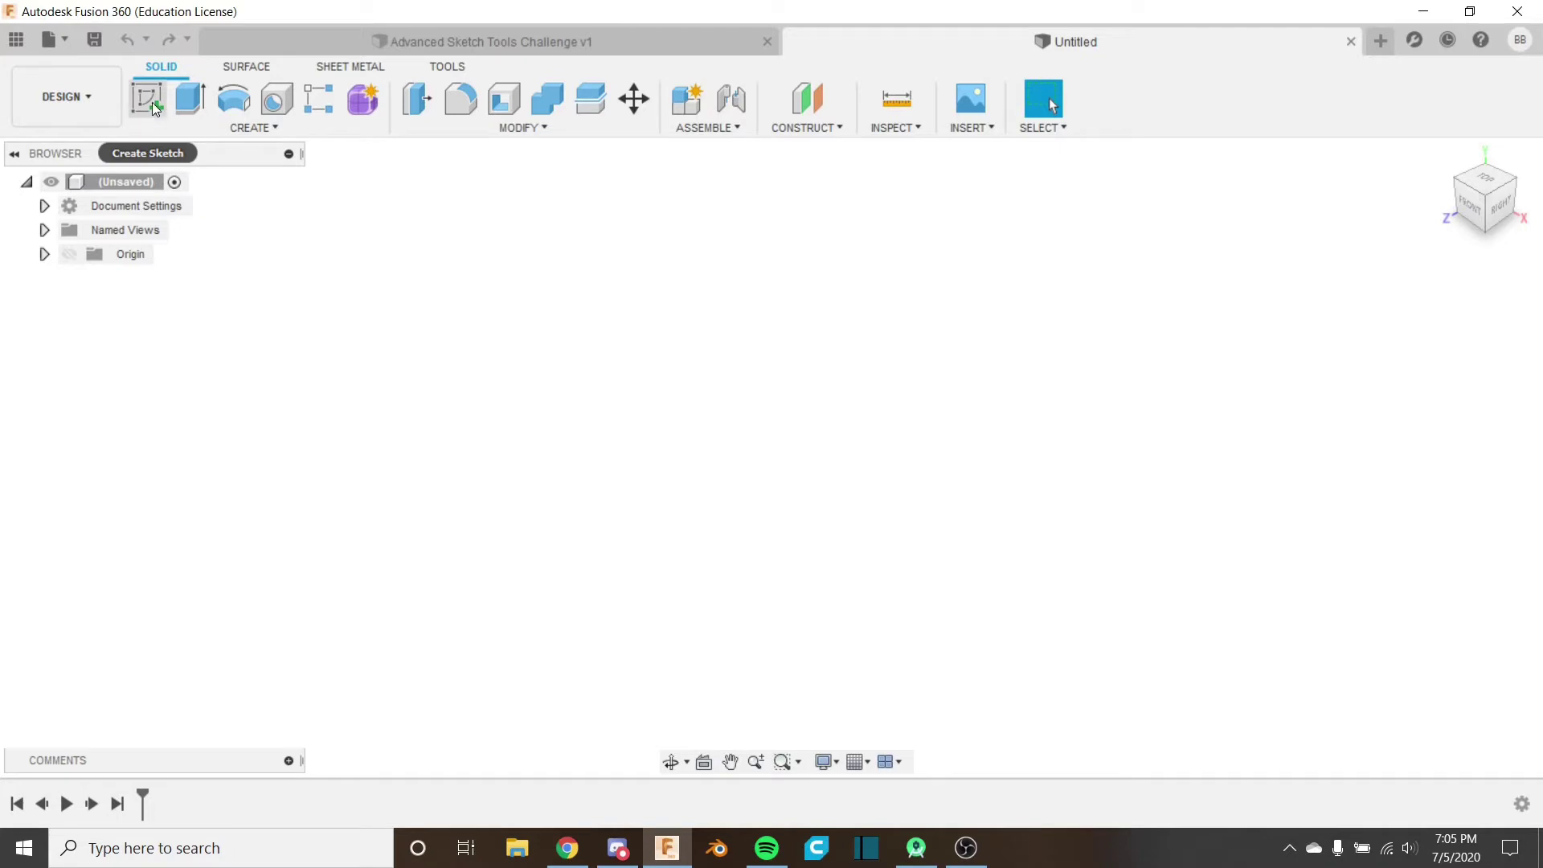
Step: Create a new sketch on the vertical XY (front) origin plane
left_click(238, 127)
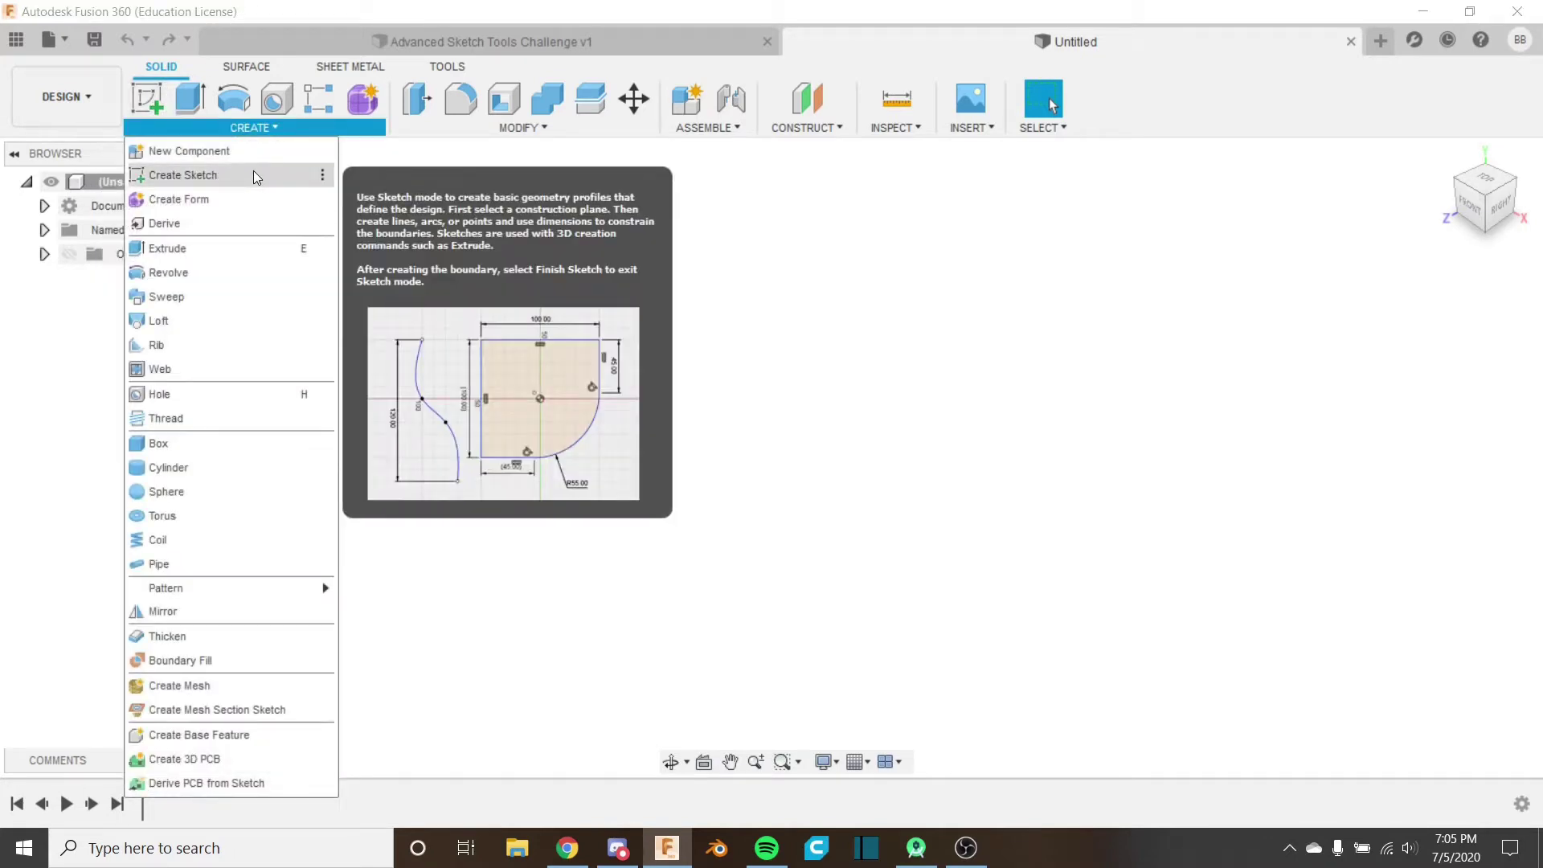
left_click(486, 196)
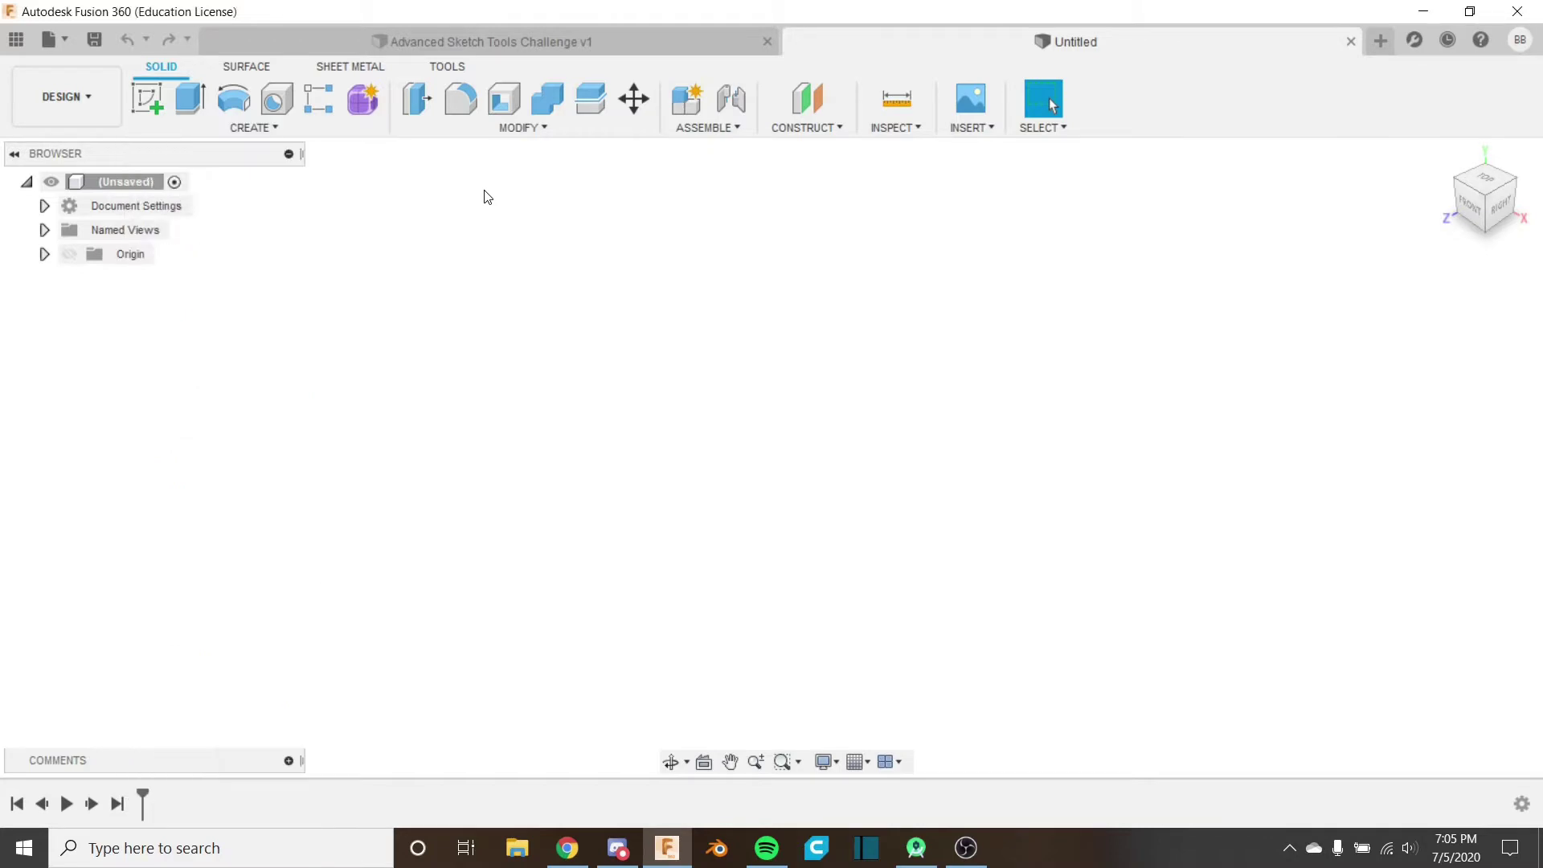
type("s")
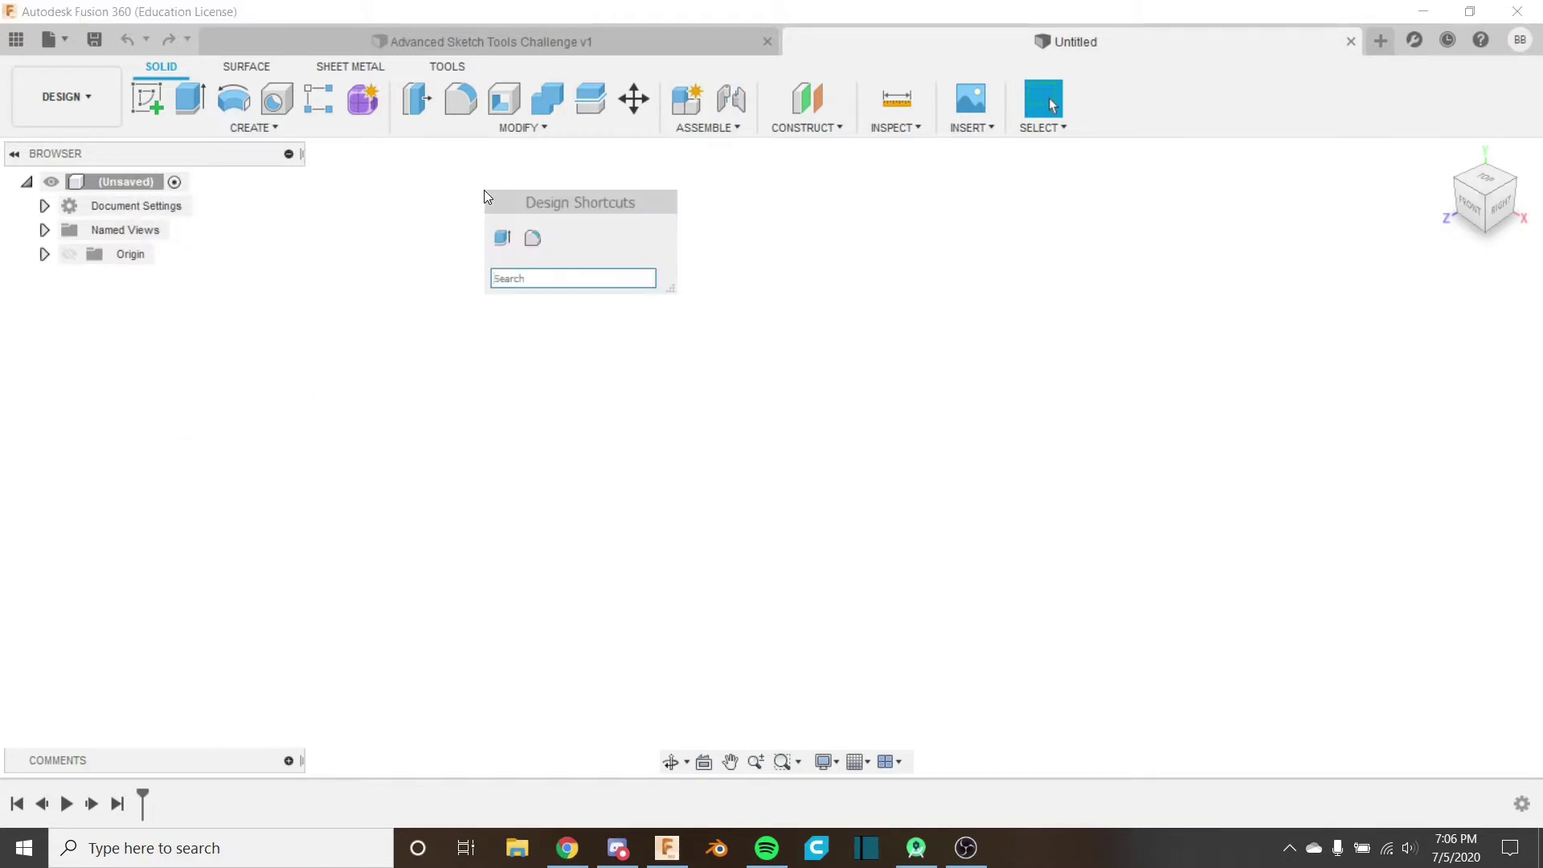
type("sketch")
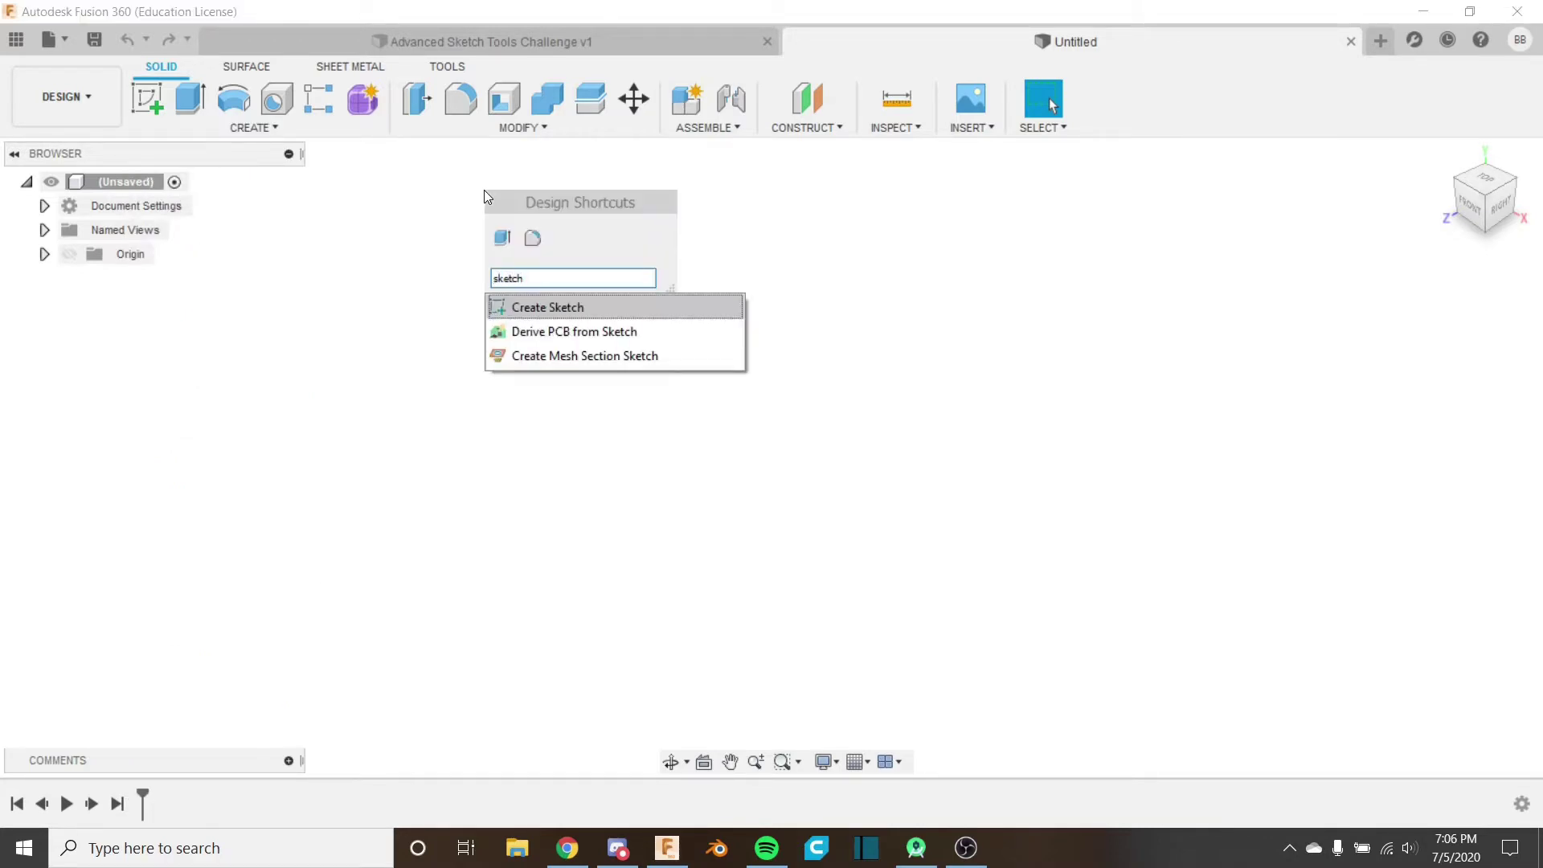
key("Return")
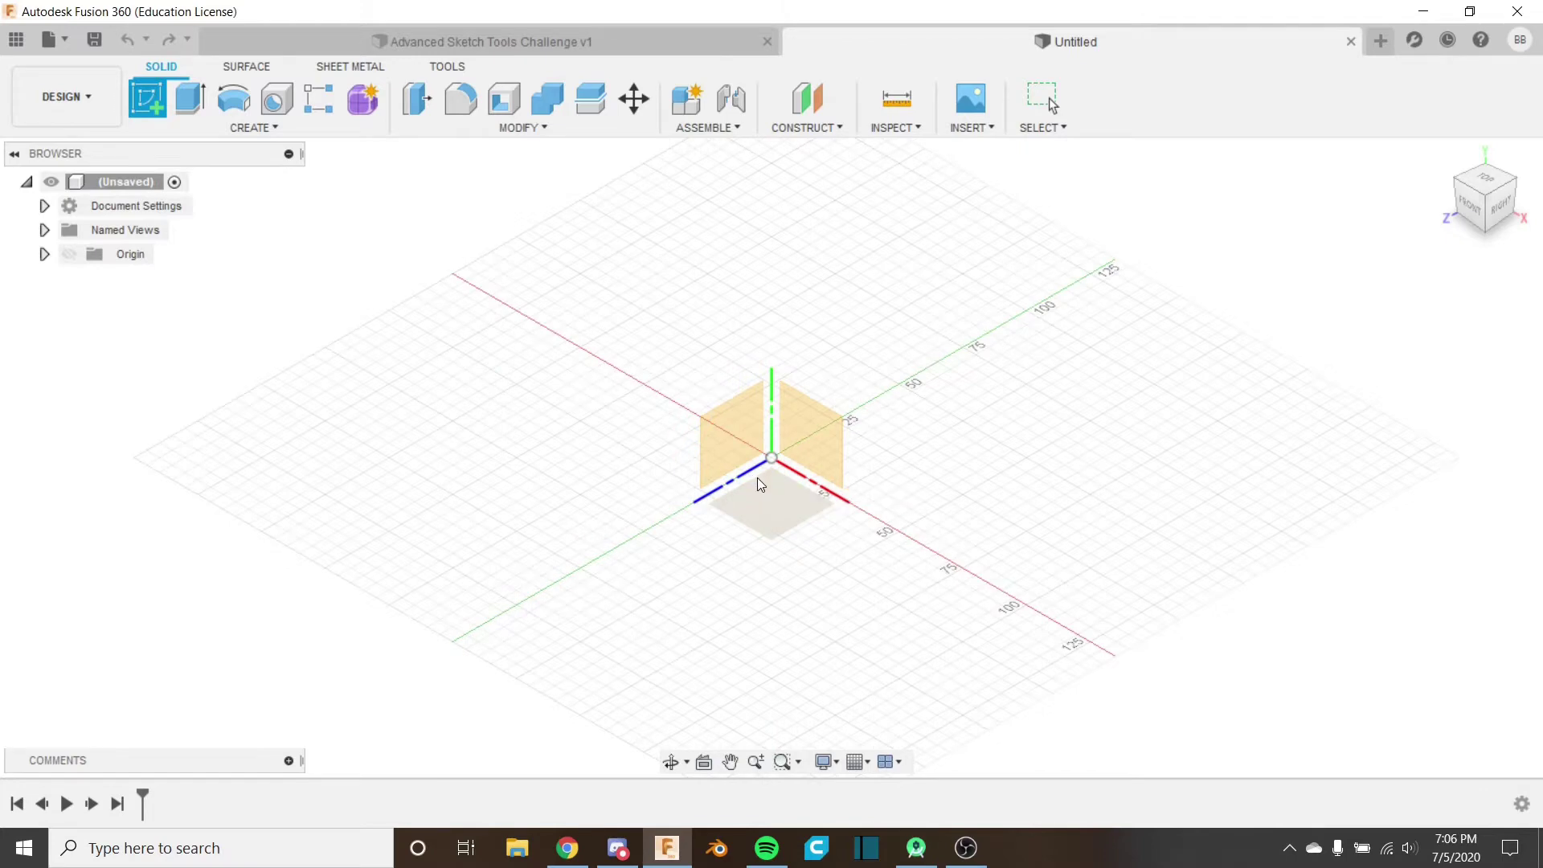
left_click(817, 456)
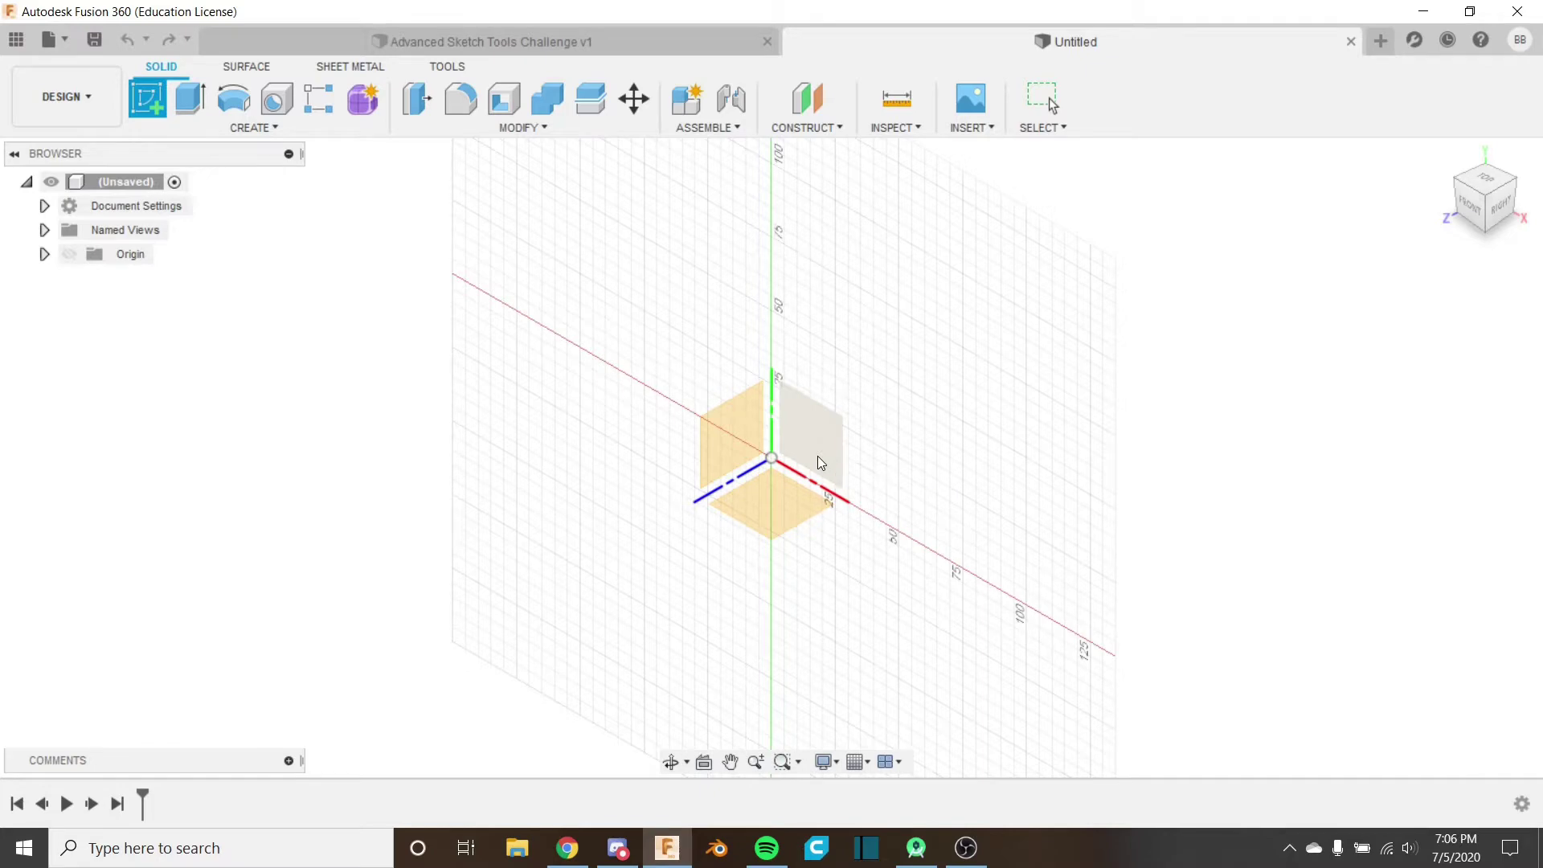
middle_click_drag(699, 521, 726, 515)
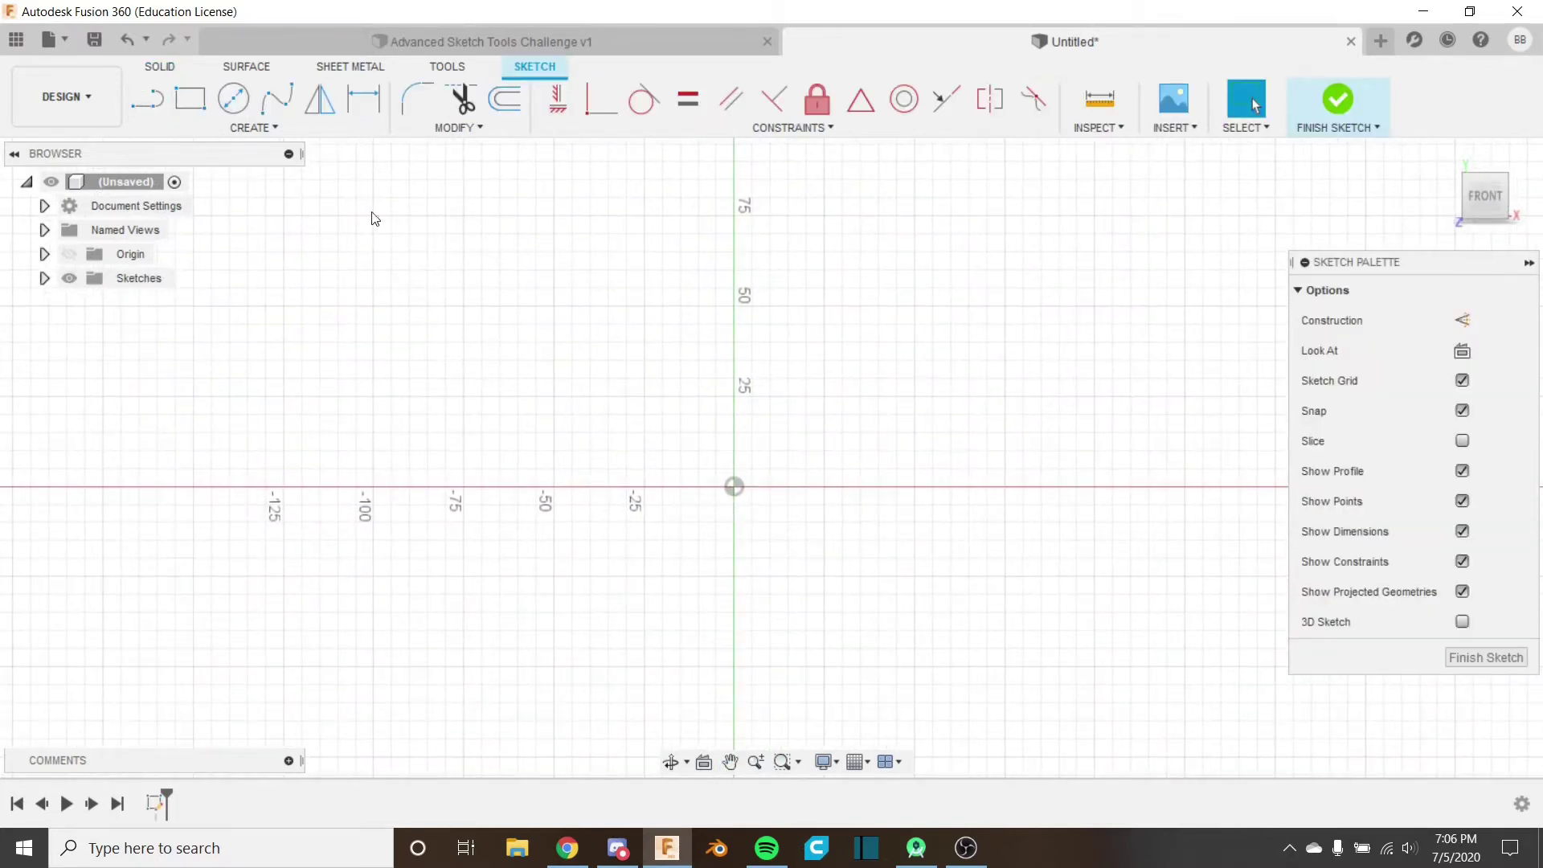
Step: Draw an ellipse centred on the origin with a 100 mm first axis at 45 degrees and a 150 mm second axis
left_click(320, 130)
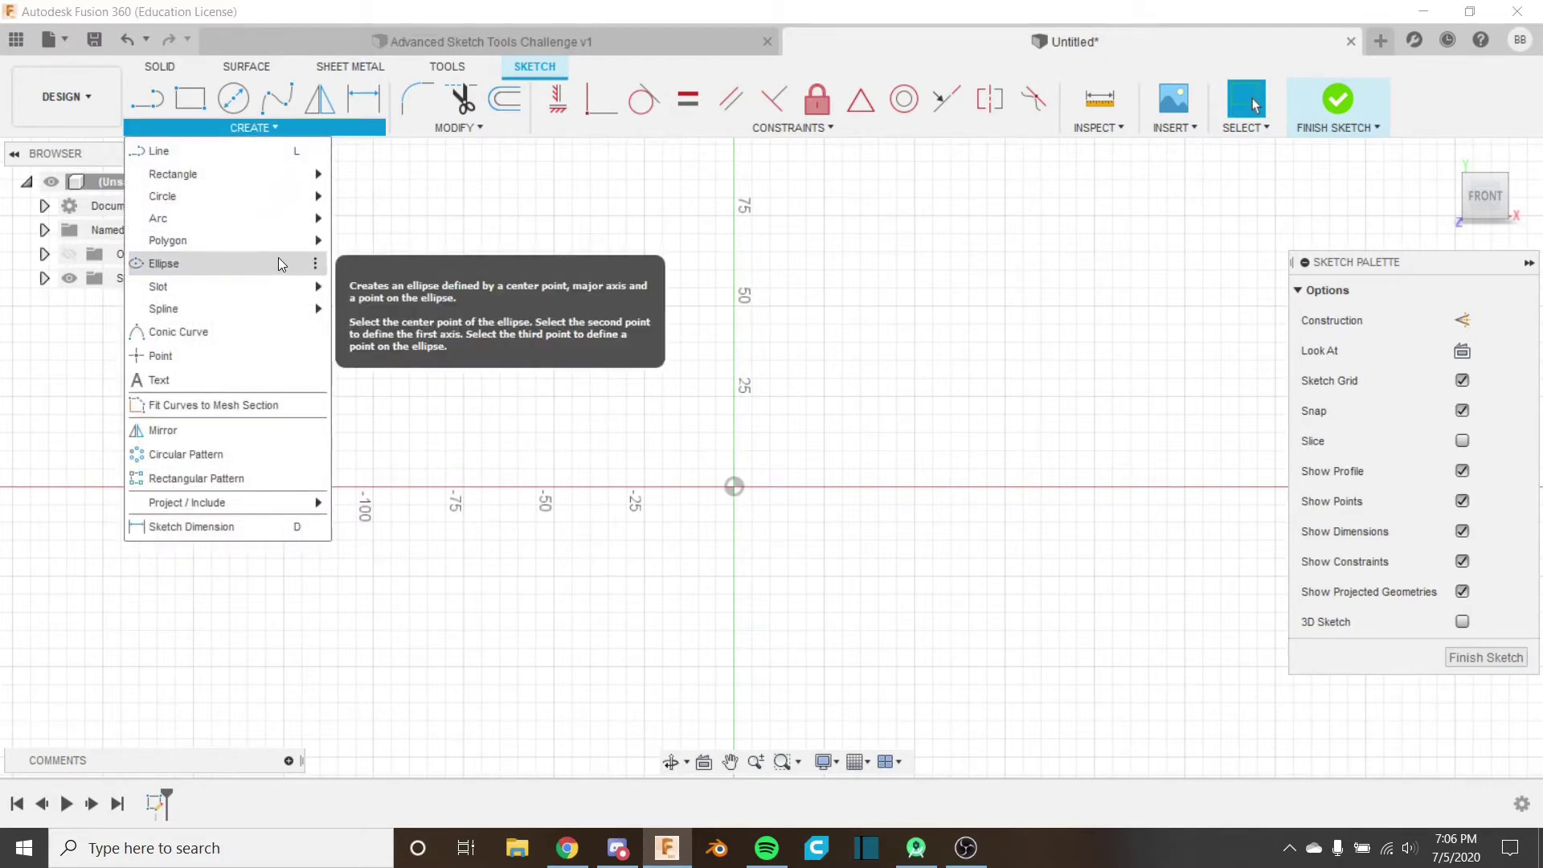
mouse_move(281, 215)
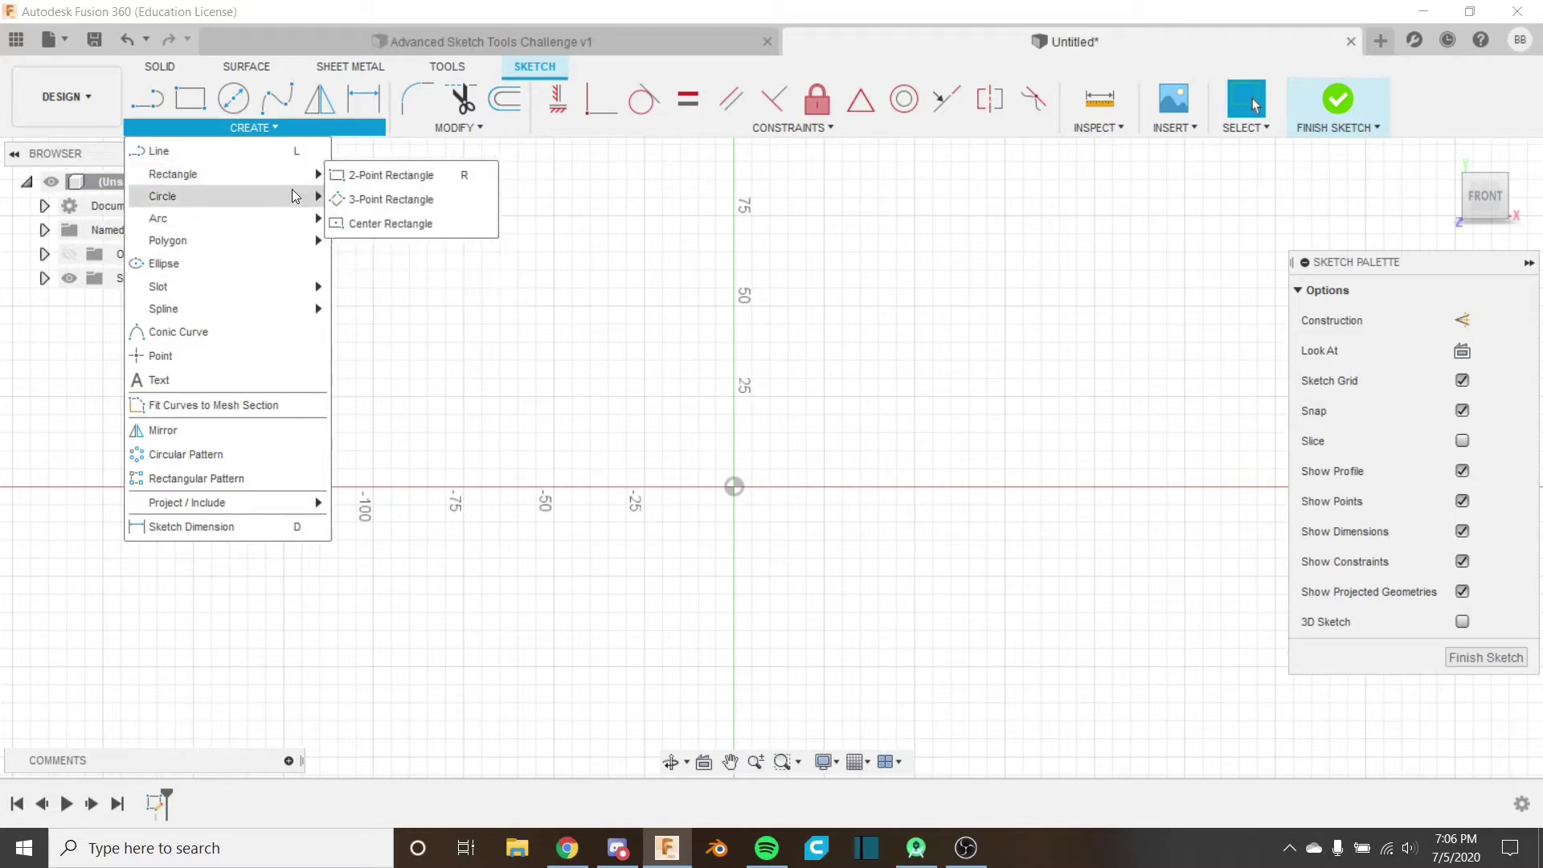
left_click(243, 265)
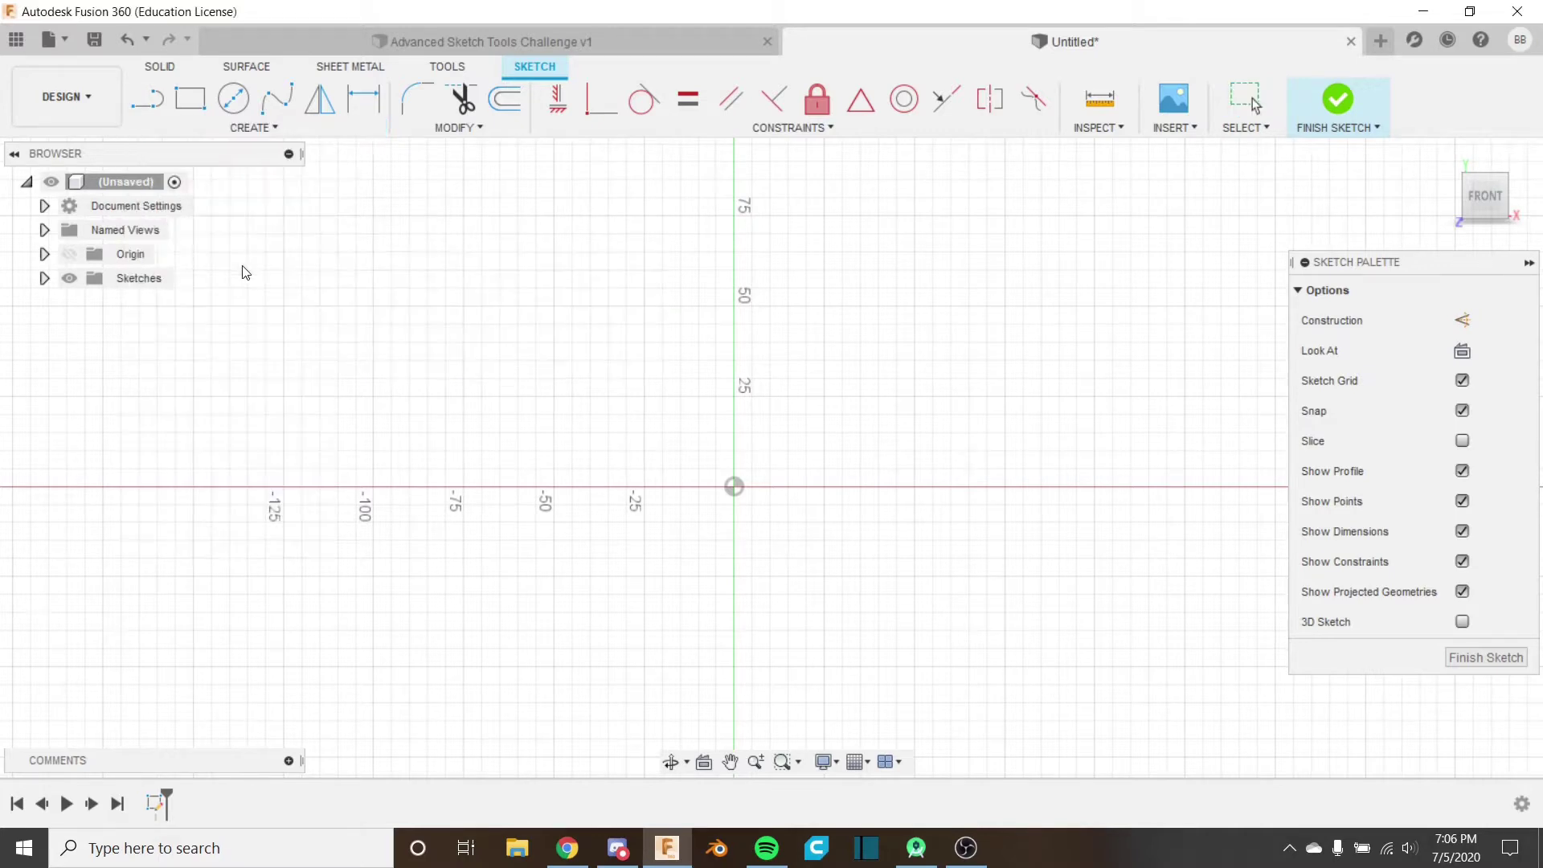
left_click(740, 488)
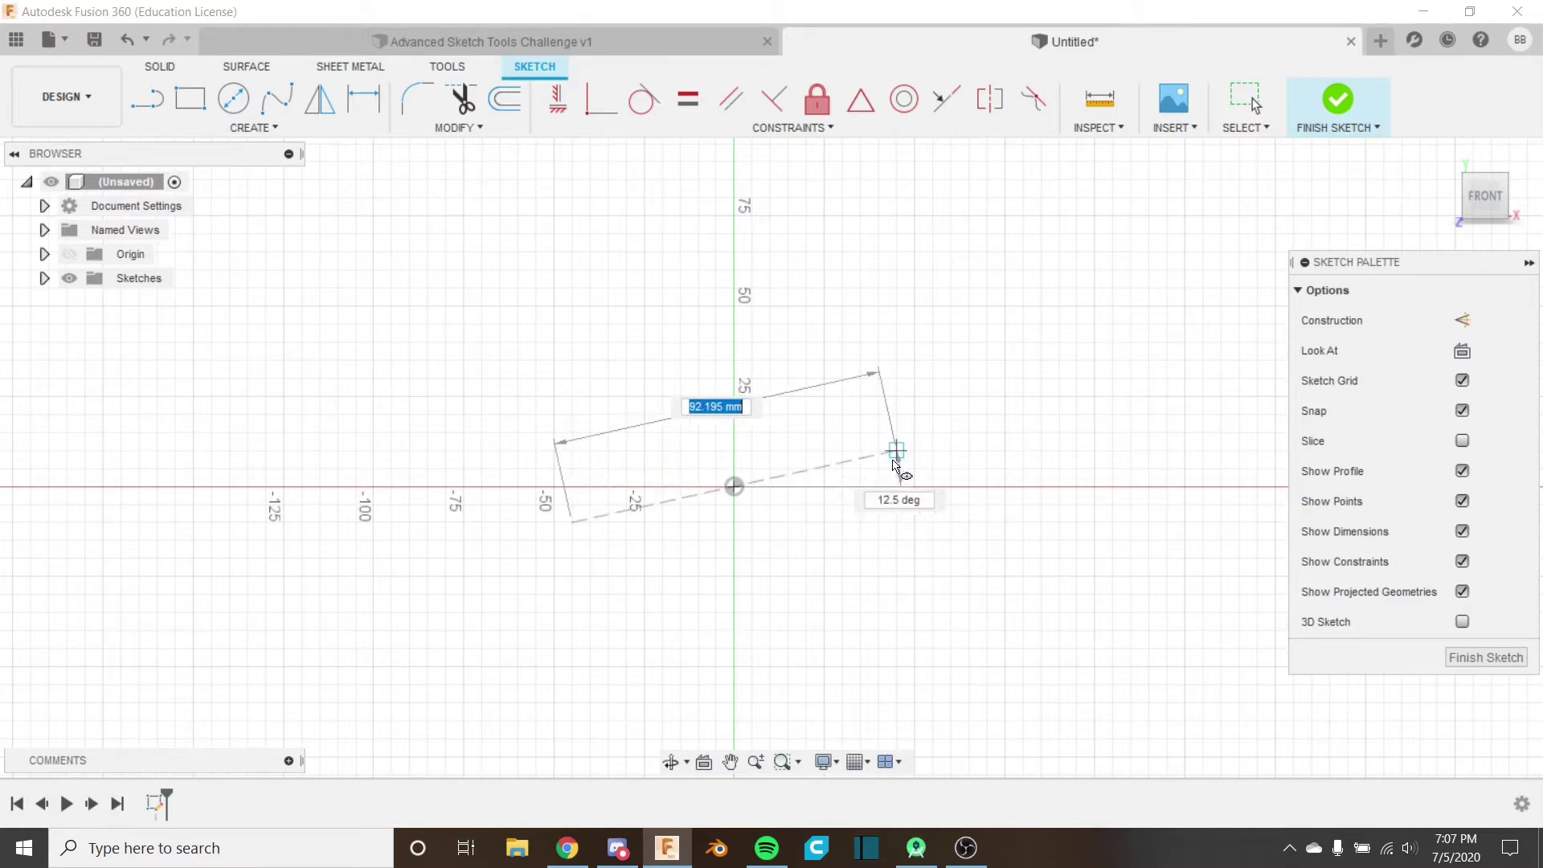
type("100")
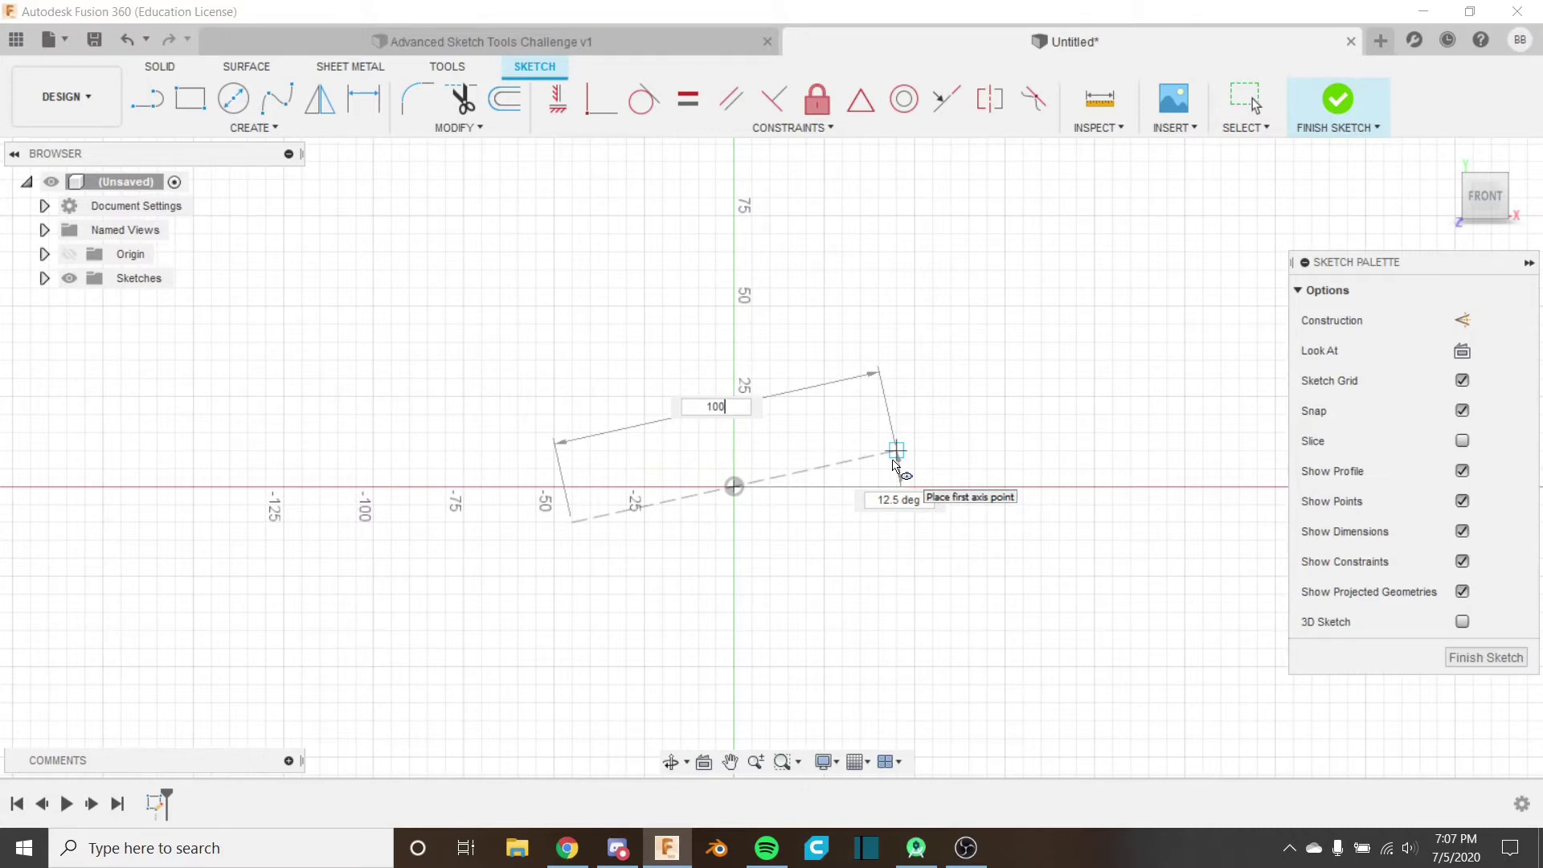
key("Tab")
type("45")
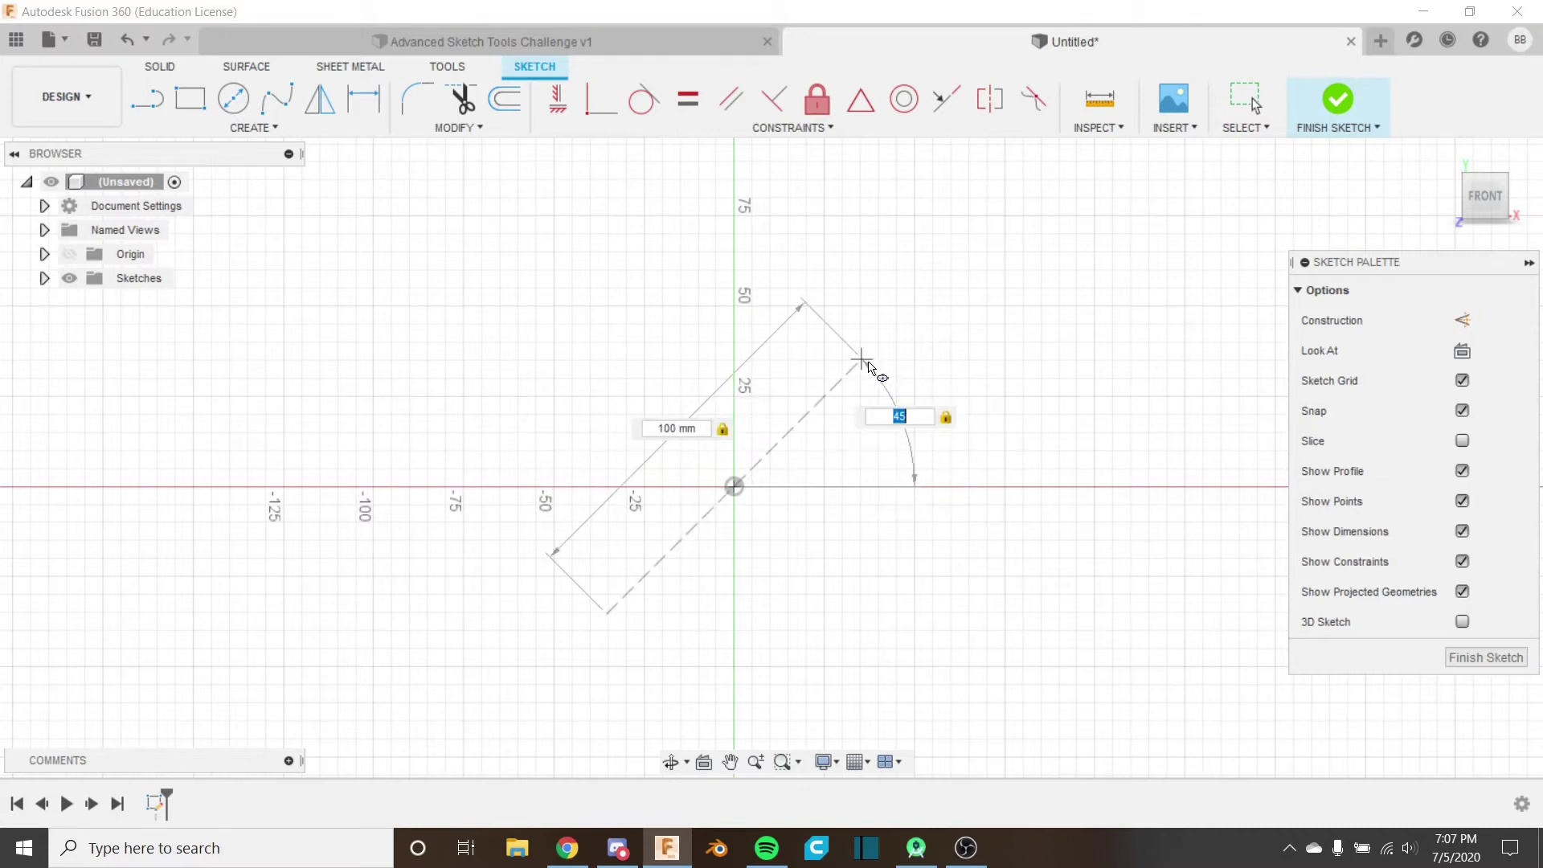
key("Return")
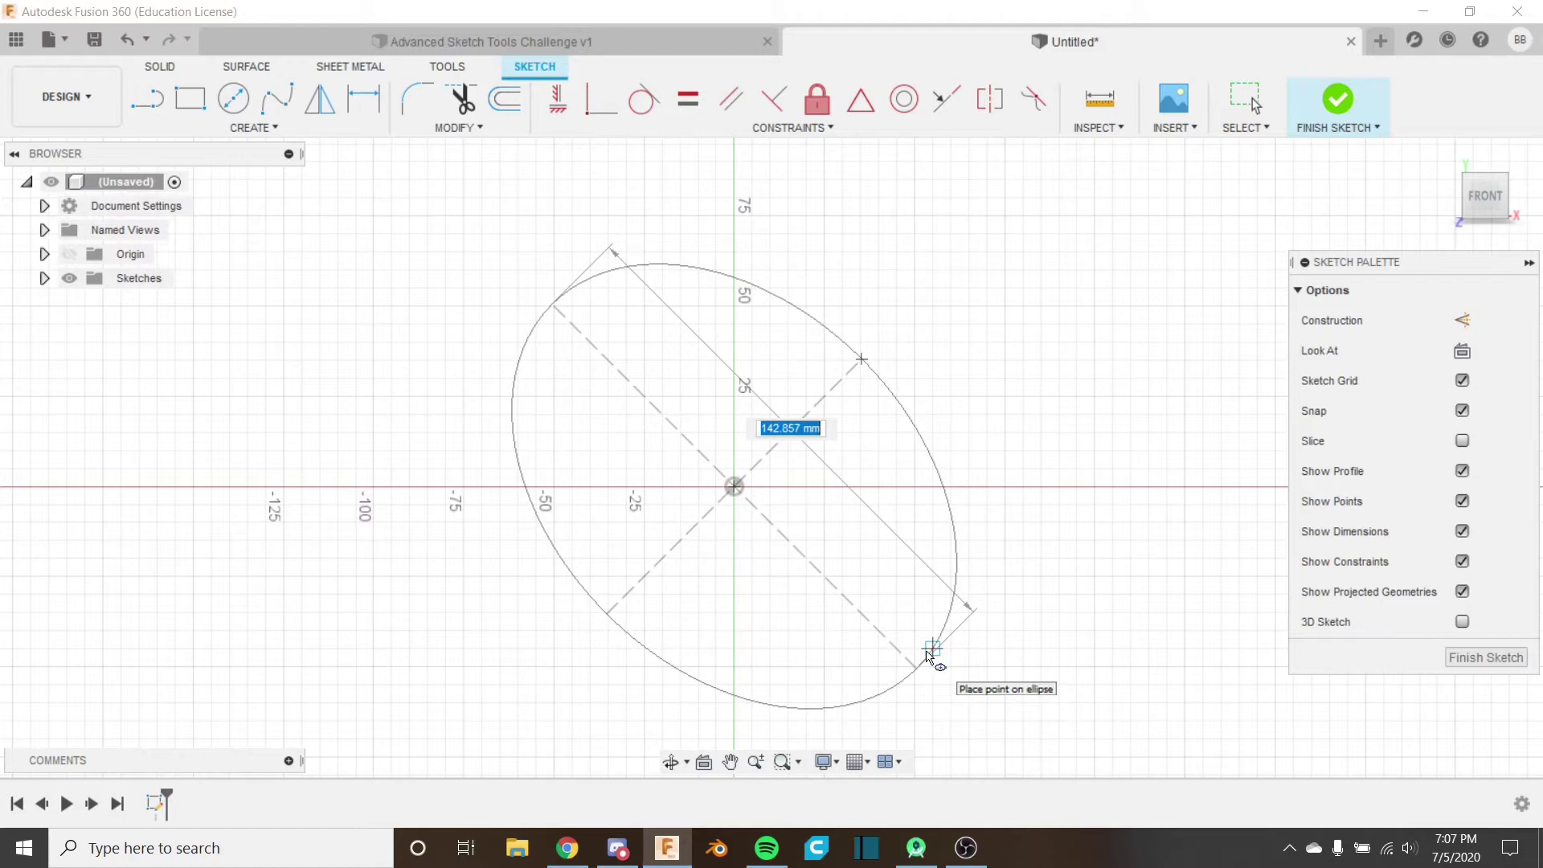
type("150")
key("Tab")
left_click(930, 657)
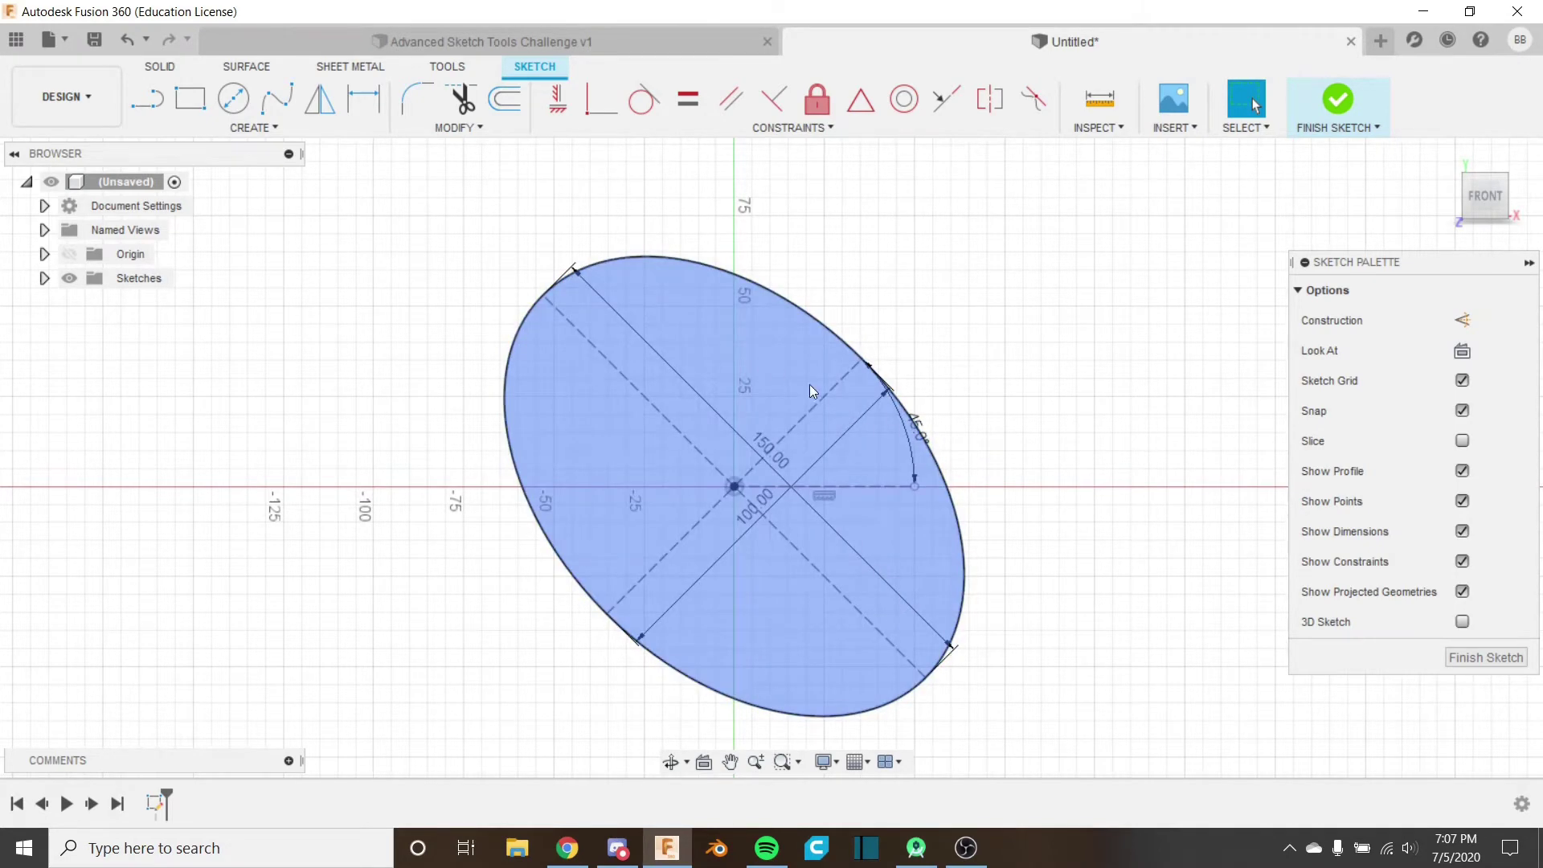
double_click(912, 441)
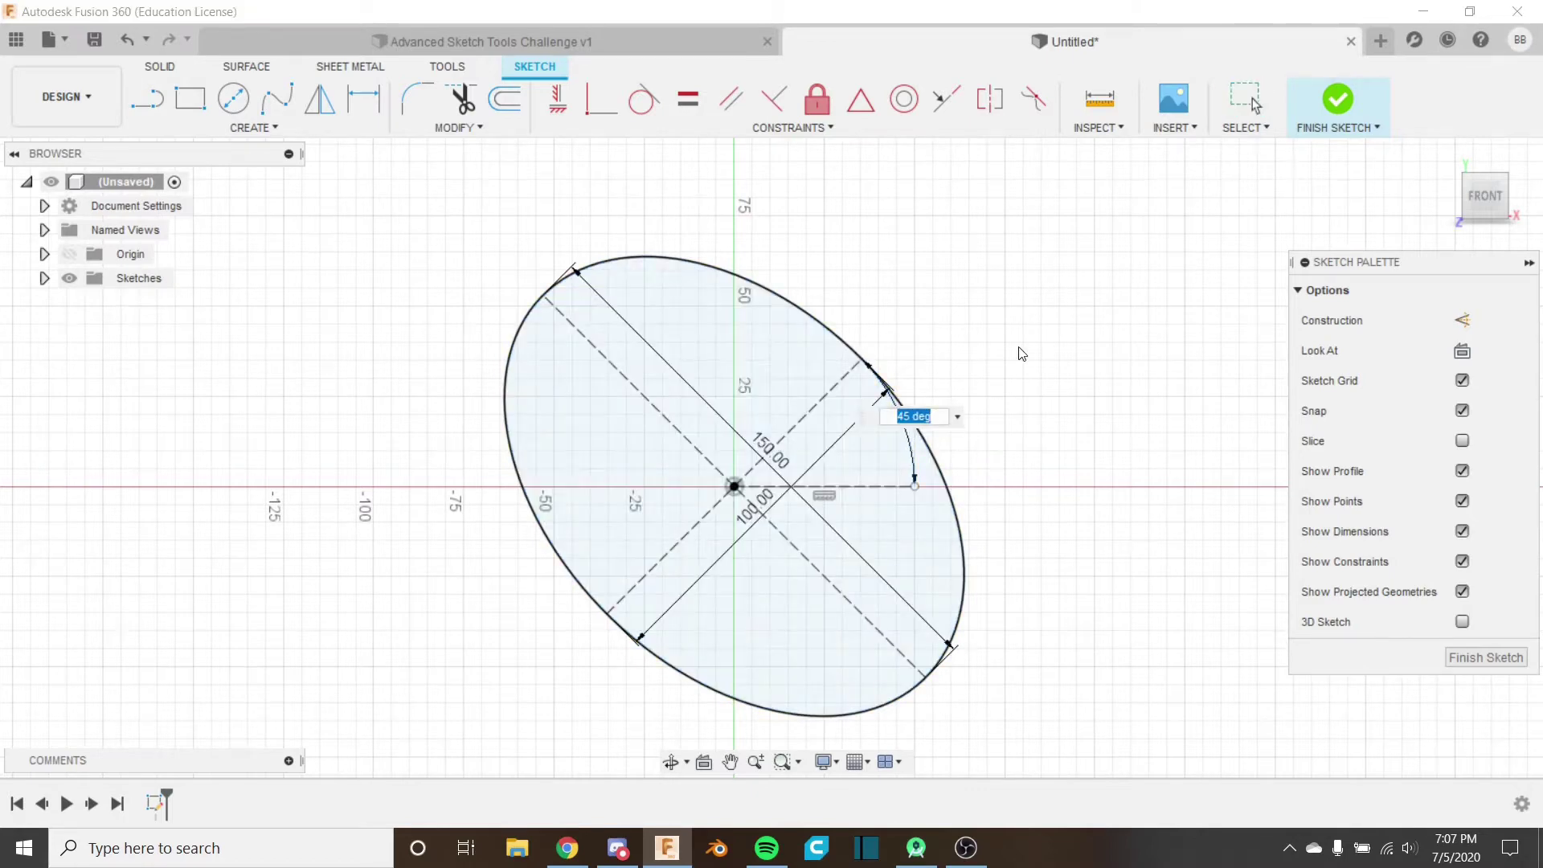
type("0")
key("Escape")
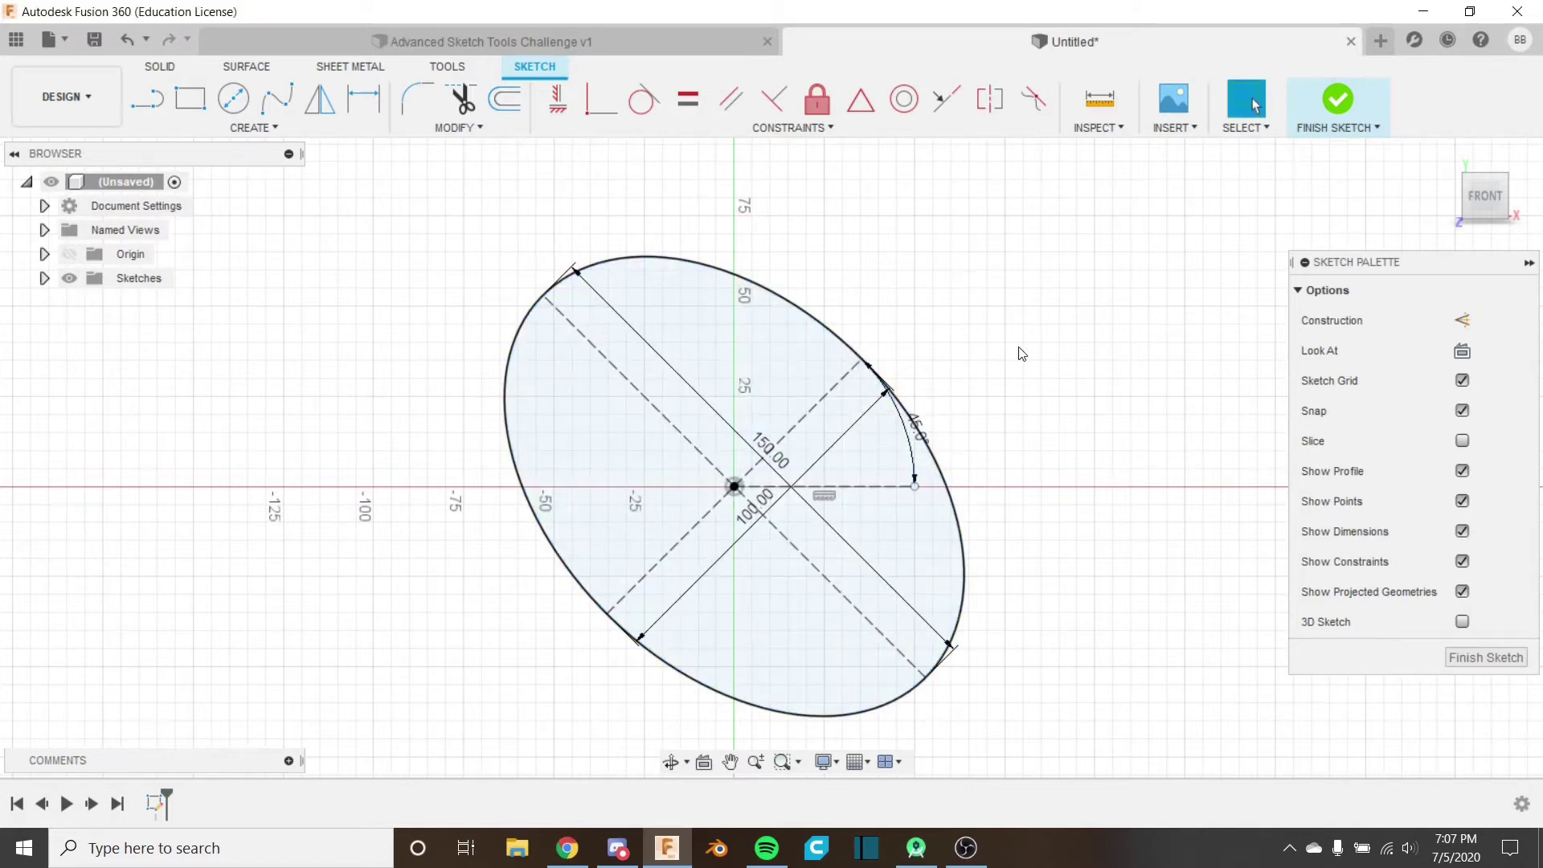
double_click(913, 444)
key("Return")
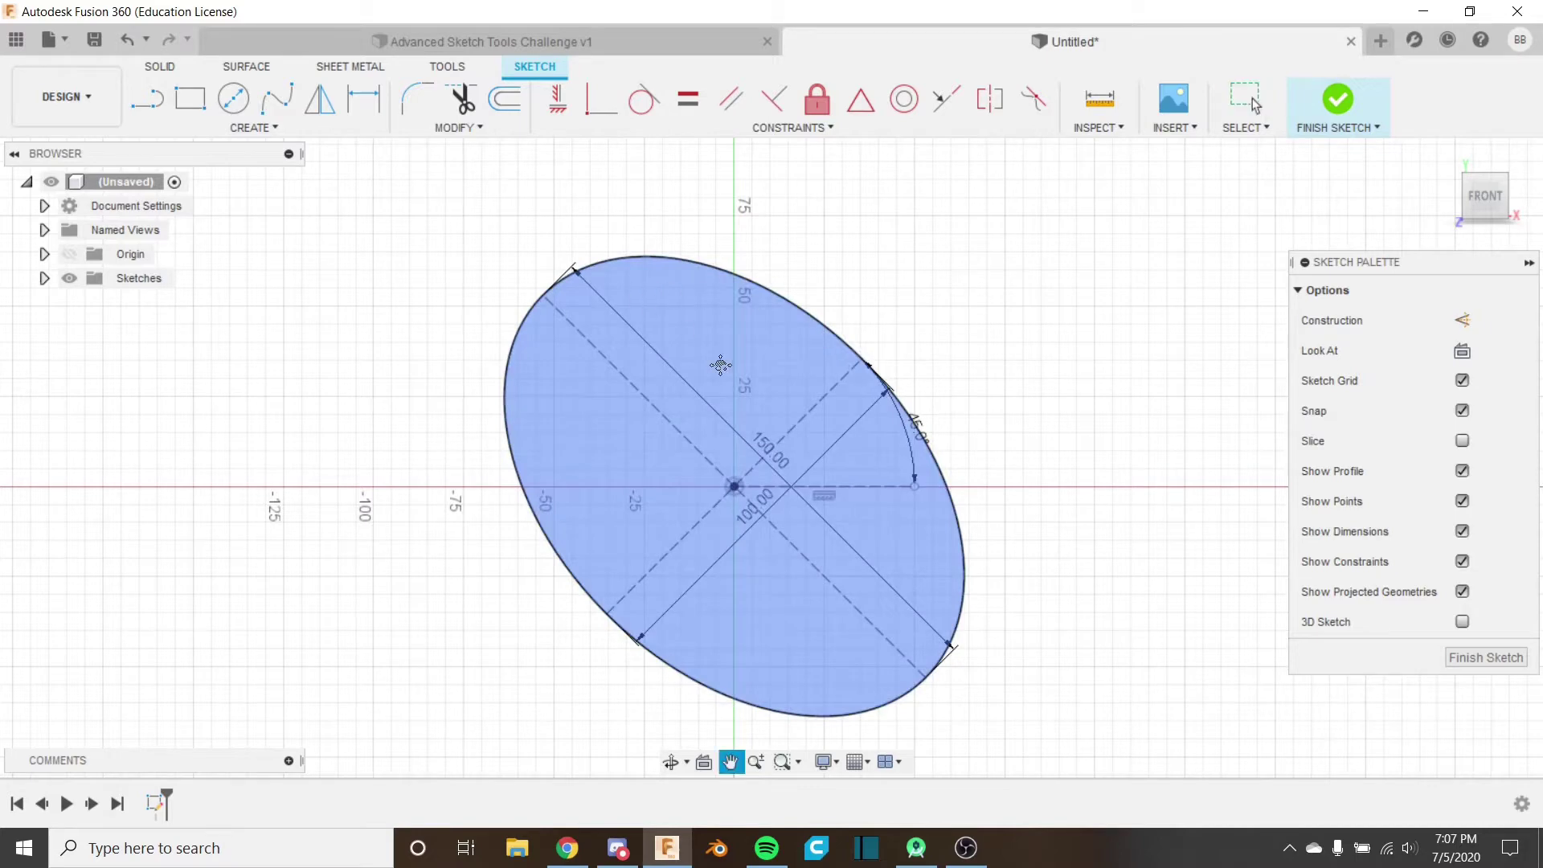
Step: Draw a second, upright ellipse centred on the horizontal axis to the right of the tilted ellipse, with its first axis horizontal
middle_click_drag(635, 297, 526, 264)
left_click(266, 126)
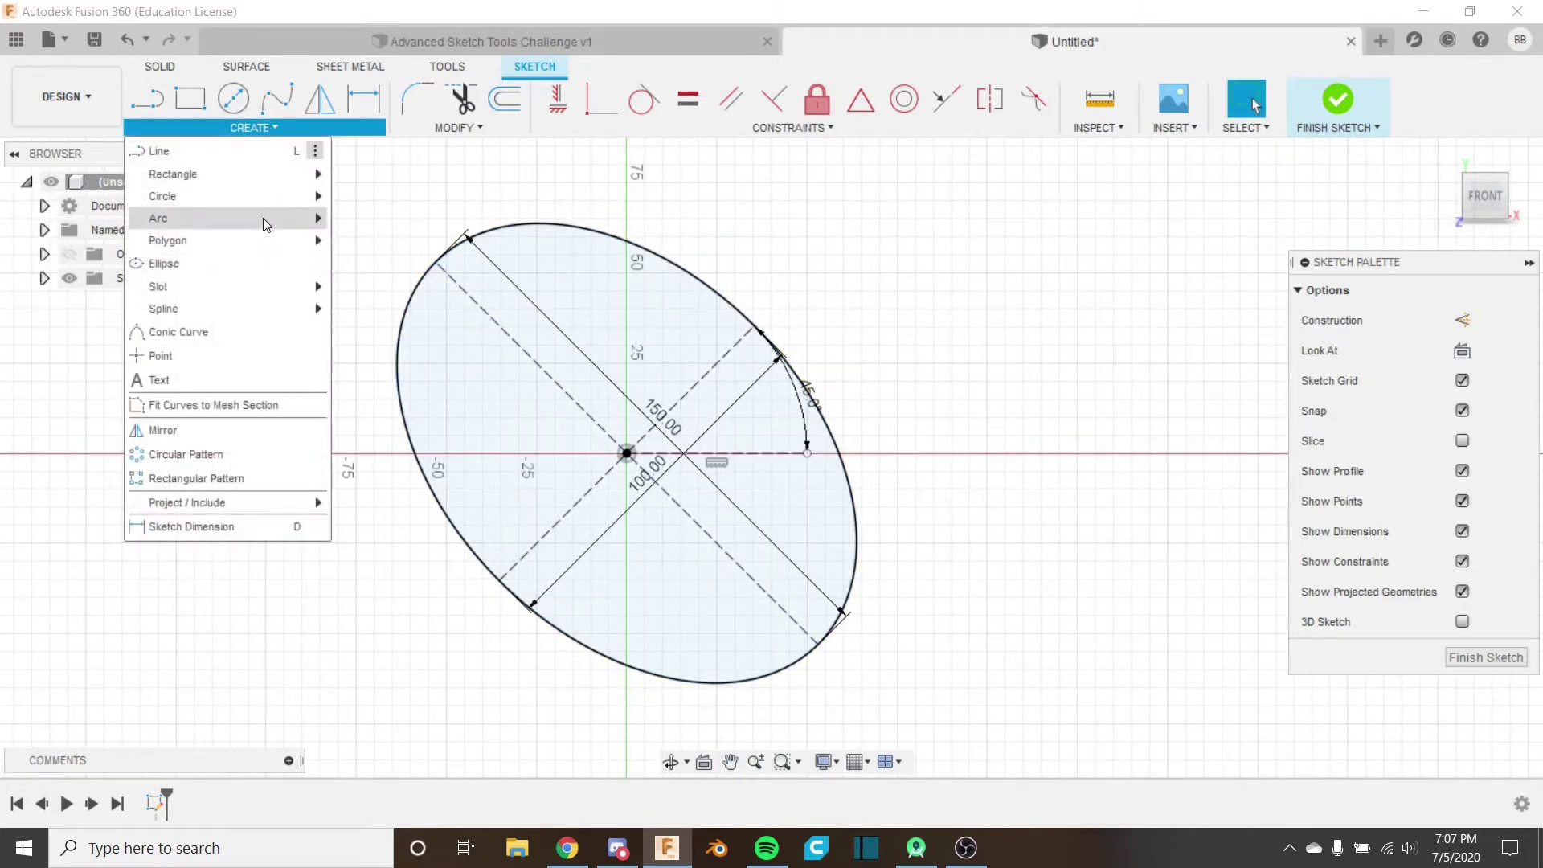
left_click(280, 264)
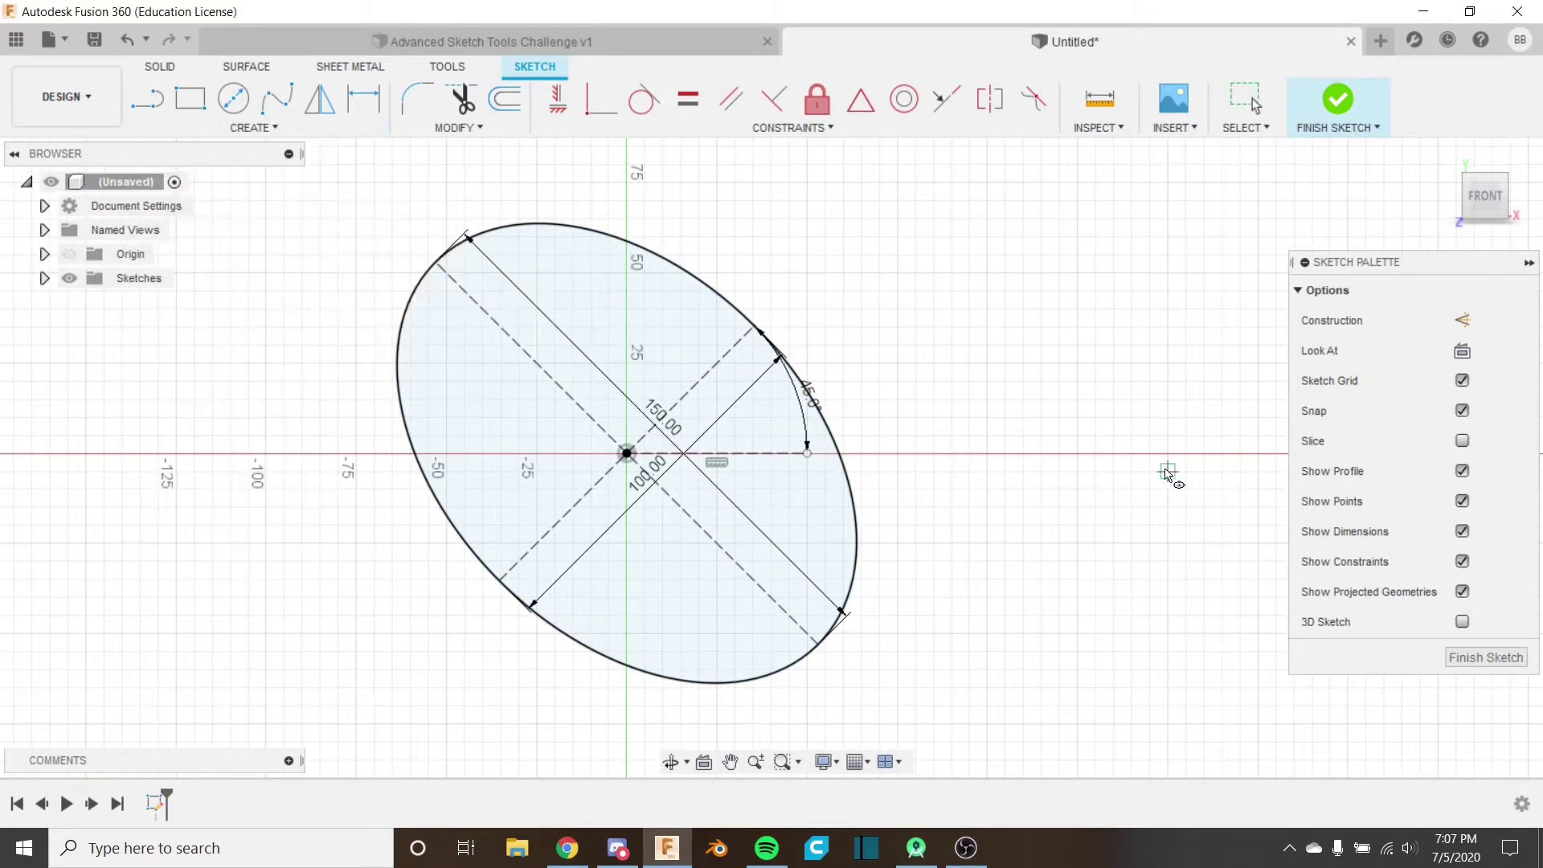
left_click(1059, 454)
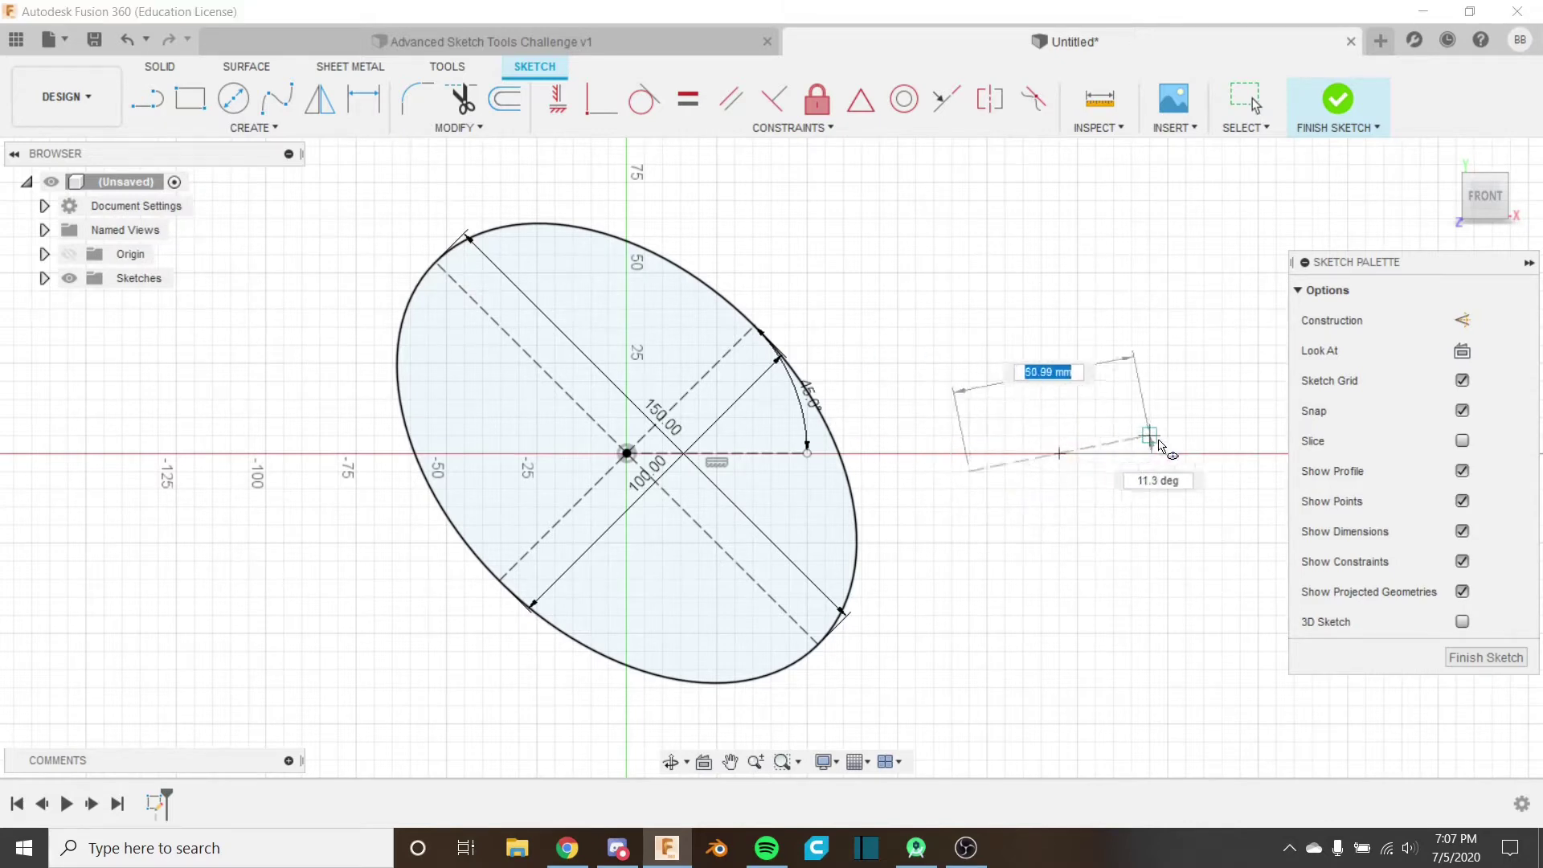
left_click(1186, 453)
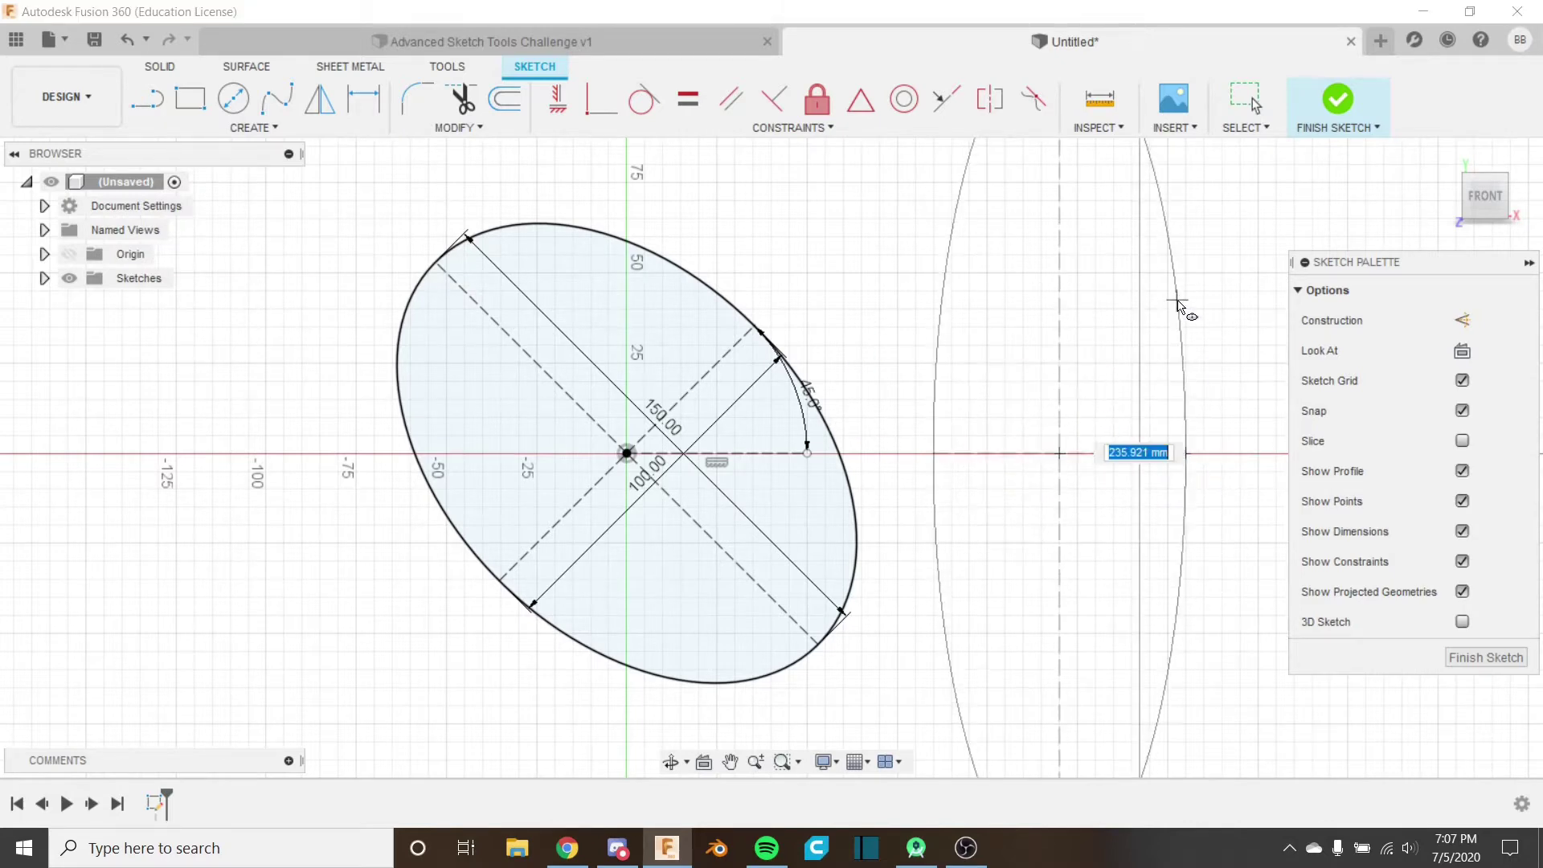
left_click(1171, 359)
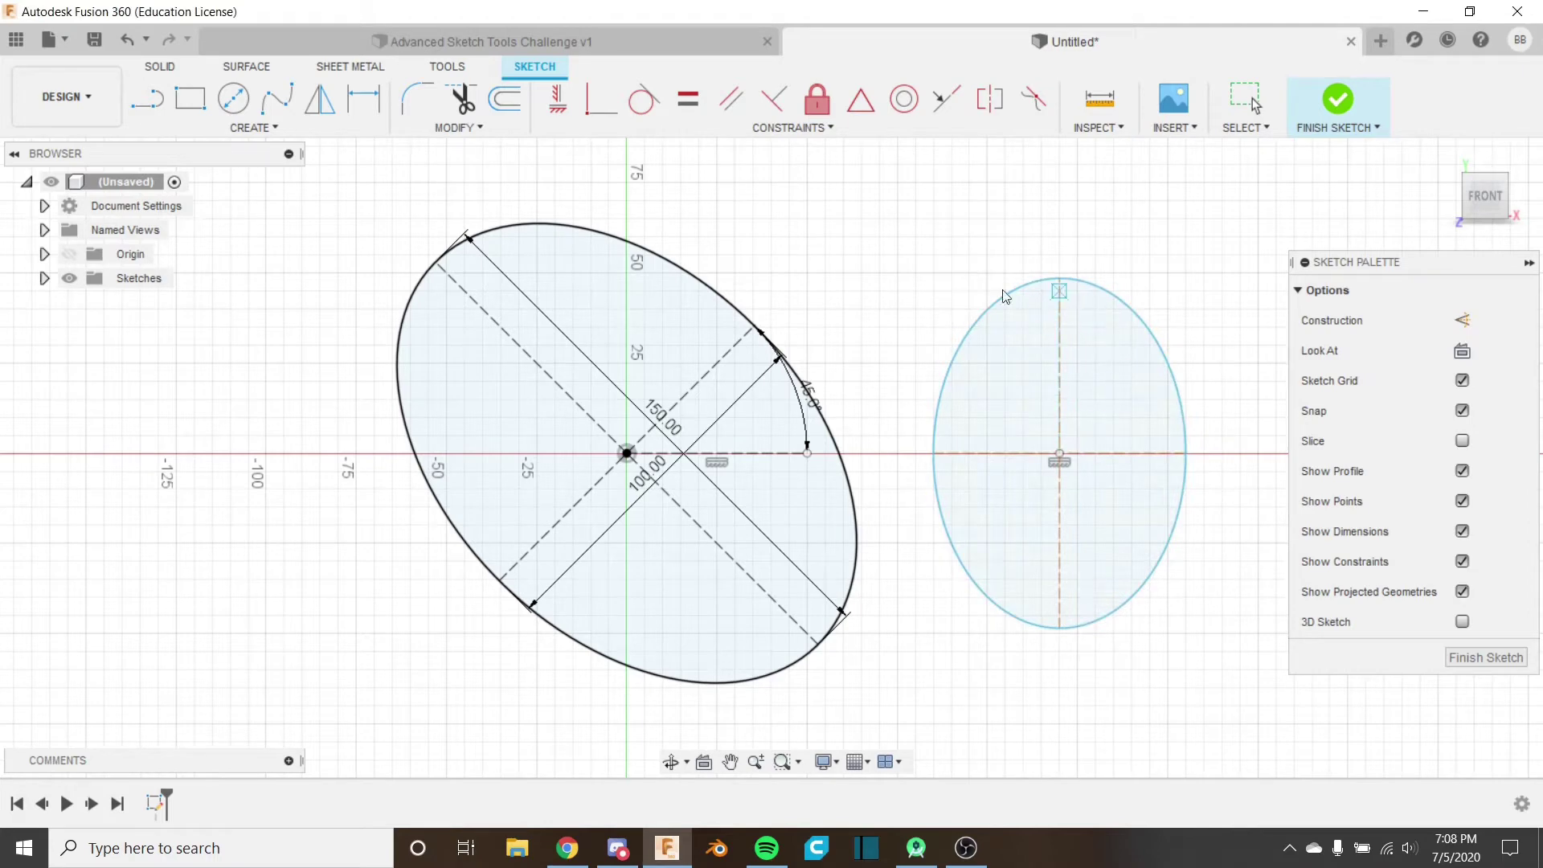
key("Escape")
Step: Undo both ellipses to empty the sketch
left_click(1009, 497)
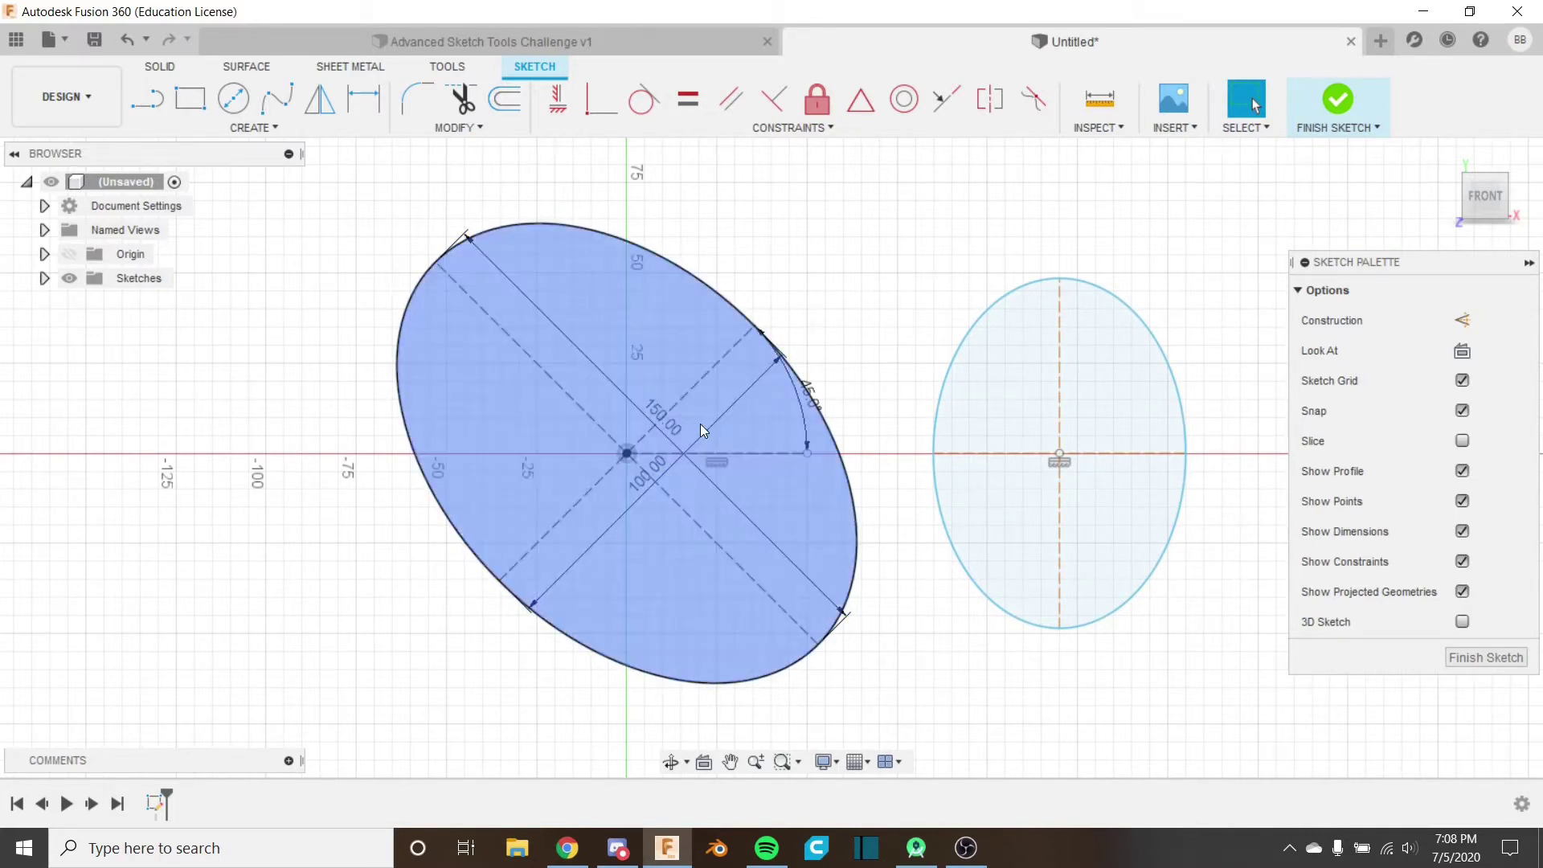
left_click(123, 37)
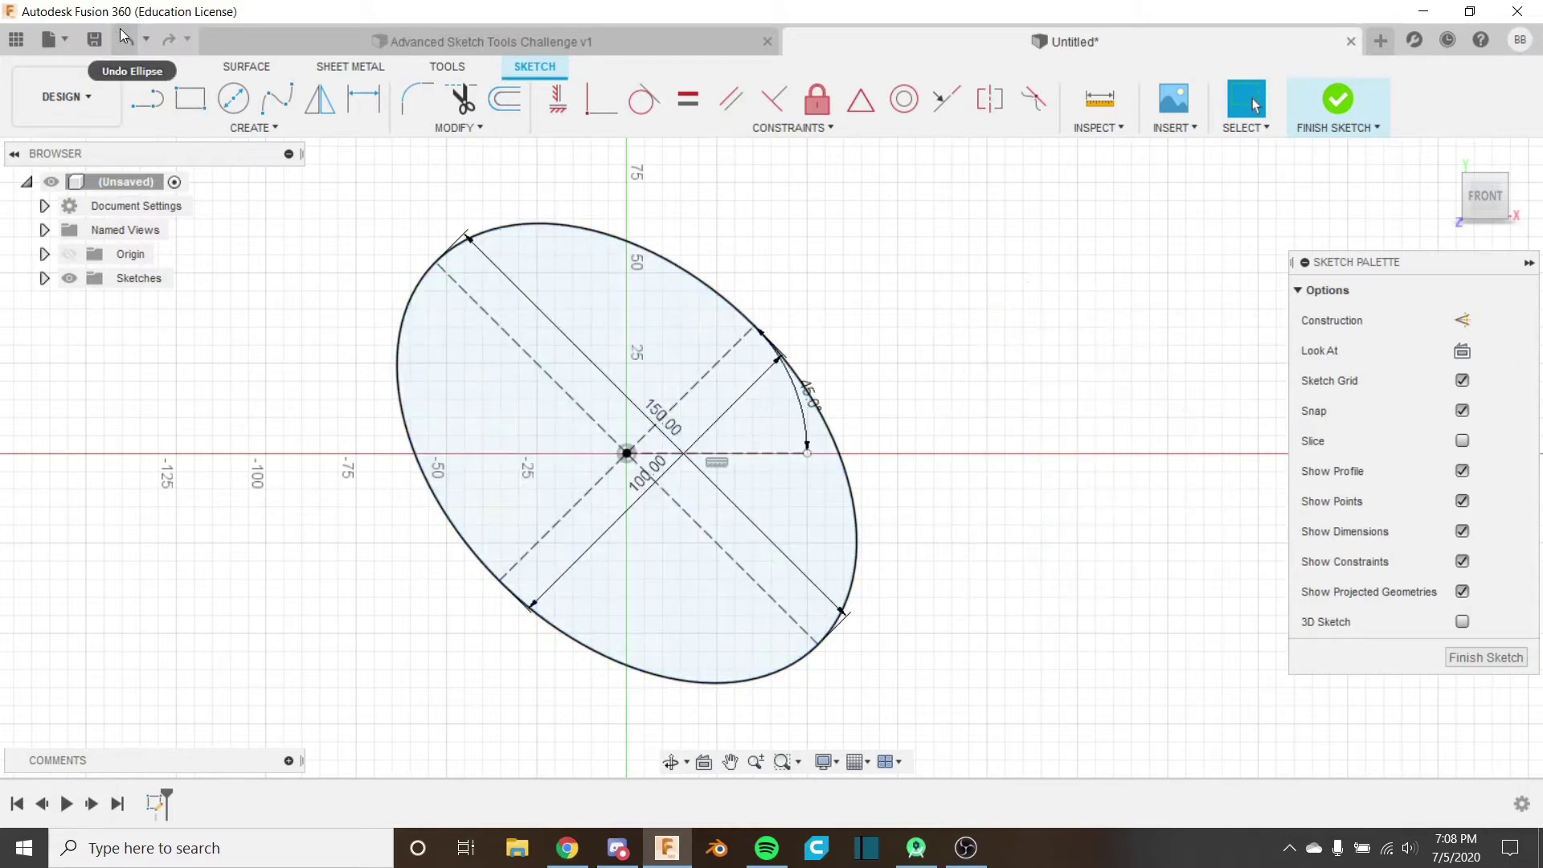
left_click(123, 37)
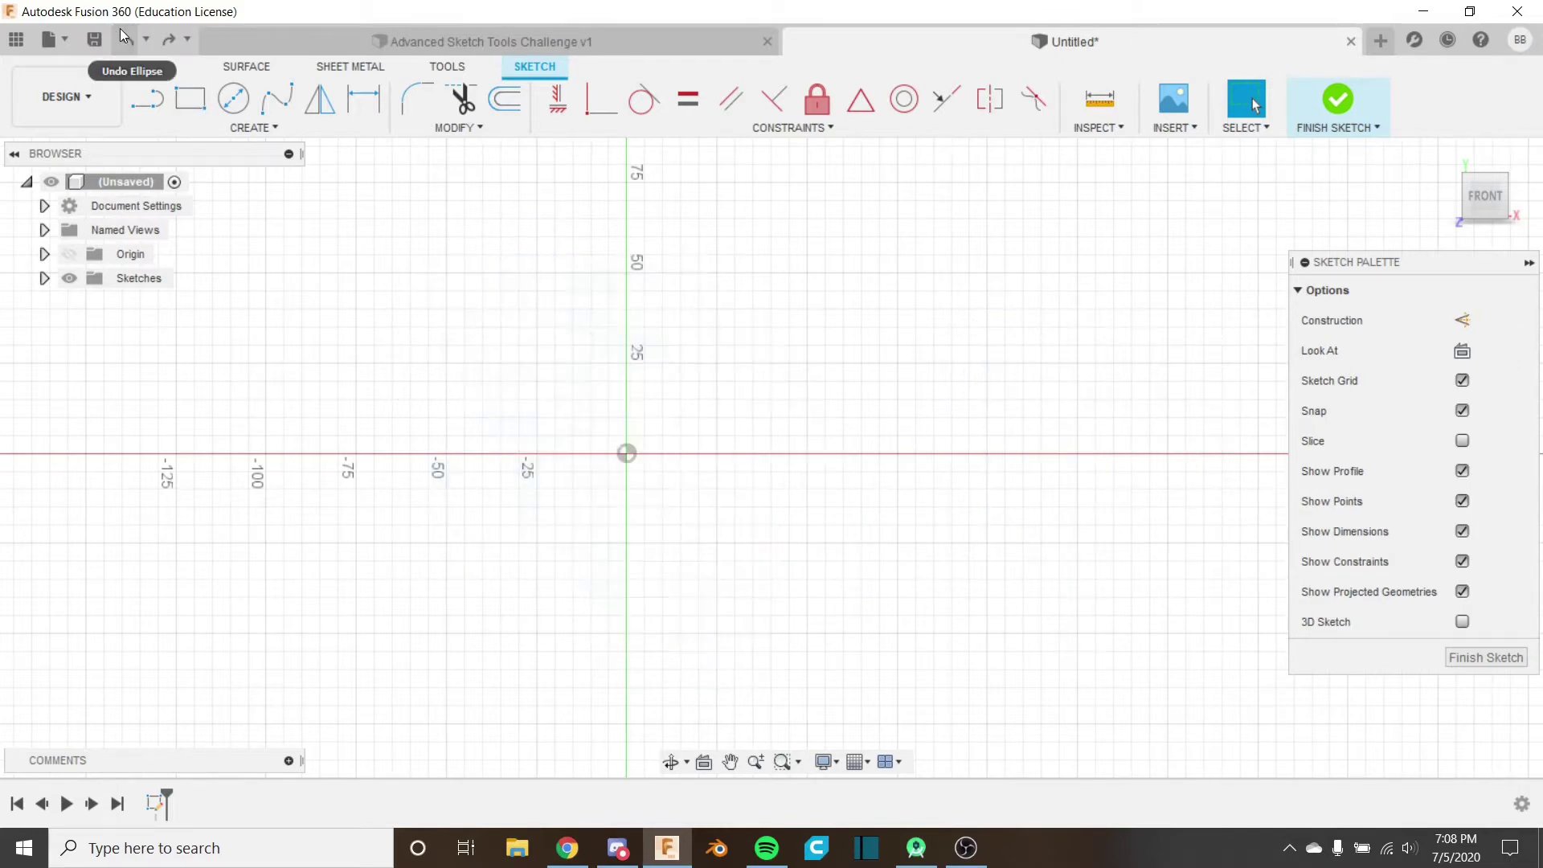
Step: Sketch a fit point spline from the origin through four more points, rising up and to the right and hooking over at its end
left_click(253, 127)
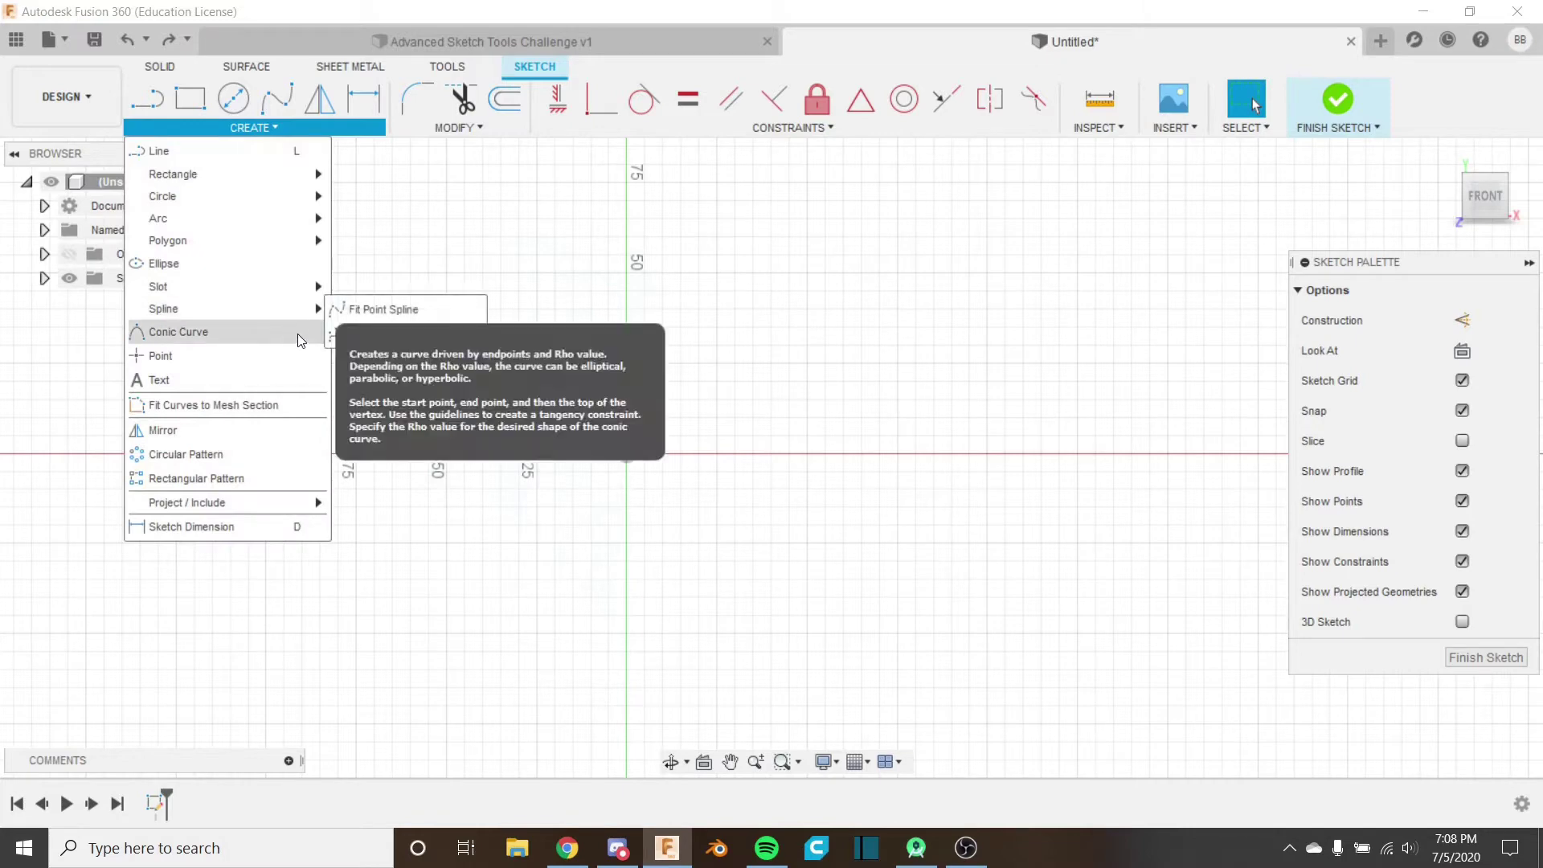
mouse_move(301, 324)
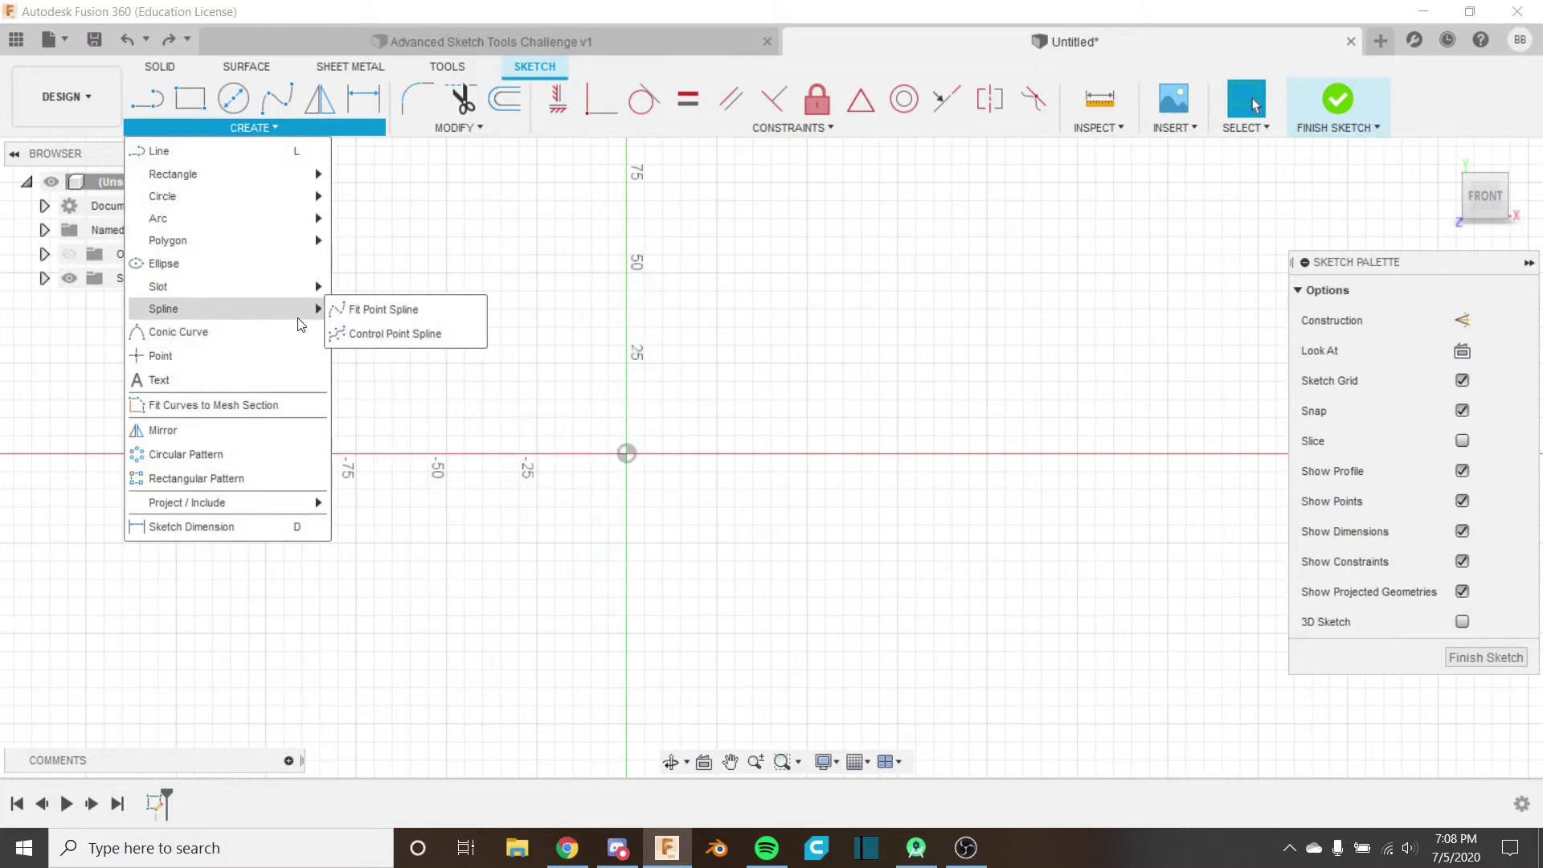
left_click(339, 312)
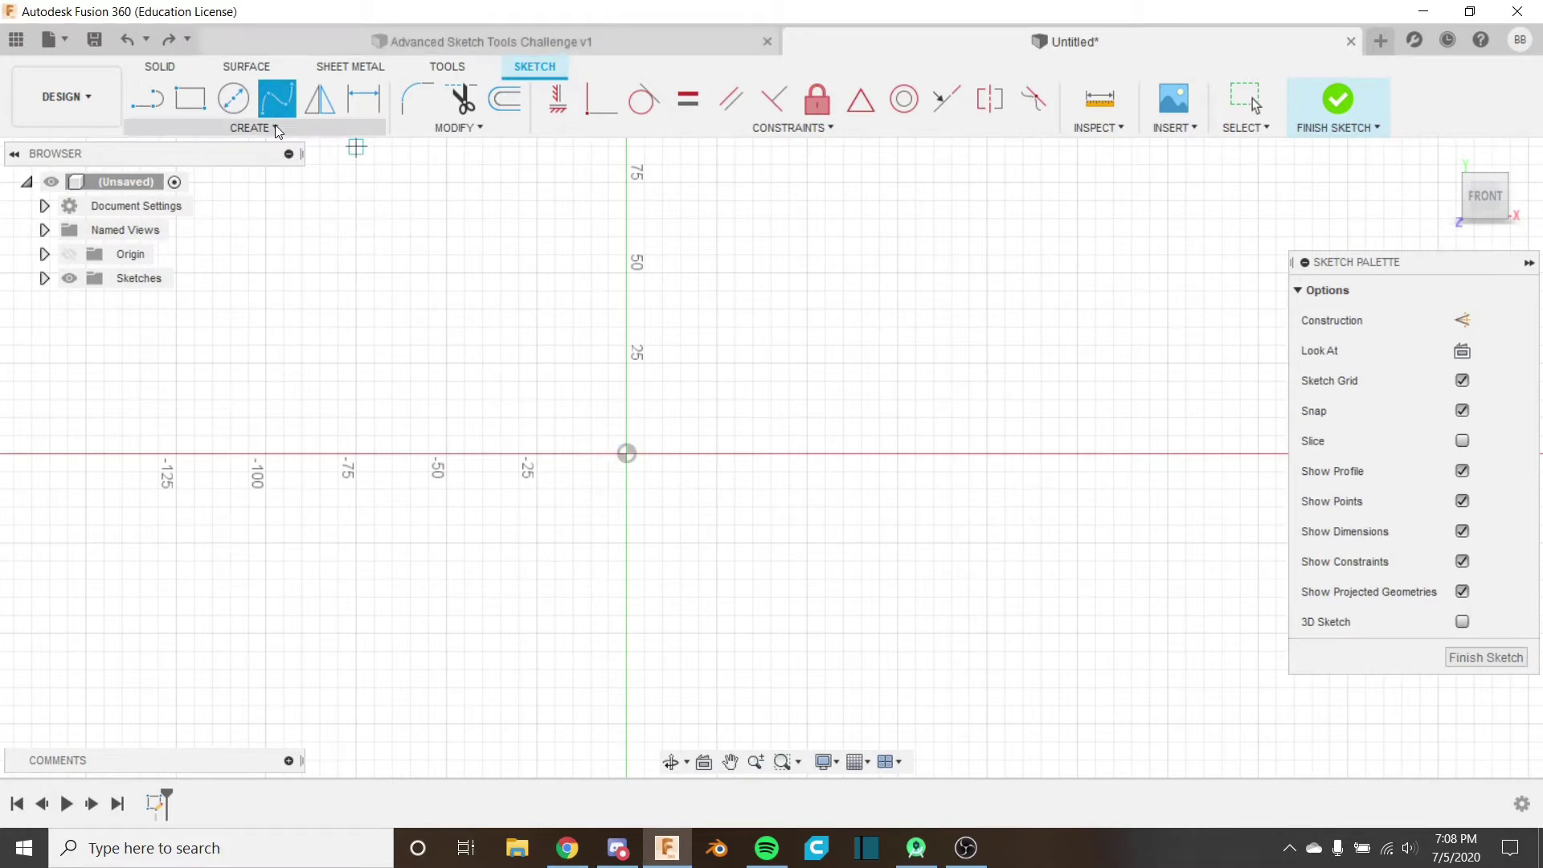
left_click(626, 455)
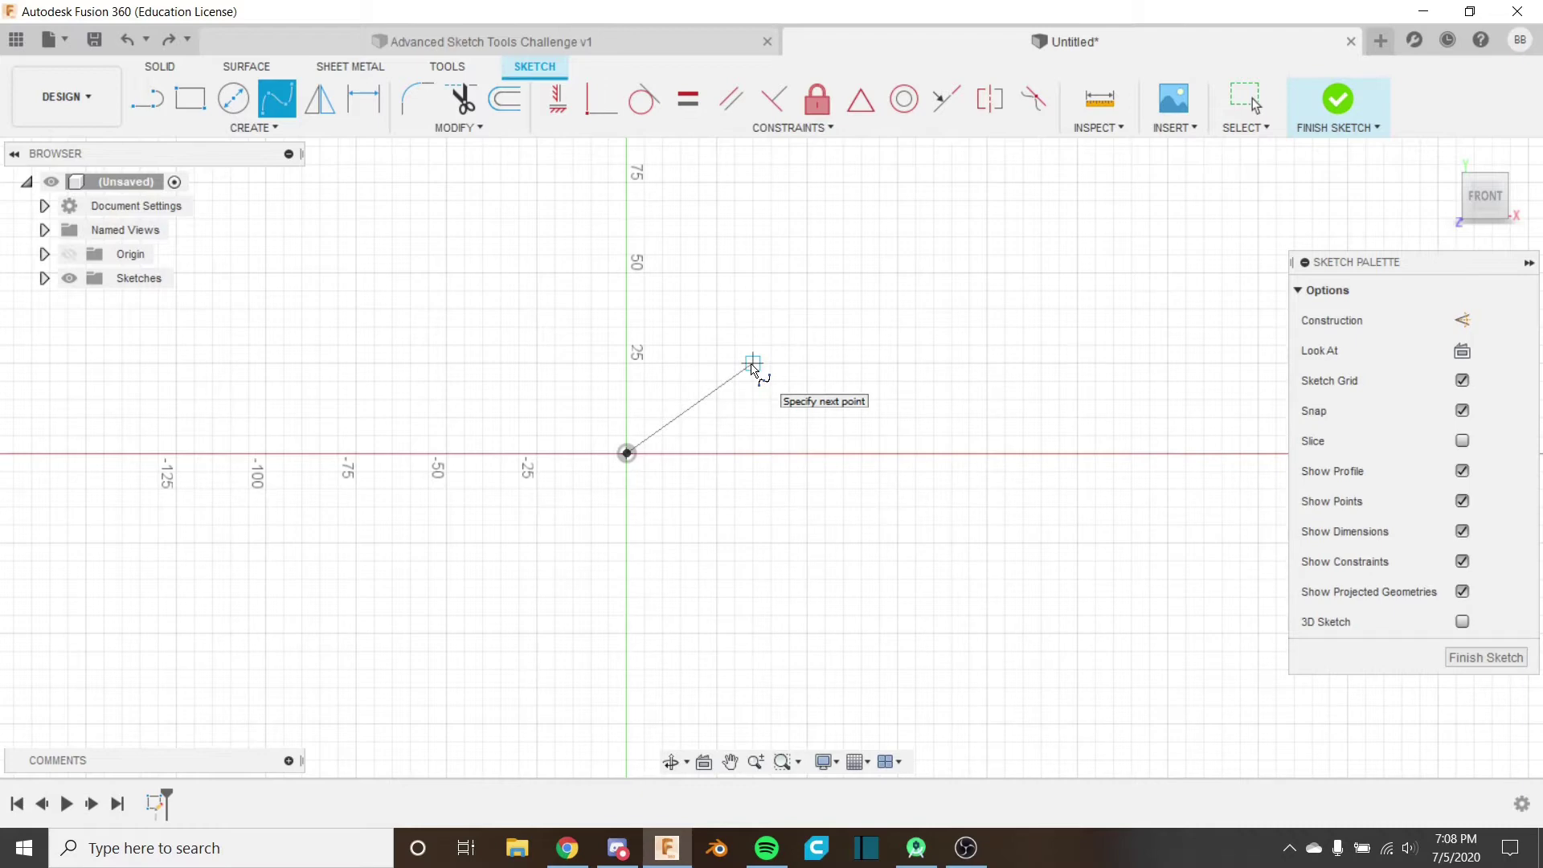
left_click(752, 362)
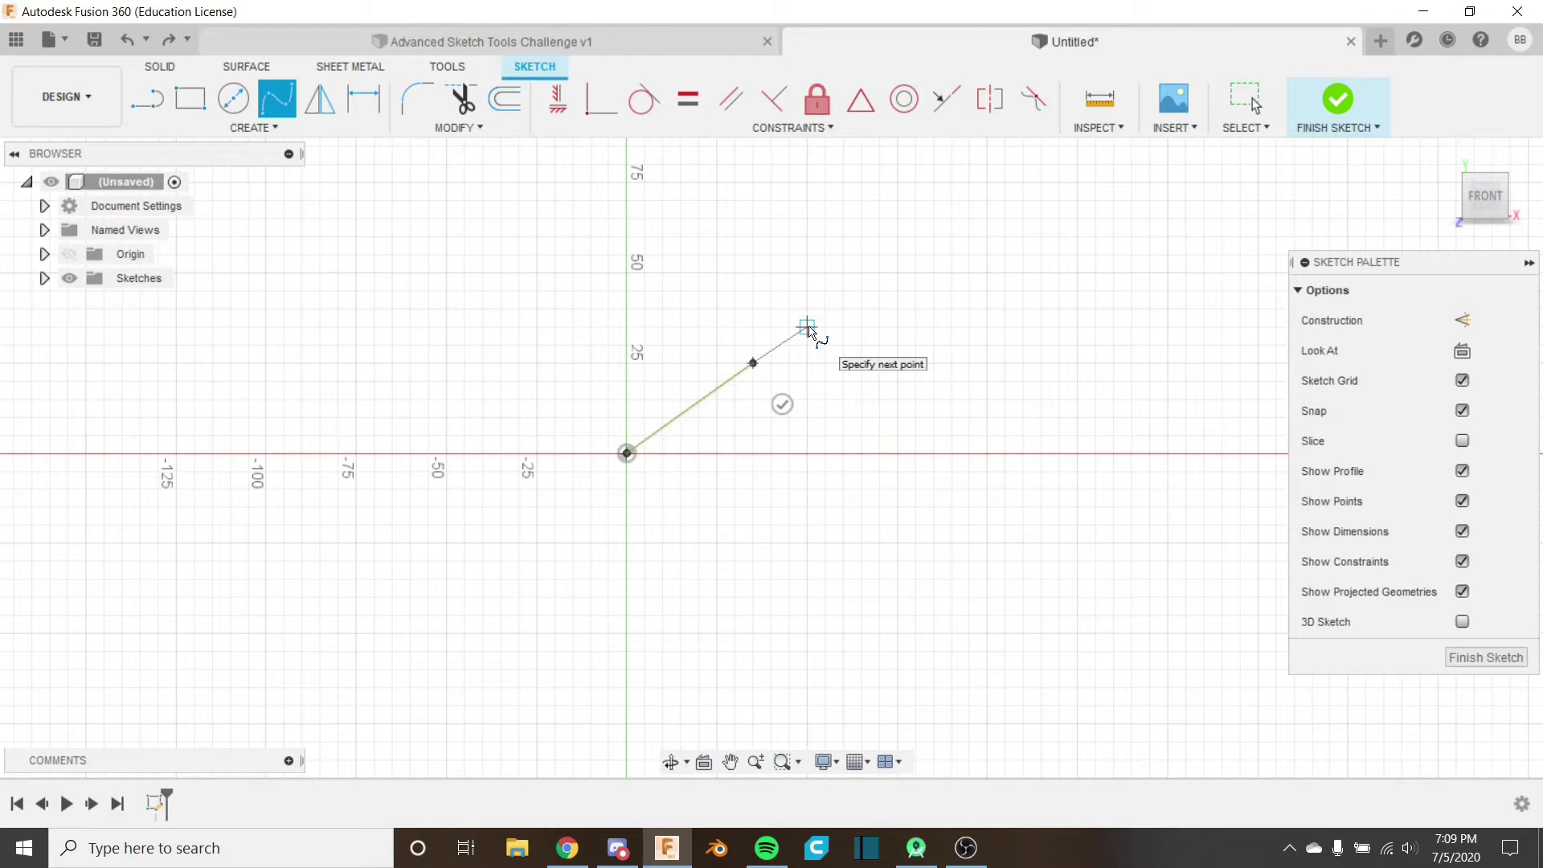
left_click(753, 308)
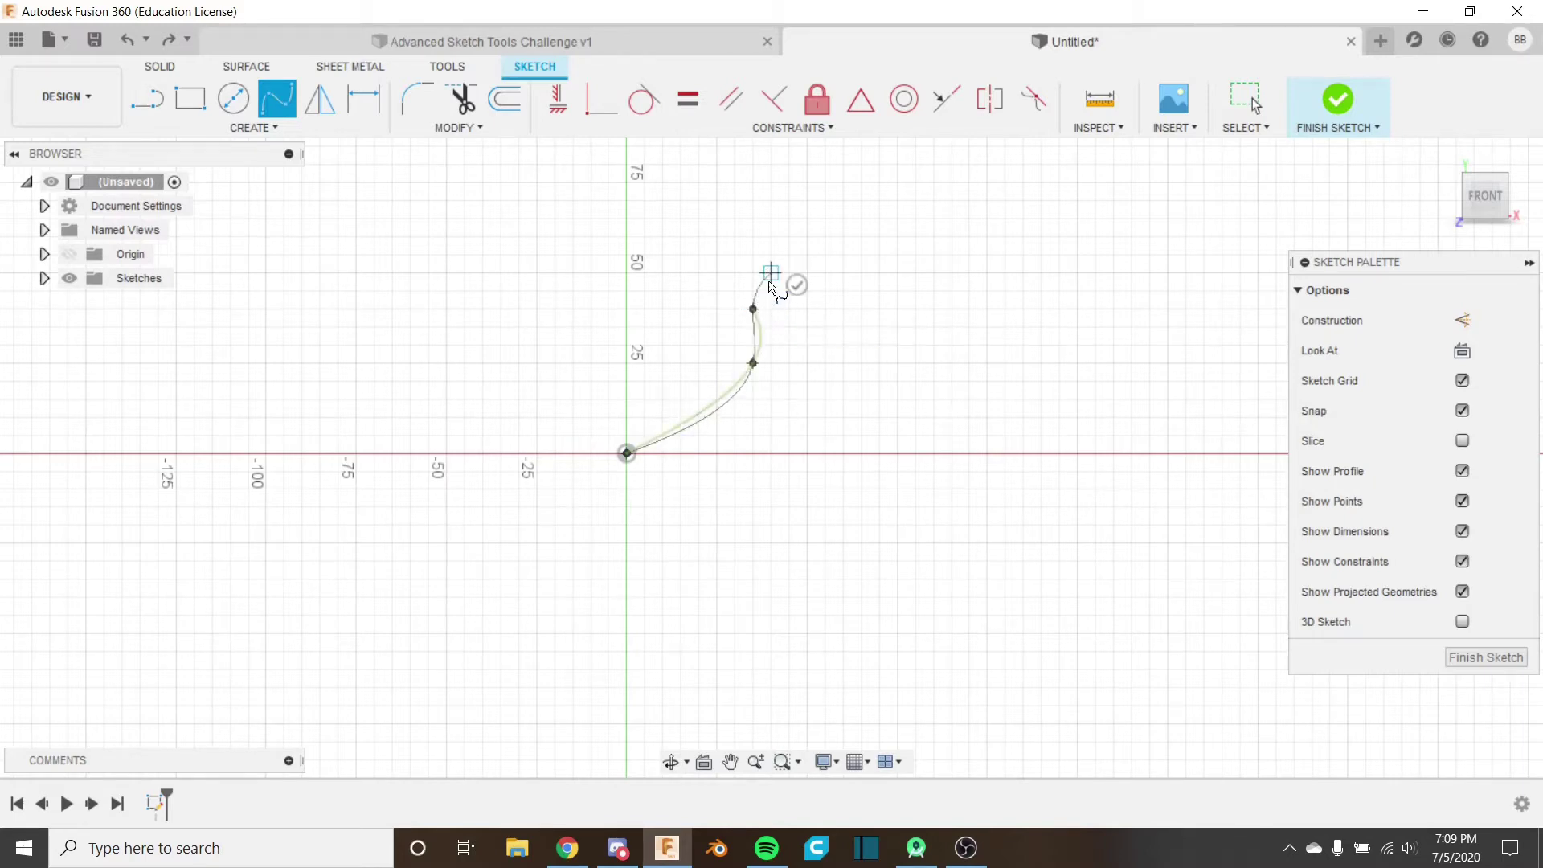
left_click(807, 255)
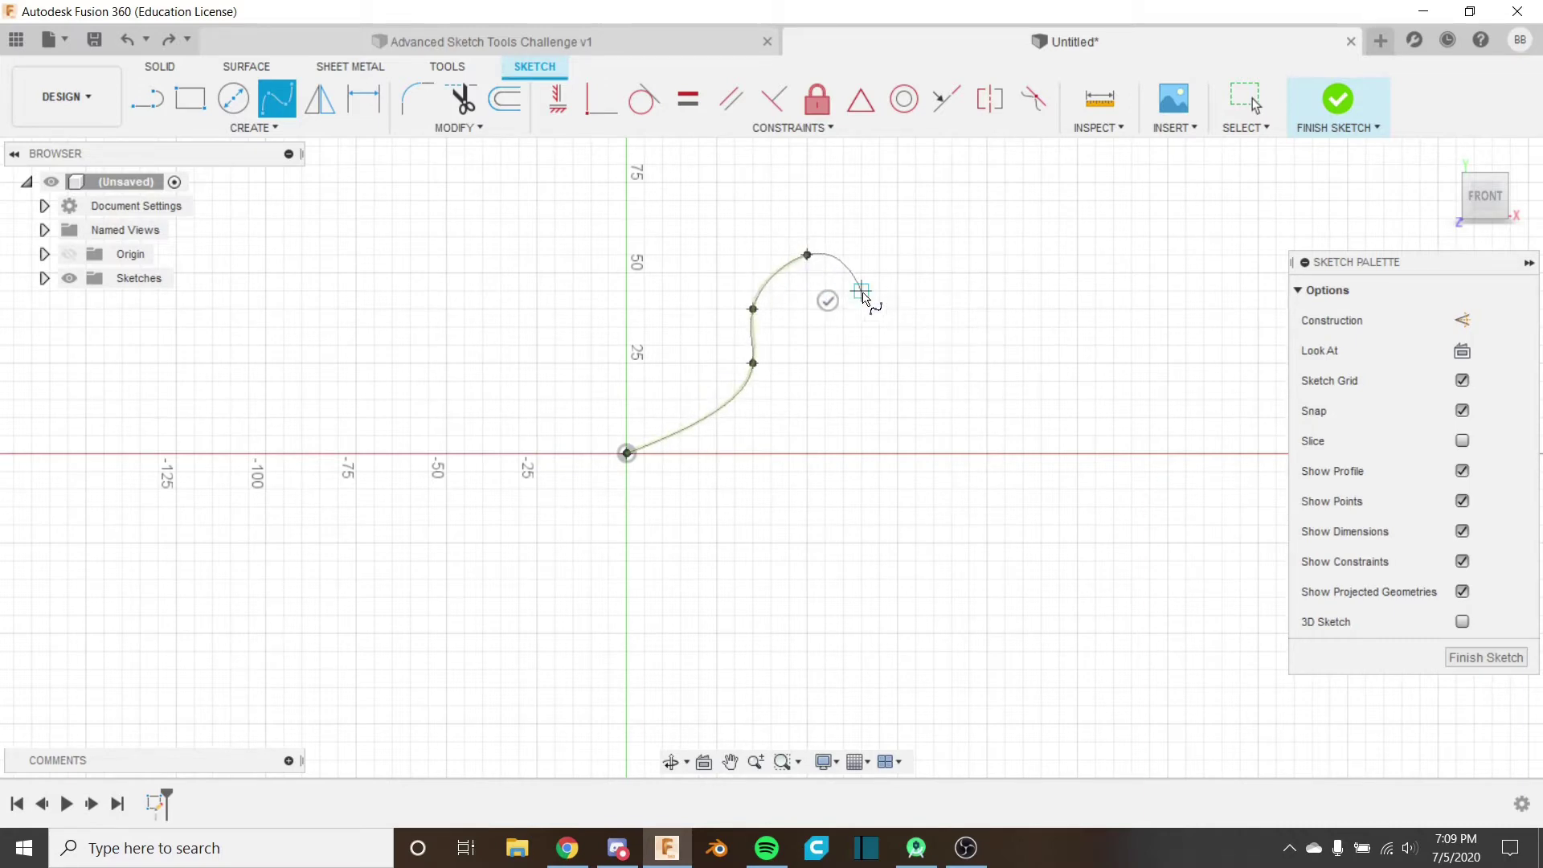
left_click(861, 290)
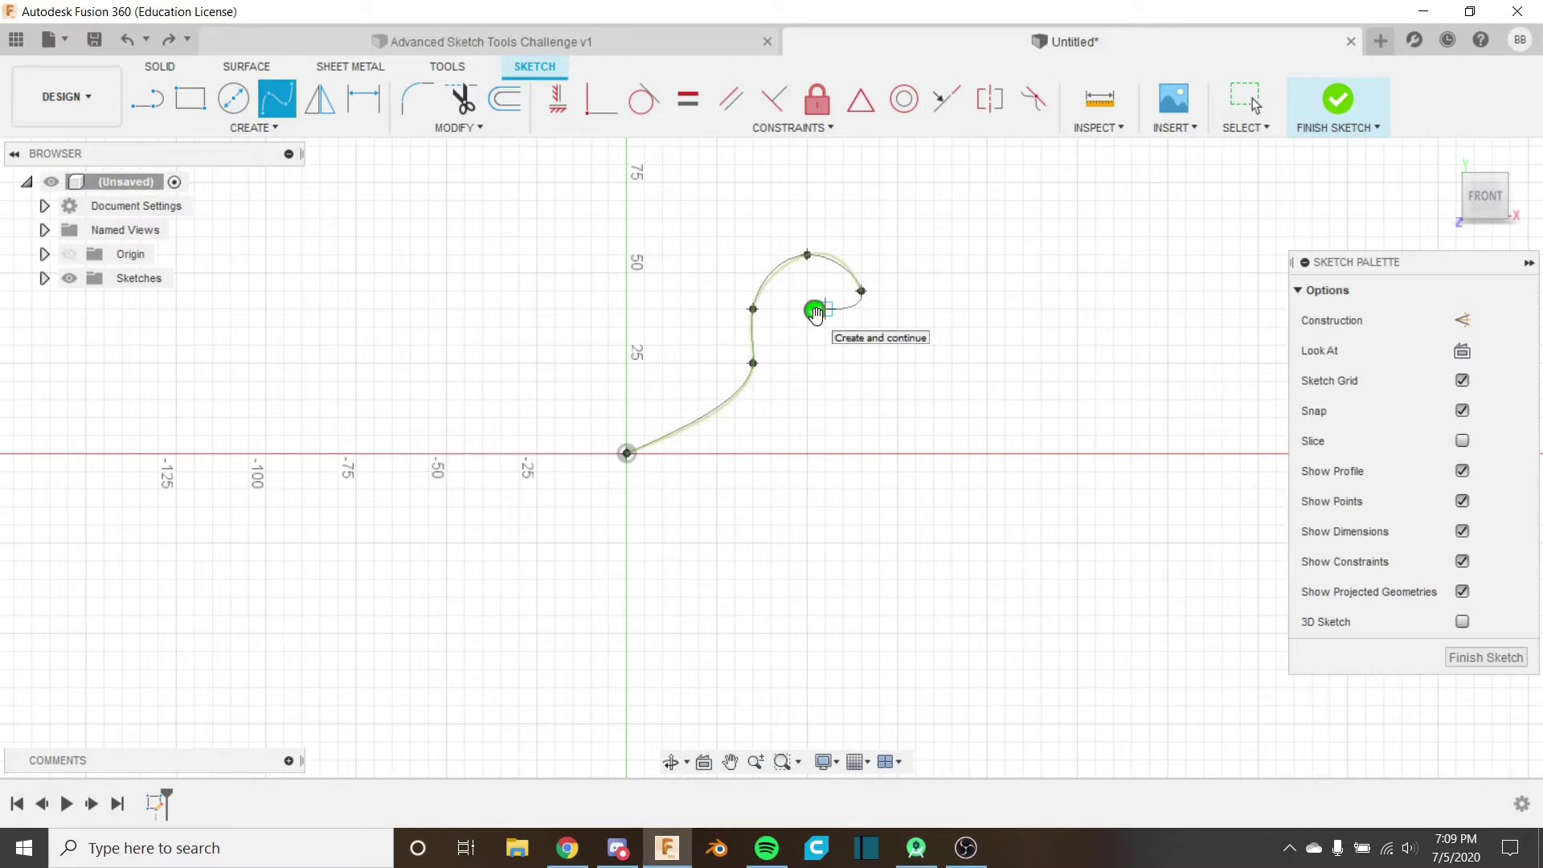
left_click(815, 311)
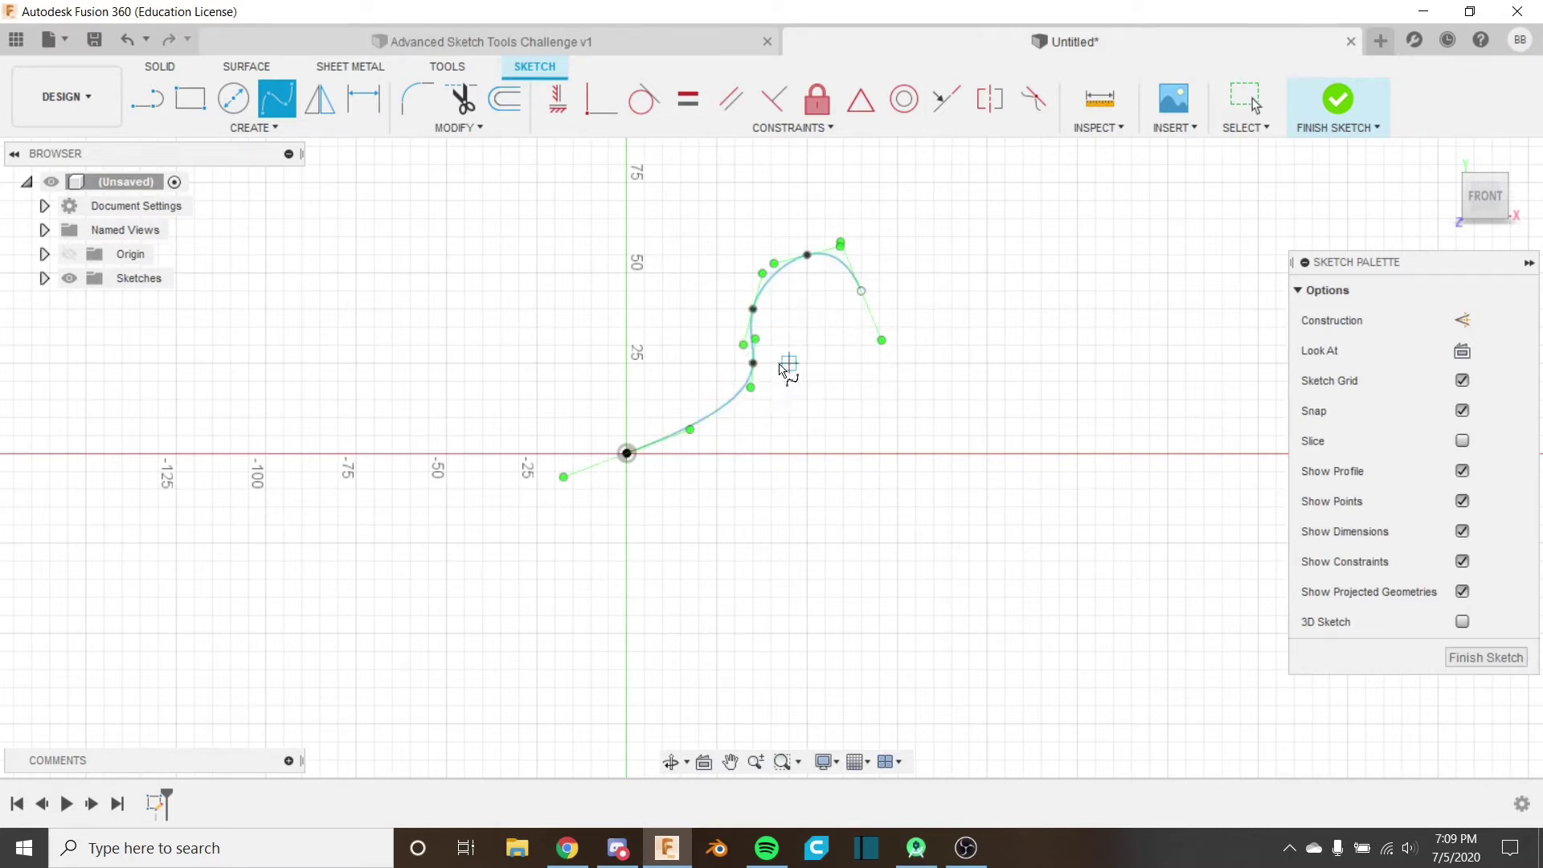
Step: Reshape the hooked top of the fit point spline by moving its fourth point's tangent handle to X 60, Y 60 mm
key("Escape")
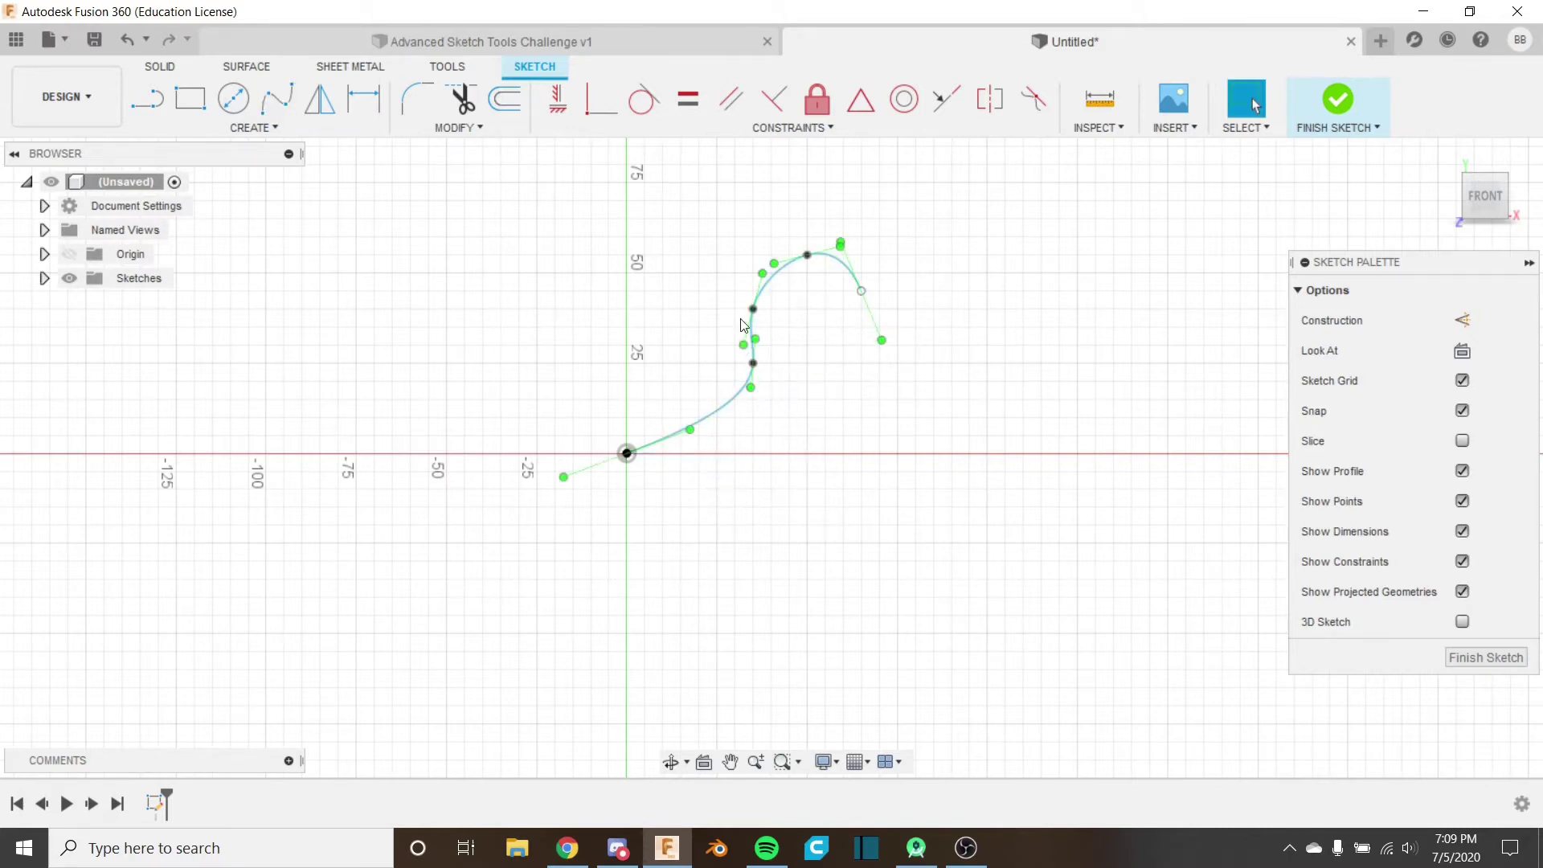
scroll(744, 324, "up", 3)
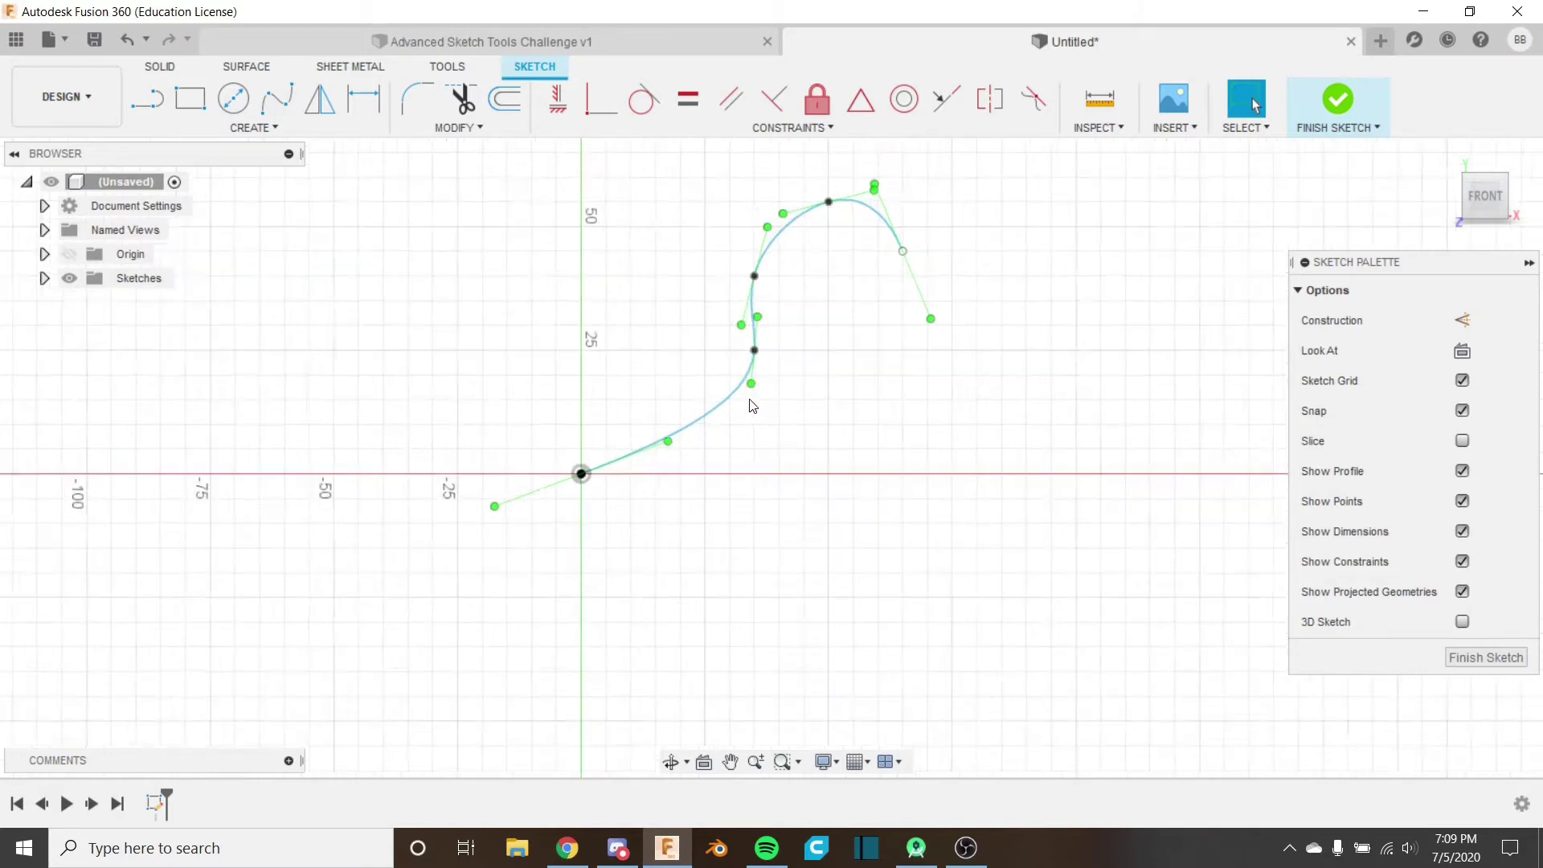
left_click(759, 322)
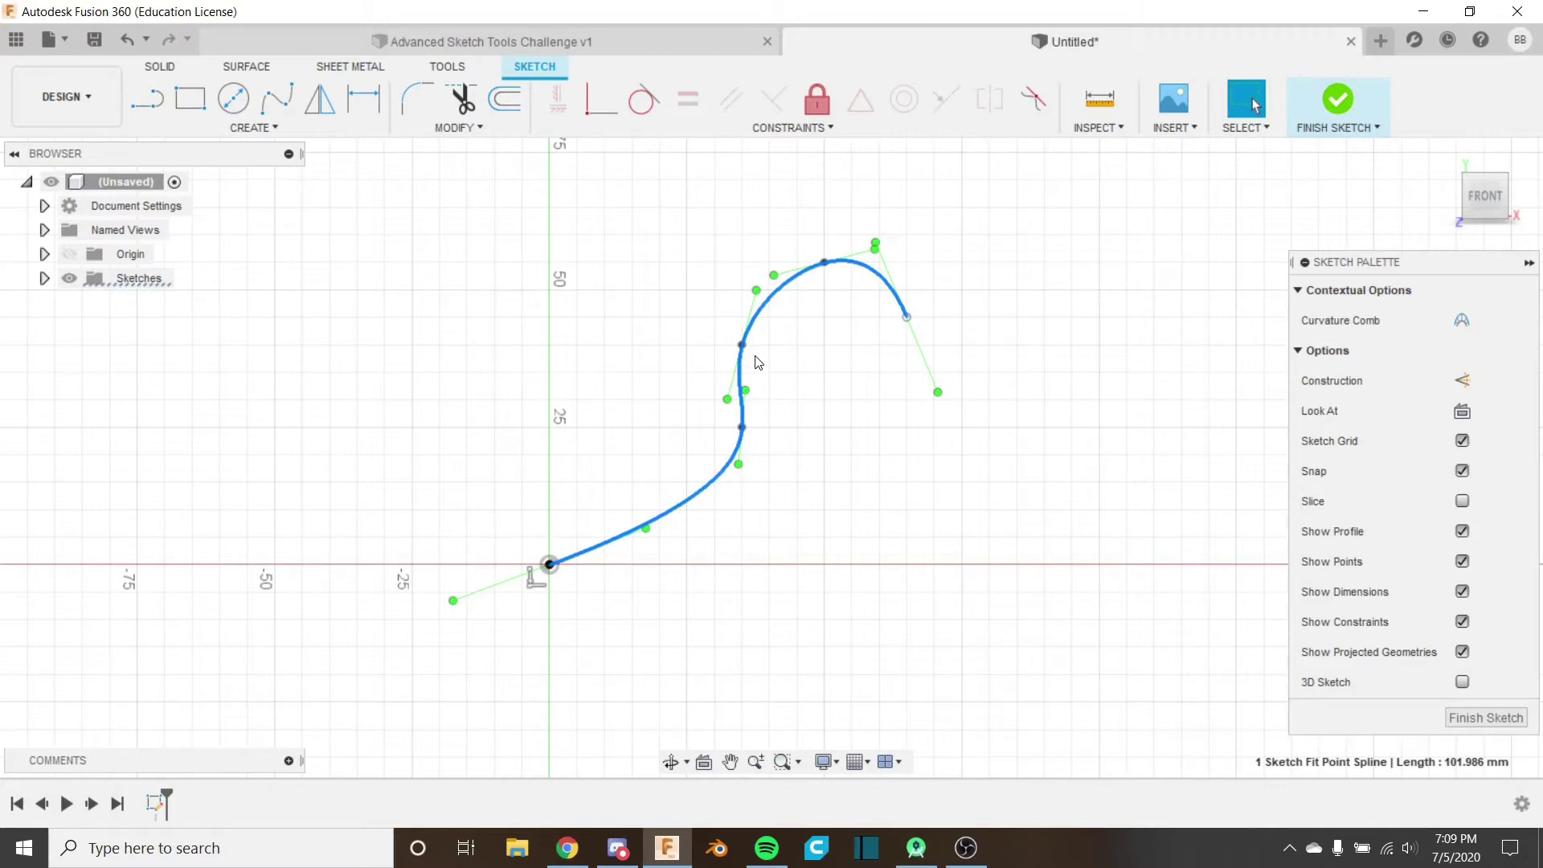
key("Escape")
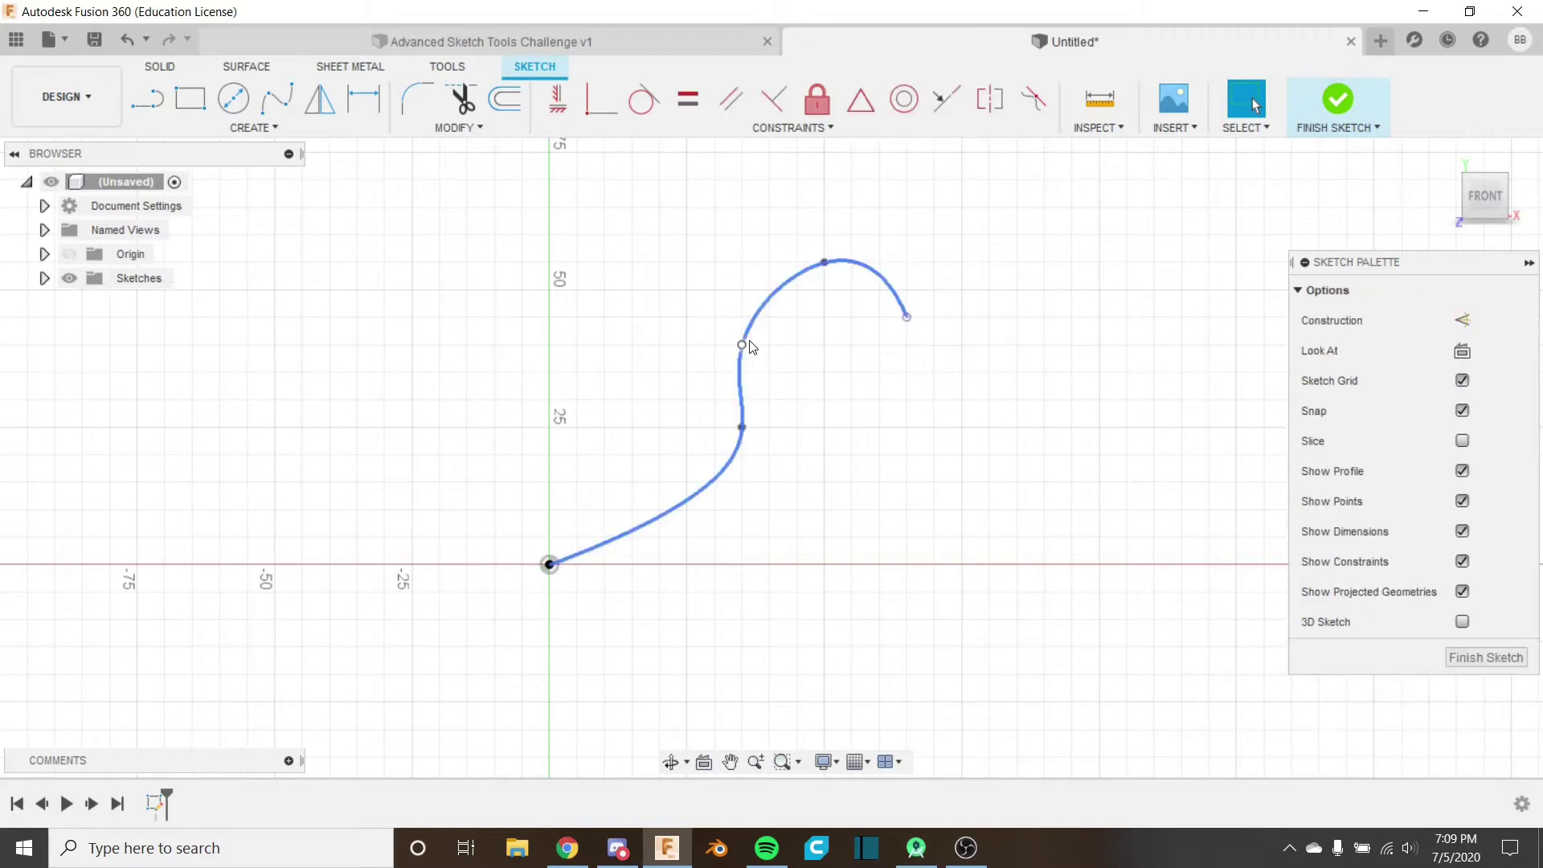
left_click(776, 300)
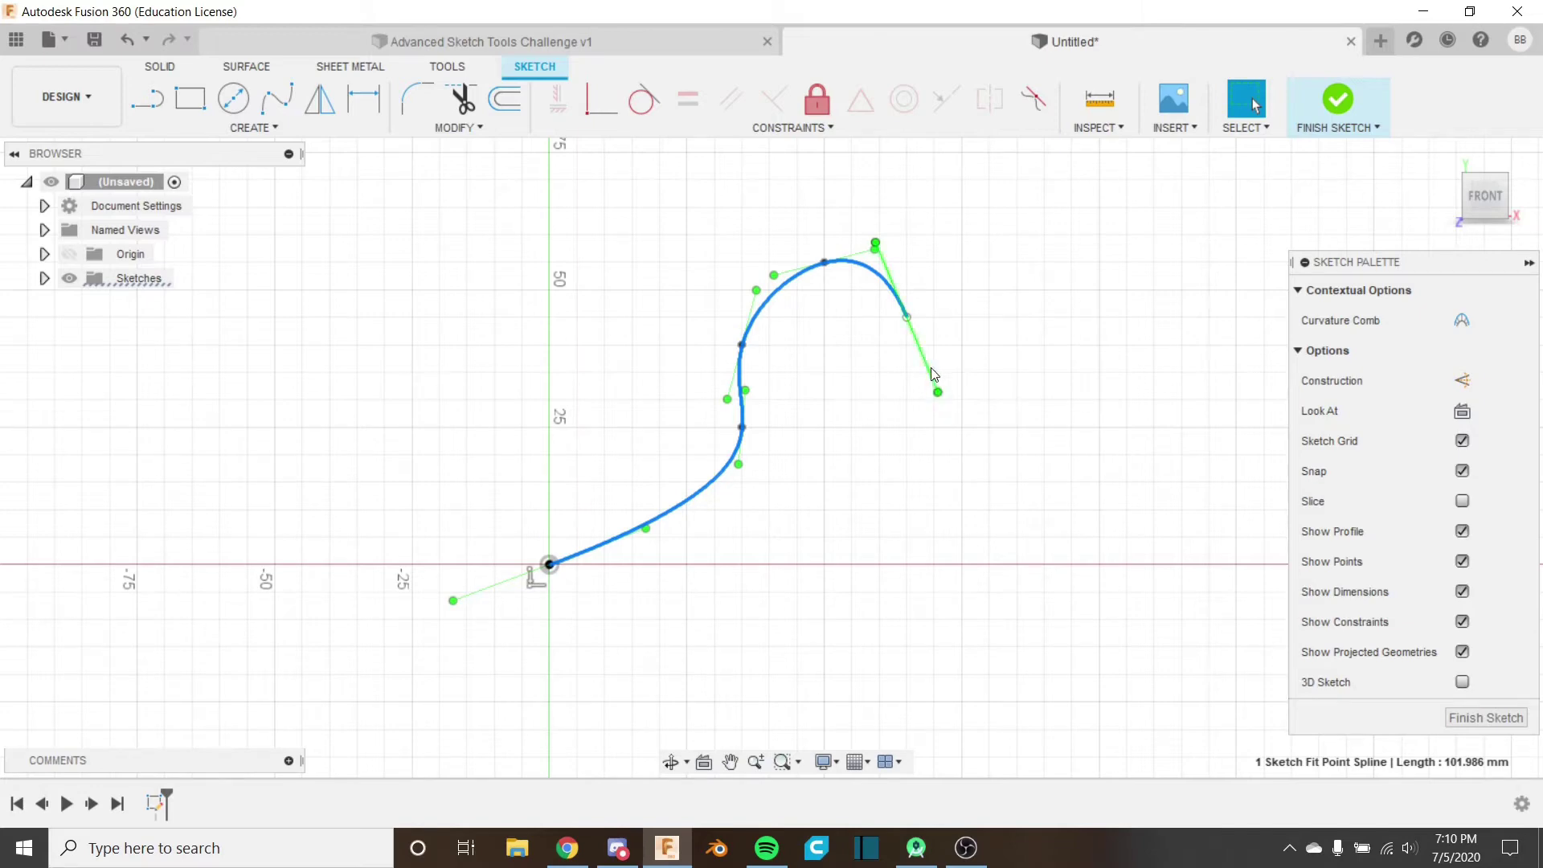
left_click(873, 256)
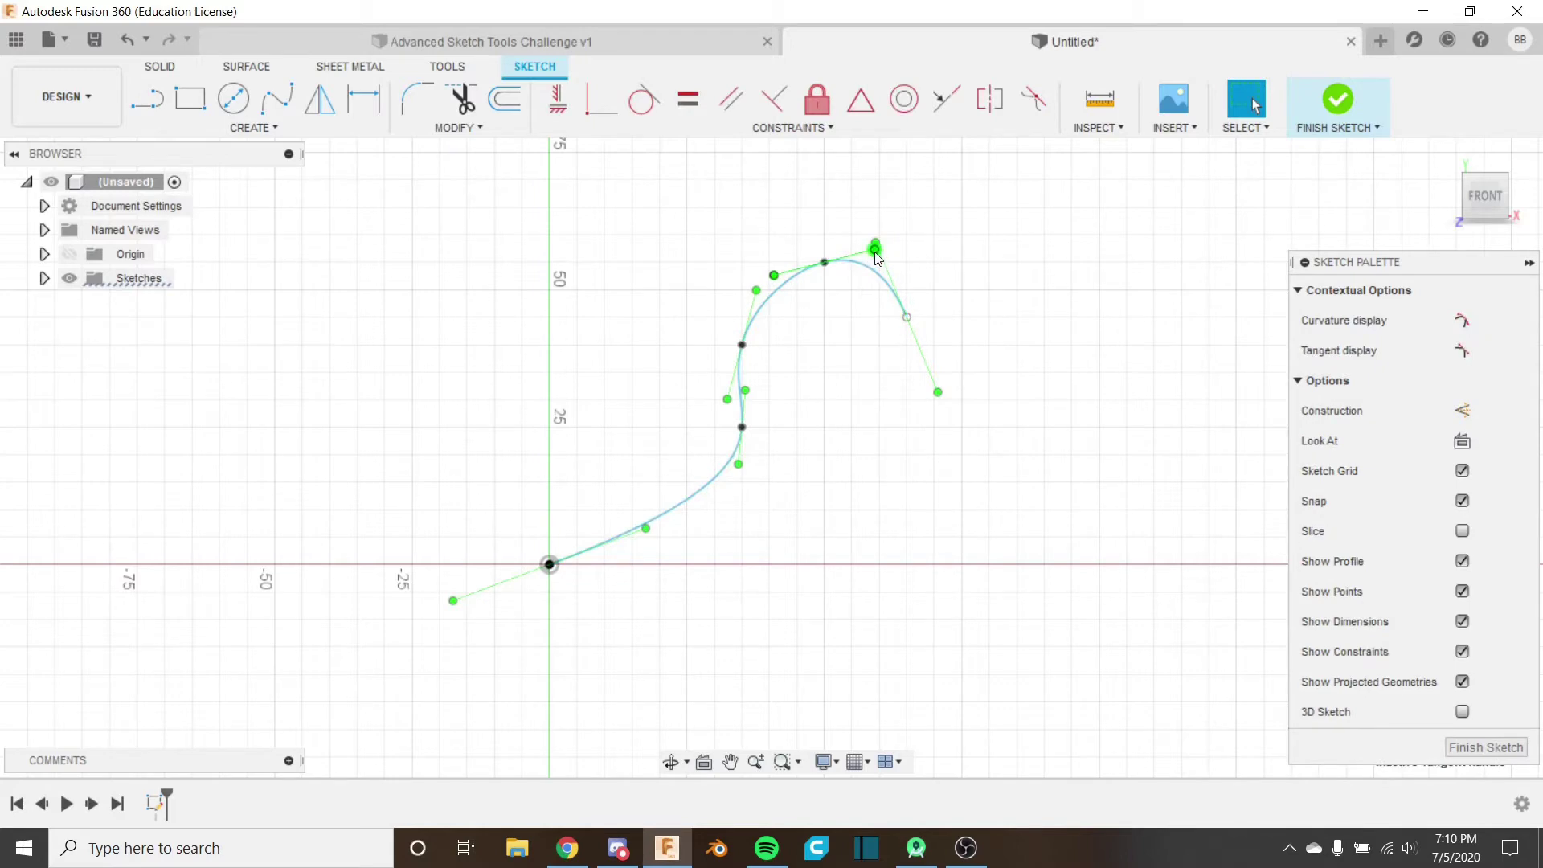
mouse_move(876, 255)
left_mouse_down()
mouse_move(864, 228)
mouse_move(884, 237)
mouse_move(889, 279)
mouse_move(866, 330)
mouse_move(887, 239)
left_mouse_up()
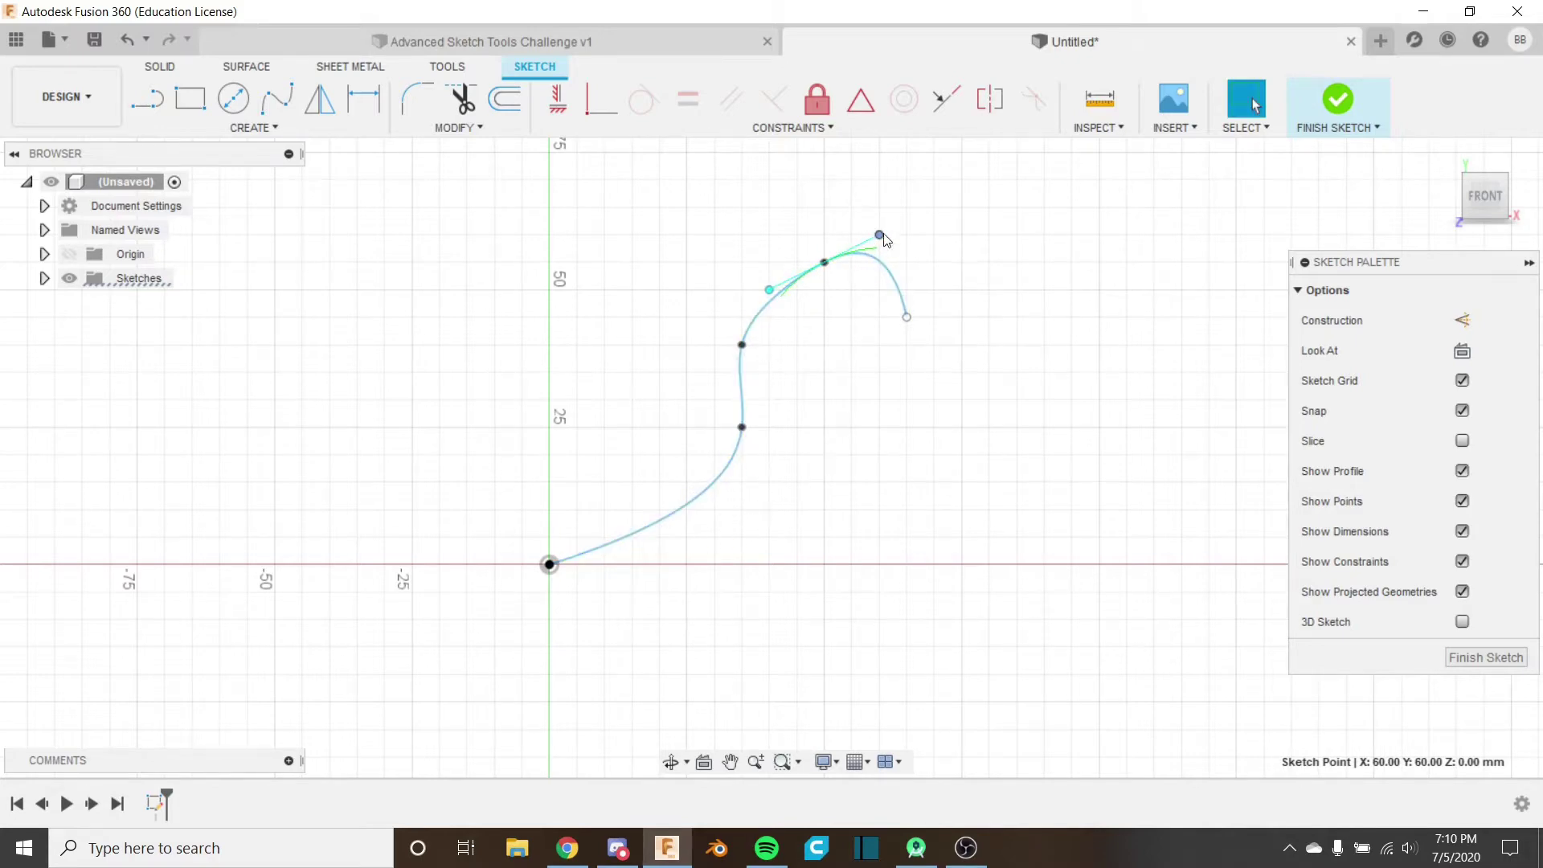
Step: Undo the tangent handle adjustment and the fit point spline to empty the sketch
left_click(126, 40)
left_click(126, 40)
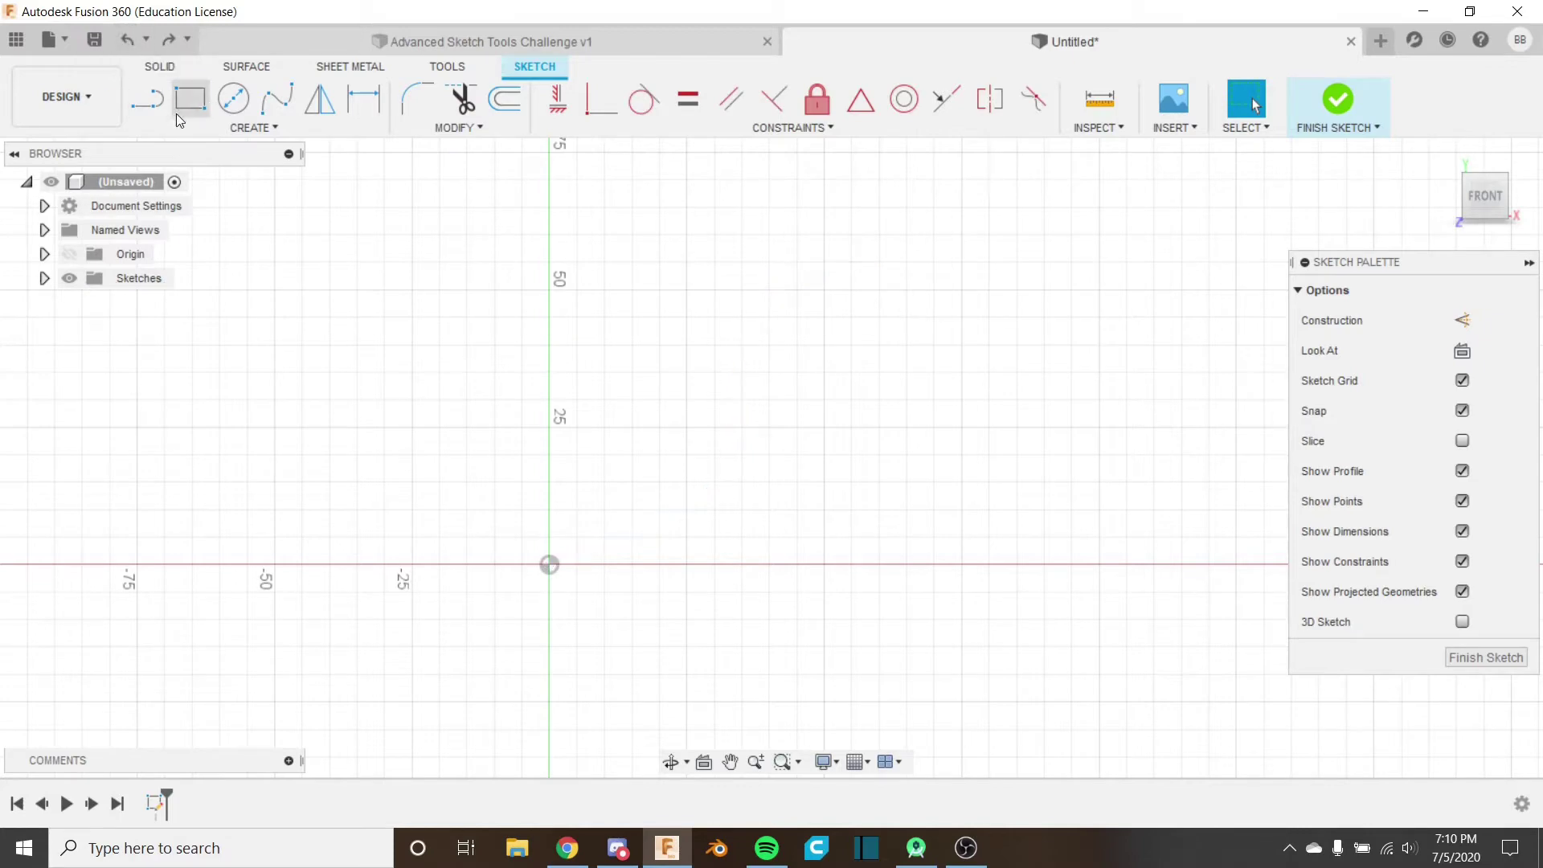
Step: Draw a control point spline from the origin with five more control points, rising to the right and curling back left at its end
left_click(229, 132)
mouse_move(281, 318)
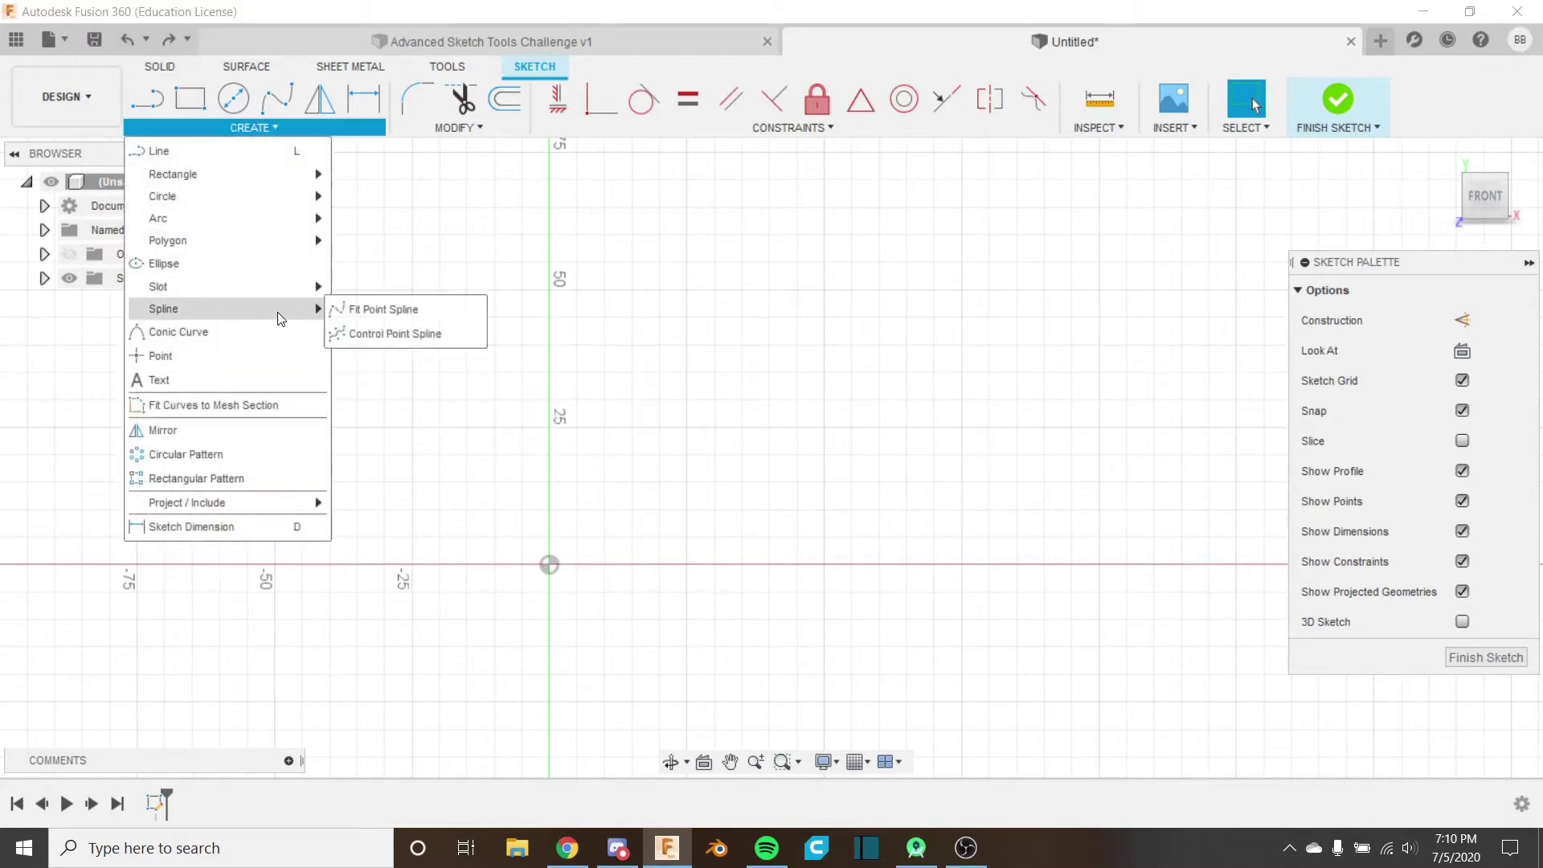
left_click(424, 344)
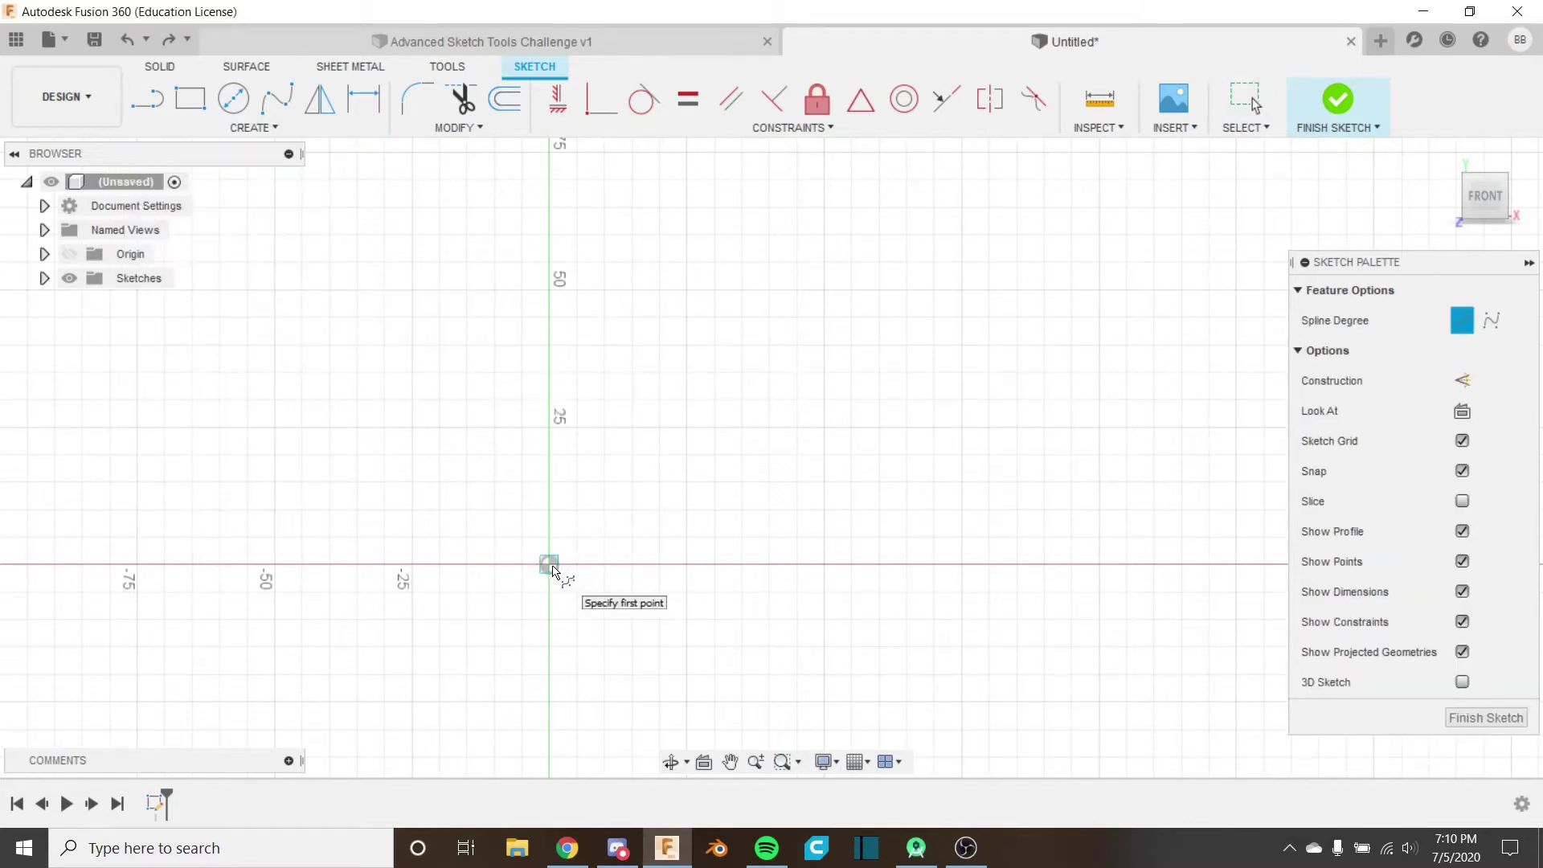
left_click(551, 566)
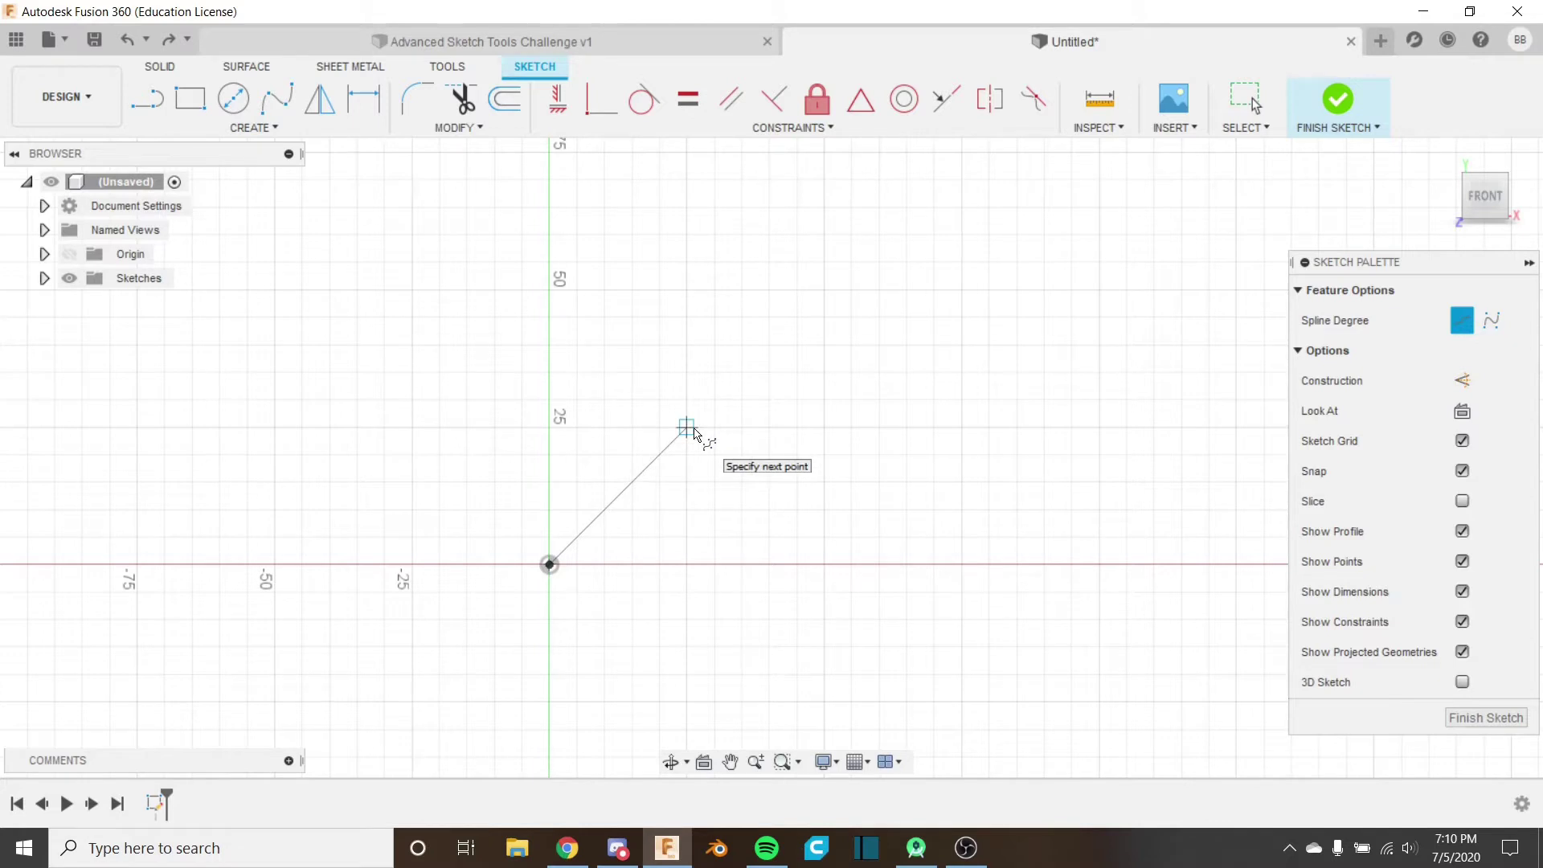
left_click(687, 428)
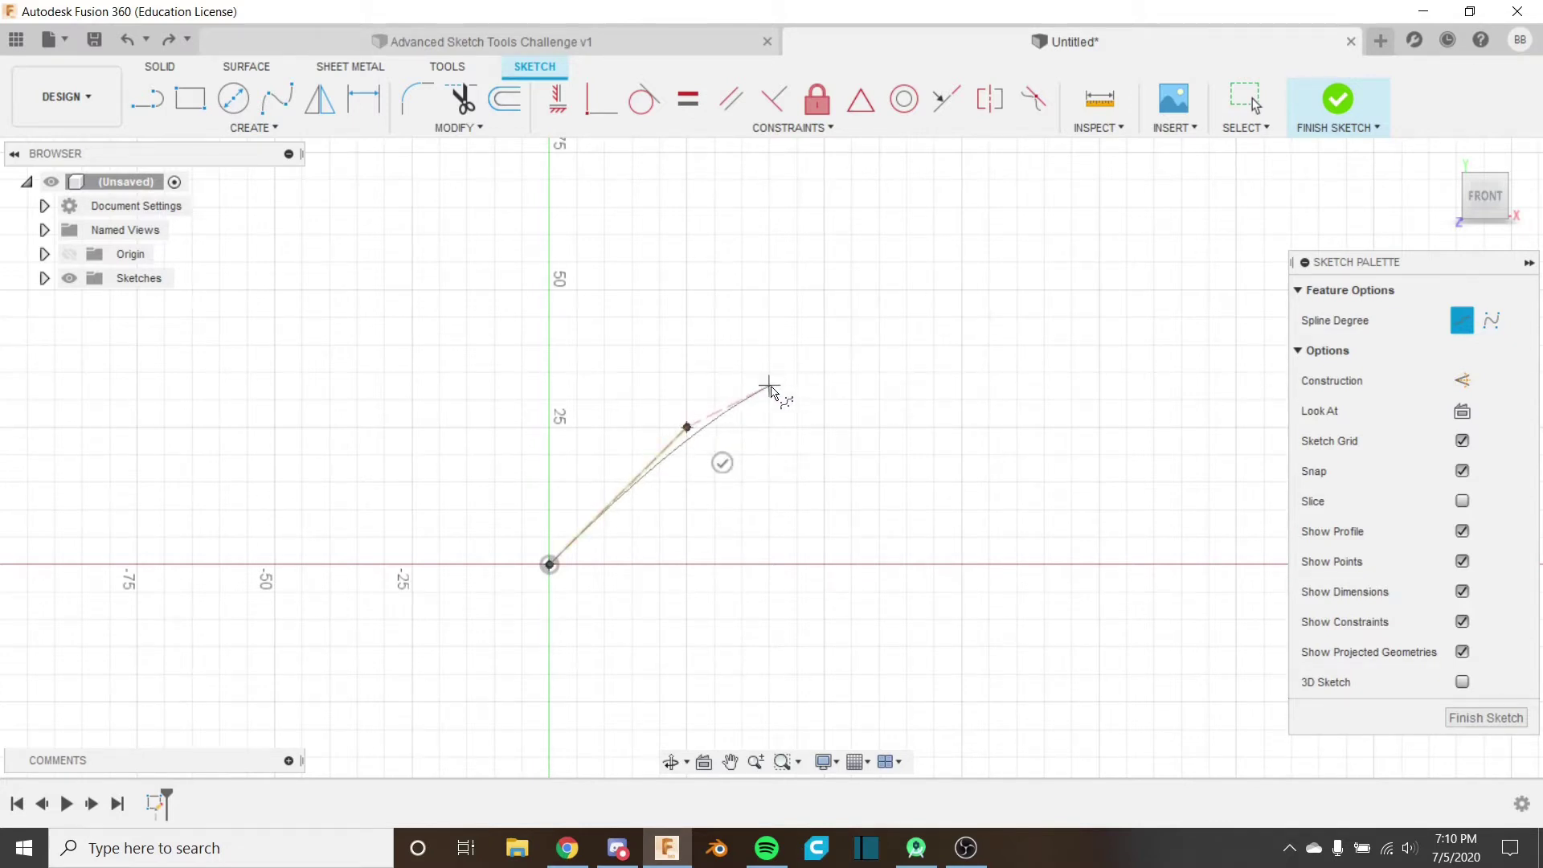
left_click(825, 399)
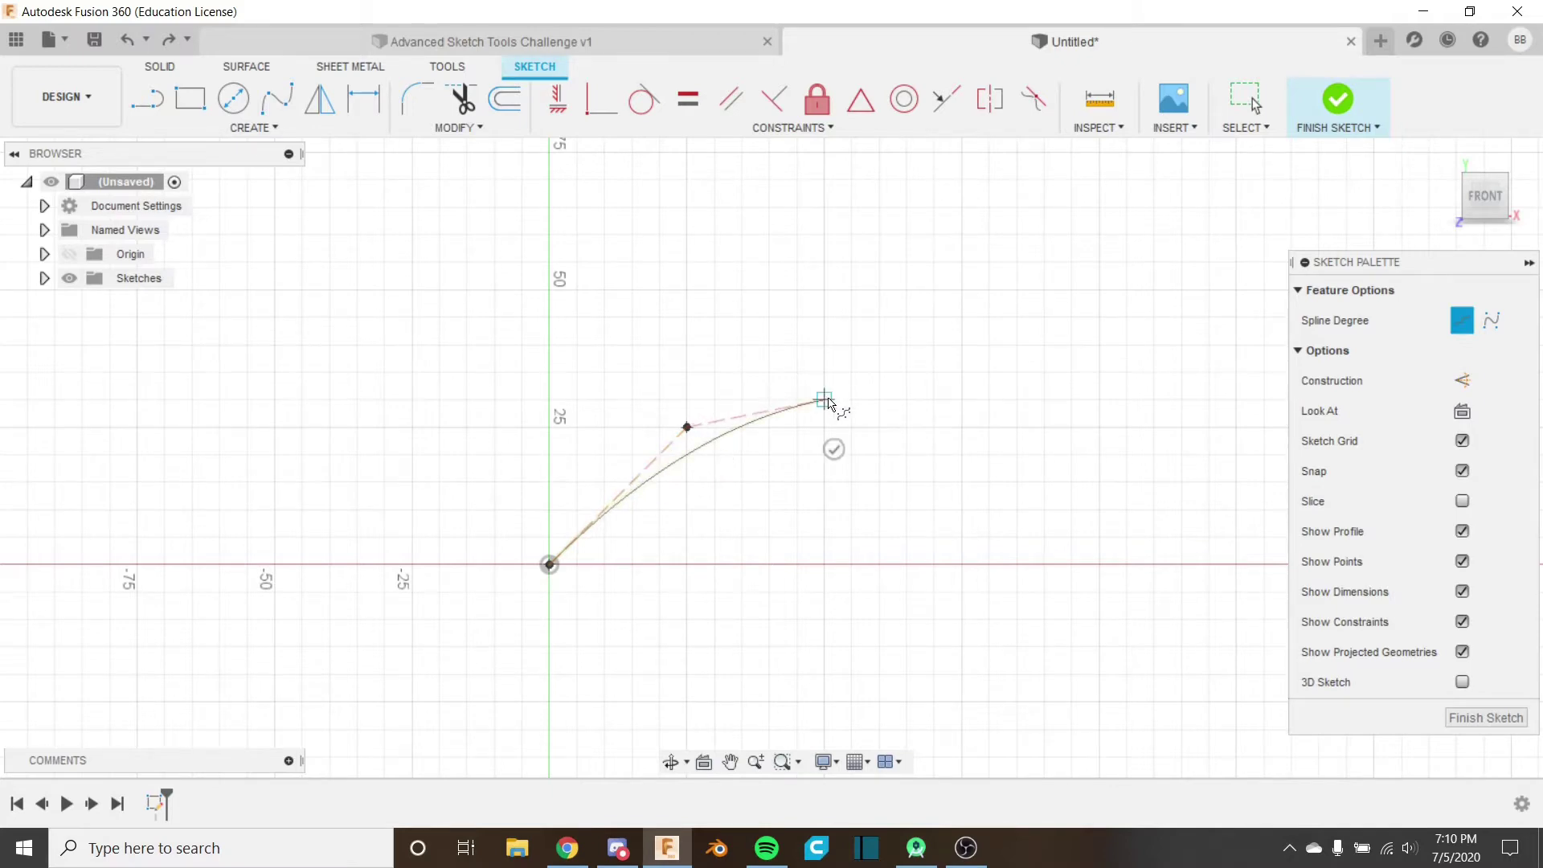
left_click(825, 317)
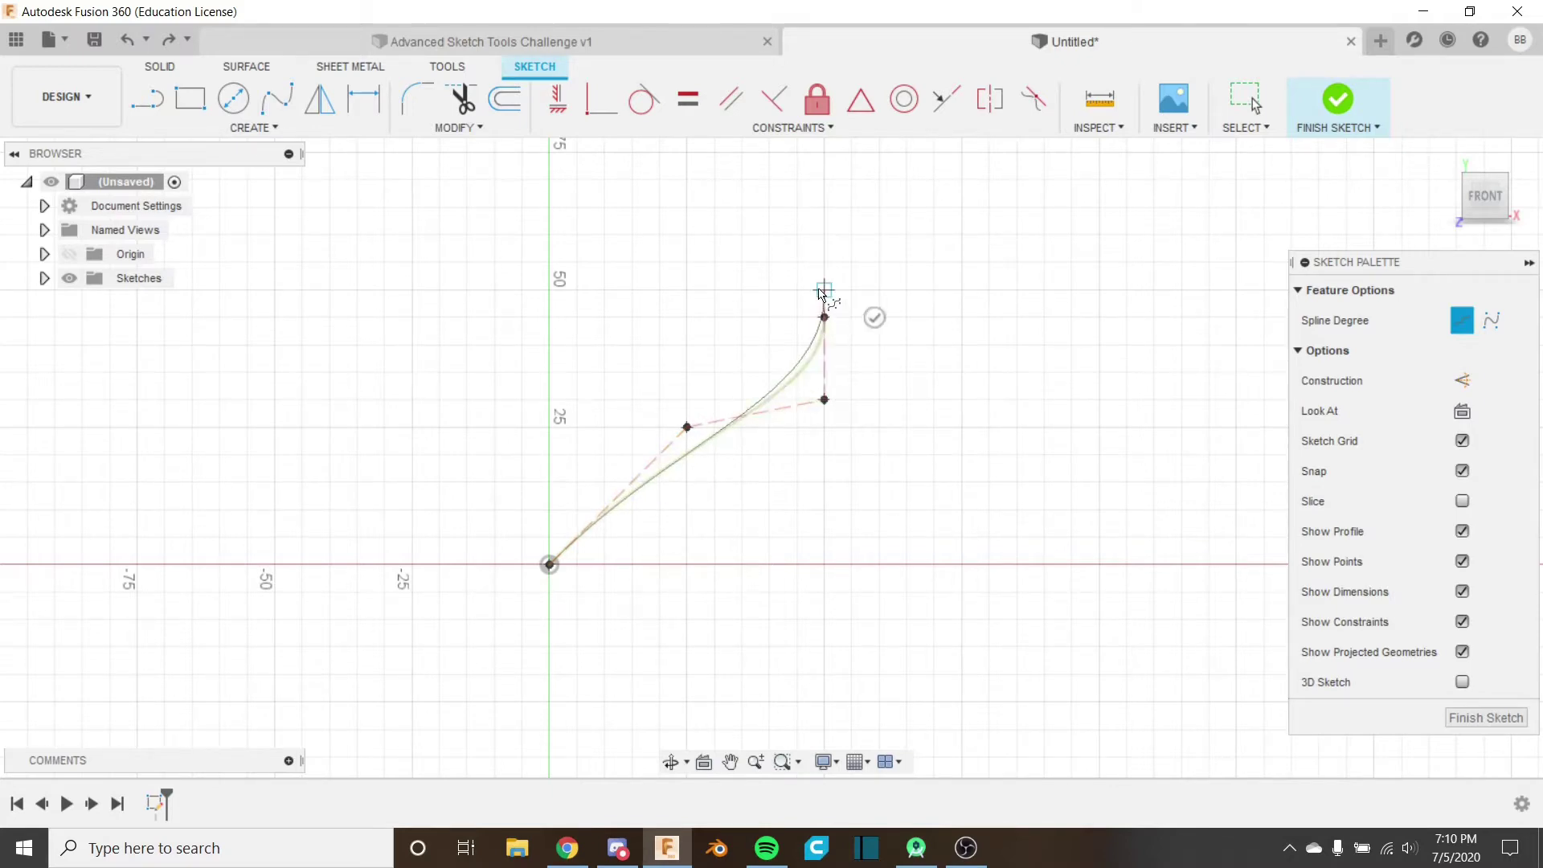
left_click(907, 289)
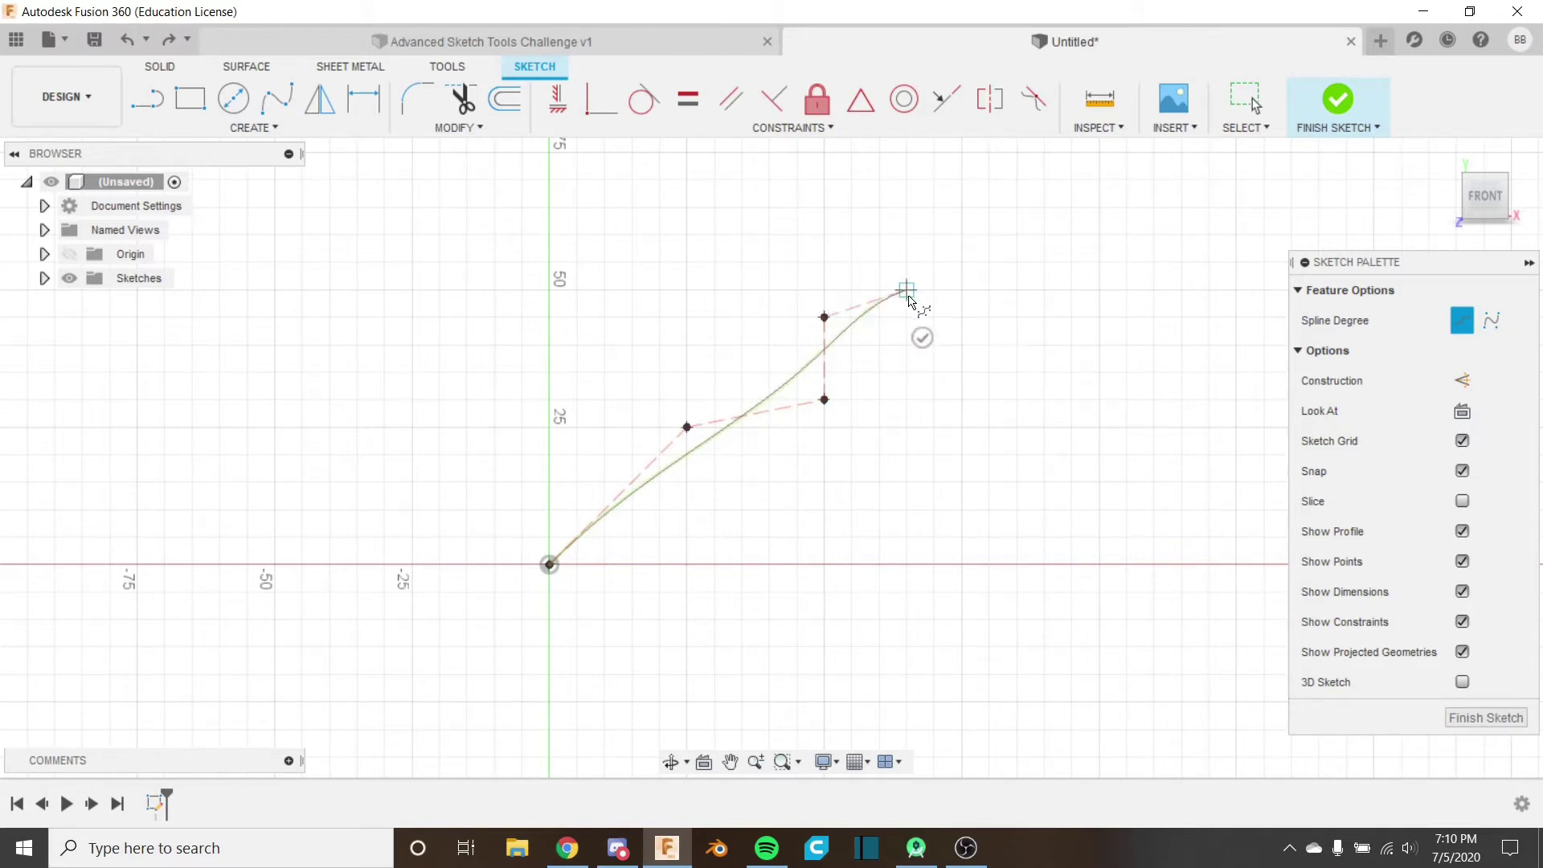
left_click(796, 262)
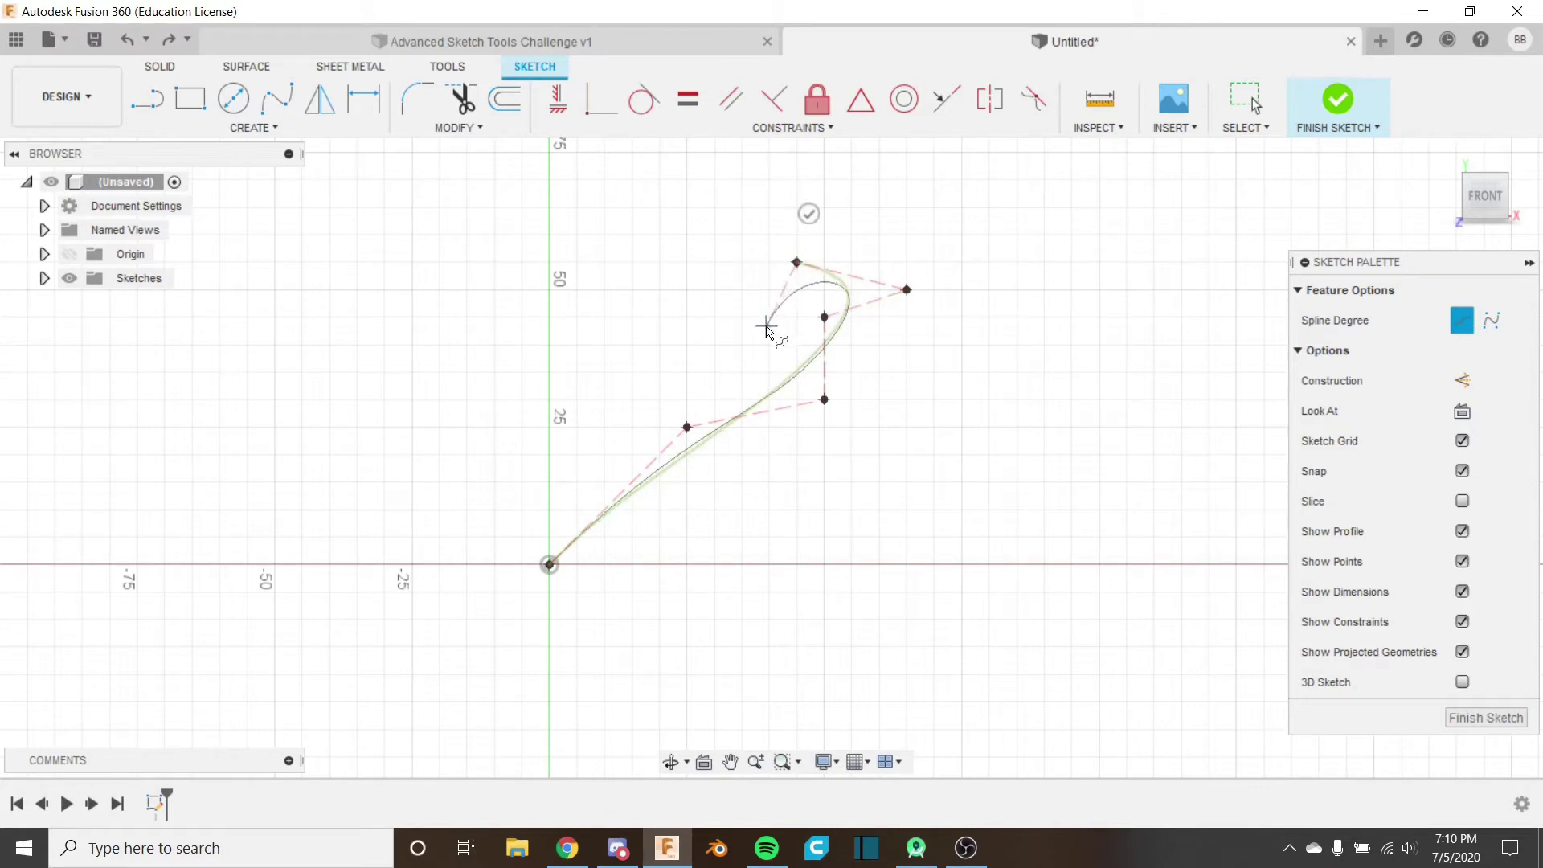
left_click(803, 212)
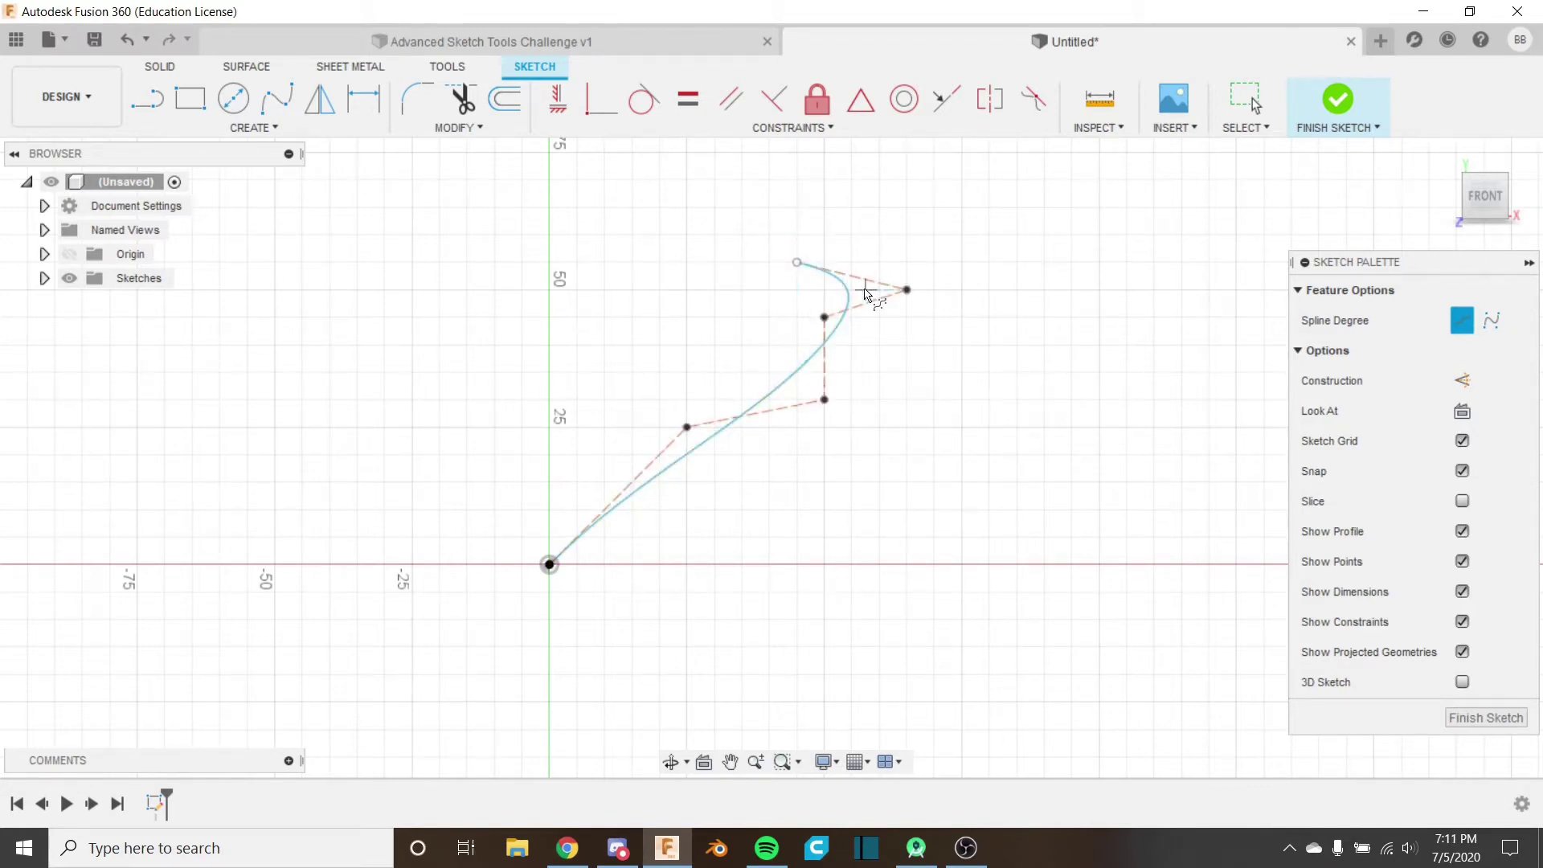
key("Escape")
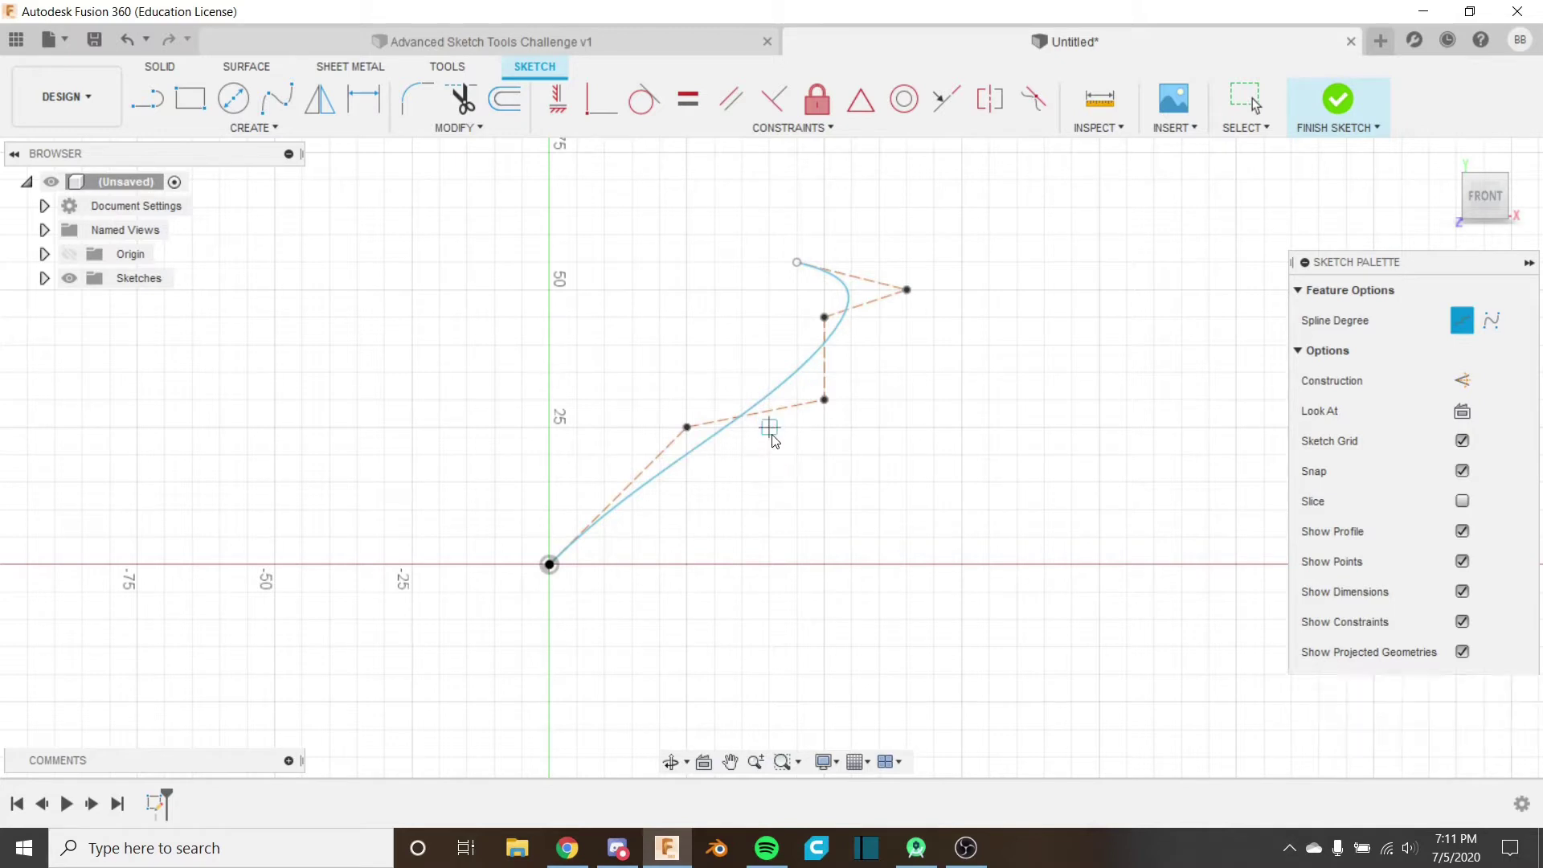
Step: Inspect the control point spline by selecting it, then undo the spline
left_click(779, 392)
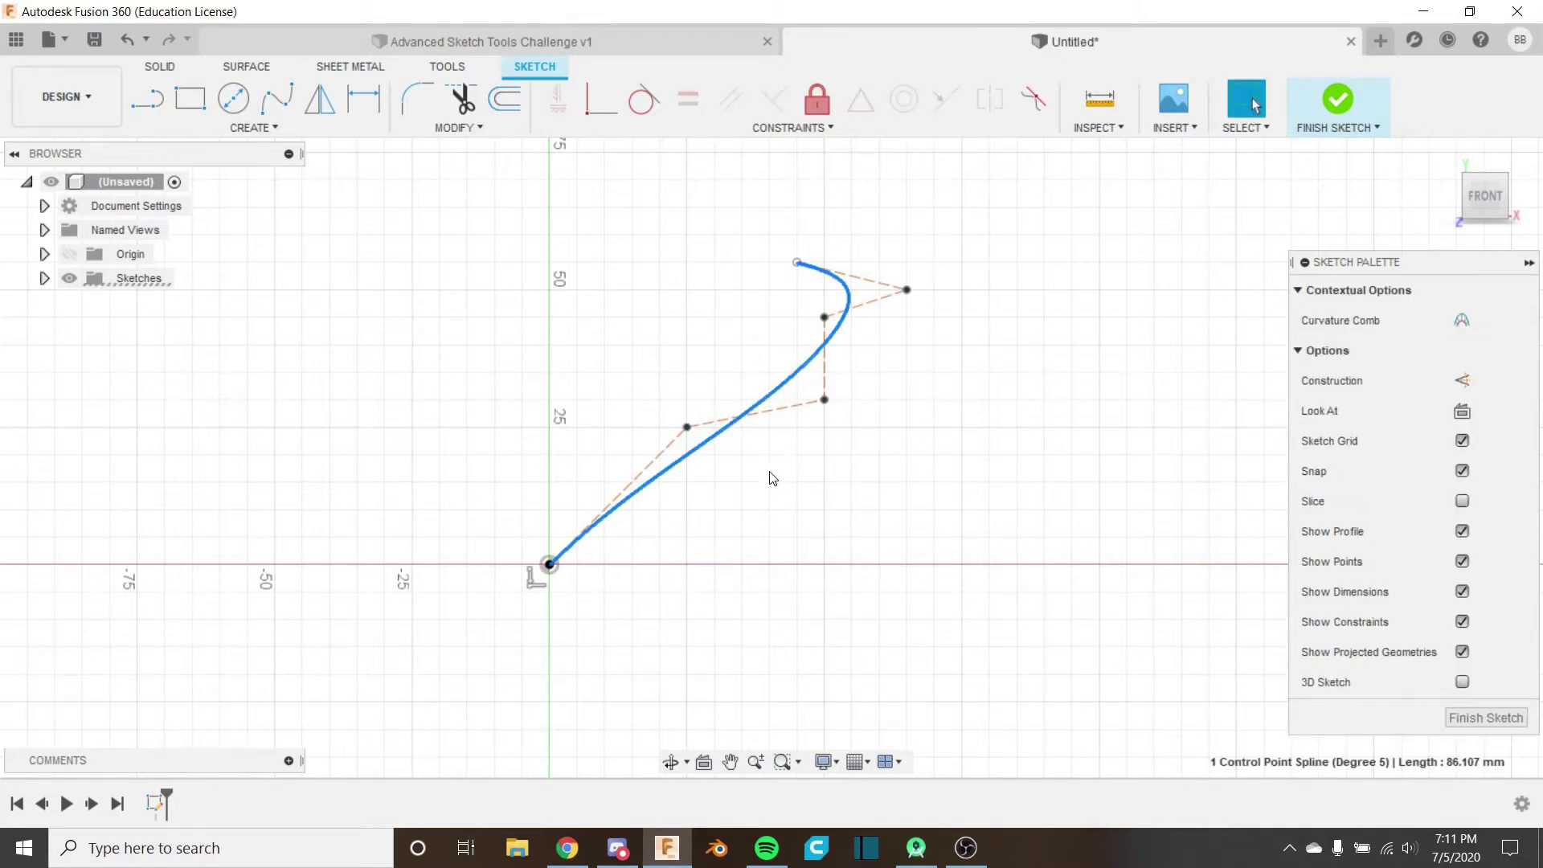
key("Escape")
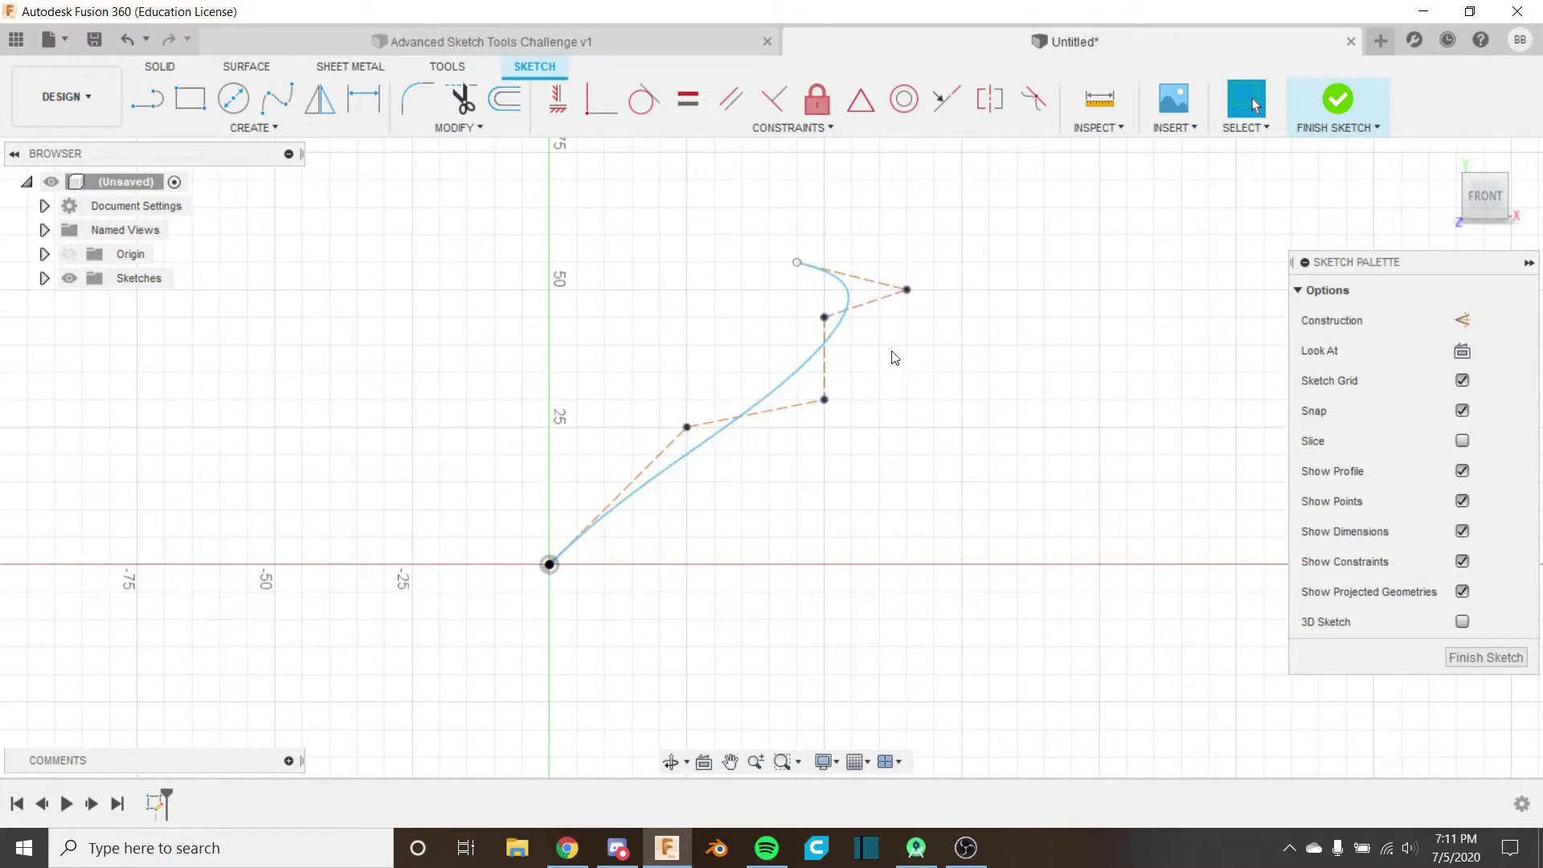
left_click(129, 44)
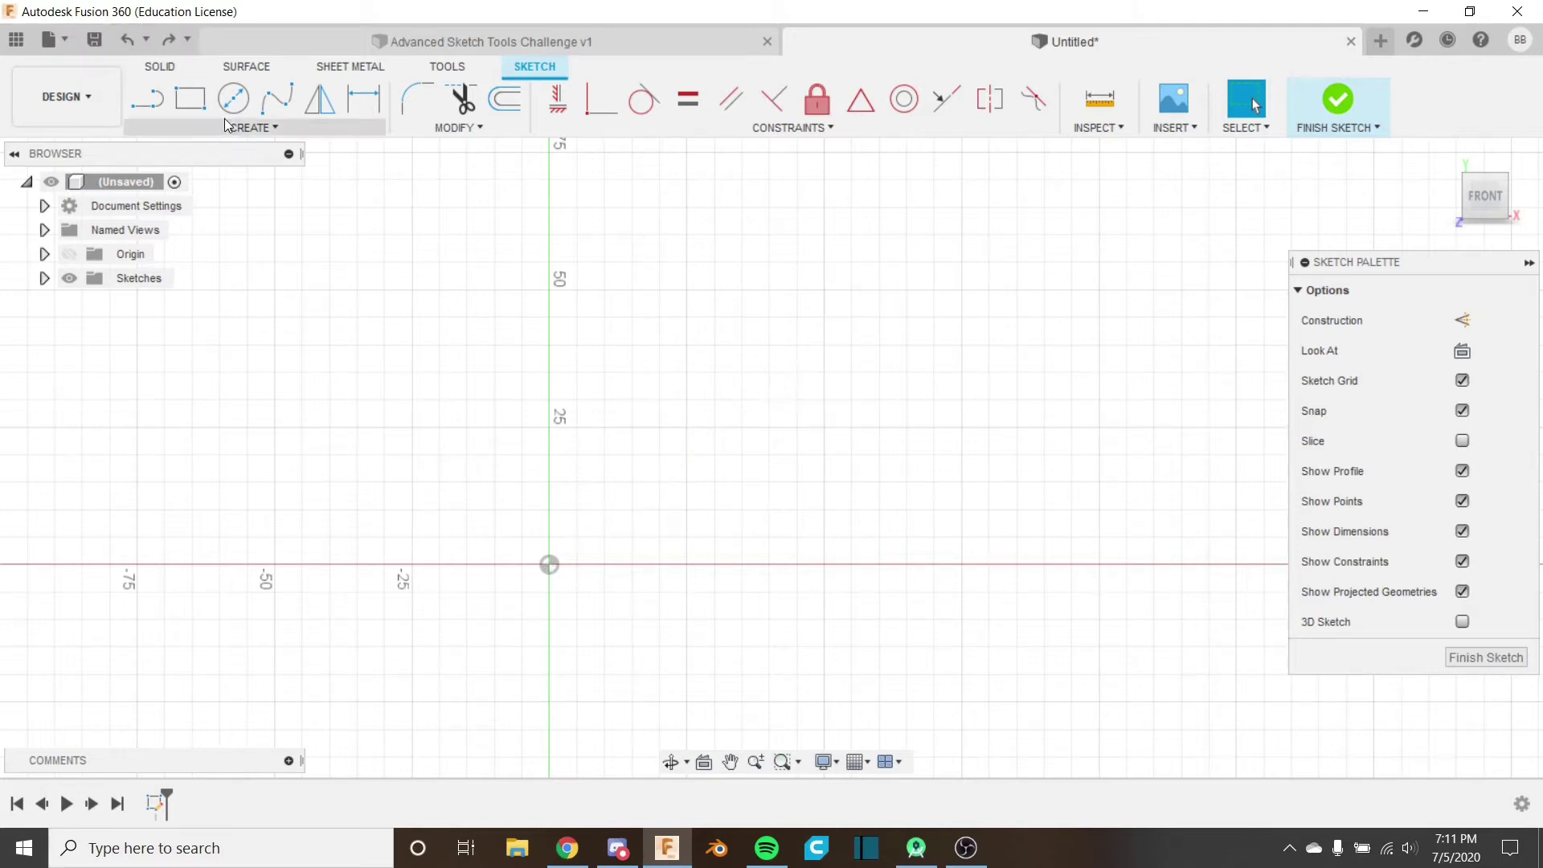
Step: Draw a conic curve from the origin to 25 mm along the horizontal axis, with its vertex about 50 mm high and a rho of 0.75
left_click(245, 127)
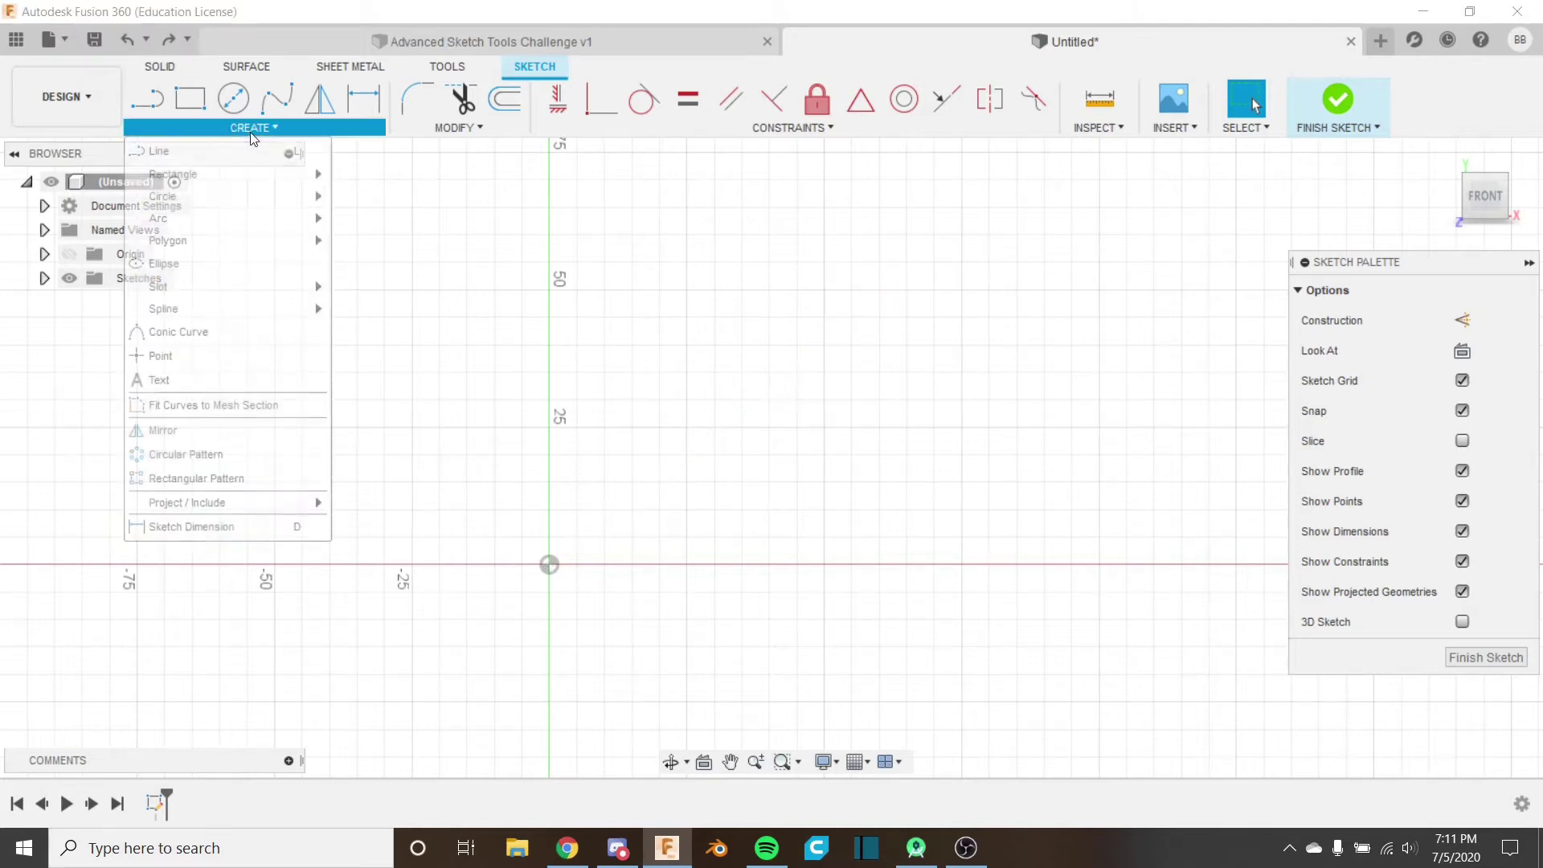
left_click(262, 333)
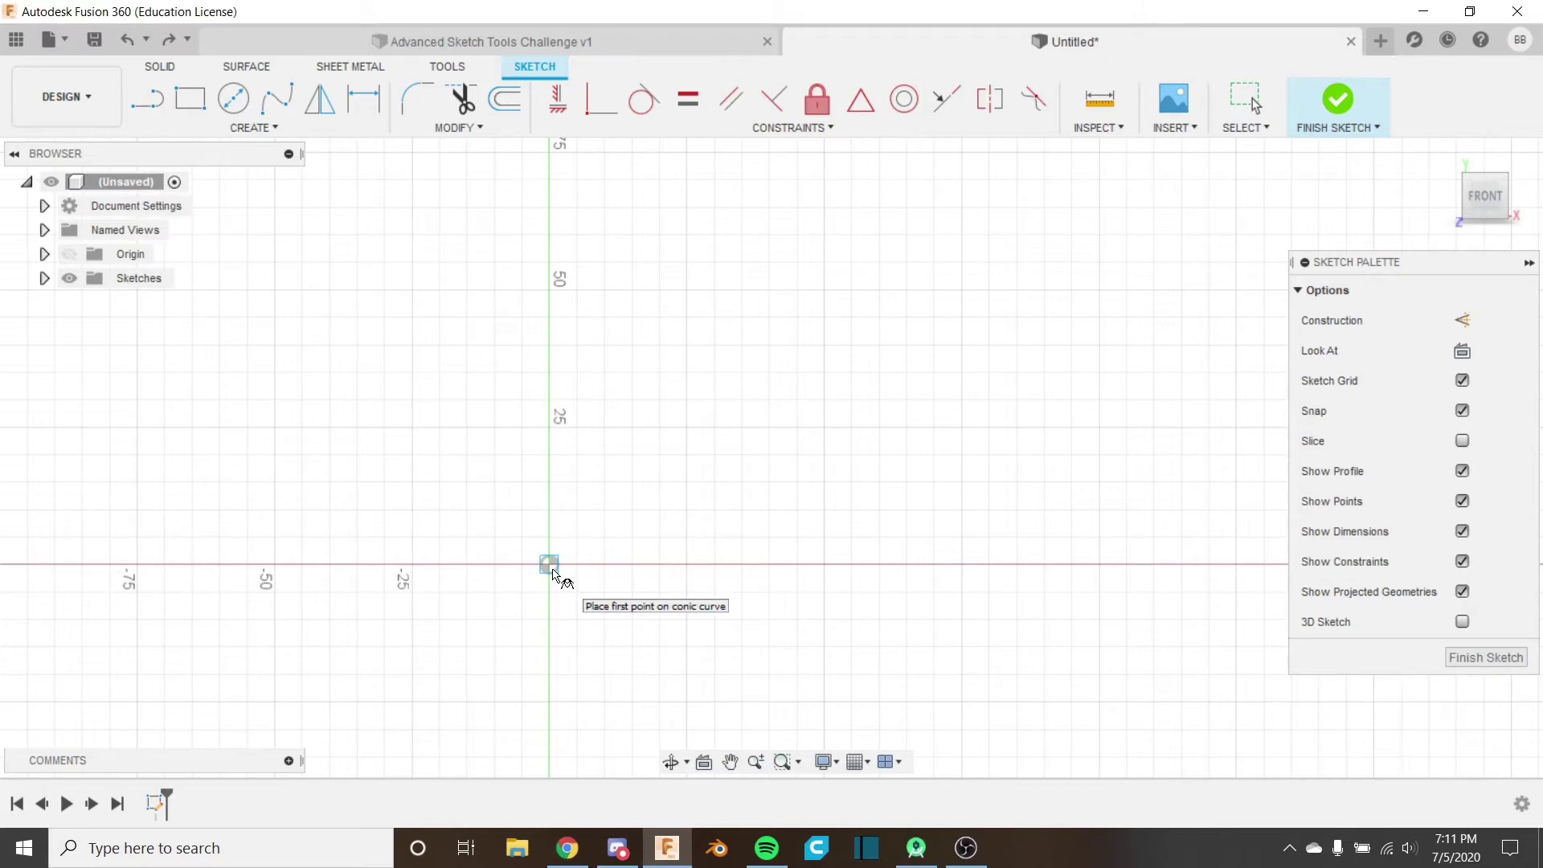
left_click(550, 564)
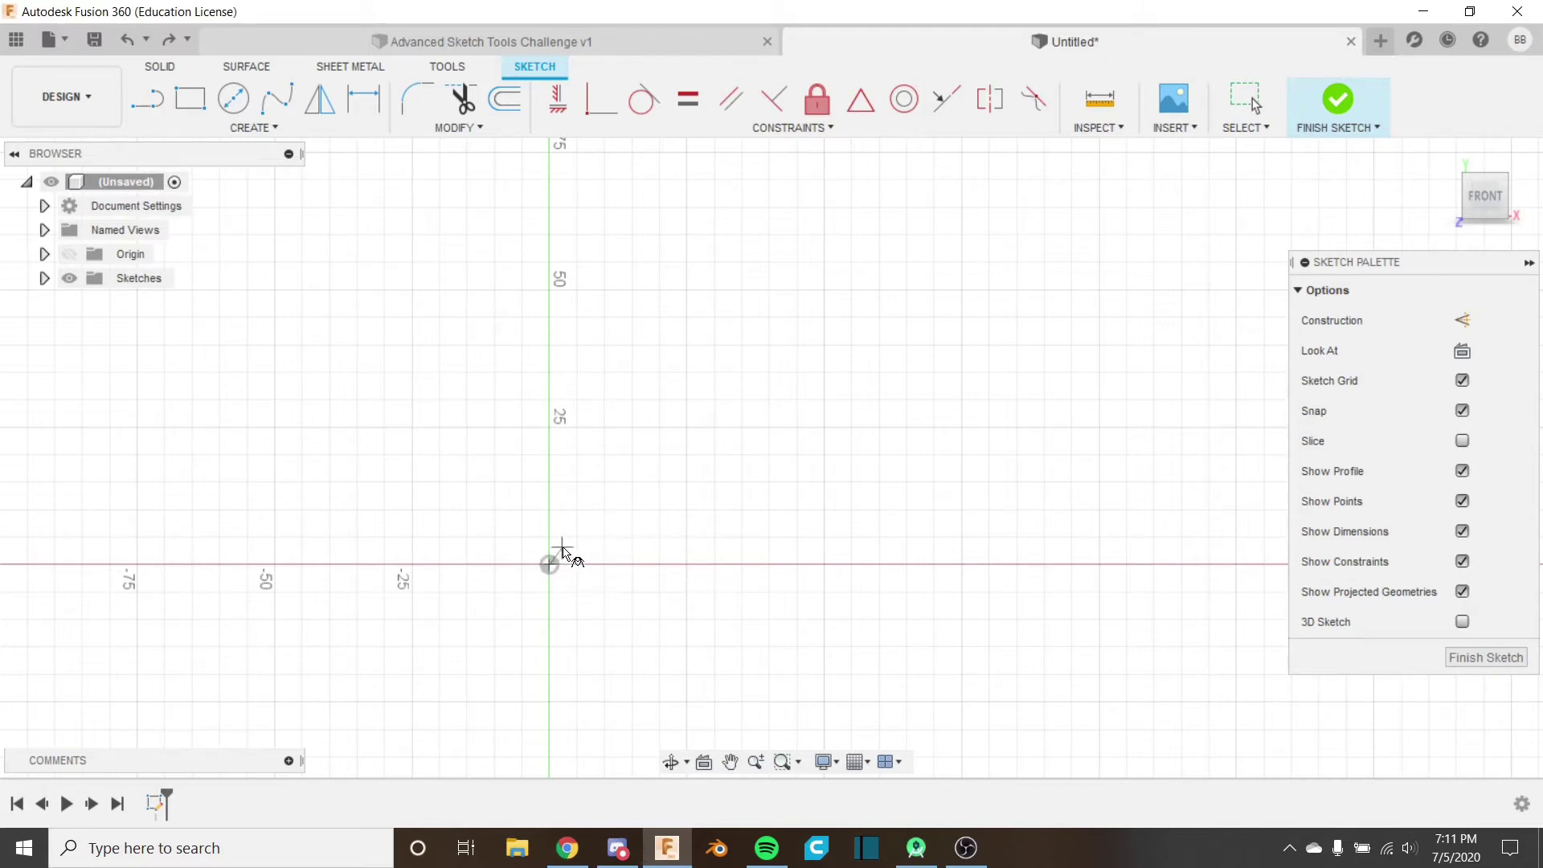
left_click(686, 565)
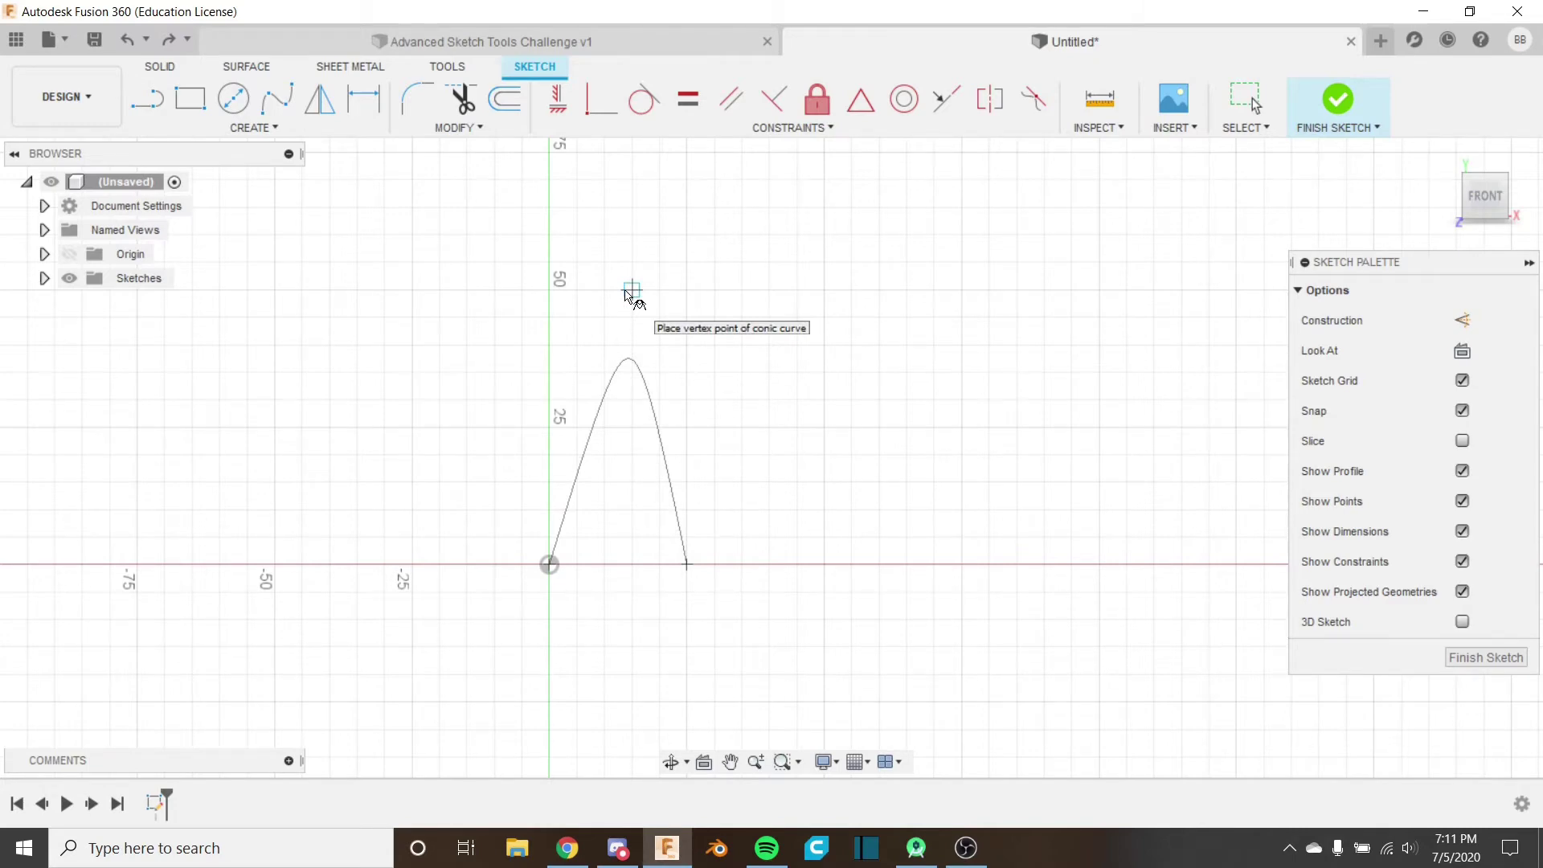
left_click(630, 291)
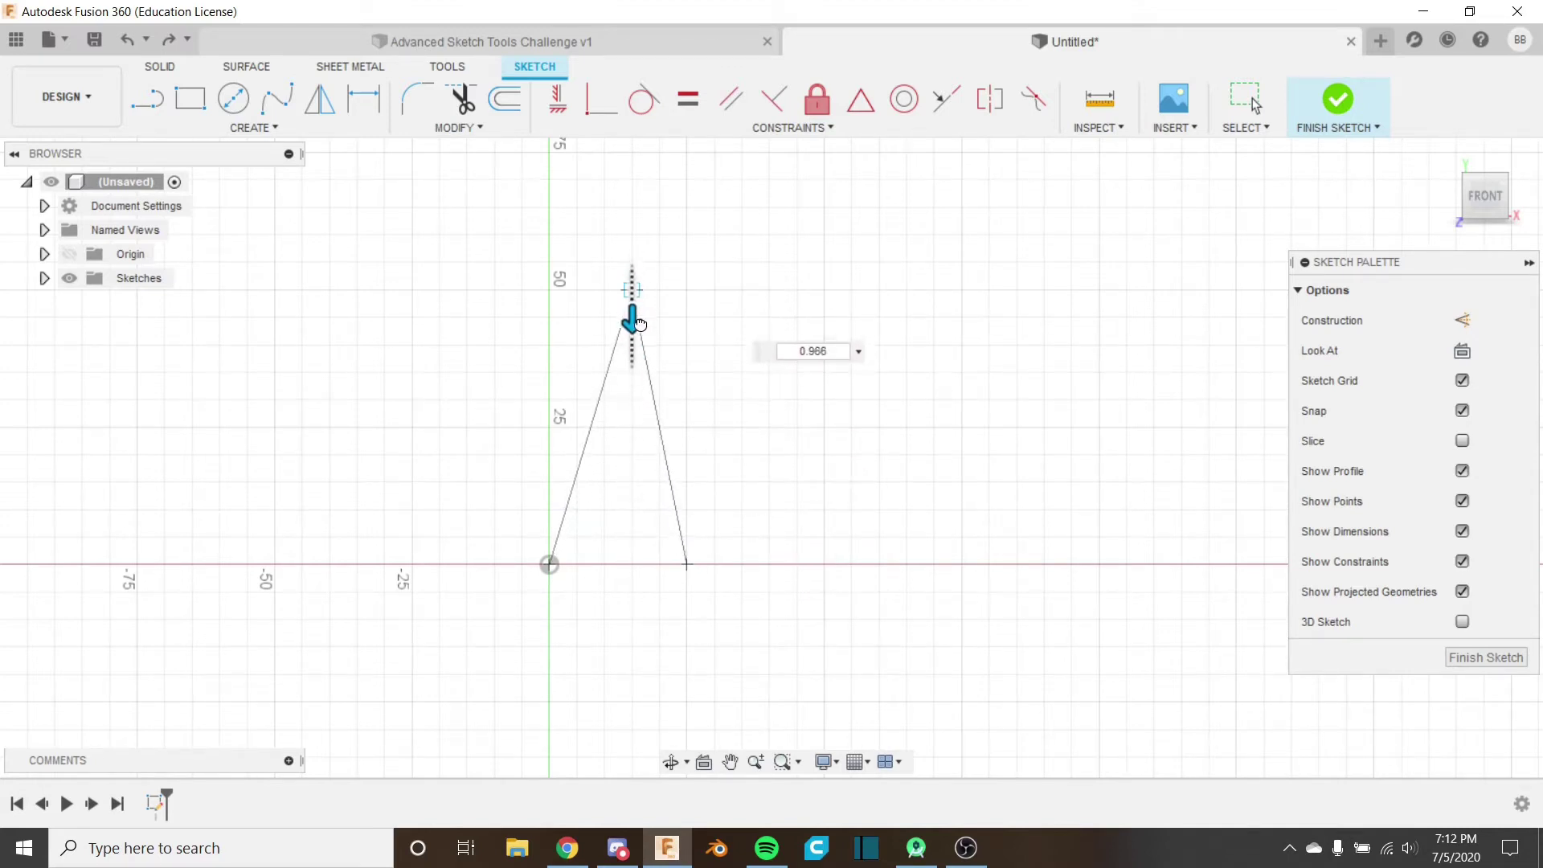
key("Tab")
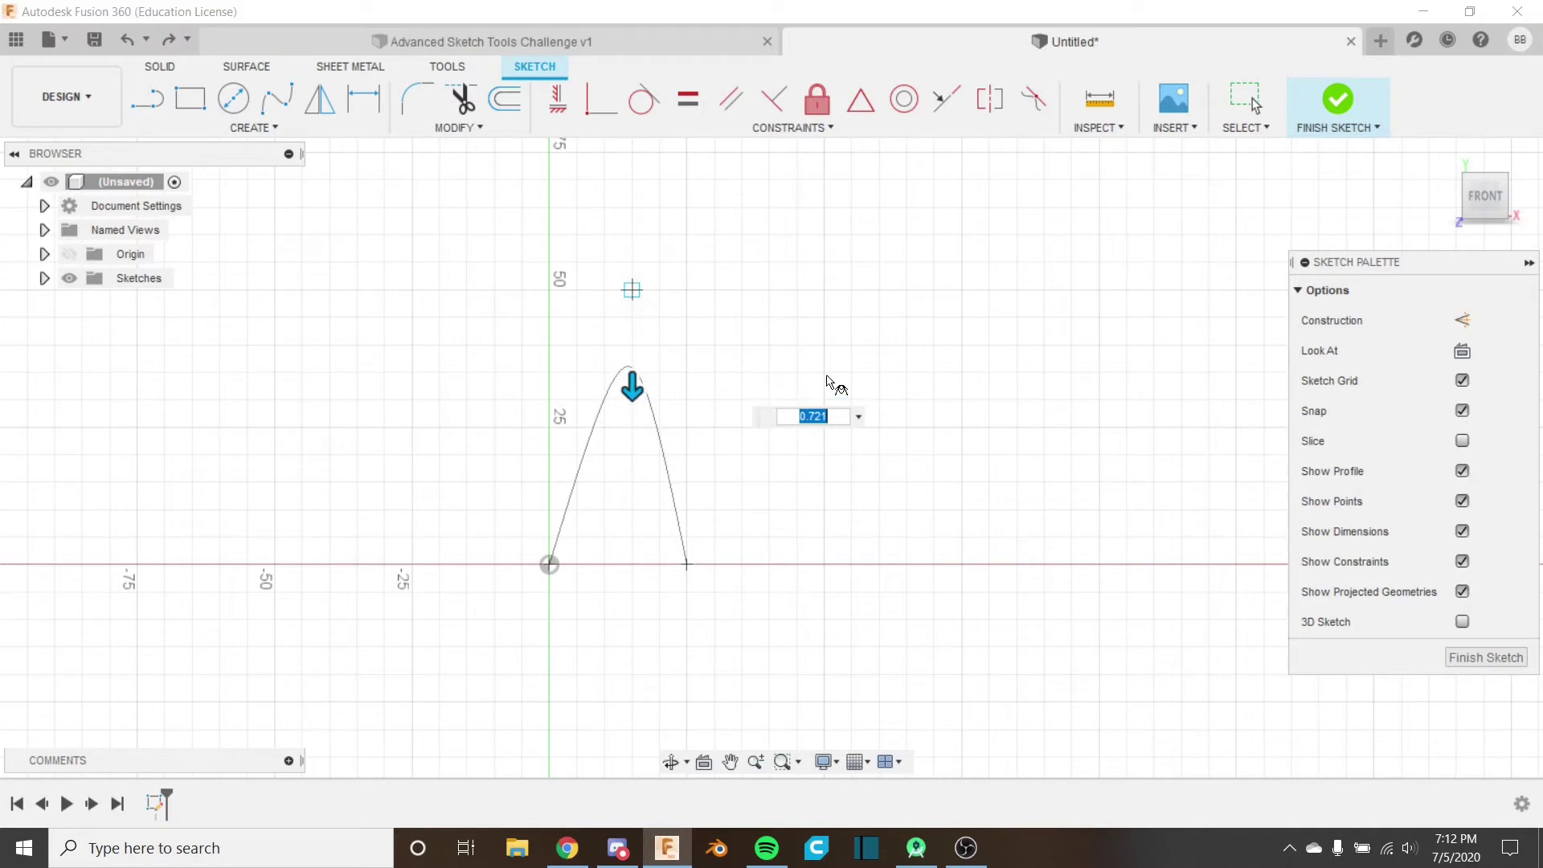
type("0.75")
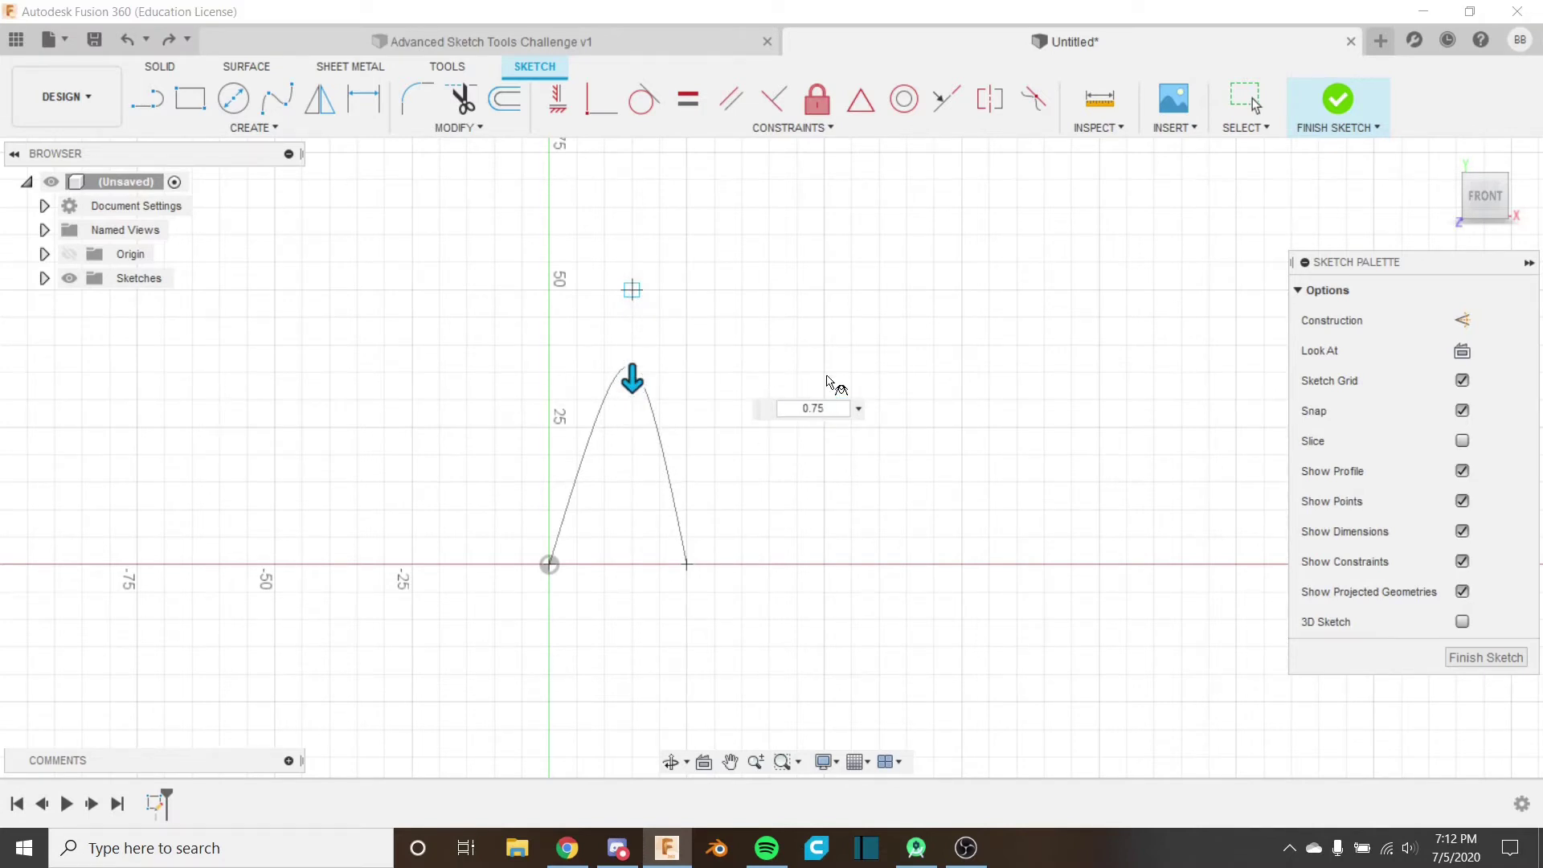
key("Return")
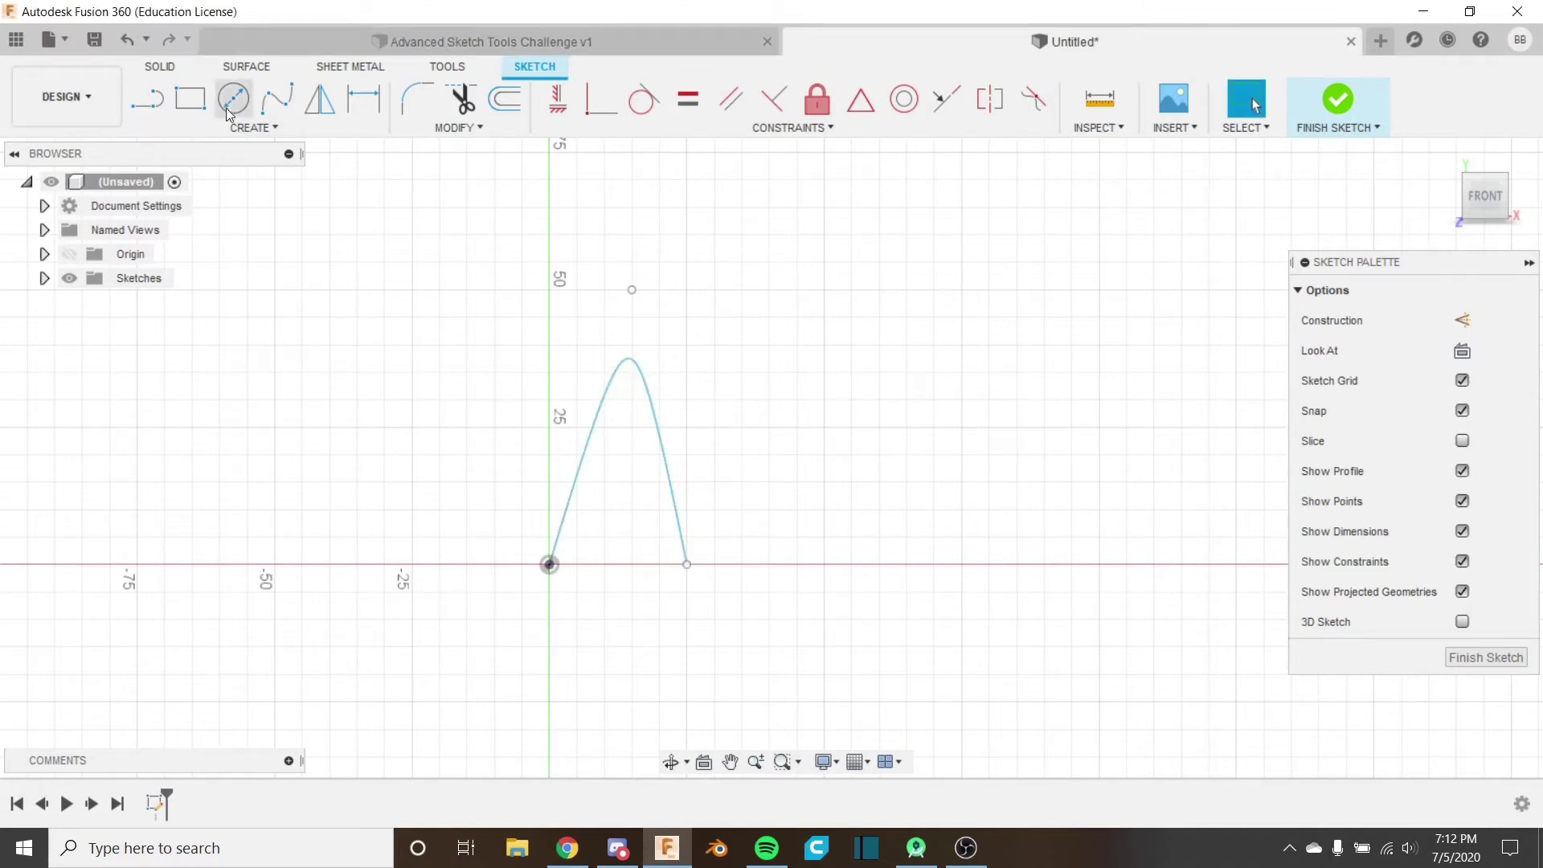
Step: Undo the conic curve to empty the sketch
left_click(283, 134)
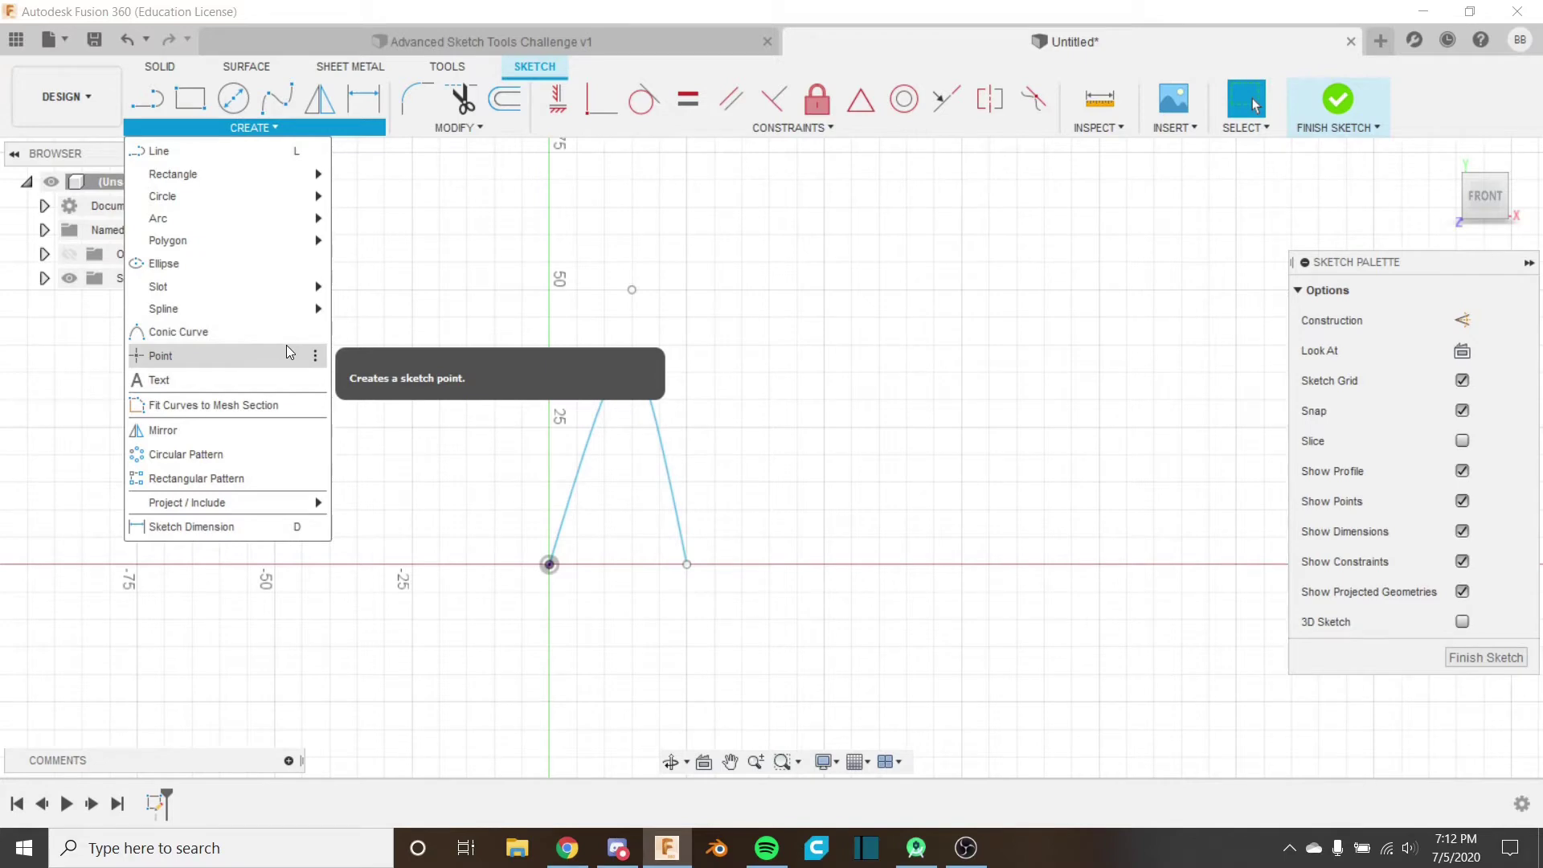
left_click(571, 325)
left_click(129, 37)
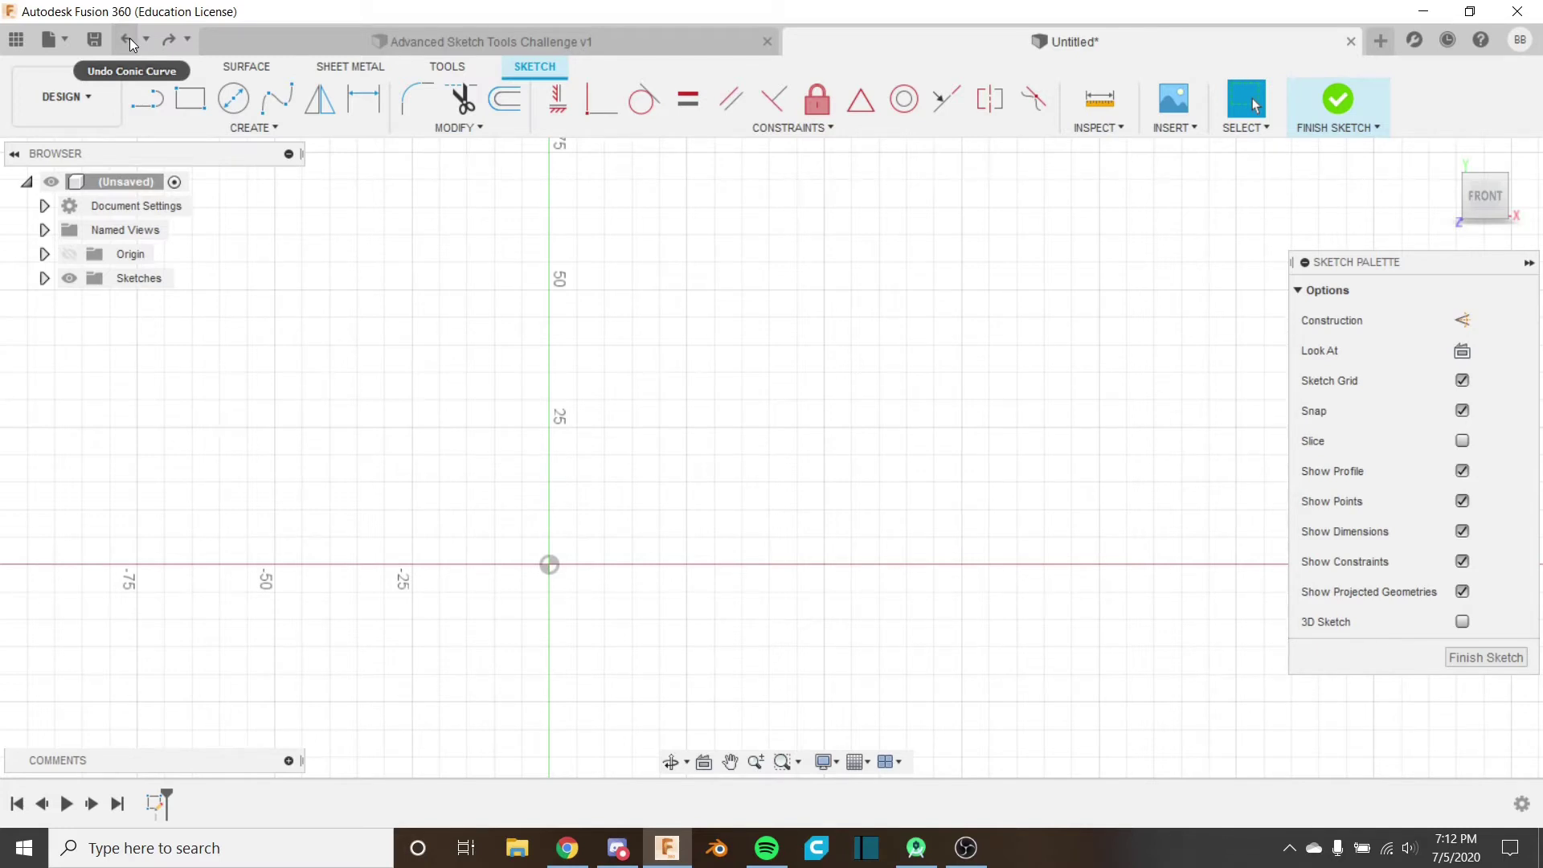
Step: Draw a center diameter circle of 30 mm on the origin
left_click(227, 127)
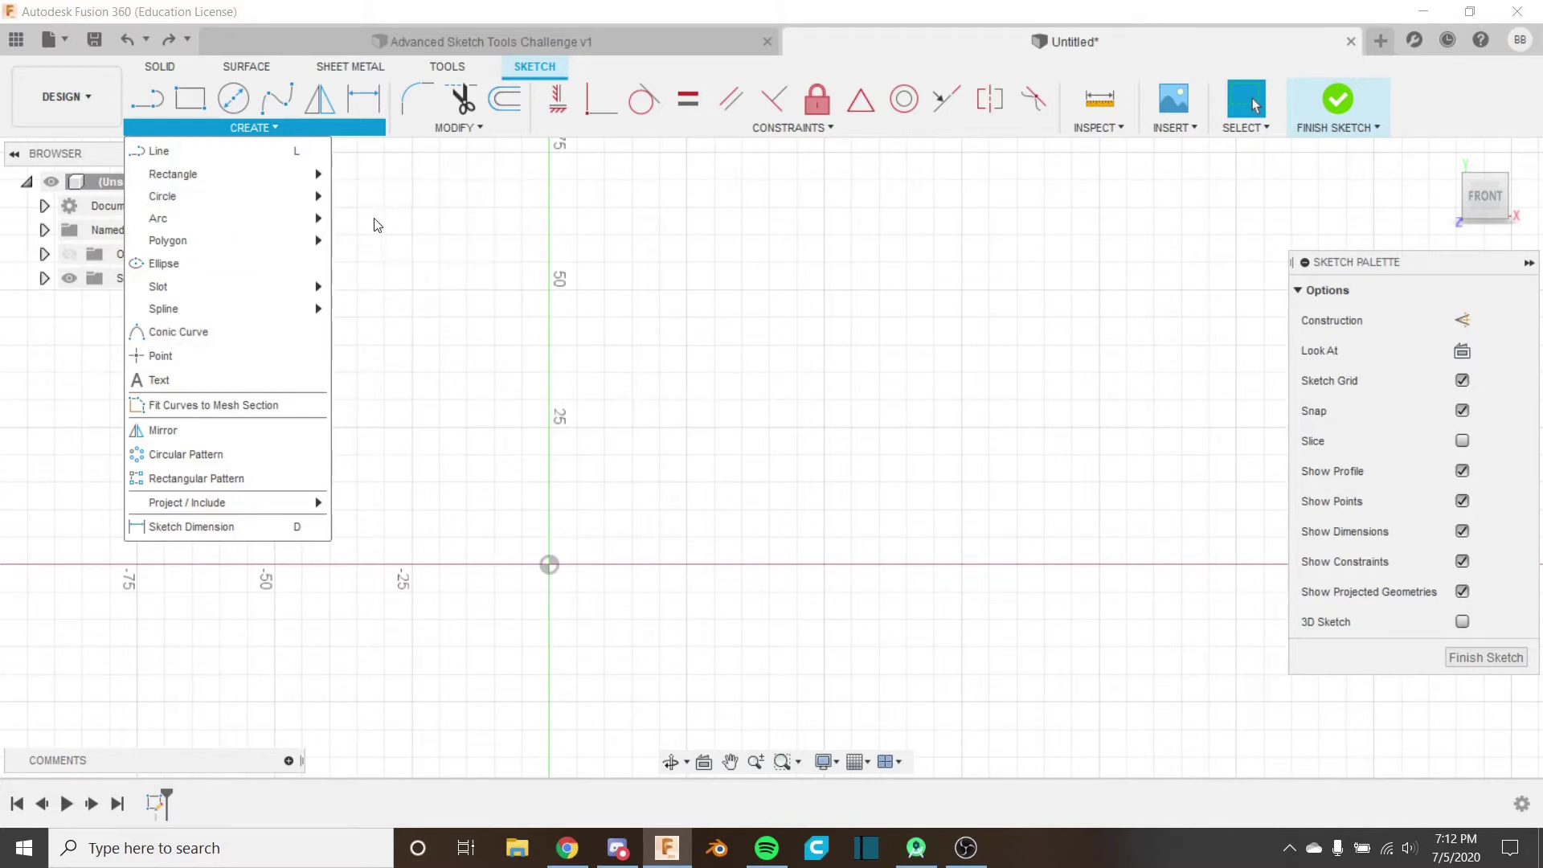
left_click(386, 197)
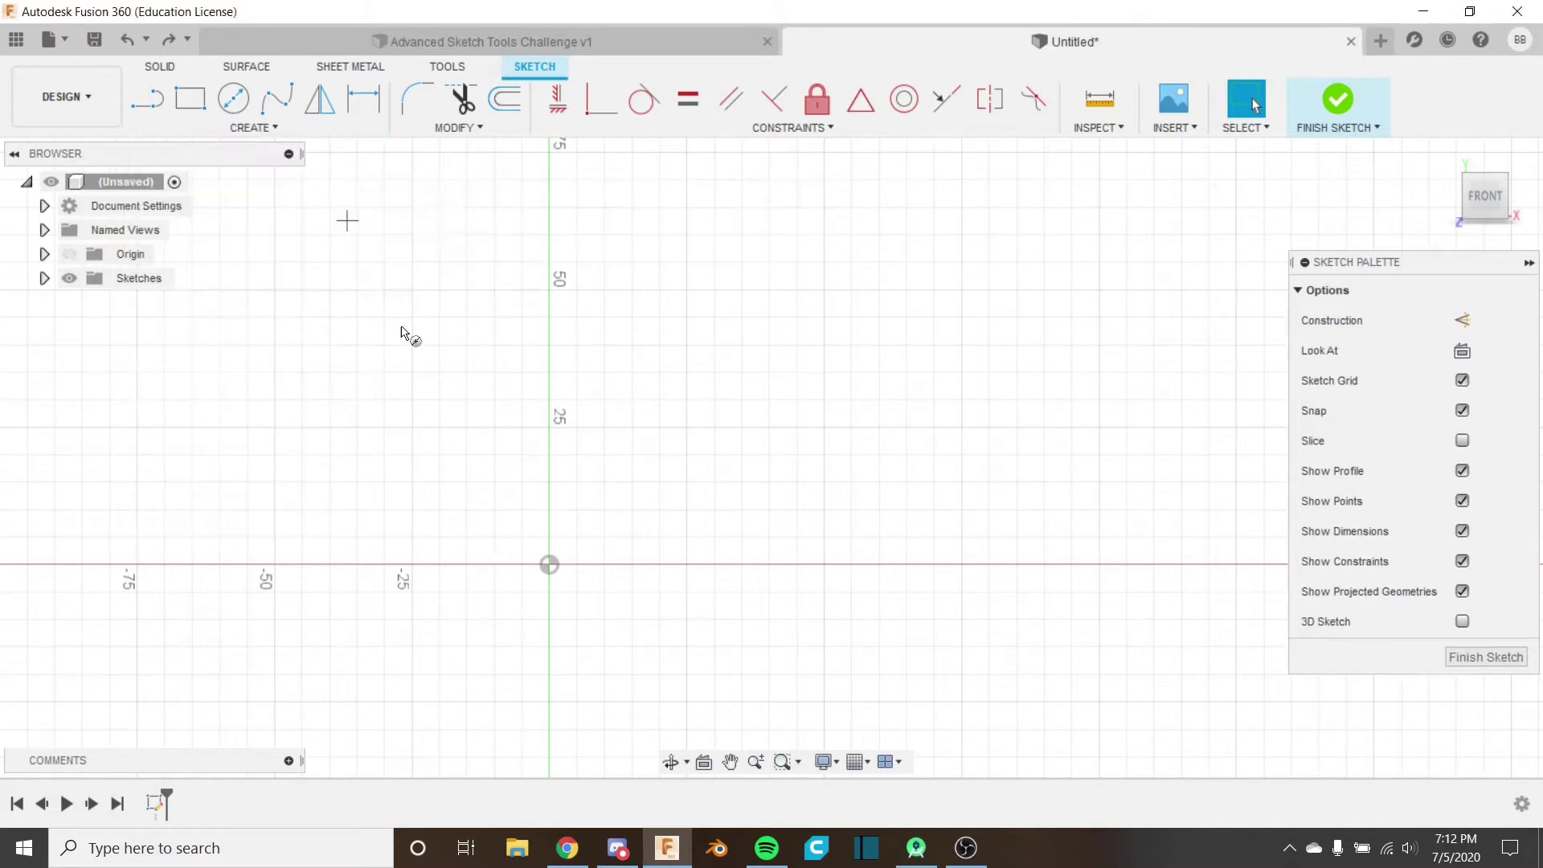
left_click(550, 565)
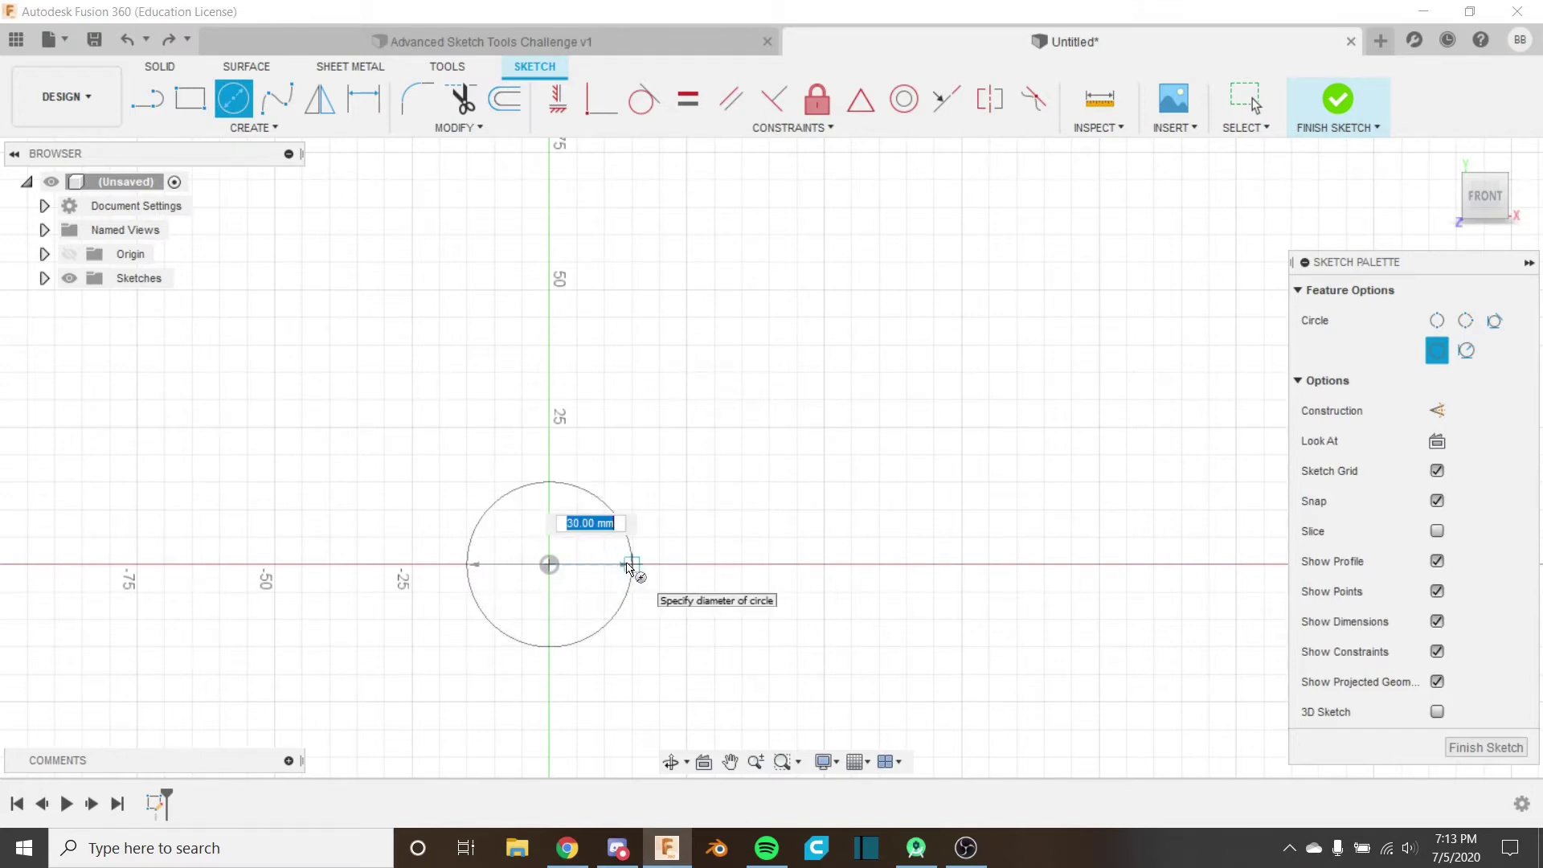
left_click(628, 567)
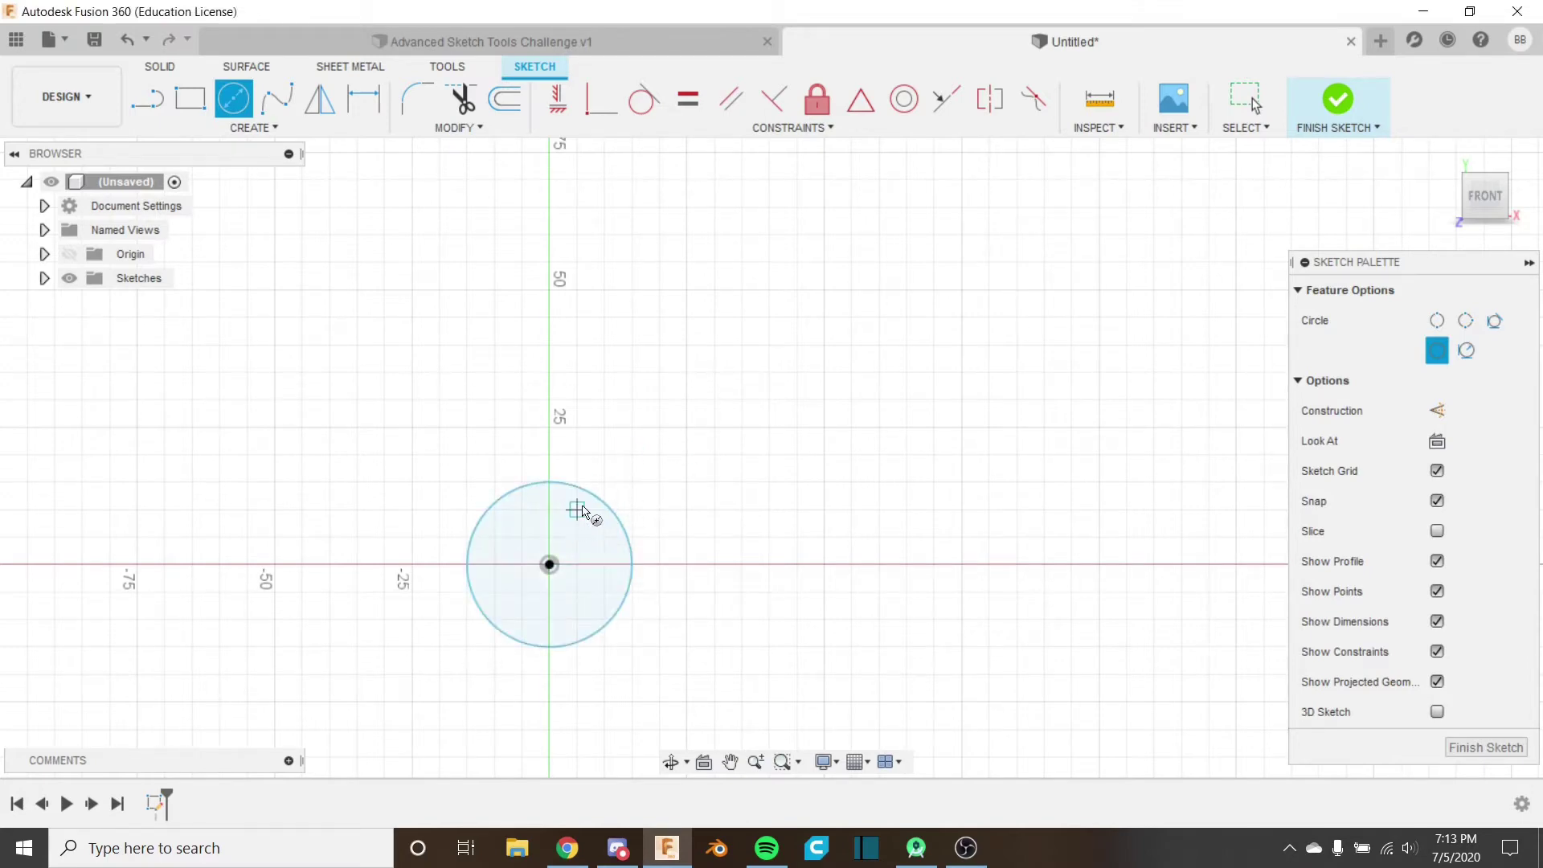
Step: Draw a 50 mm horizontal line from the origin along the positive axis and convert it to construction geometry
key("Escape")
middle_click_drag(582, 512, 705, 450)
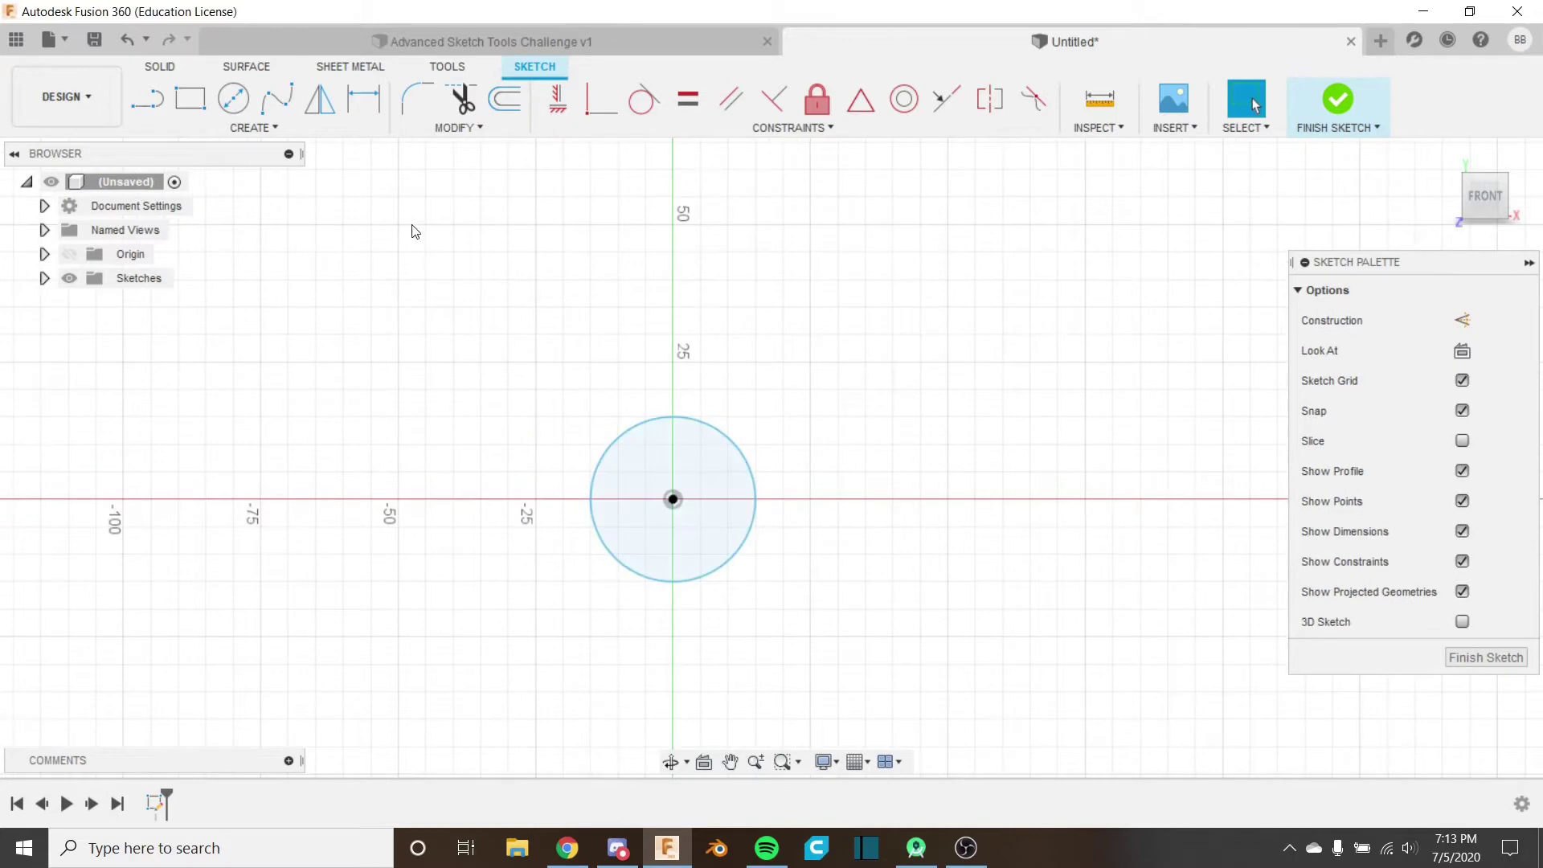
left_click(253, 127)
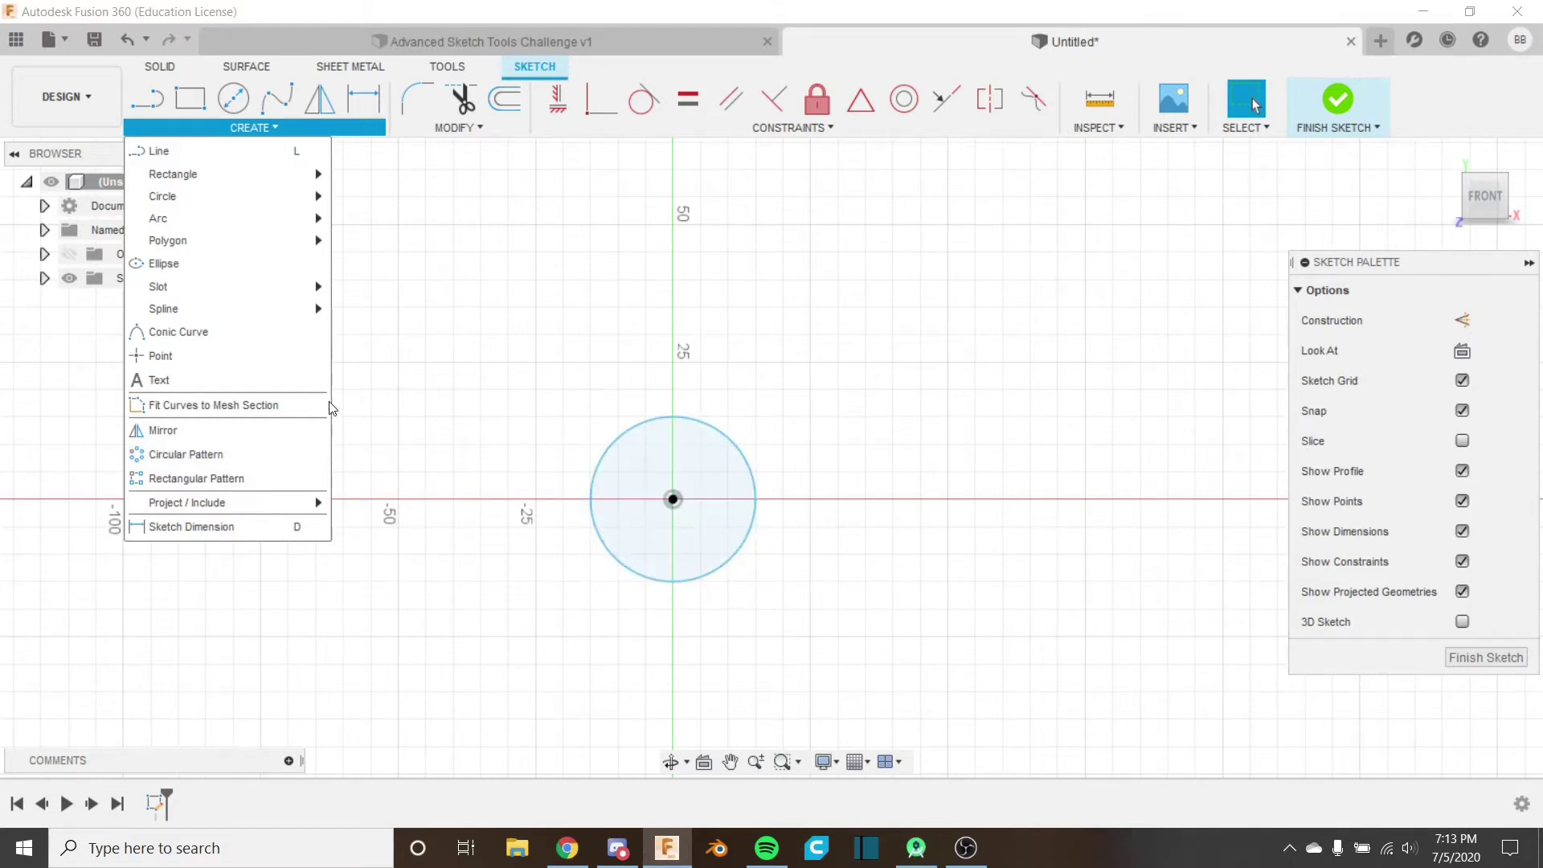
left_click(158, 151)
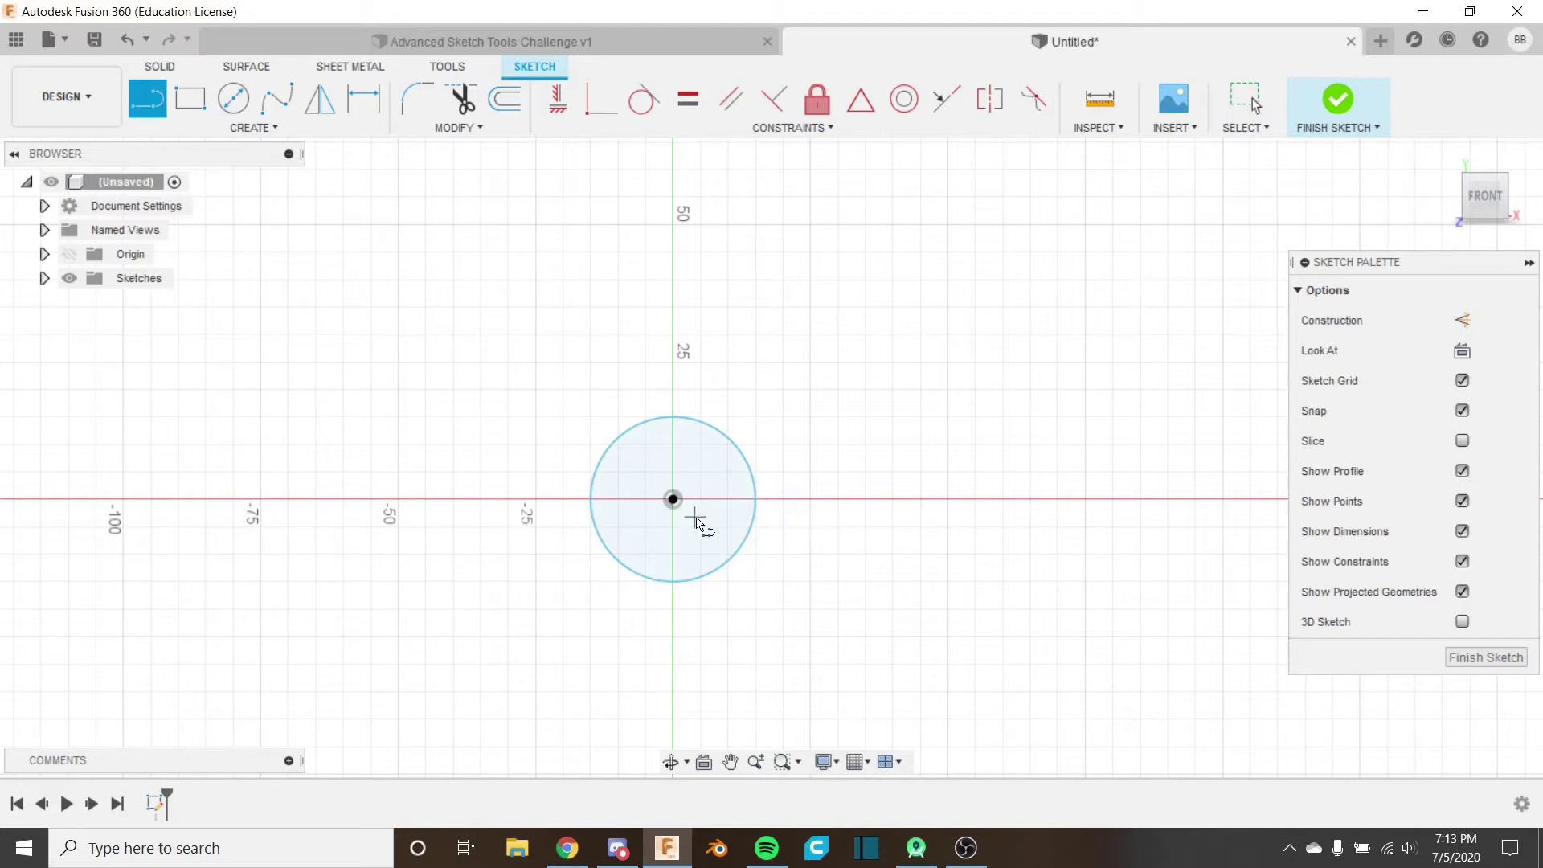
left_click(674, 501)
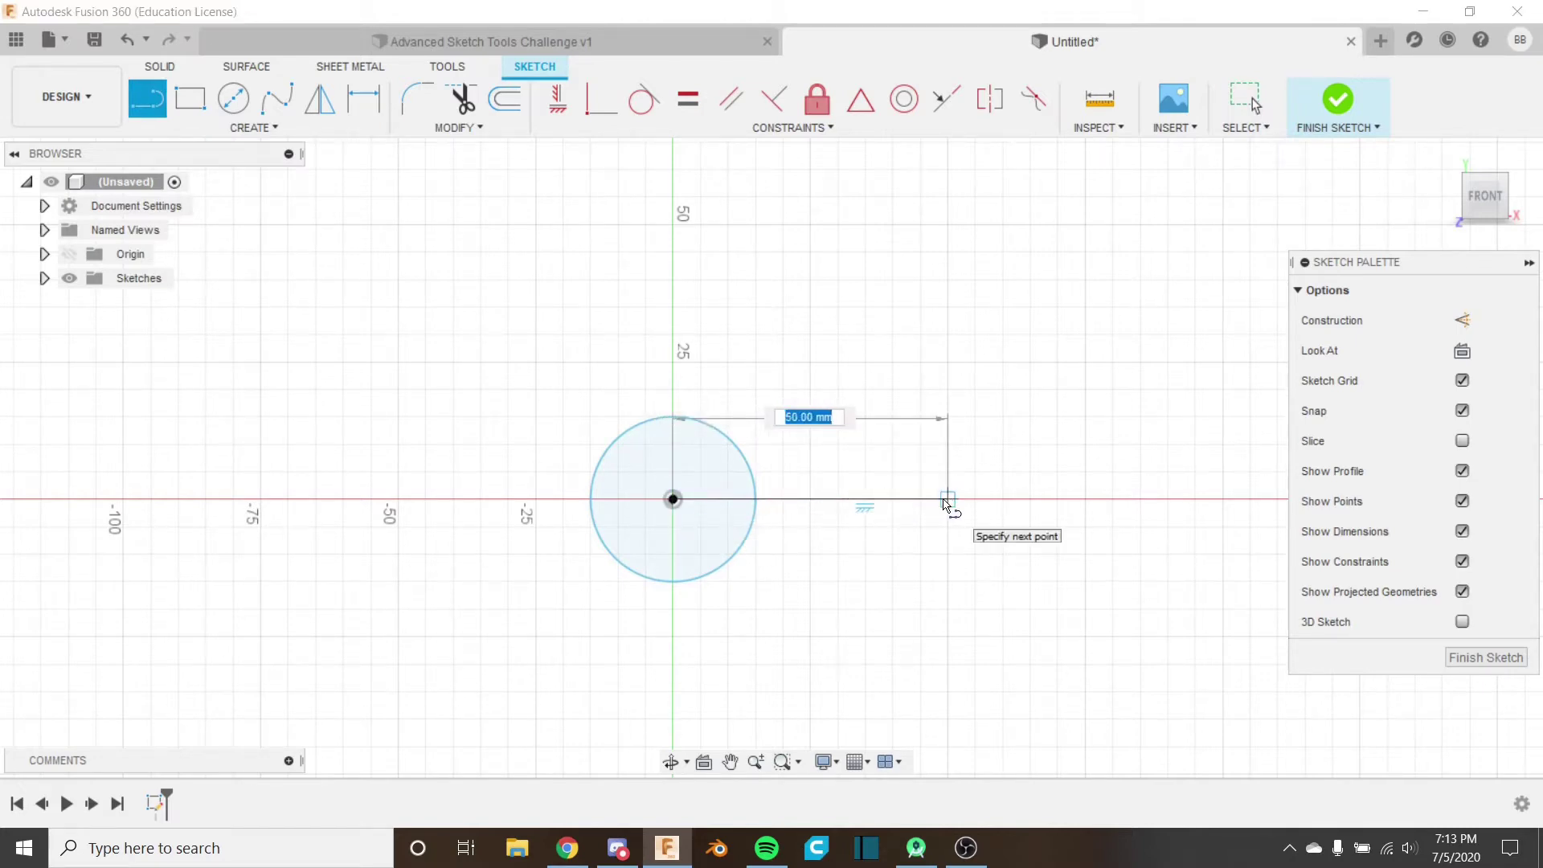
left_click(948, 499)
key("Escape")
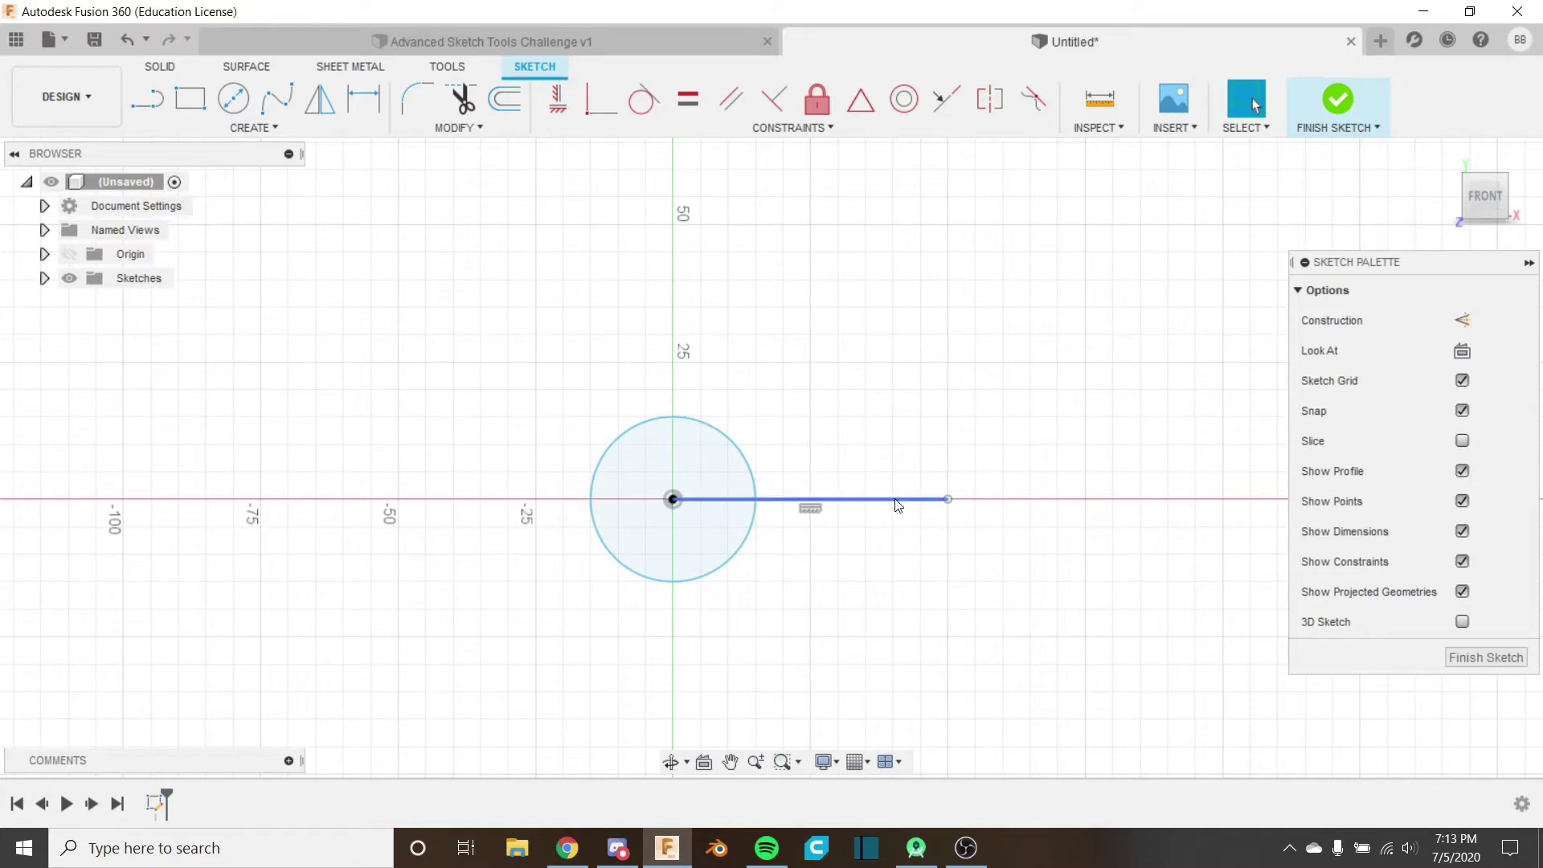
key("x")
left_click(331, 251)
Step: Start a circular pattern of the 30 mm circle, using the construction line's outer endpoint as the center point
left_click(270, 131)
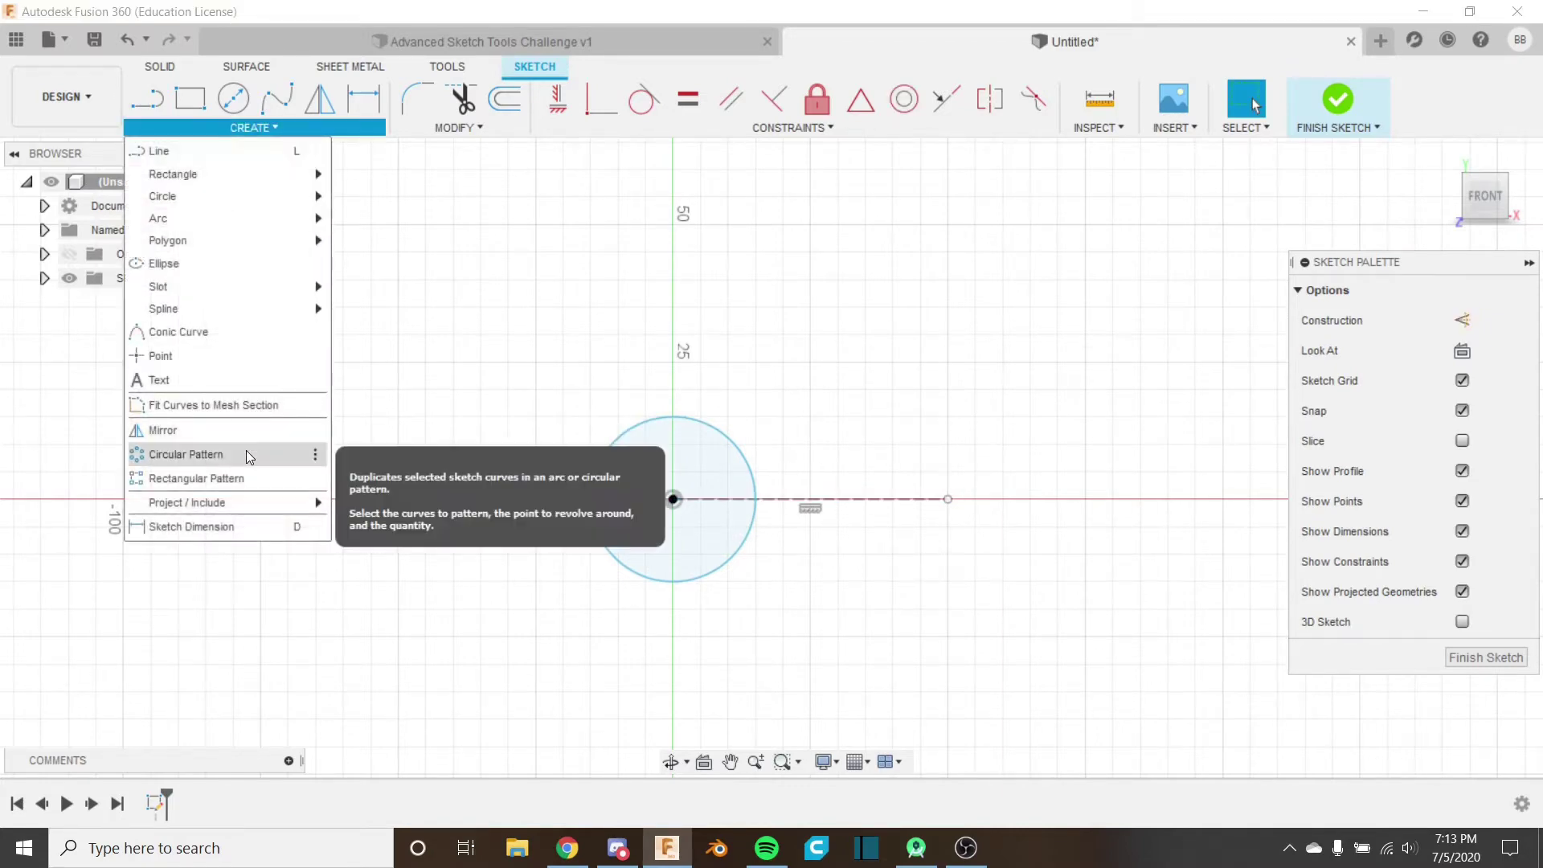
left_click(185, 454)
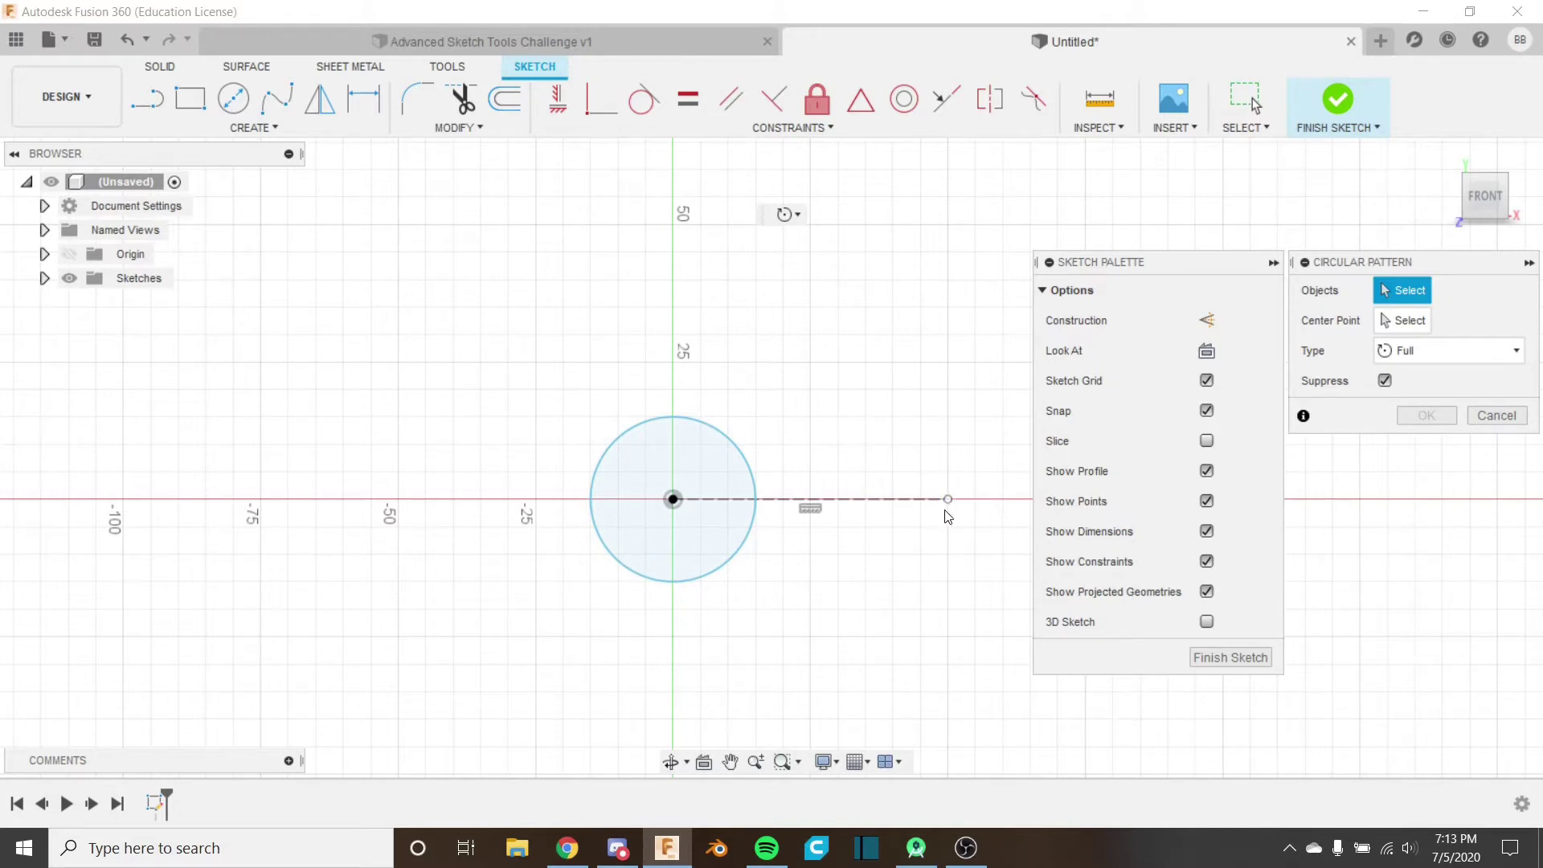
left_click(746, 459)
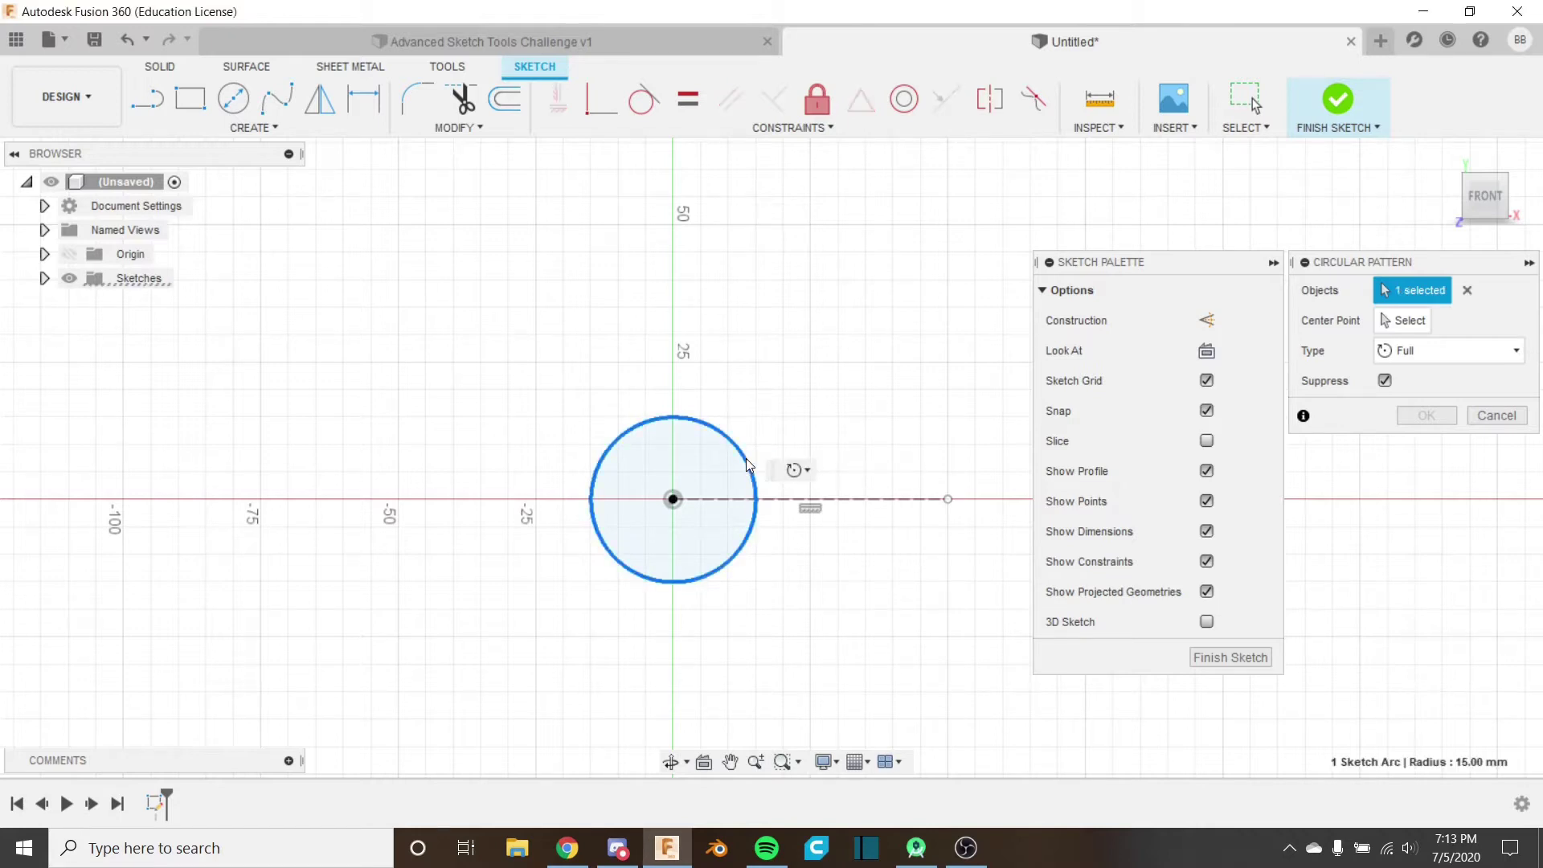
left_click(1406, 325)
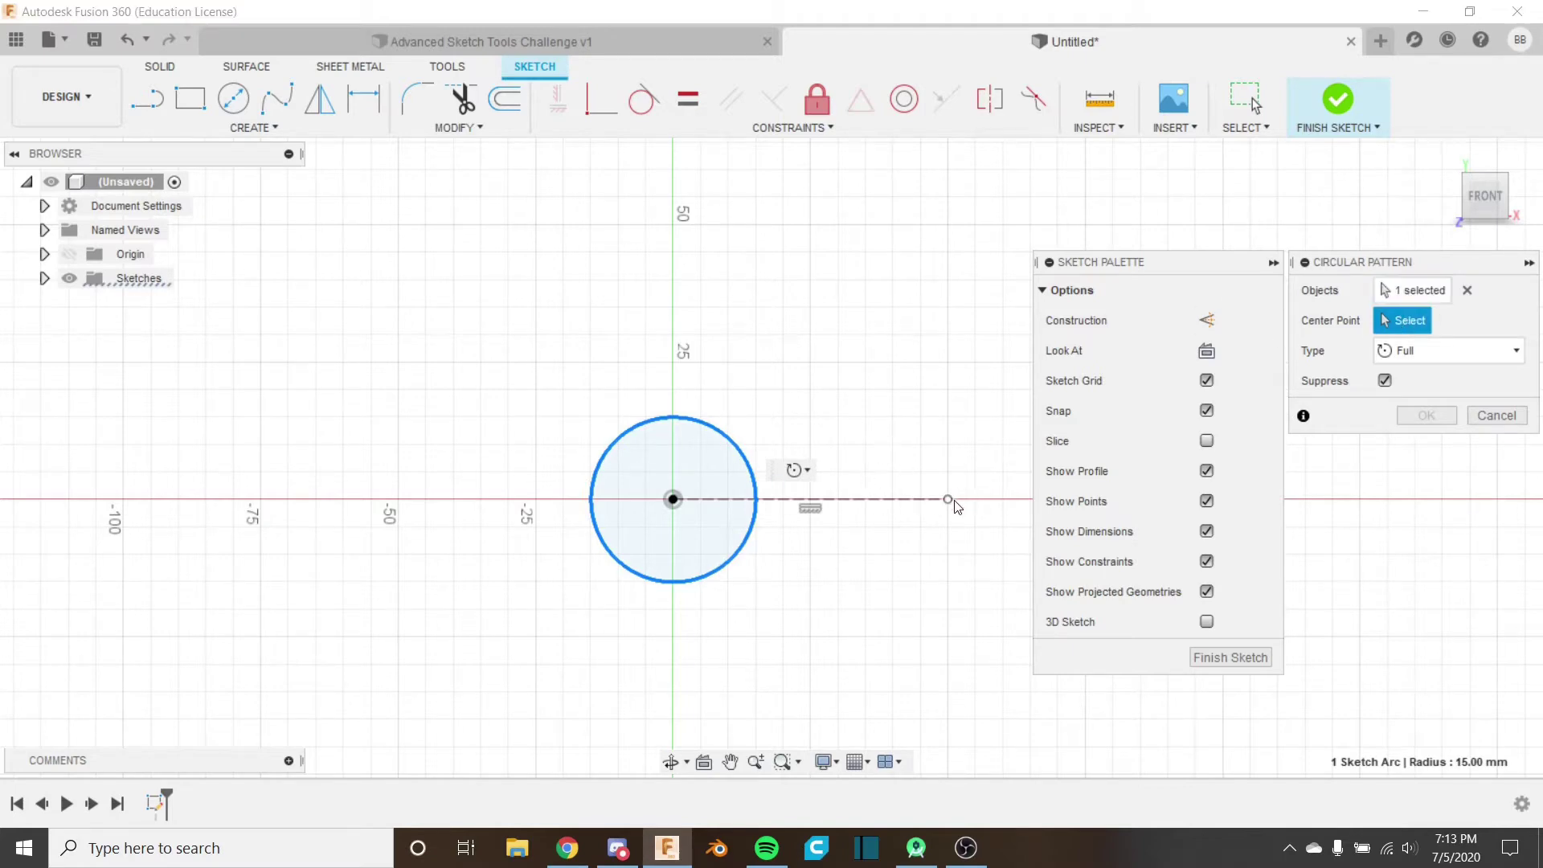
left_click(948, 499)
scroll(666, 412, "down", 3)
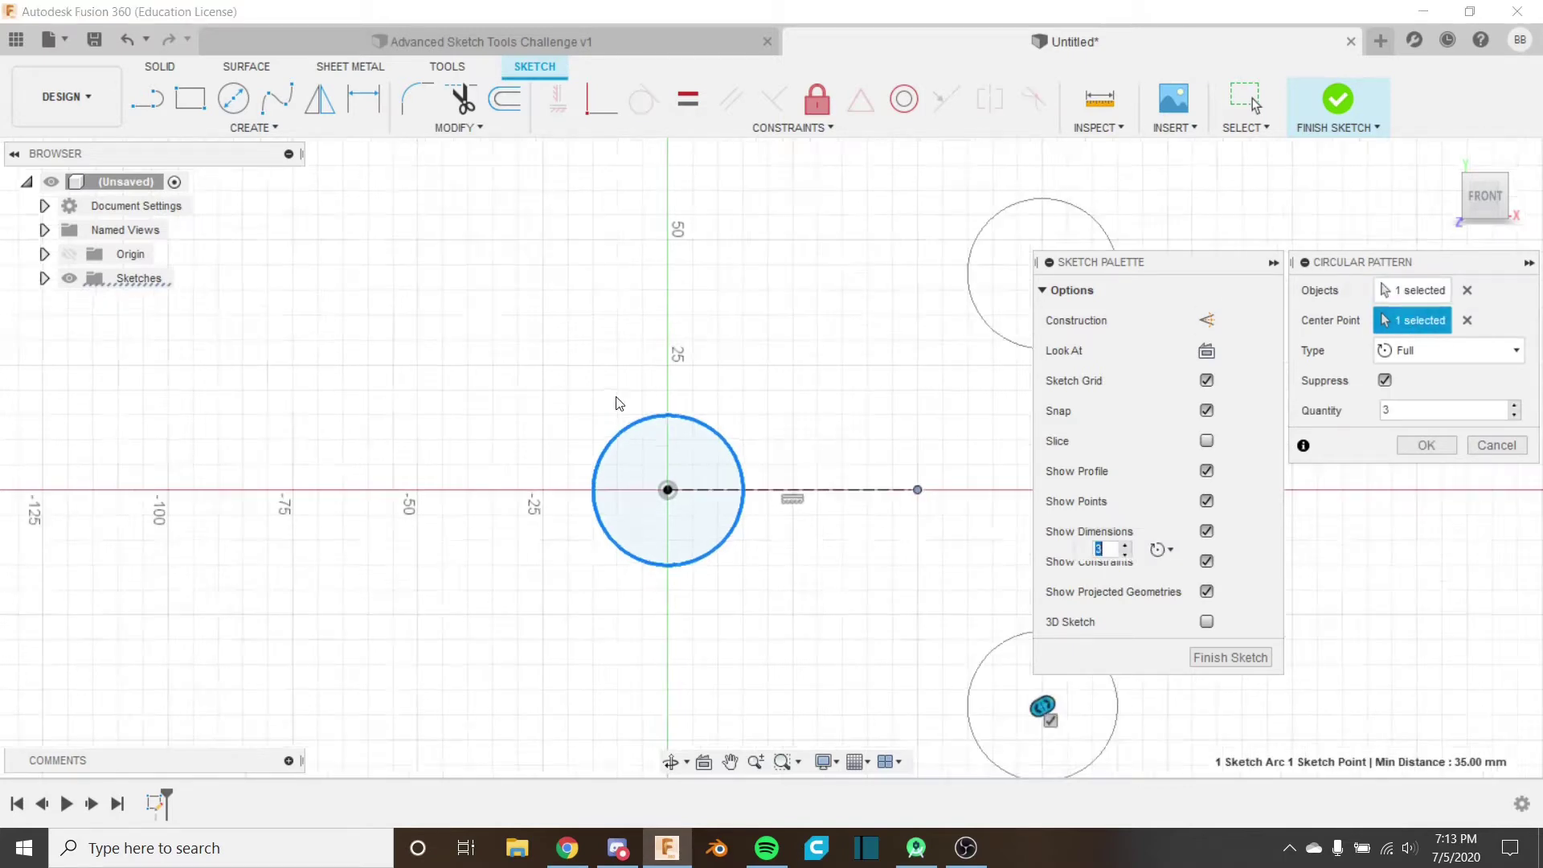
middle_click_drag(666, 412, 555, 392)
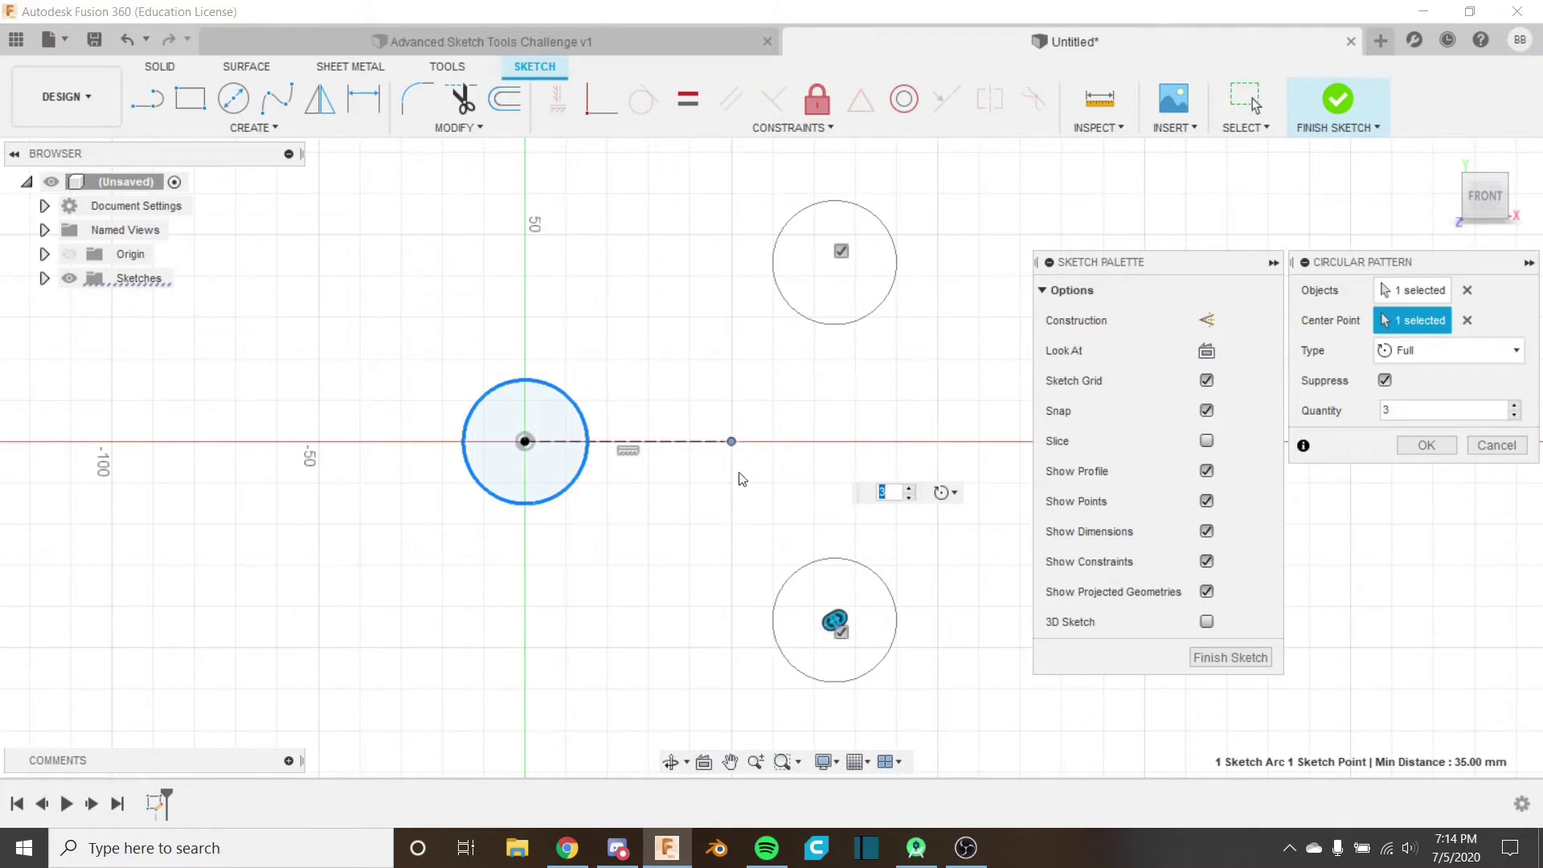
Step: Switch the circular pattern's type to Angle and back to Full
left_click(1451, 354)
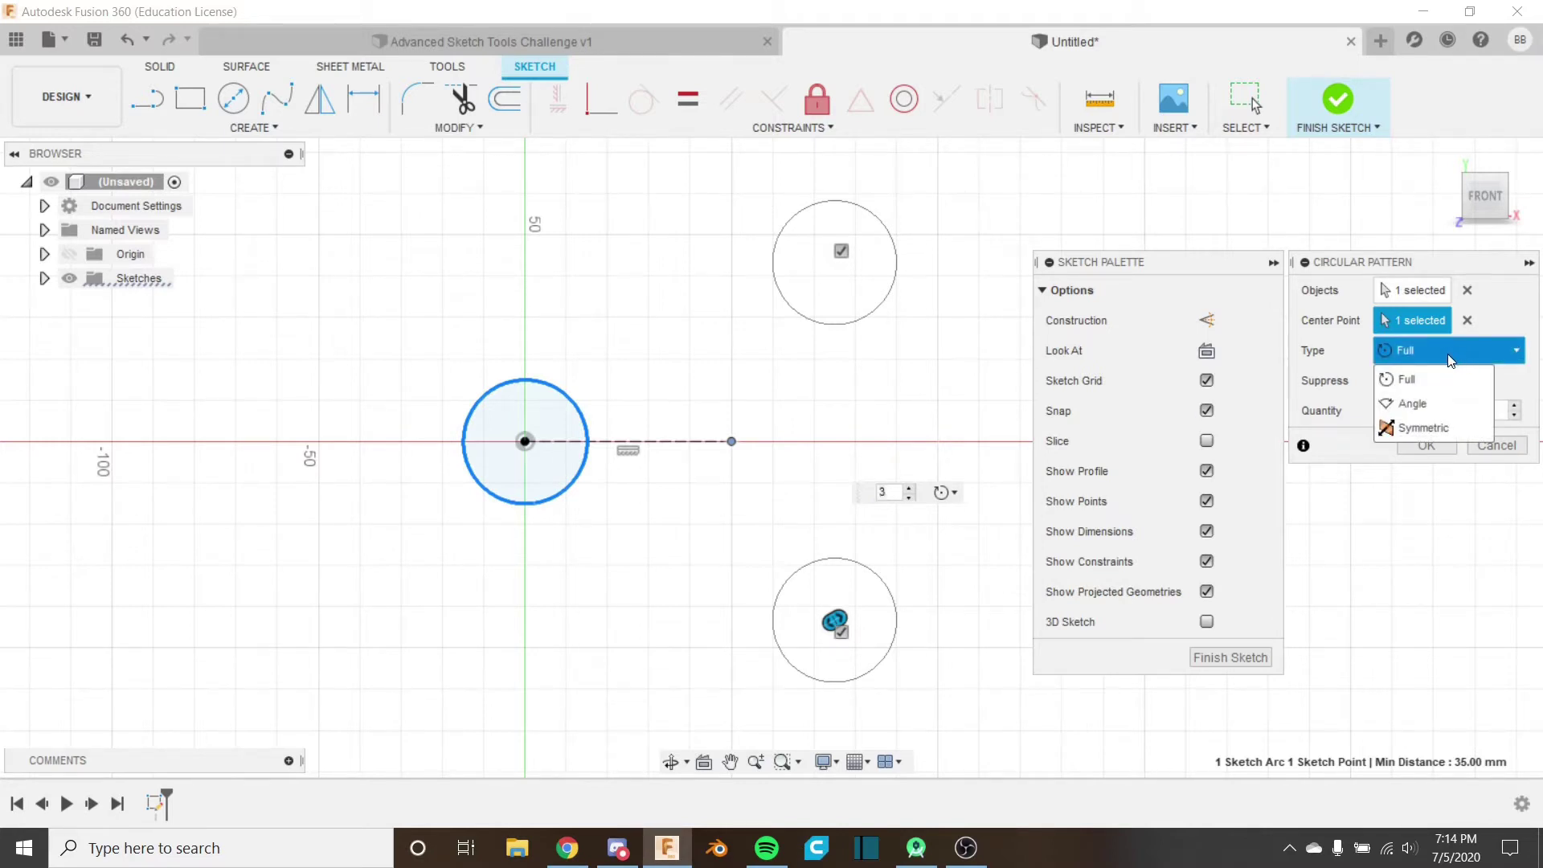
left_click(1445, 403)
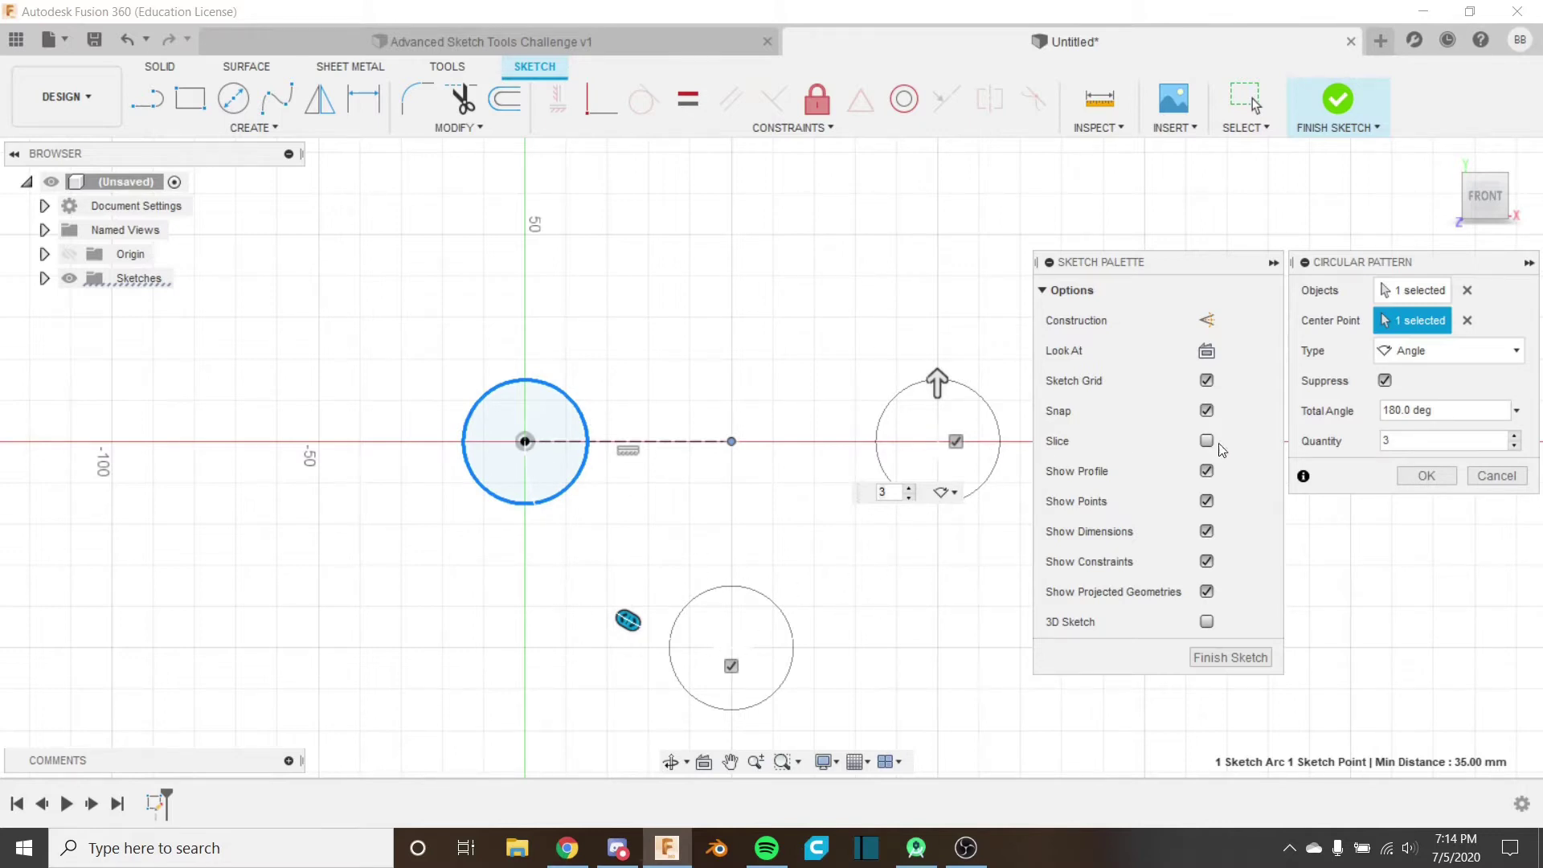
left_click(1453, 360)
left_click(1457, 381)
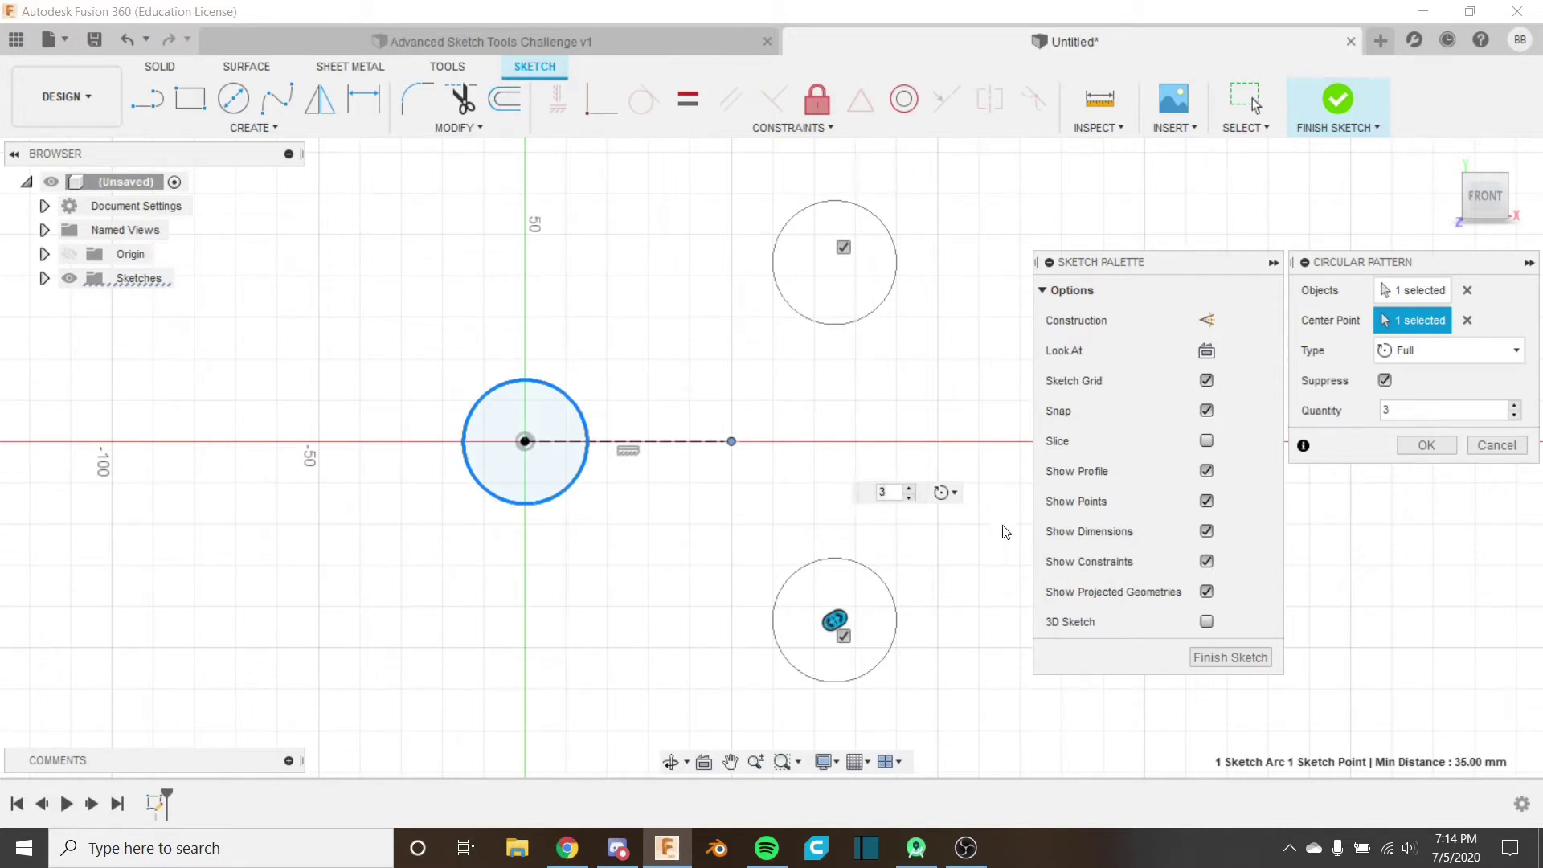
Step: Create the full circular pattern with a quantity of 7, and undo it
left_click(910, 489)
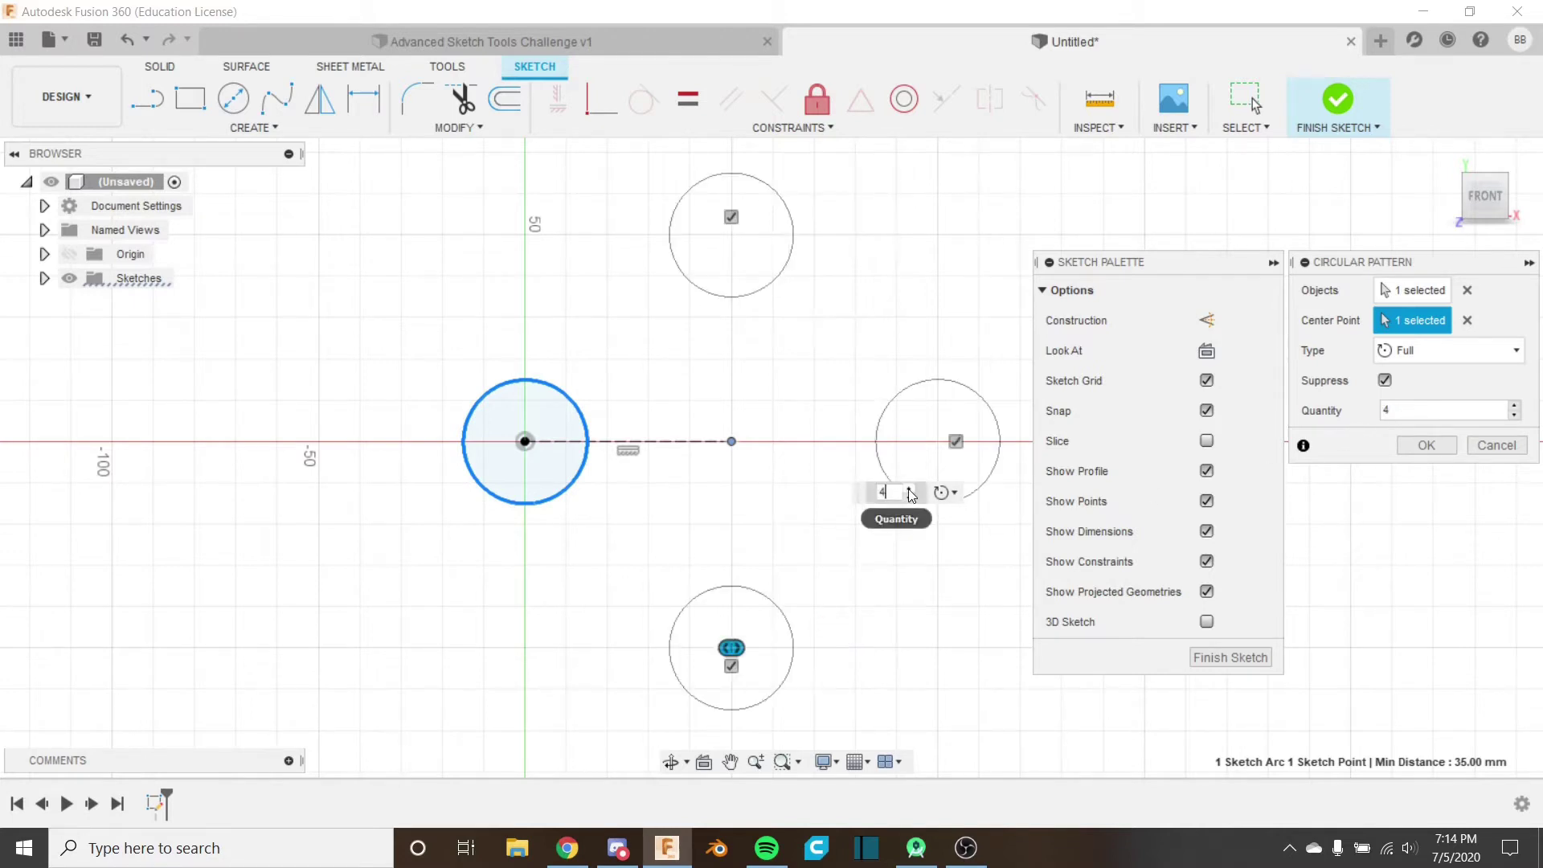
left_click(910, 489)
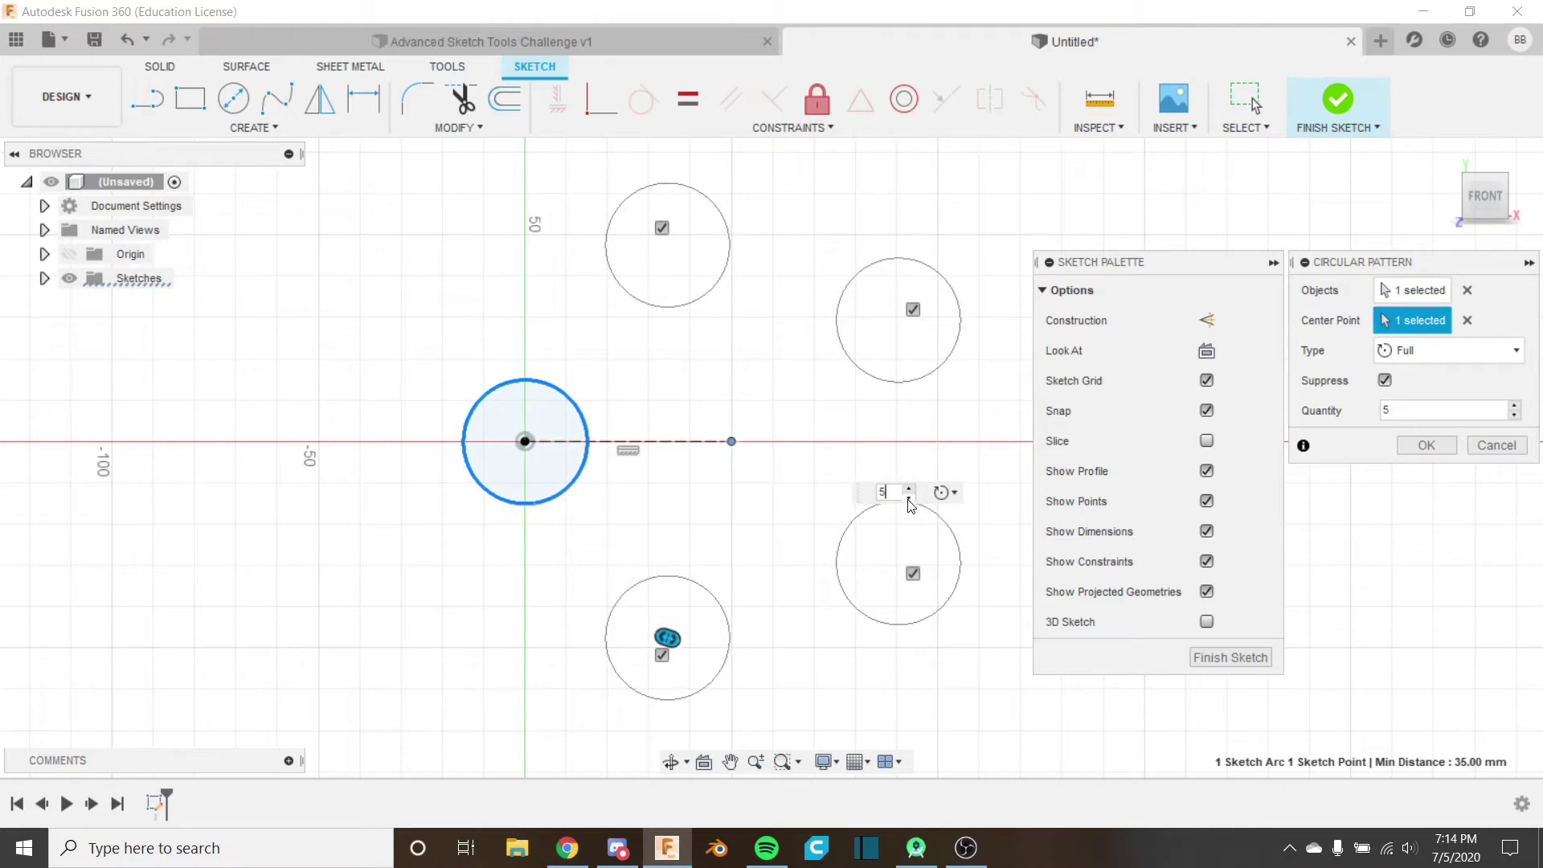
left_click(912, 489)
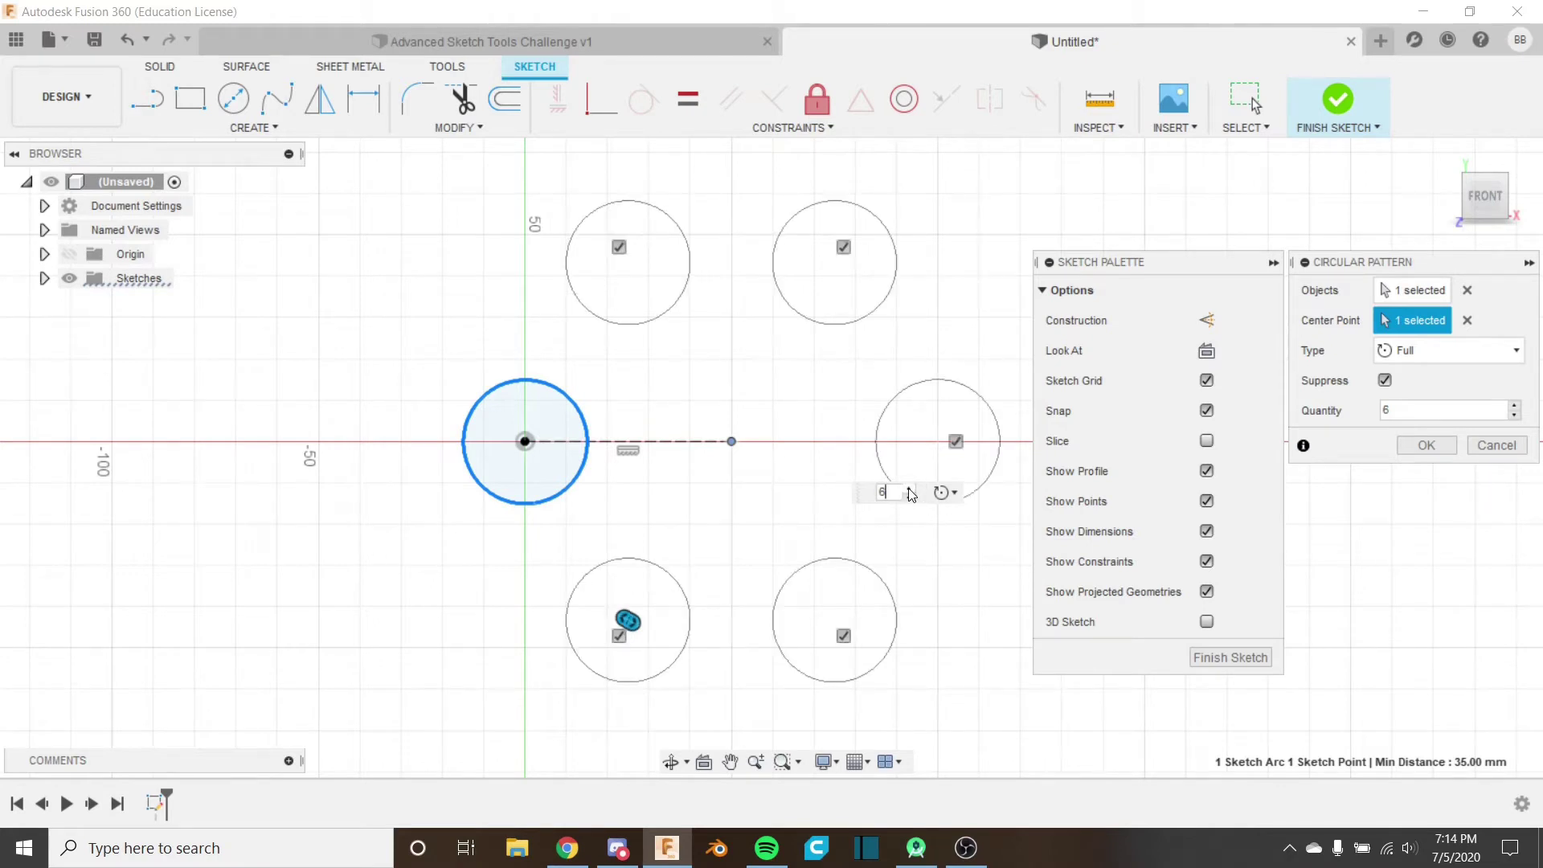
left_click(912, 489)
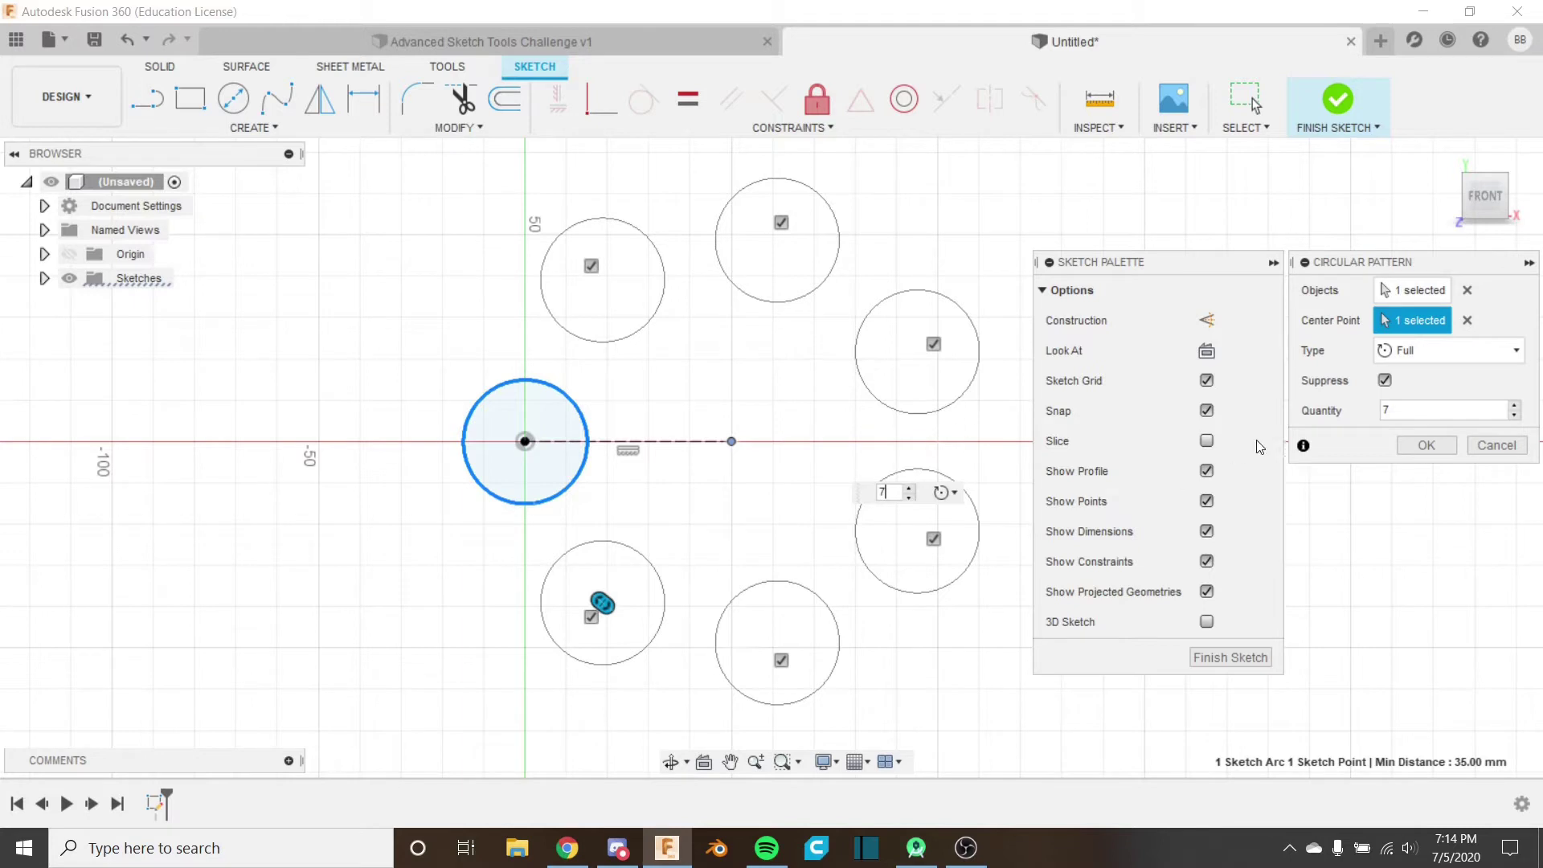
left_click(1409, 446)
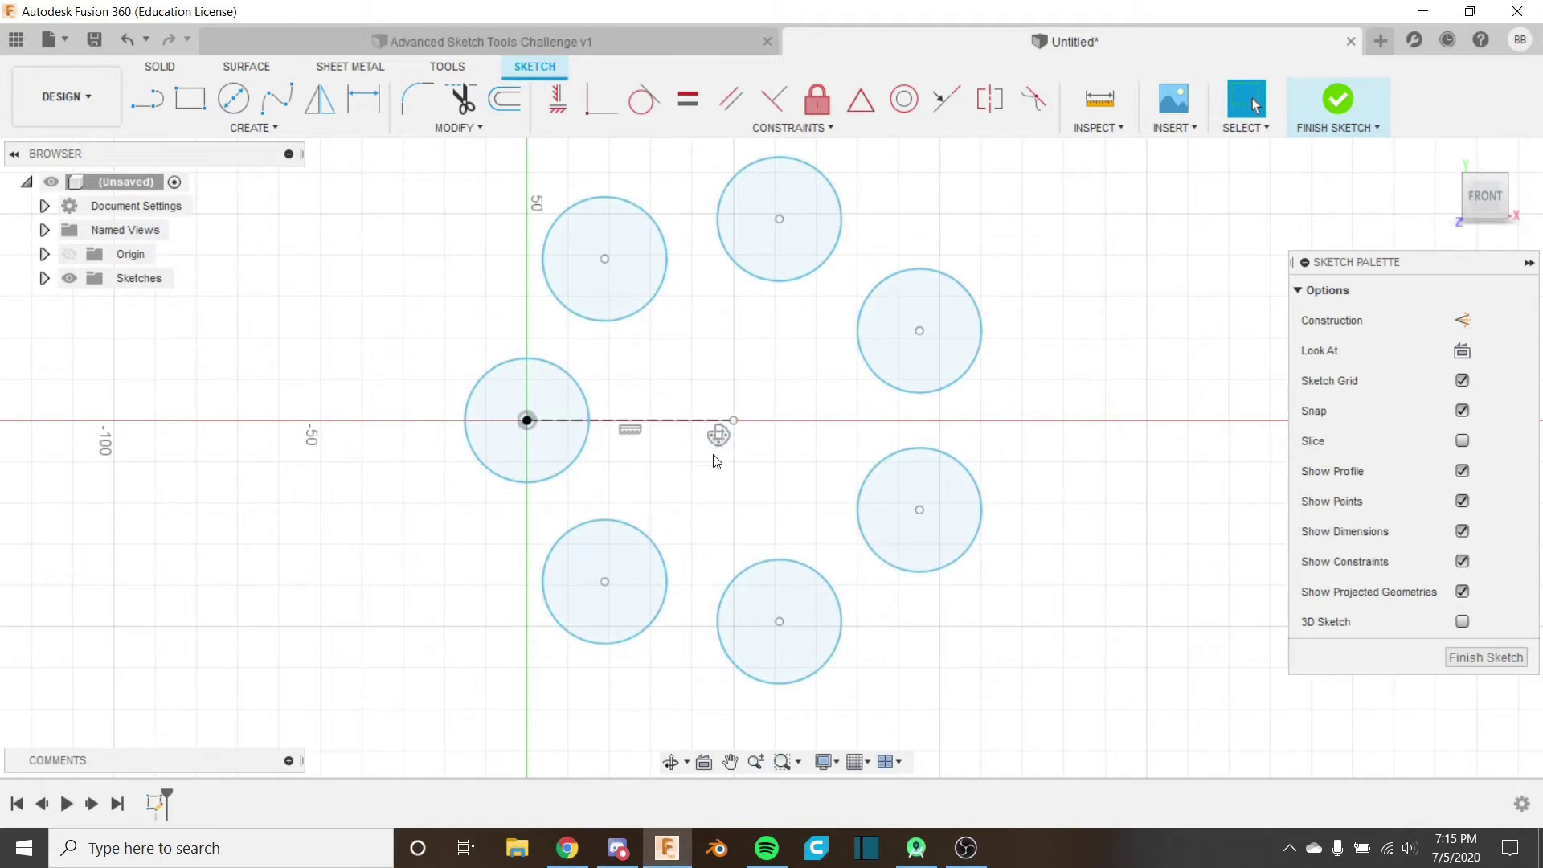
left_click(126, 40)
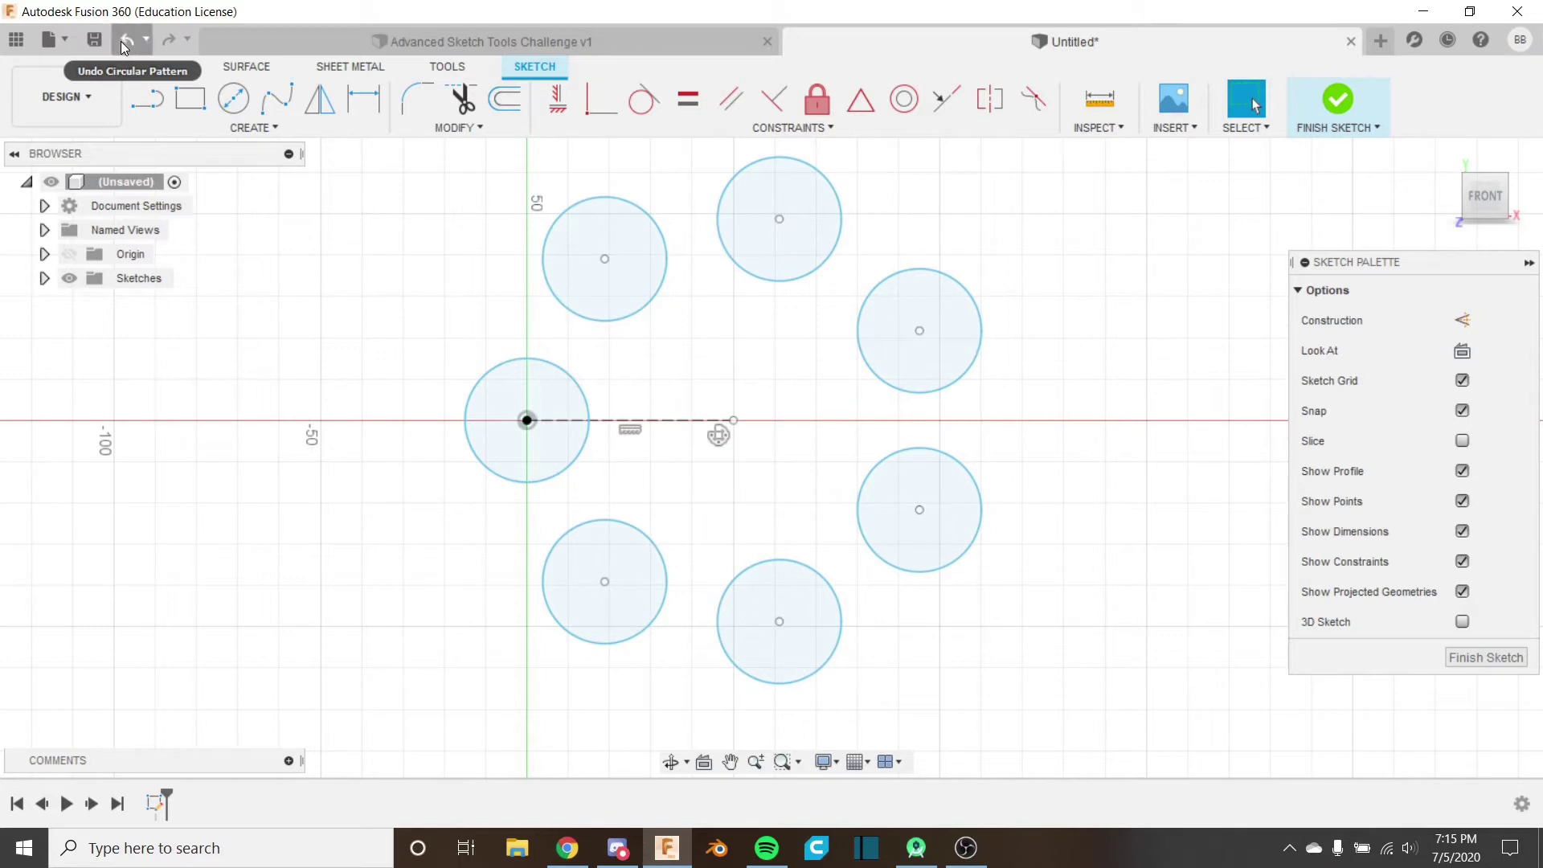
Step: Start a rectangular pattern with the circle on the origin as its object
left_click(276, 129)
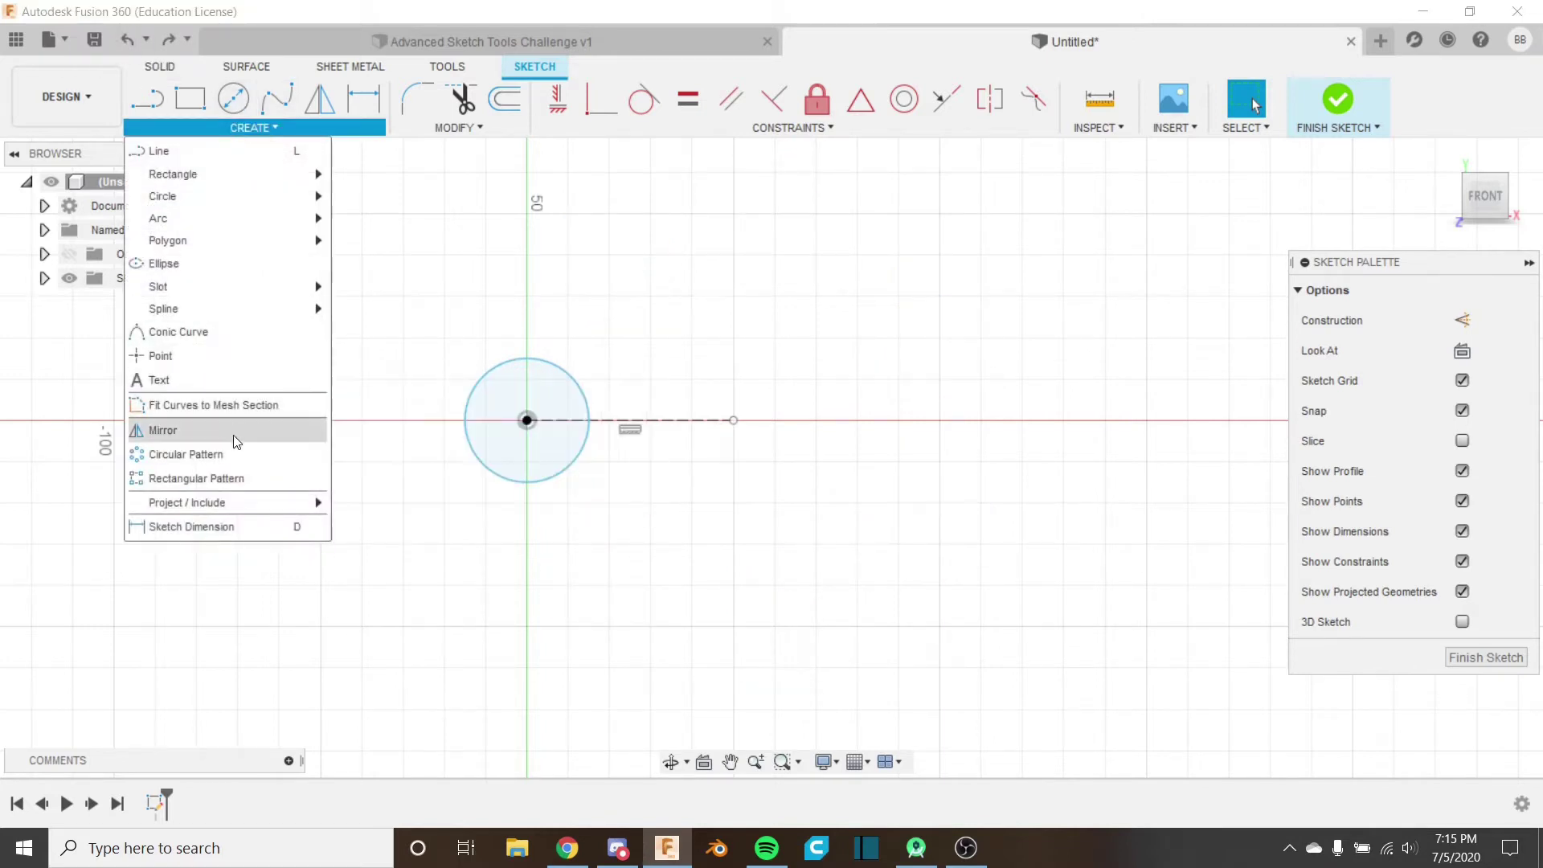
left_click(236, 479)
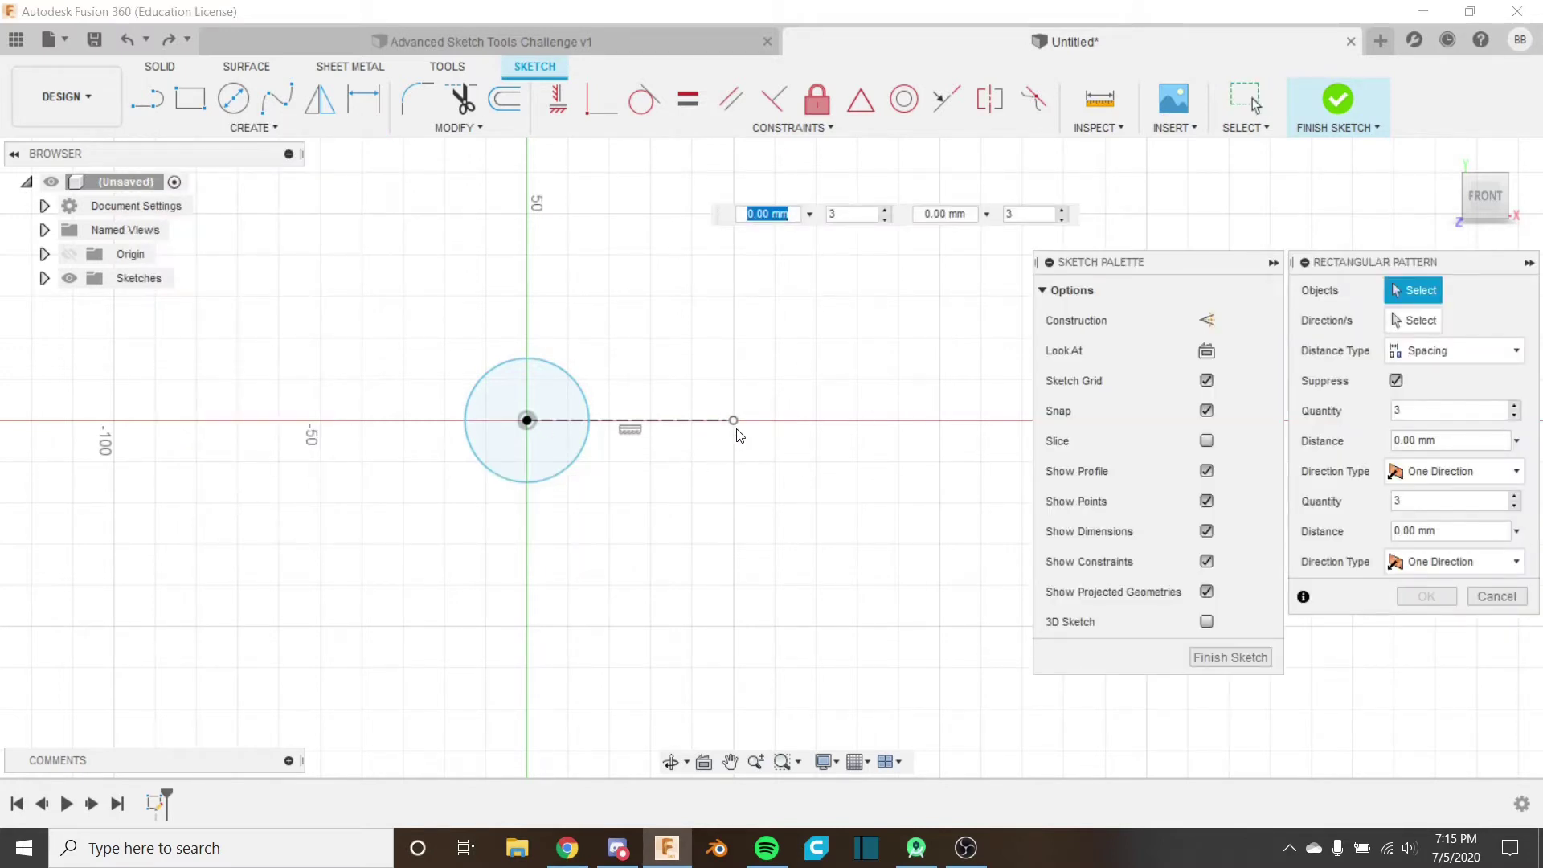
left_click(588, 460)
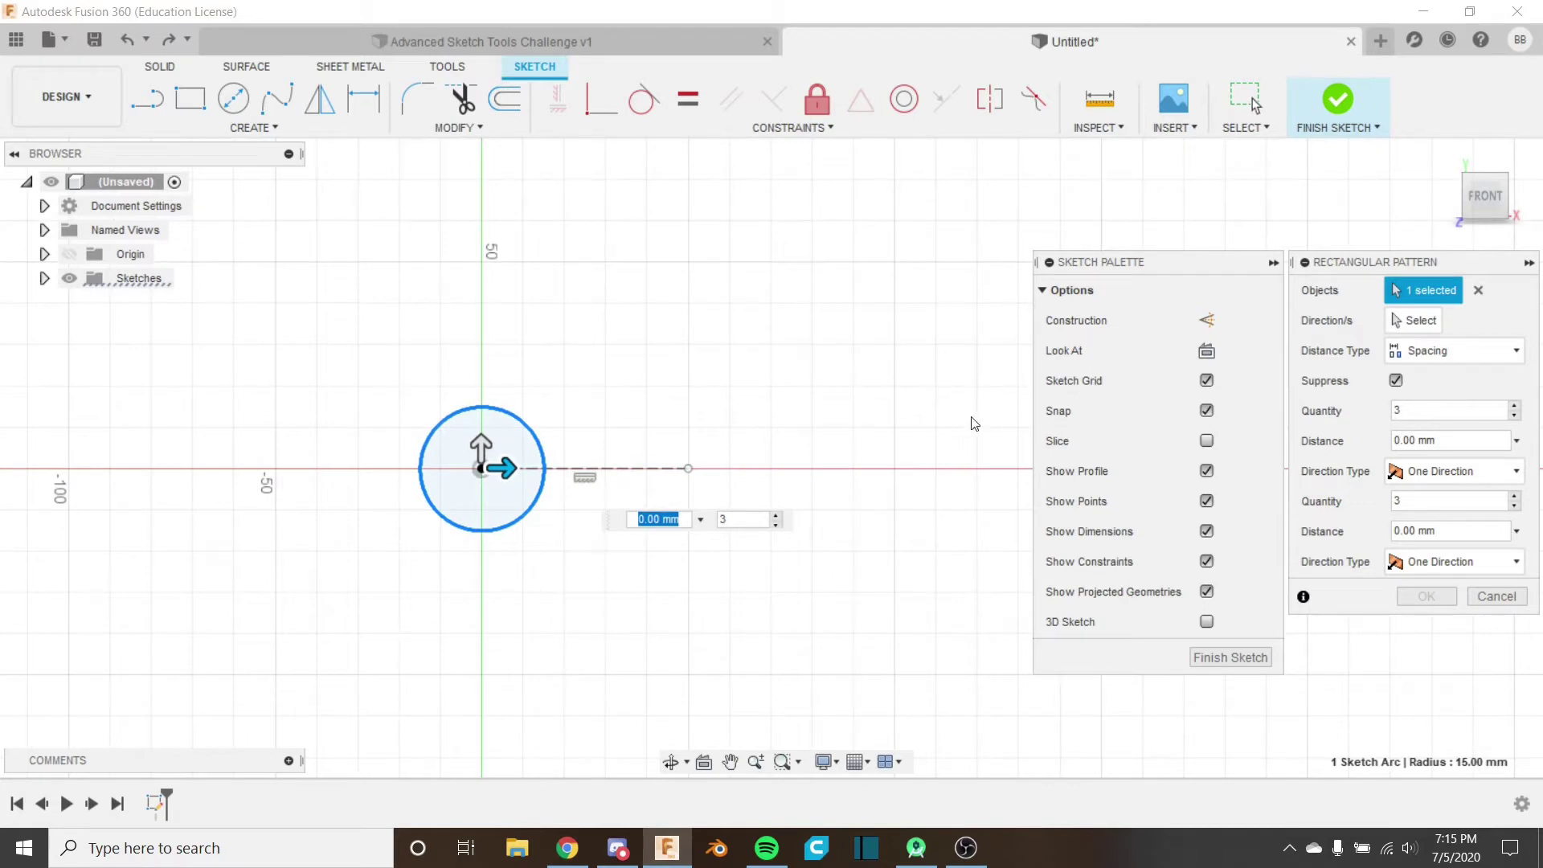
key("Tab")
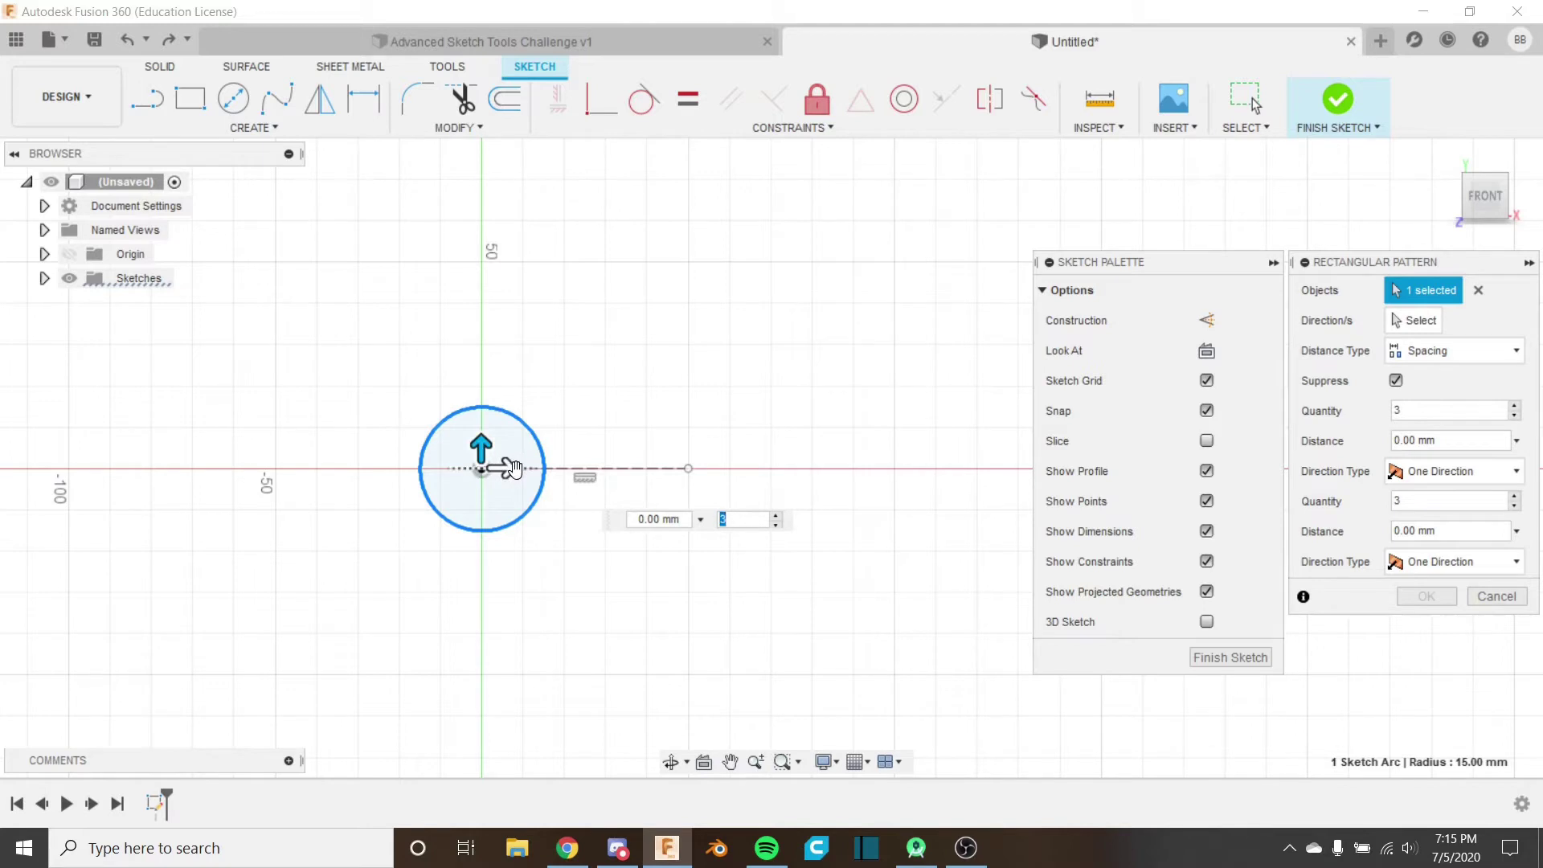
key("Tab")
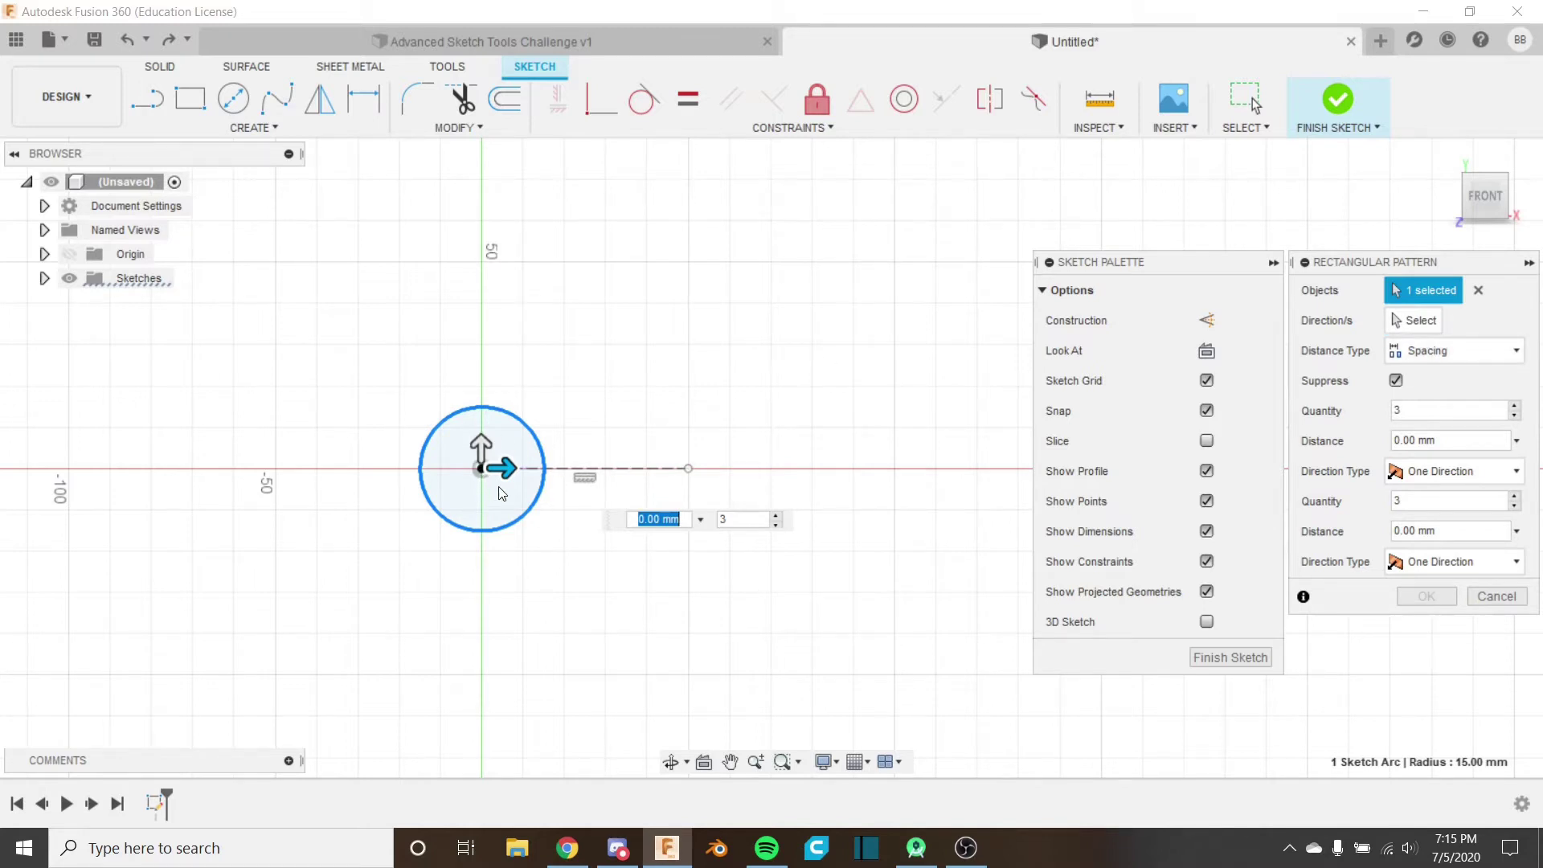
Step: Try the distance type options of the rectangular pattern and return to Spacing
left_click(1475, 360)
left_click(1468, 374)
left_click(1467, 351)
left_click(1425, 404)
Step: Set the rectangular pattern's horizontal direction to a 100 mm distance with a quantity of 2
left_click(664, 519)
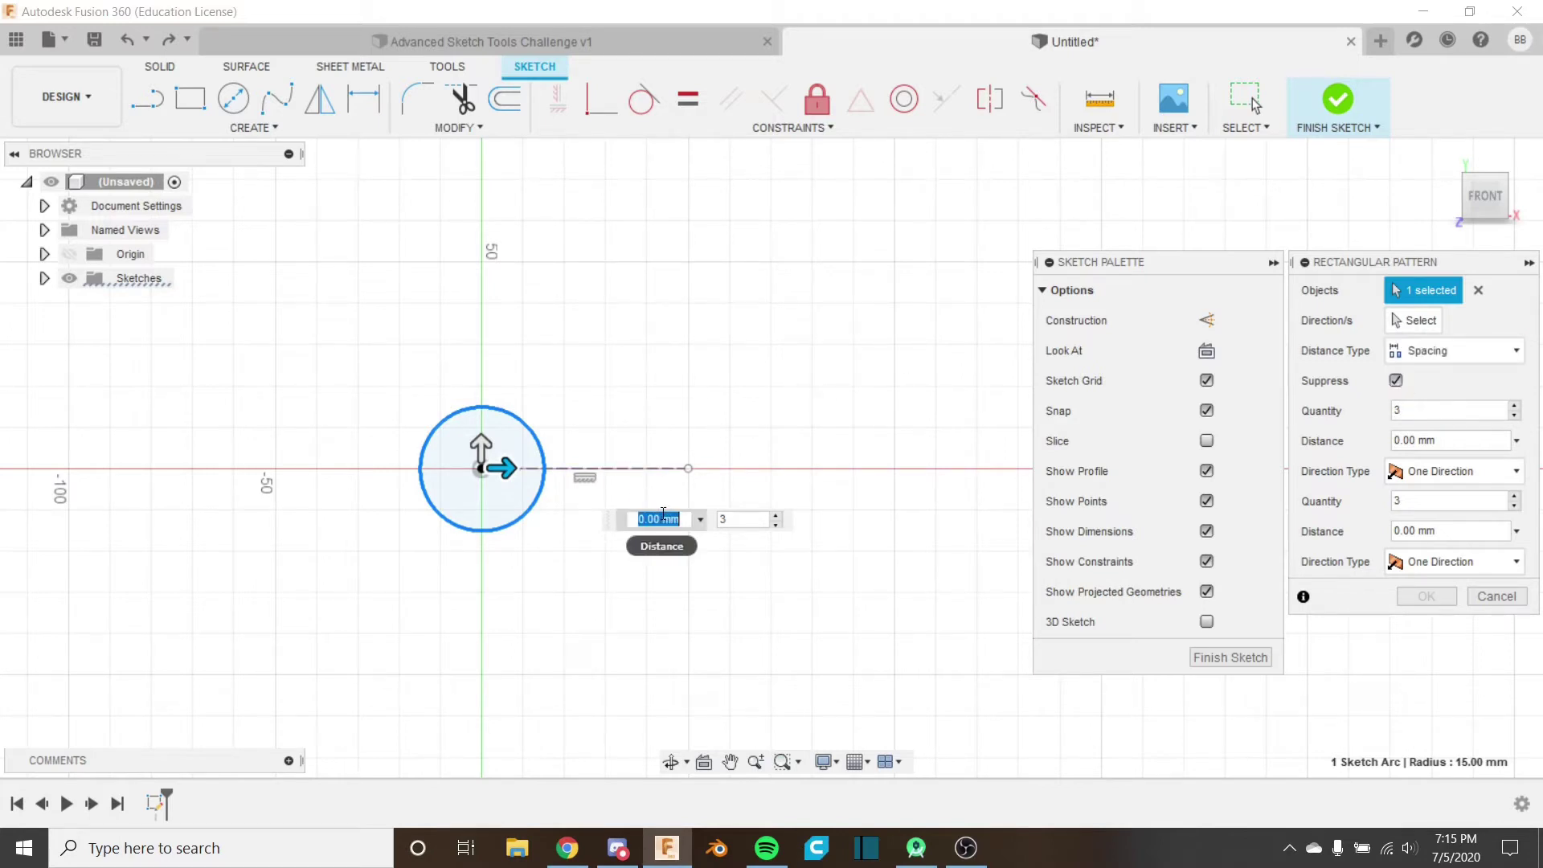
type("100")
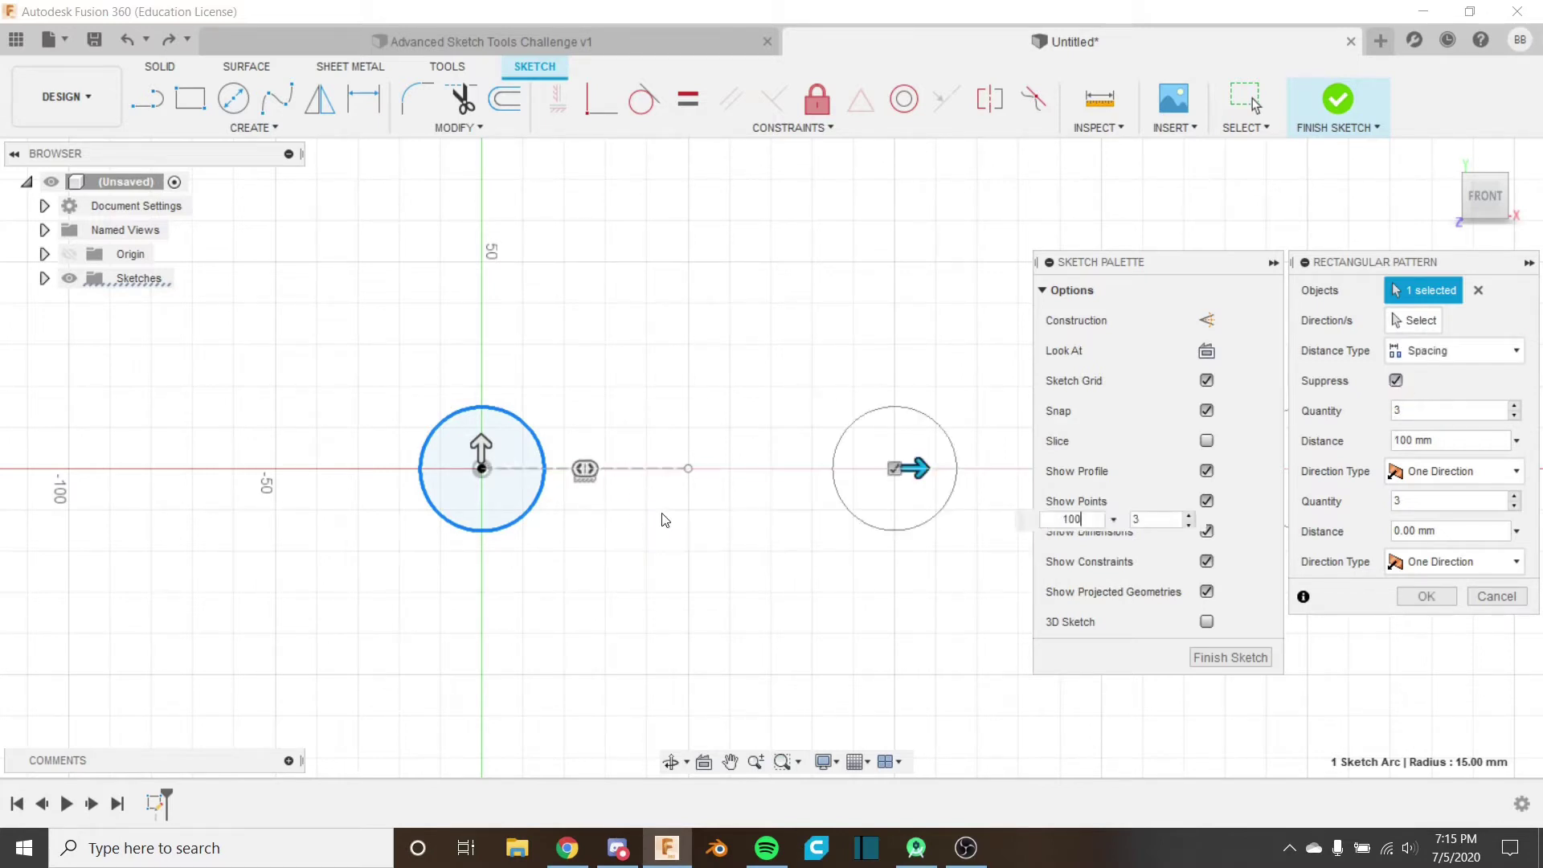
scroll(712, 389, "down", 2)
middle_click_drag(712, 390, 618, 367)
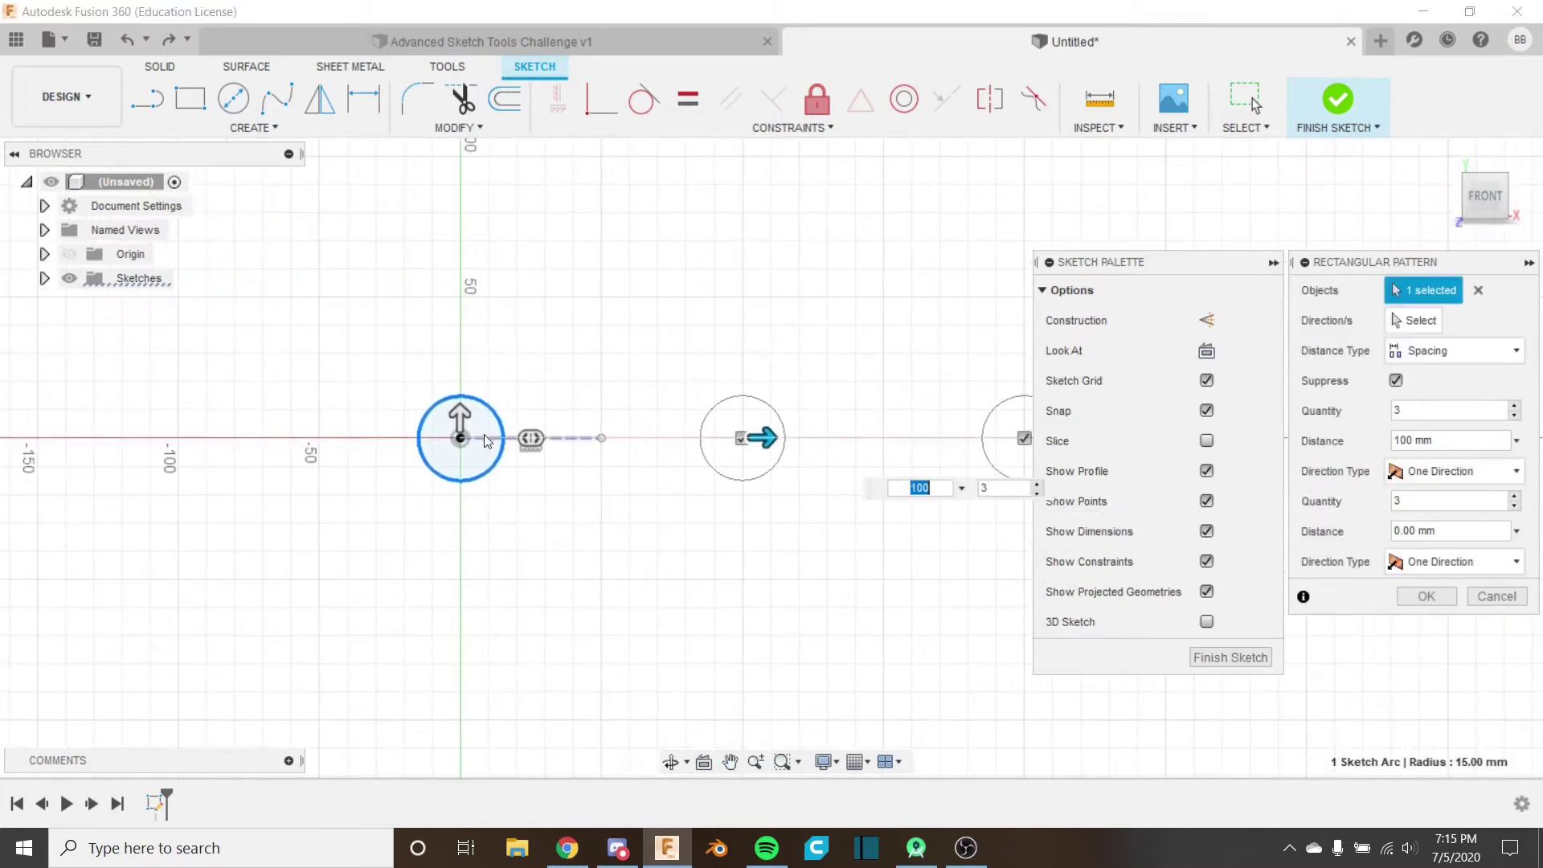
key("Tab")
middle_click_drag(789, 514, 753, 524)
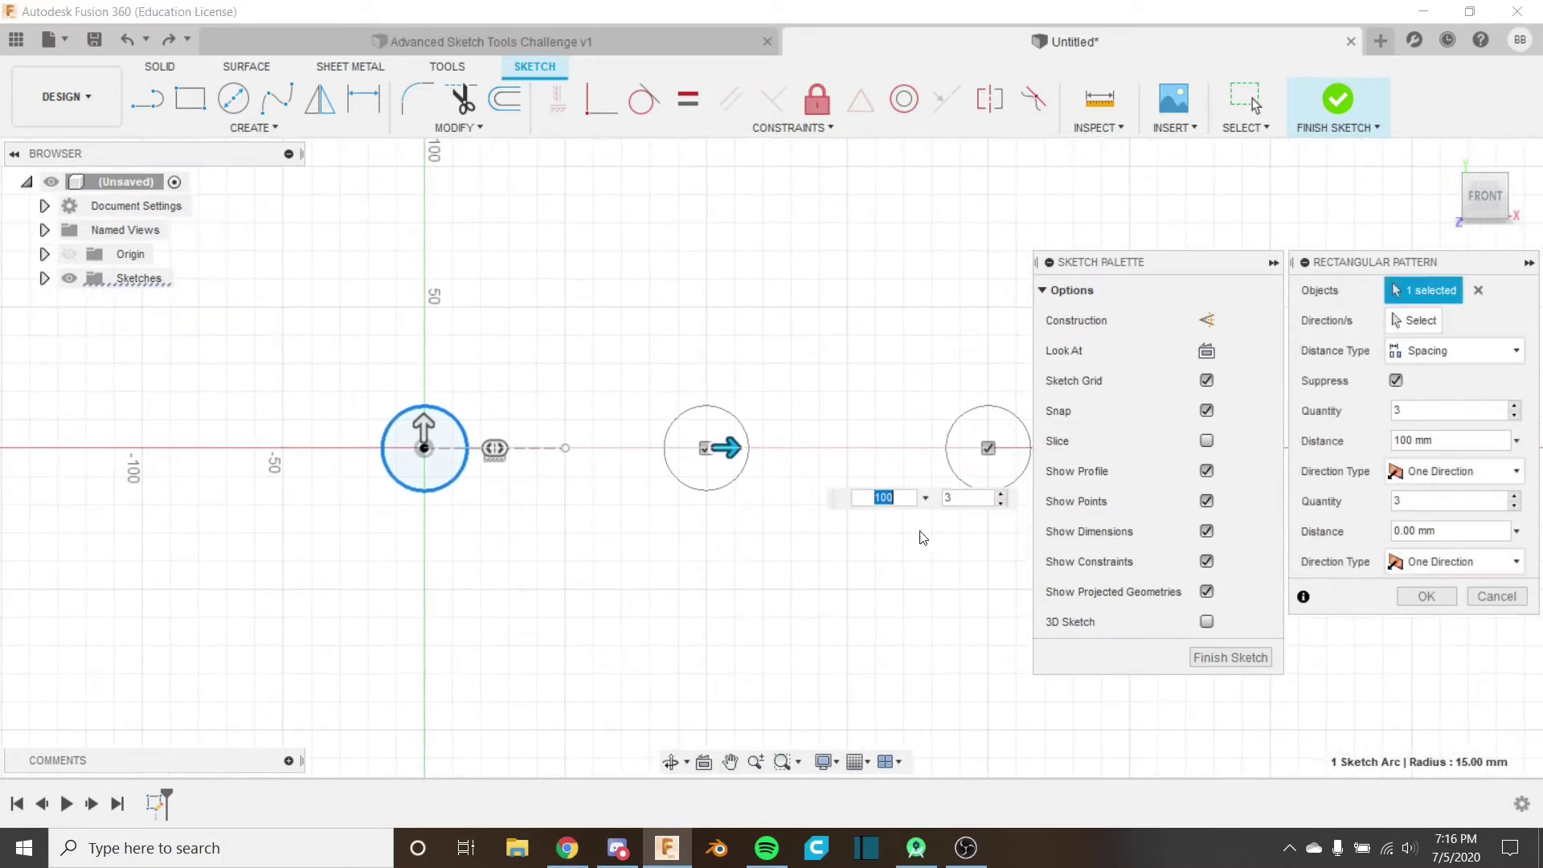
left_click(966, 496)
key("BackSpace")
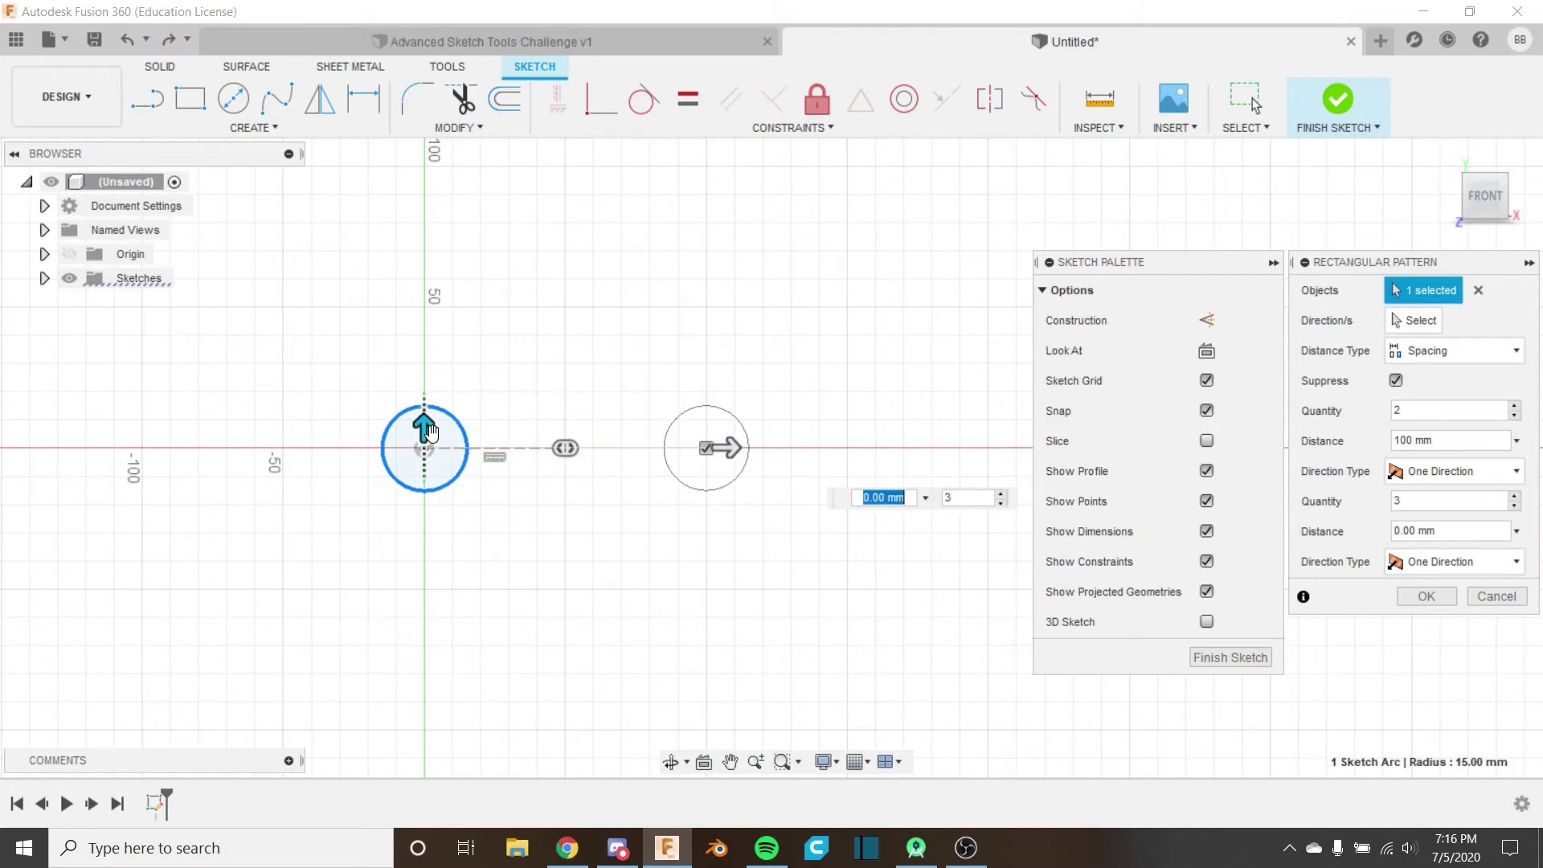
Step: Set the pattern's vertical direction to a 50 mm distance with a quantity of 3, and make the first direction type Symmetric
left_click(426, 426)
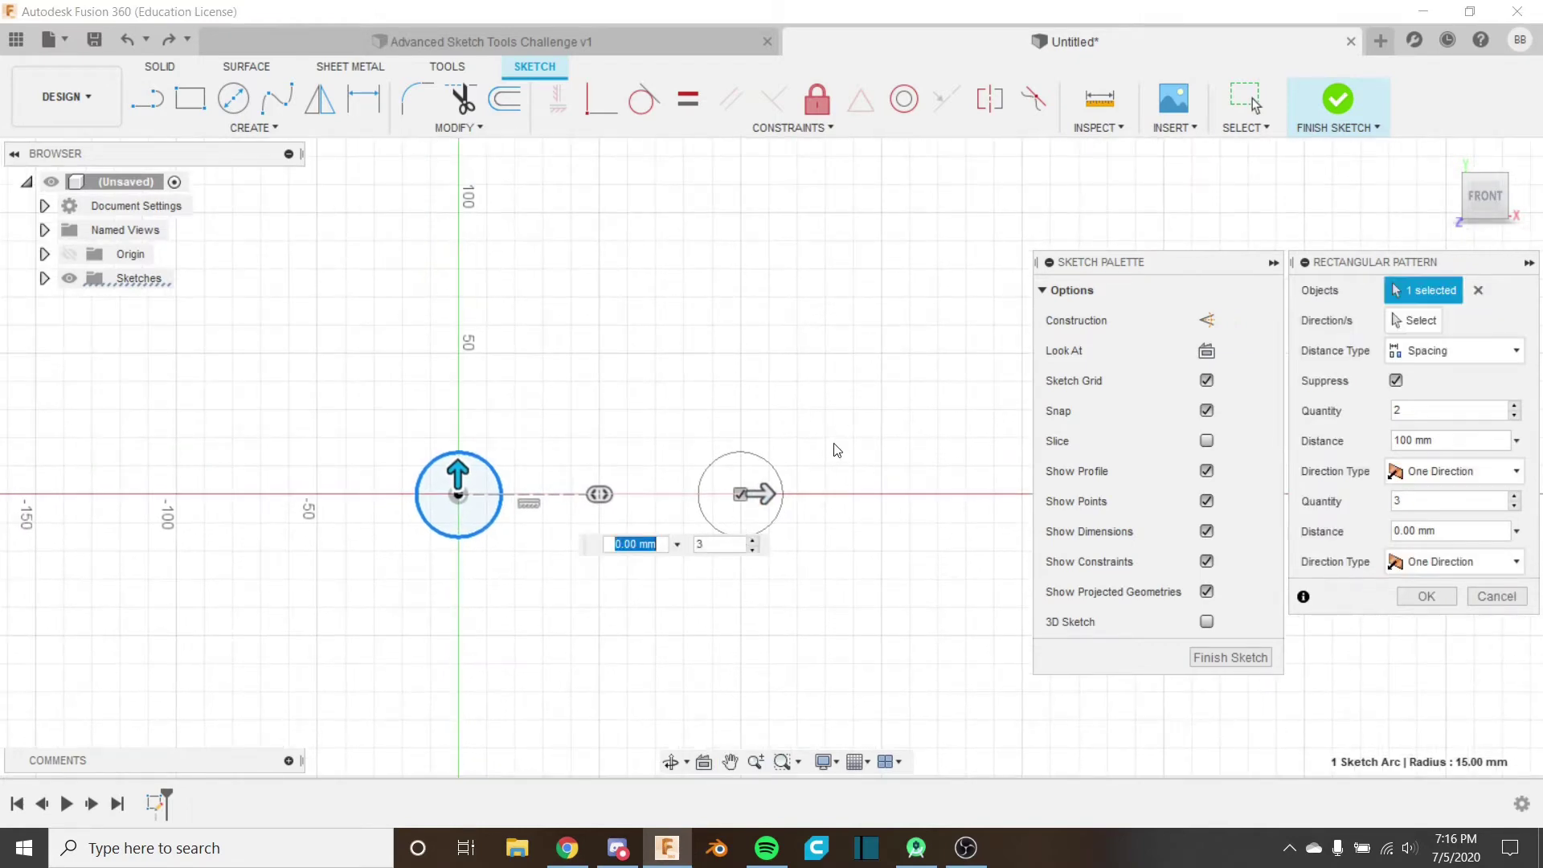
type("50")
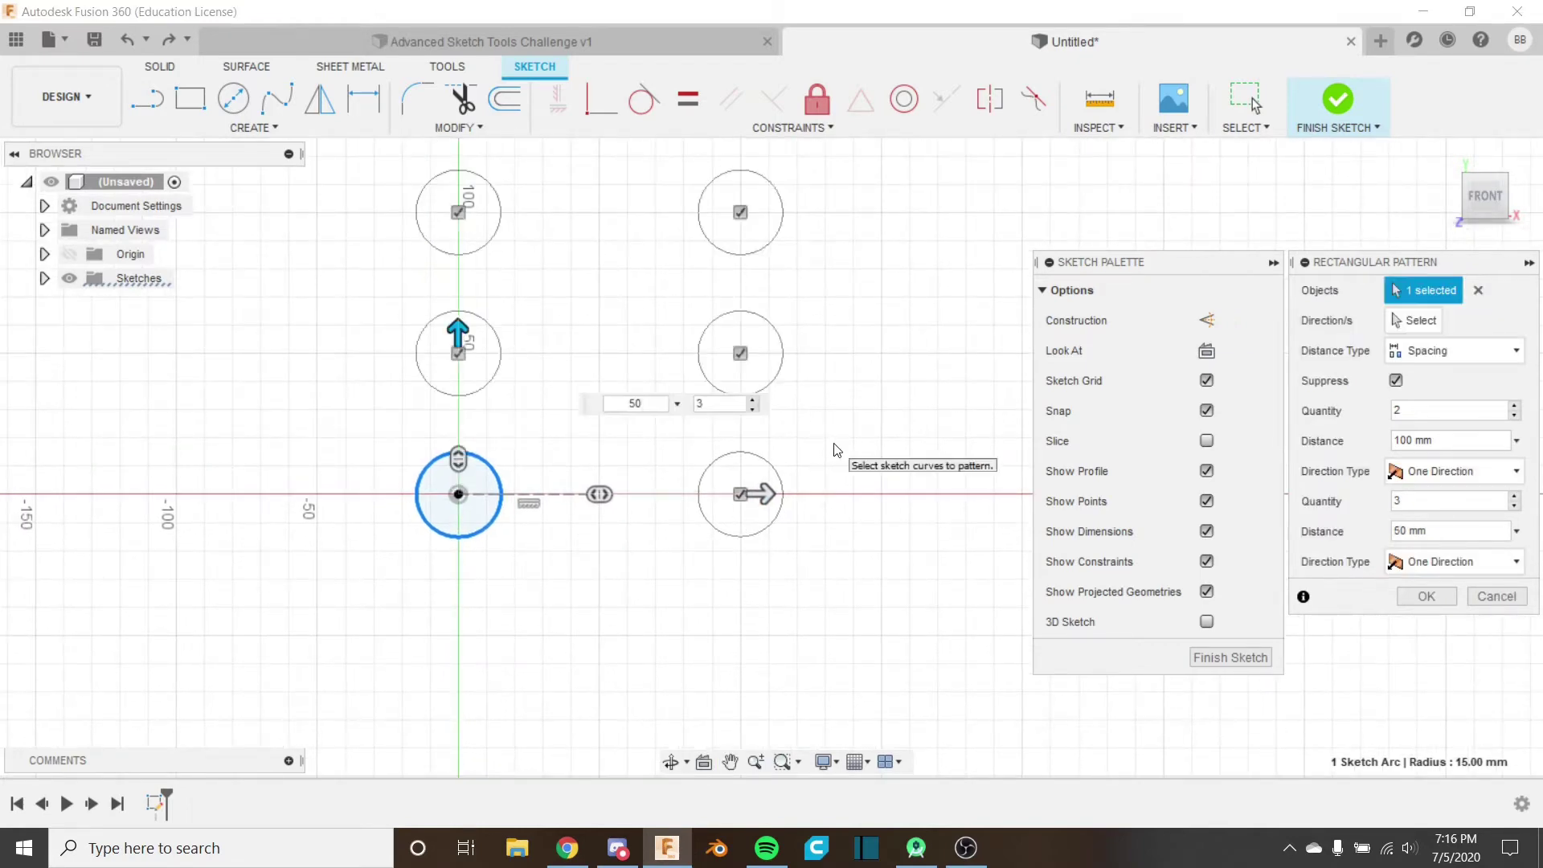
middle_click_drag(826, 437, 839, 445)
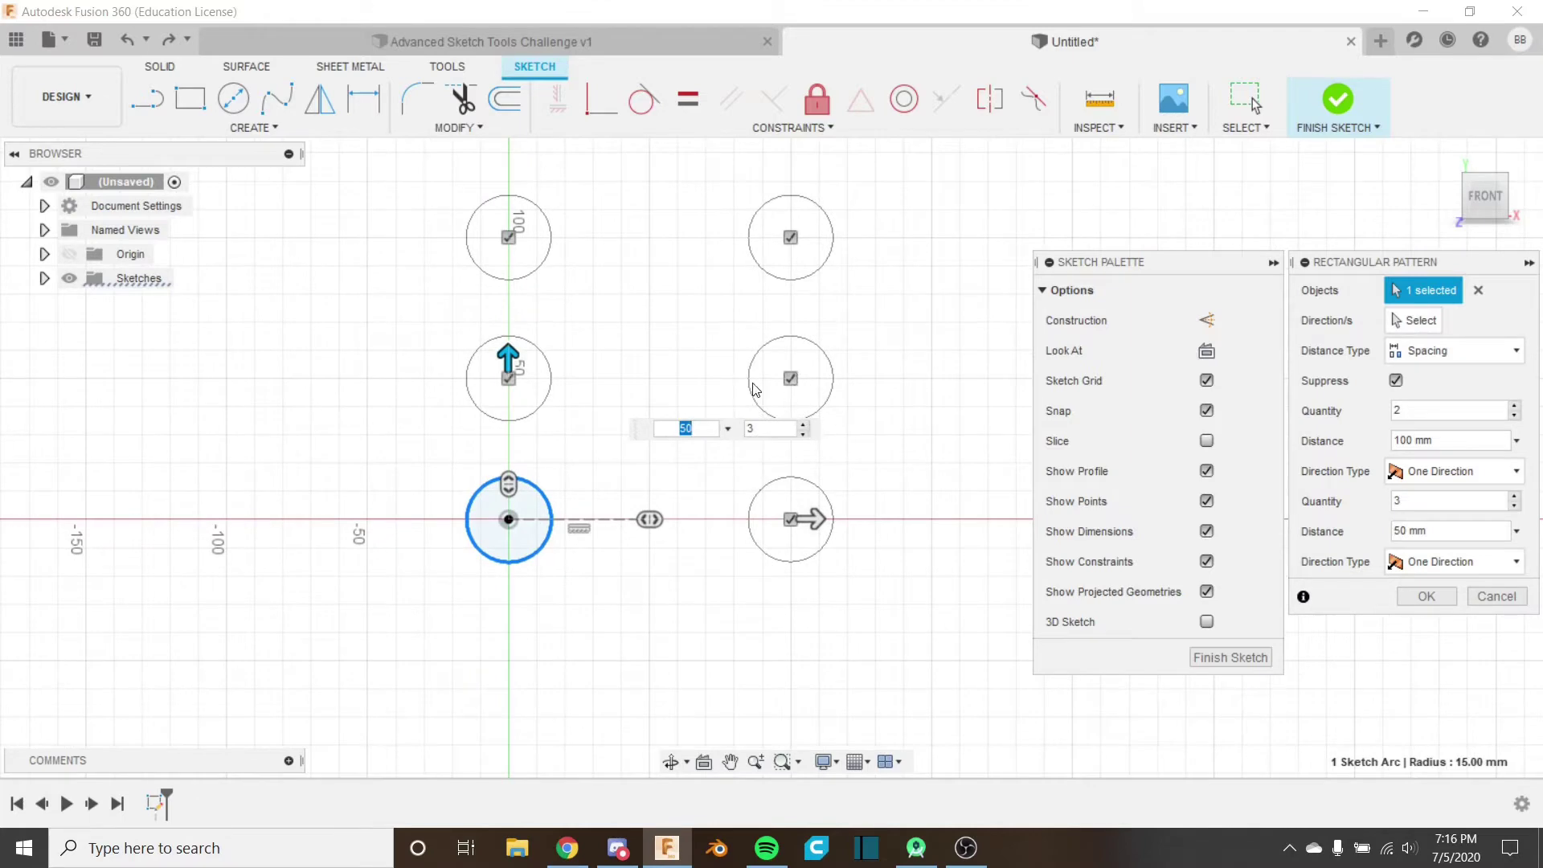
key("Tab")
left_click(803, 433)
left_click(803, 424)
left_click(1494, 471)
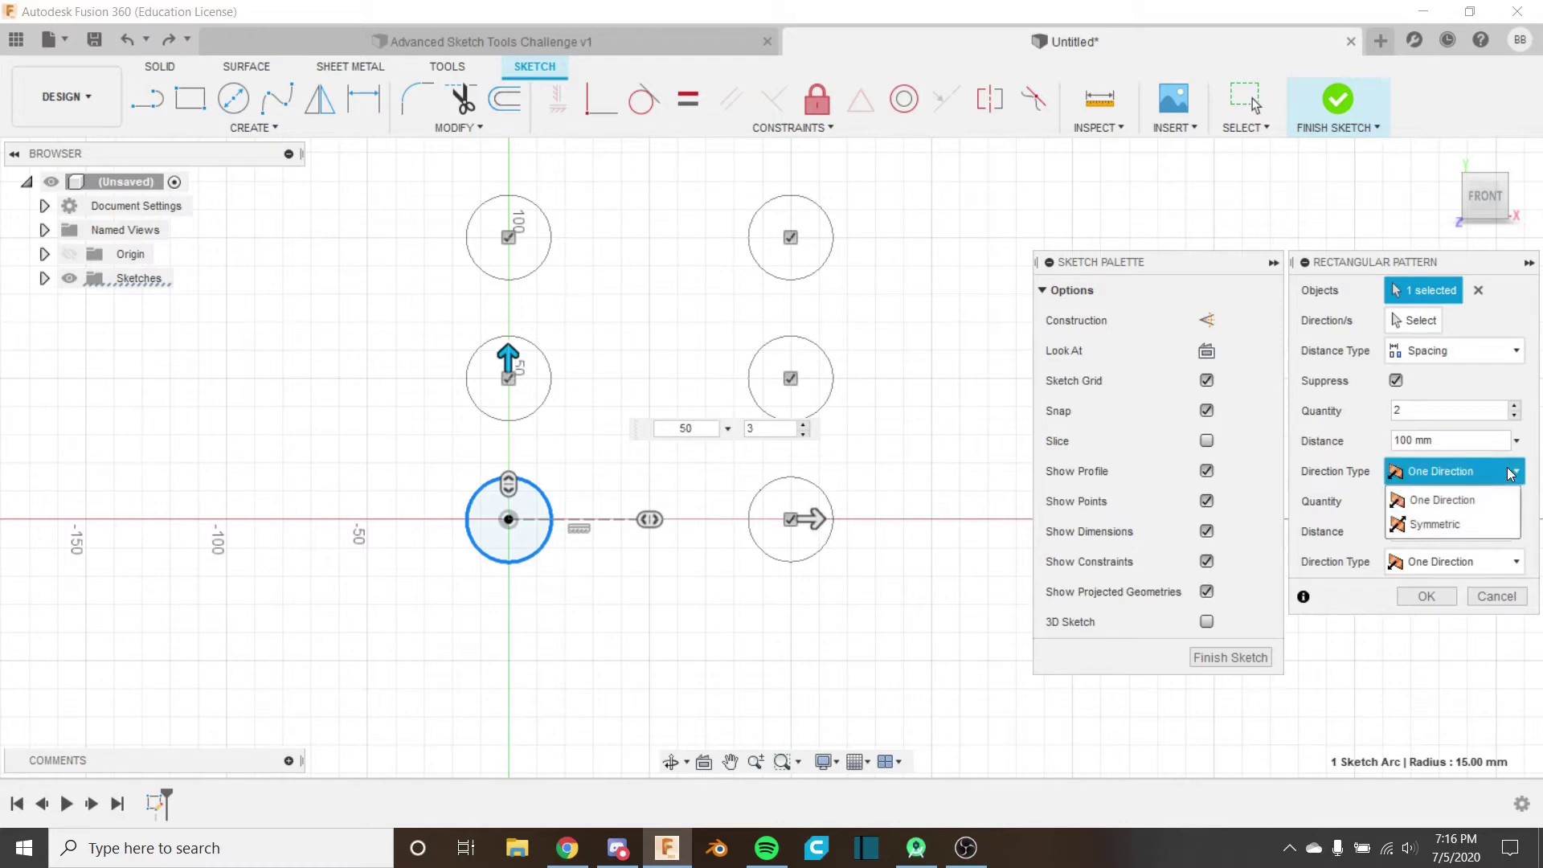
left_click(1464, 521)
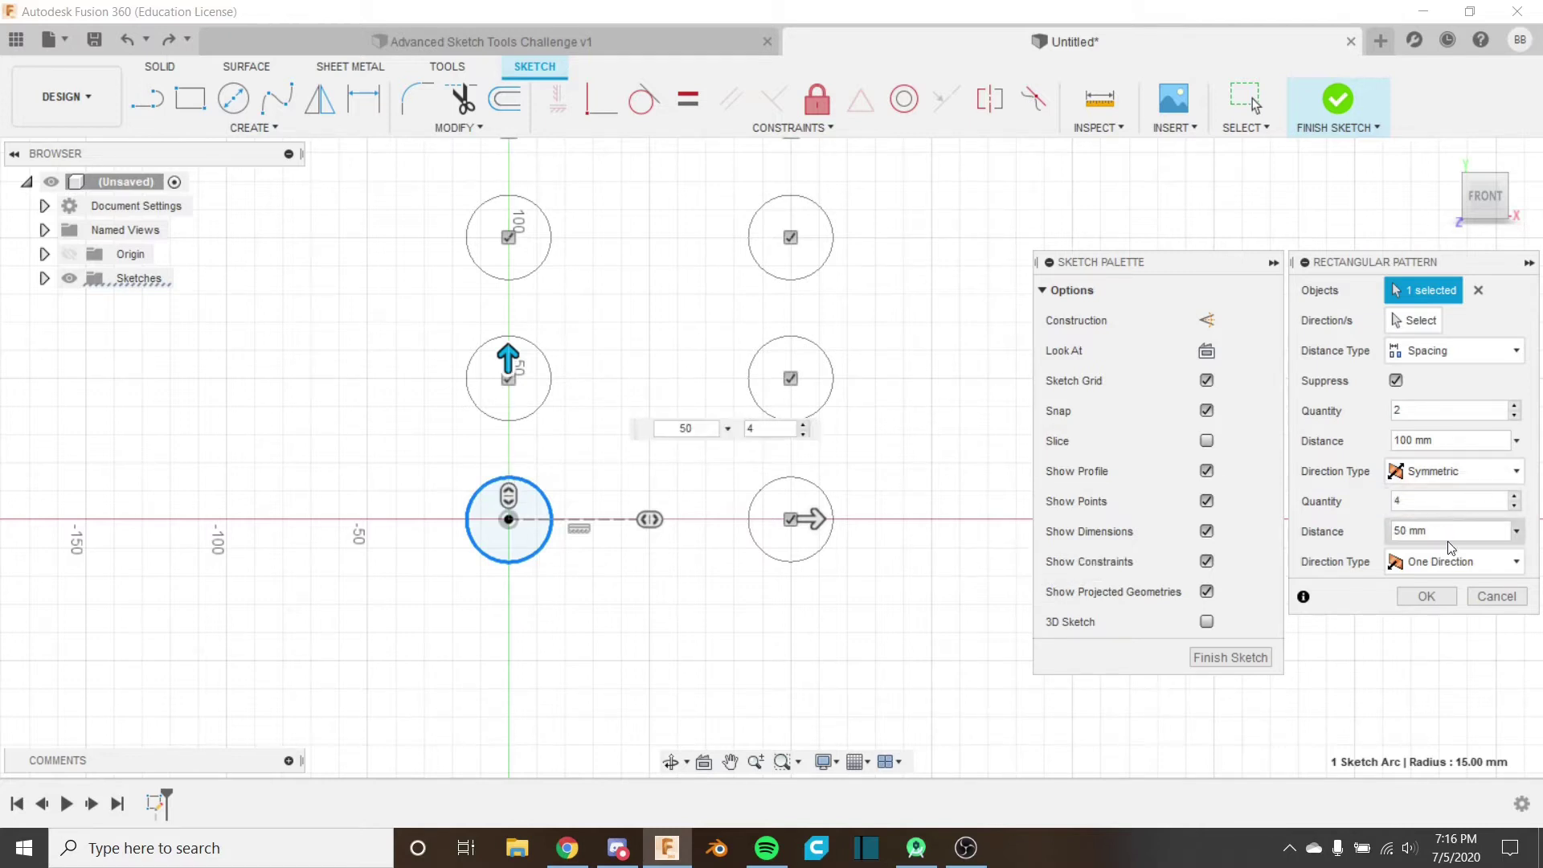
Step: Set the direction type of the rectangular pattern's vertical direction to Symmetric
left_click(1452, 563)
left_click(1435, 614)
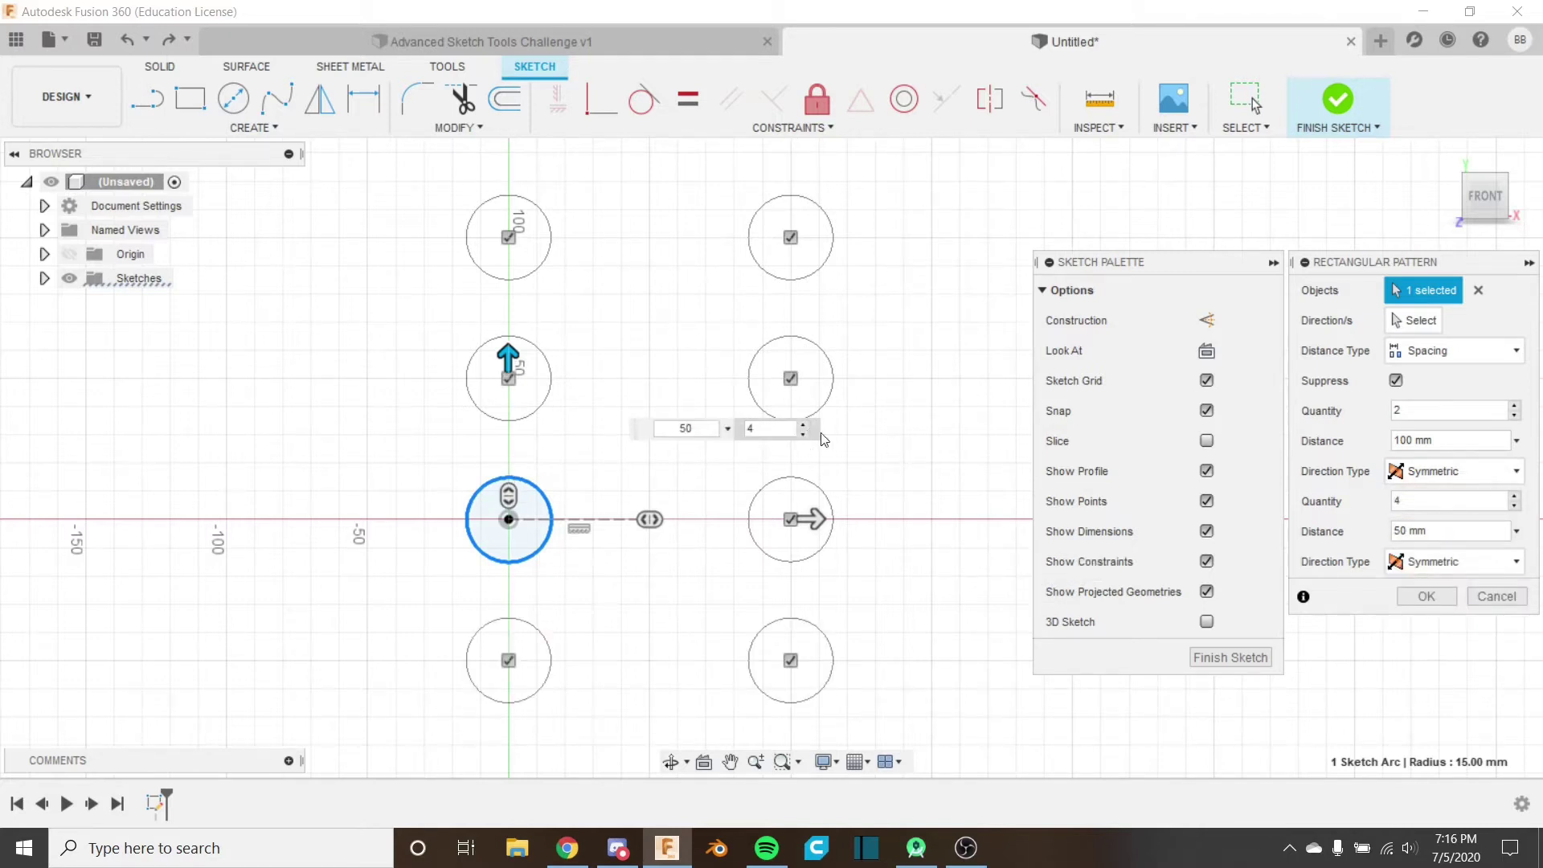
middle_click_drag(840, 392, 876, 354)
scroll(849, 303, "down", 1)
middle_click_drag(848, 300, 858, 352)
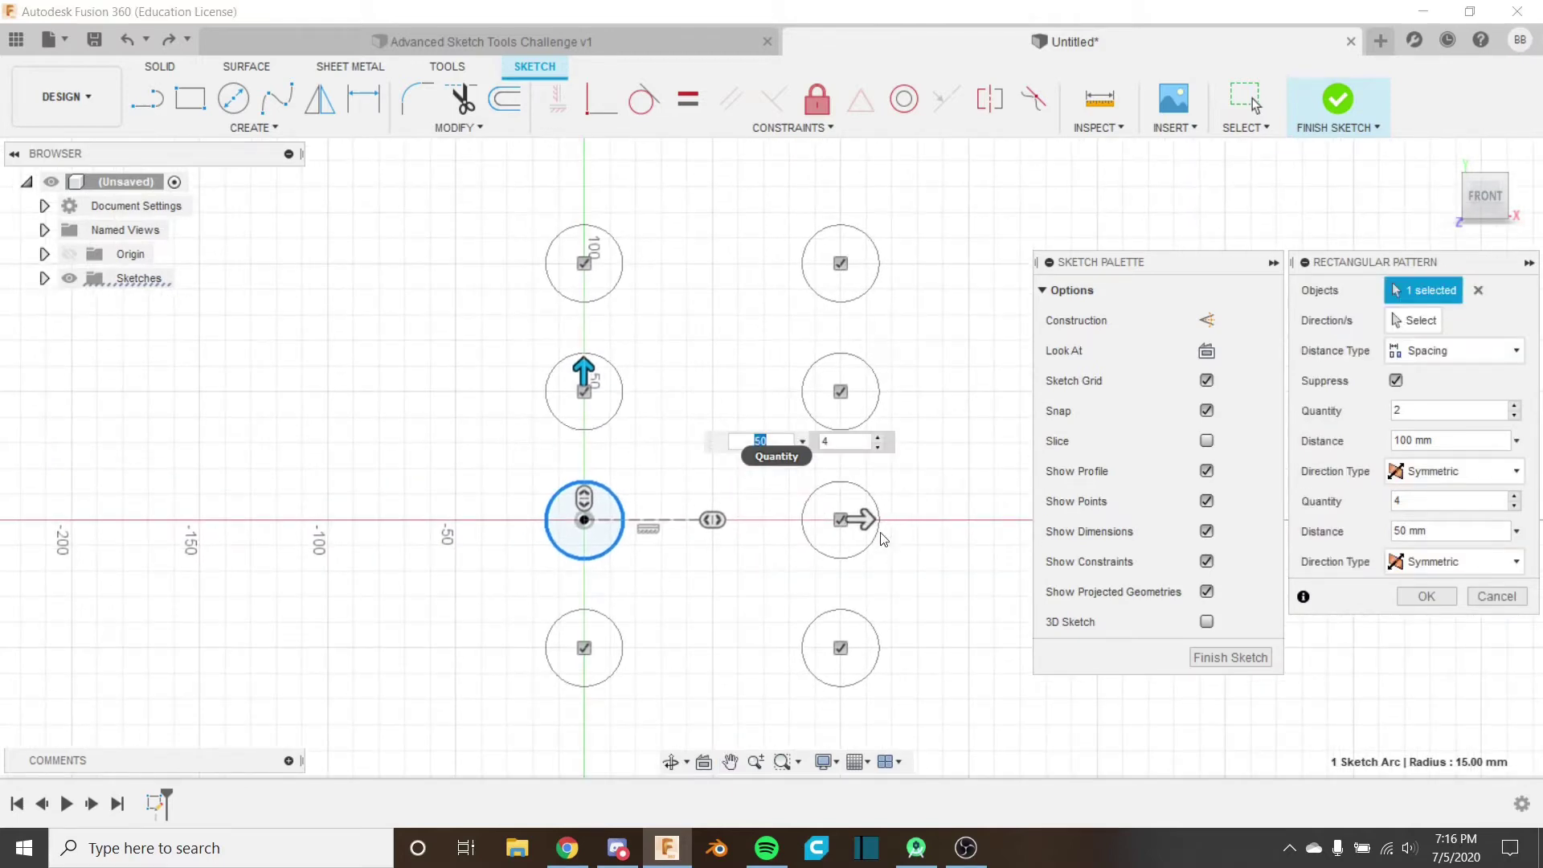
Step: Set the rectangular pattern's quantity in the horizontal direction to 5
left_click(861, 519)
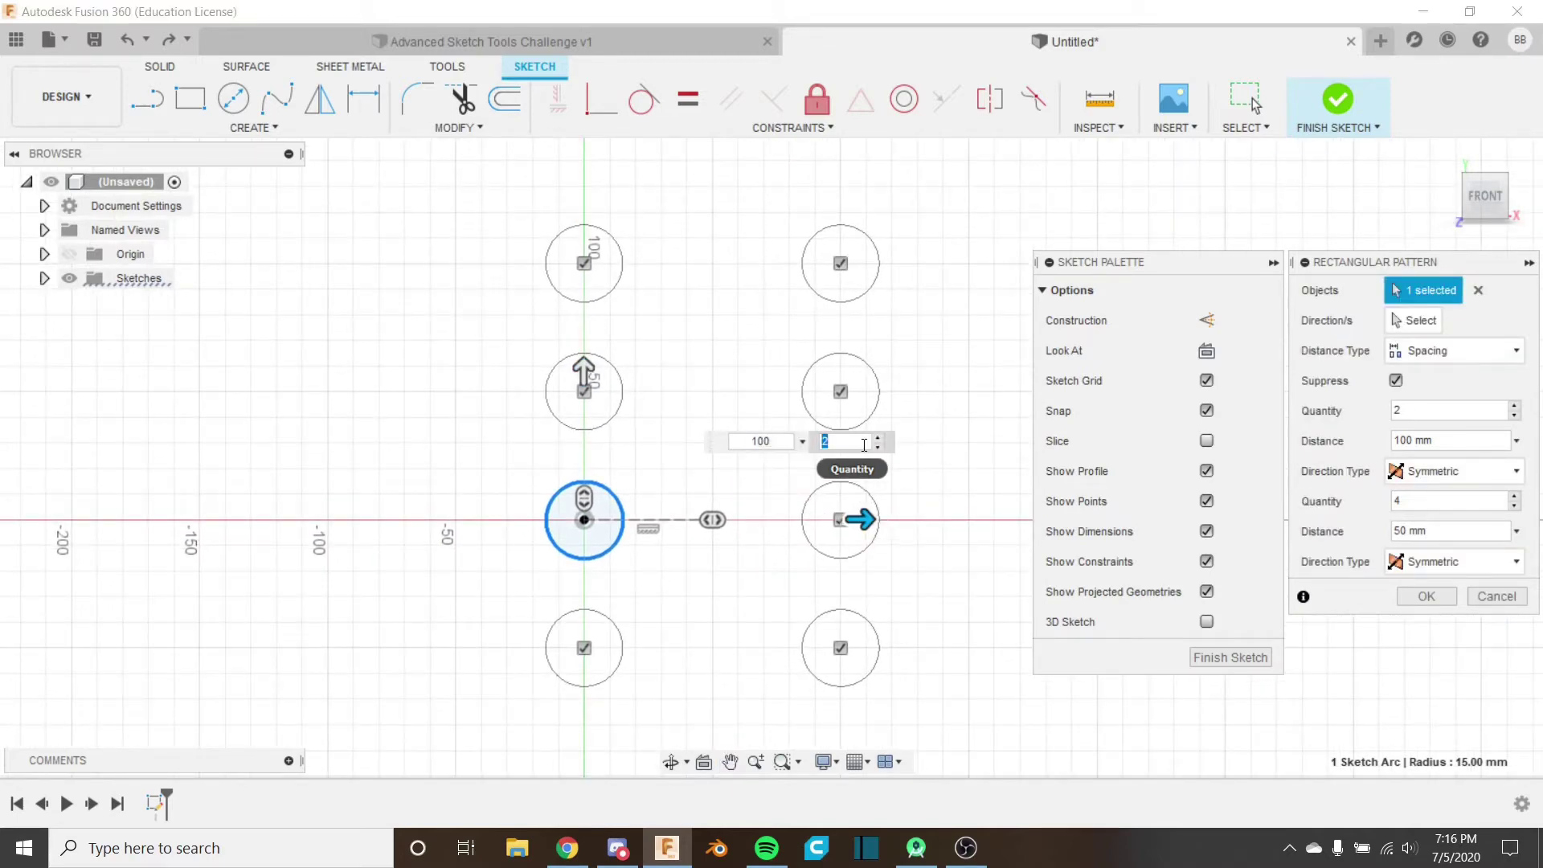
type("5")
key("Return")
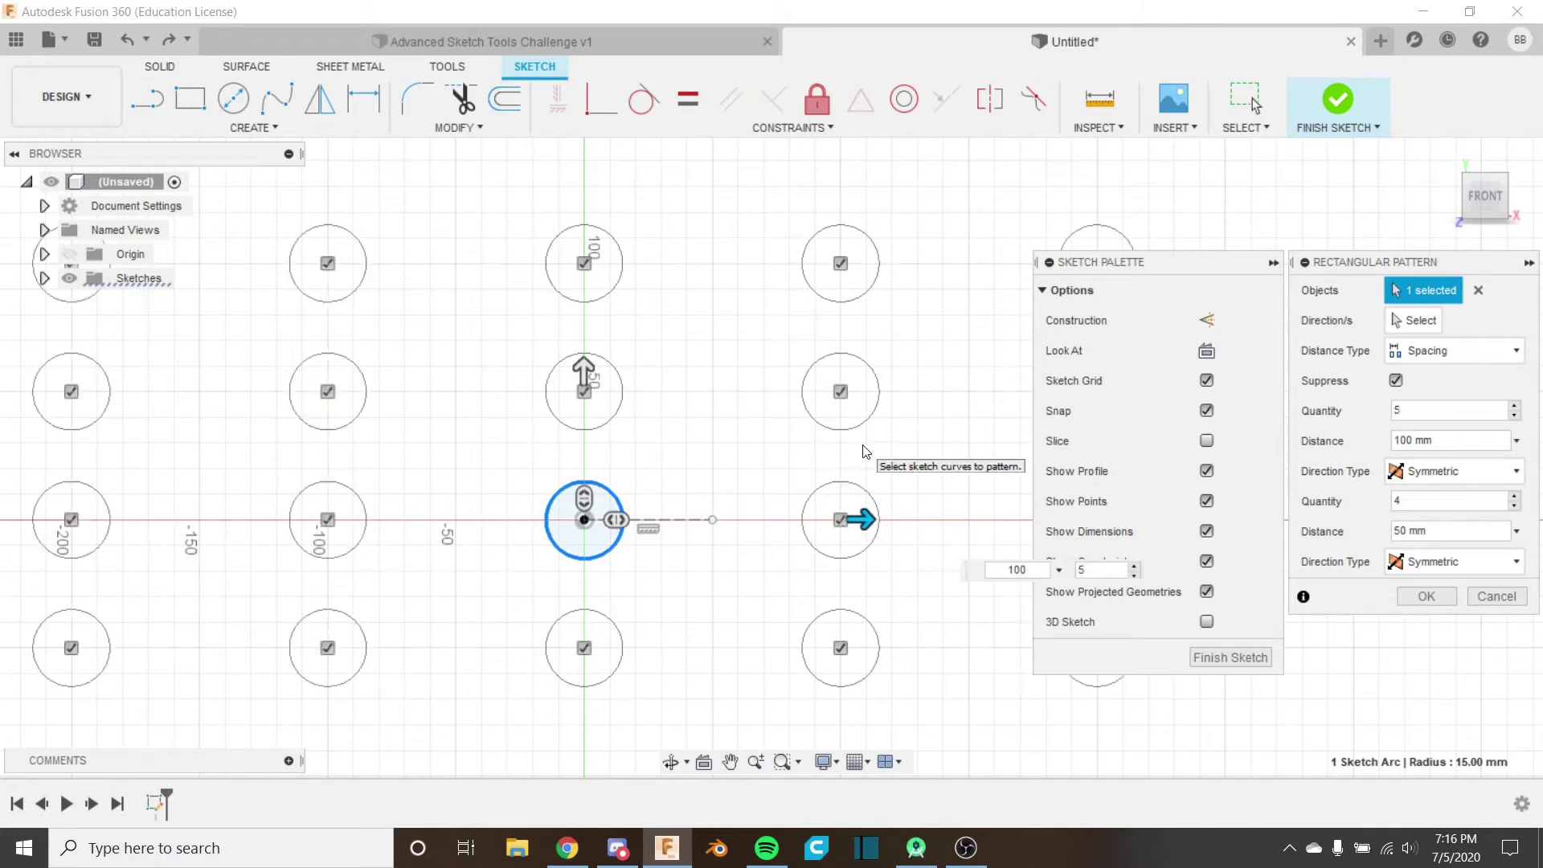
scroll(690, 448, "down", 2)
mouse_move(704, 500)
middle_mouse_down()
mouse_move(566, 513)
mouse_move(613, 510)
mouse_move(725, 447)
middle_mouse_up()
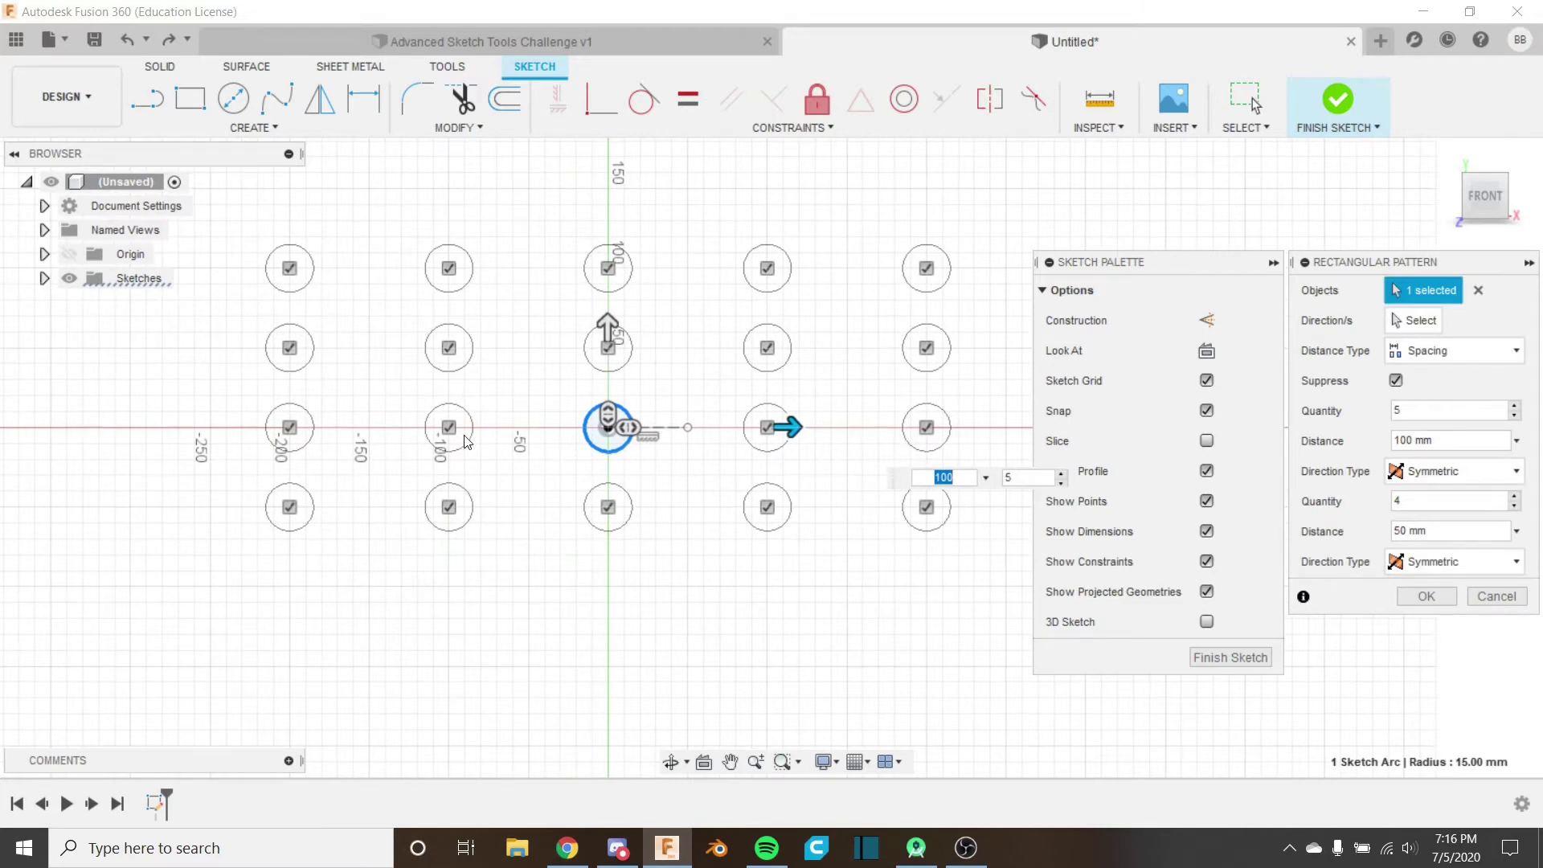
Step: Change the pattern's horizontal direction type to One Direction and create the rectangular pattern
key("Tab")
key("Tab")
key("Tab")
left_click(1428, 474)
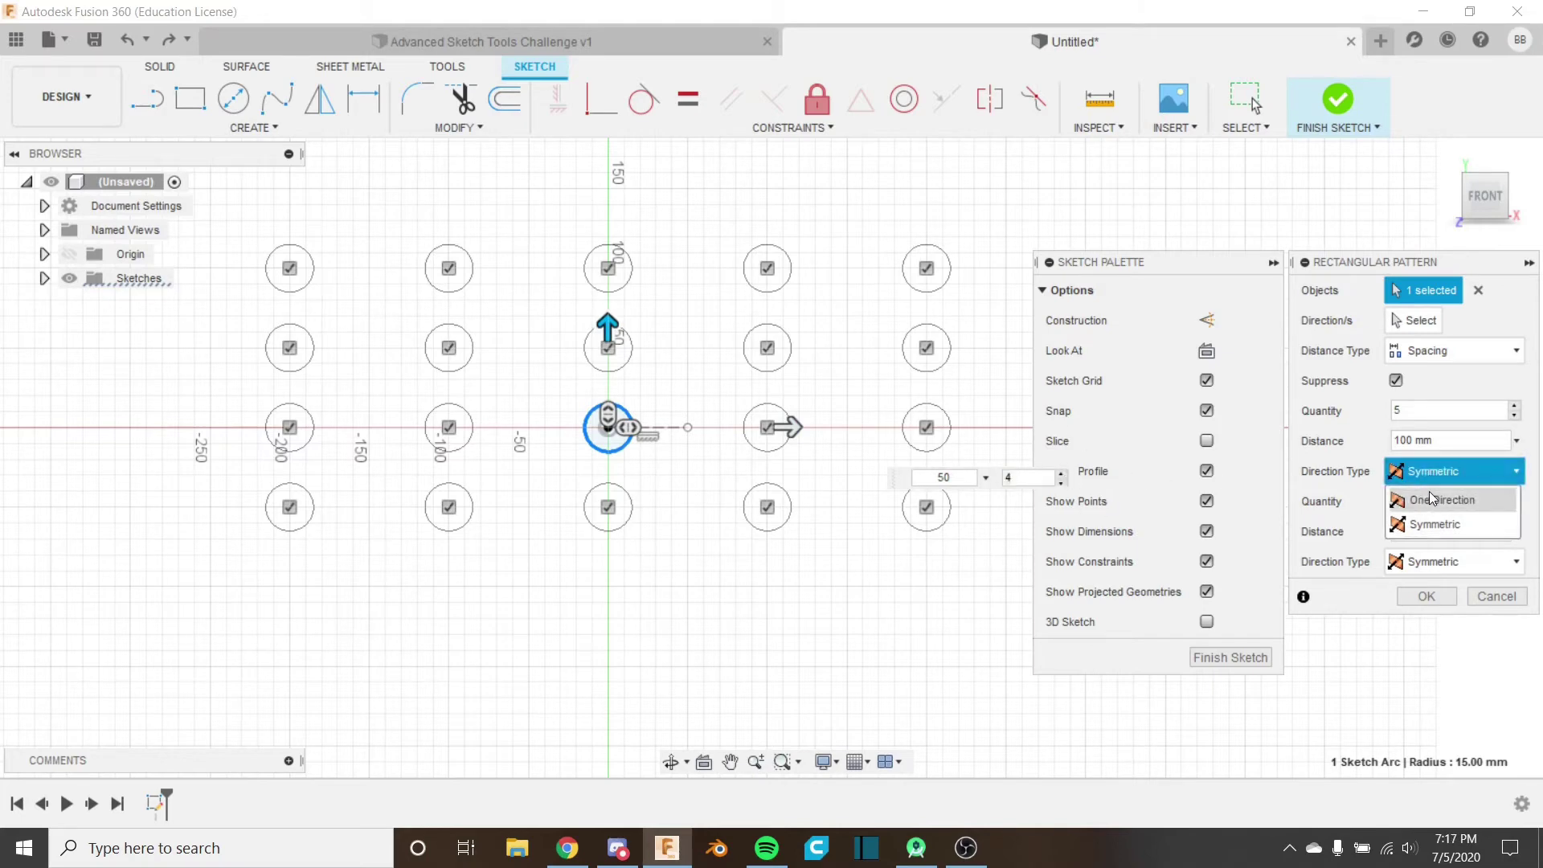
left_click(1432, 498)
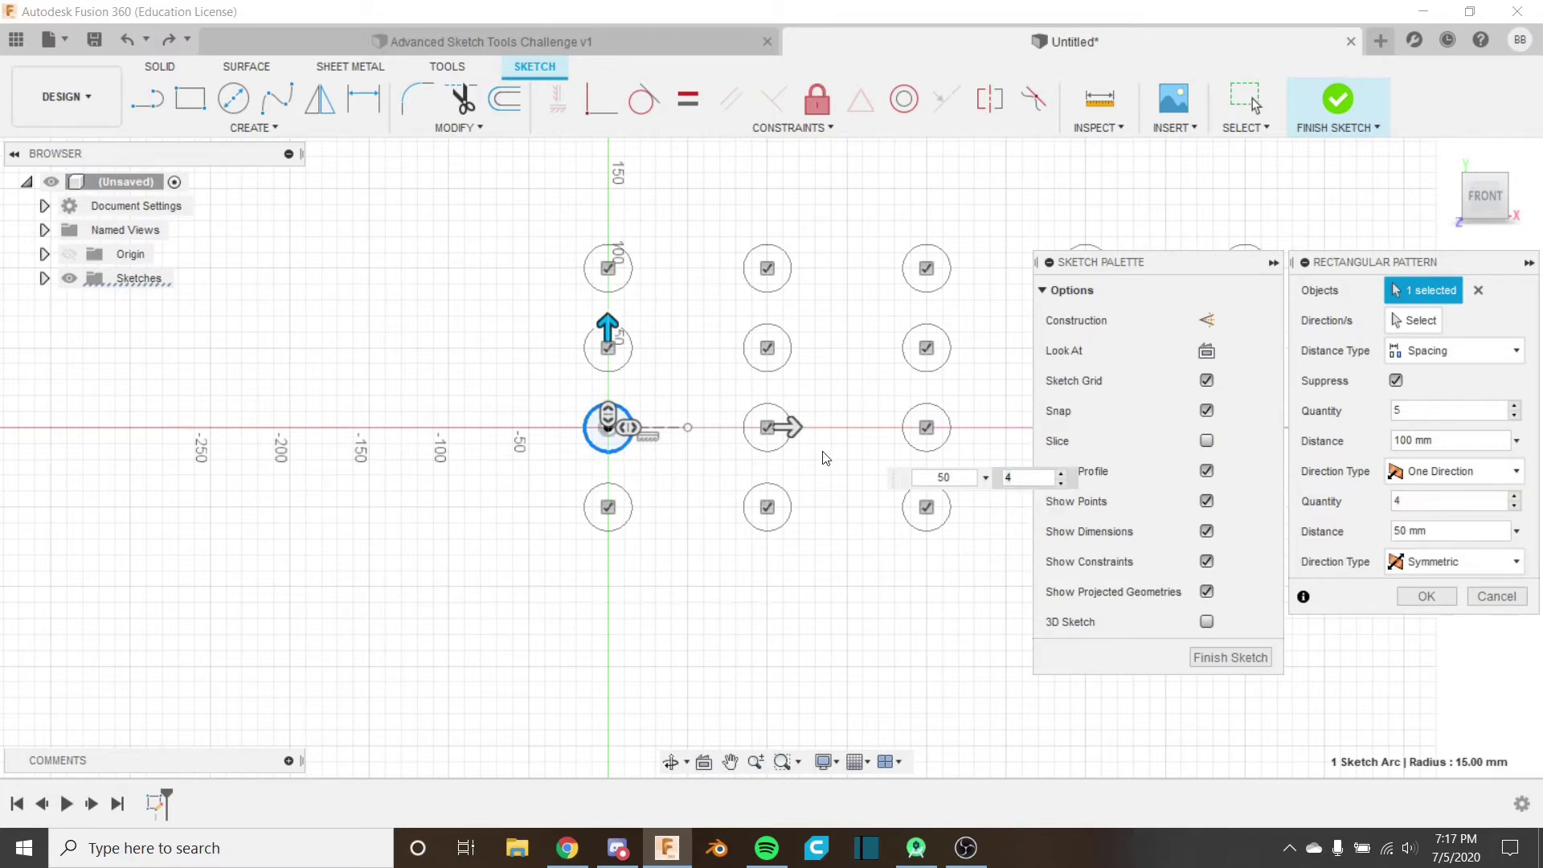
middle_click_drag(826, 458, 551, 455)
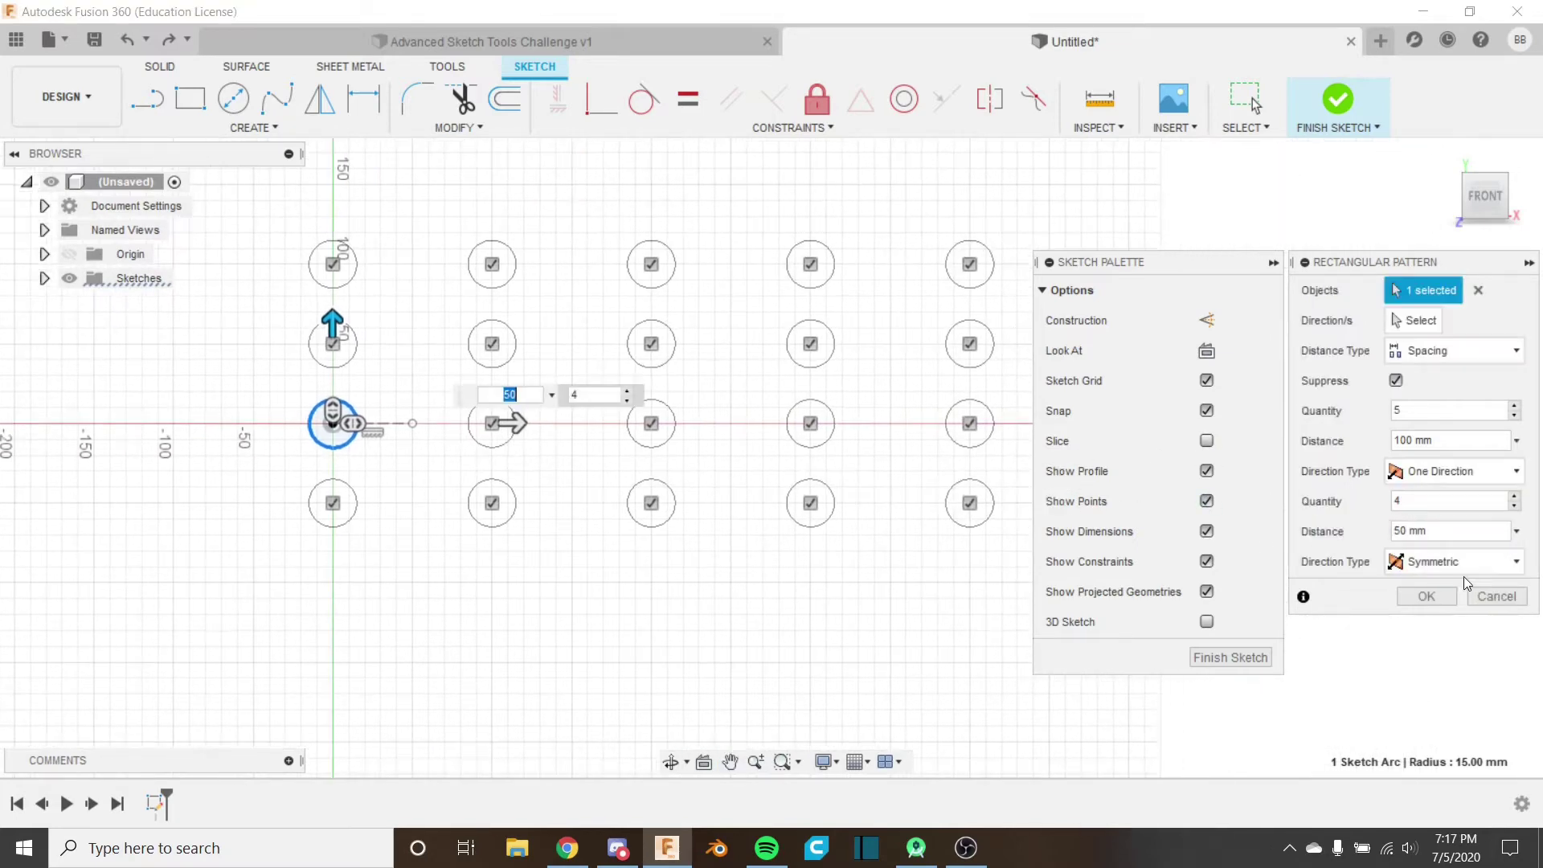
left_click(1422, 596)
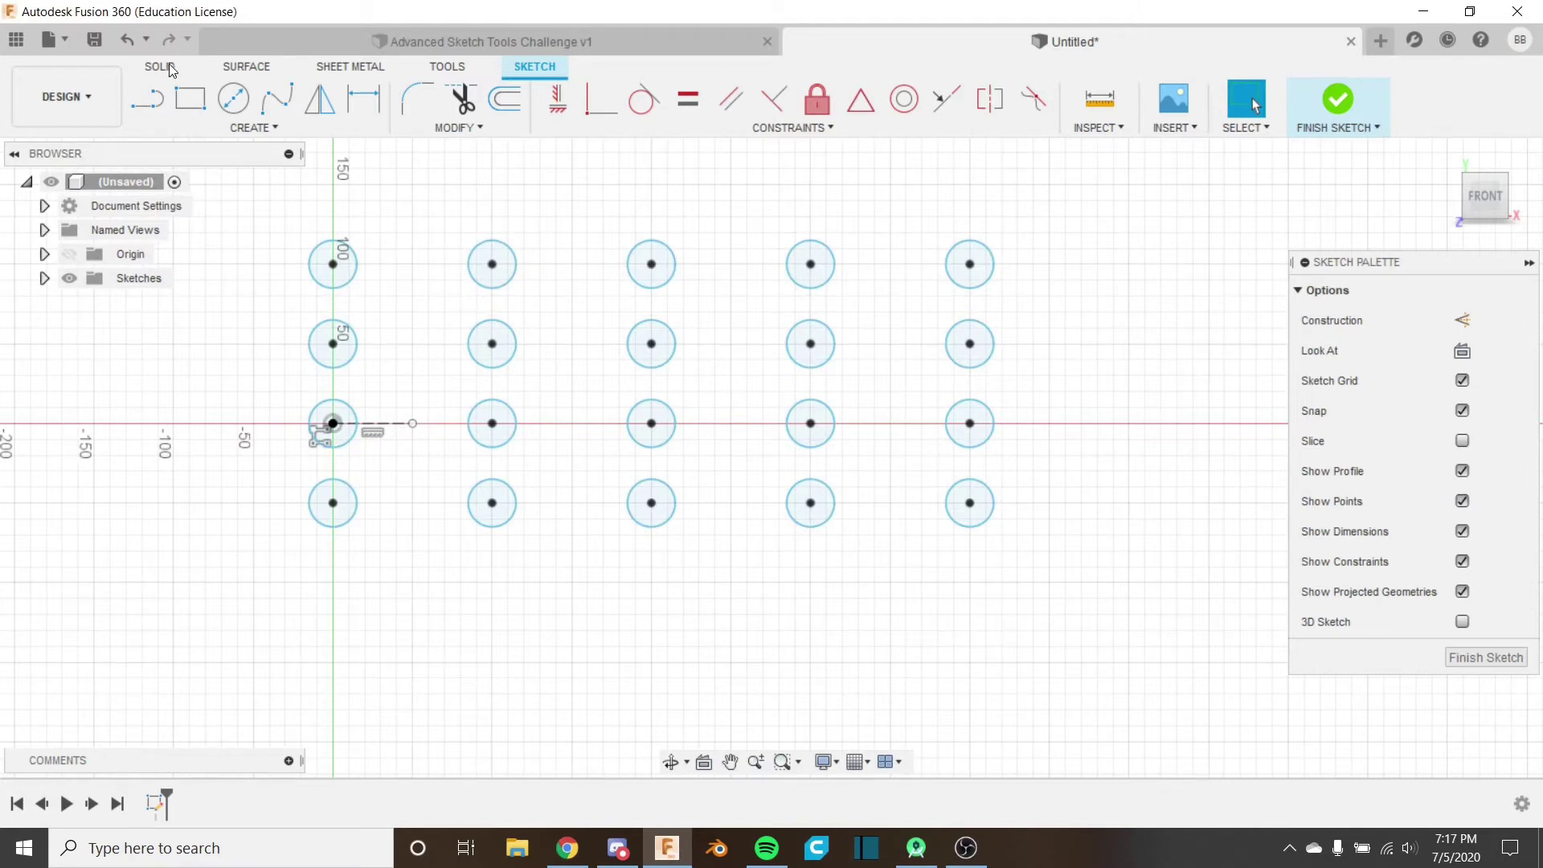
Step: Undo the rectangular pattern, the circle at the origin and its construction line to clear the sketch
left_click(127, 45)
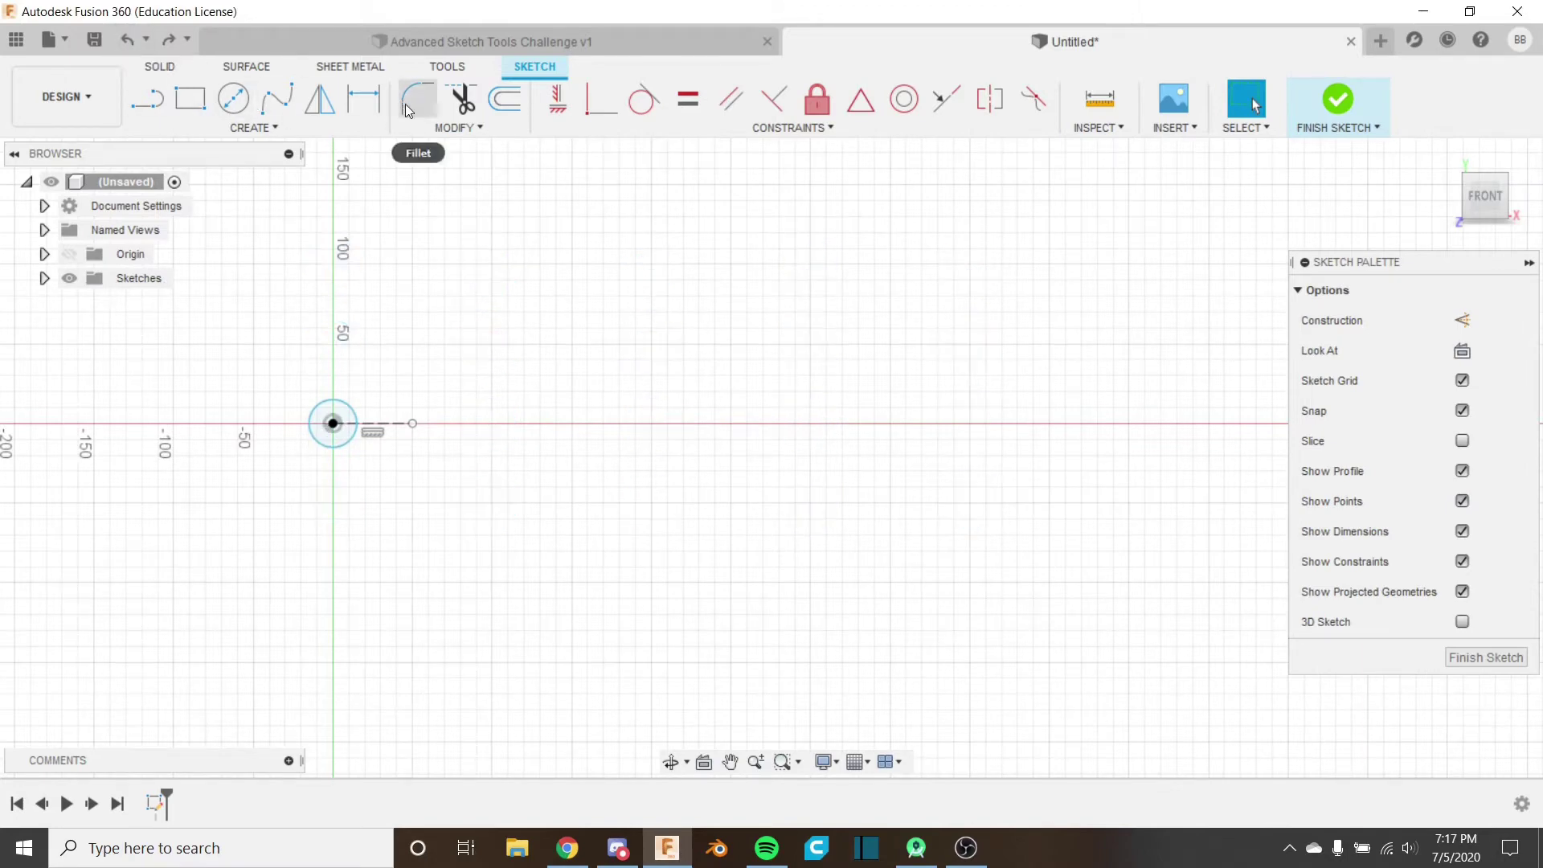
left_click(424, 128)
left_click(419, 134)
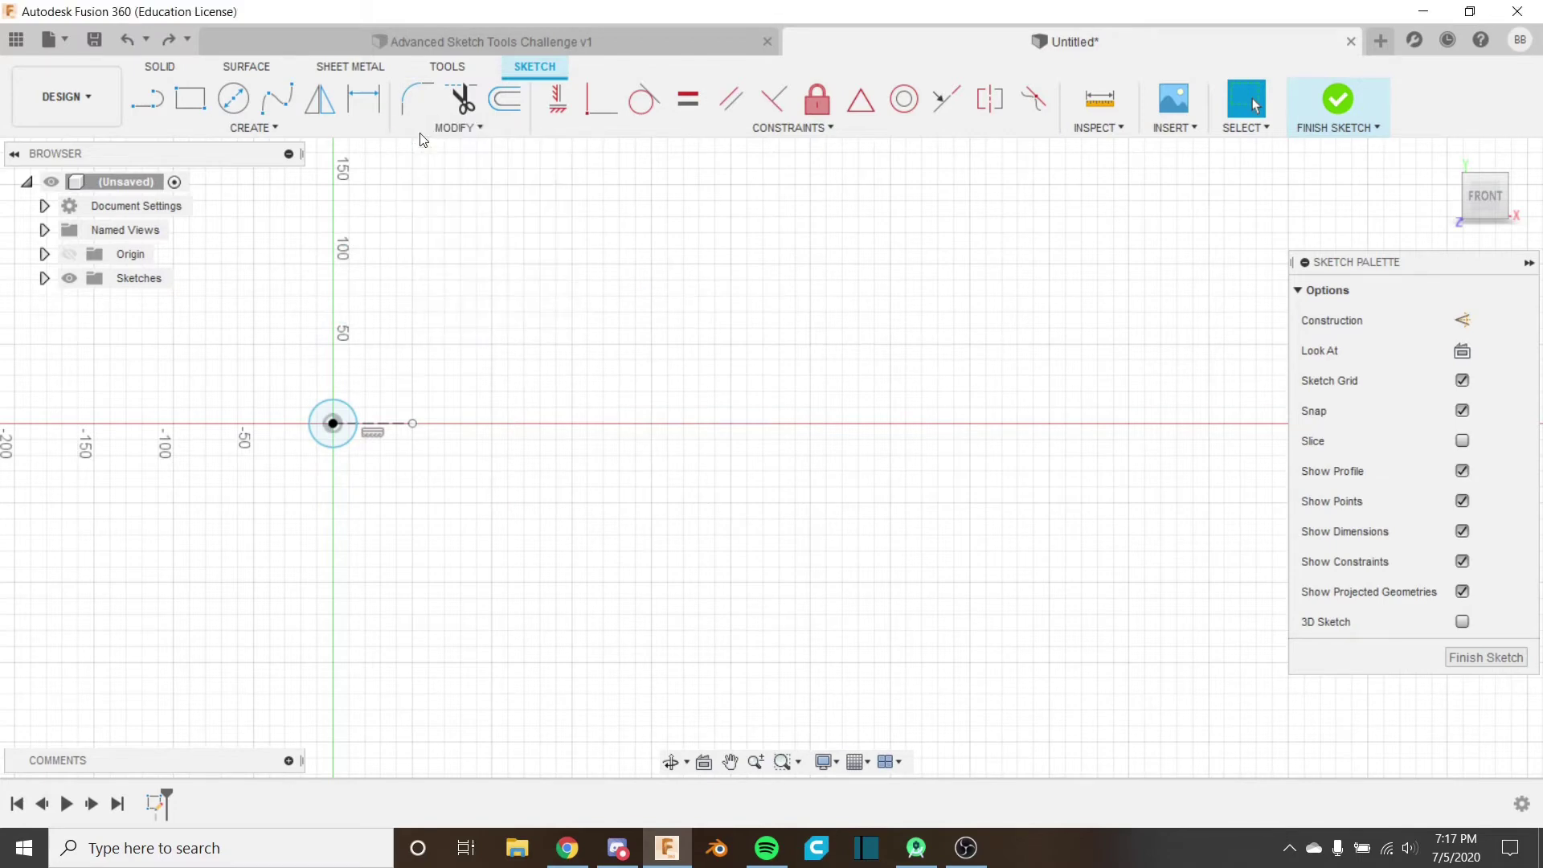
left_click(127, 43)
middle_click_drag(335, 423, 696, 455)
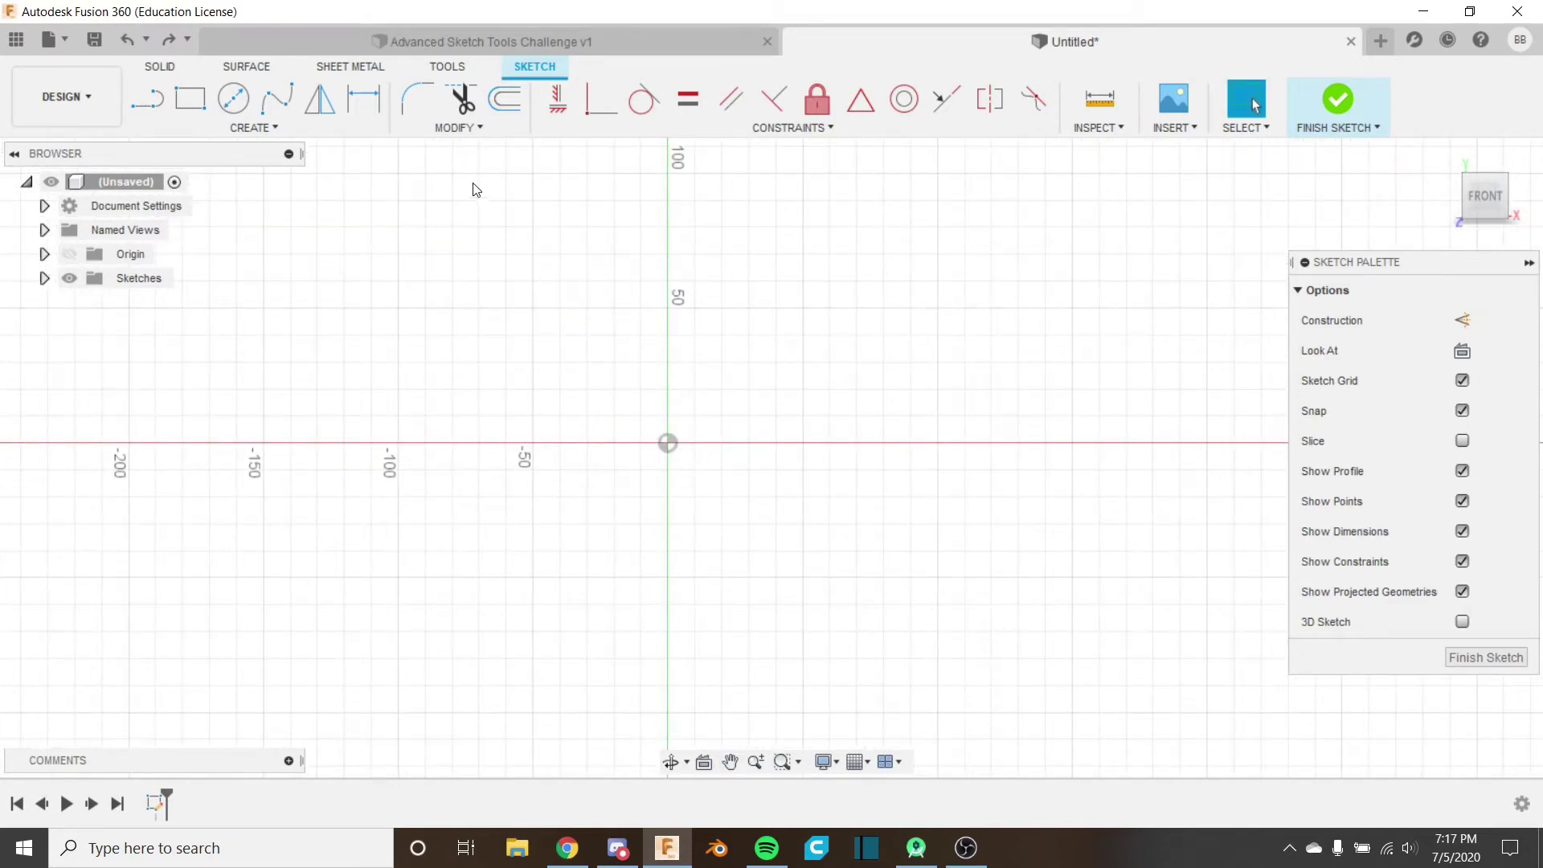
Step: Draw a center rectangle about 147 mm wide, centered on the sketch origin
left_click(231, 125)
mouse_move(265, 174)
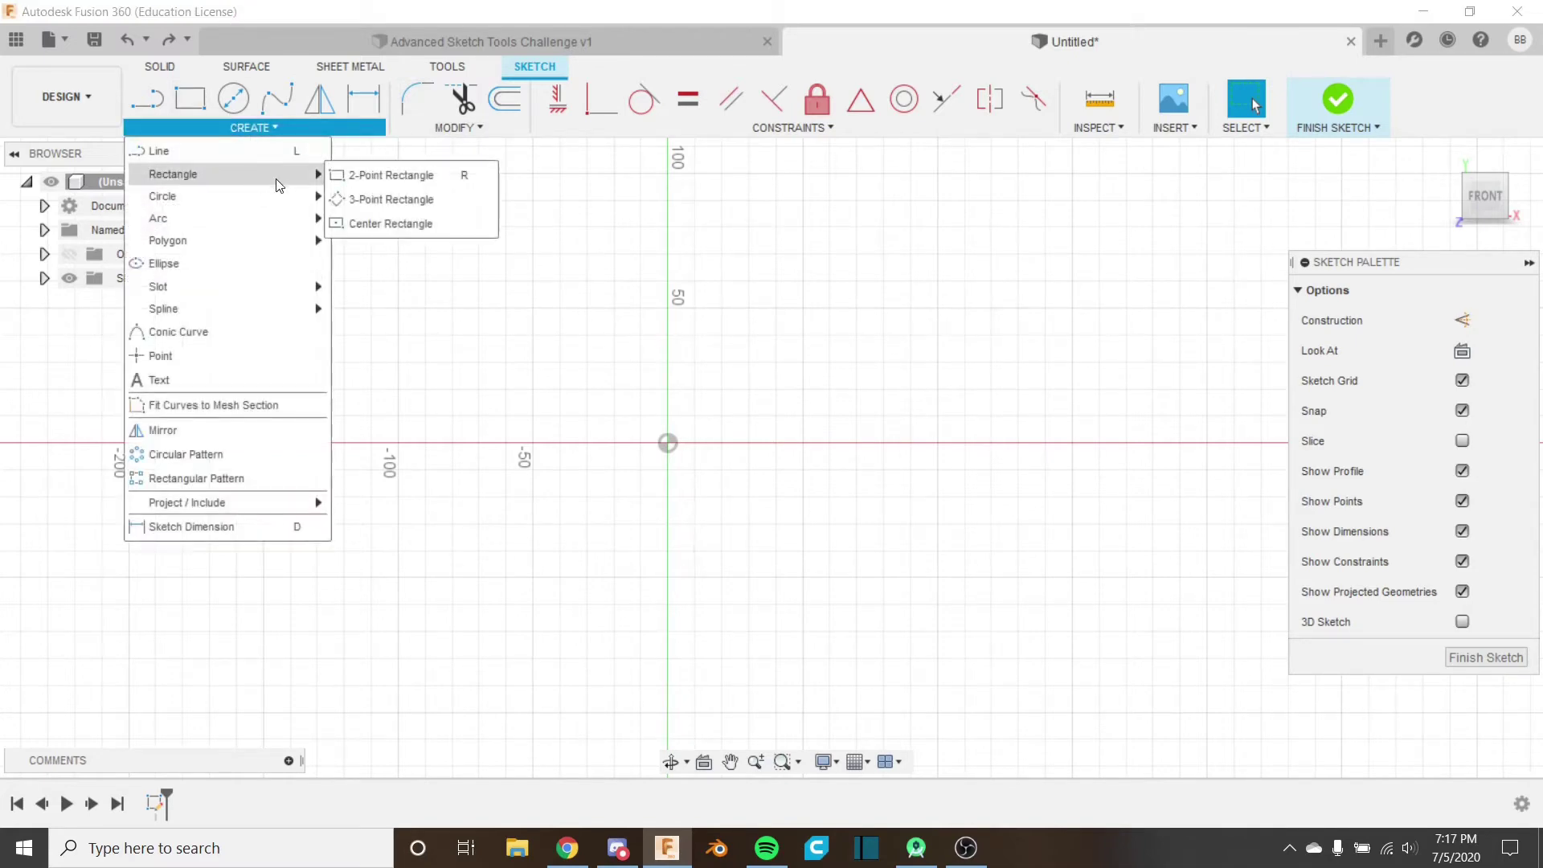
left_click(392, 227)
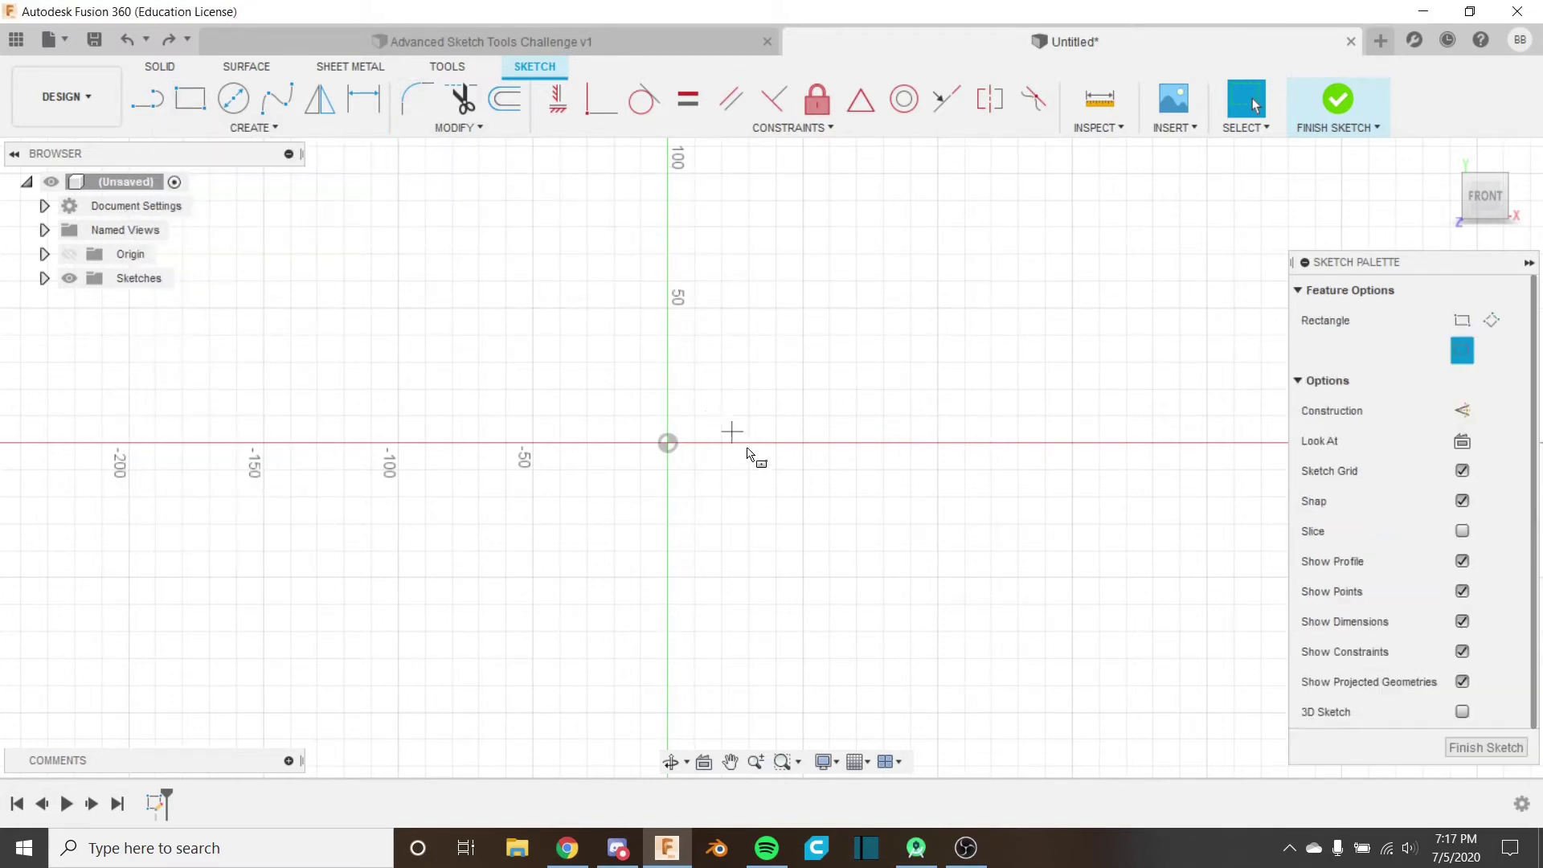
left_click(669, 443)
left_click(866, 364)
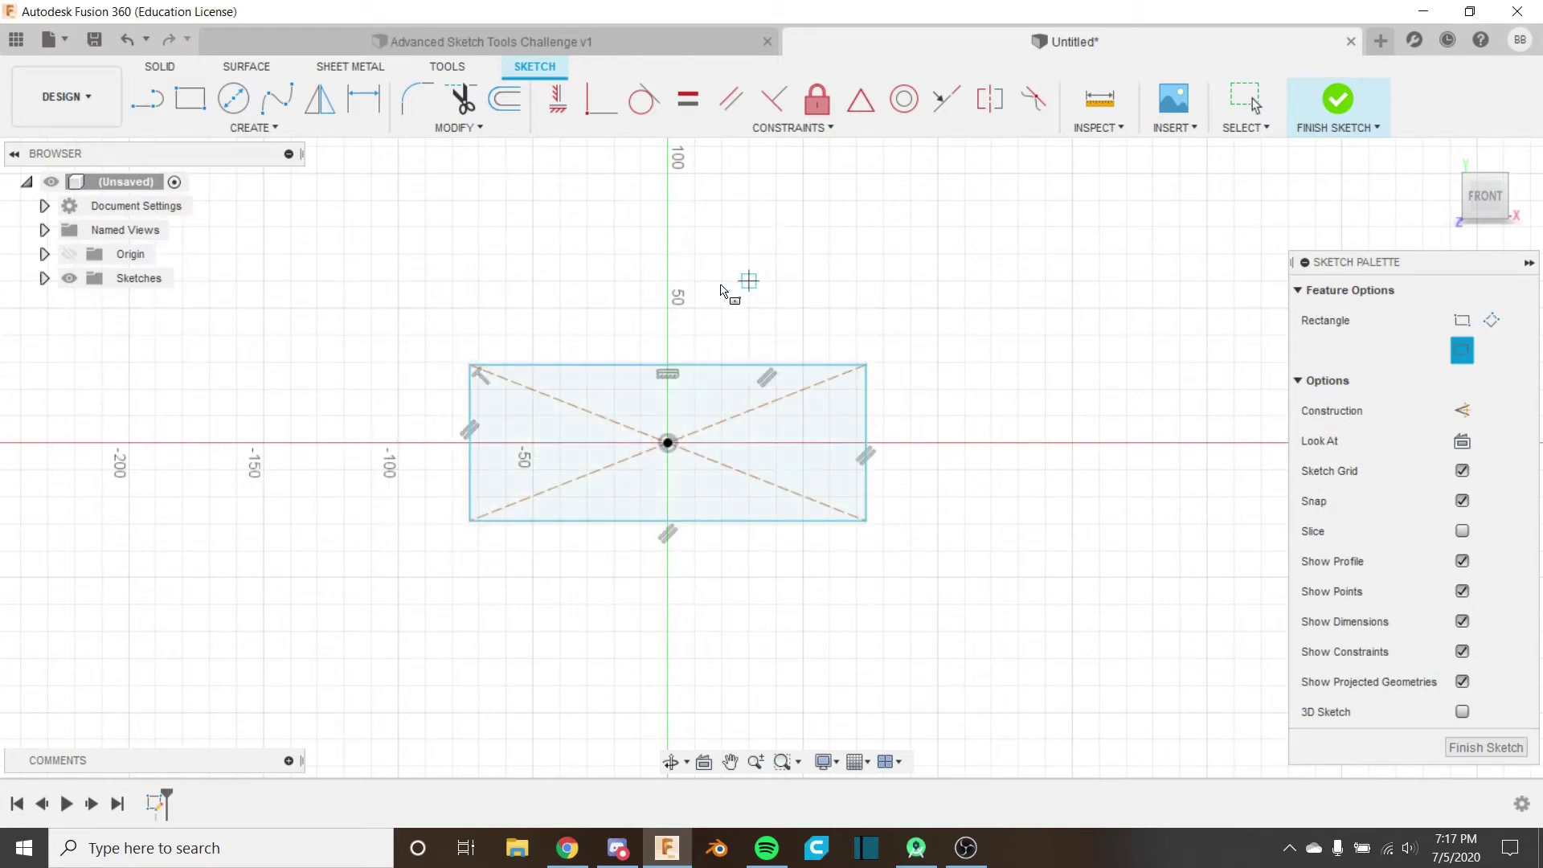
key("Escape")
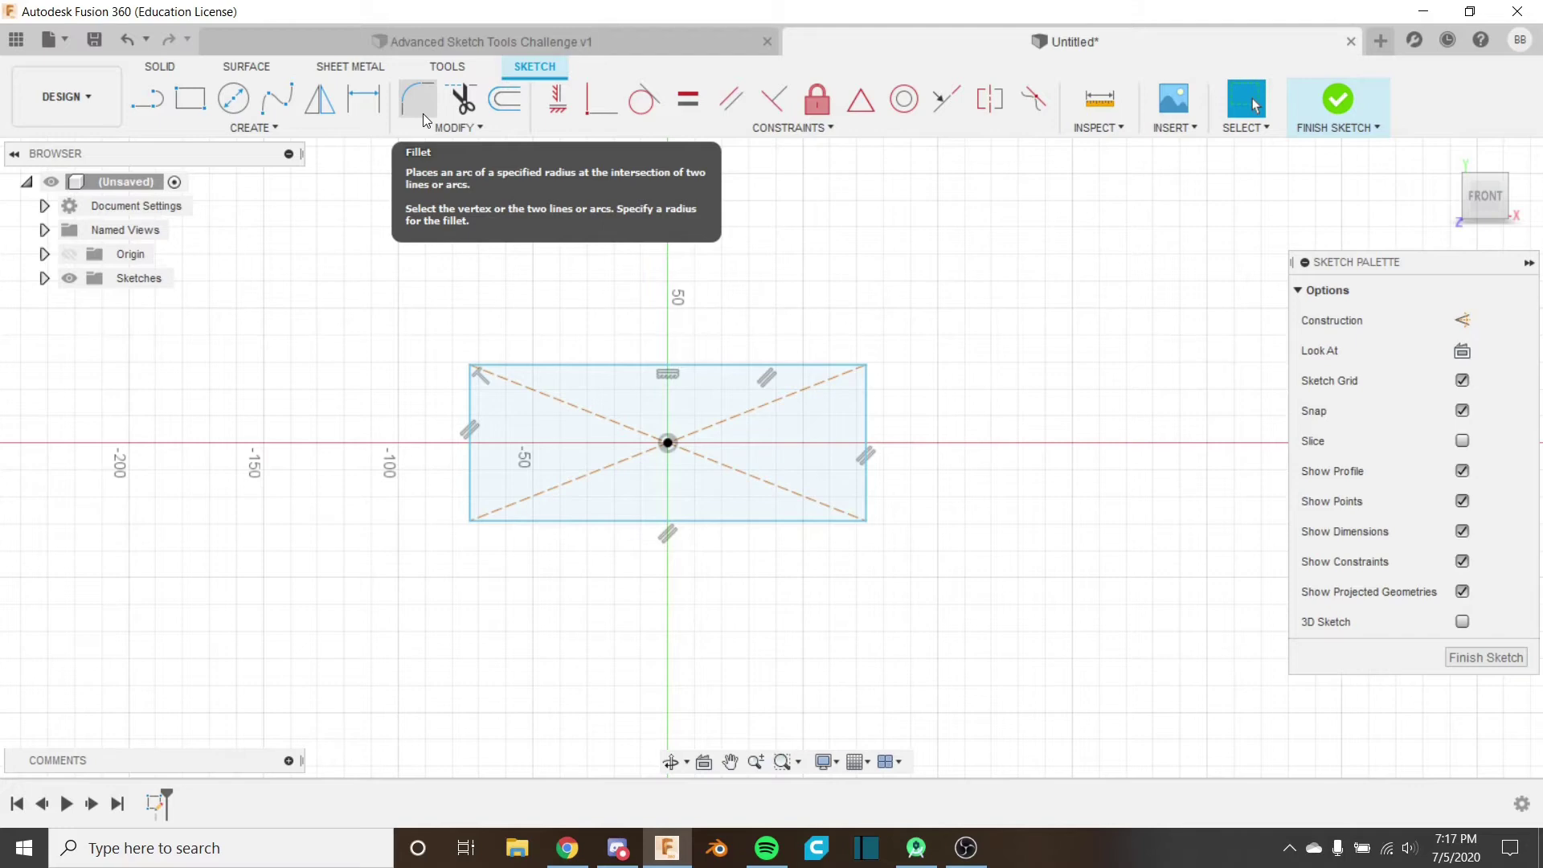
Step: Start a fillet between the rectangle's top and right edges and try a radius of 1 mm
left_click(423, 114)
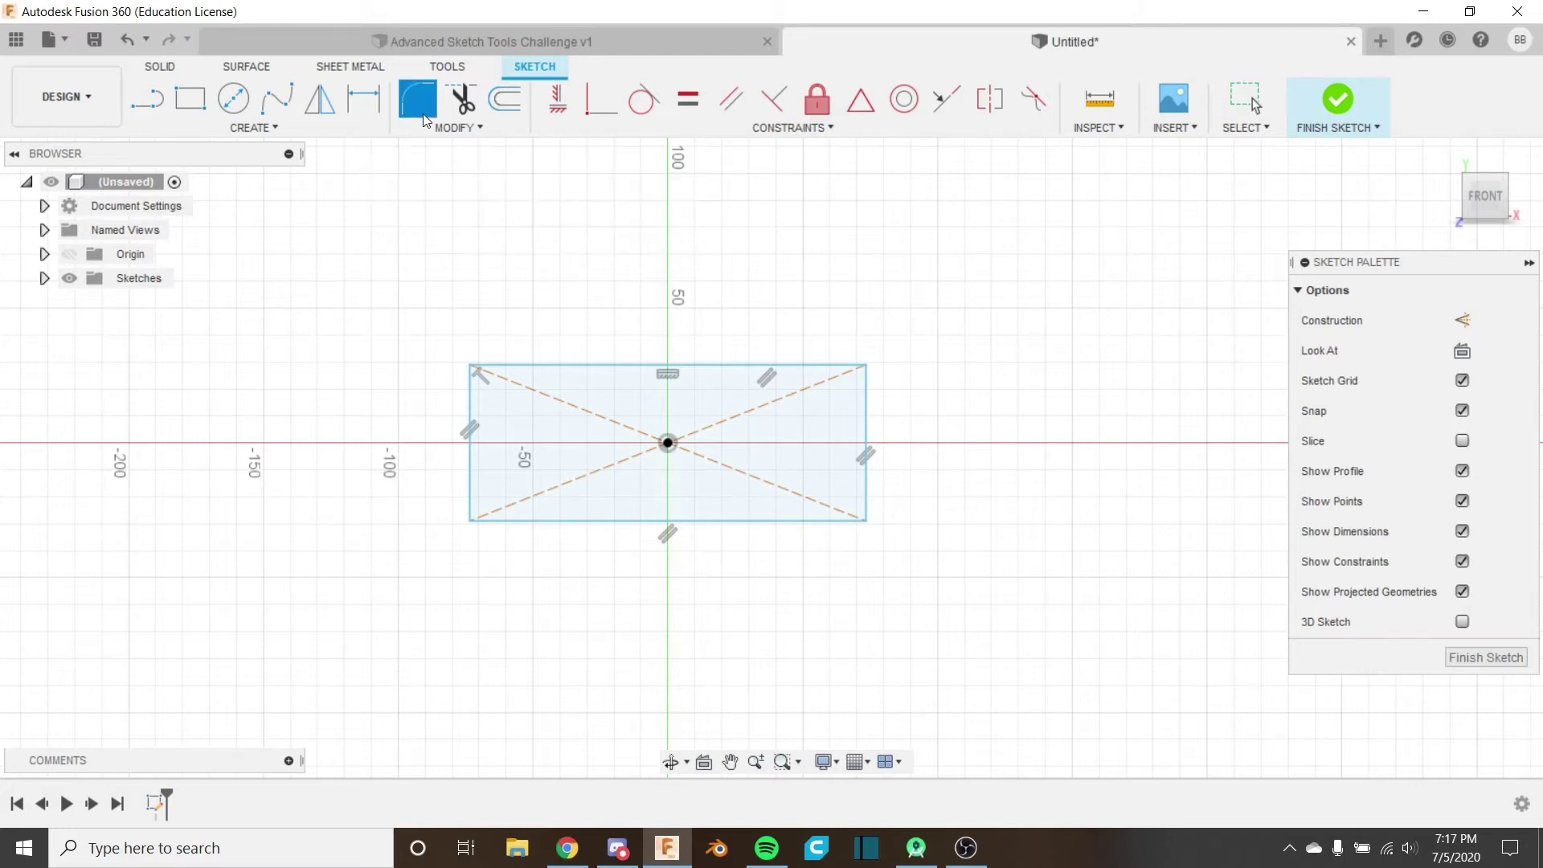
left_click(803, 374)
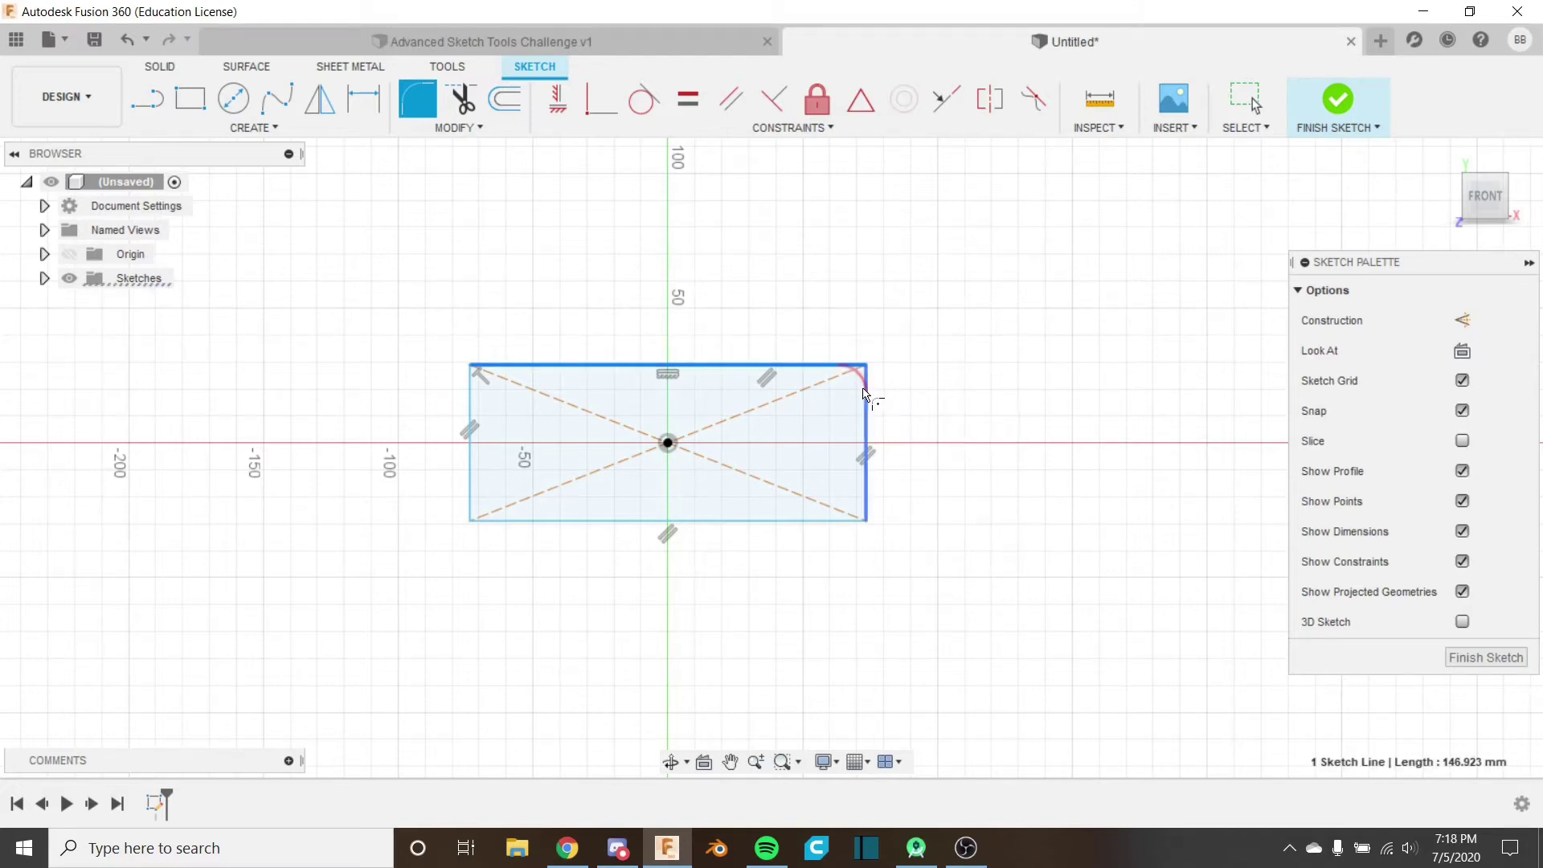
left_click(865, 394)
scroll(864, 390, "up", 5)
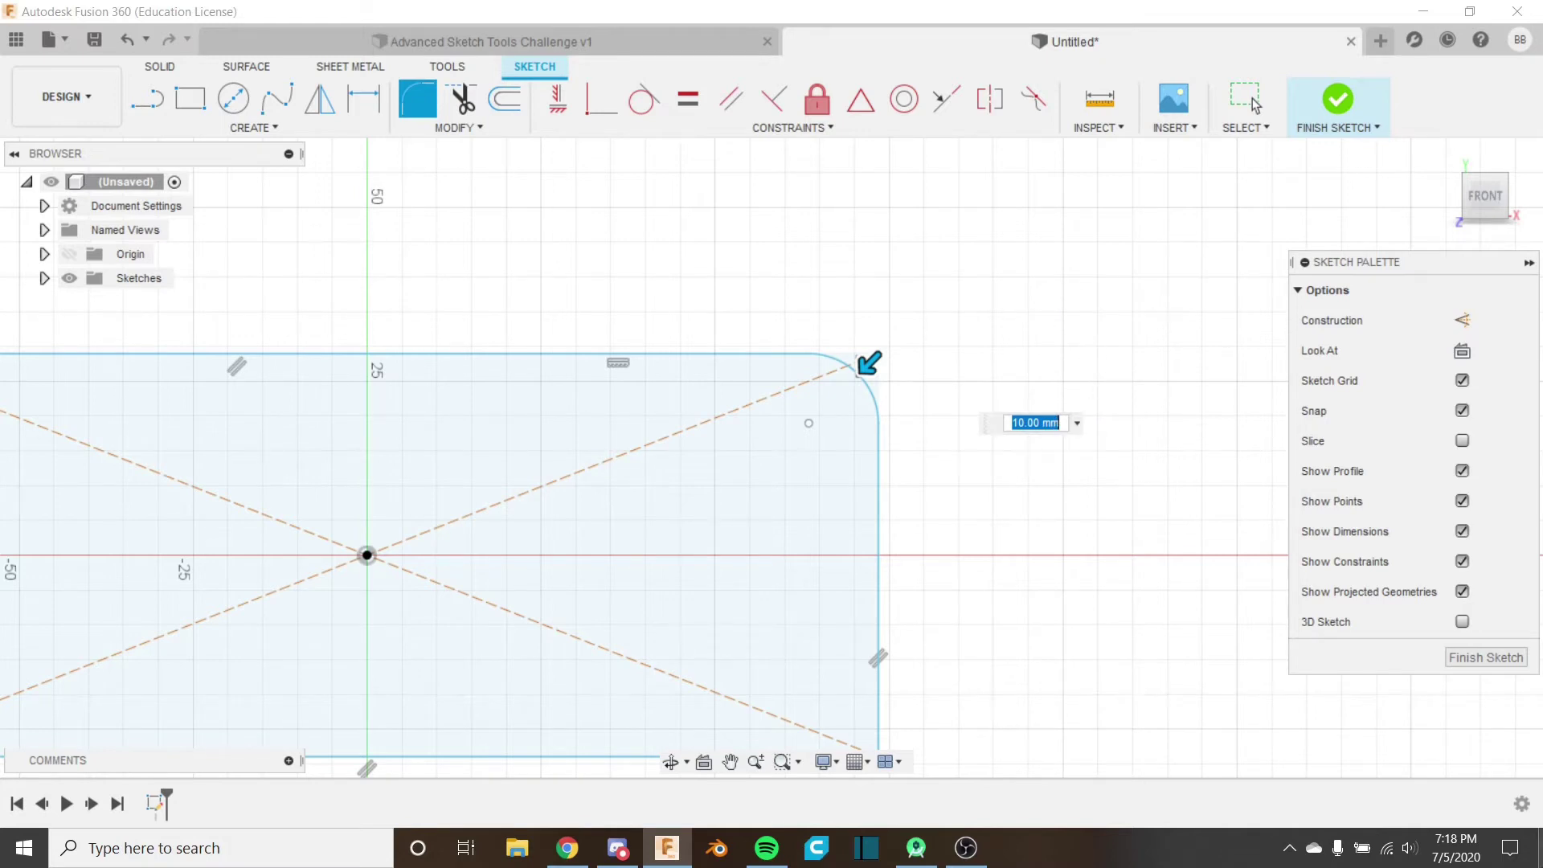
type("1")
scroll(894, 366, "up", 3)
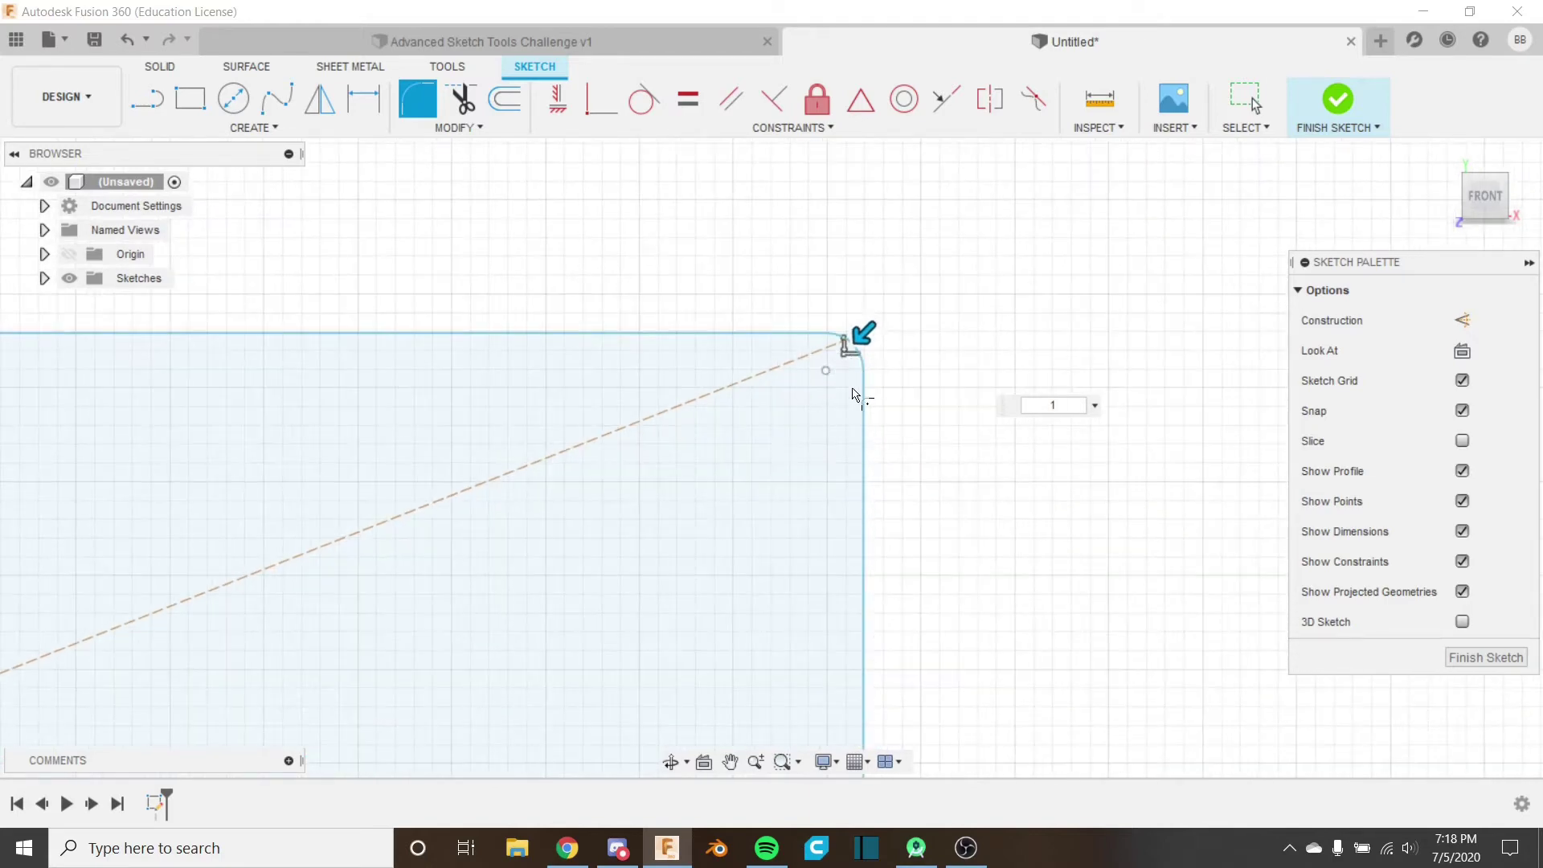
scroll(914, 466, "down", 5)
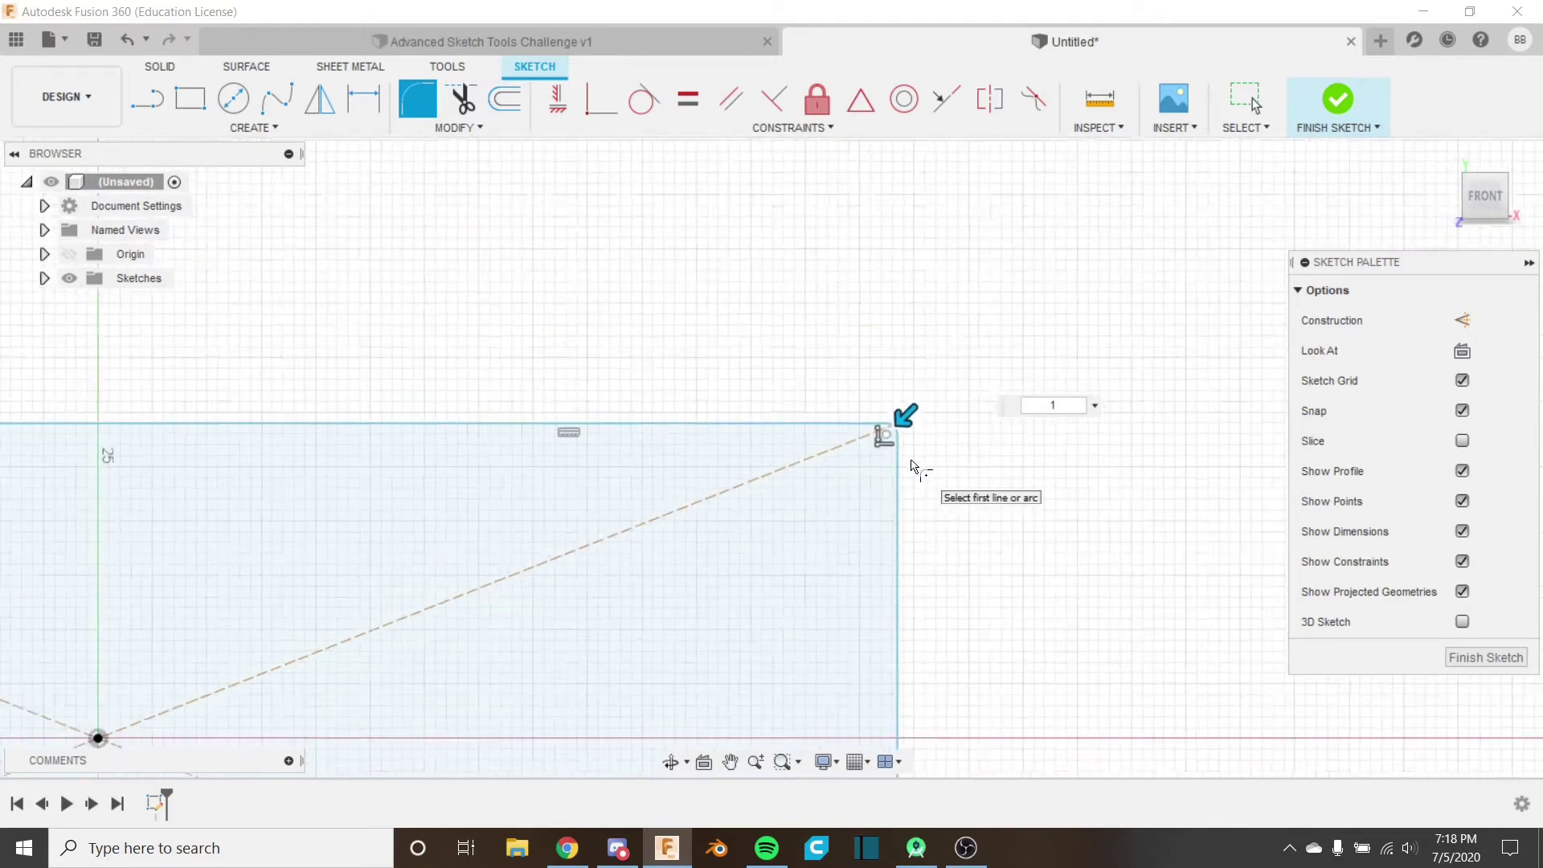
Step: Set the radius of the rectangle's corner fillet to 10 mm and apply it
middle_click_drag(914, 466, 906, 402)
scroll(909, 402, "down", 1)
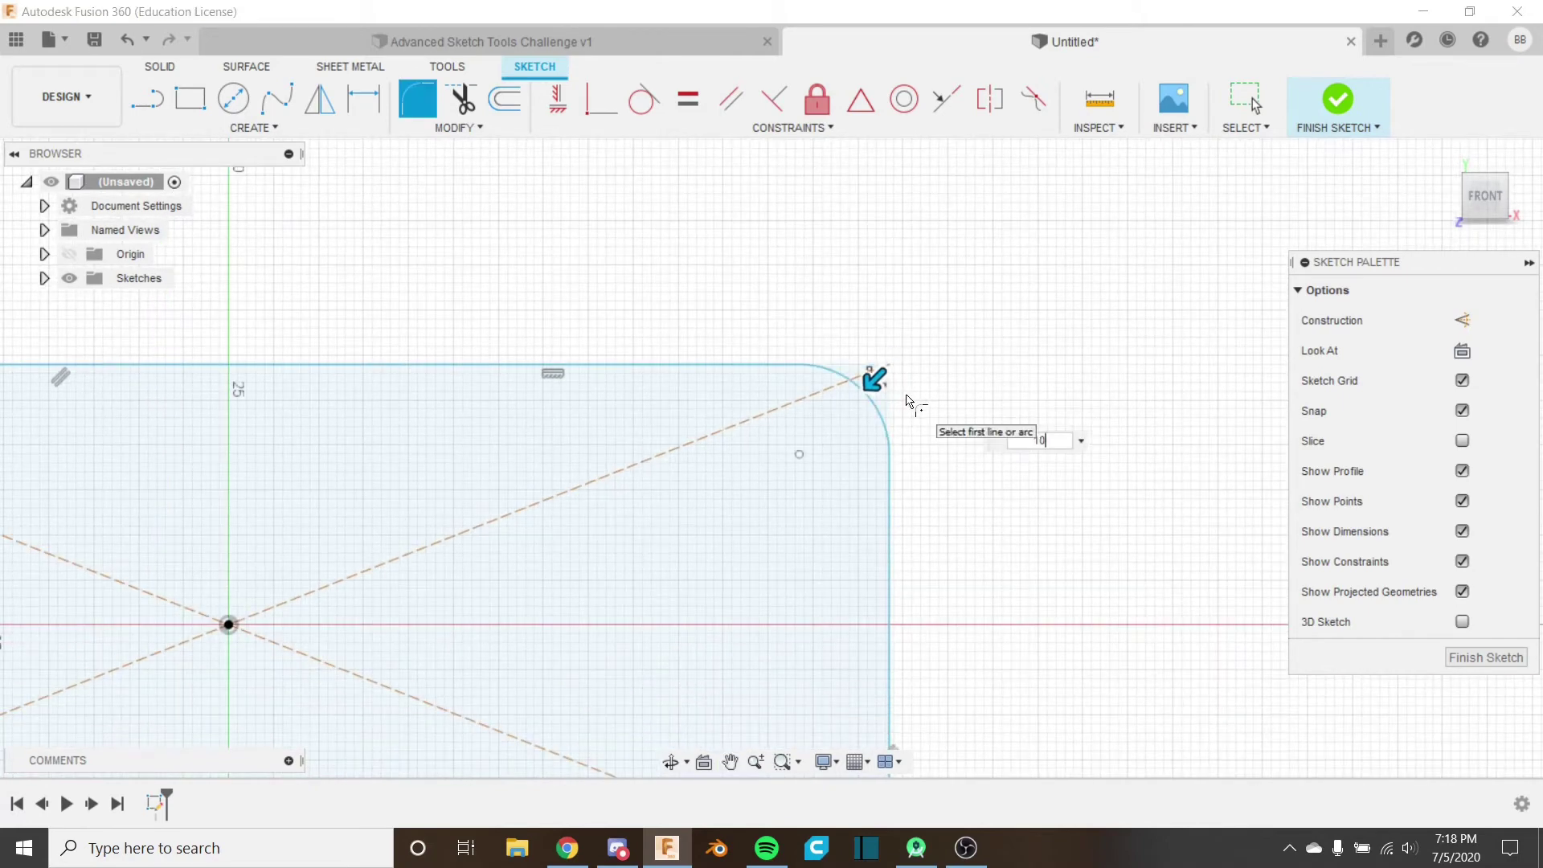
key("Return")
scroll(866, 395, "down", 5)
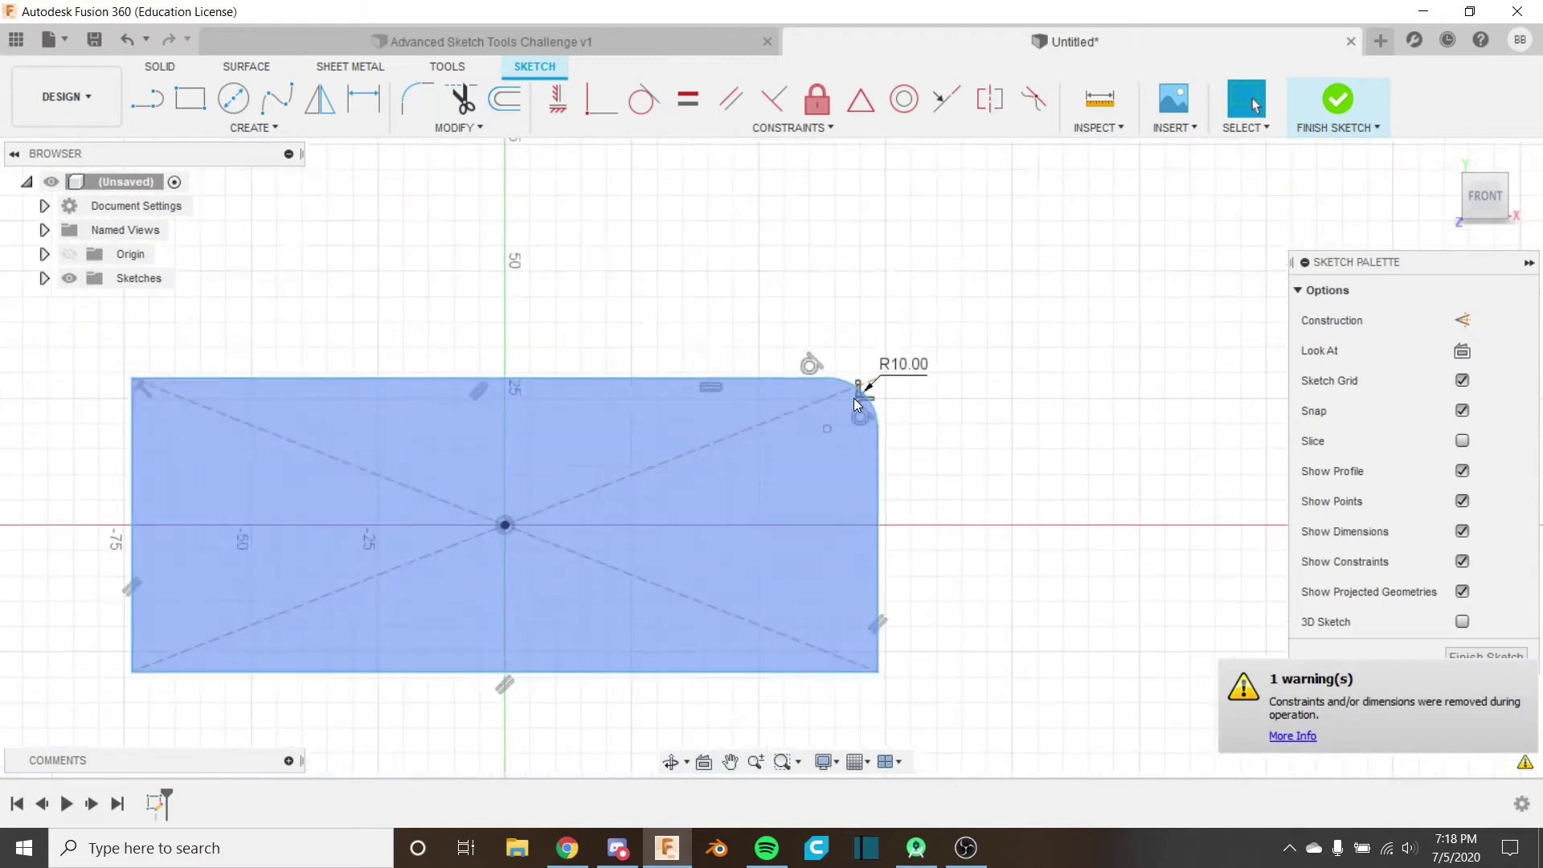
middle_click_drag(887, 463, 908, 423)
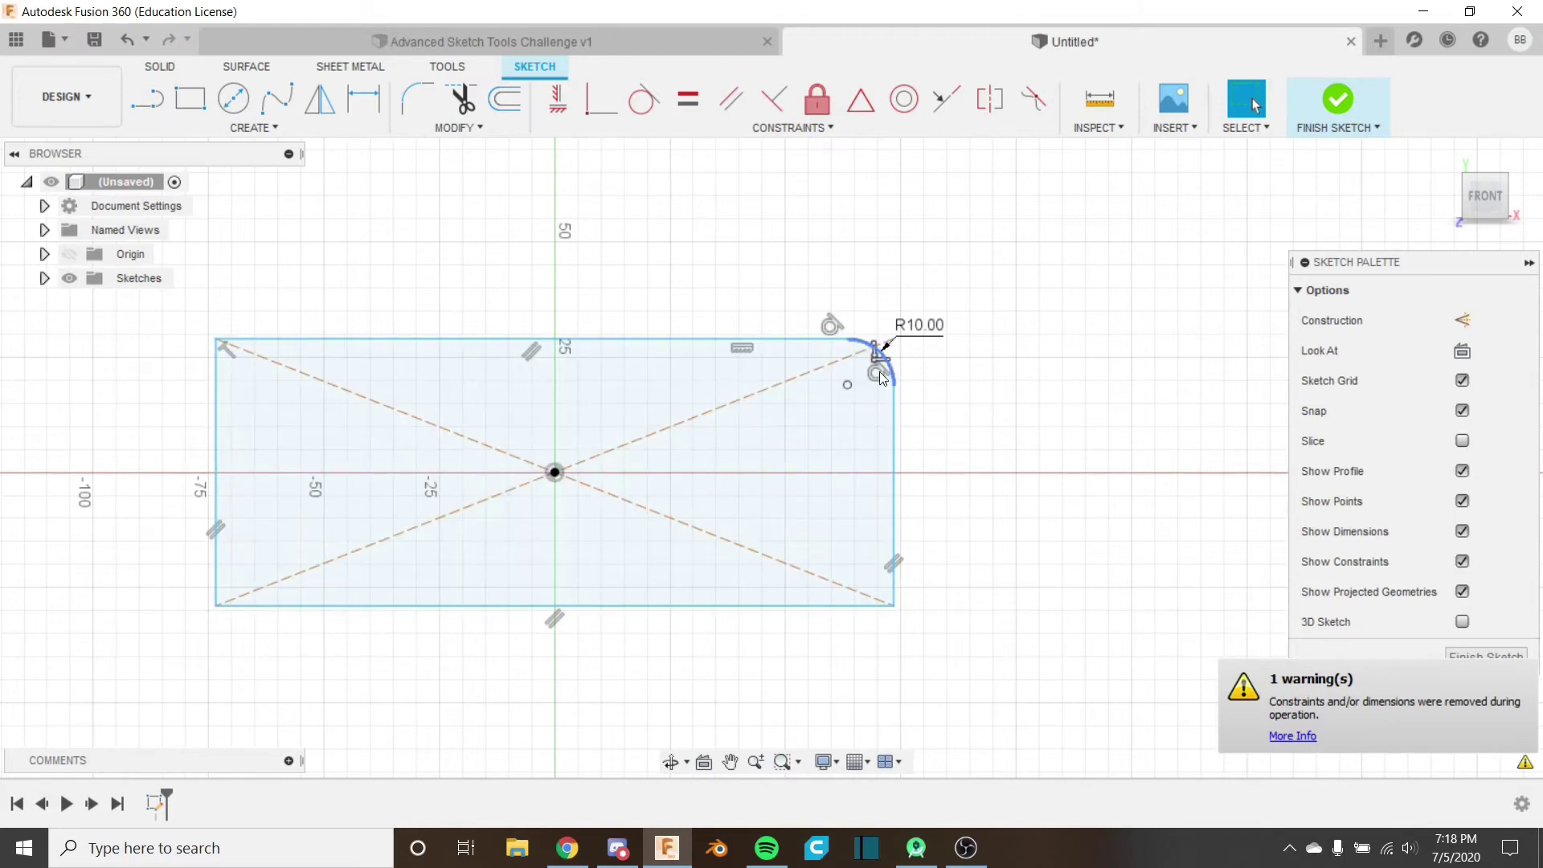
Step: Draw a center-diameter circle with its center on the horizontal axis, to the right of the filleted rectangle
scroll(677, 348, "down", 4)
middle_click_drag(777, 358, 574, 354)
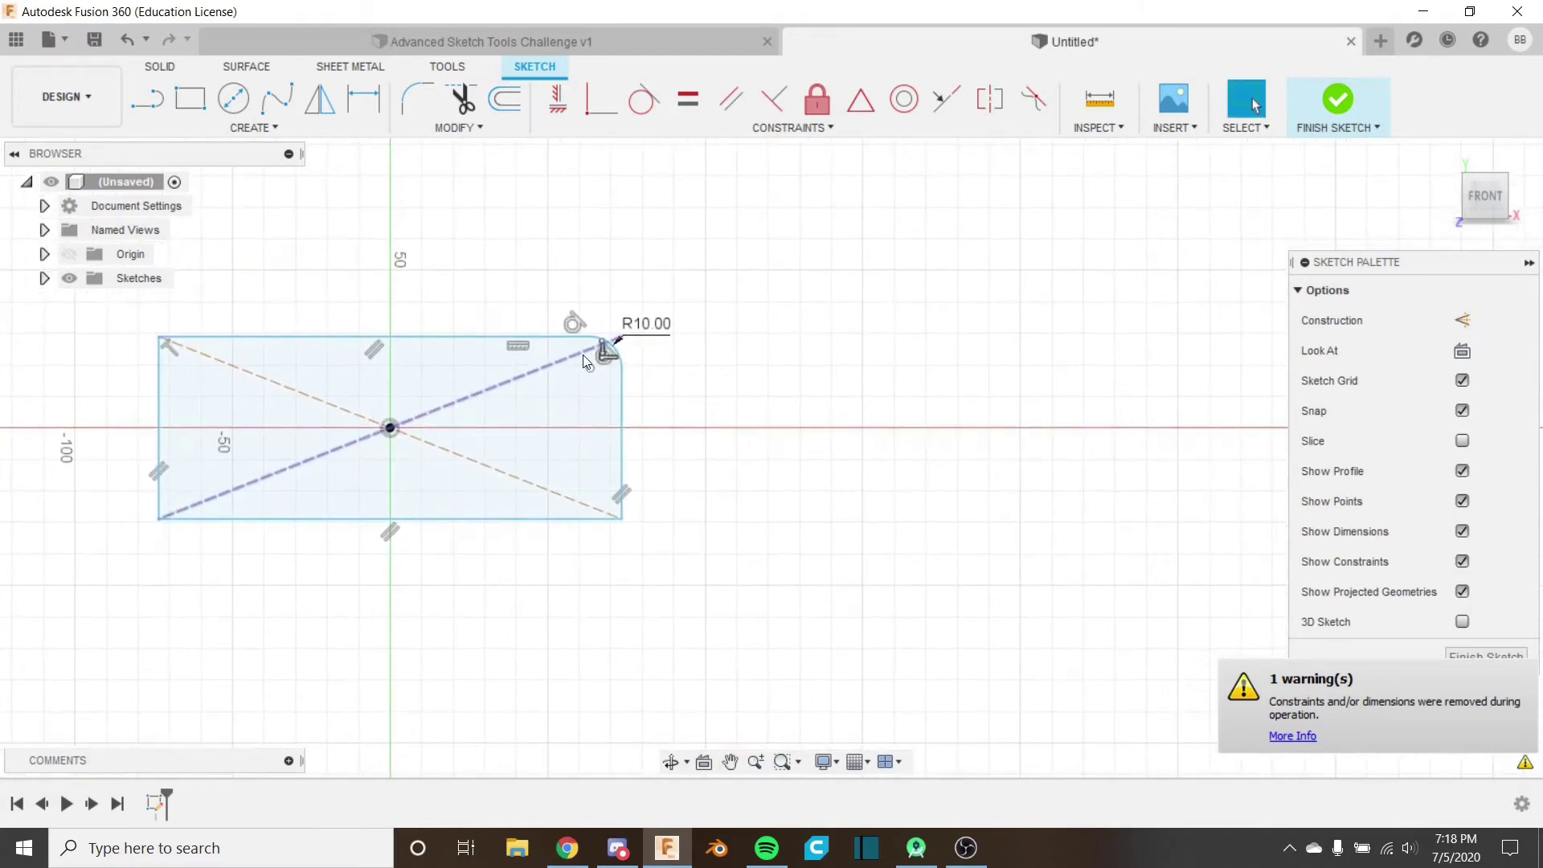
left_click(235, 99)
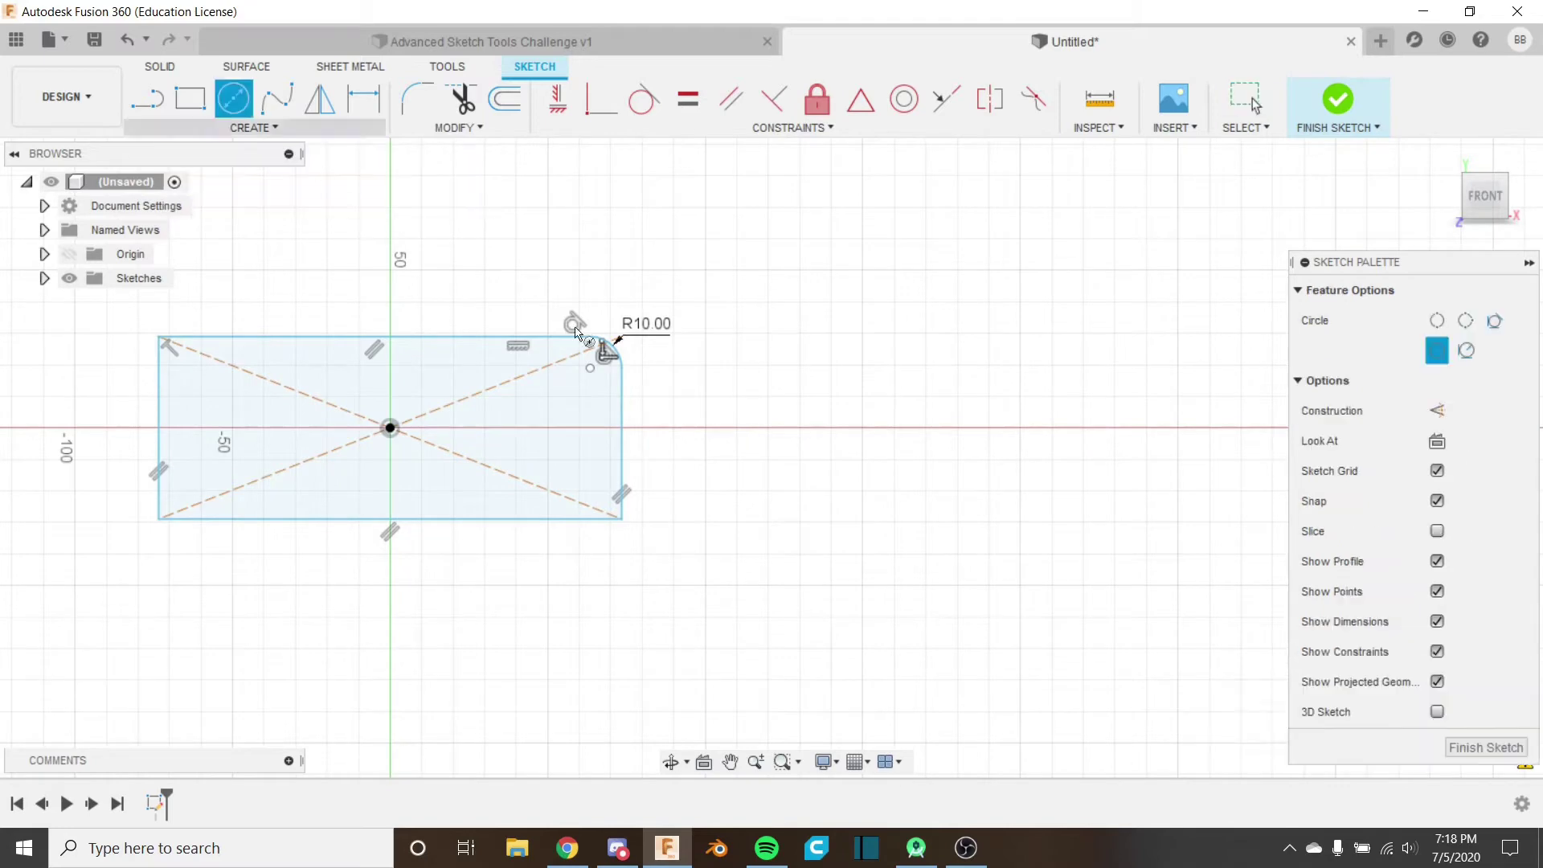
left_click(863, 427)
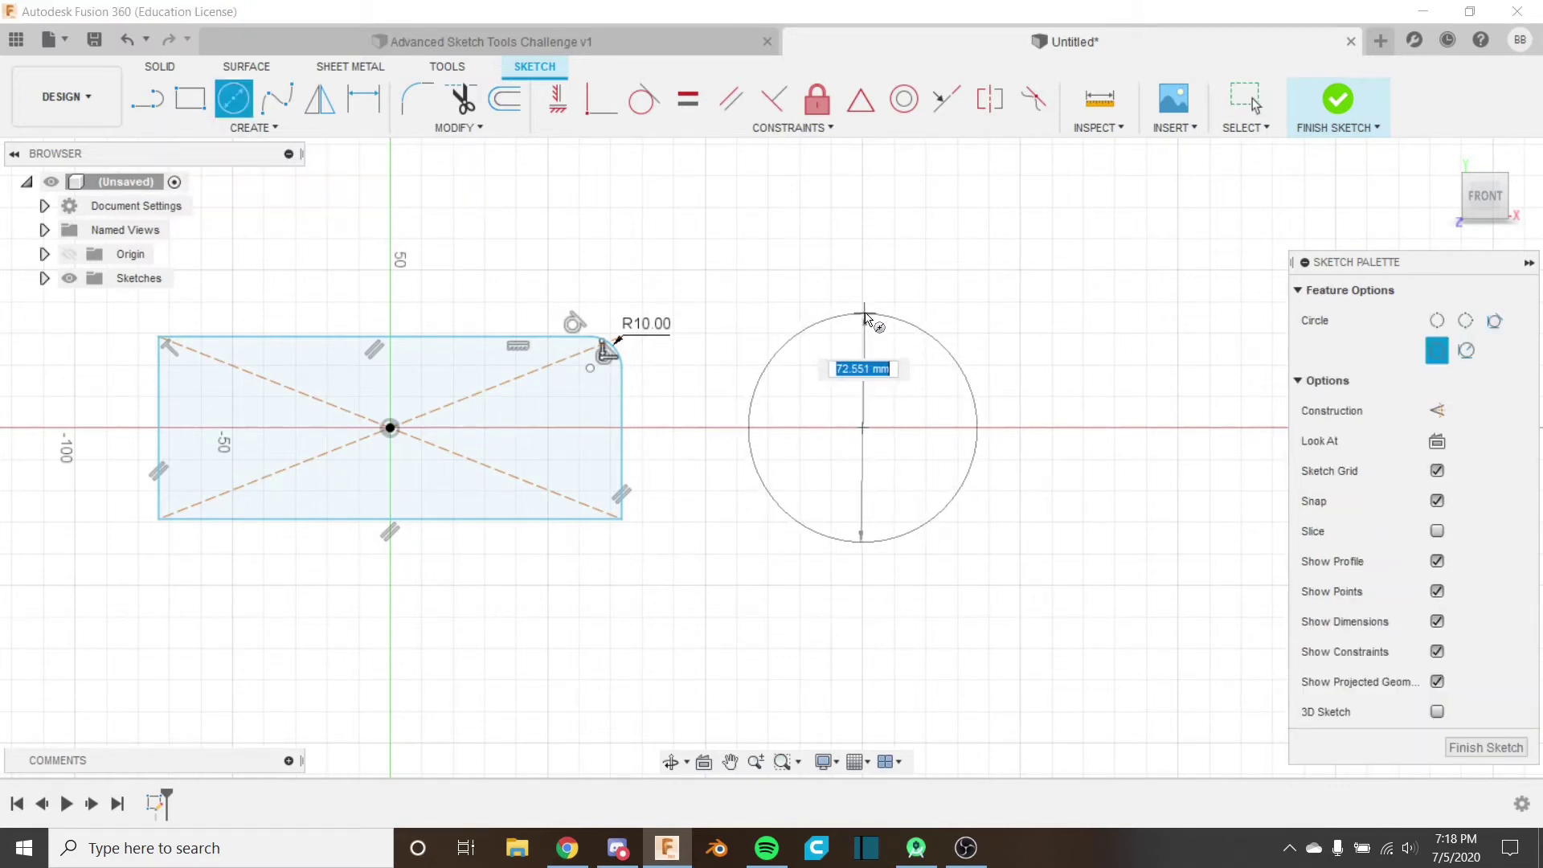
left_click(863, 332)
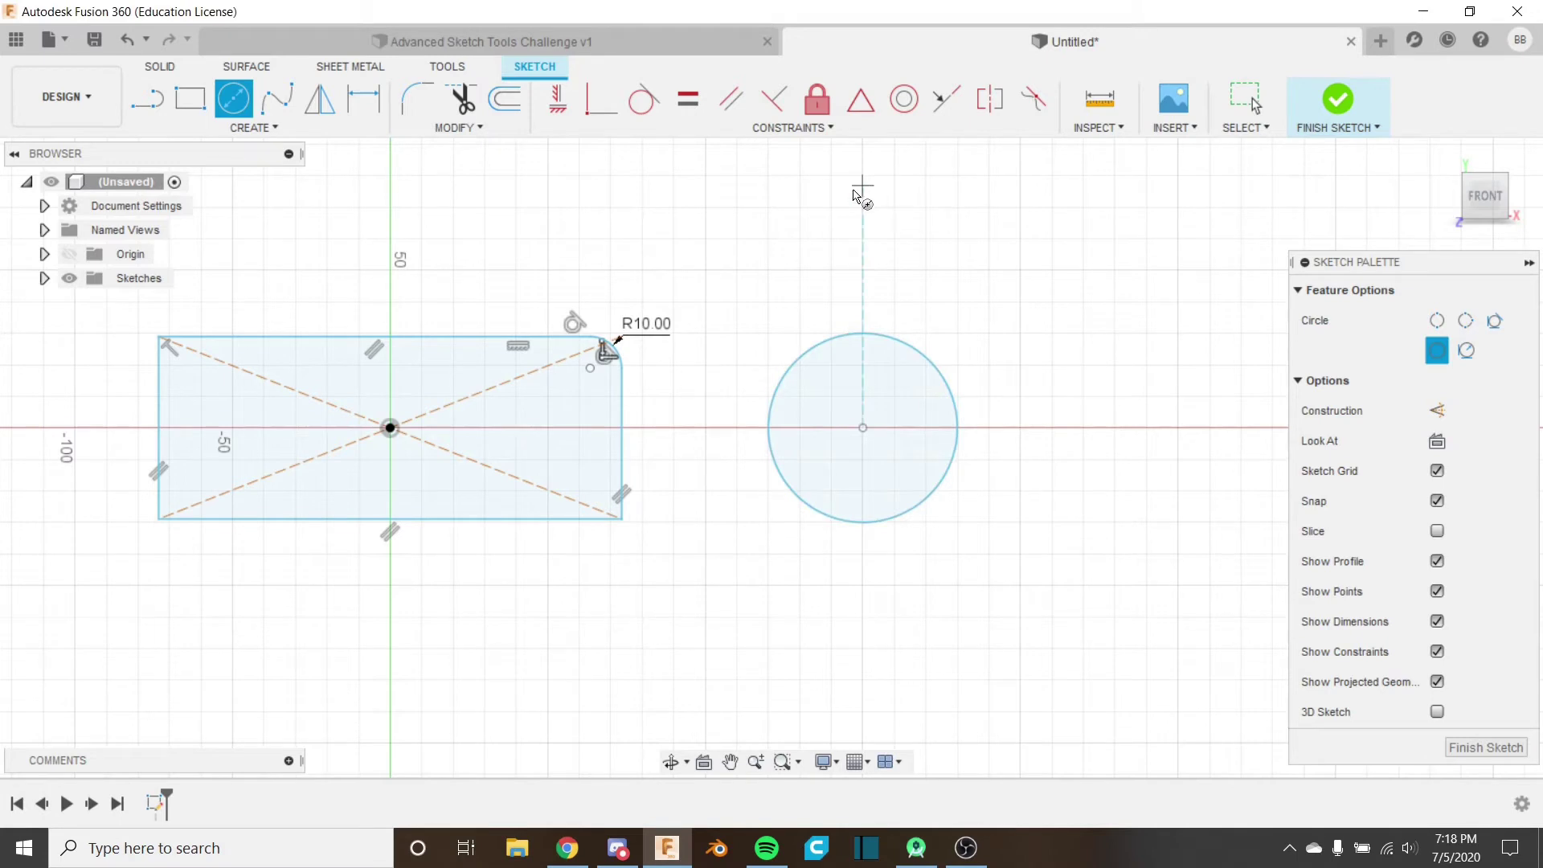
key("Escape")
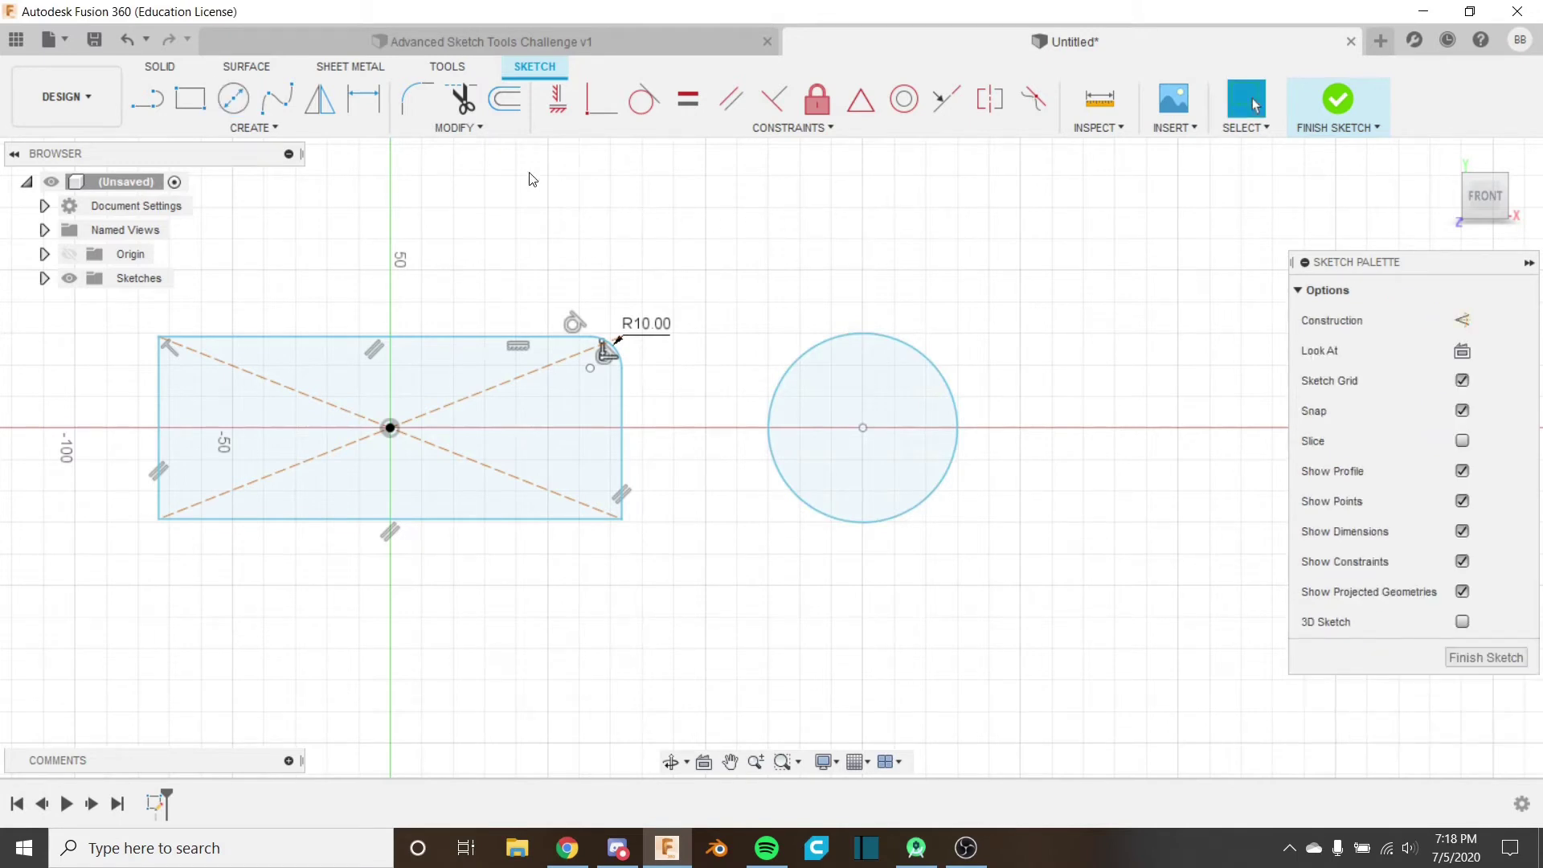
Step: Draw a horizontal line outward to the right from the upper-right part of the circle's edge
left_click(147, 98)
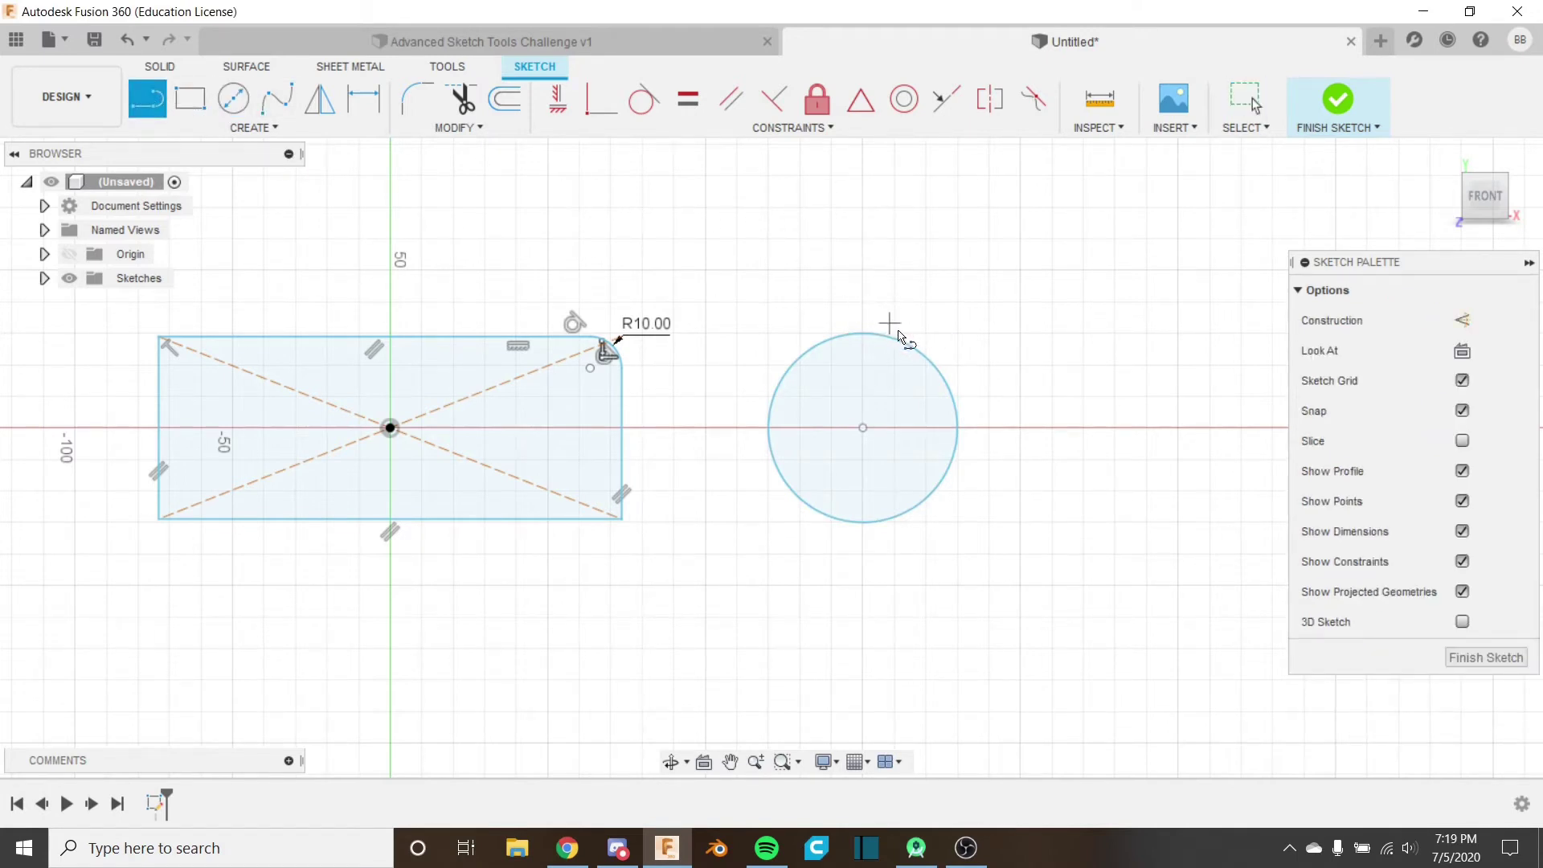
left_click(928, 359)
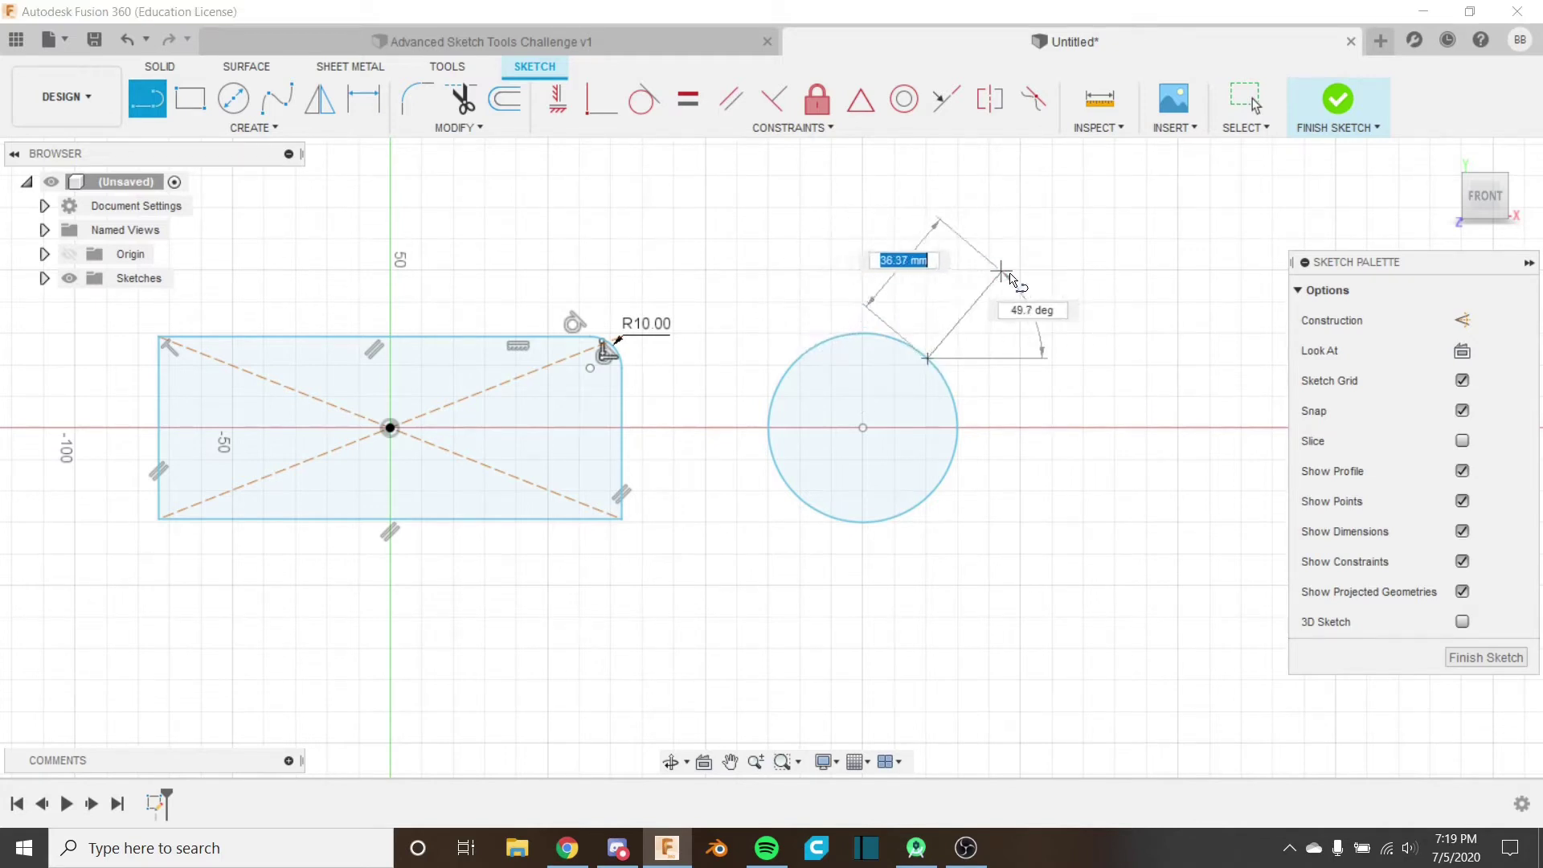
left_click(1108, 359)
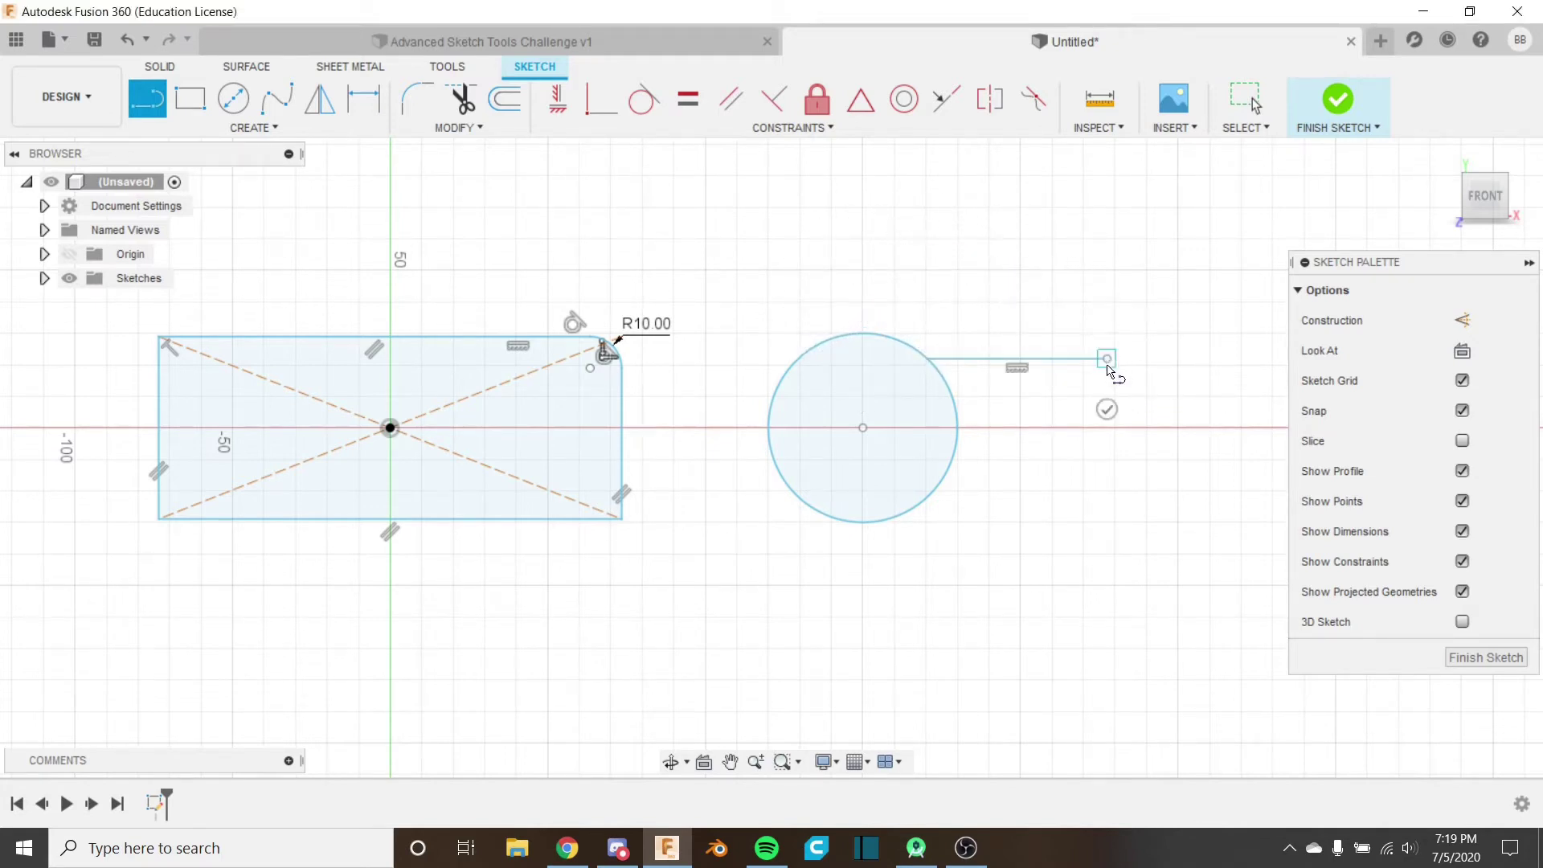
key("Escape")
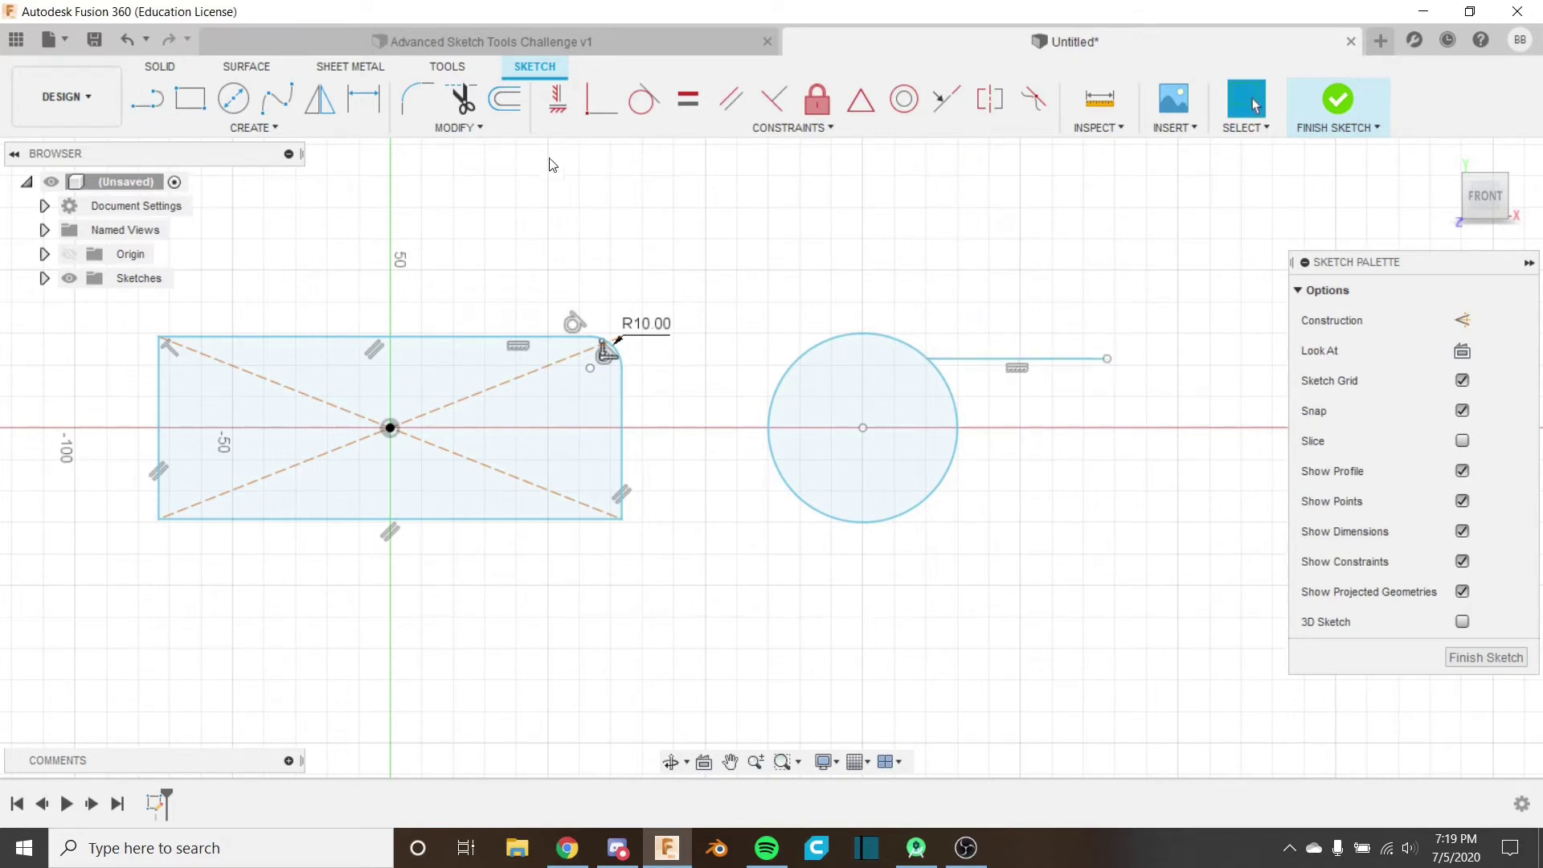
left_click(427, 100)
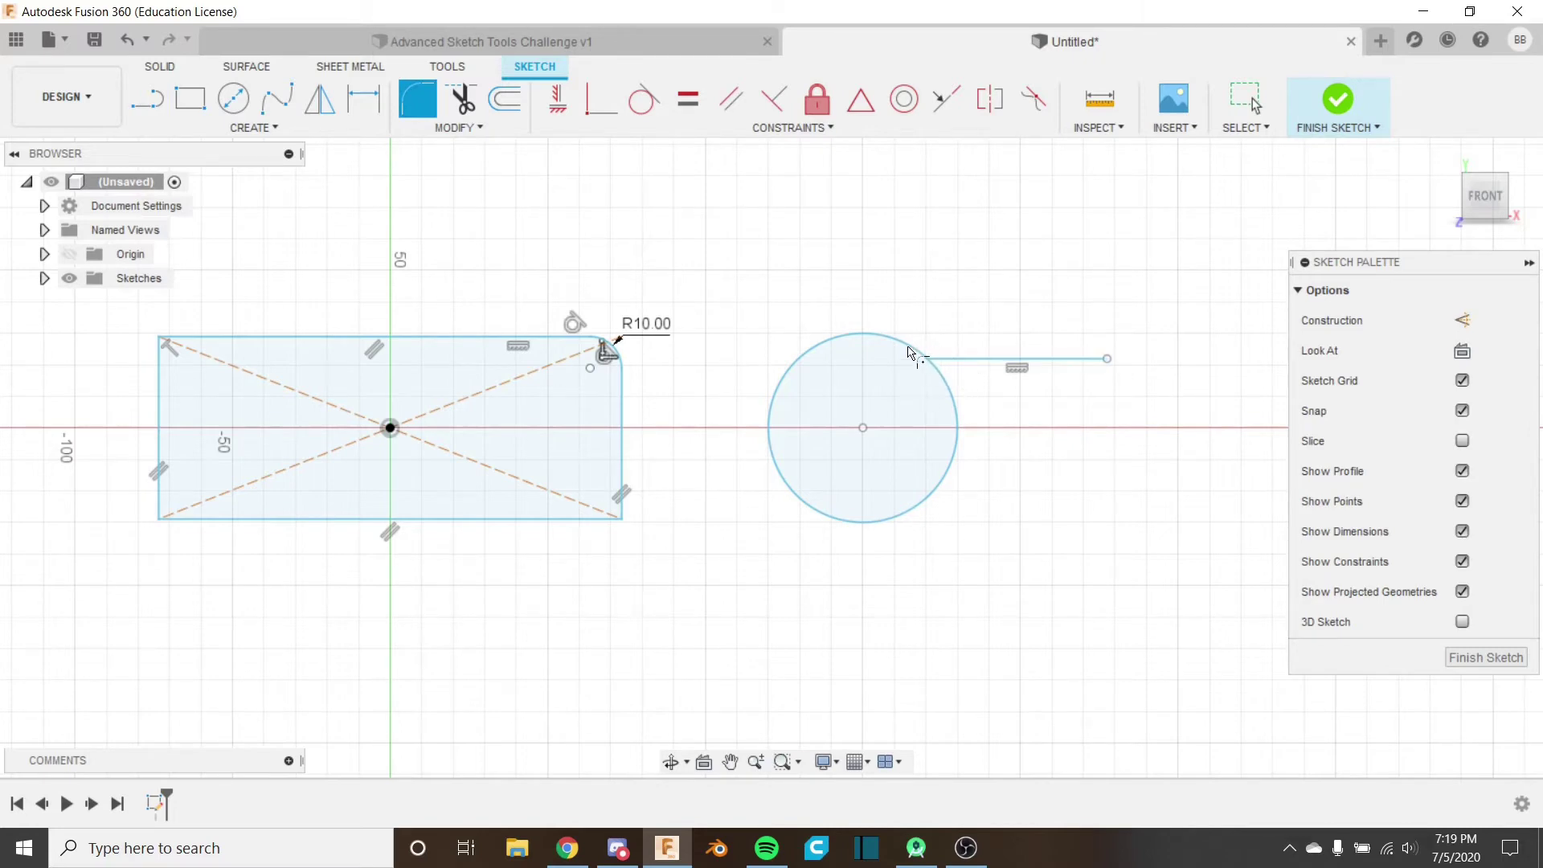
scroll(913, 362, "up", 3)
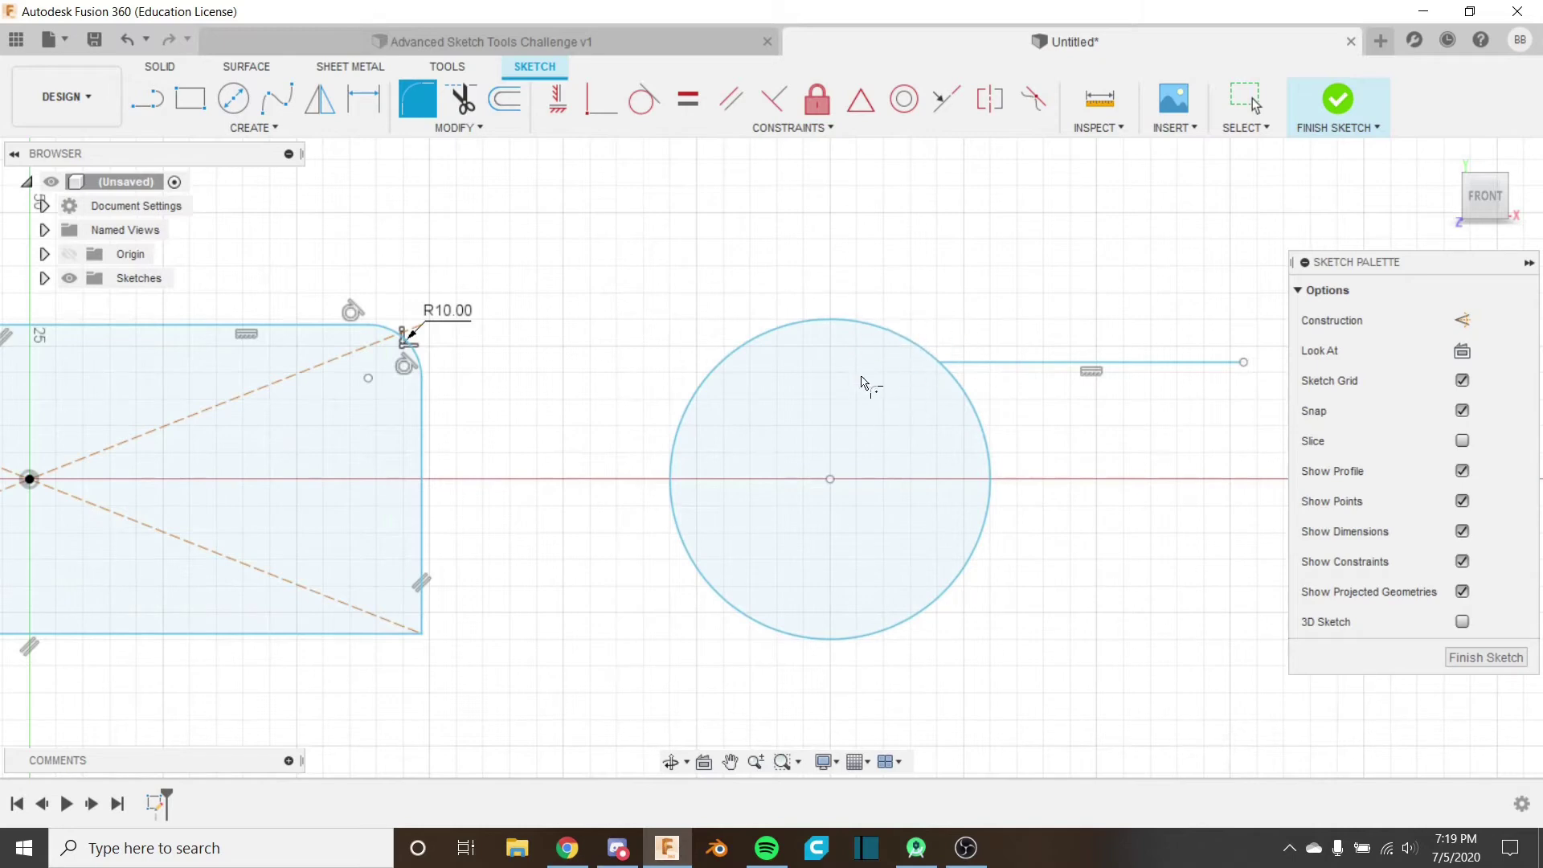
key("Escape")
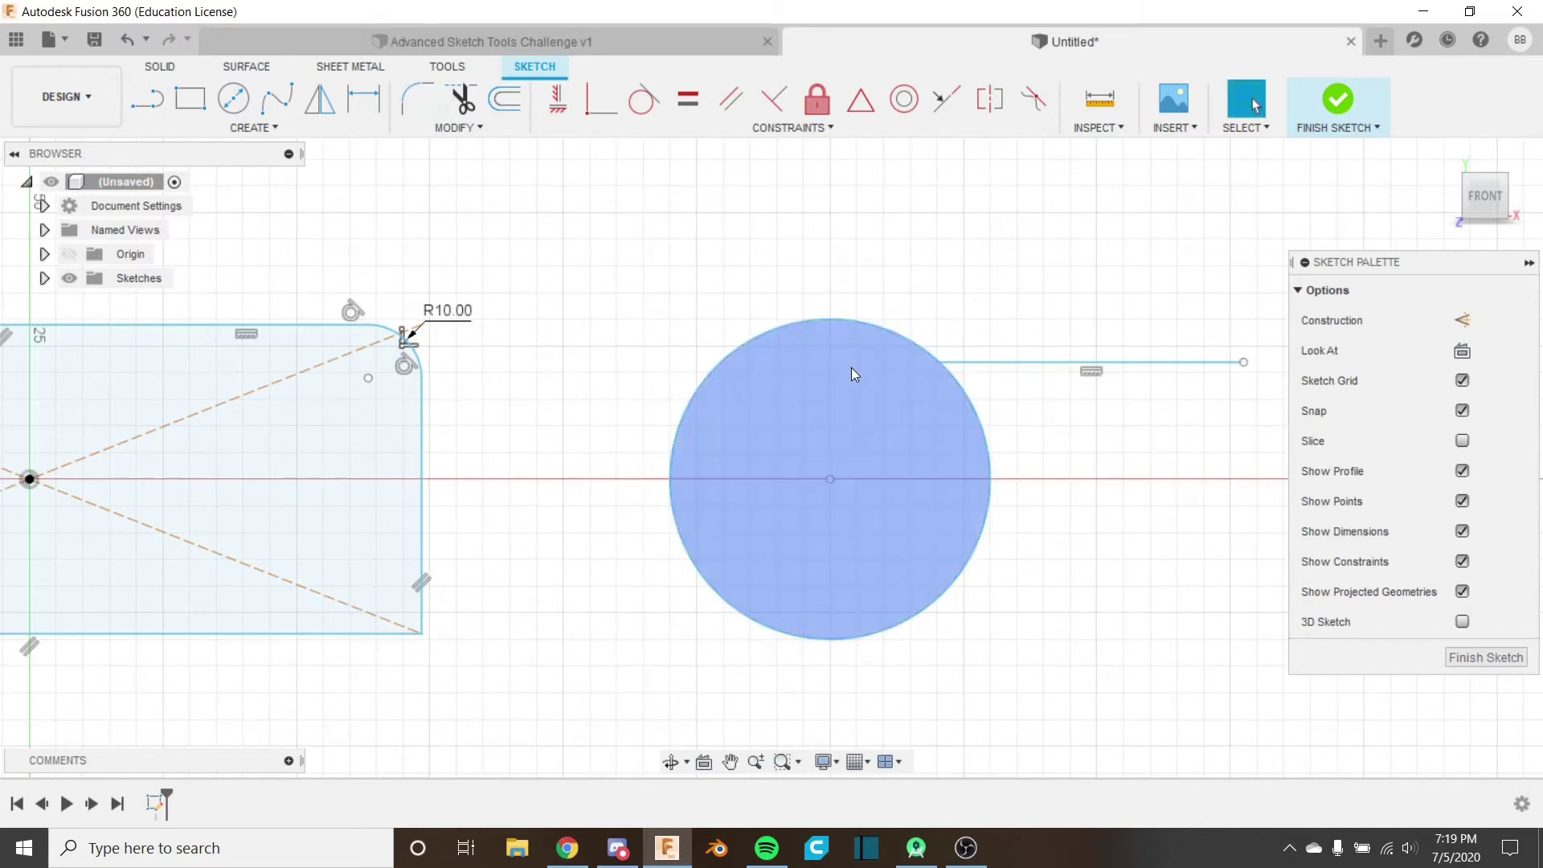
scroll(748, 337, "down", 3)
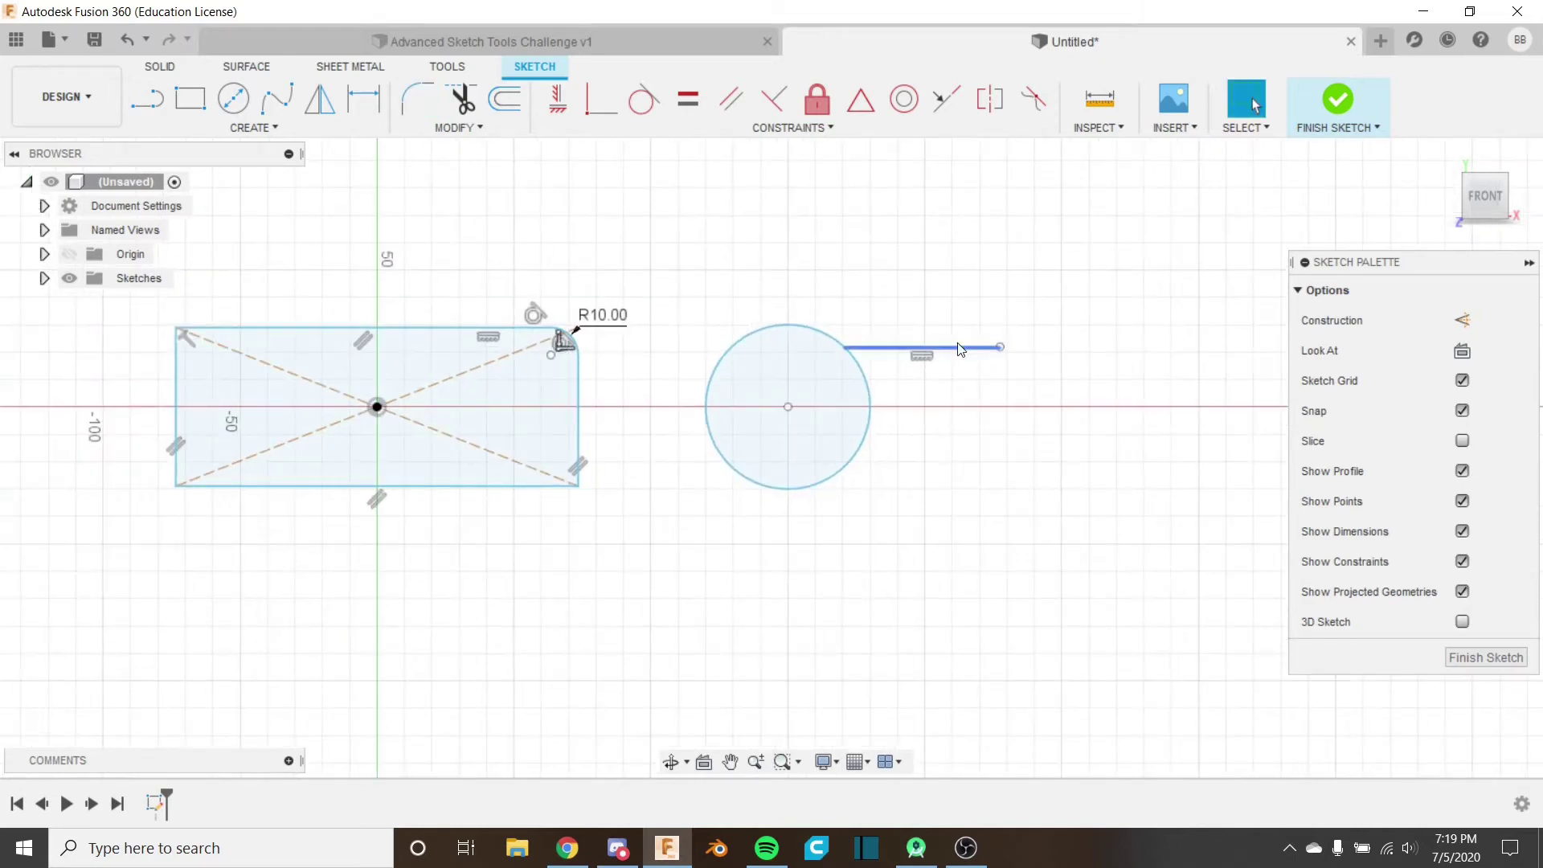
middle_click_drag(942, 347, 914, 339)
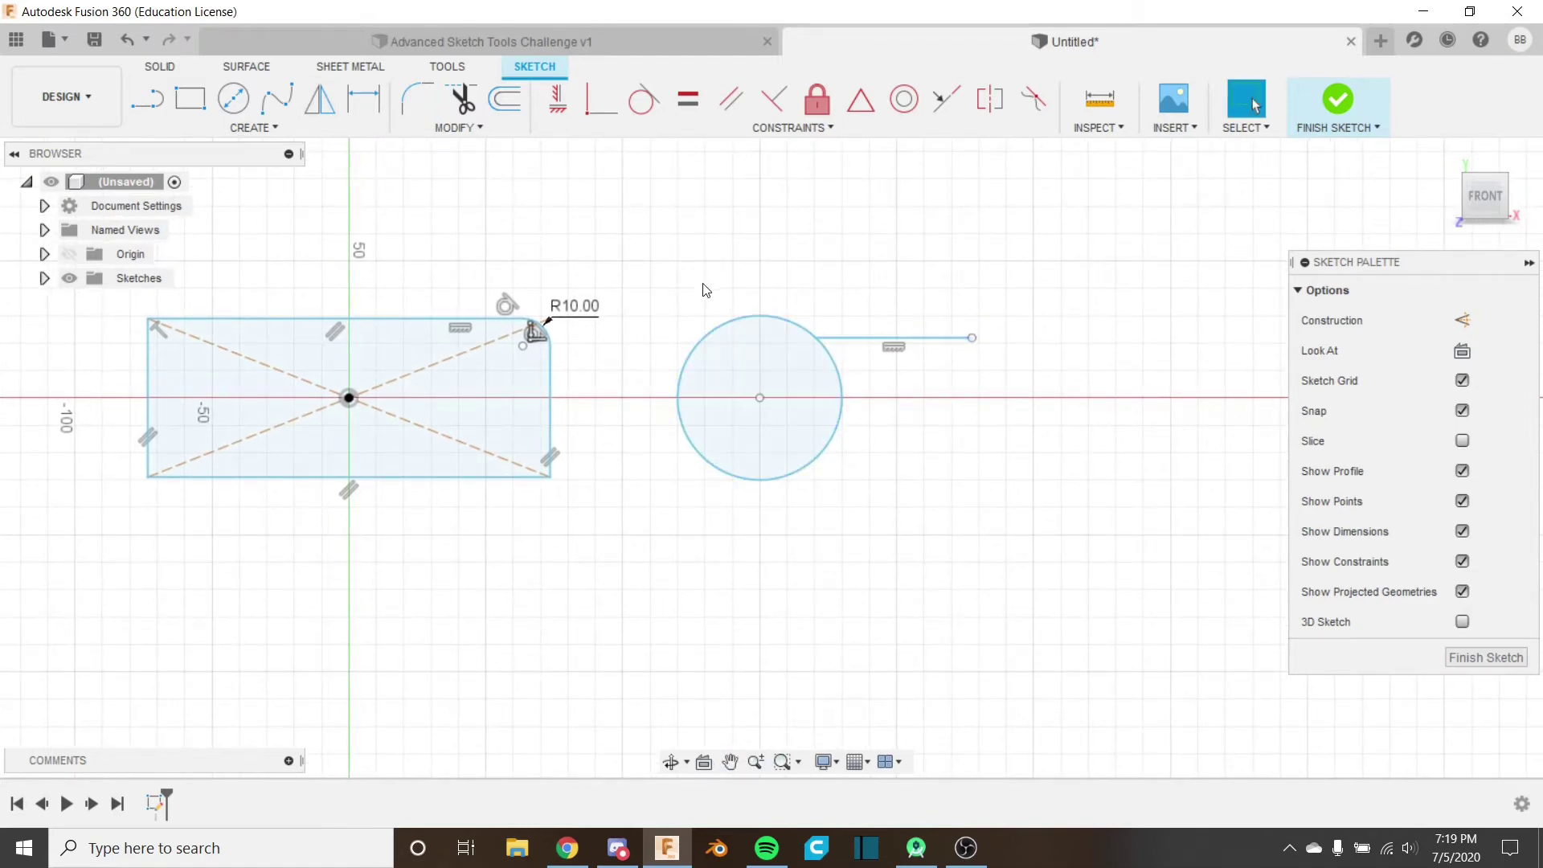
Step: Undo the circle and its horizontal line, and draw a three-point arc to the right of the rectangle's upper edge
key("ctrl+z")
key("ctrl+z")
left_click(268, 133)
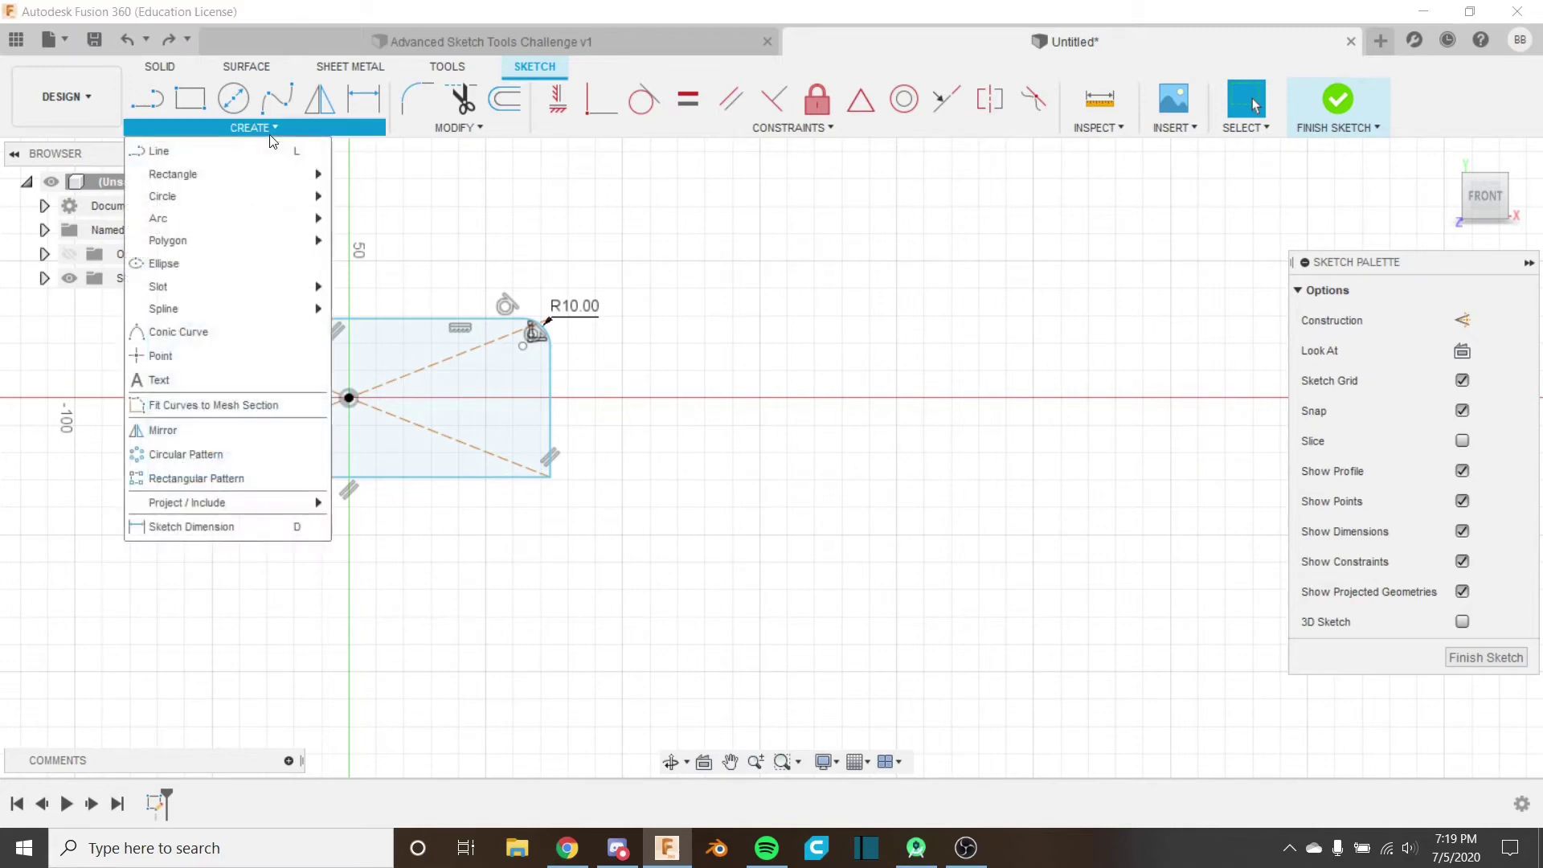
mouse_move(265, 227)
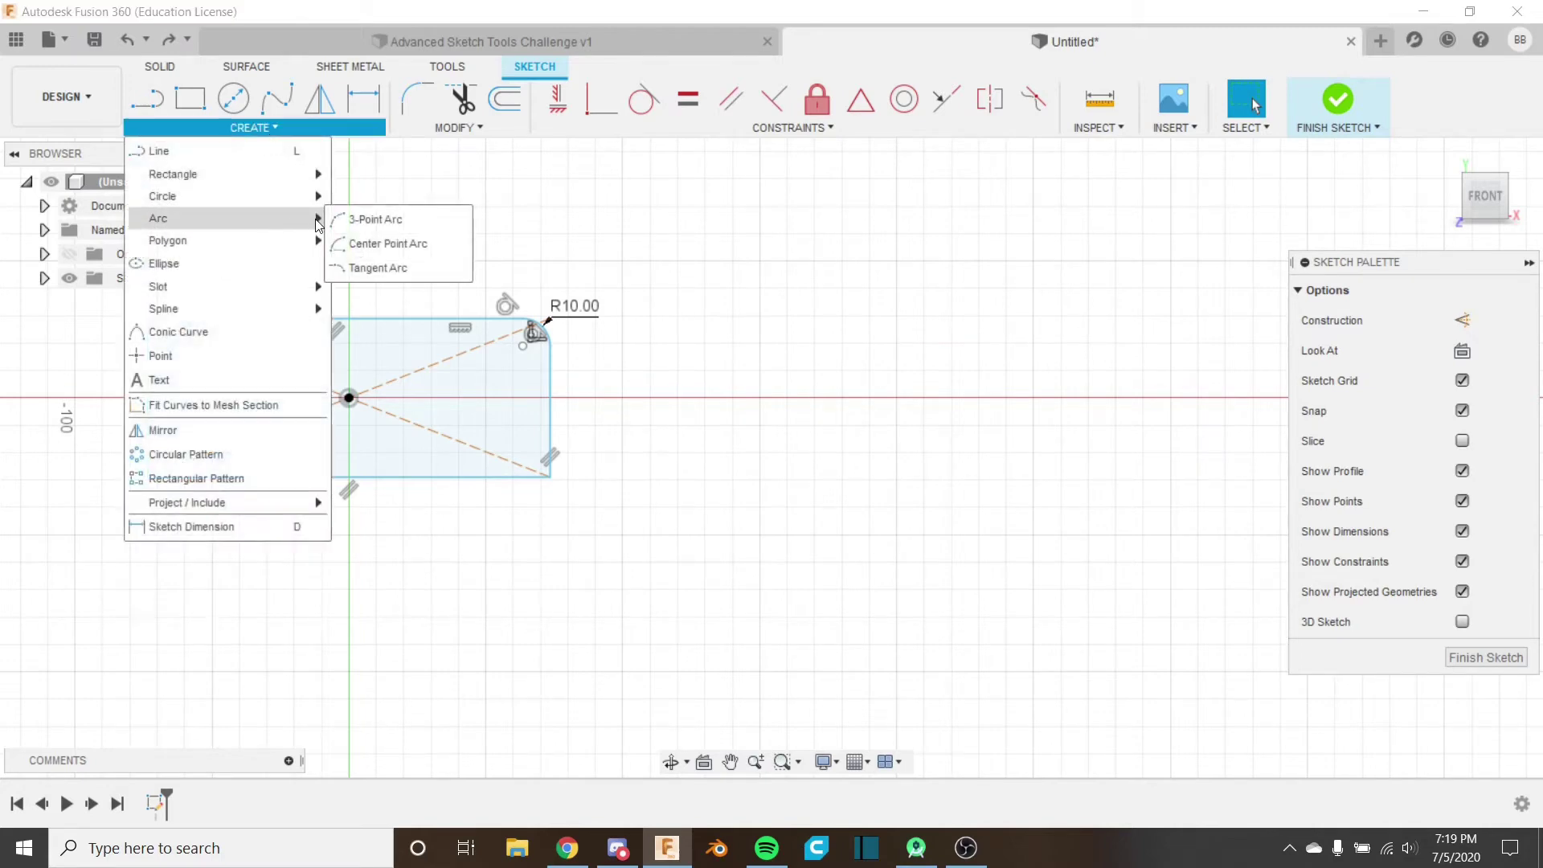
left_click(375, 220)
left_click(674, 276)
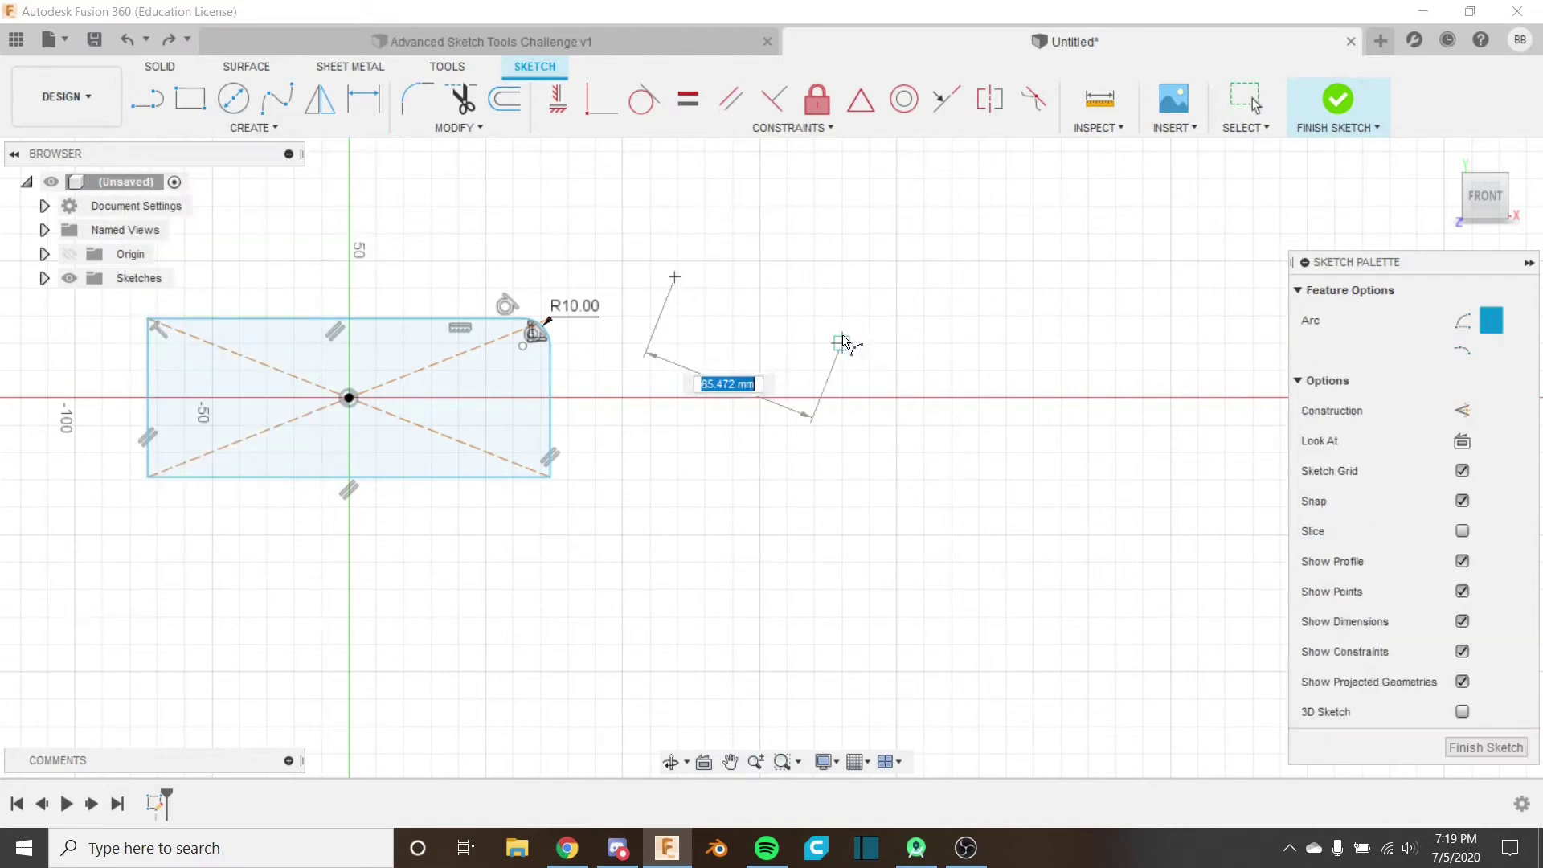
left_click(814, 315)
left_click(774, 268)
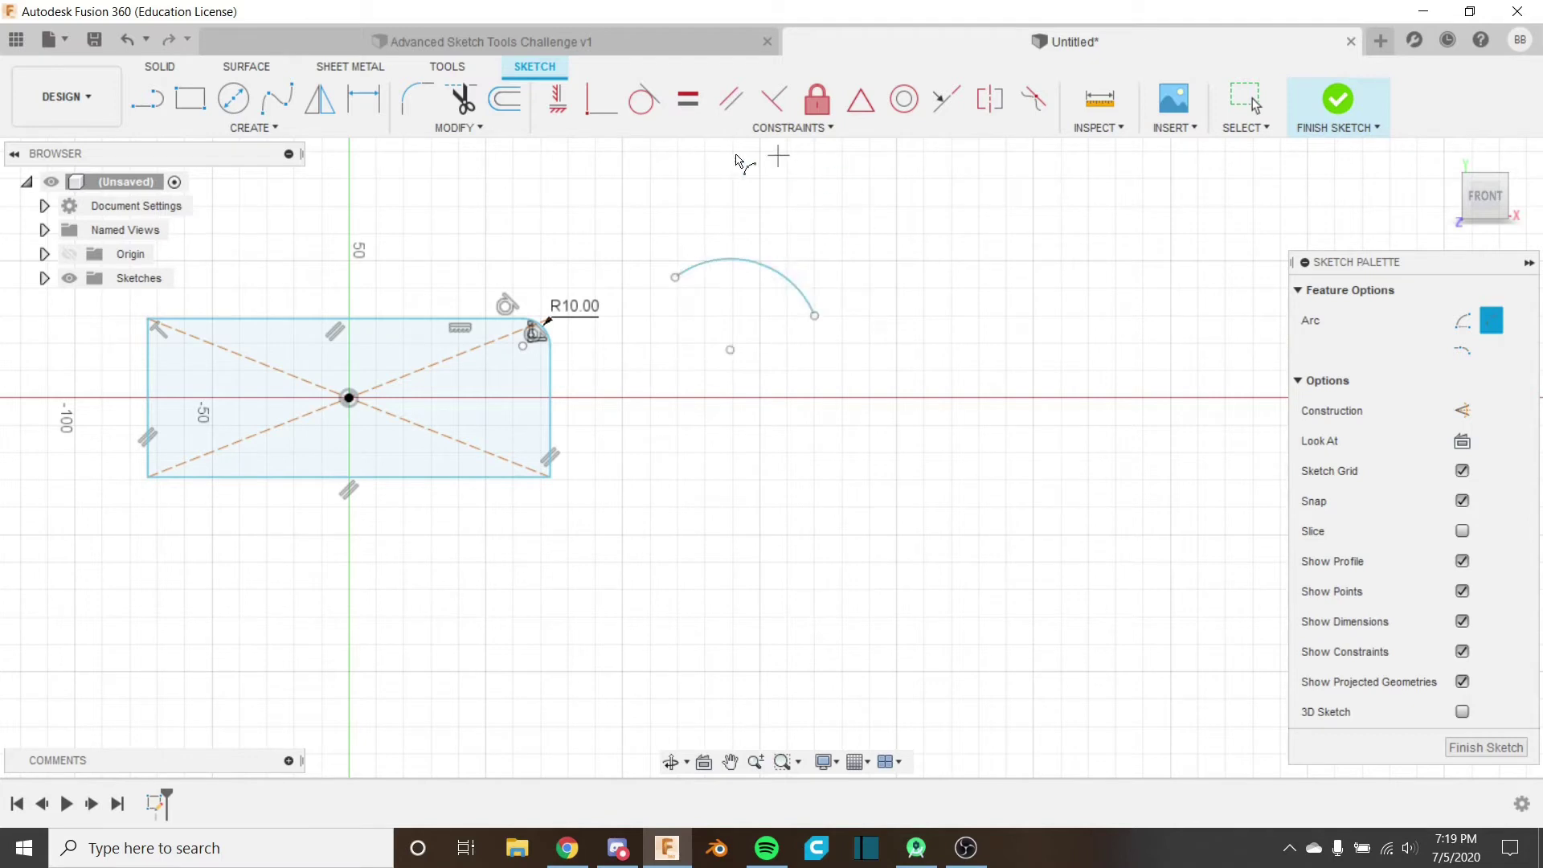
key("Escape")
Step: Draw a horizontal line outward to the right, starting on the arc near its right end
left_click(137, 108)
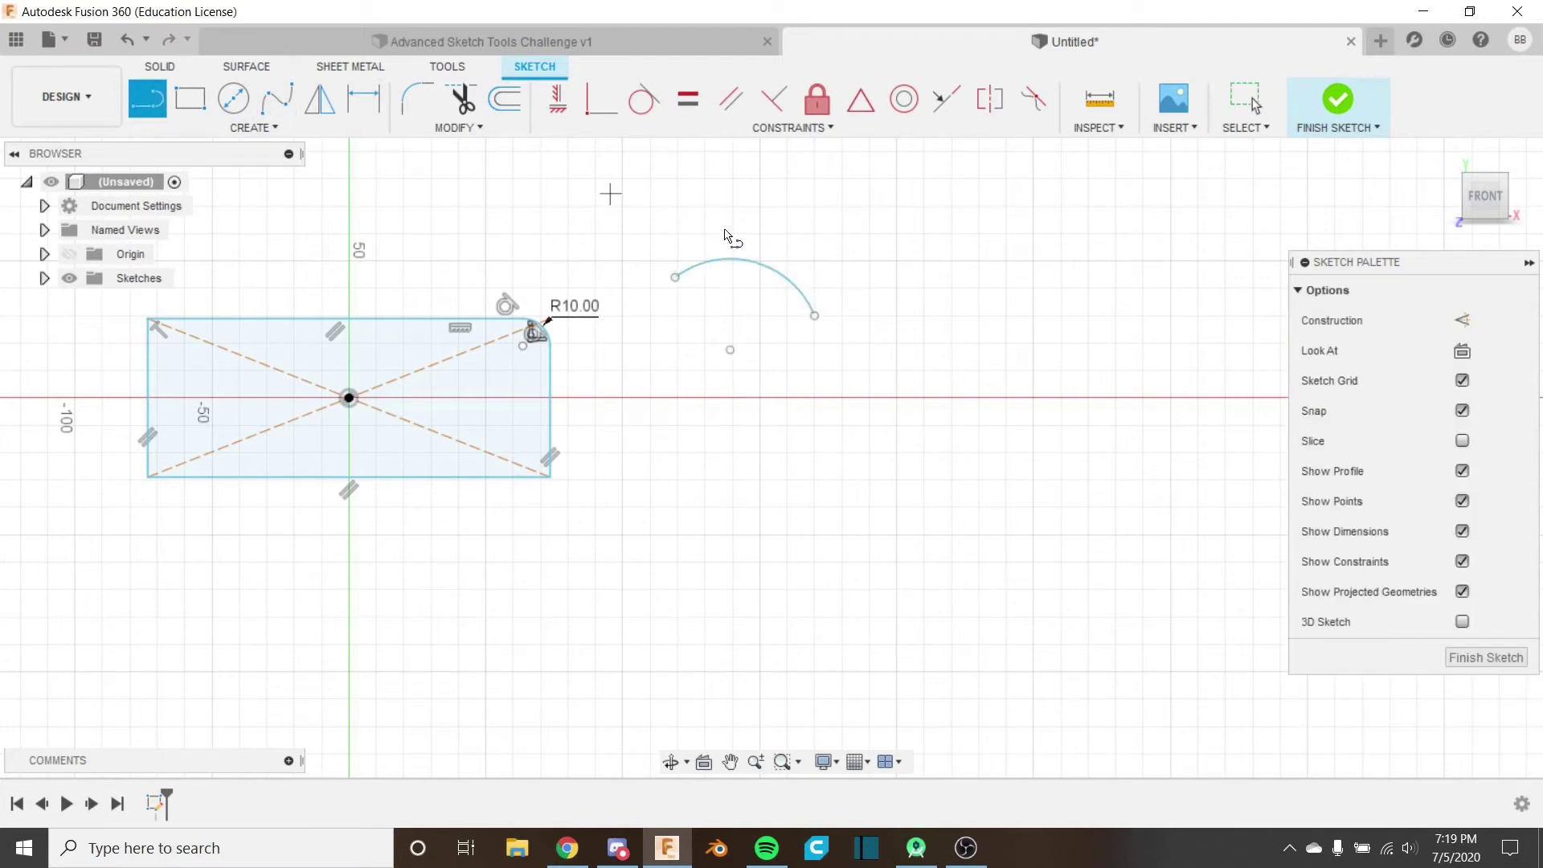
left_click(793, 280)
left_click(952, 279)
key("Escape")
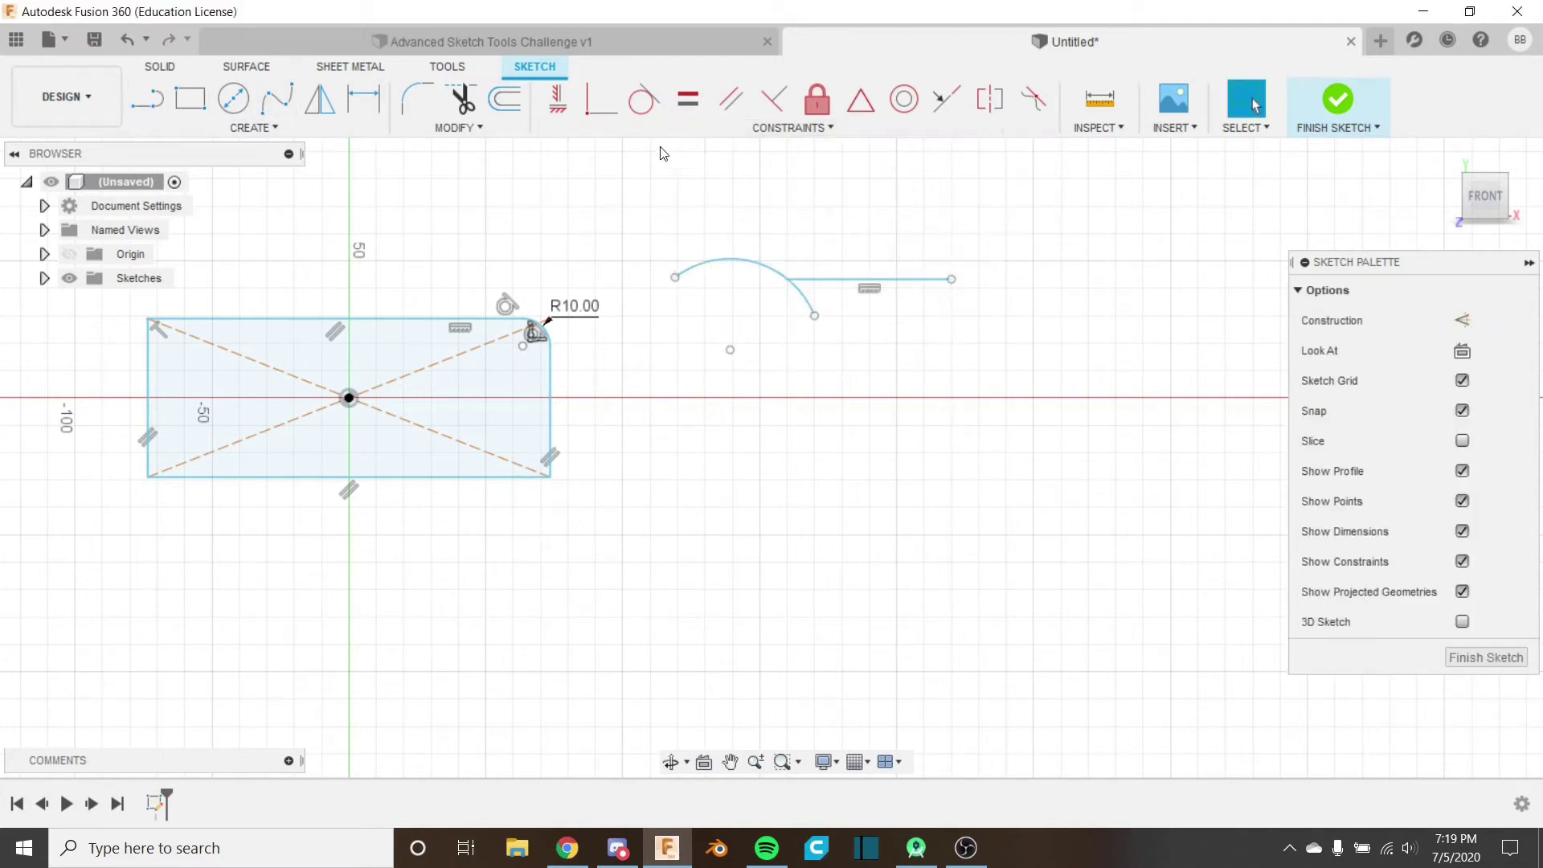
Step: Fillet the junction of the arc and the horizontal line with a 36 mm radius and finish the sketch
left_click(425, 95)
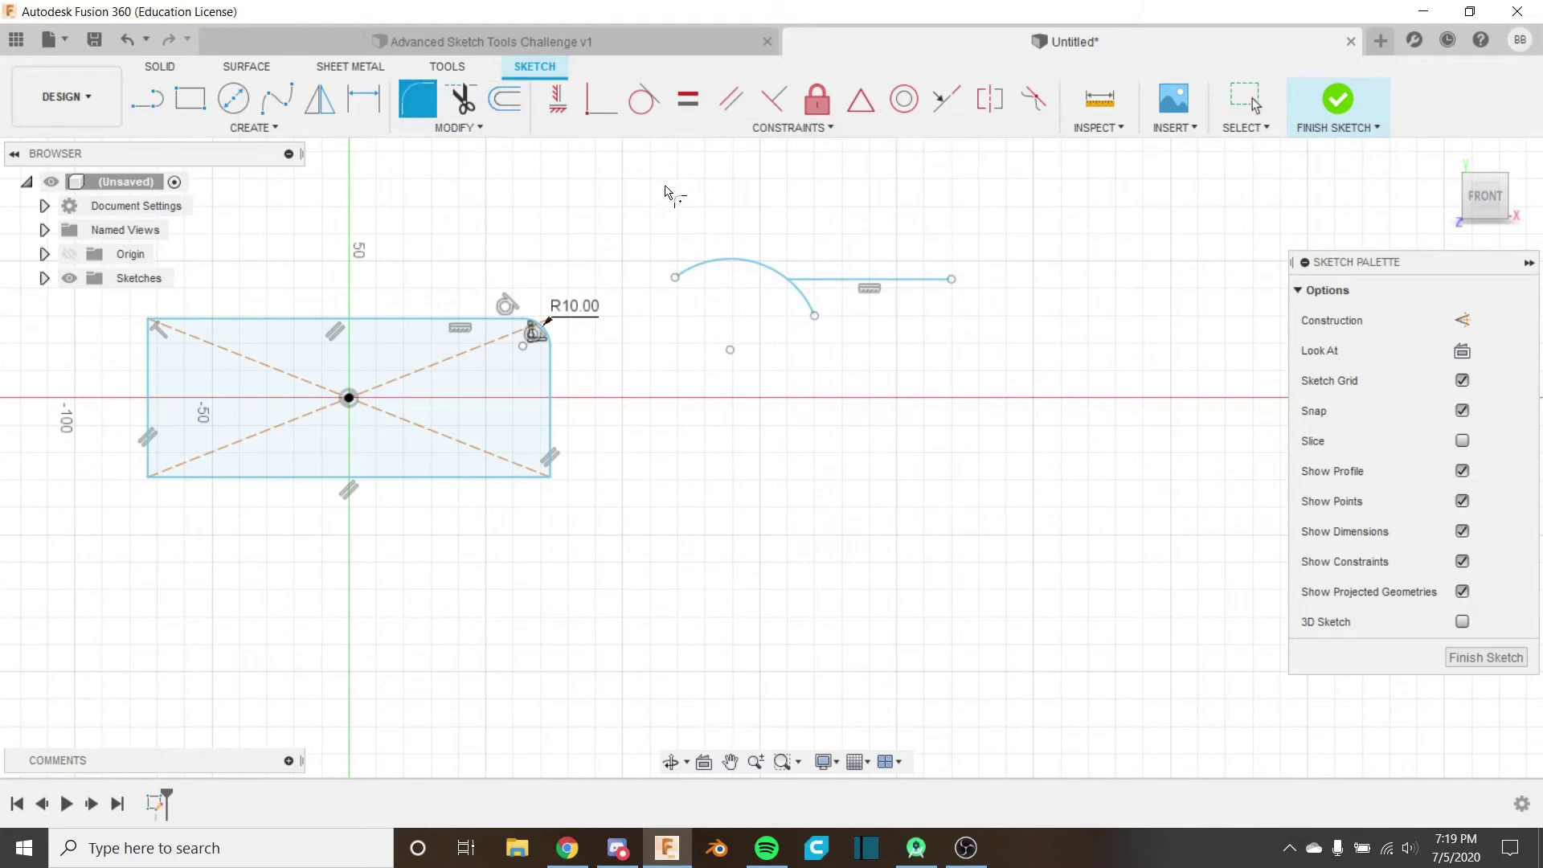
left_click(755, 267)
left_click(805, 280)
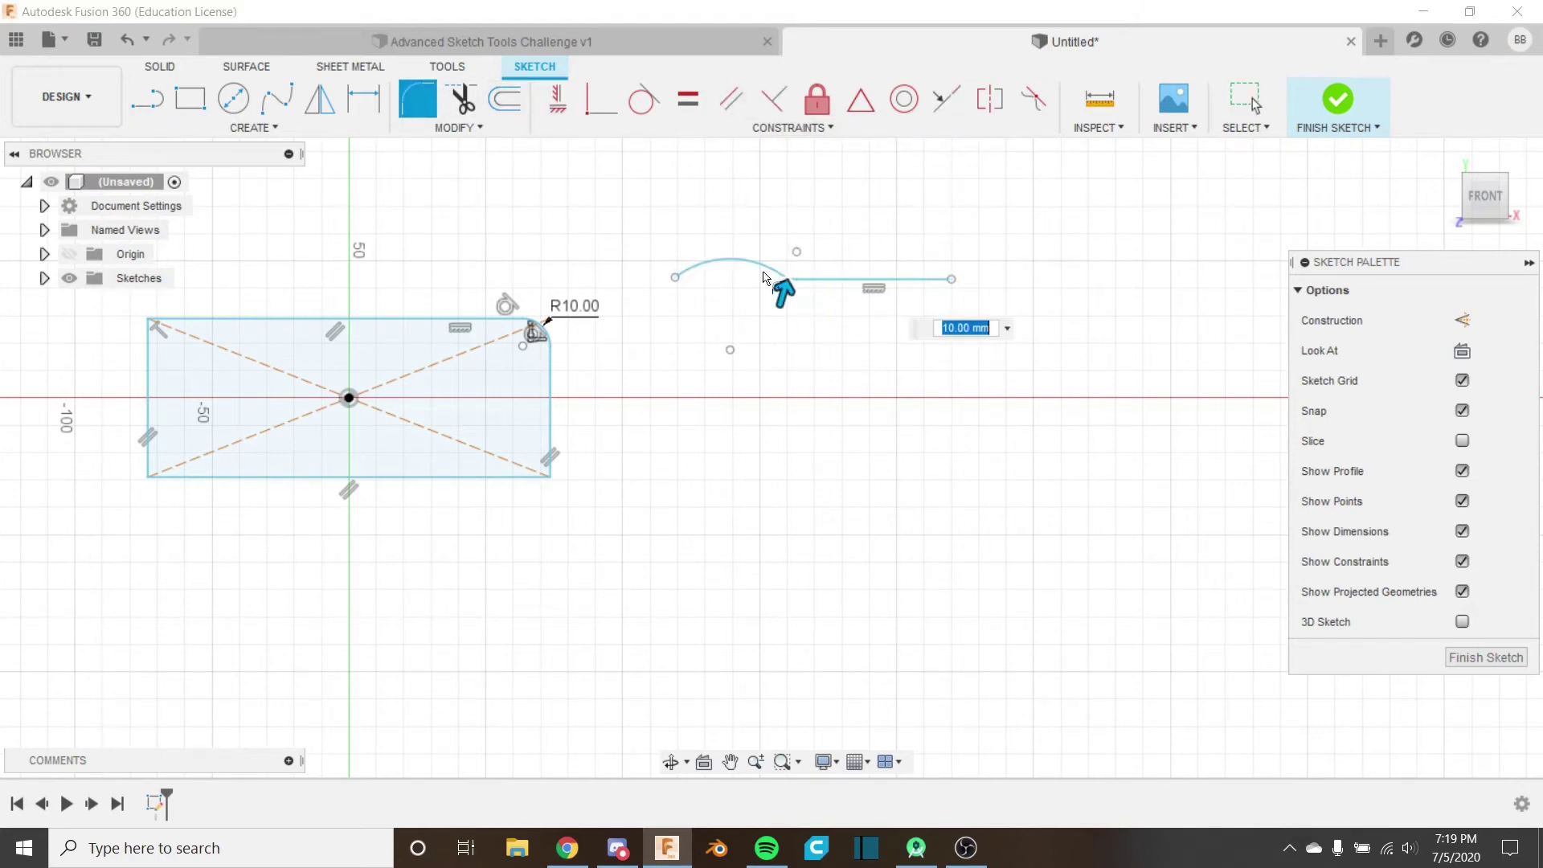
scroll(782, 271, "up", 3)
scroll(784, 275, "up", 3)
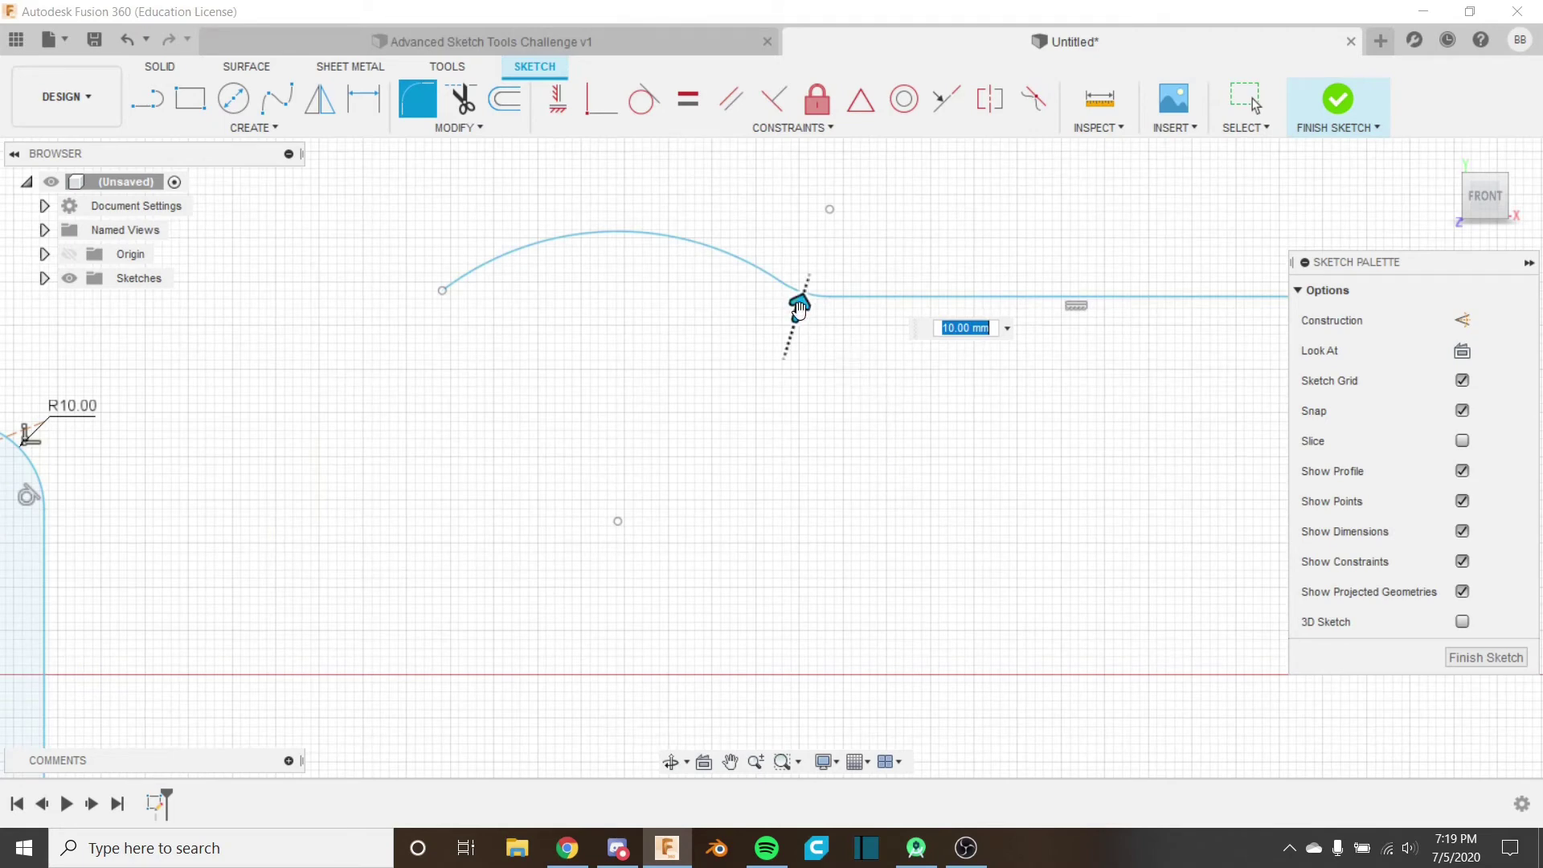
mouse_move(801, 308)
left_mouse_down()
mouse_move(829, 253)
mouse_move(807, 324)
mouse_move(832, 198)
mouse_move(799, 320)
mouse_move(802, 303)
left_mouse_up()
scroll(814, 303, "down", 3)
scroll(839, 262, "down", 2)
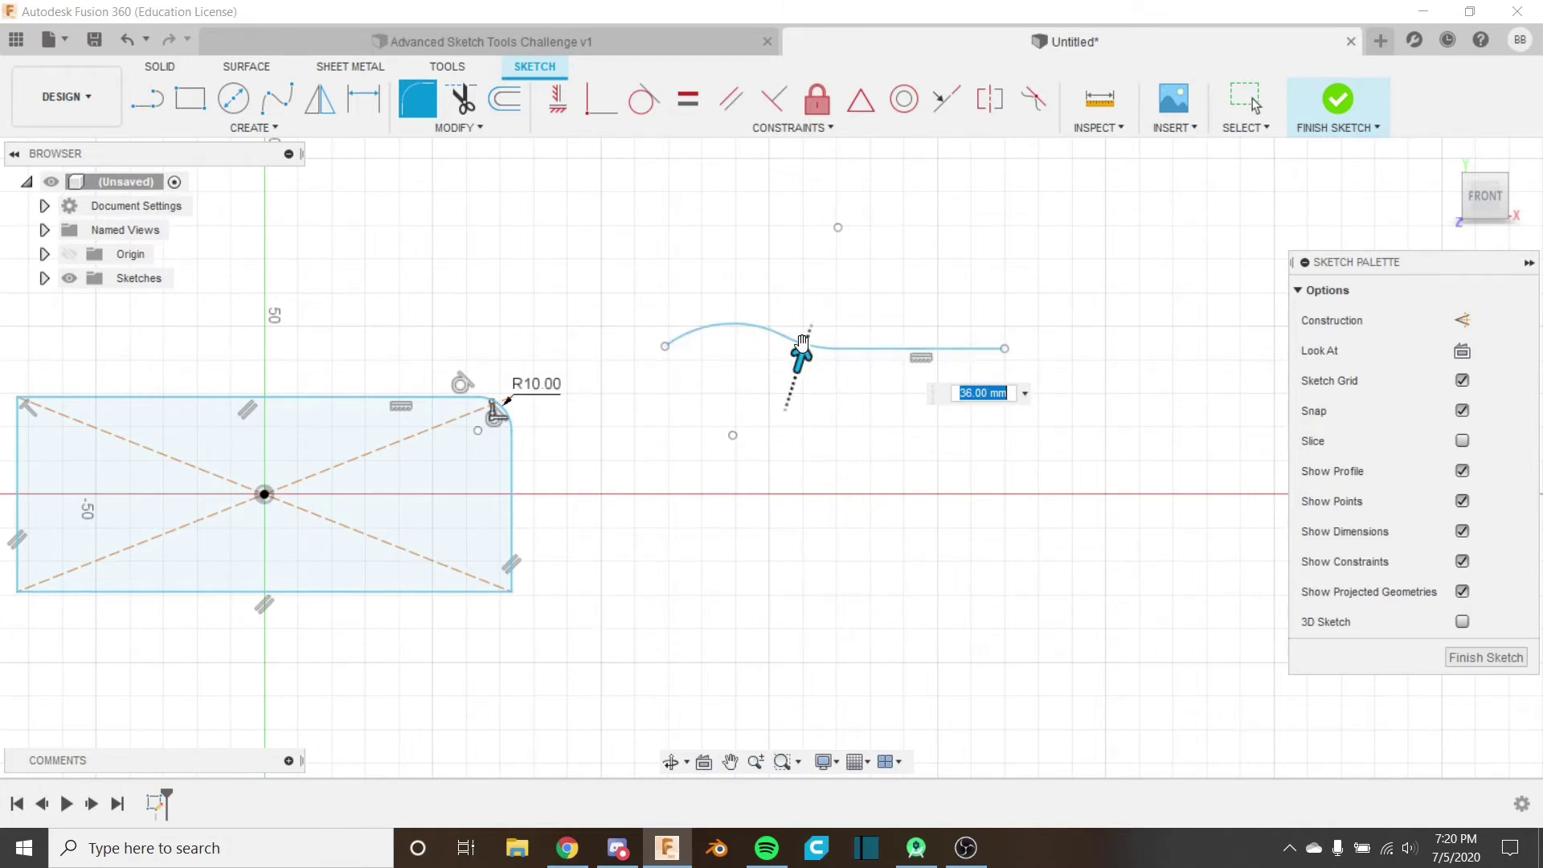
left_click(1339, 90)
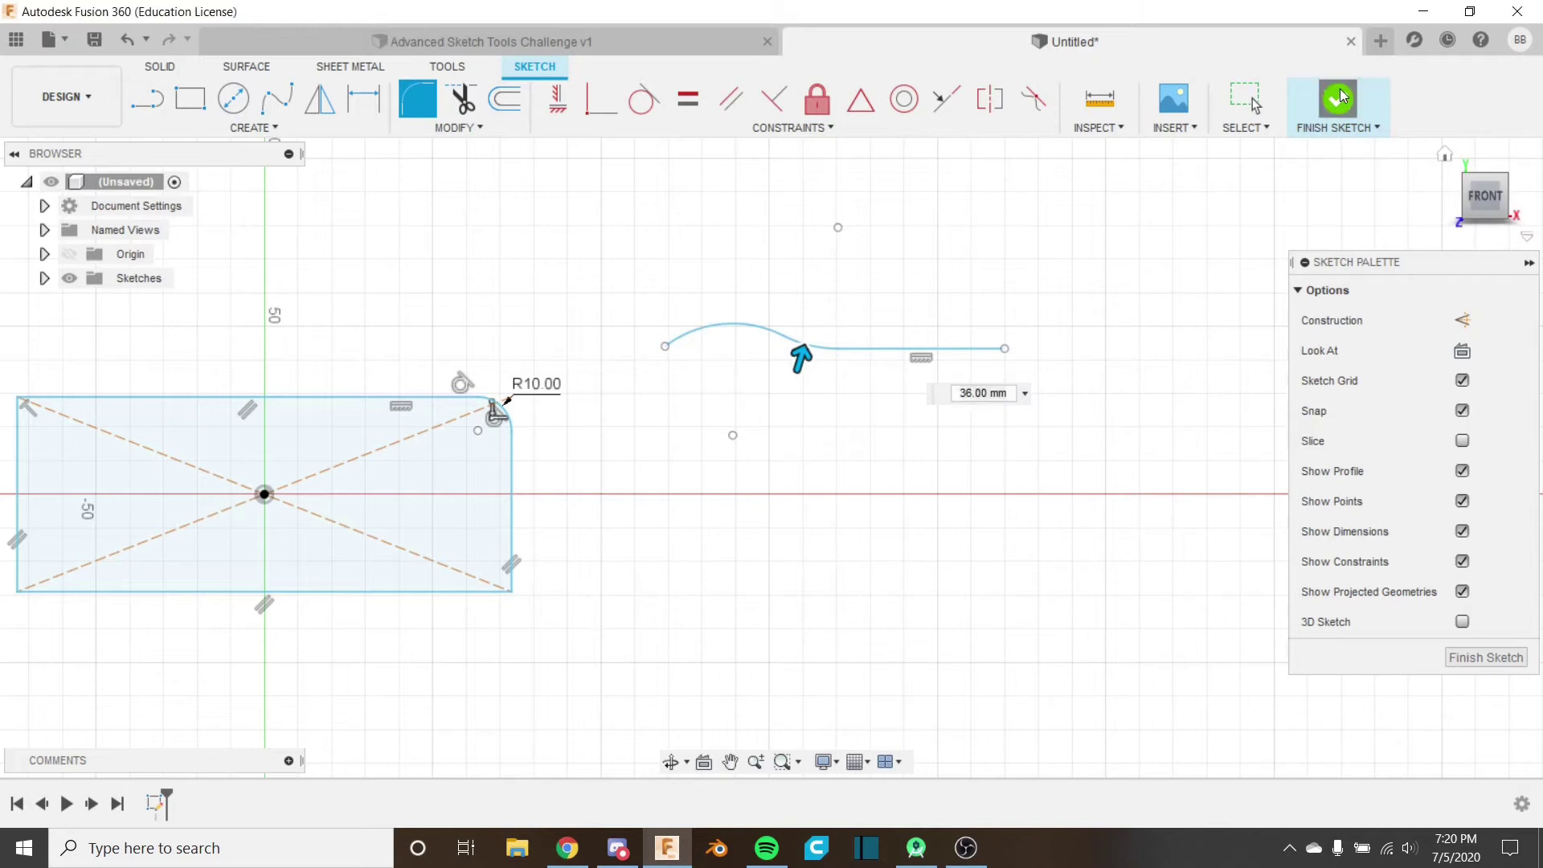
scroll(753, 455, "down", 1)
scroll(753, 455, "down", 1)
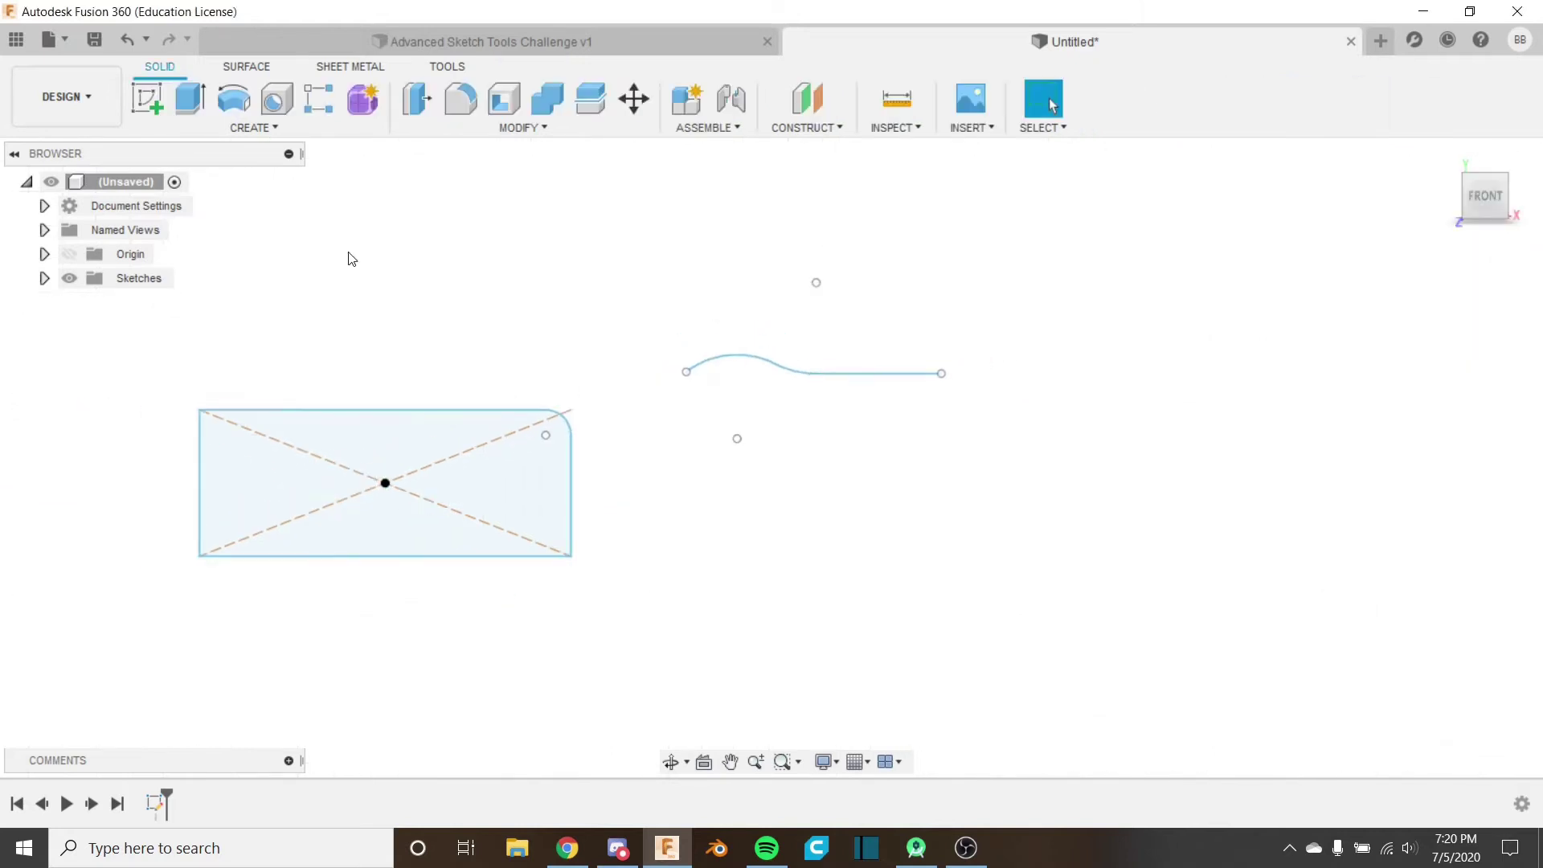
Step: Undo finishing the sketch and undo all of its geometry, including the filleted arc and the rectangle
left_click(124, 37)
middle_click_drag(963, 374, 931, 376)
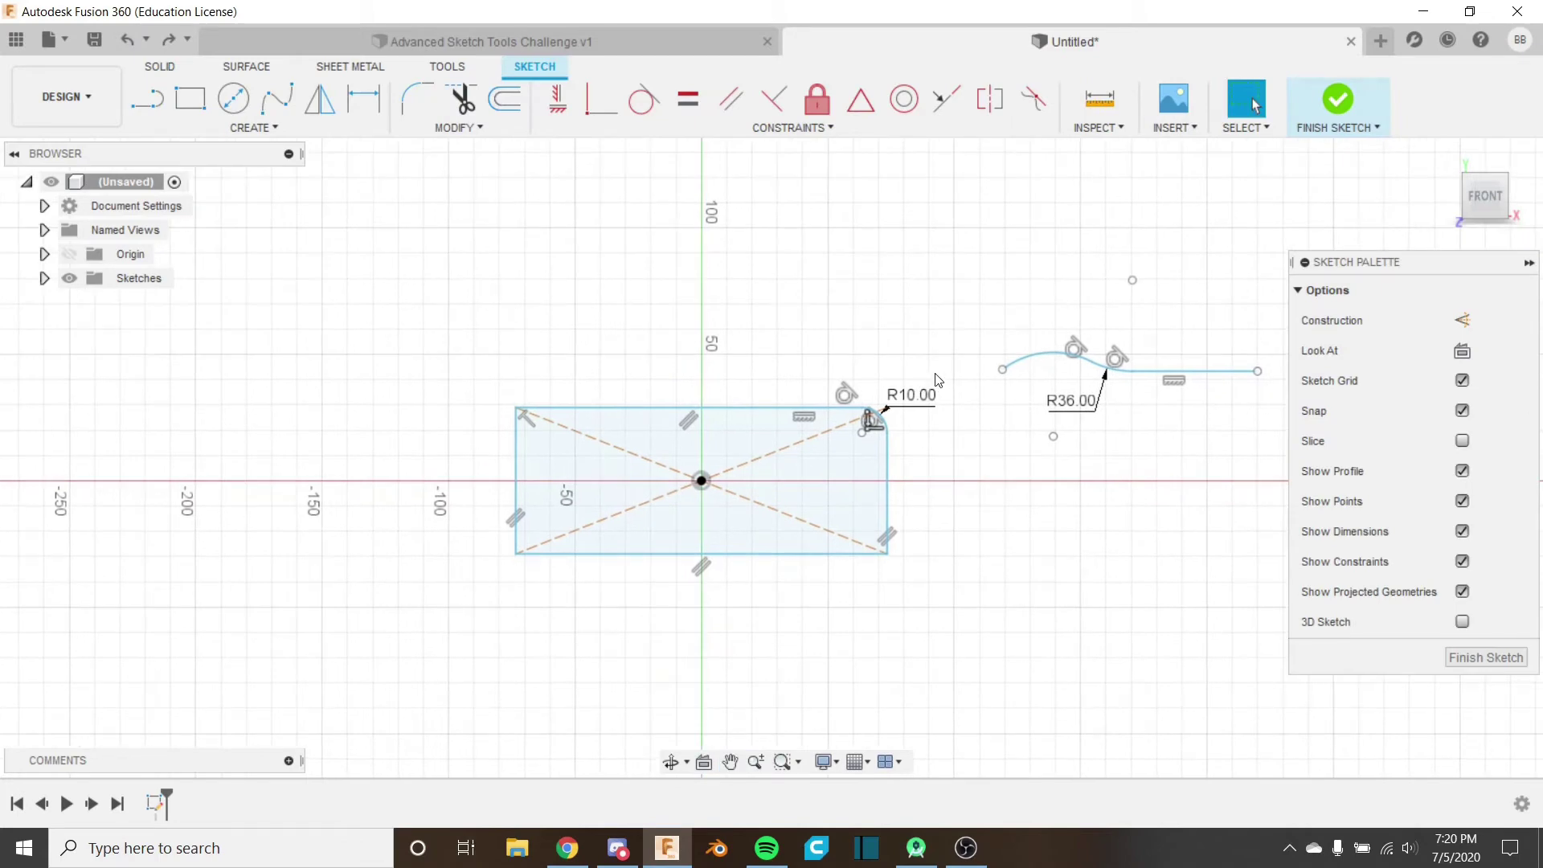
key("ctrl+z")
key("ctrl+z")
key("ctrl+z")
key("ctrl+z")
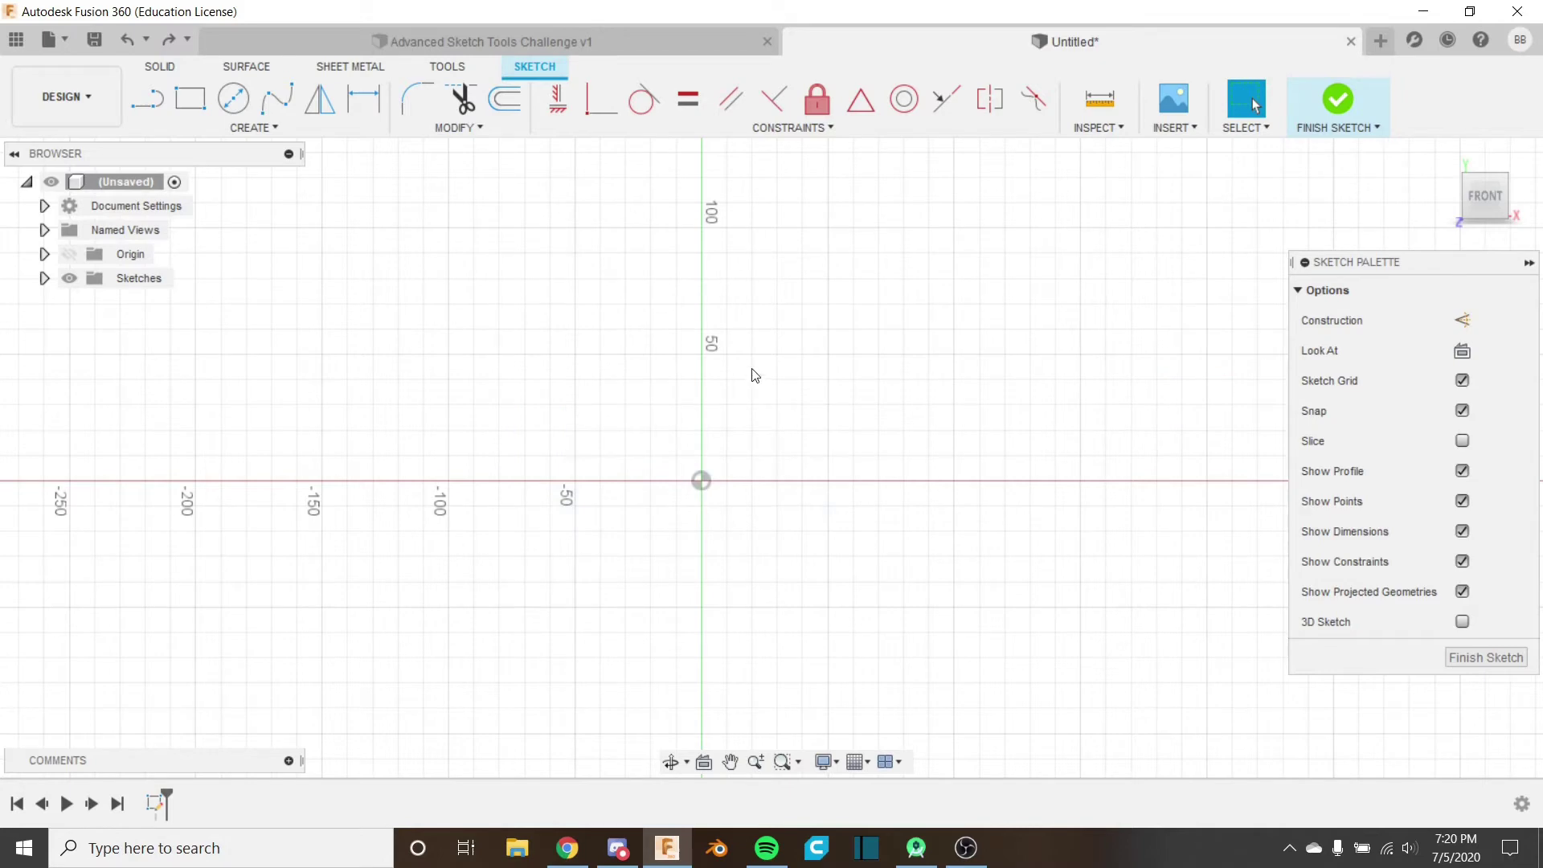
left_click(500, 131)
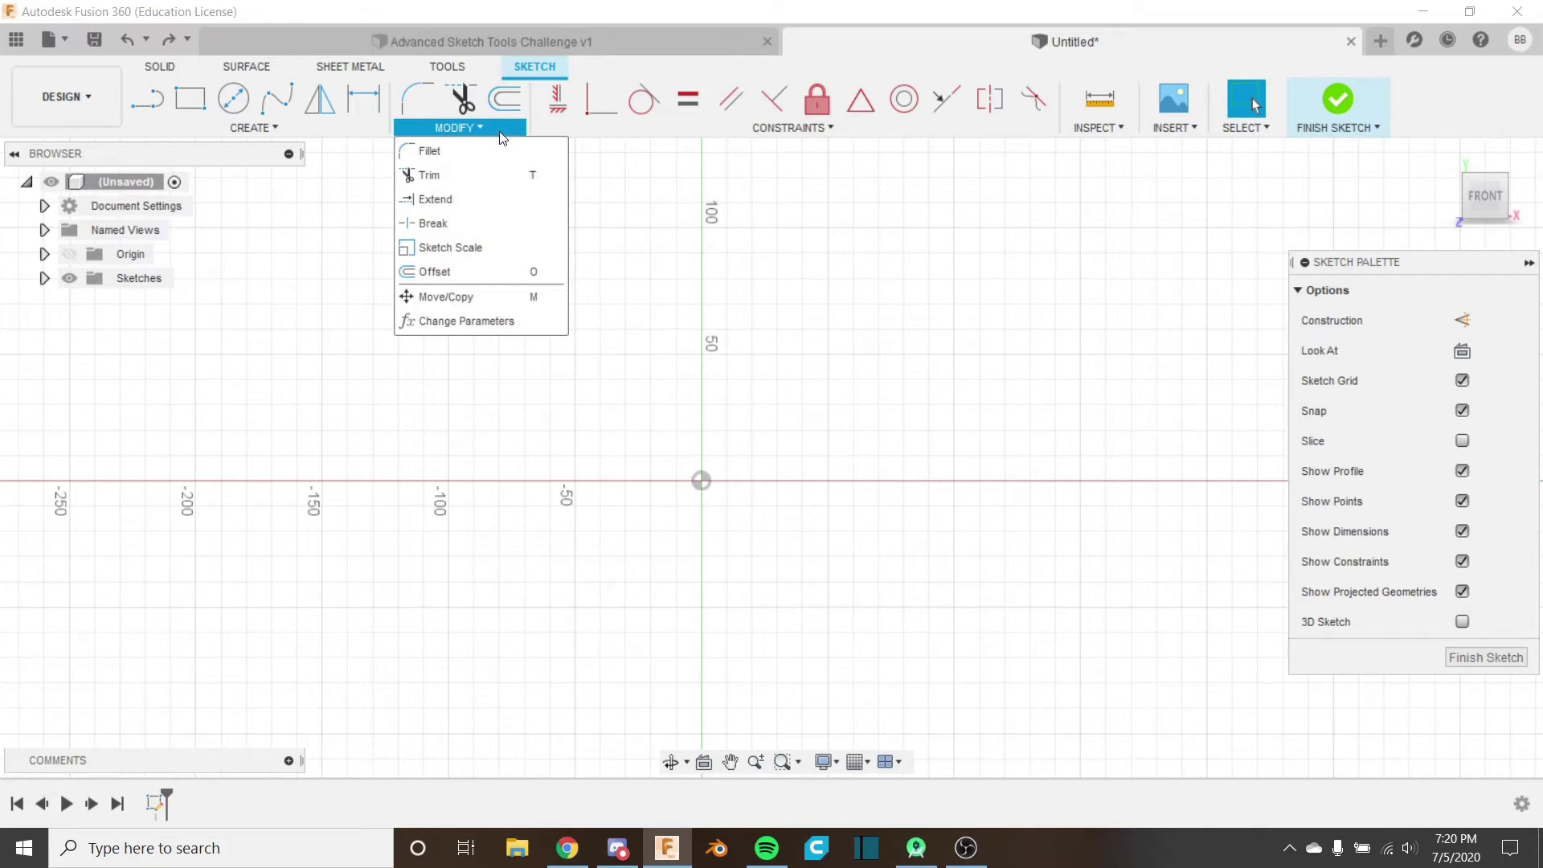
left_click(500, 133)
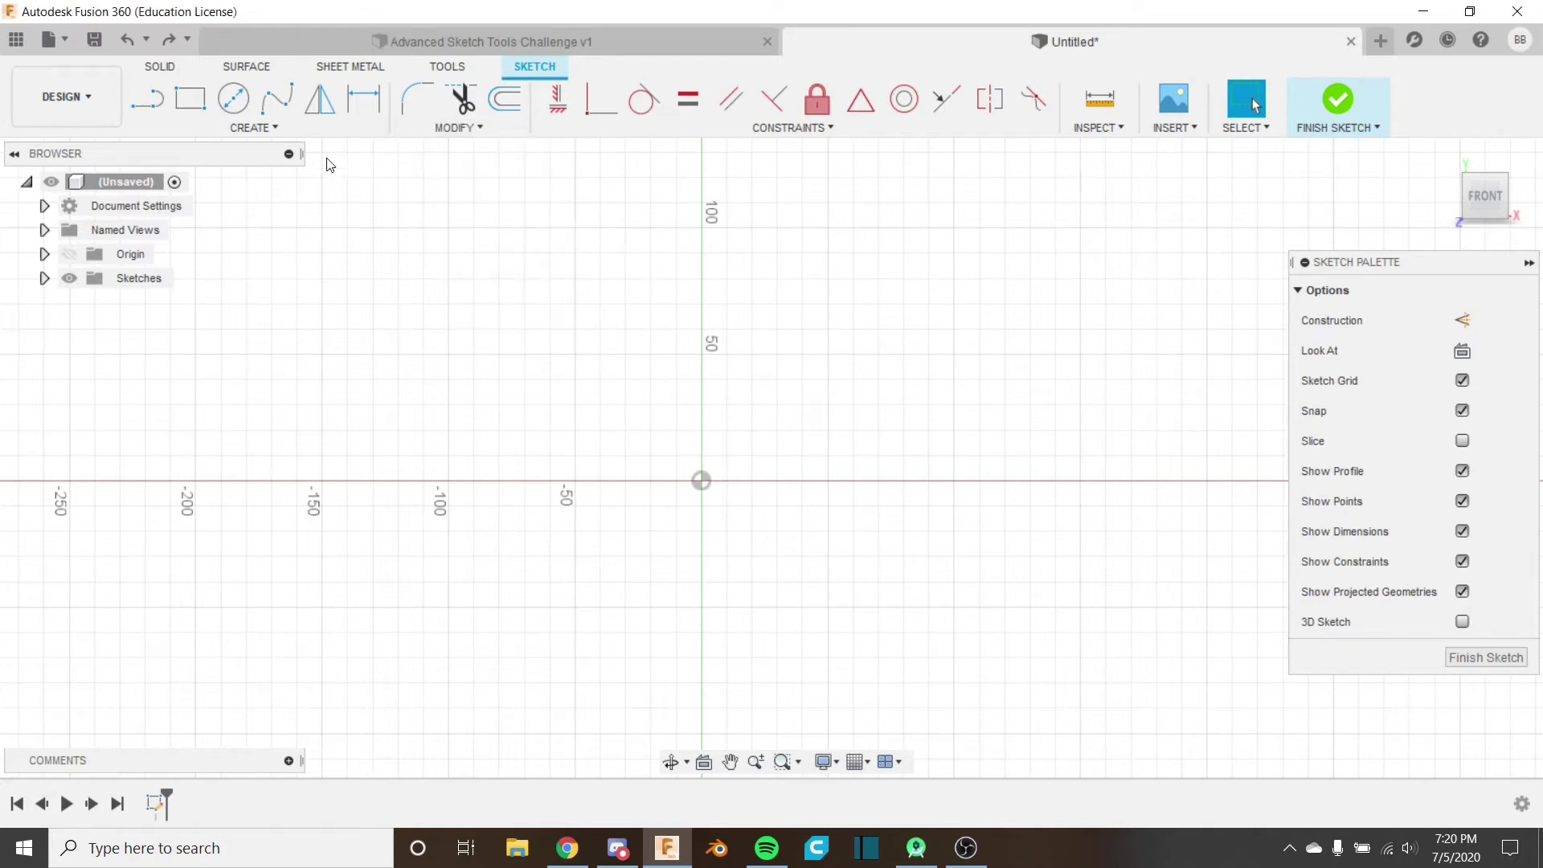
Step: Draw a center-diameter circle centered on the origin
left_click(232, 97)
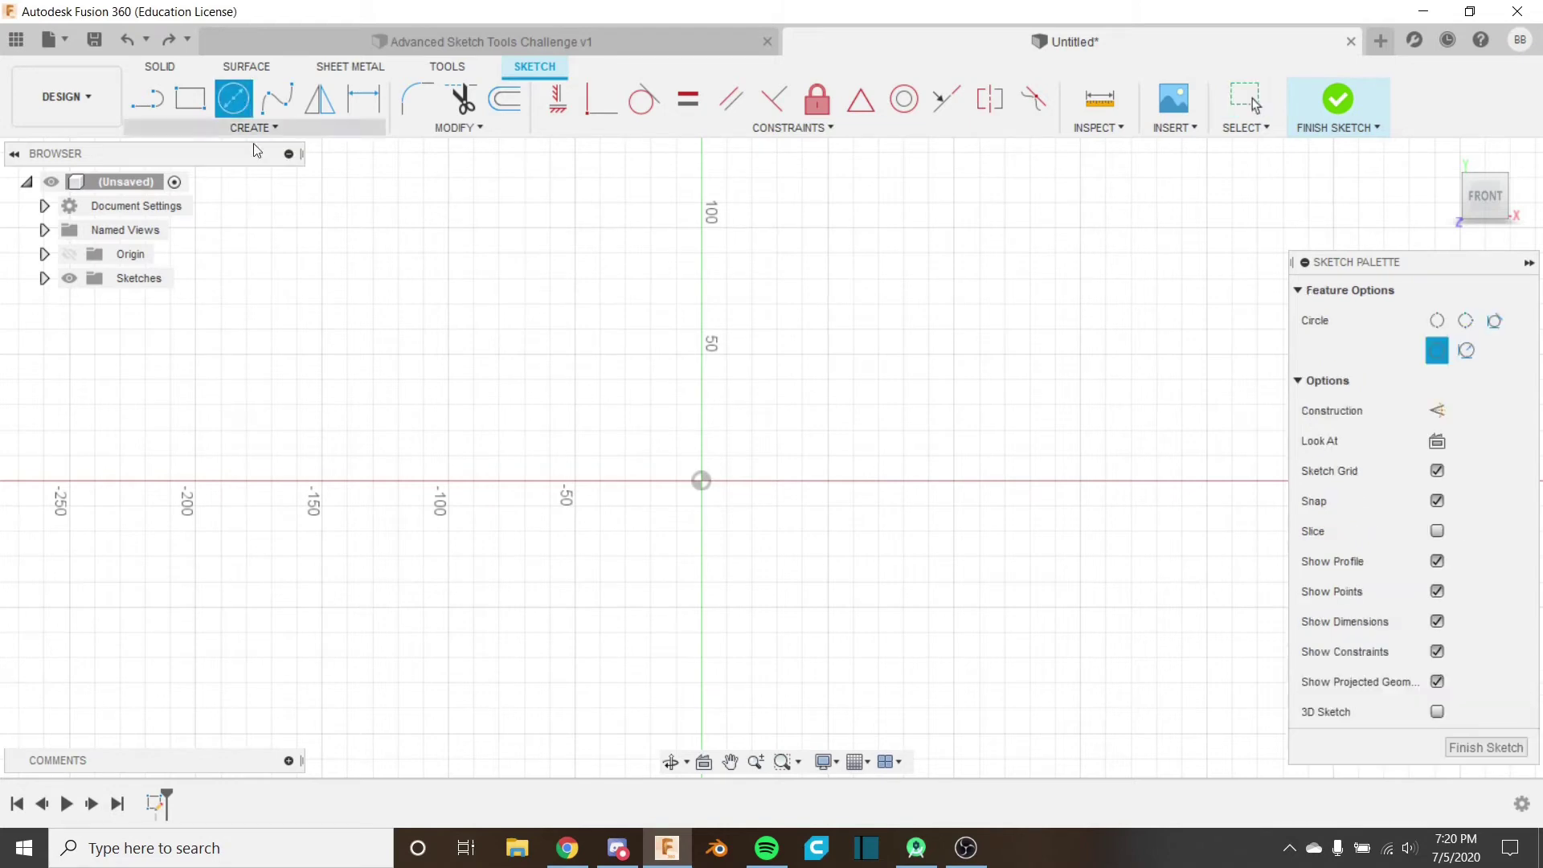
left_click(700, 485)
left_click(802, 484)
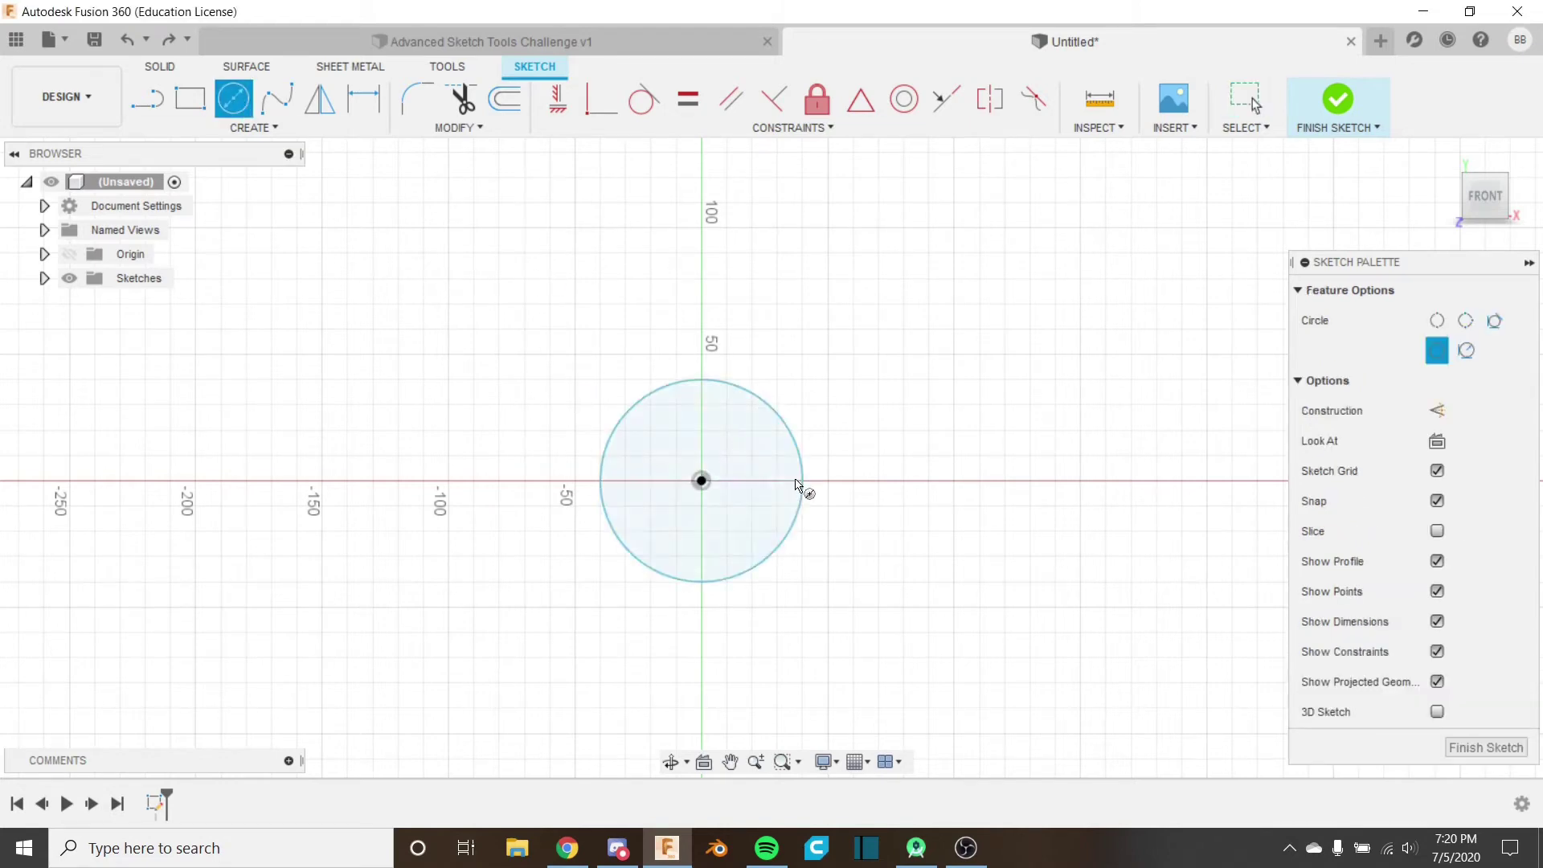
Step: Draw an 80 mm vertical line from the circle's center upward, crossing the circle's edge
left_click(148, 98)
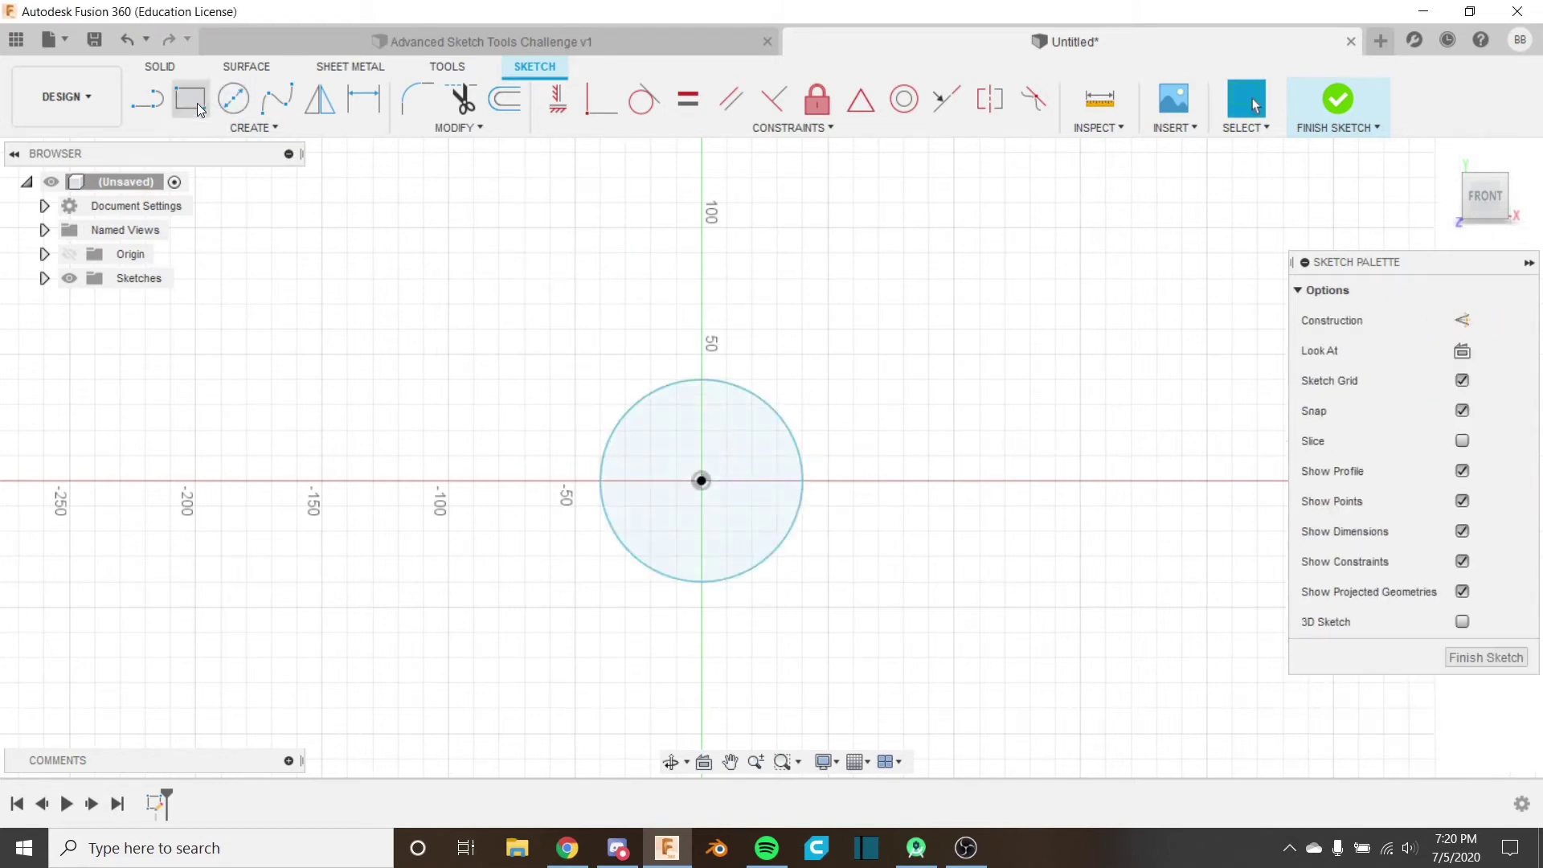
left_click(710, 484)
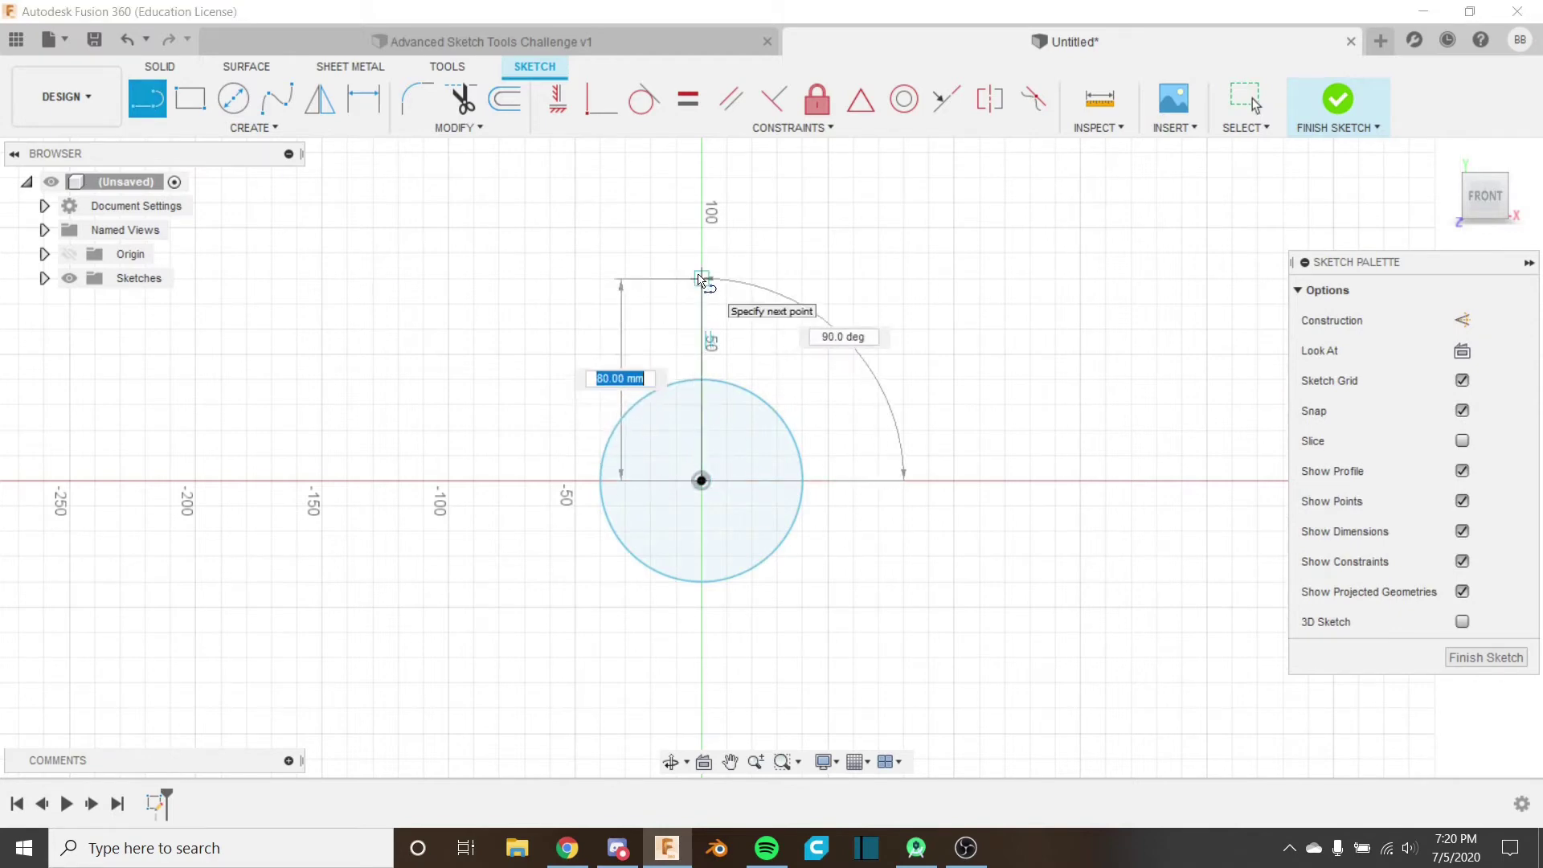
left_click(714, 280)
key("Escape")
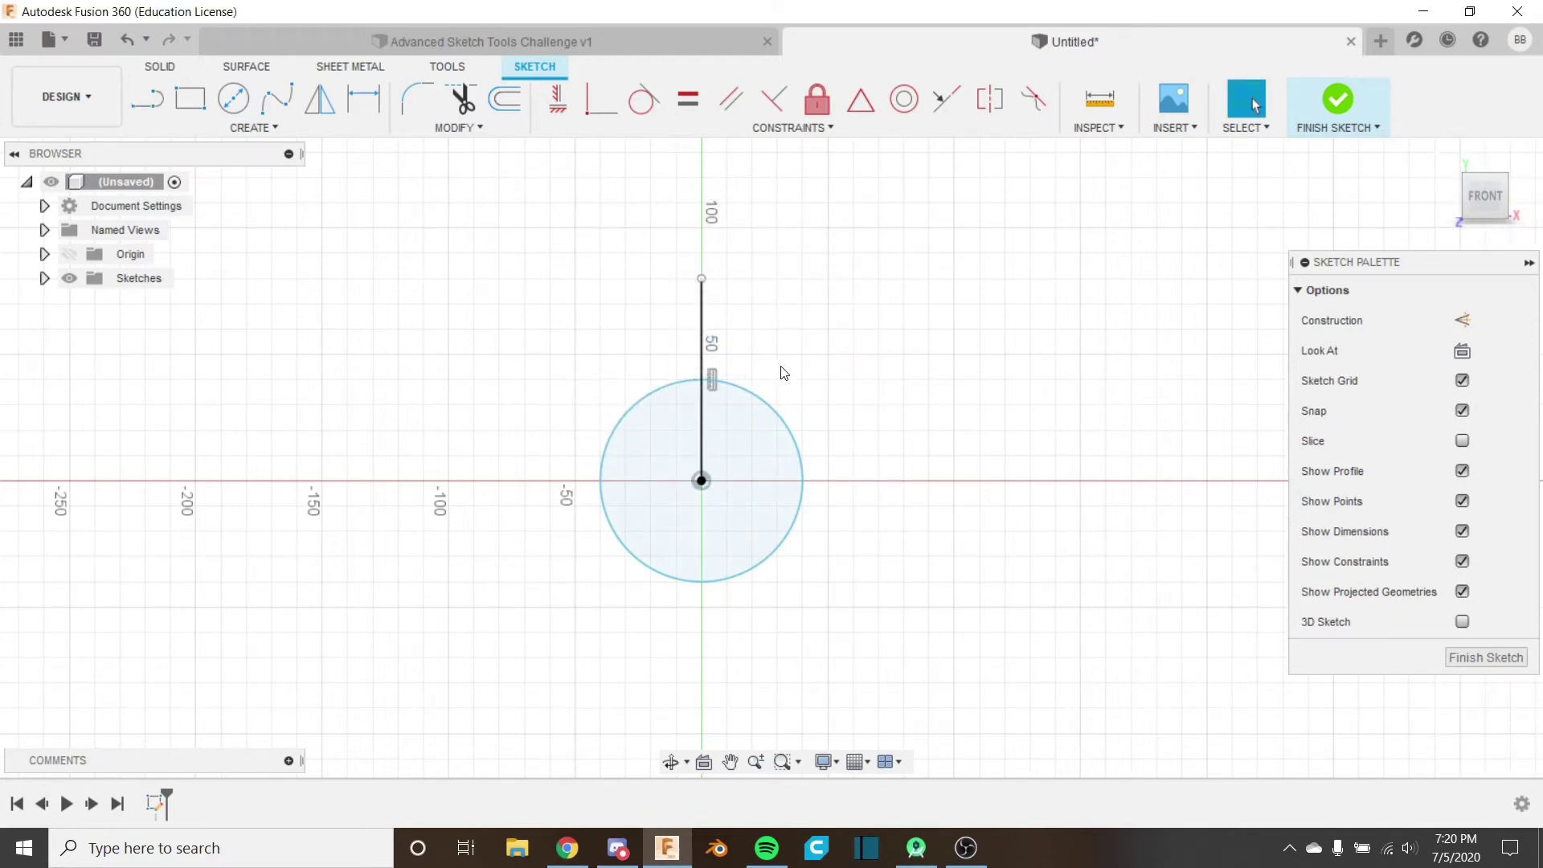
Step: Delete the entire vertical line, and undo the deletion
scroll(723, 351, "up", 2)
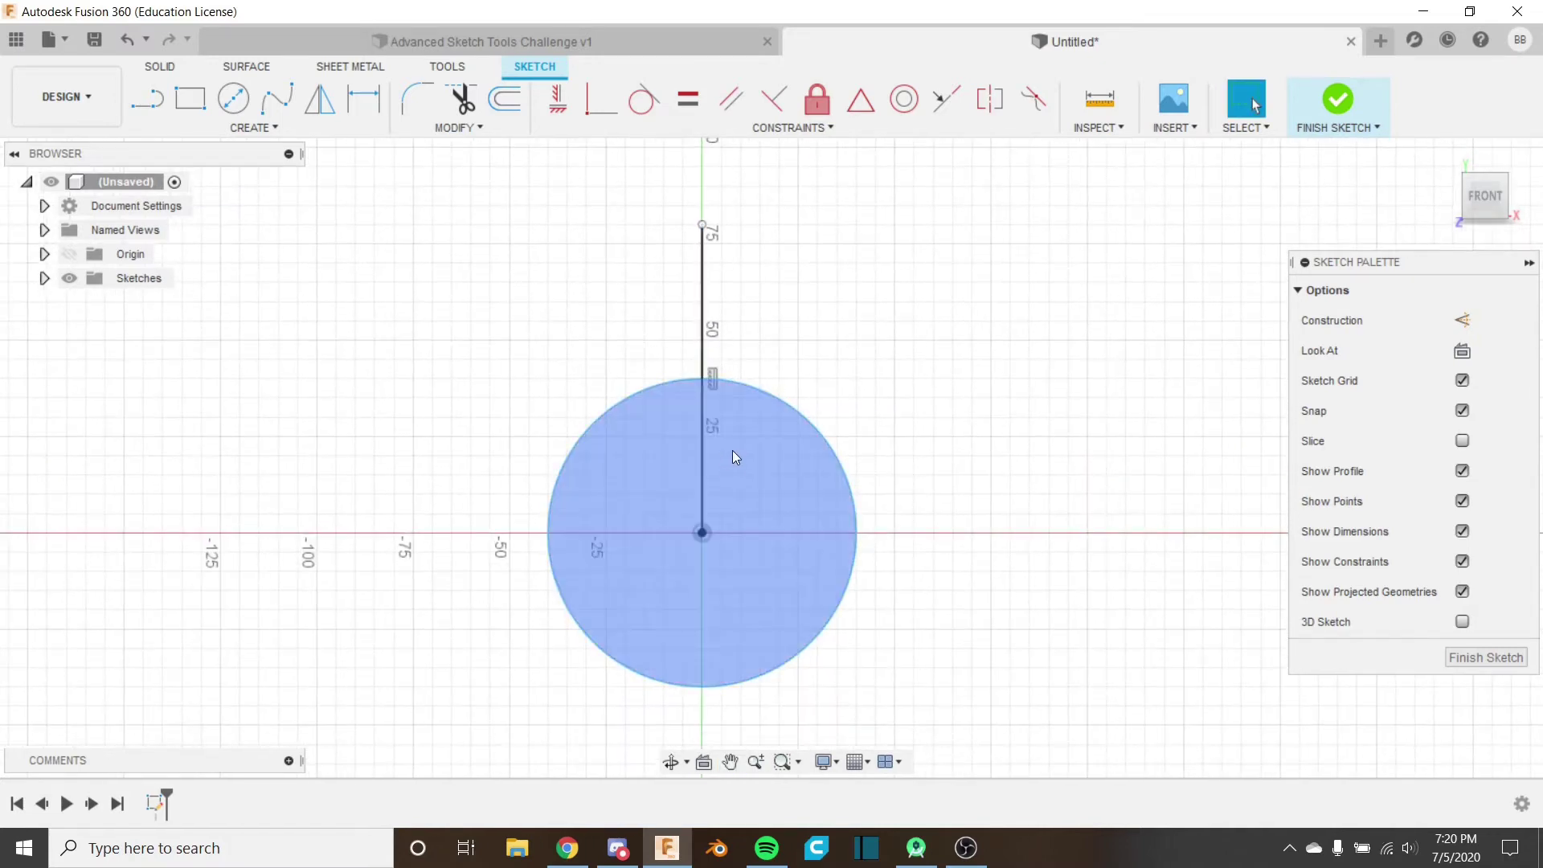
left_click(703, 311)
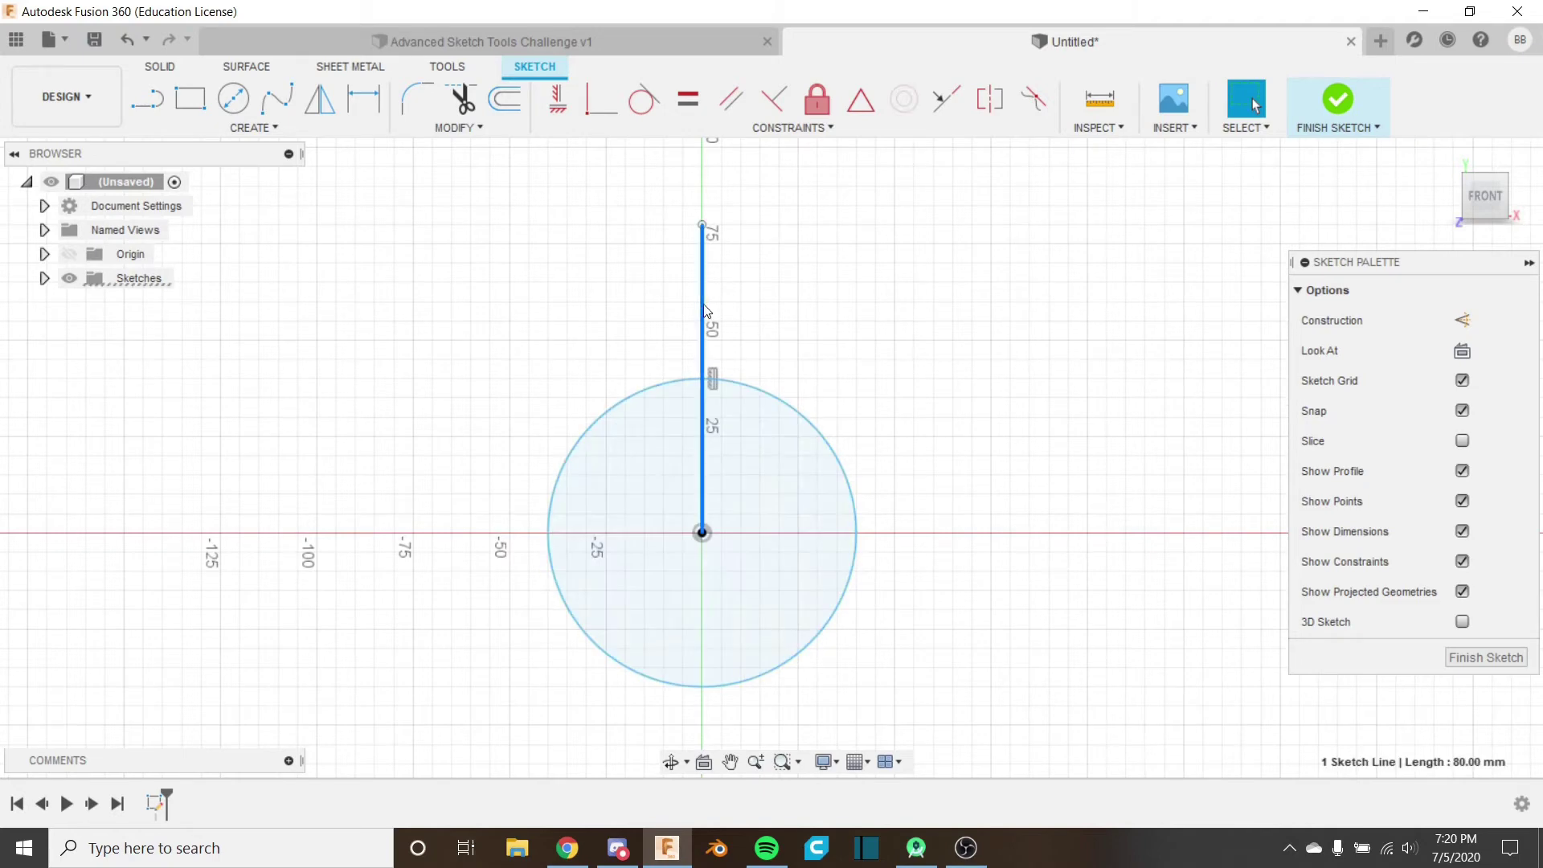
right_click(862, 347)
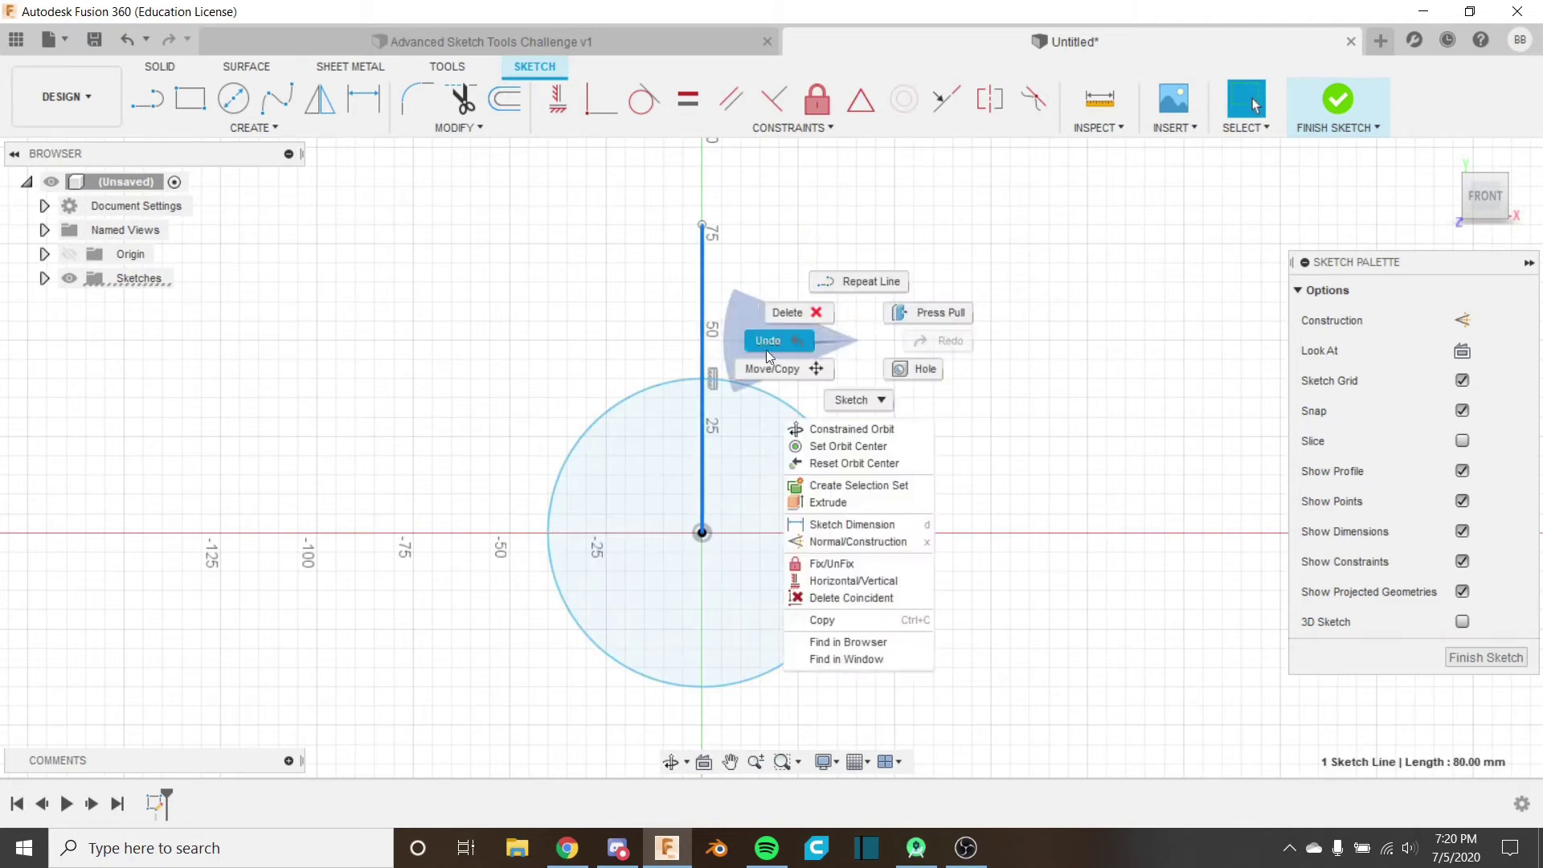
left_click(804, 317)
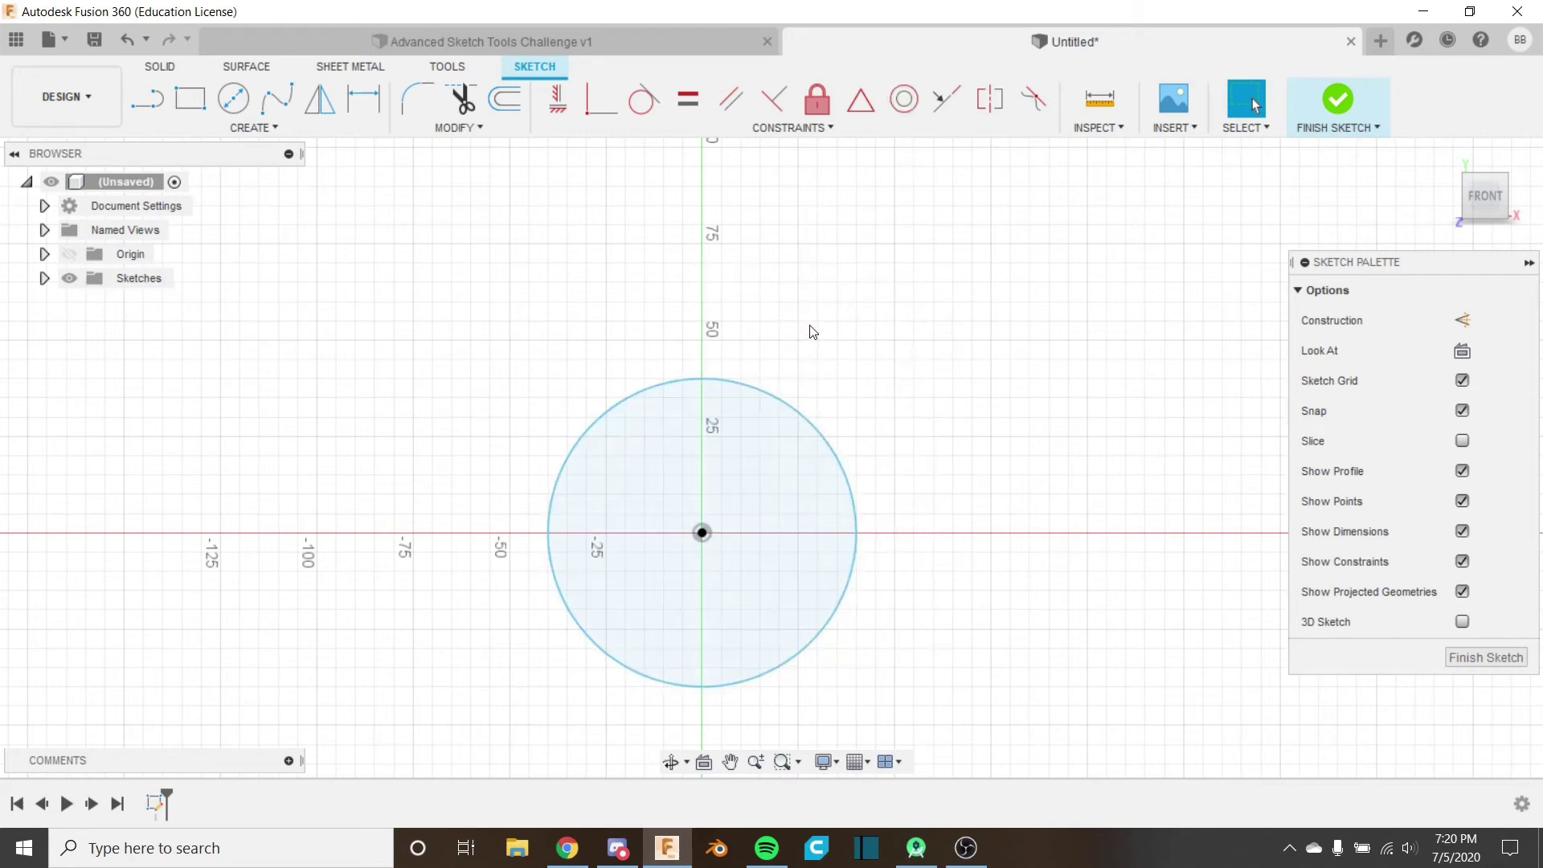
key("ctrl+z")
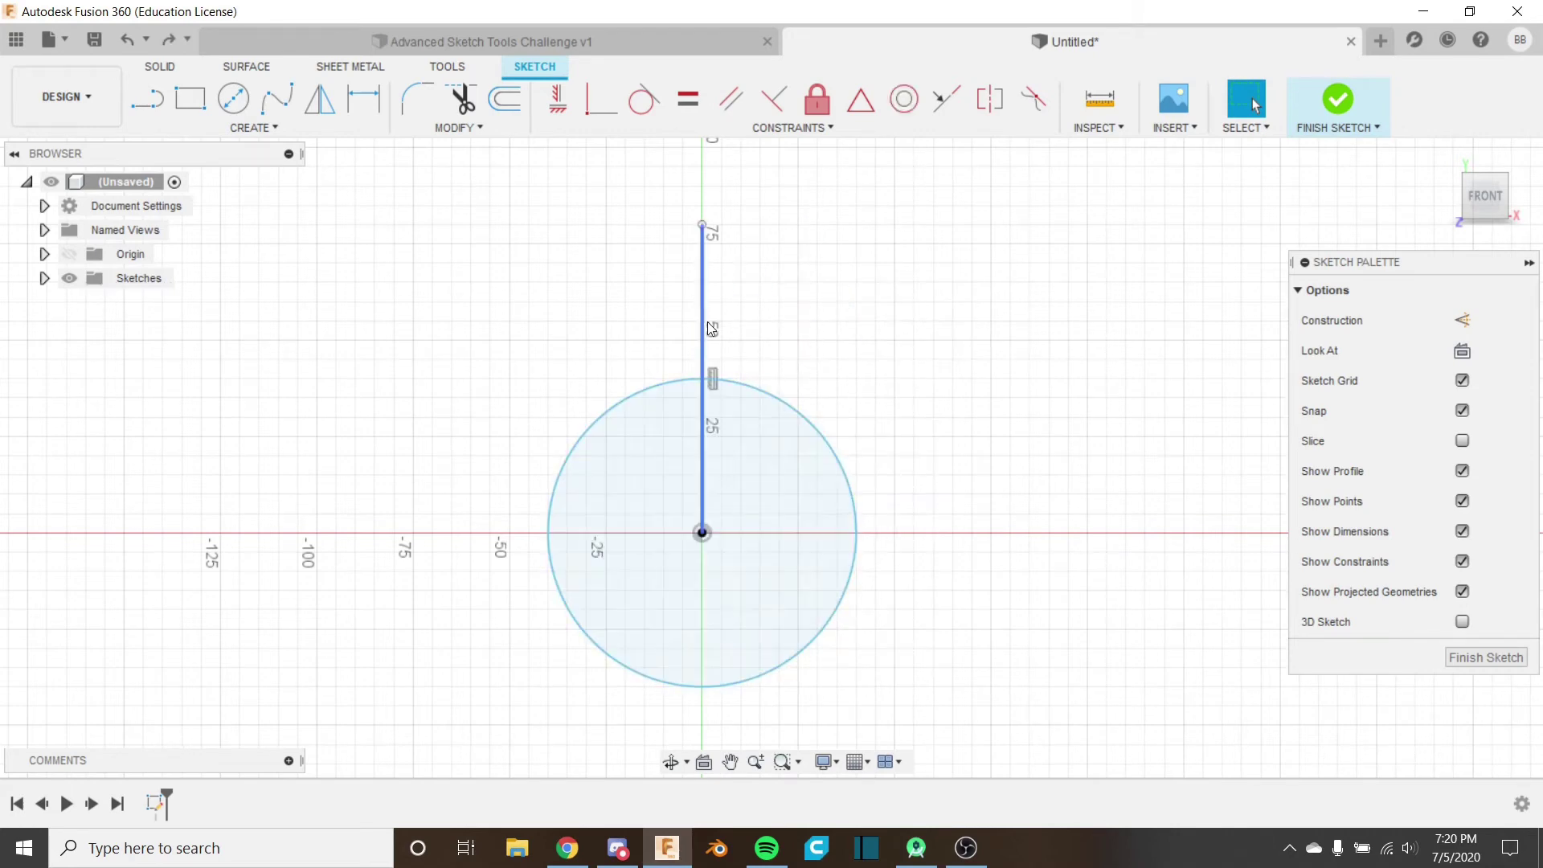
Step: Trim away the part of the vertical line that extends above the circle
left_click(475, 126)
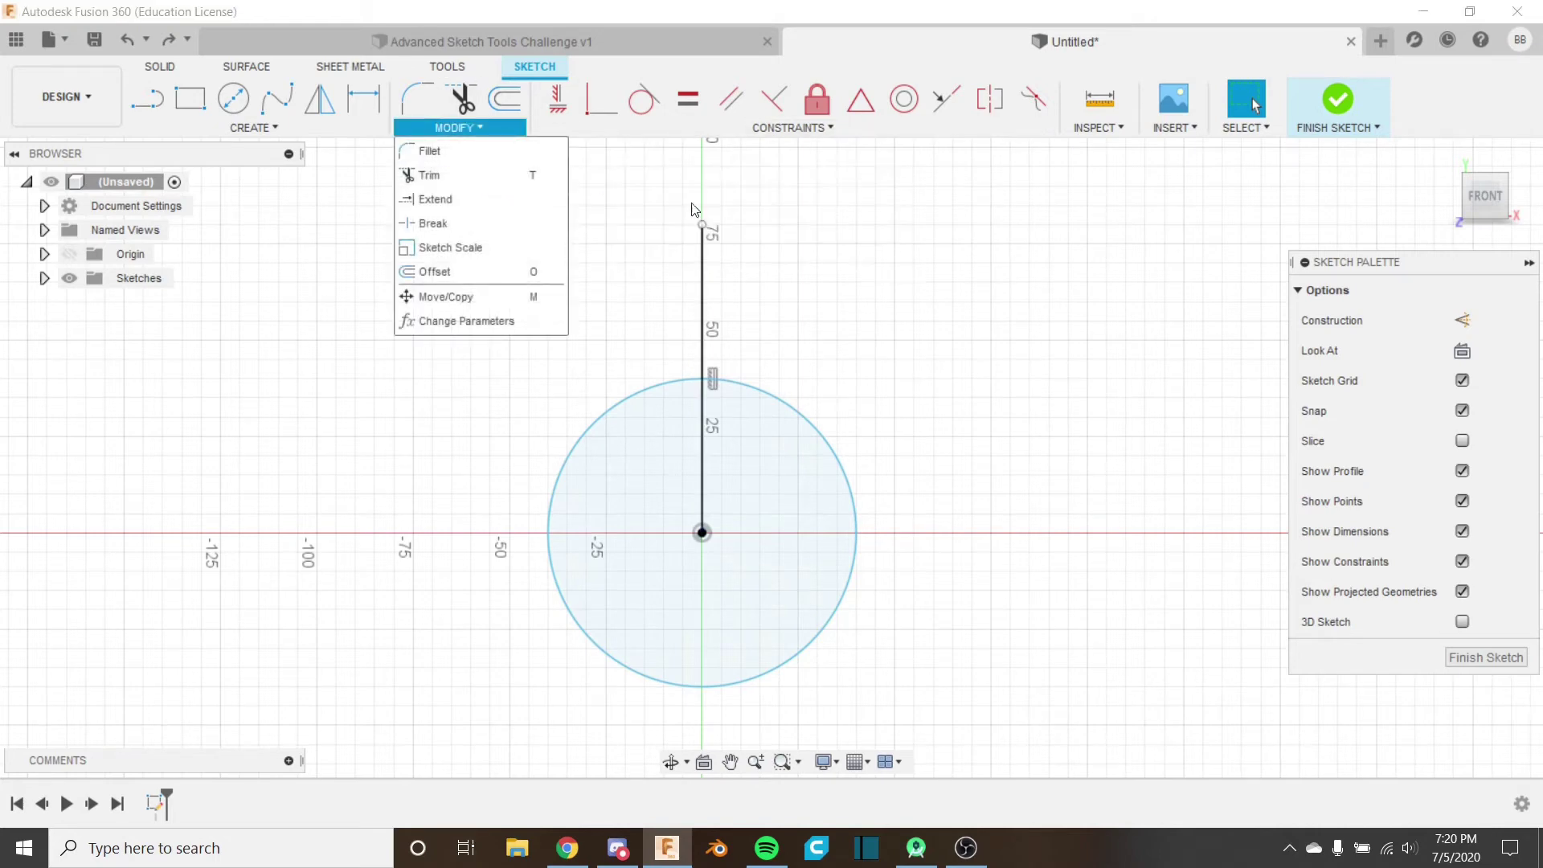
left_click(876, 257)
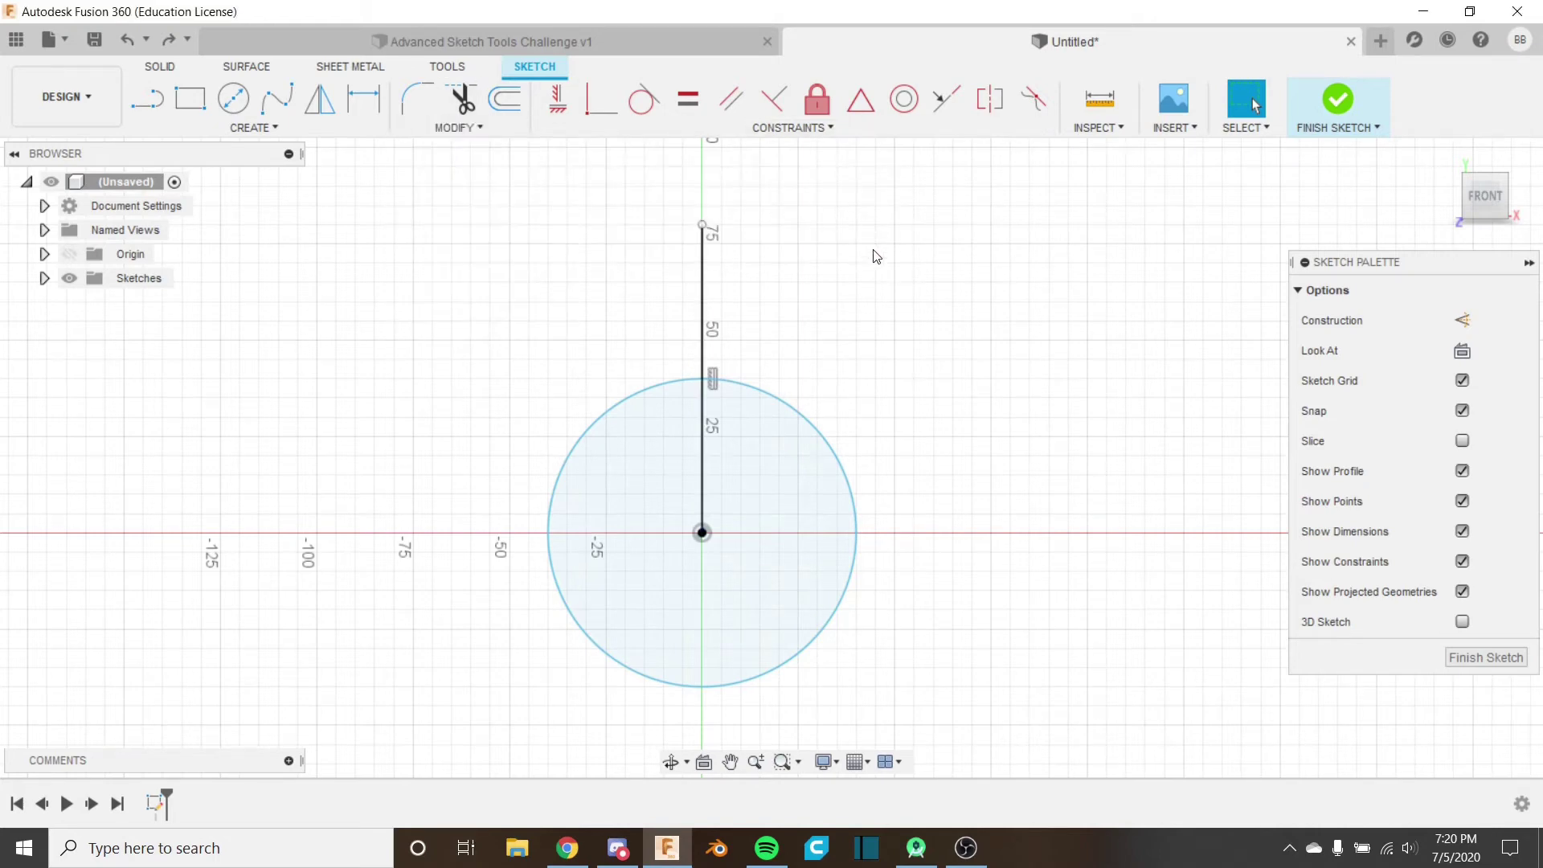
key("t")
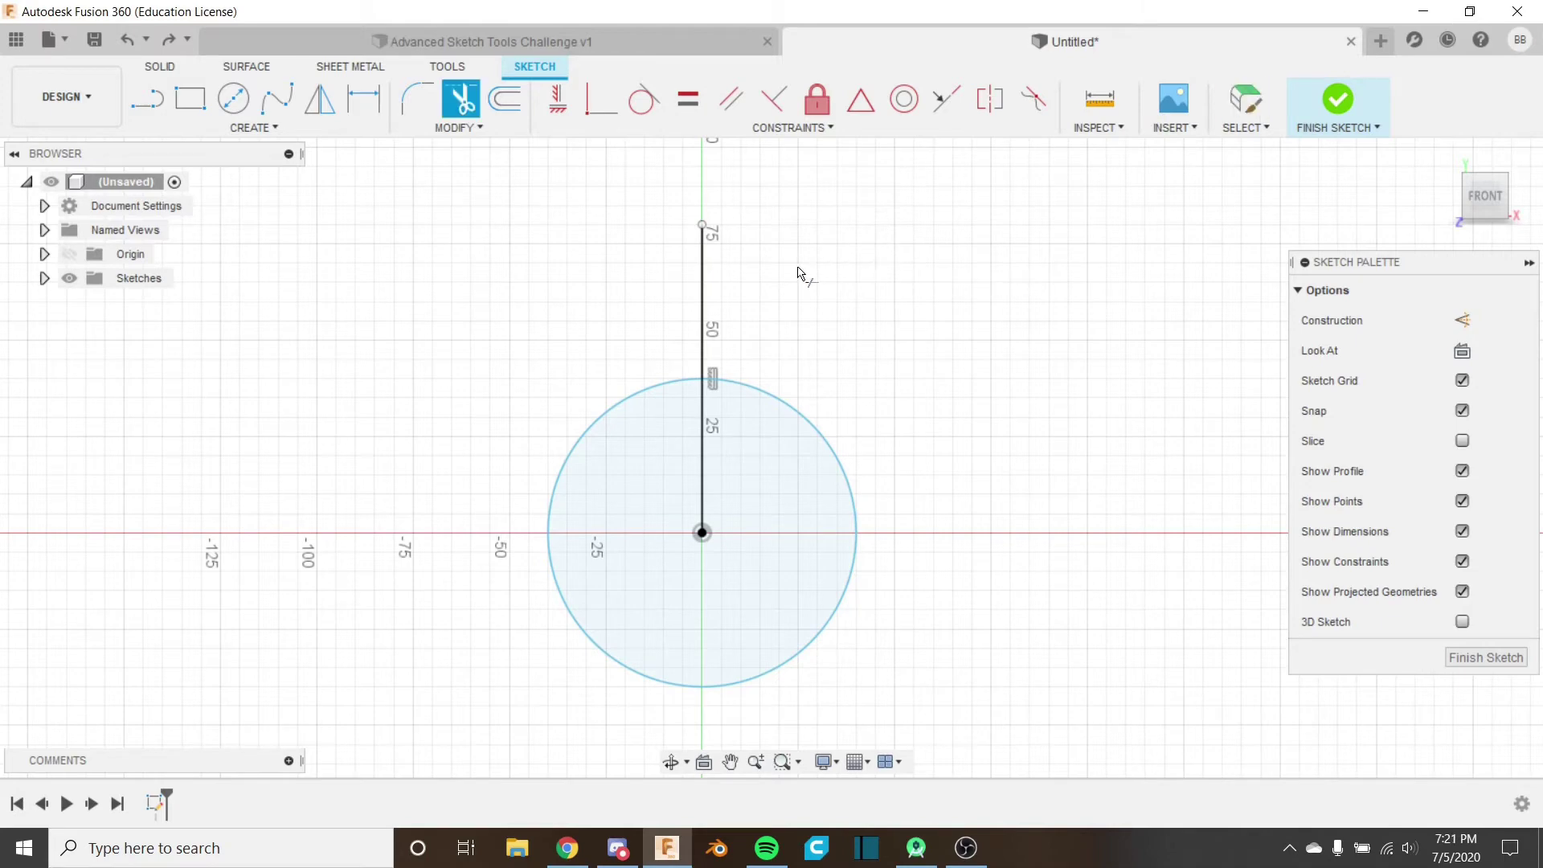
left_click(701, 317)
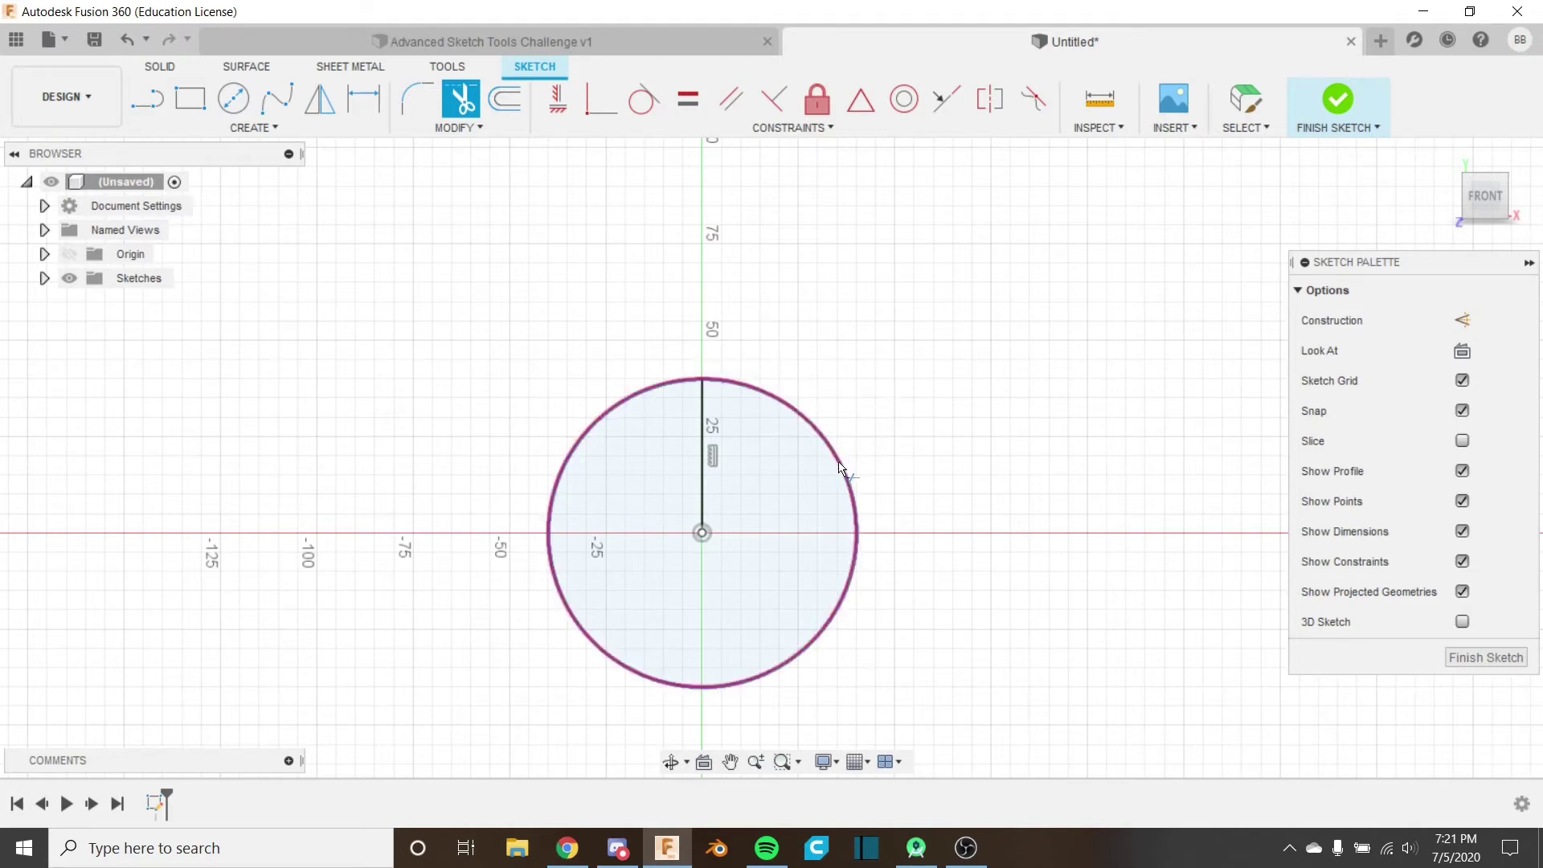
Step: Trim away the circle's outline, and undo the trim
left_click(846, 474)
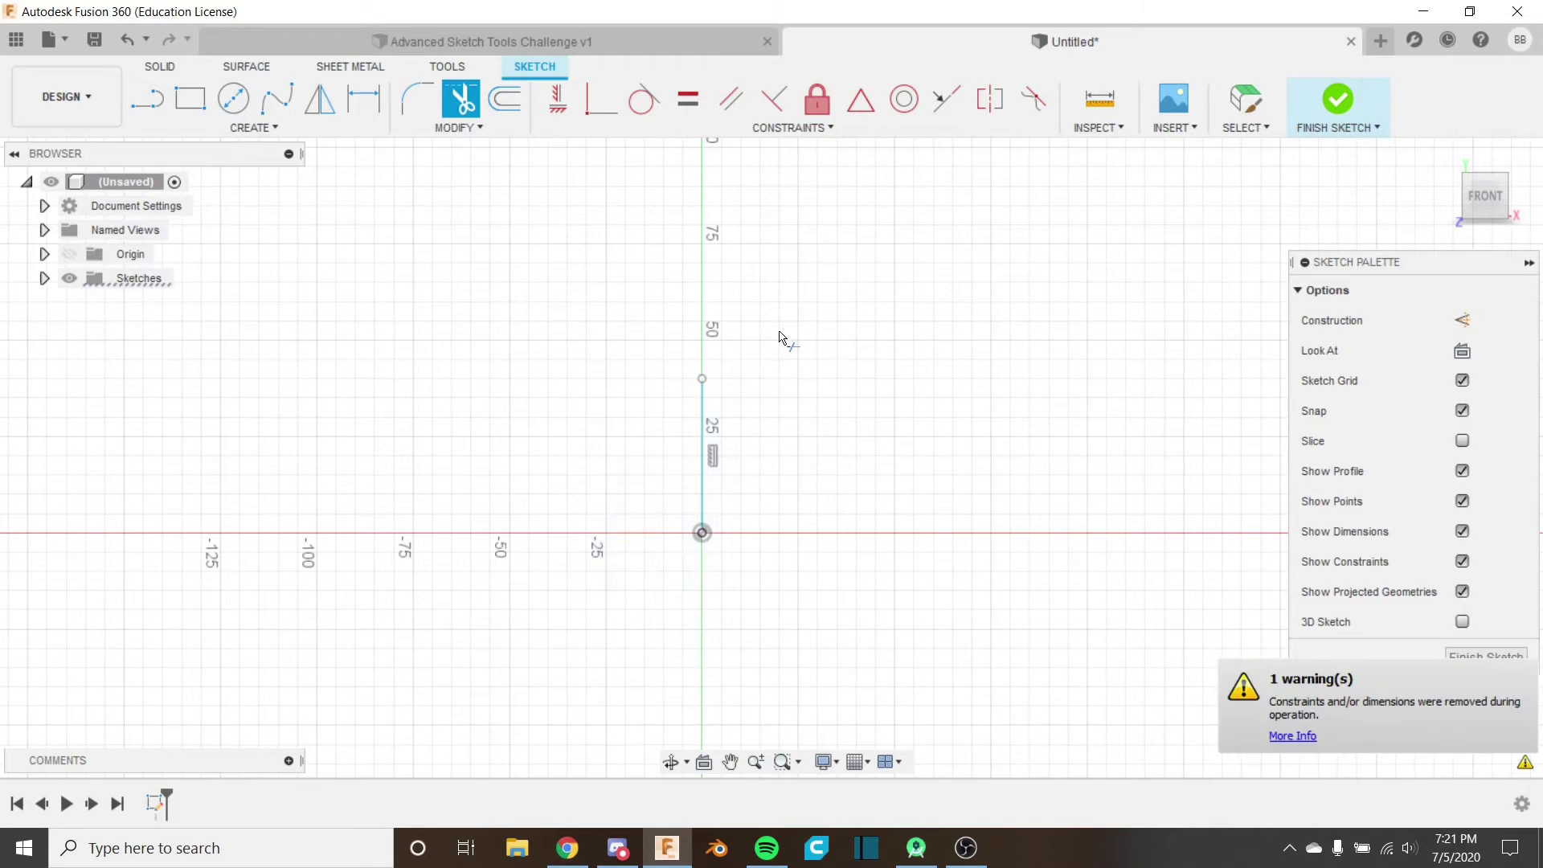
key("Escape")
key("ctrl+z")
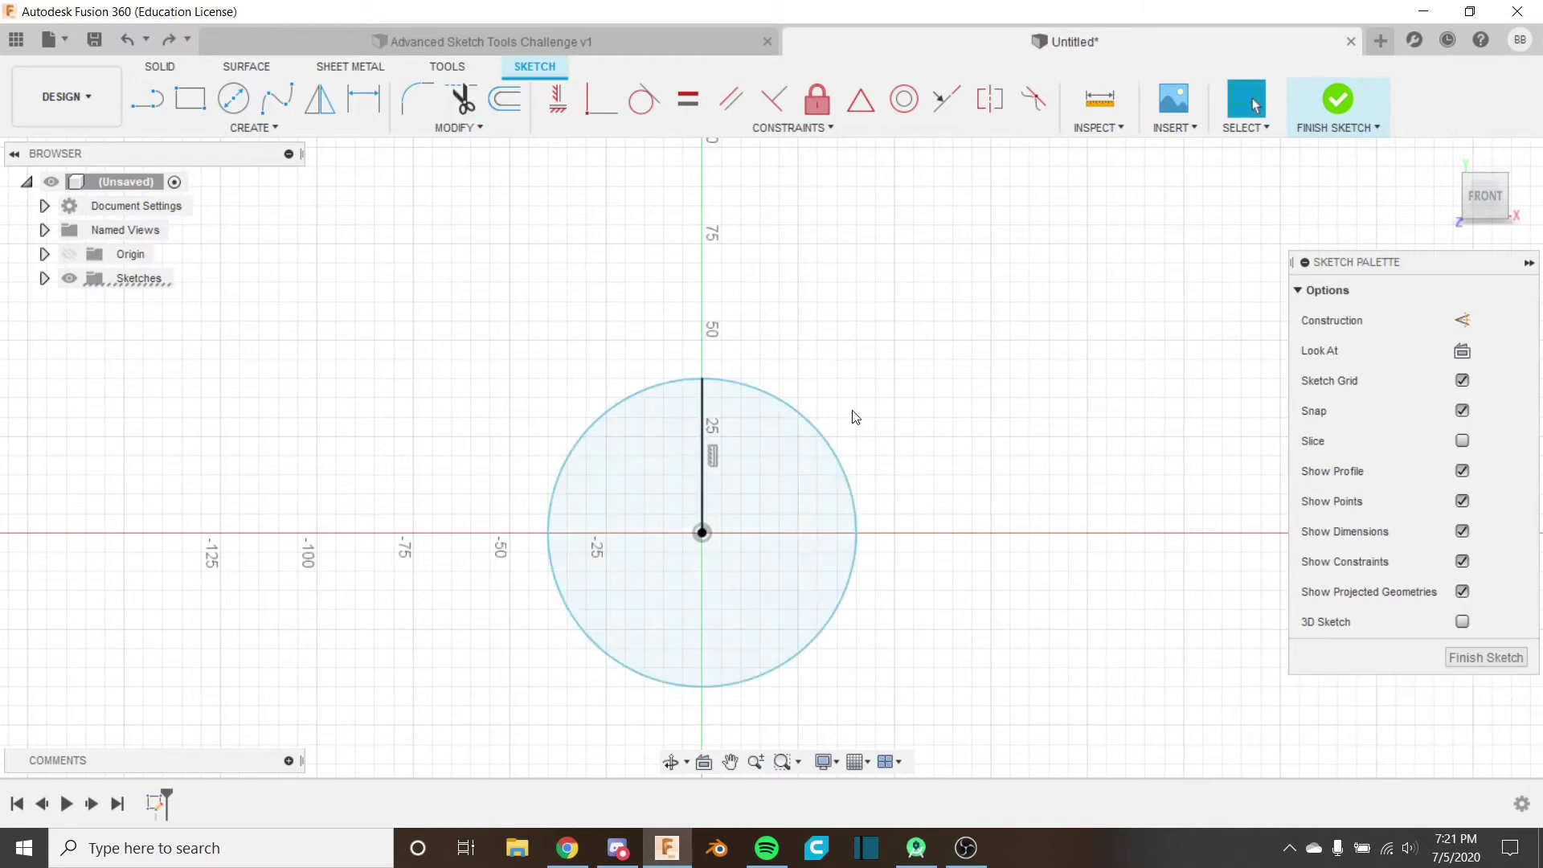
Step: Delete the entire circle, and undo the deletion
left_click(835, 442)
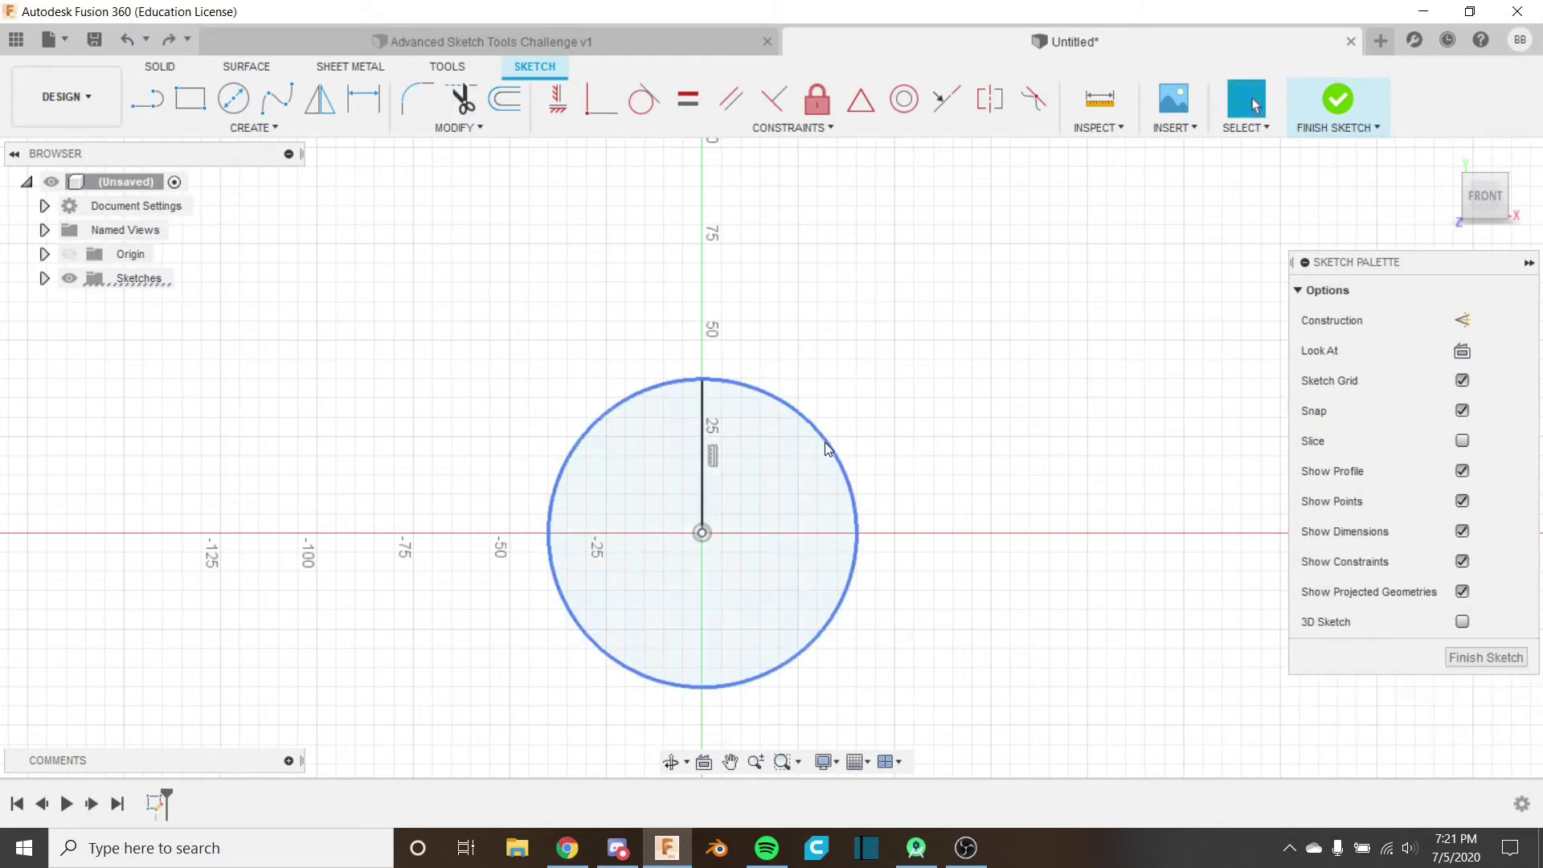
right_click(866, 411)
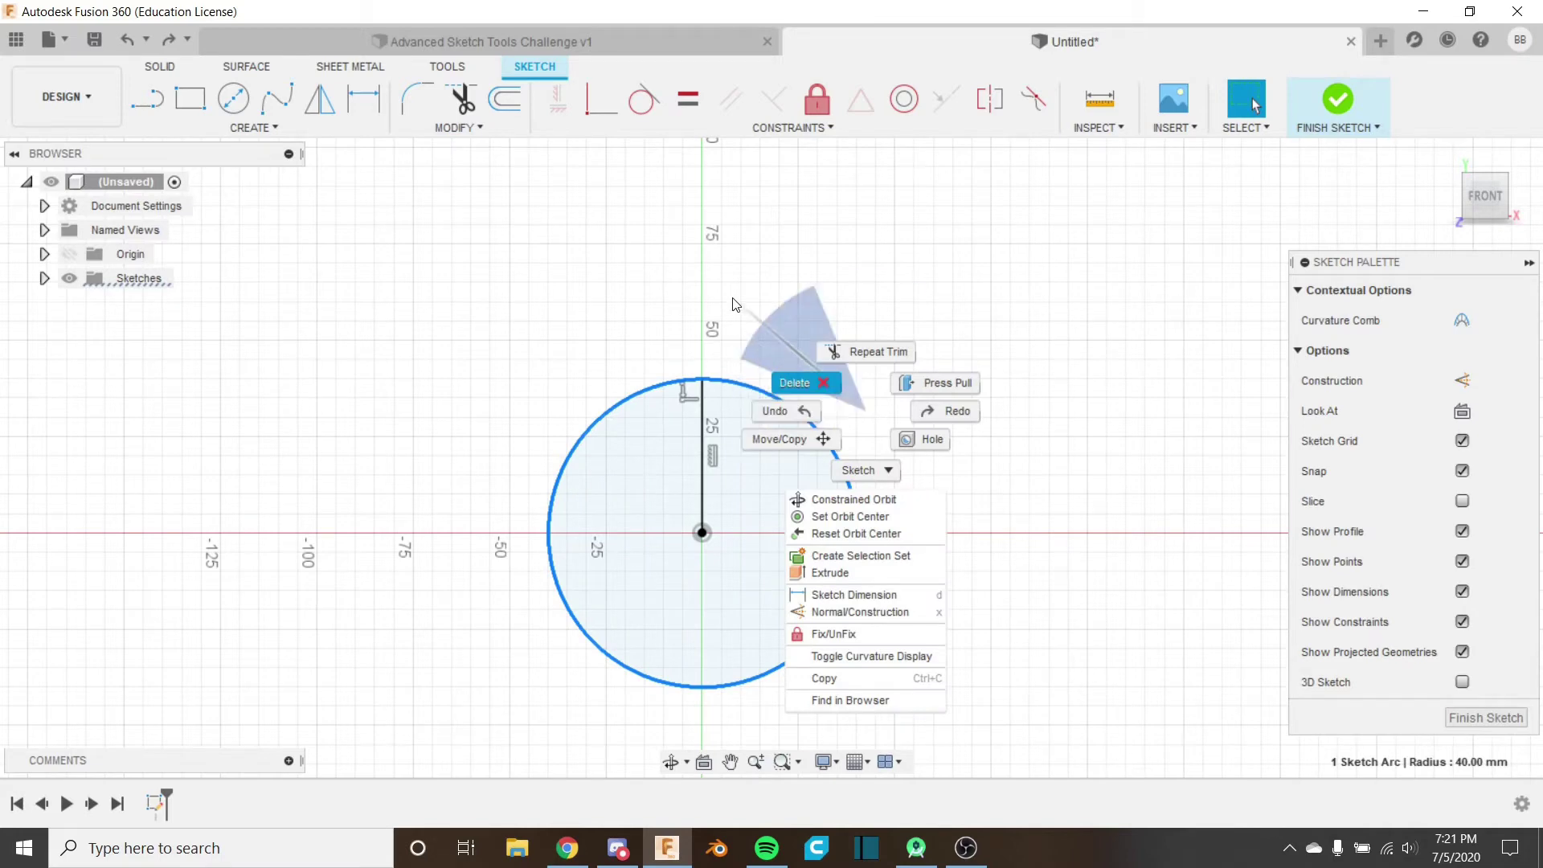
left_click(809, 382)
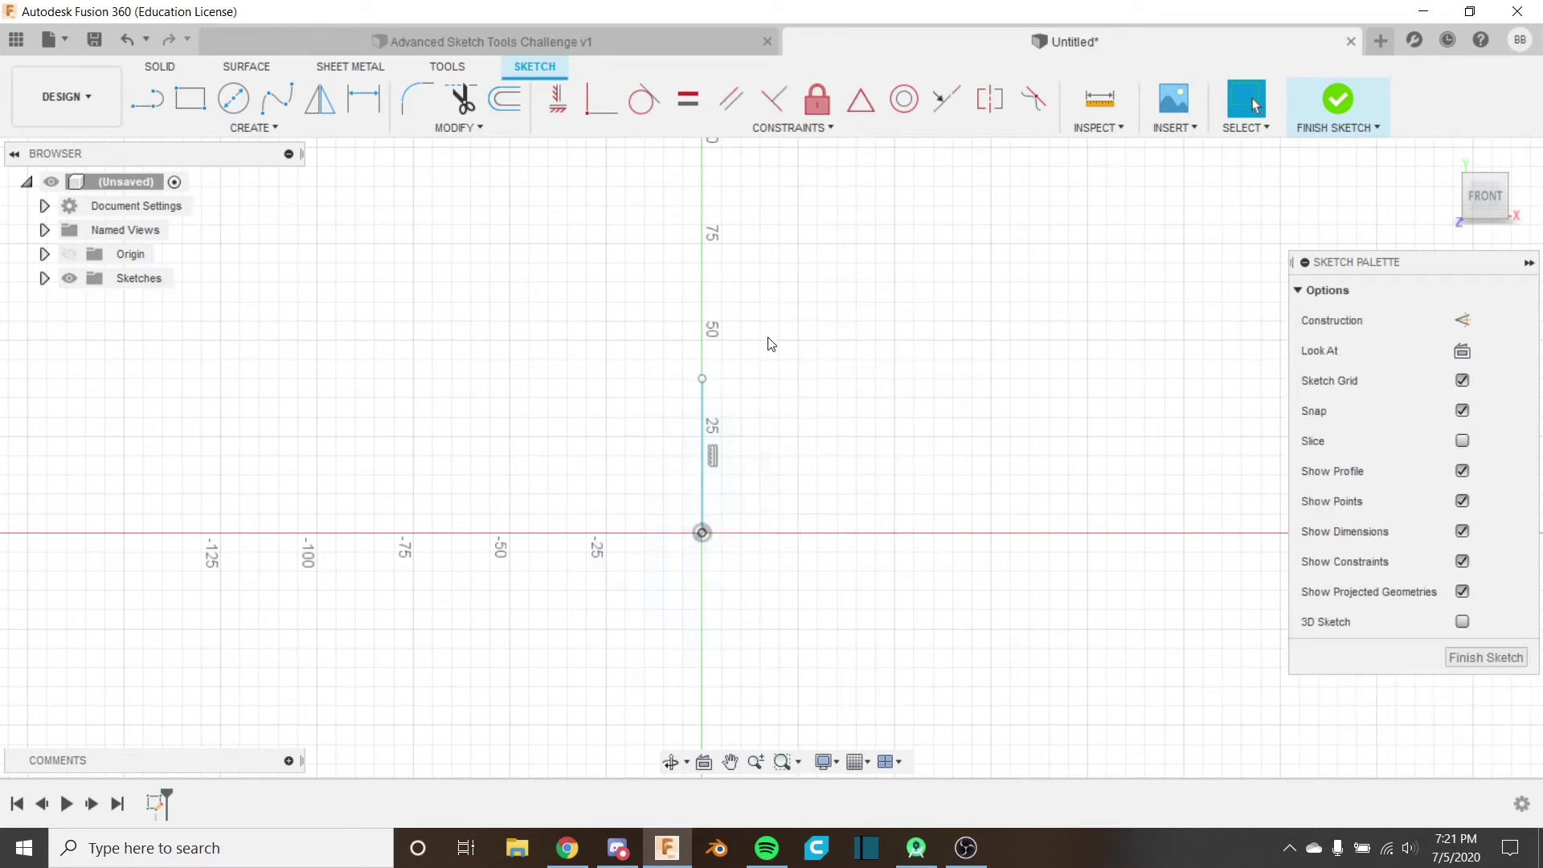
key("ctrl+z")
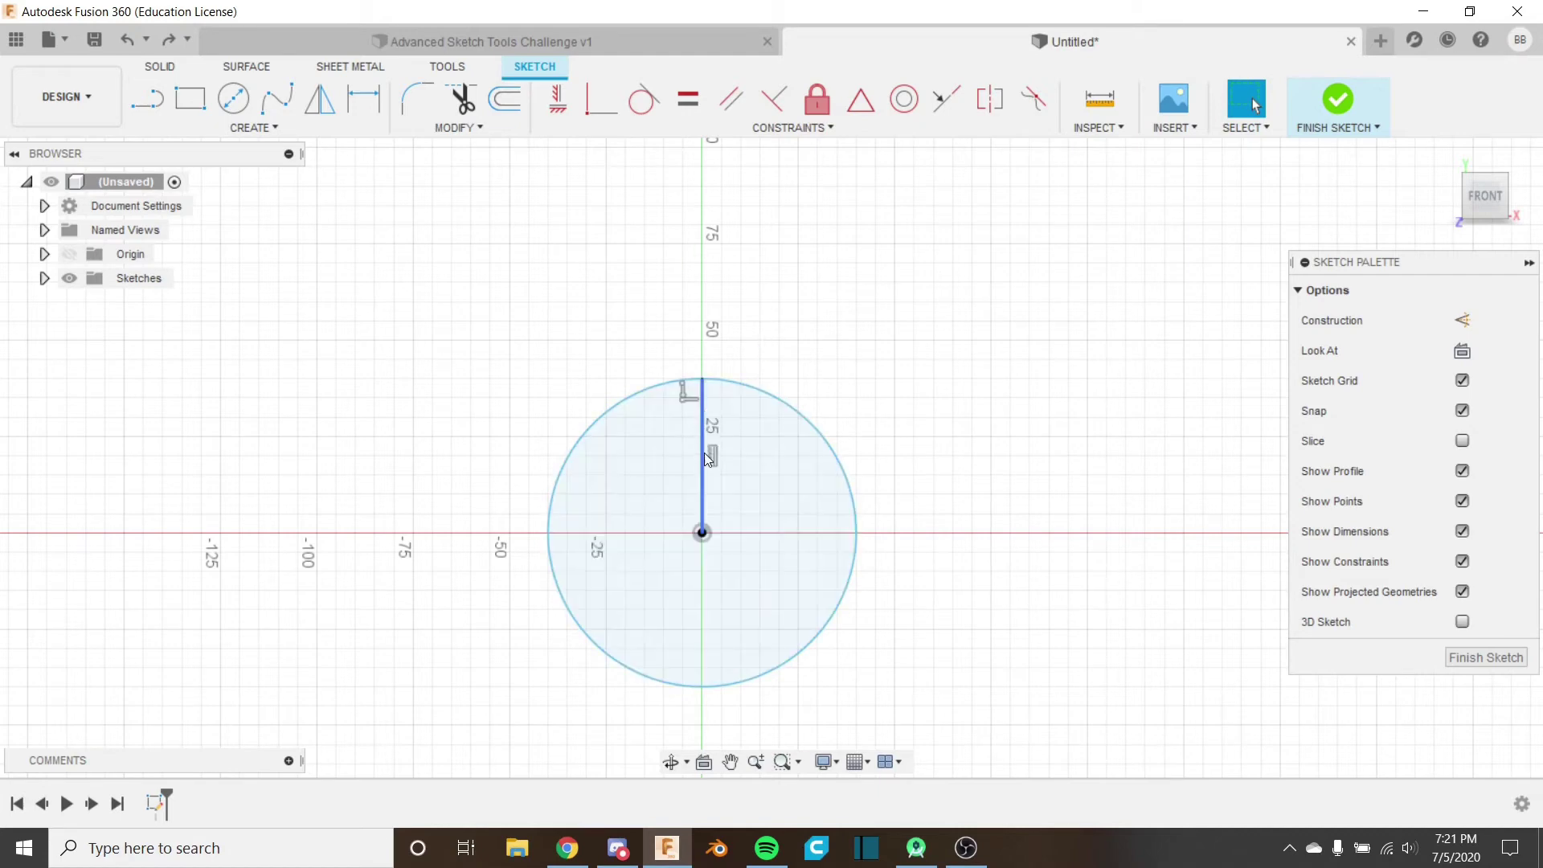
Step: Extend the vertical line from the circle's center down to the opposite side of the circle
left_click(728, 455)
middle_click_drag(730, 456, 717, 402)
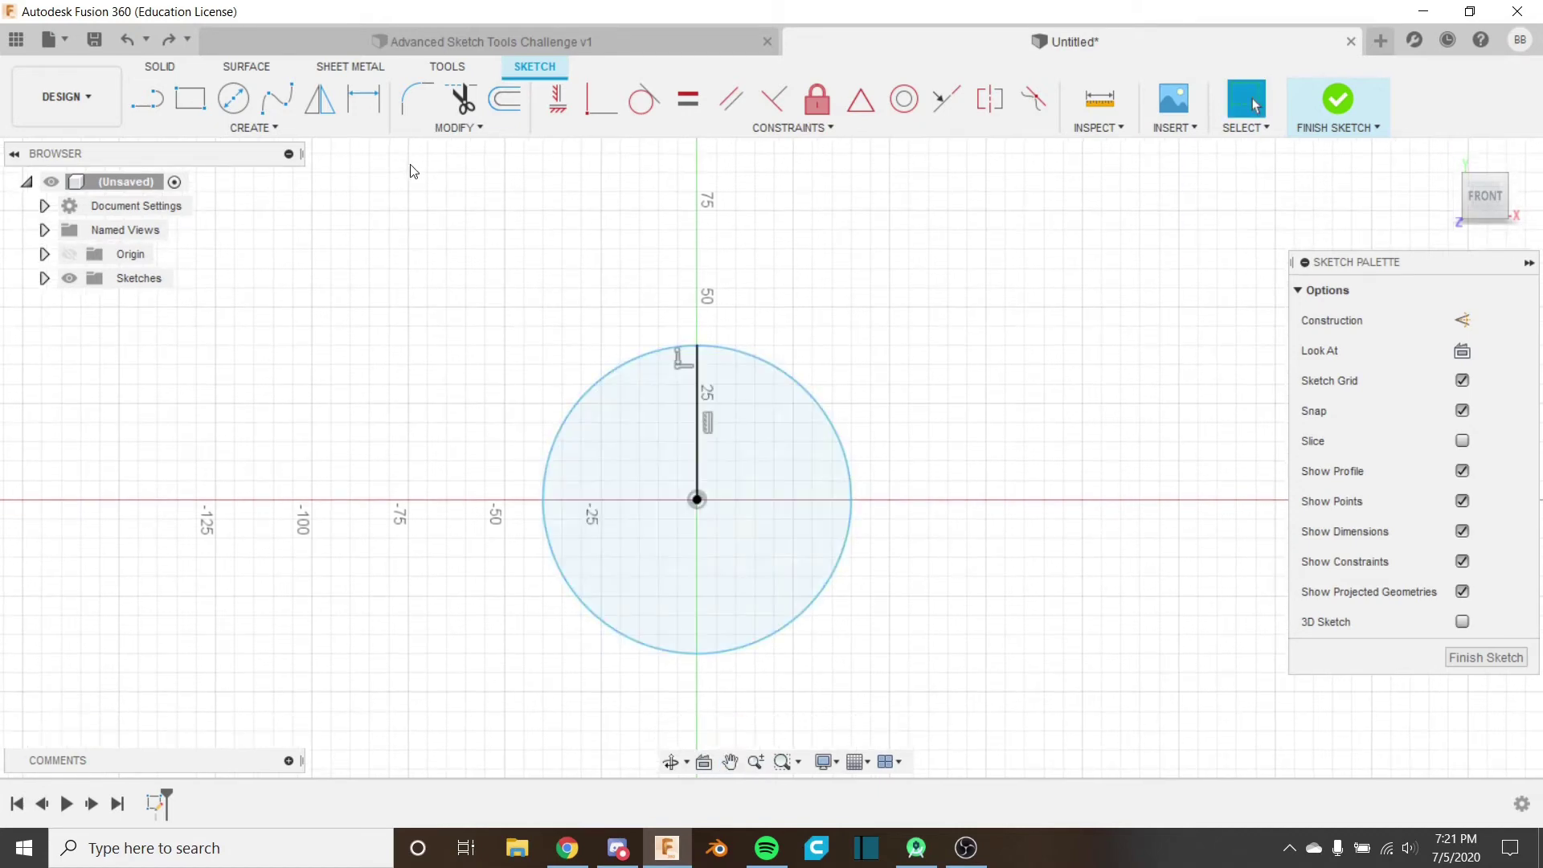
left_click(446, 128)
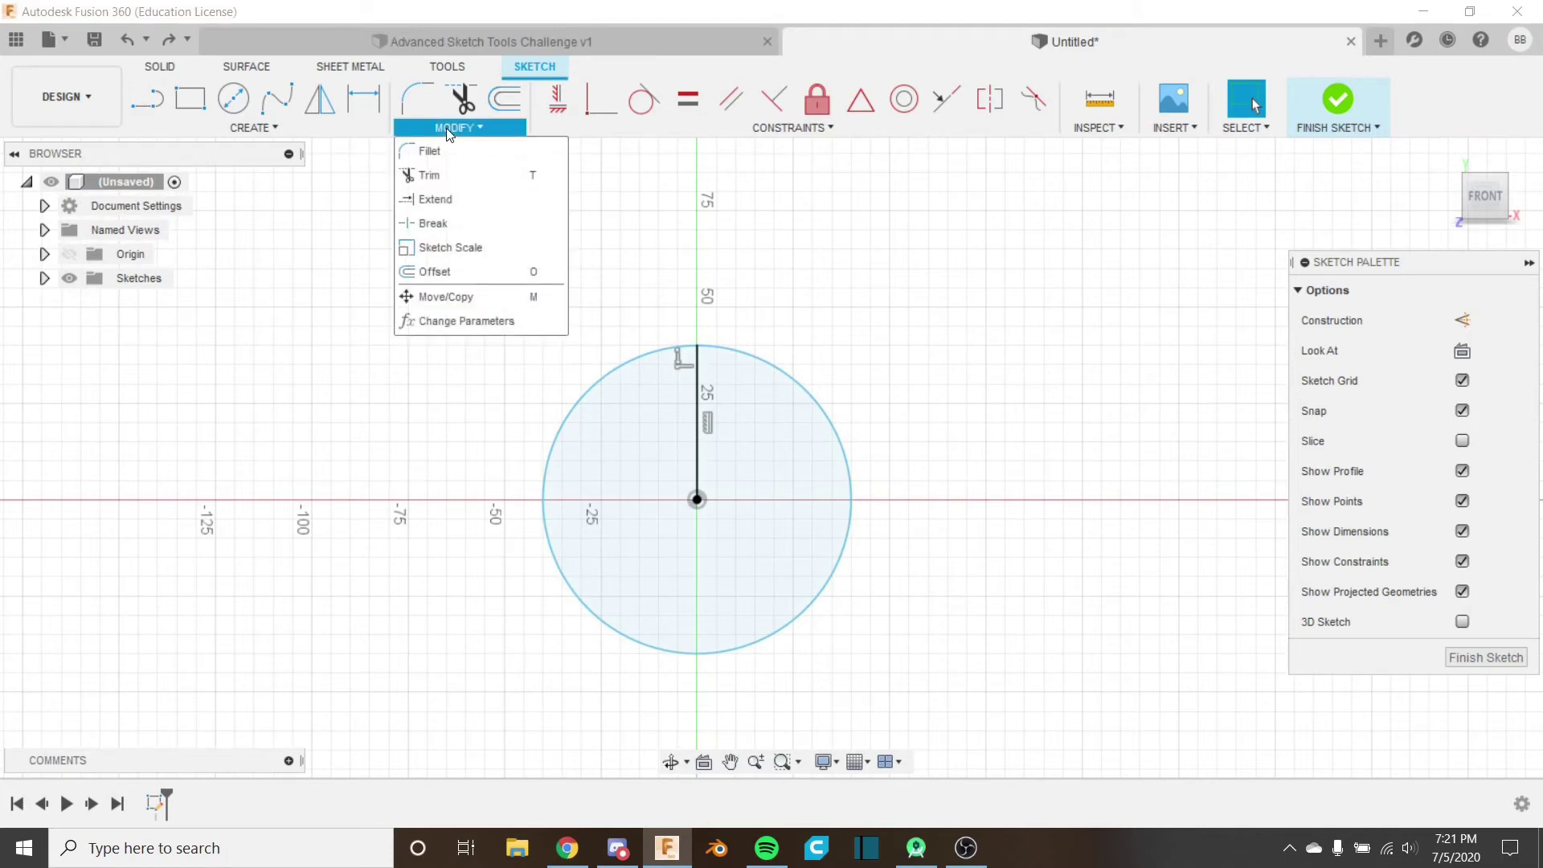
left_click(476, 199)
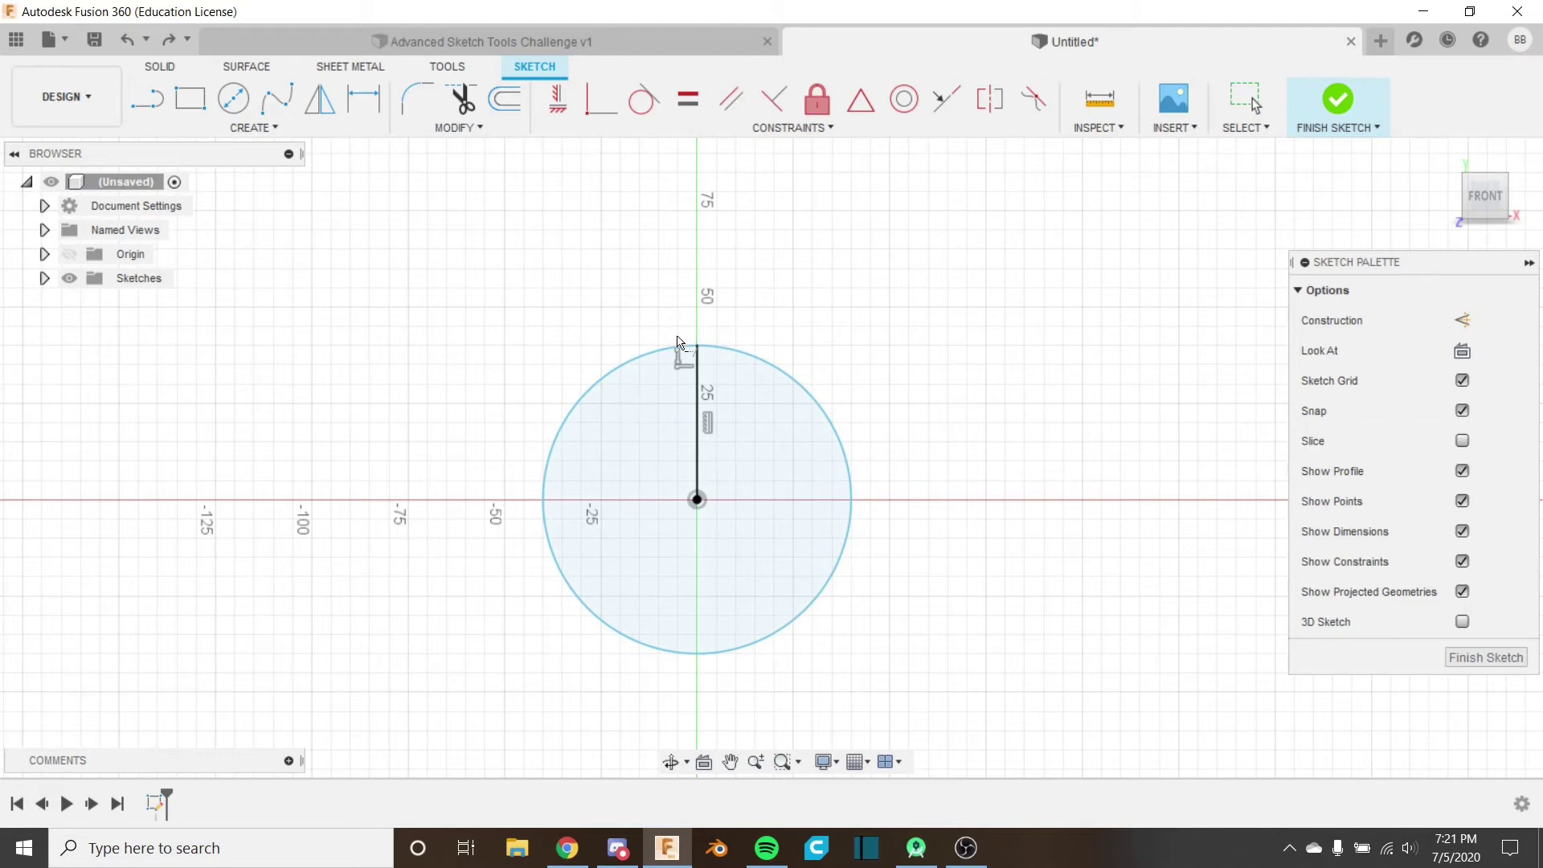
left_click(699, 463)
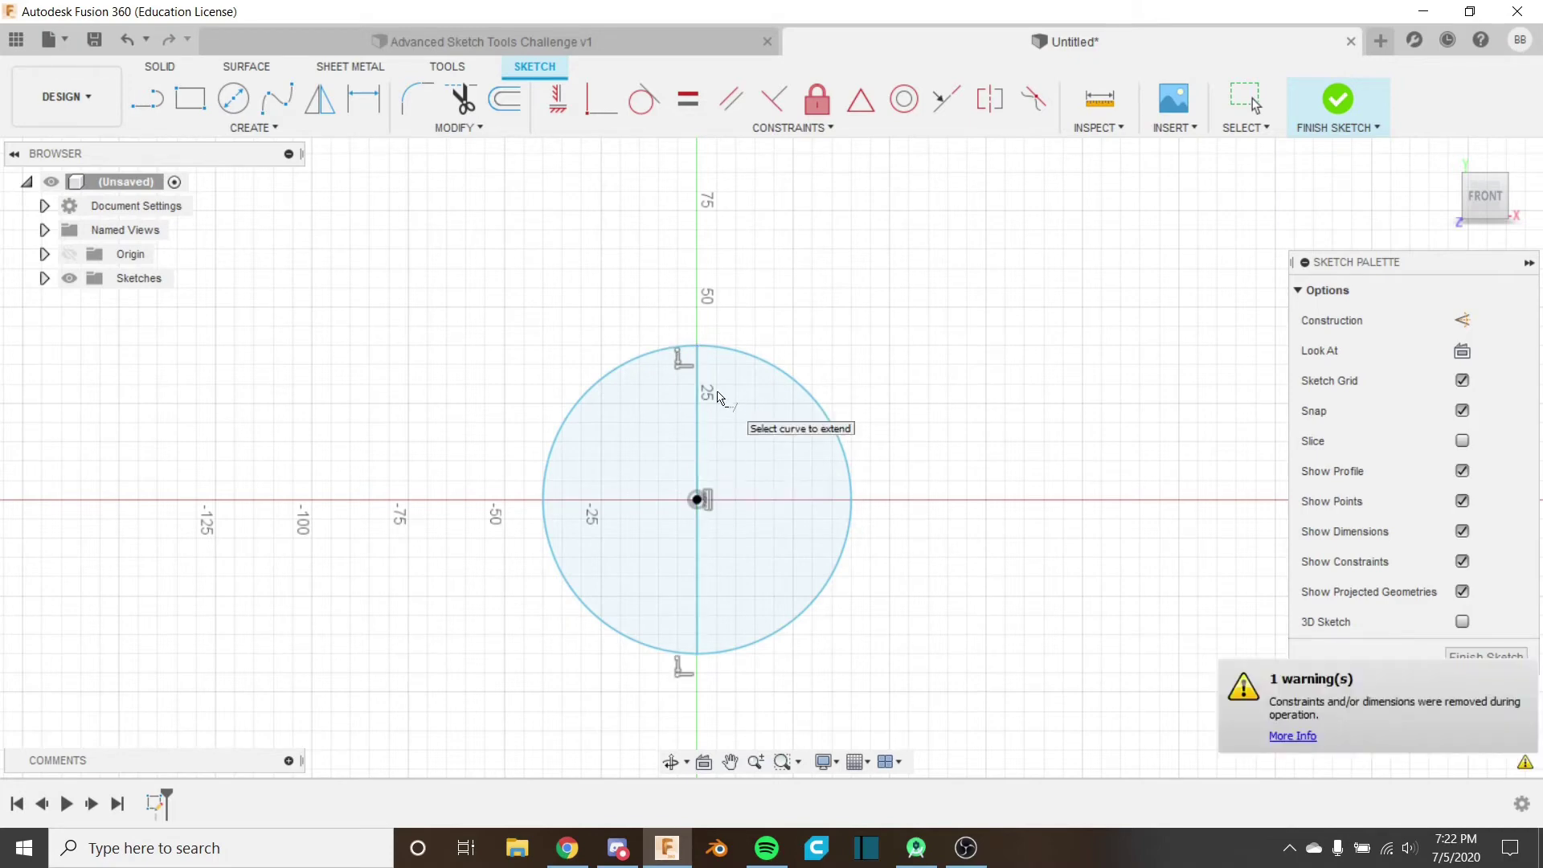
left_click(453, 116)
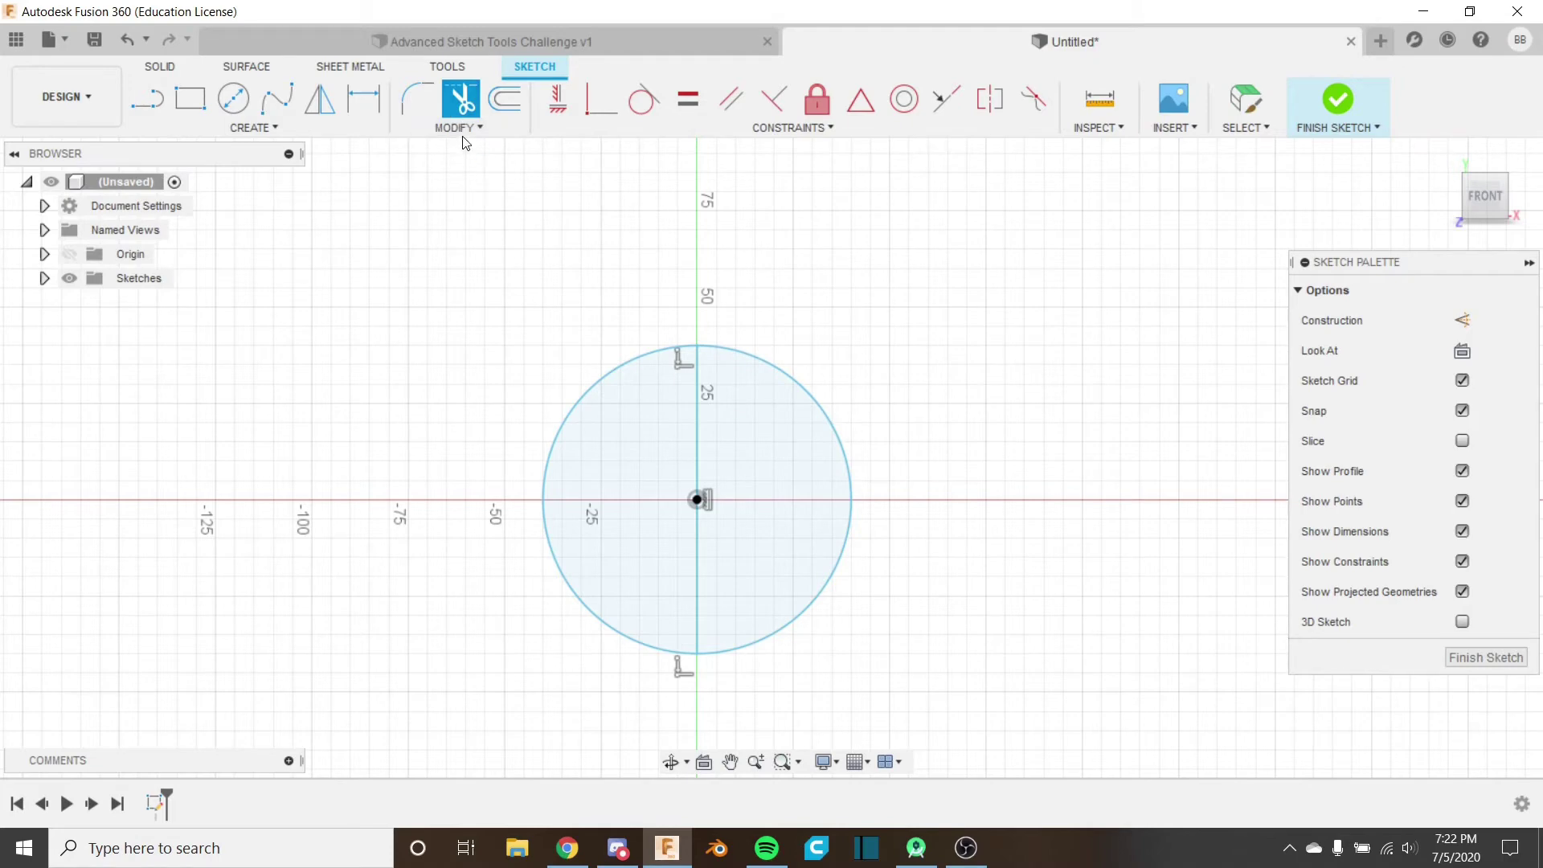
left_click(456, 126)
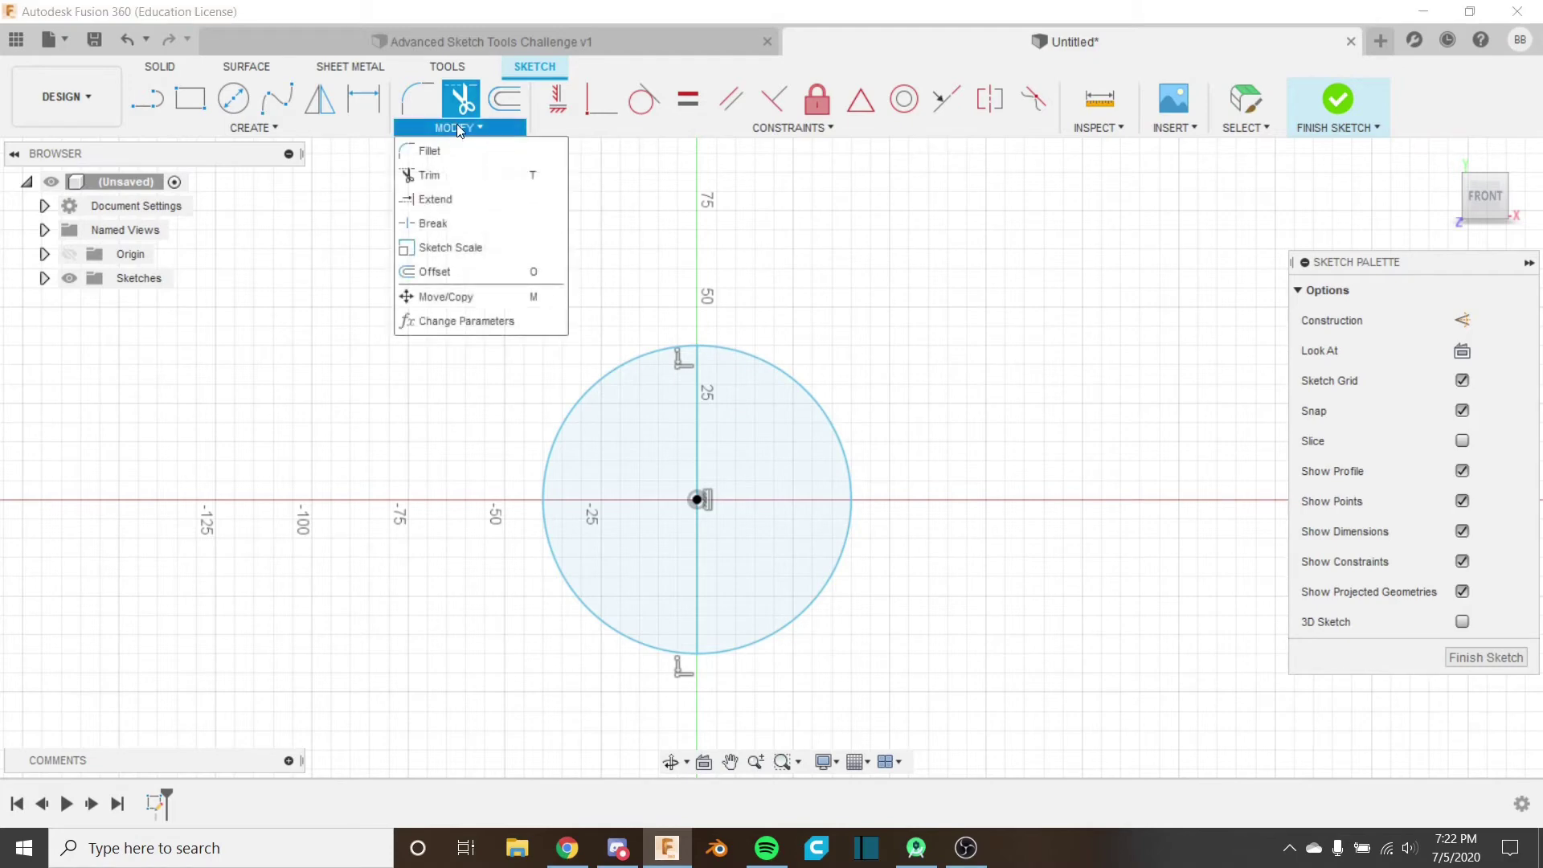
left_click(476, 198)
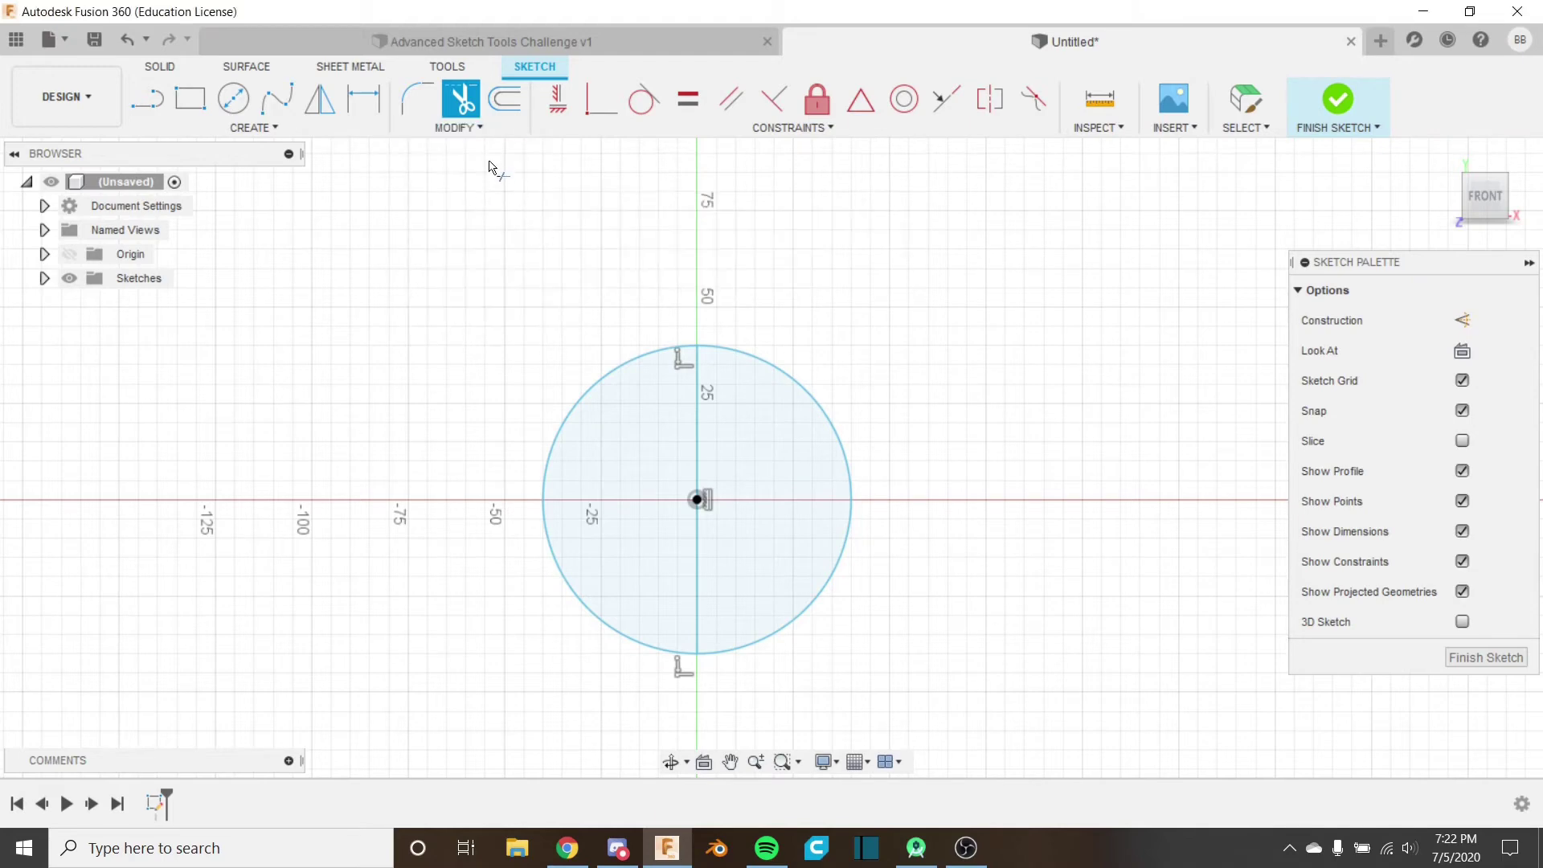
key("Escape")
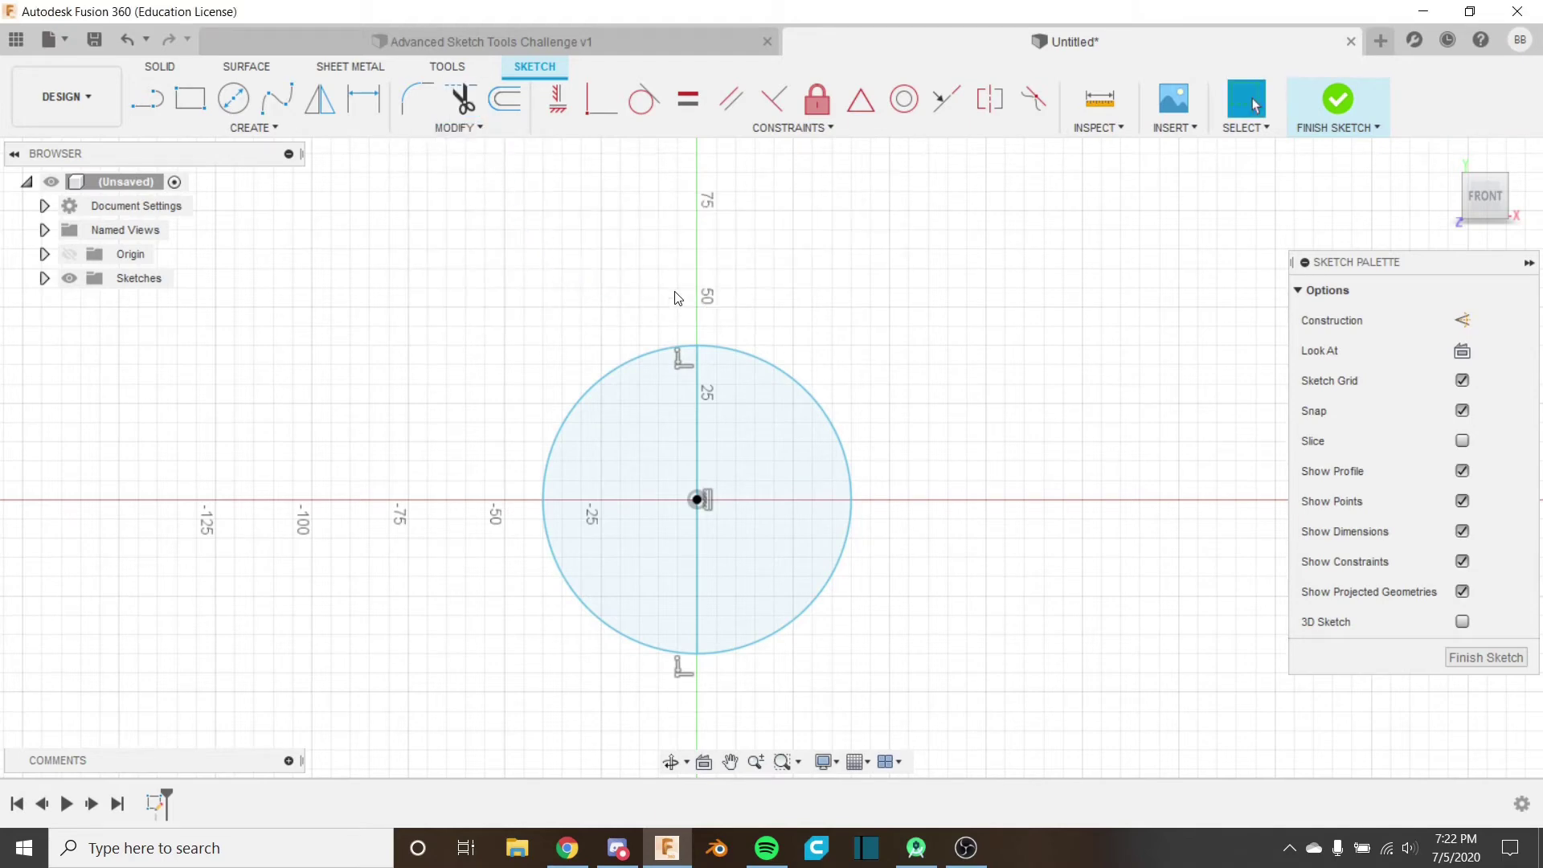
Step: Delete the circle and its vertical line to clear the sketch
left_click(696, 354)
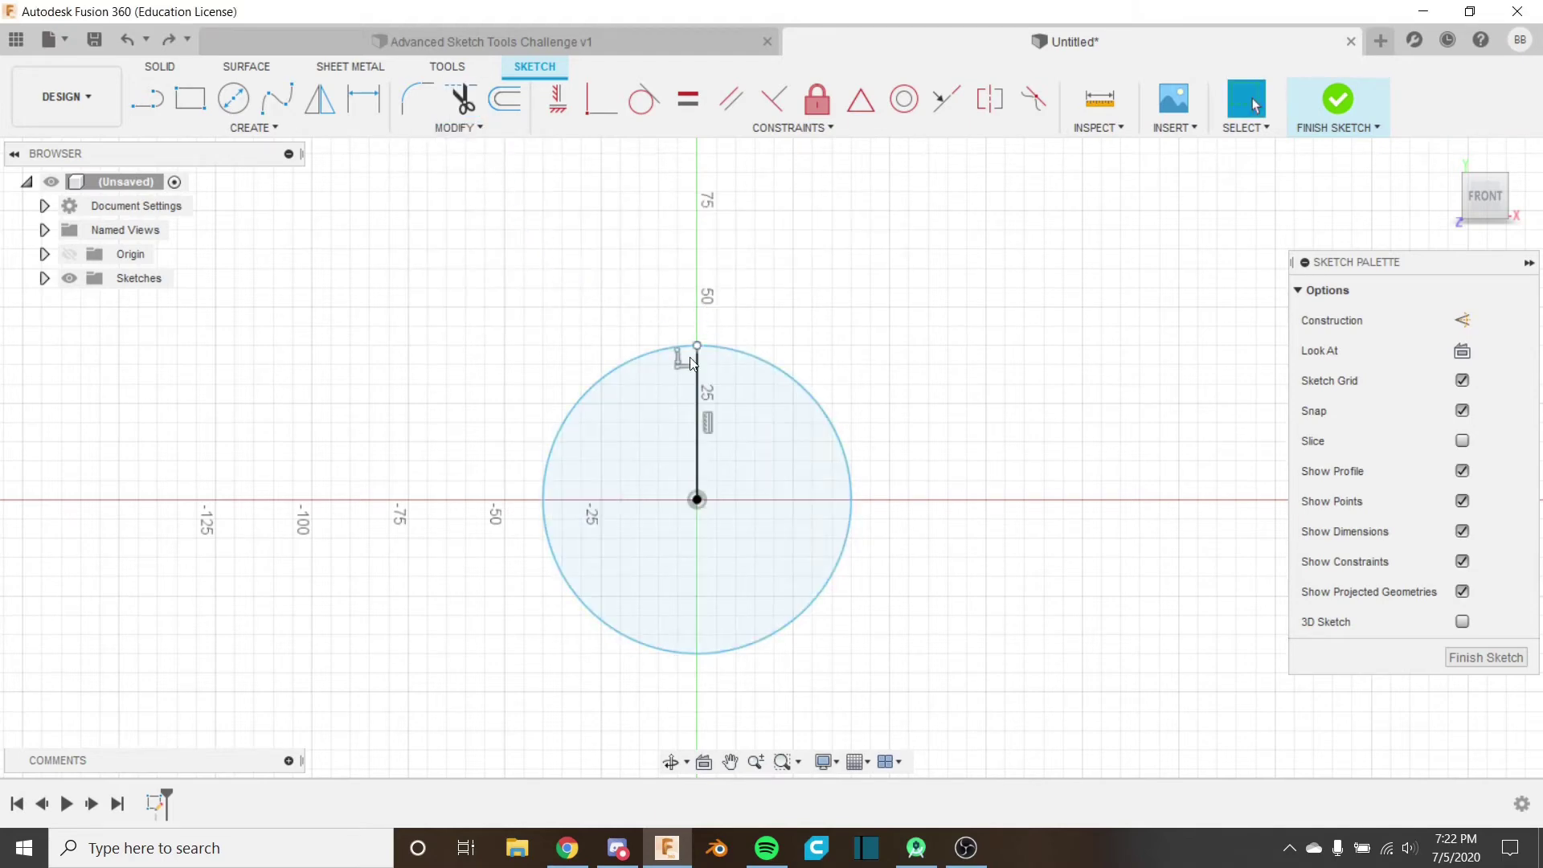
key("Delete")
key("Delete")
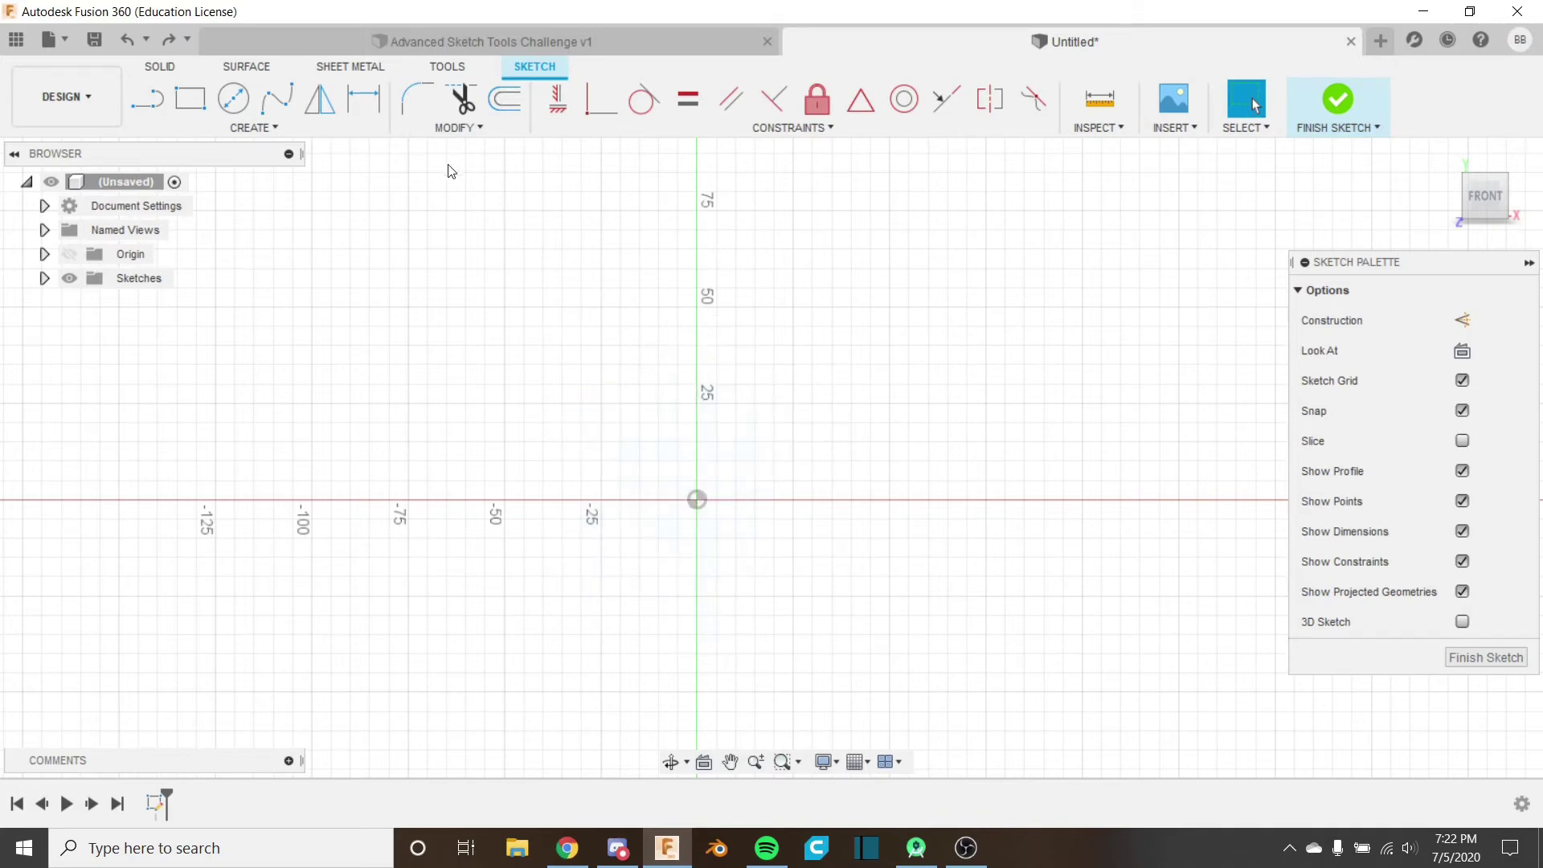
Step: Draw a center rectangle about 100 mm wide and 50 mm high, centered on the origin
left_click(416, 130)
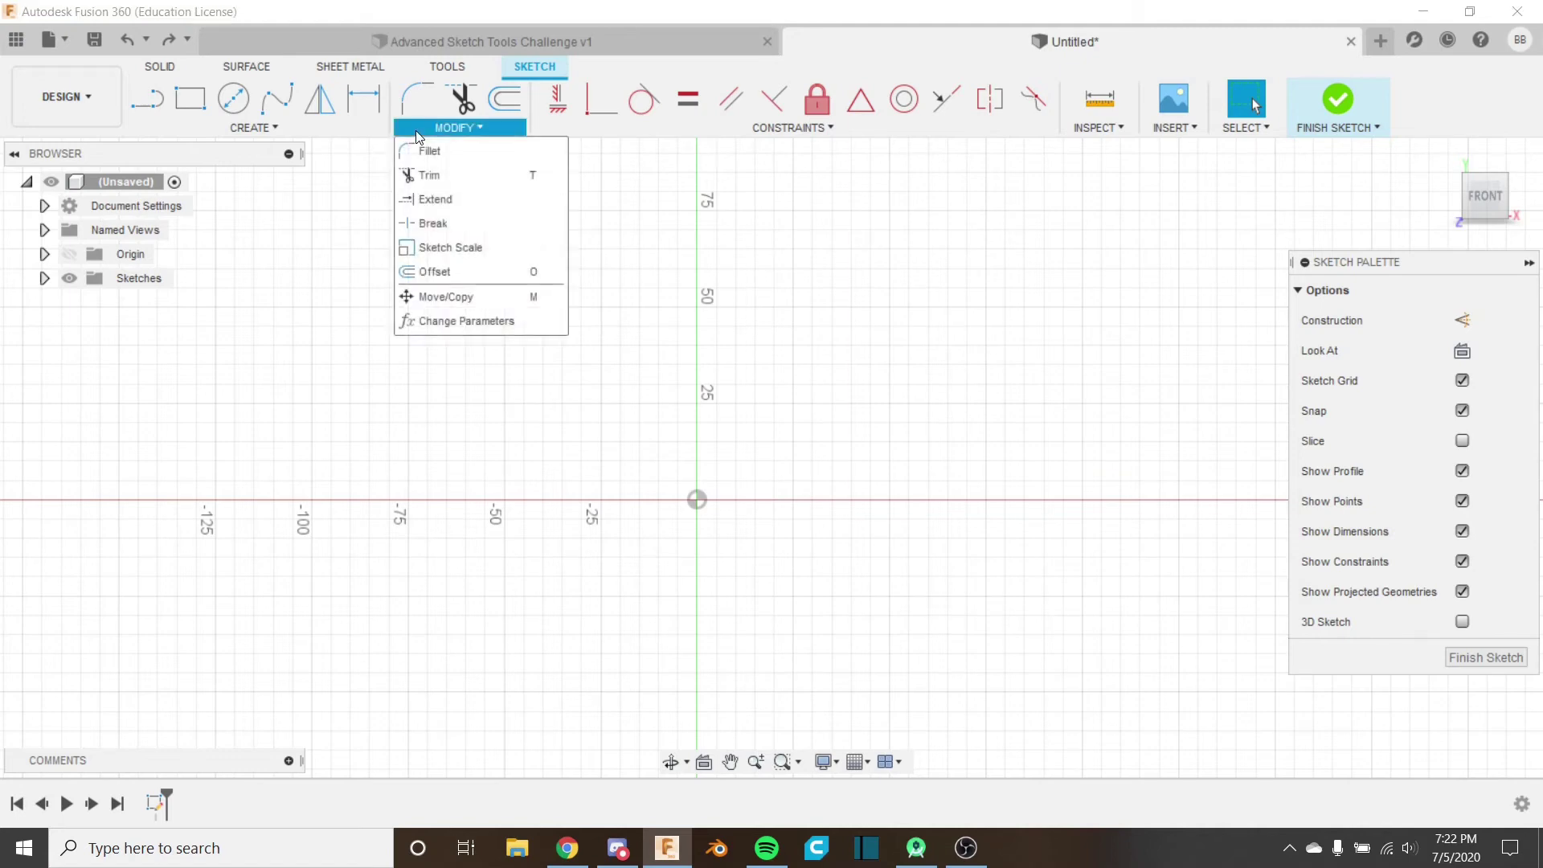
left_click(458, 223)
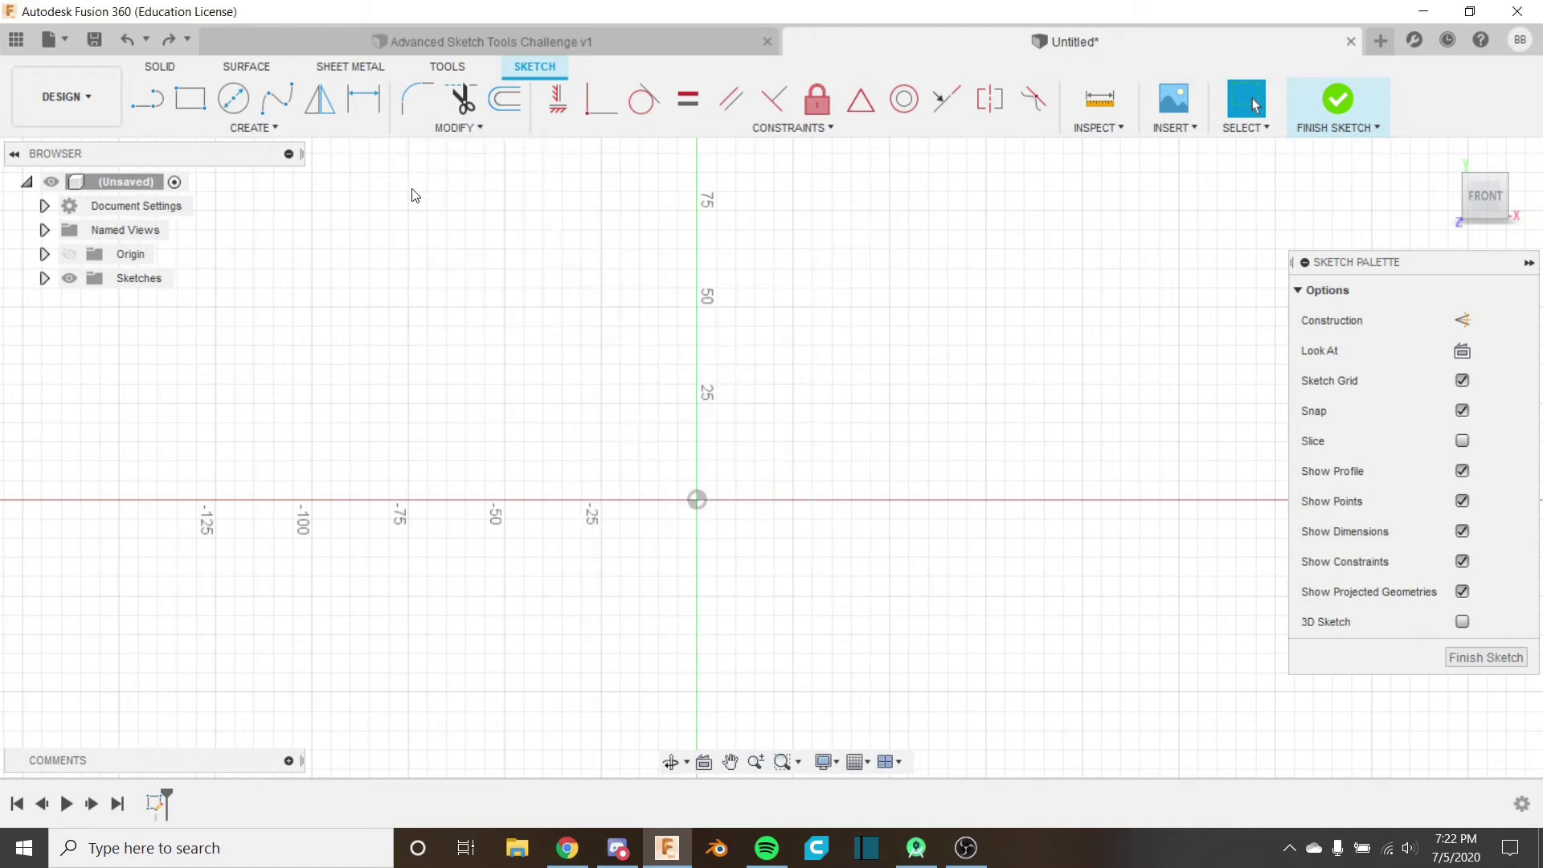
left_click(285, 127)
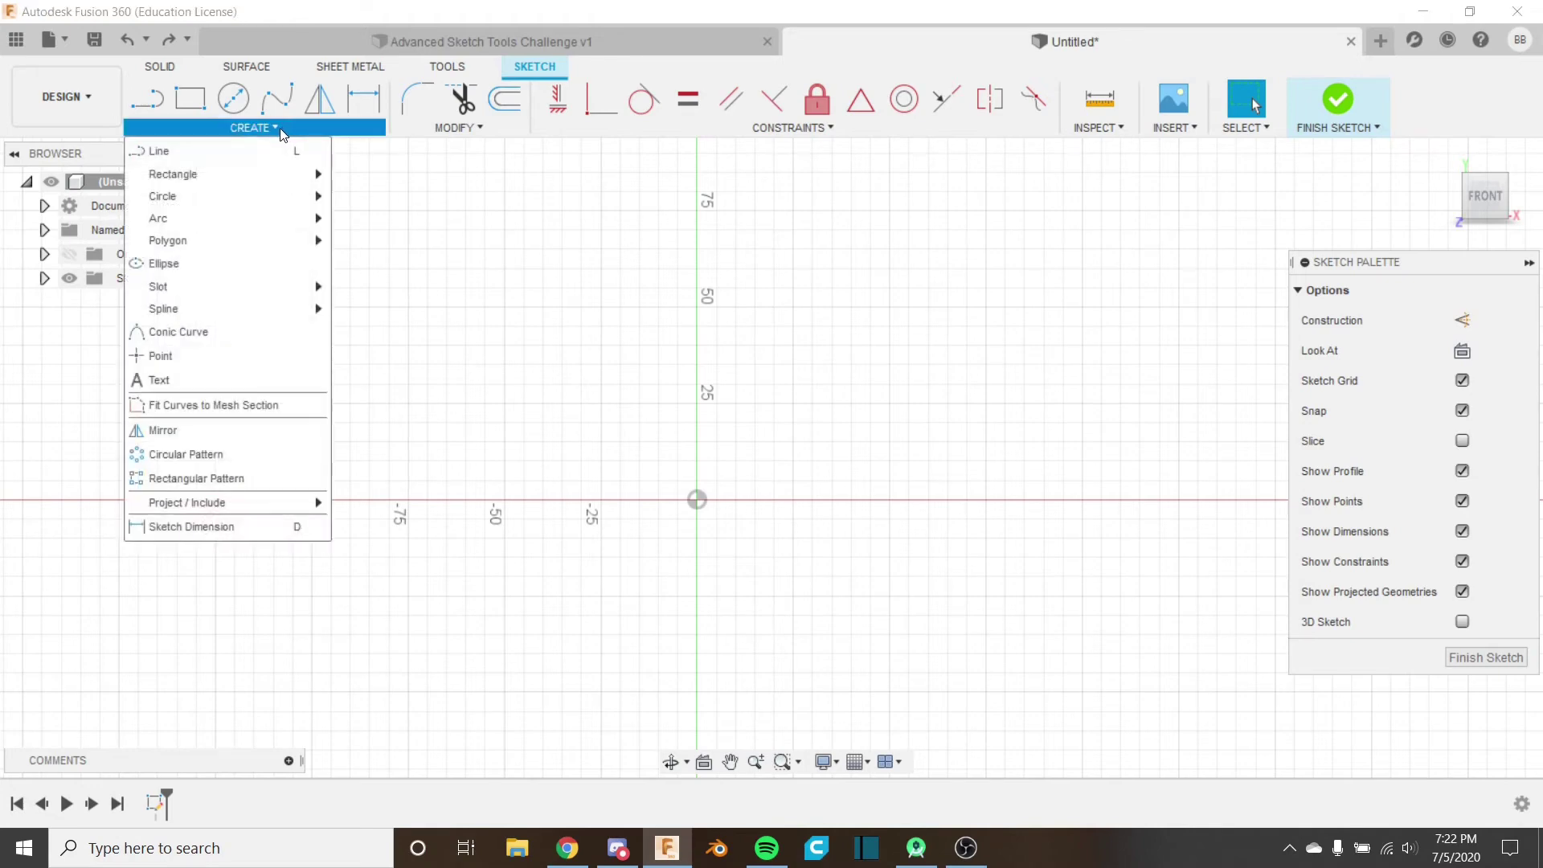
mouse_move(286, 182)
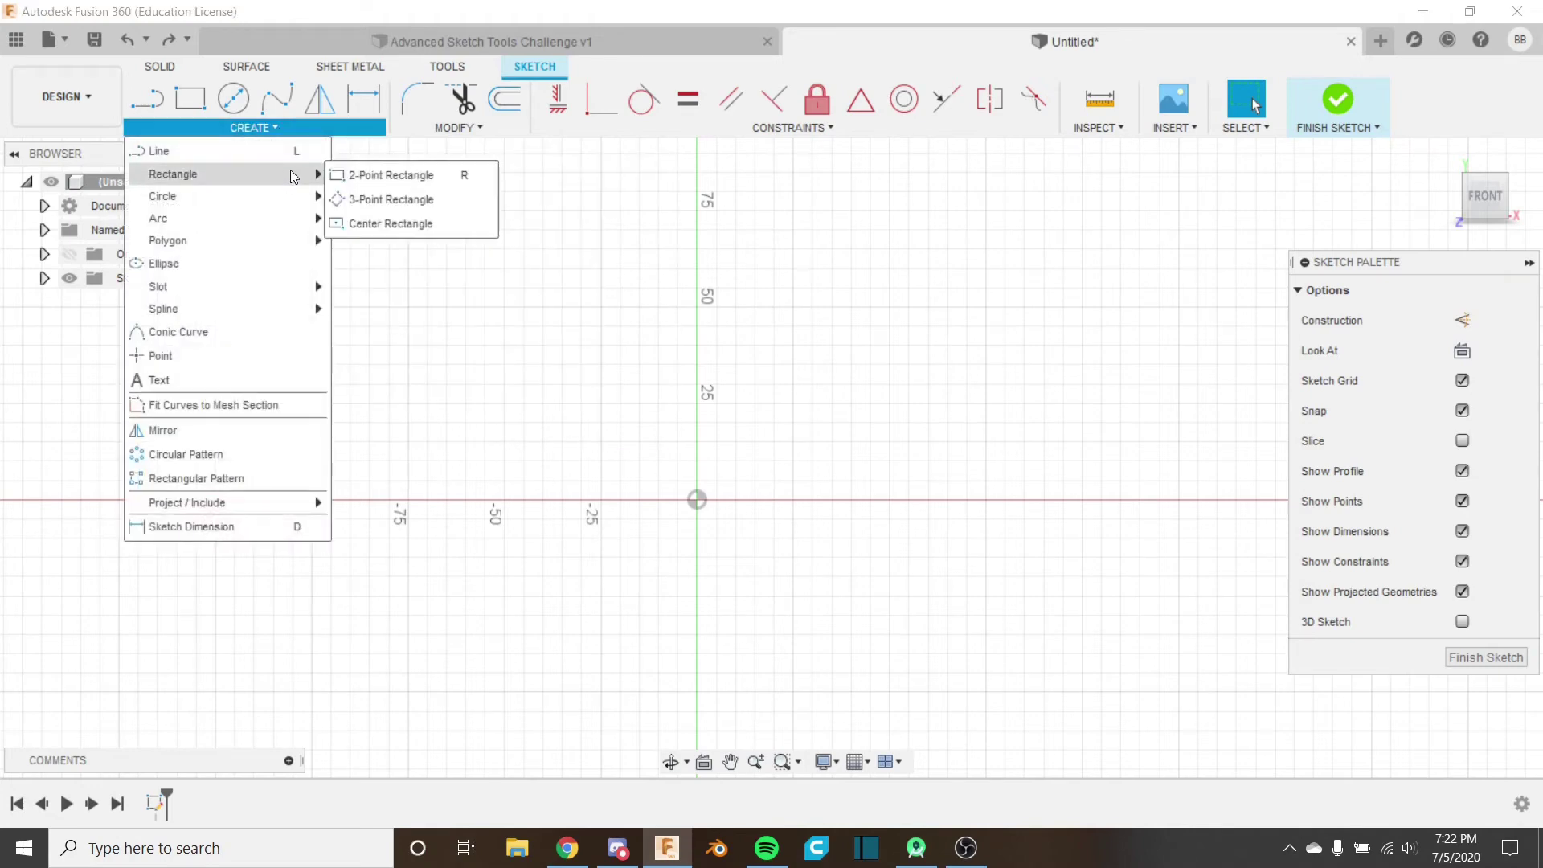
left_click(354, 223)
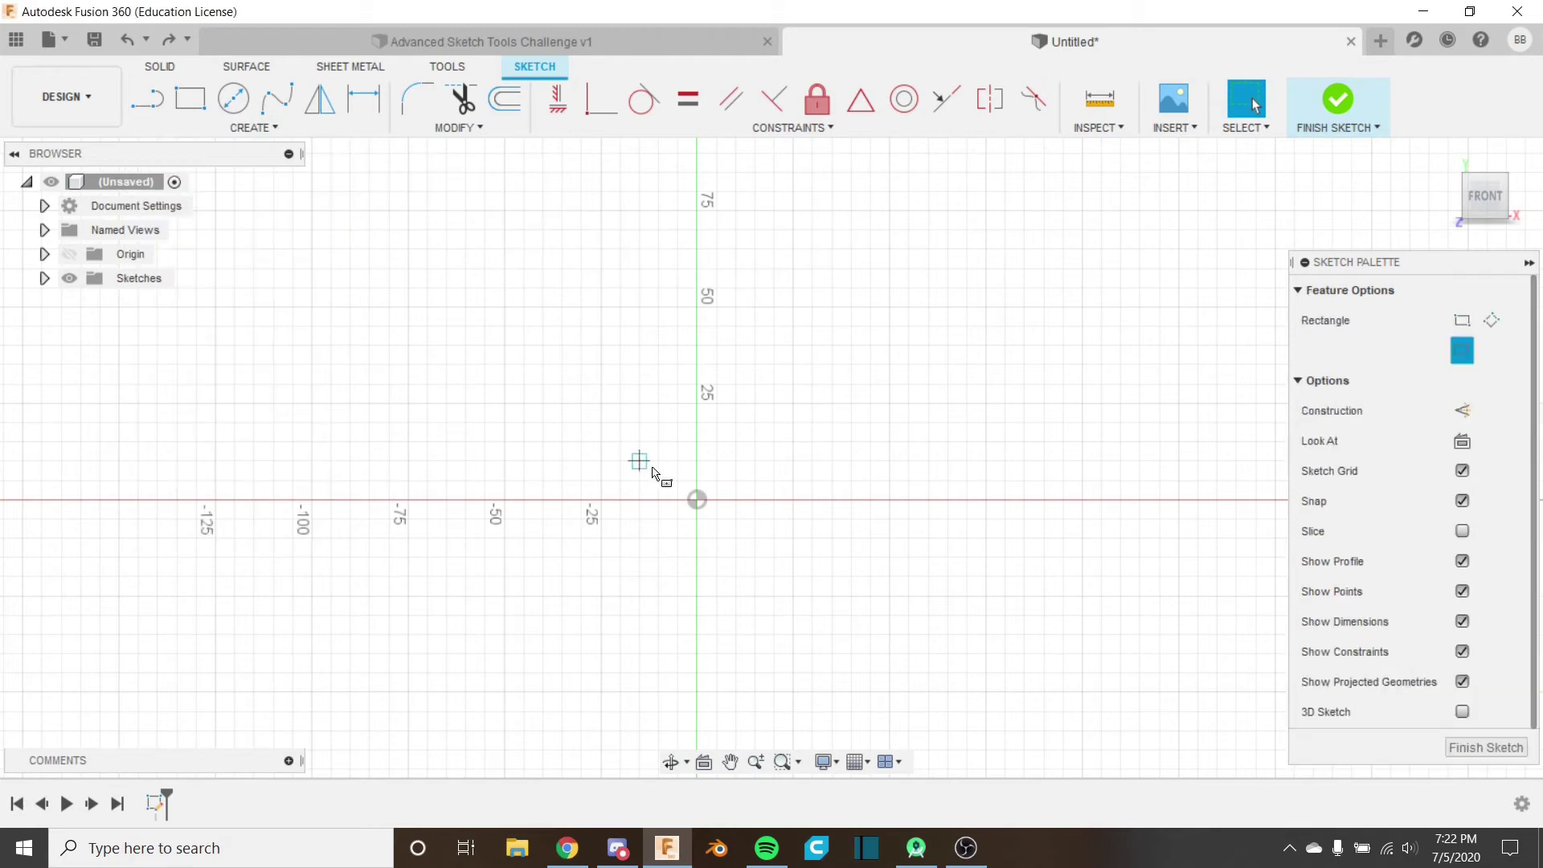
left_click(697, 500)
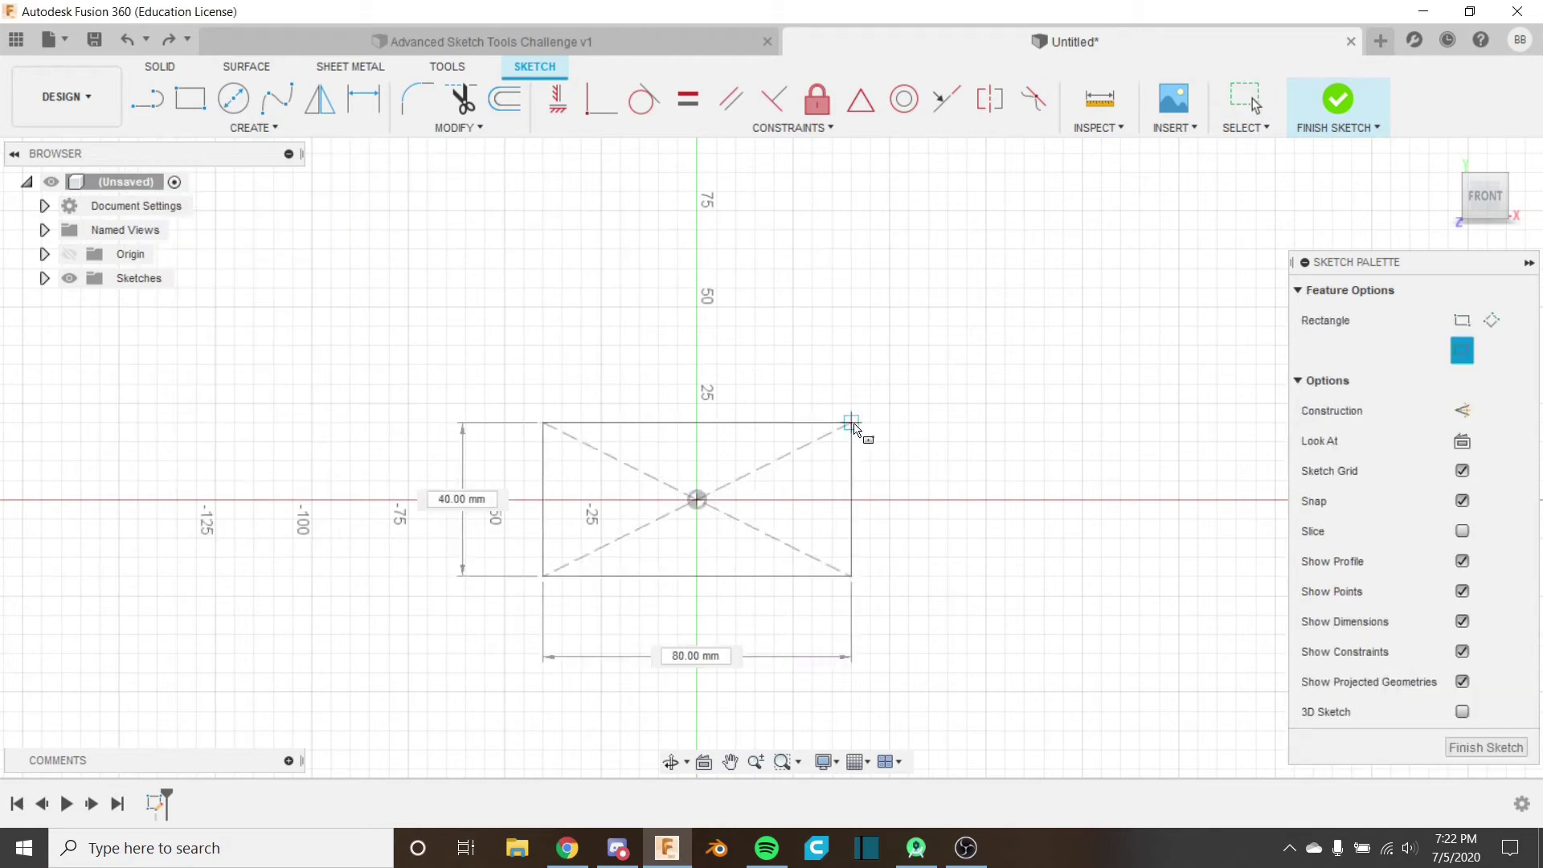
left_click(889, 403)
key("Escape")
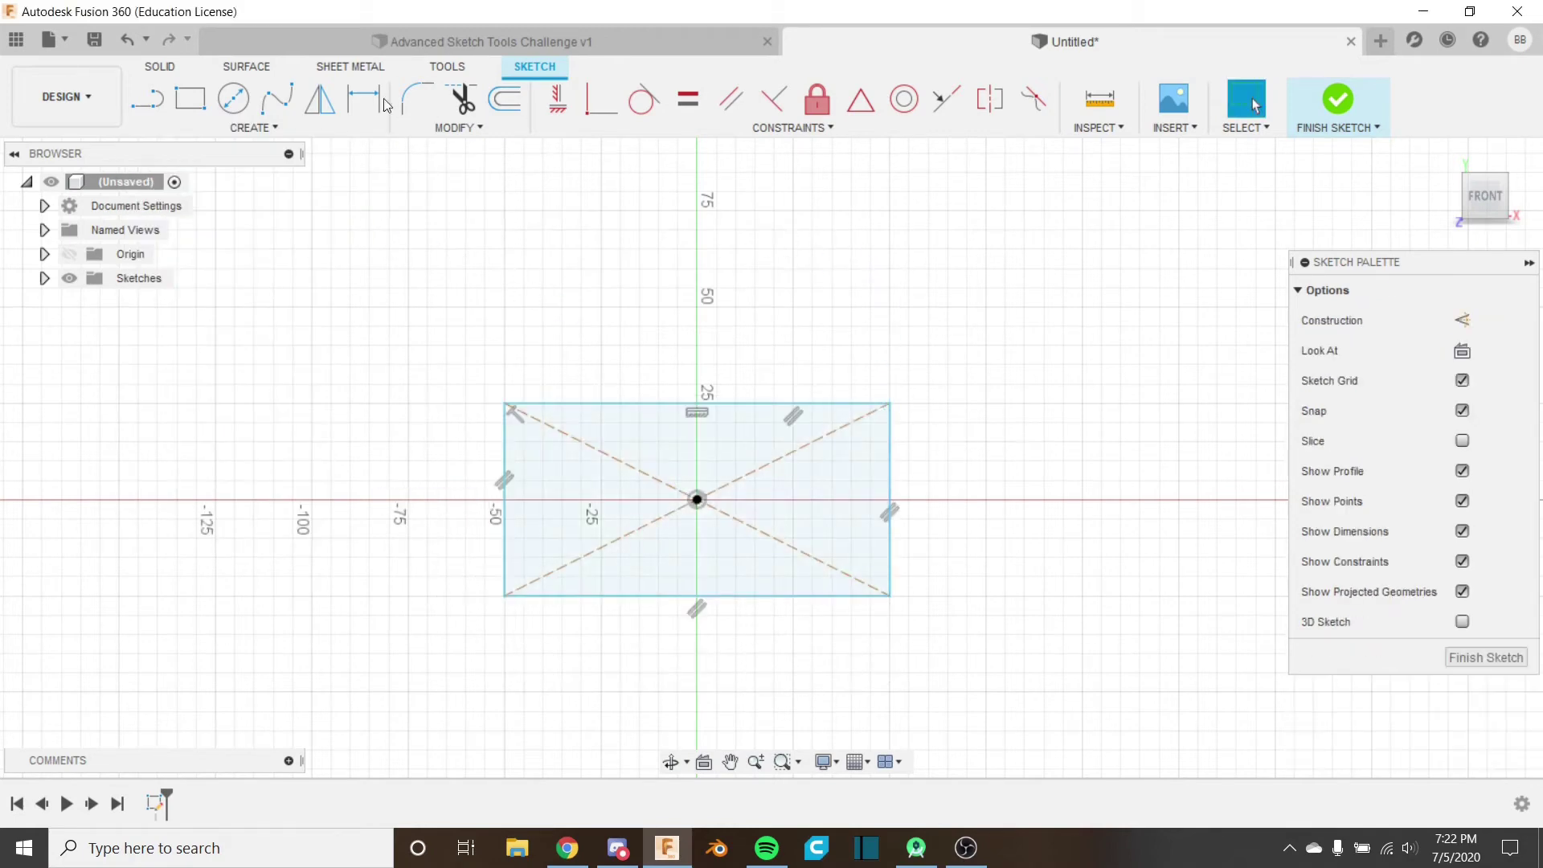
Step: Draw a second center rectangle about 90 mm wide and 70 mm high, overlapping the first rectangle's upper-right corner
left_click(204, 129)
mouse_move(241, 175)
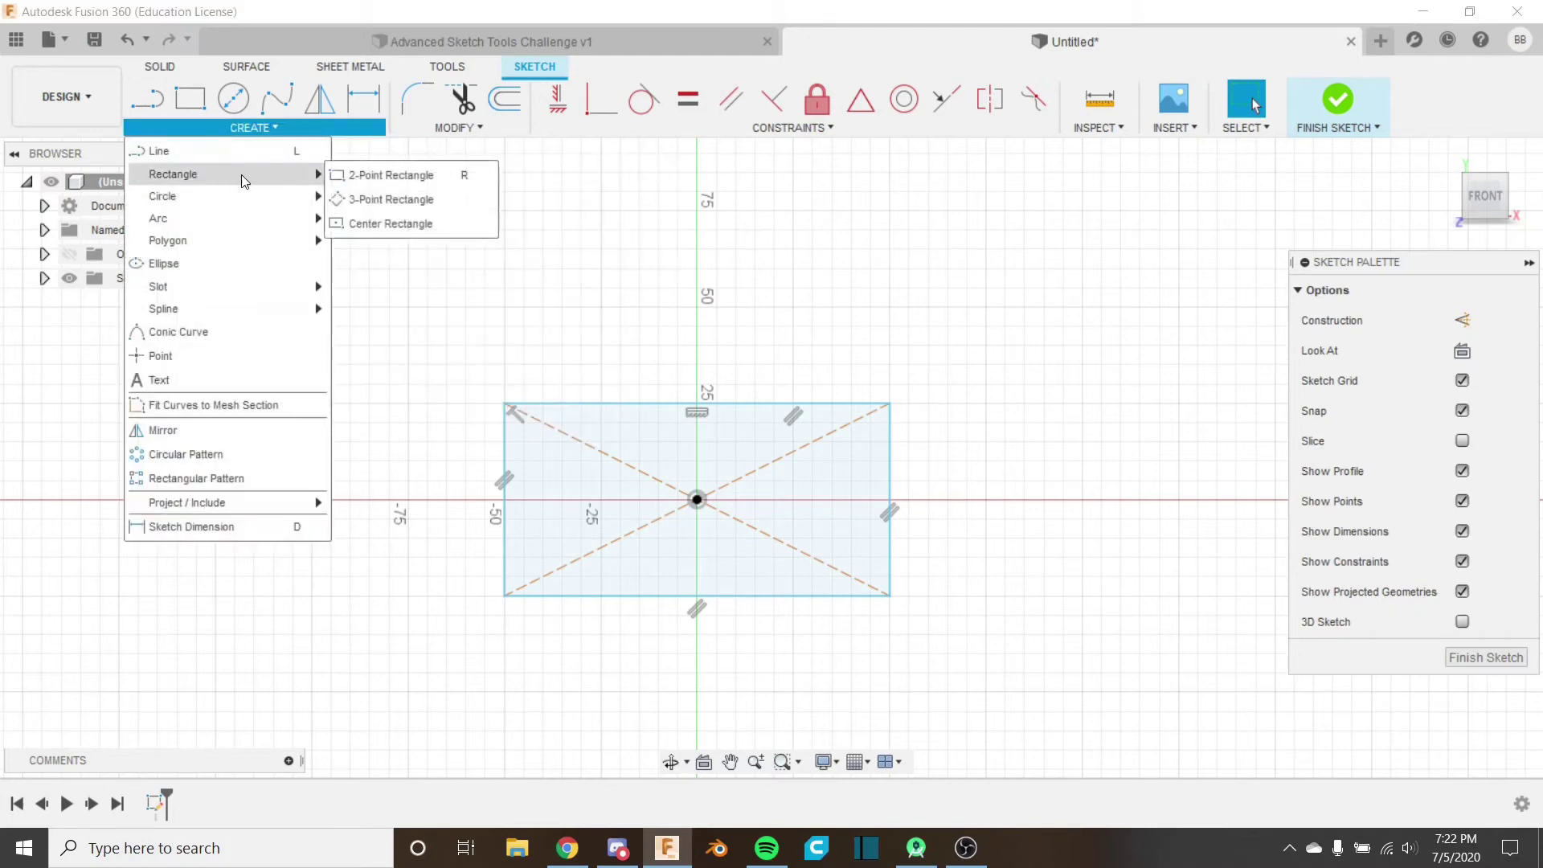
left_click(380, 224)
left_click(948, 307)
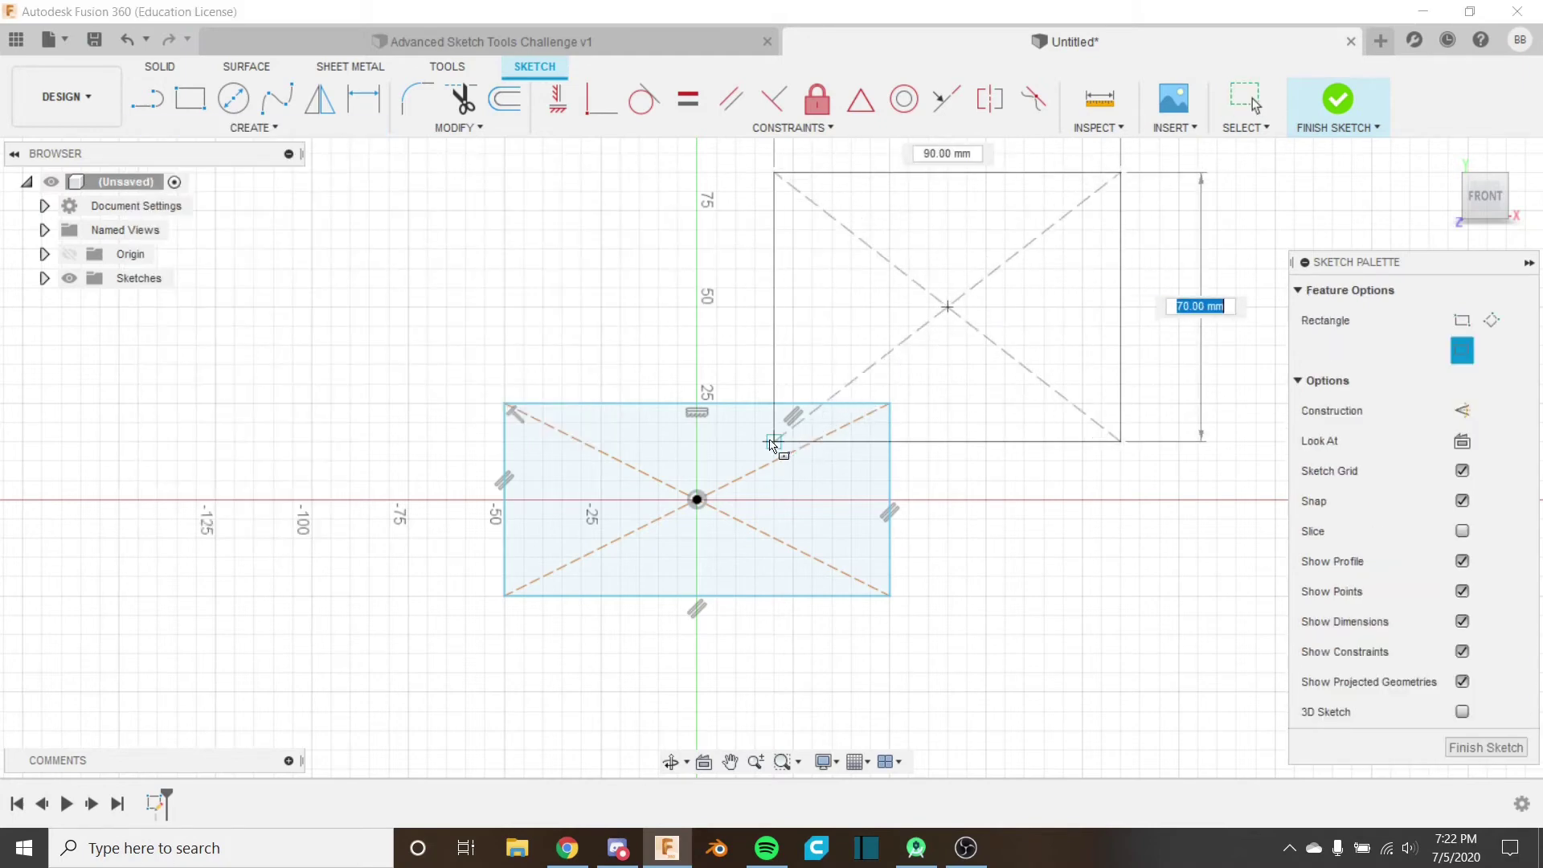
left_click(773, 441)
key("Escape")
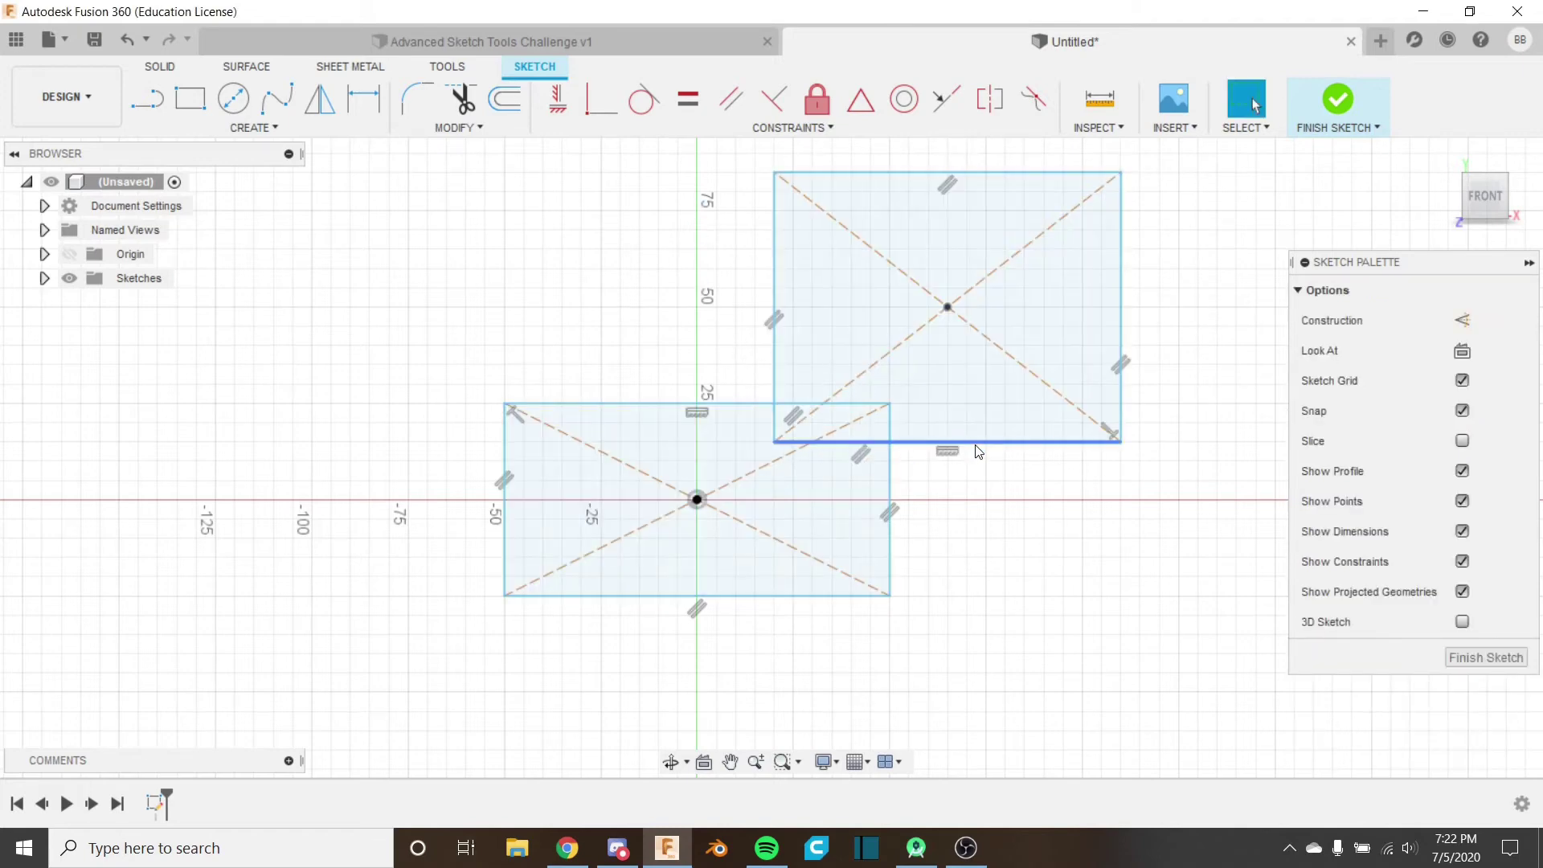
Step: Select the second rectangle's bottom edge, which crosses the first rectangle's right side
scroll(985, 443, "up", 3)
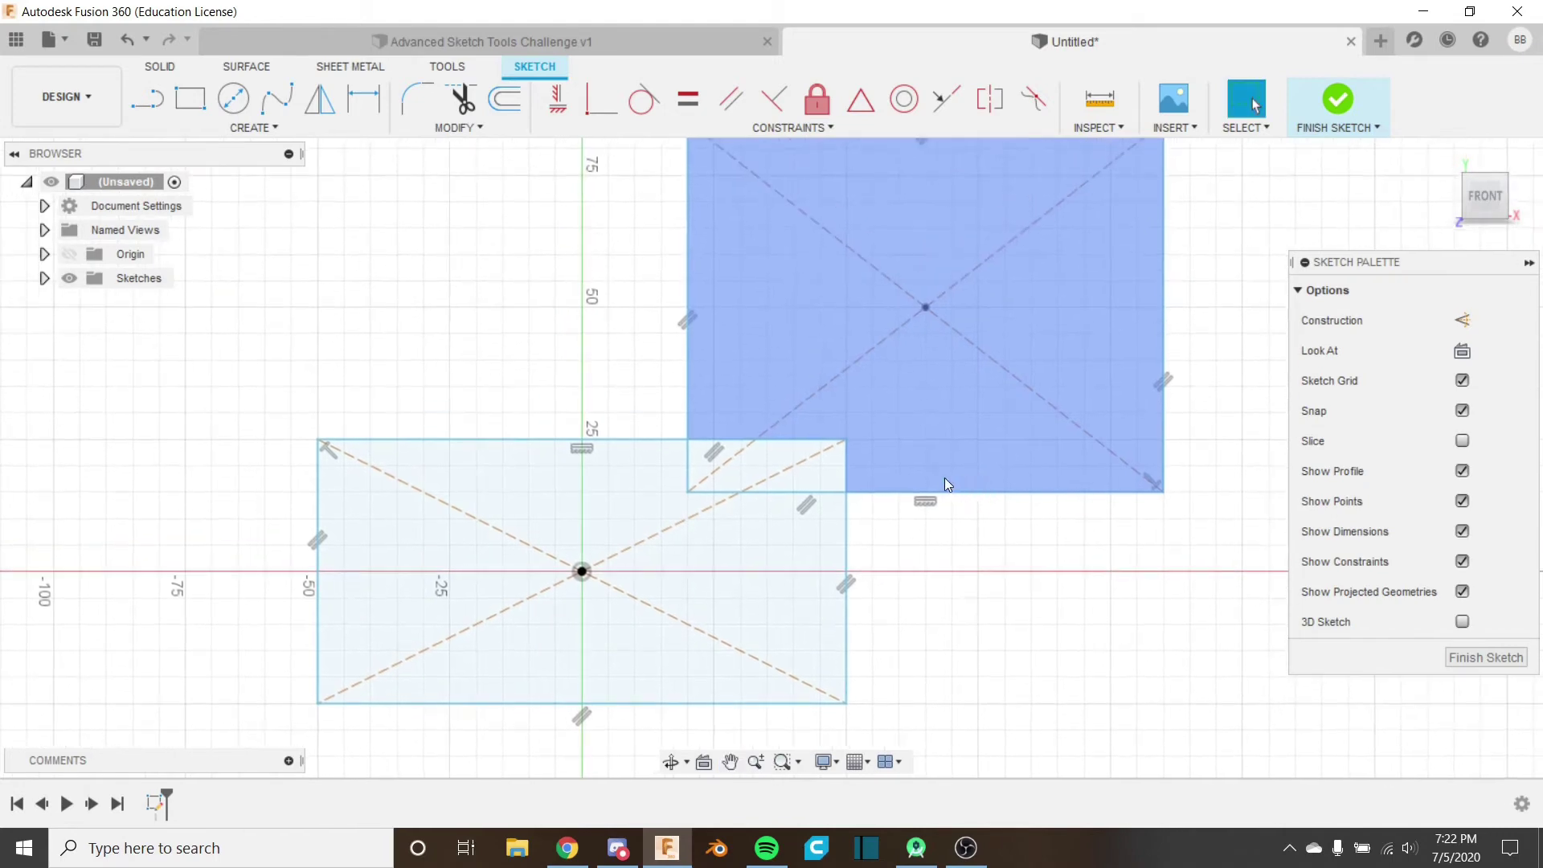
left_click(963, 500)
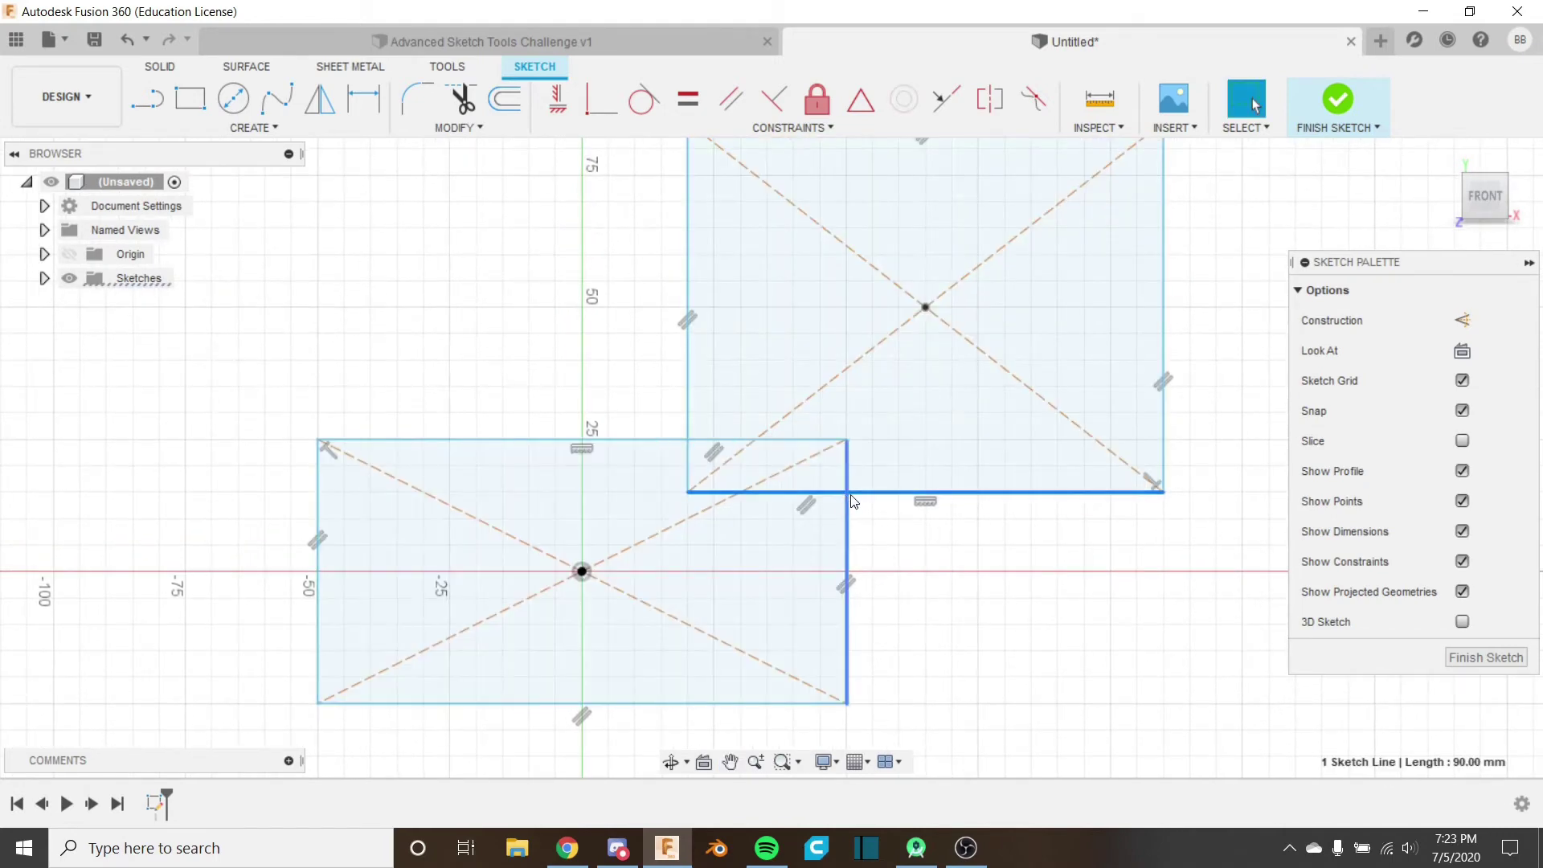
Step: Break the upper rectangle's bottom line where it crosses the lower rectangle's vertical edge
left_click(909, 530)
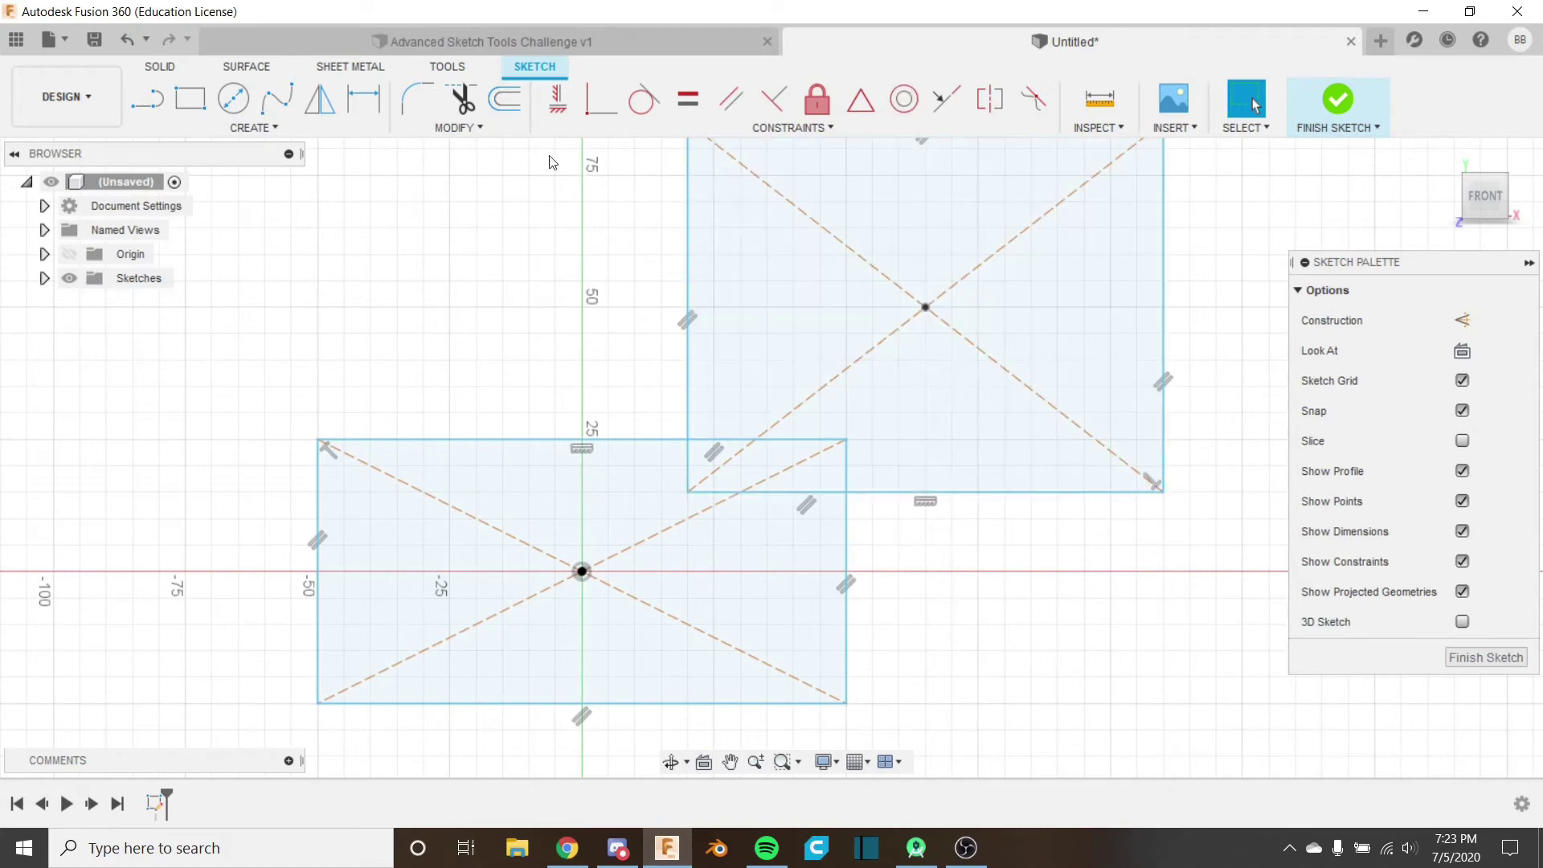
left_click(456, 128)
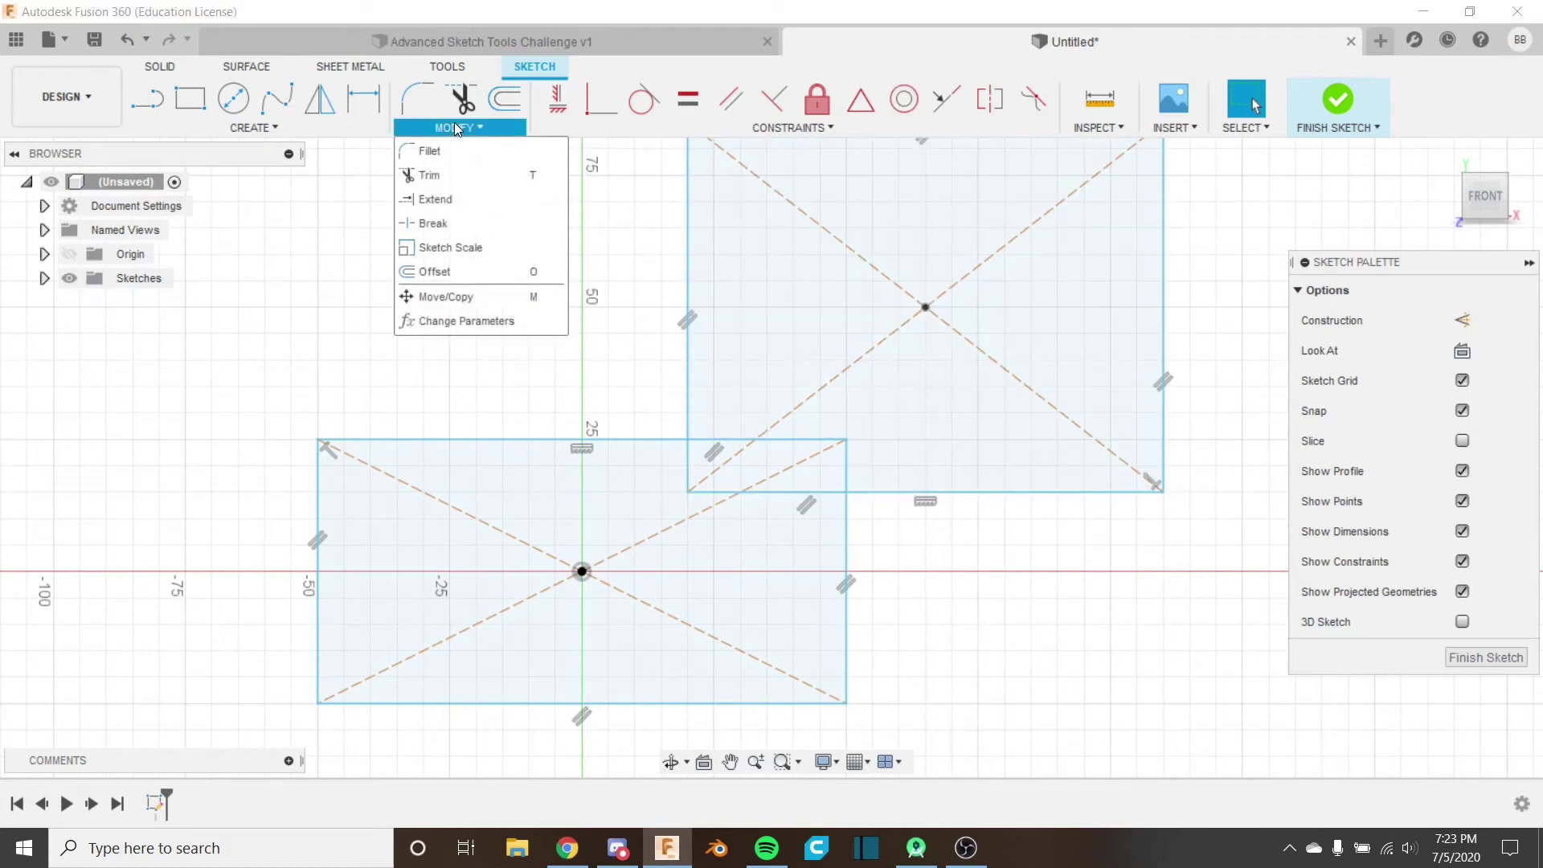
left_click(504, 227)
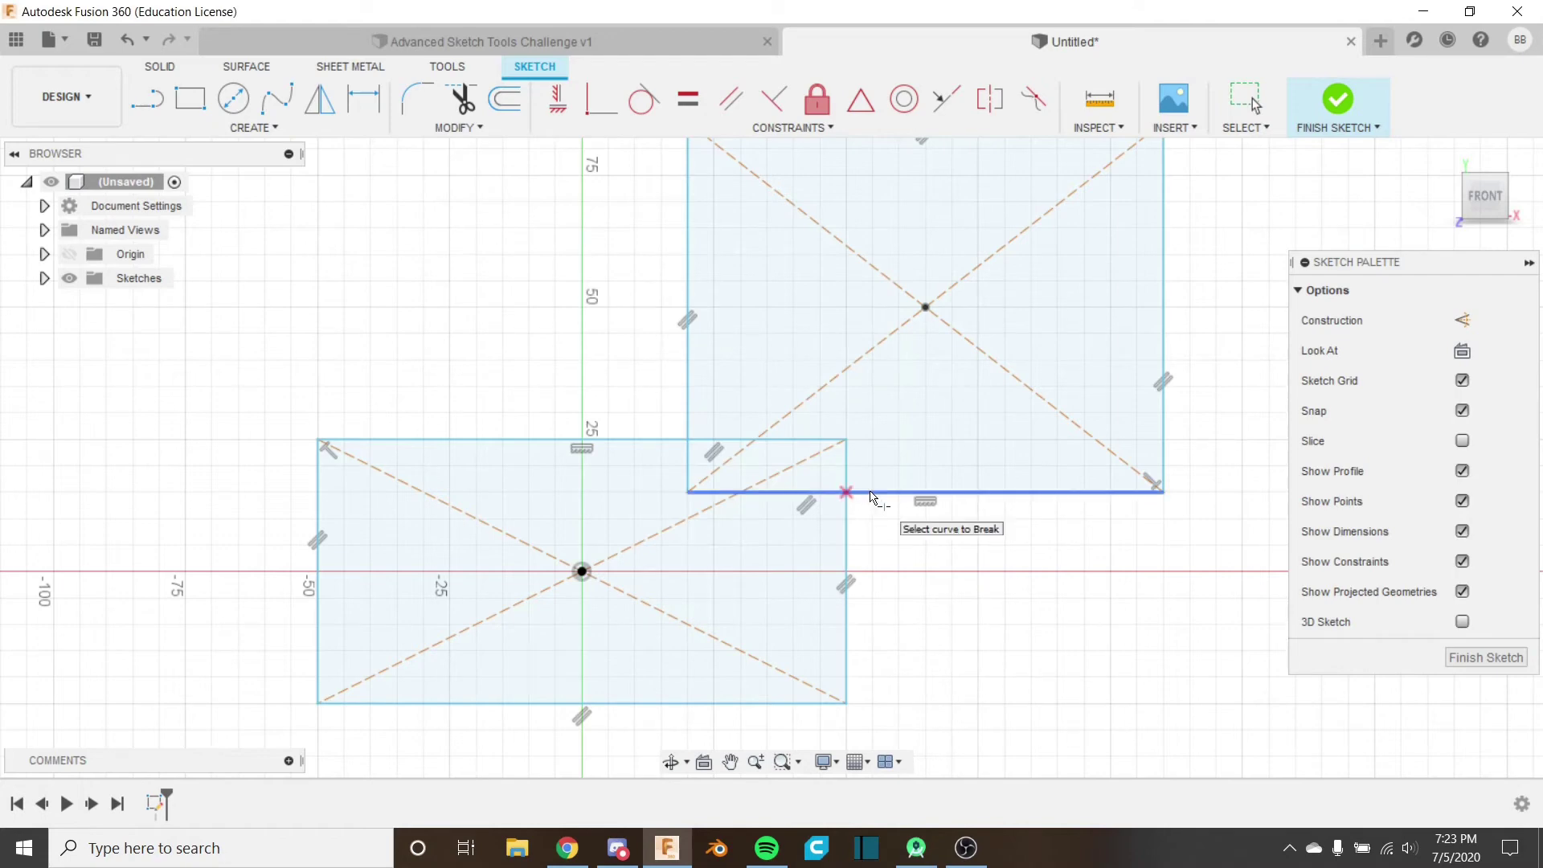
scroll(873, 496, "up", 5)
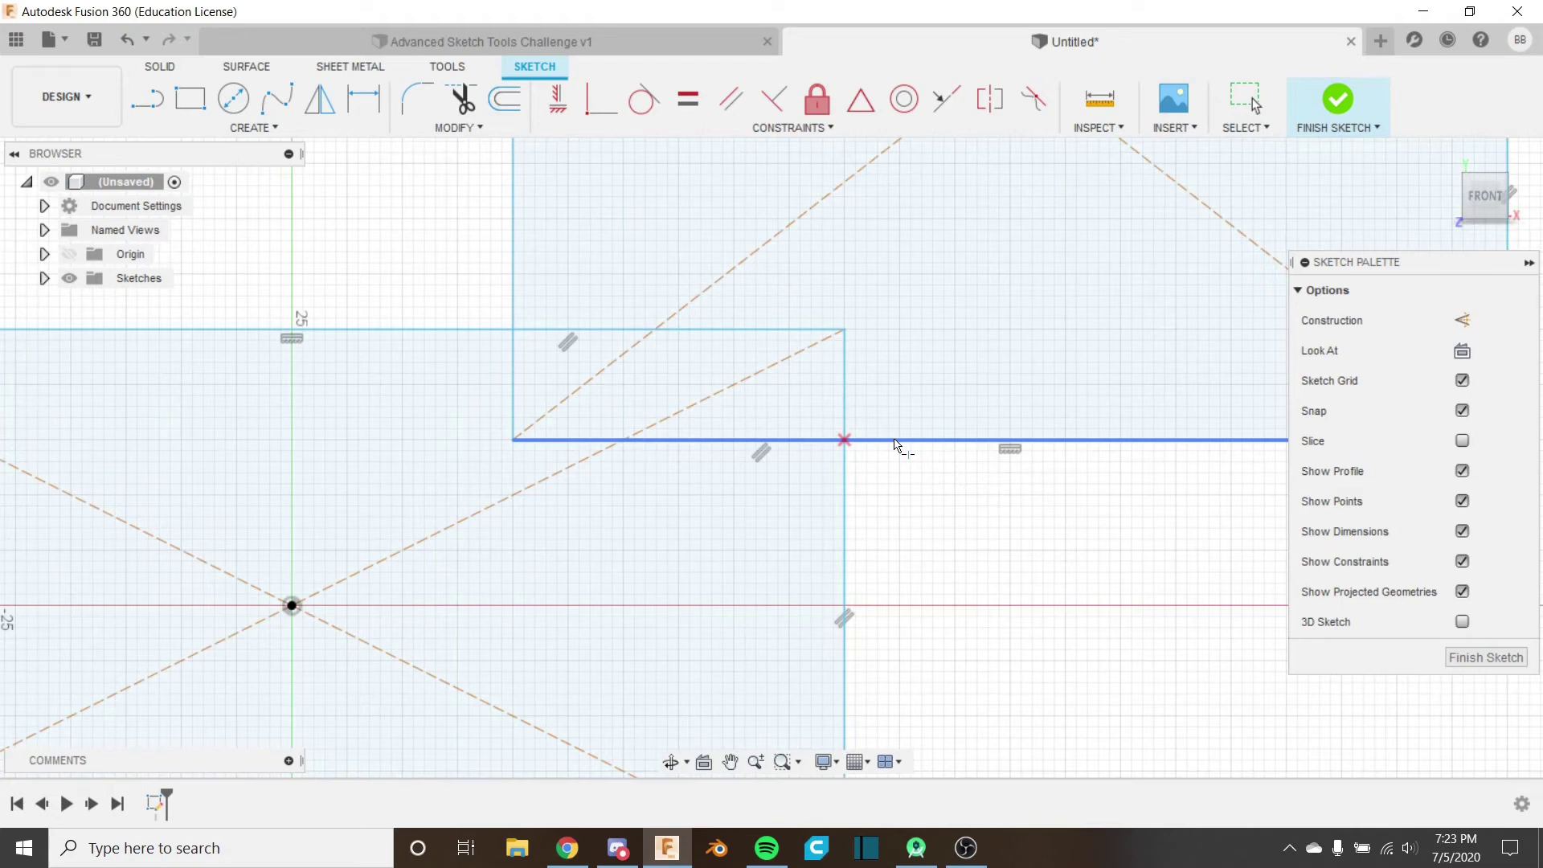
left_click(895, 444)
key("Escape")
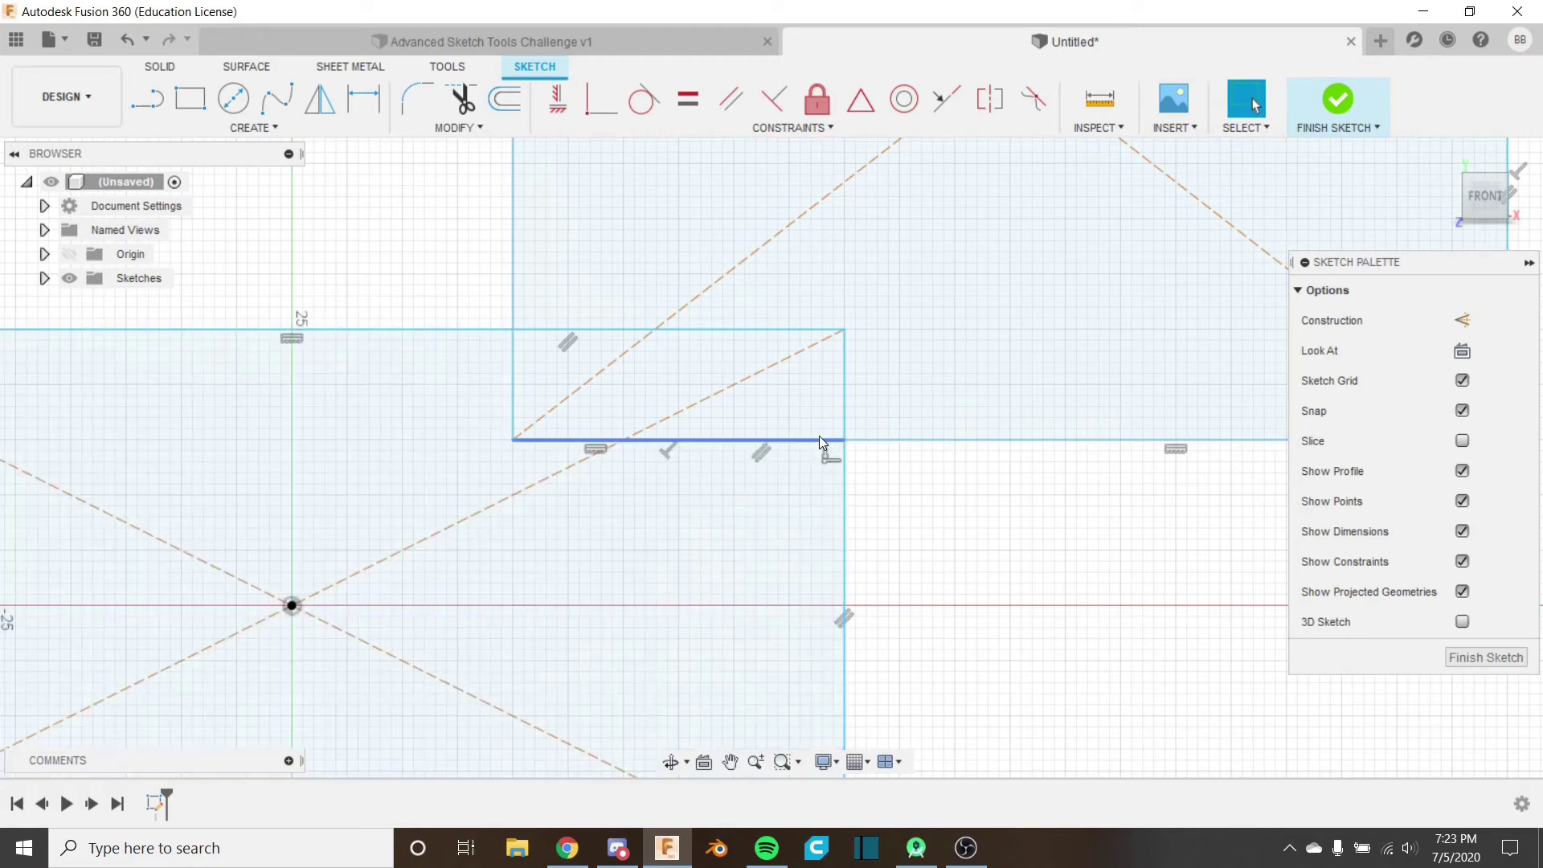
Step: Try to fillet the broken line segment with the lower rectangle's vertical edge, using a 5 mm radius
scroll(823, 437, "down", 4)
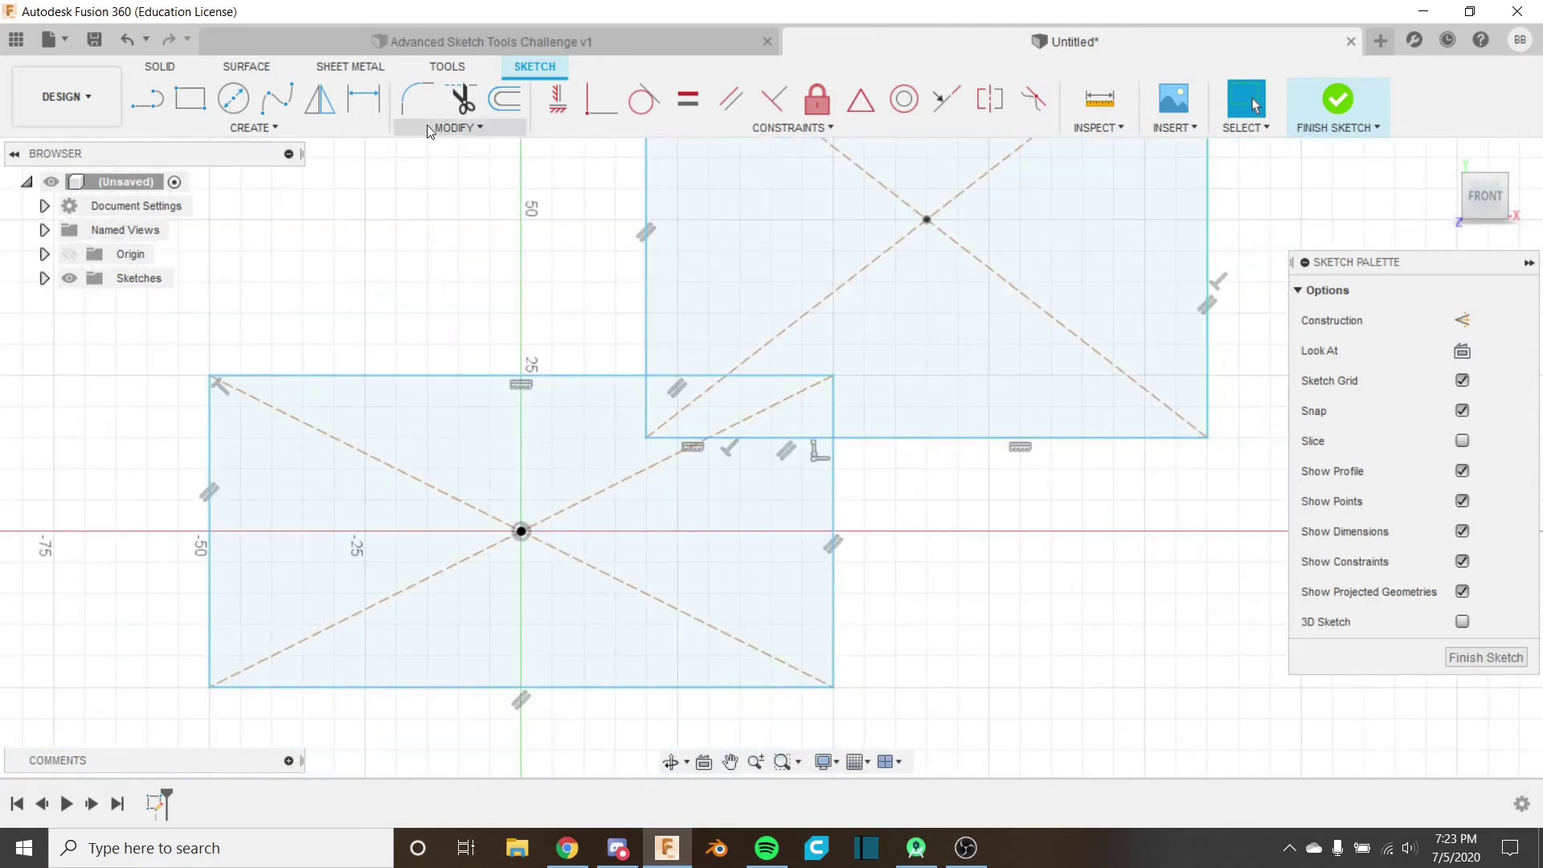
left_click(417, 100)
left_click(823, 439)
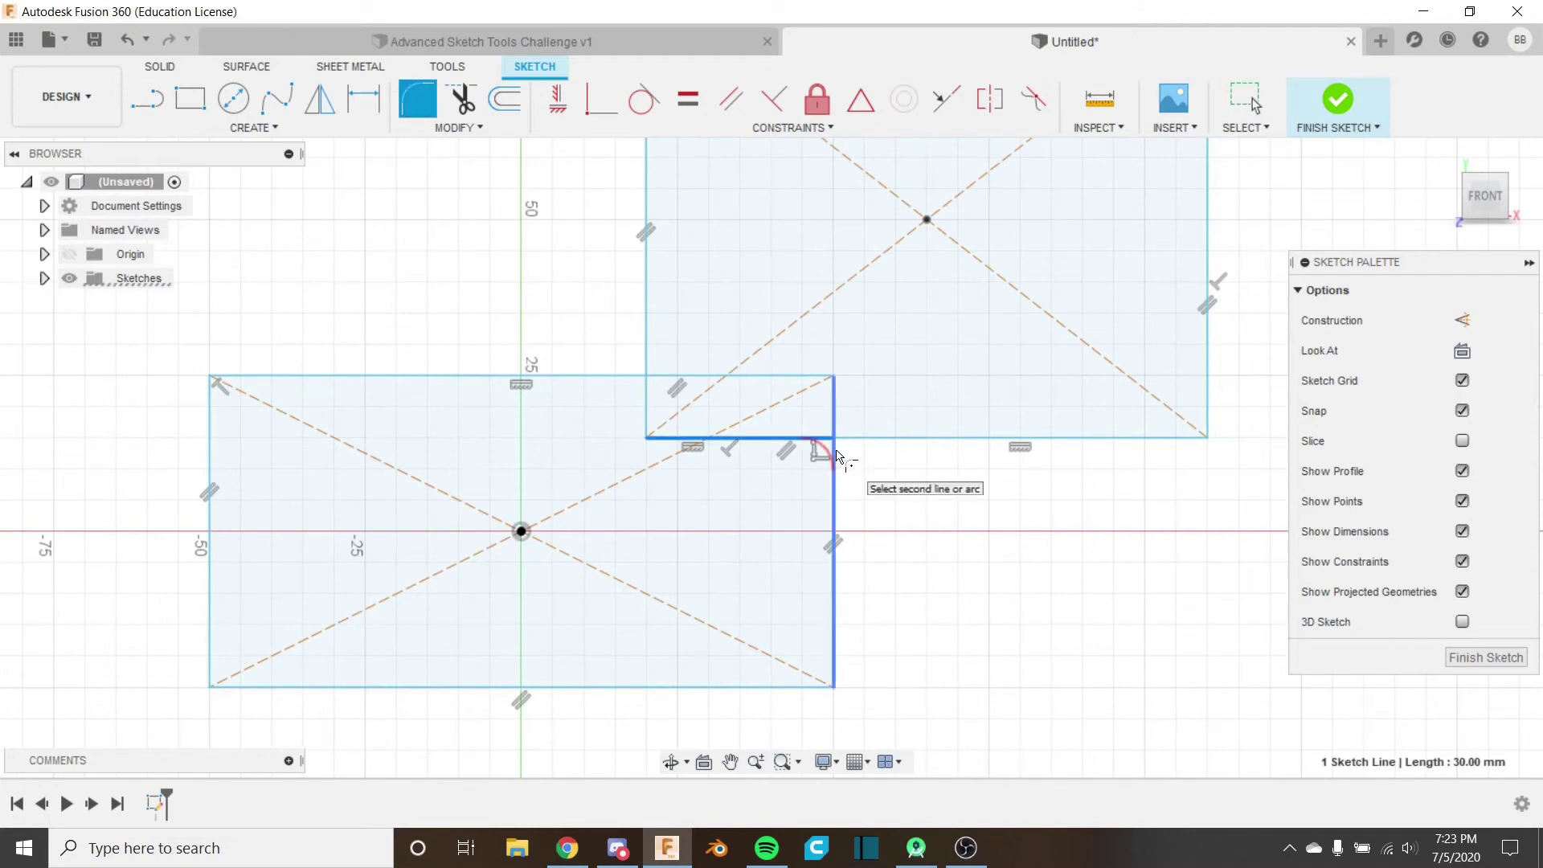
left_click(832, 452)
scroll(863, 453, "up", 3)
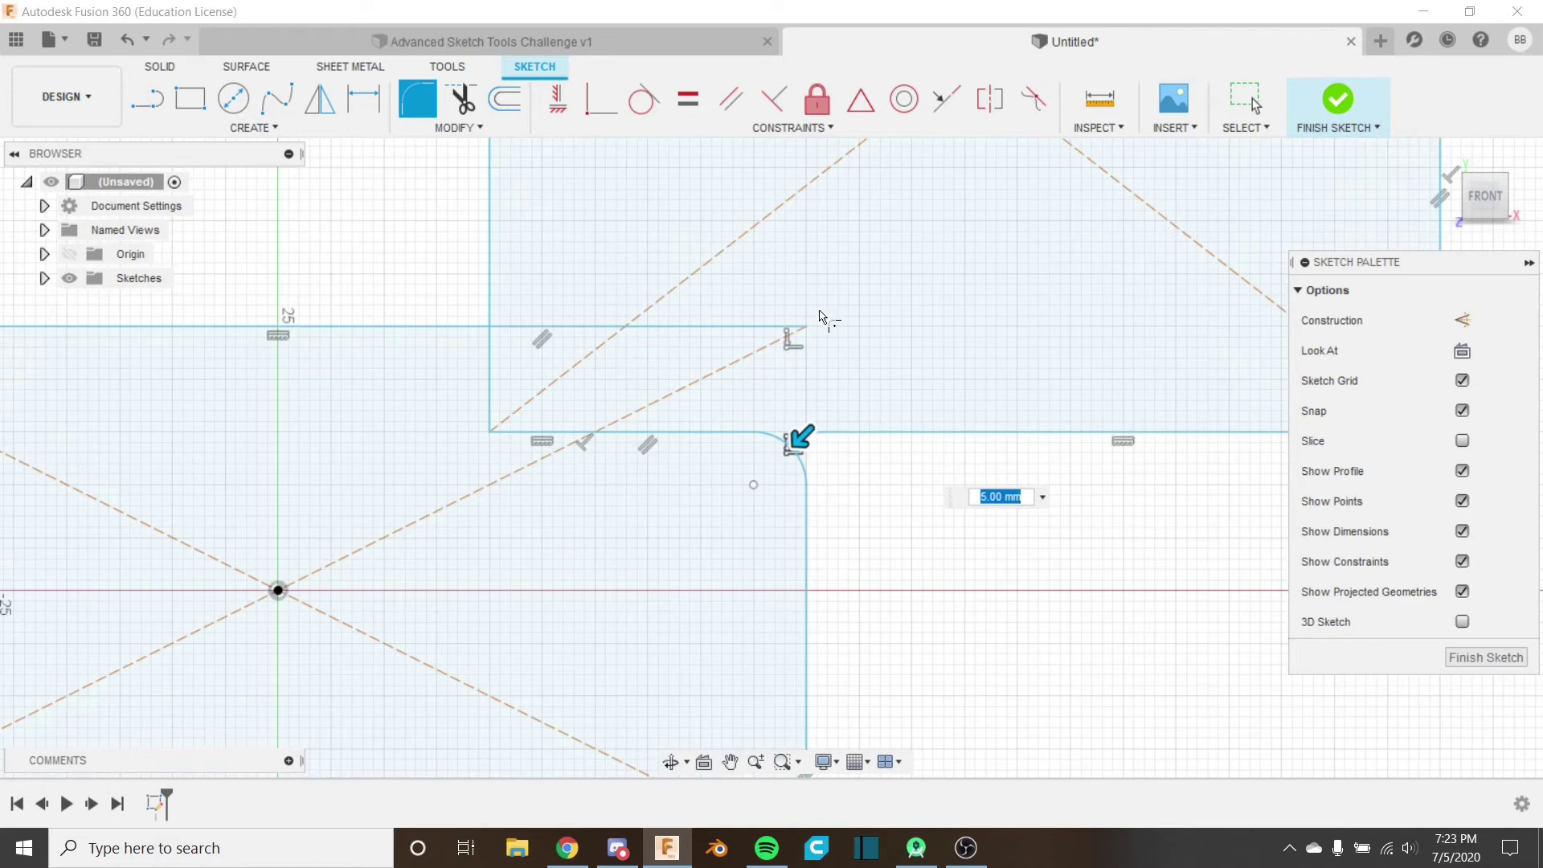
key("Escape")
scroll(857, 389, "down", 3)
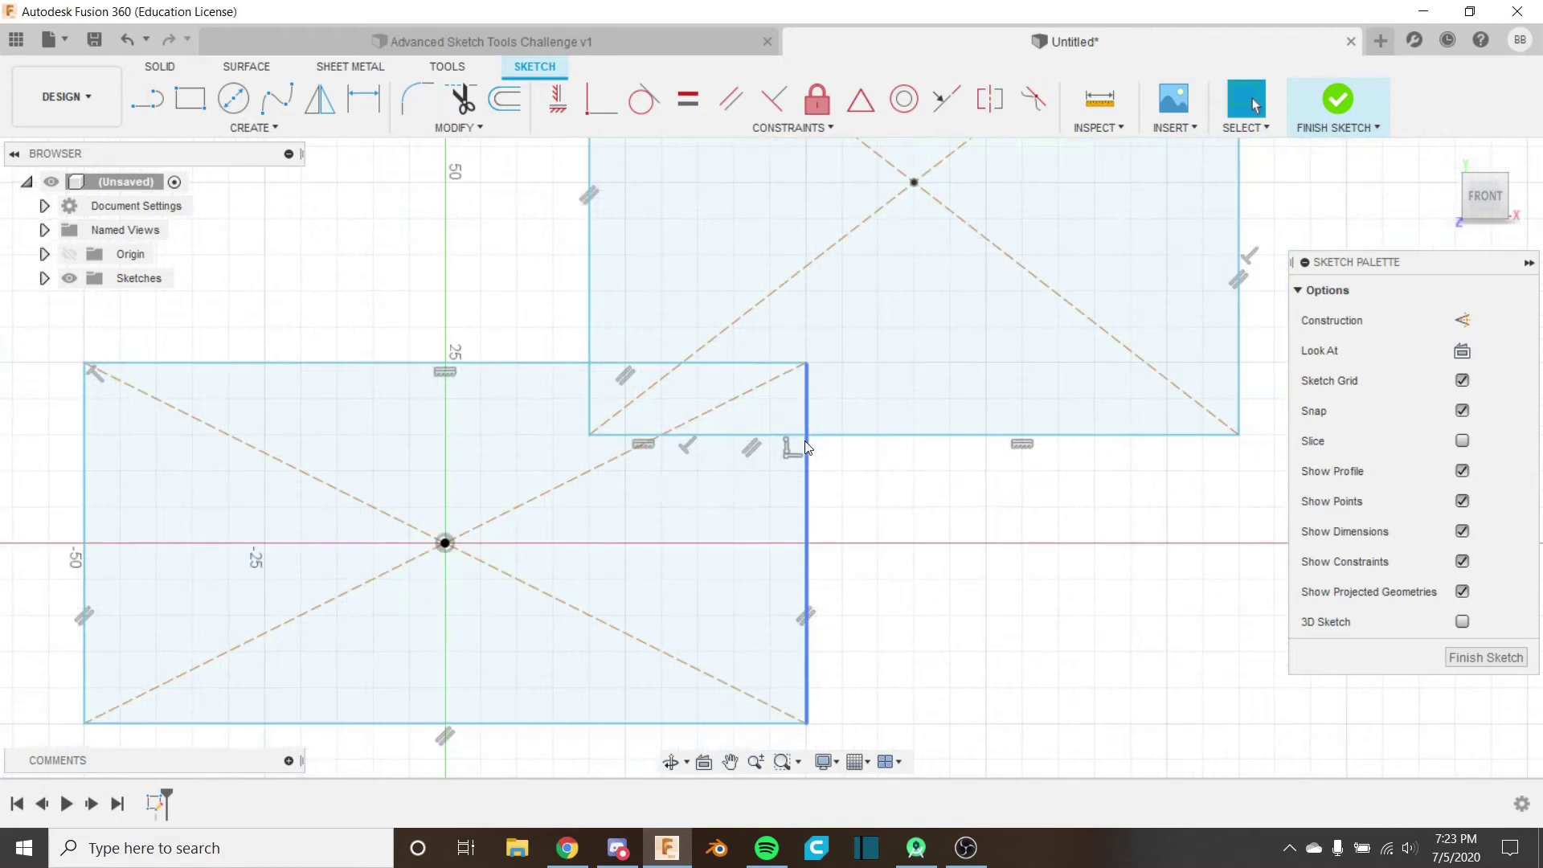
Step: Undo the sketch edits back to the point before both overlapping rectangles were drawn
middle_click_drag(798, 417, 806, 460)
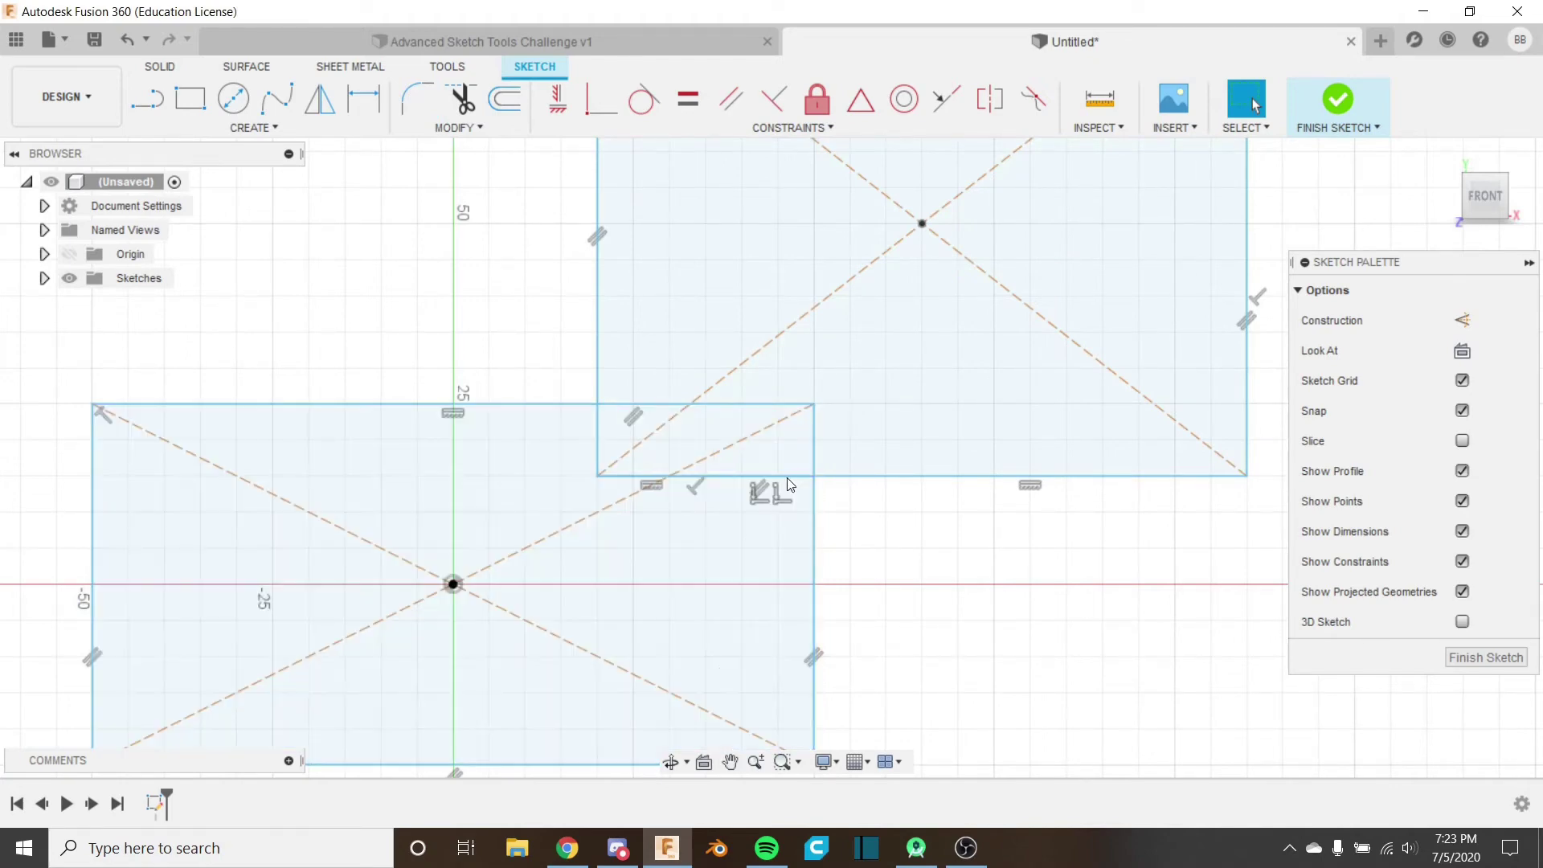
scroll(683, 377, "down", 3)
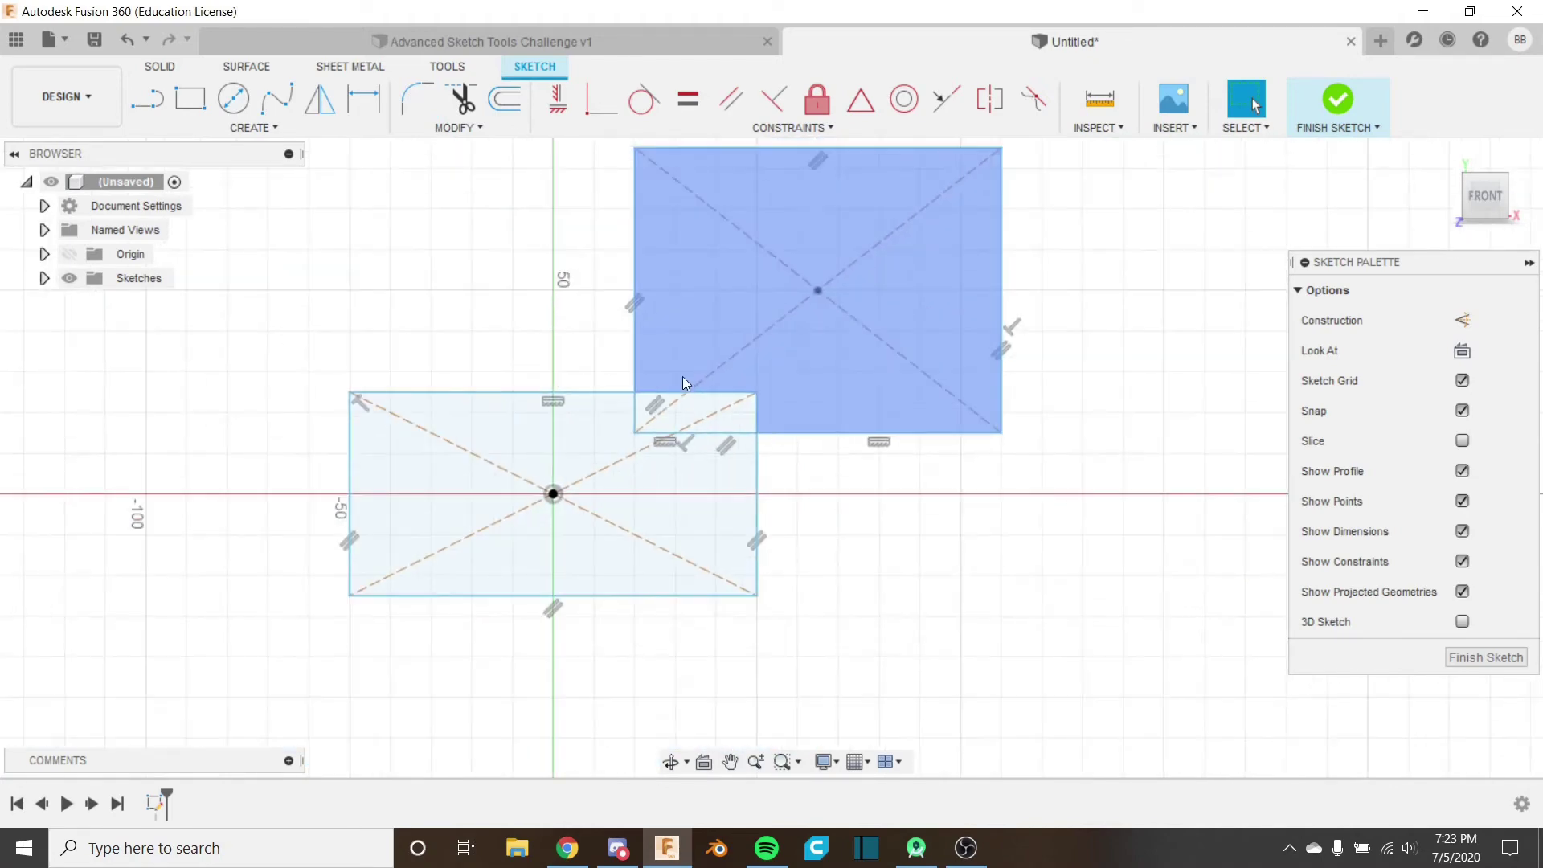
key("ctrl+z")
key("ctrl+z")
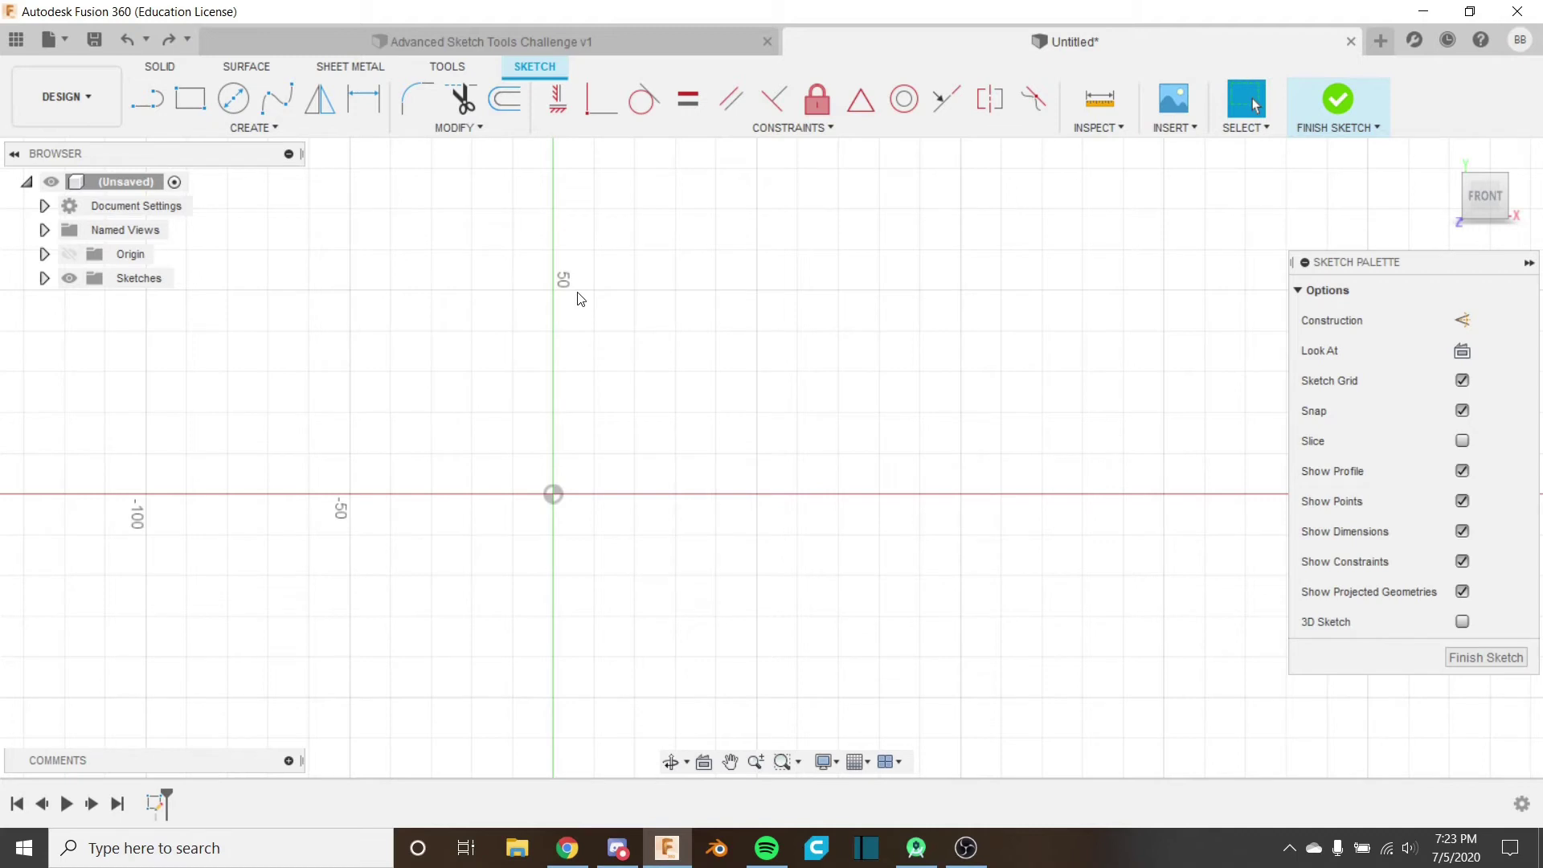
Step: Draw a two-point rectangle about 46 mm tall that encloses the sketch origin
middle_click_drag(594, 303, 677, 281)
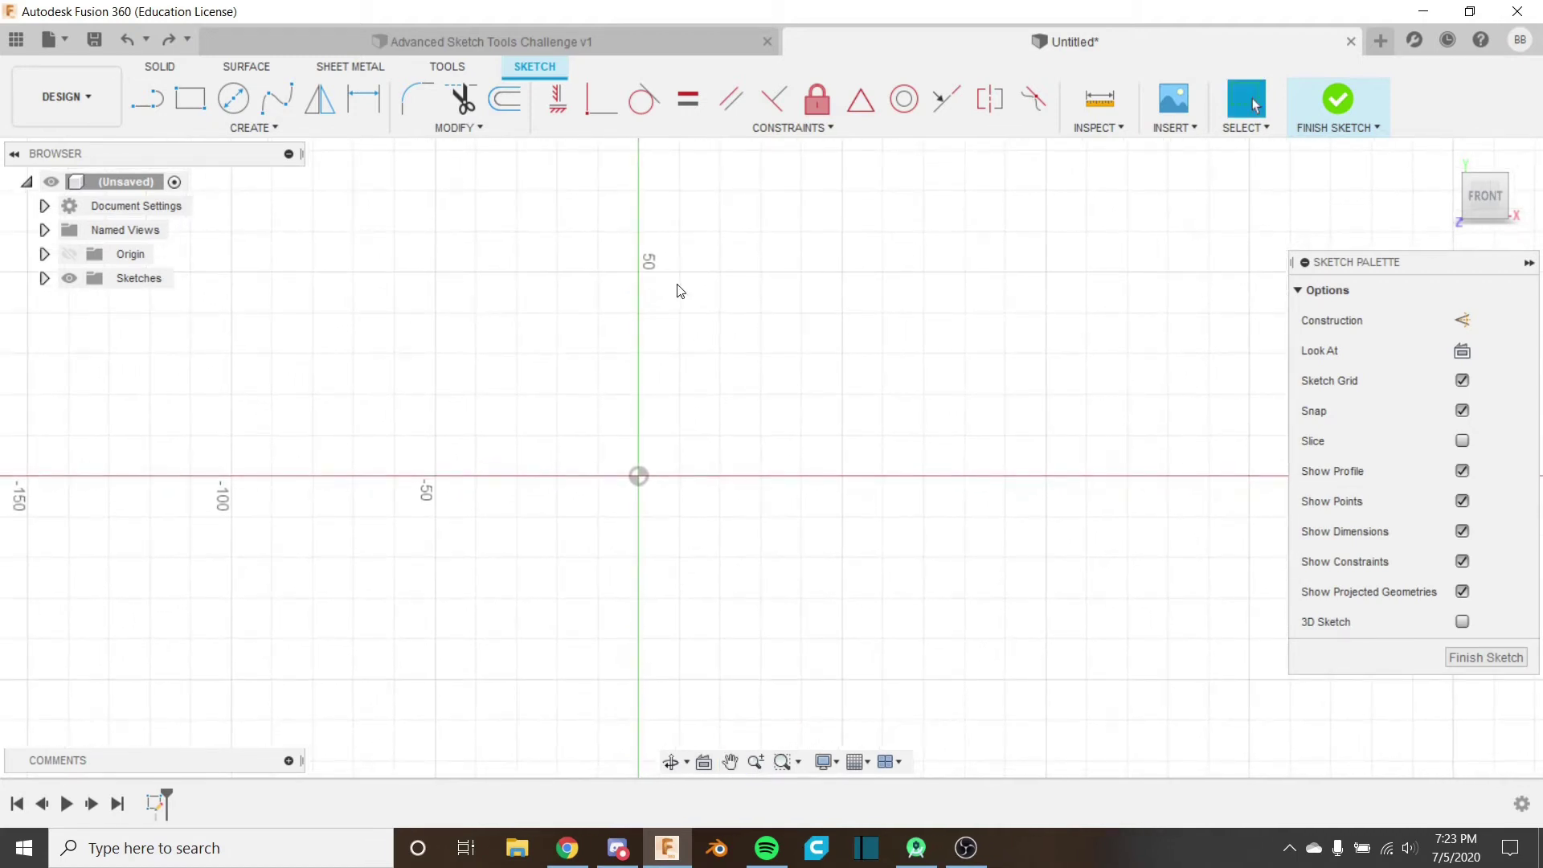
left_click(475, 129)
left_click(193, 104)
left_click(542, 344)
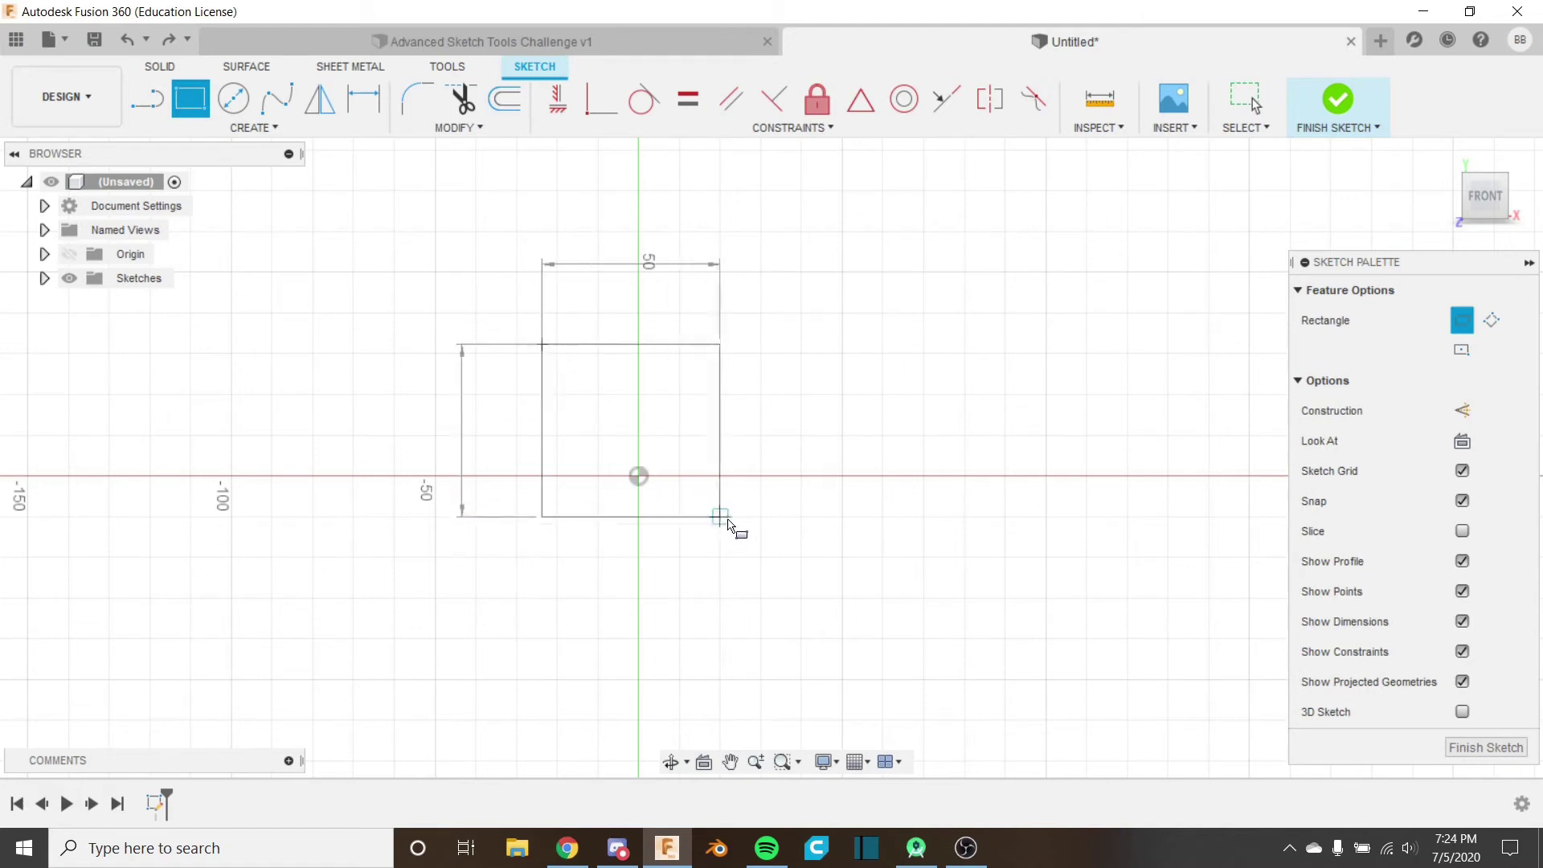
left_click(809, 532)
key("Escape")
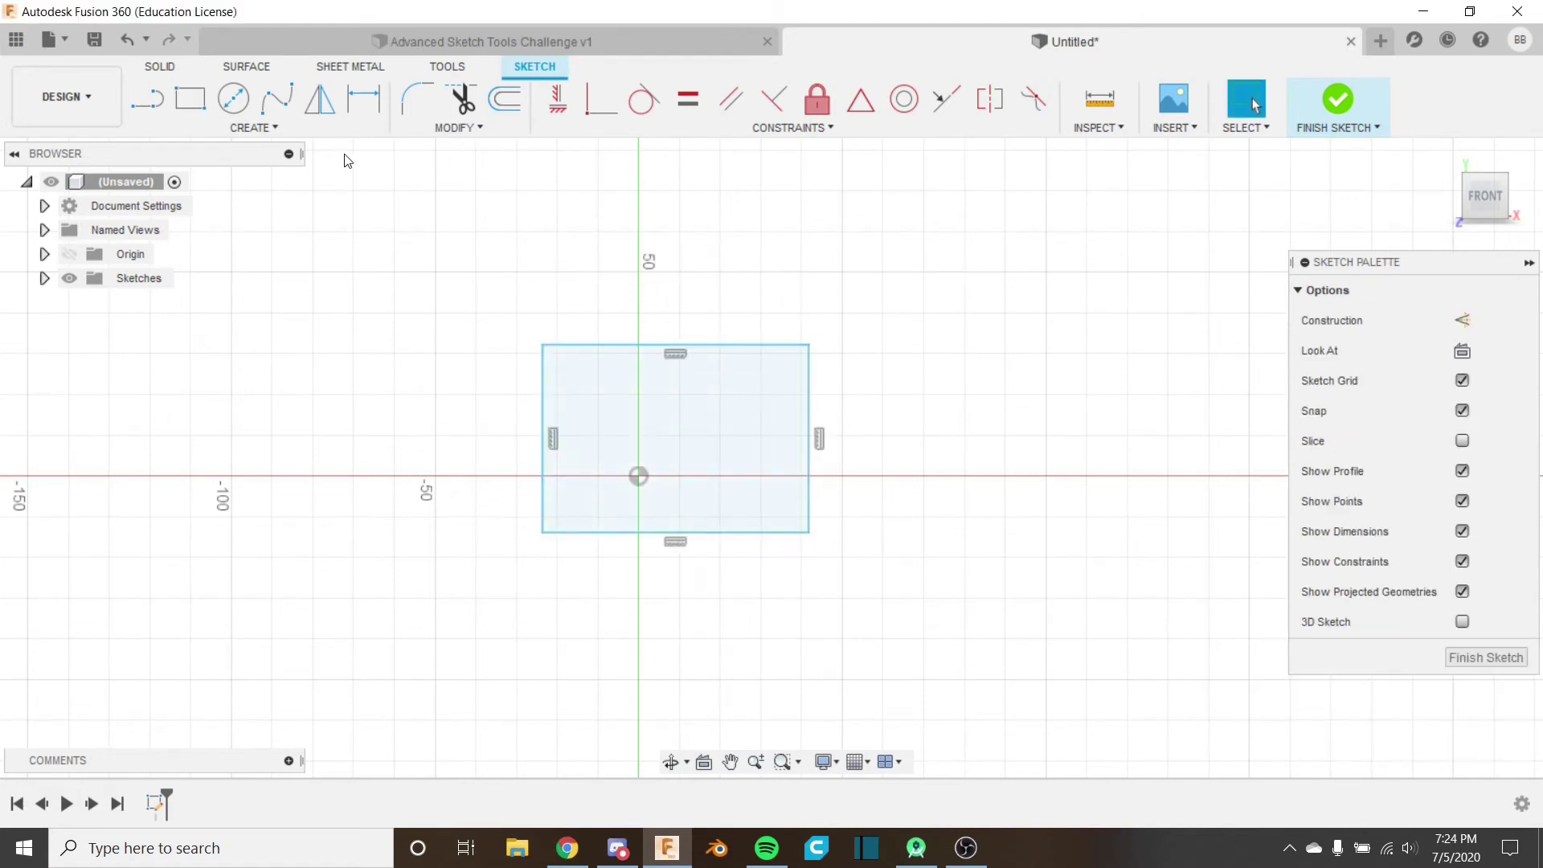
Step: Draw a circle beside the rectangle, centred on the horizontal axis about 100 mm from the origin
left_click(233, 99)
middle_click_drag(892, 436, 872, 431)
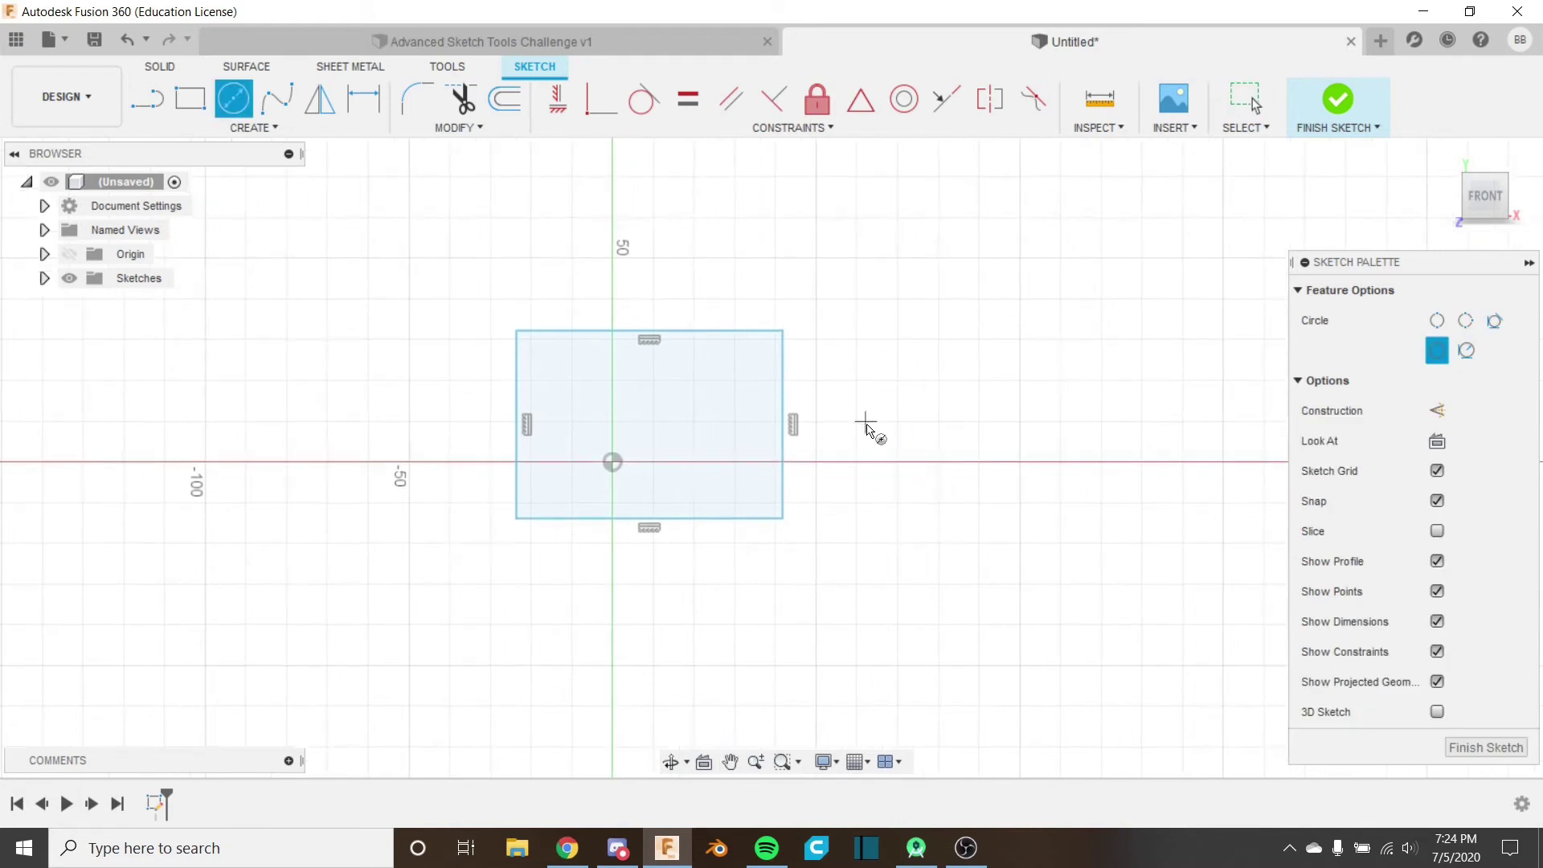
left_click(1019, 462)
left_click(1062, 379)
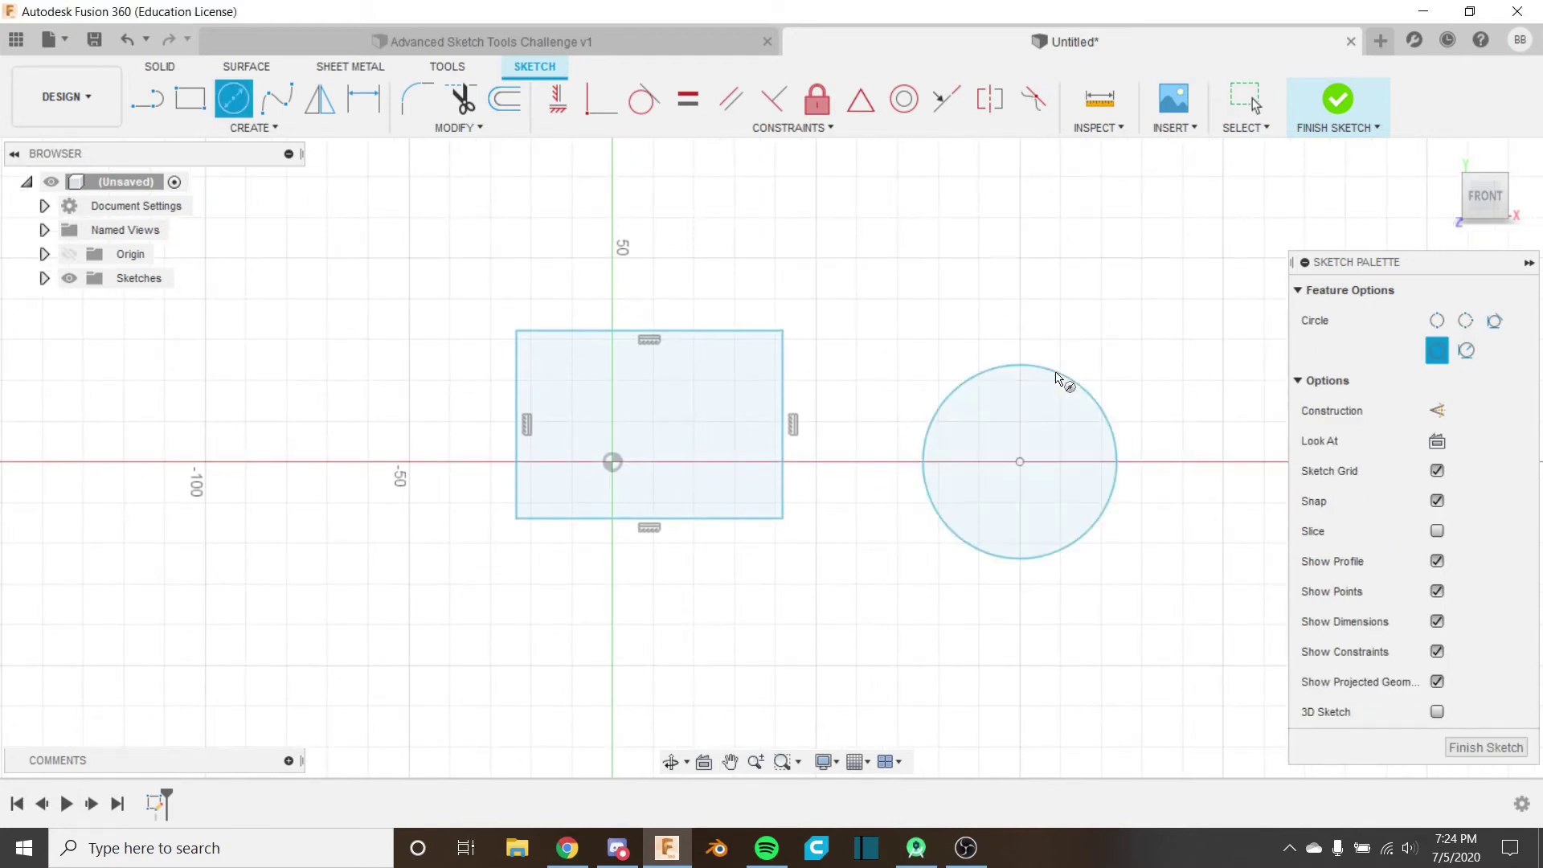
Step: Try a Sketch Scale on the rectangle's four sides about the origin with a scale factor of 0.1
left_click(450, 132)
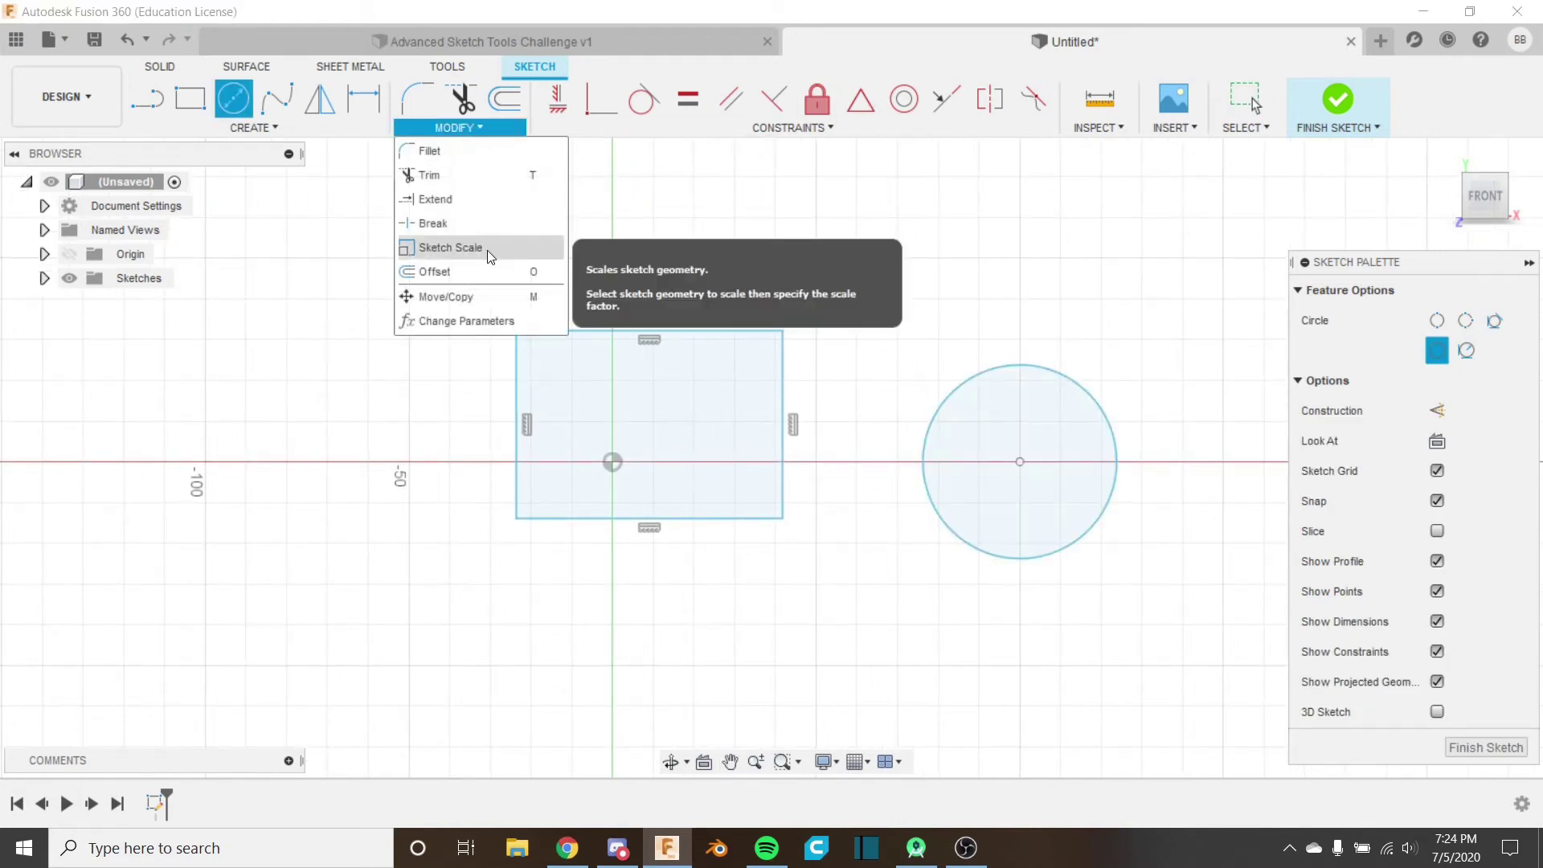
left_click(487, 251)
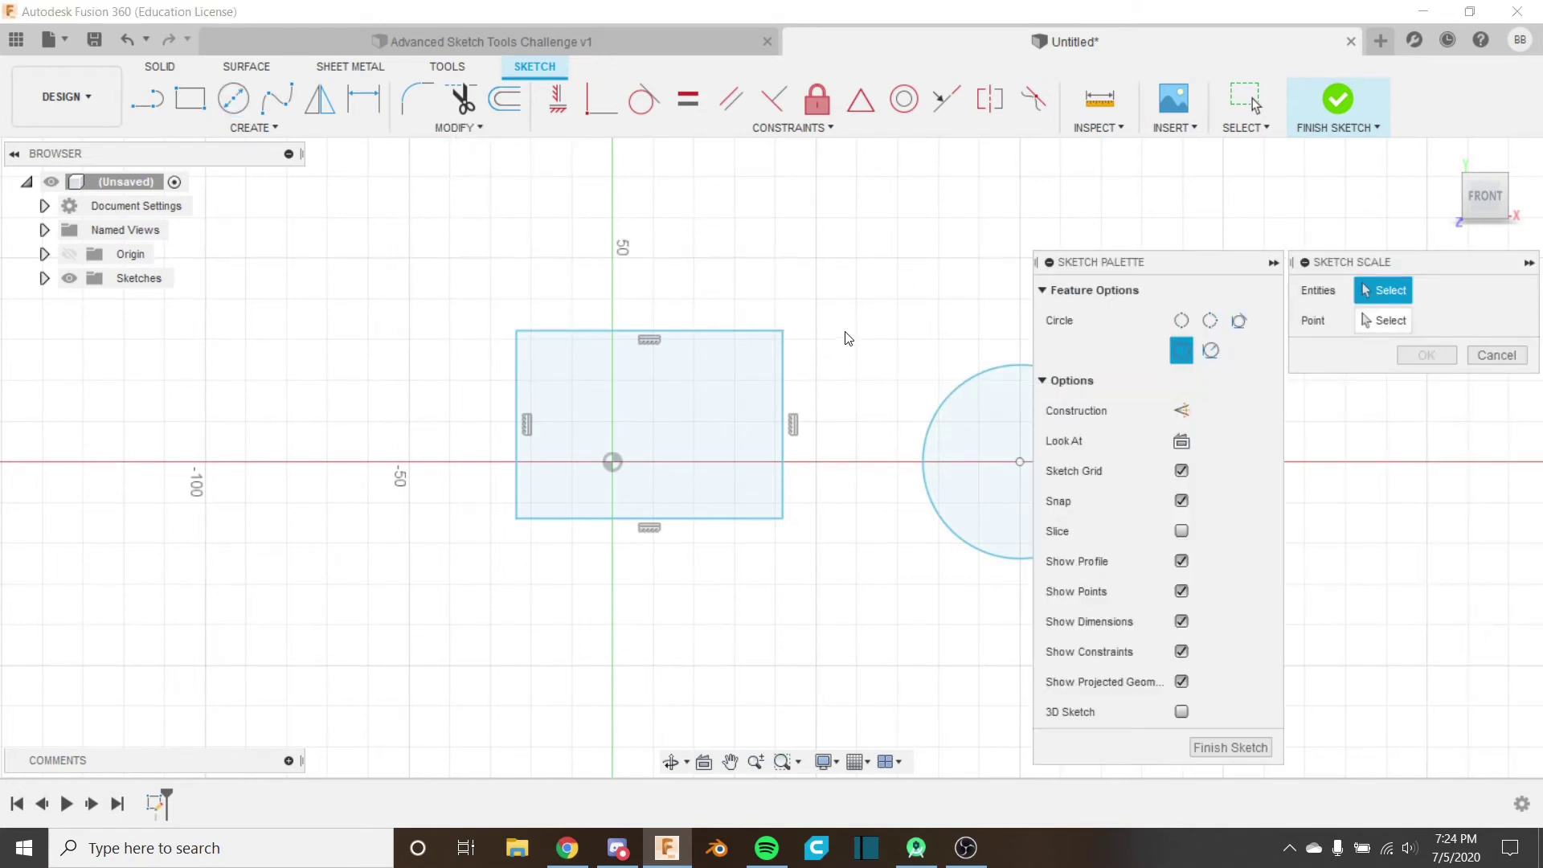
left_click(755, 331)
left_click(776, 462)
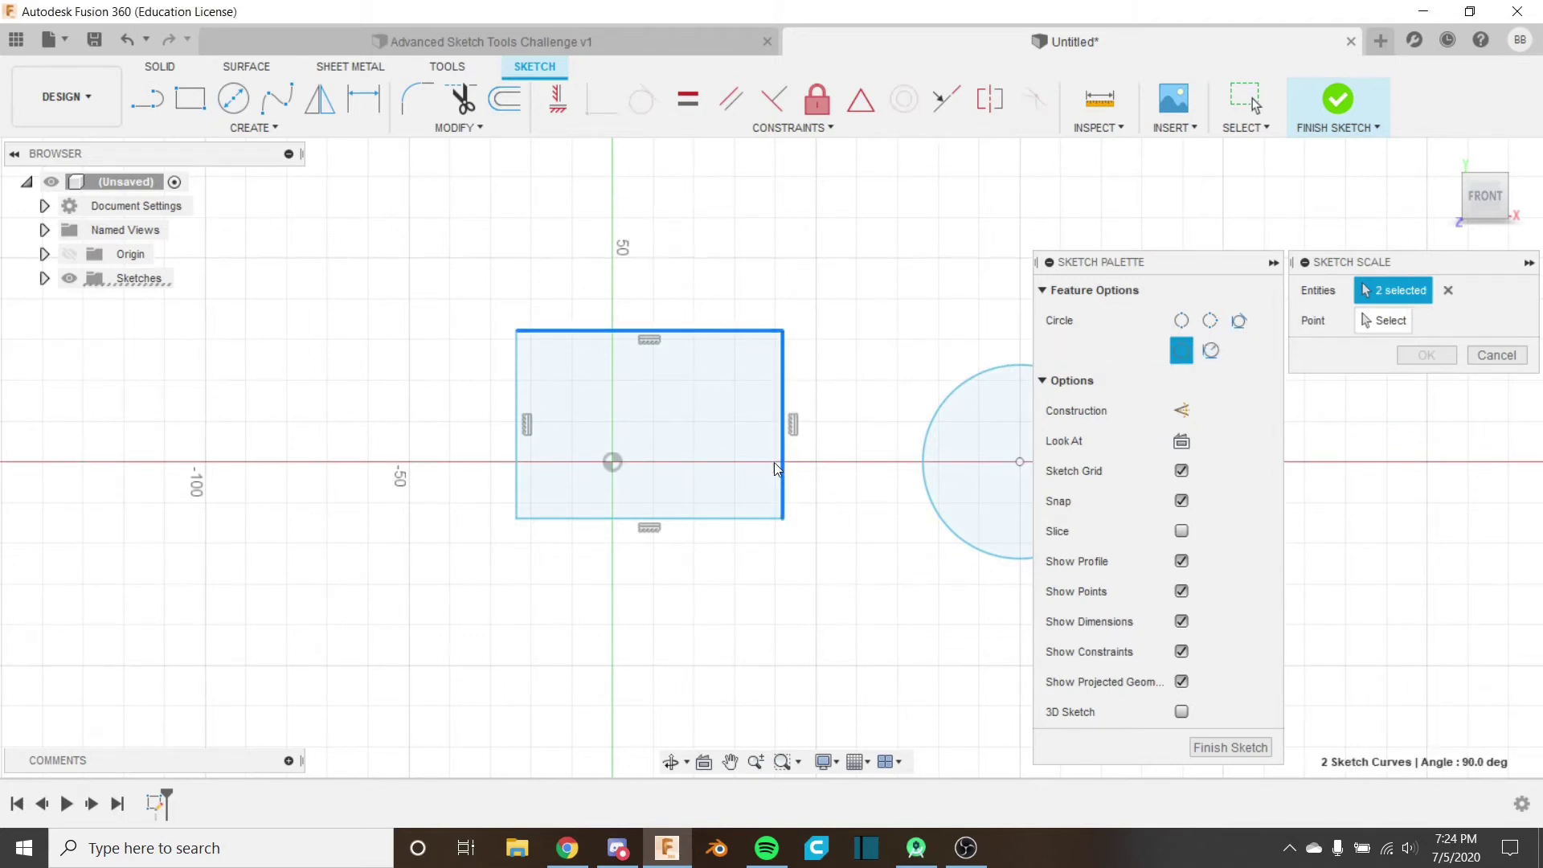
left_click(725, 519)
left_click(520, 455)
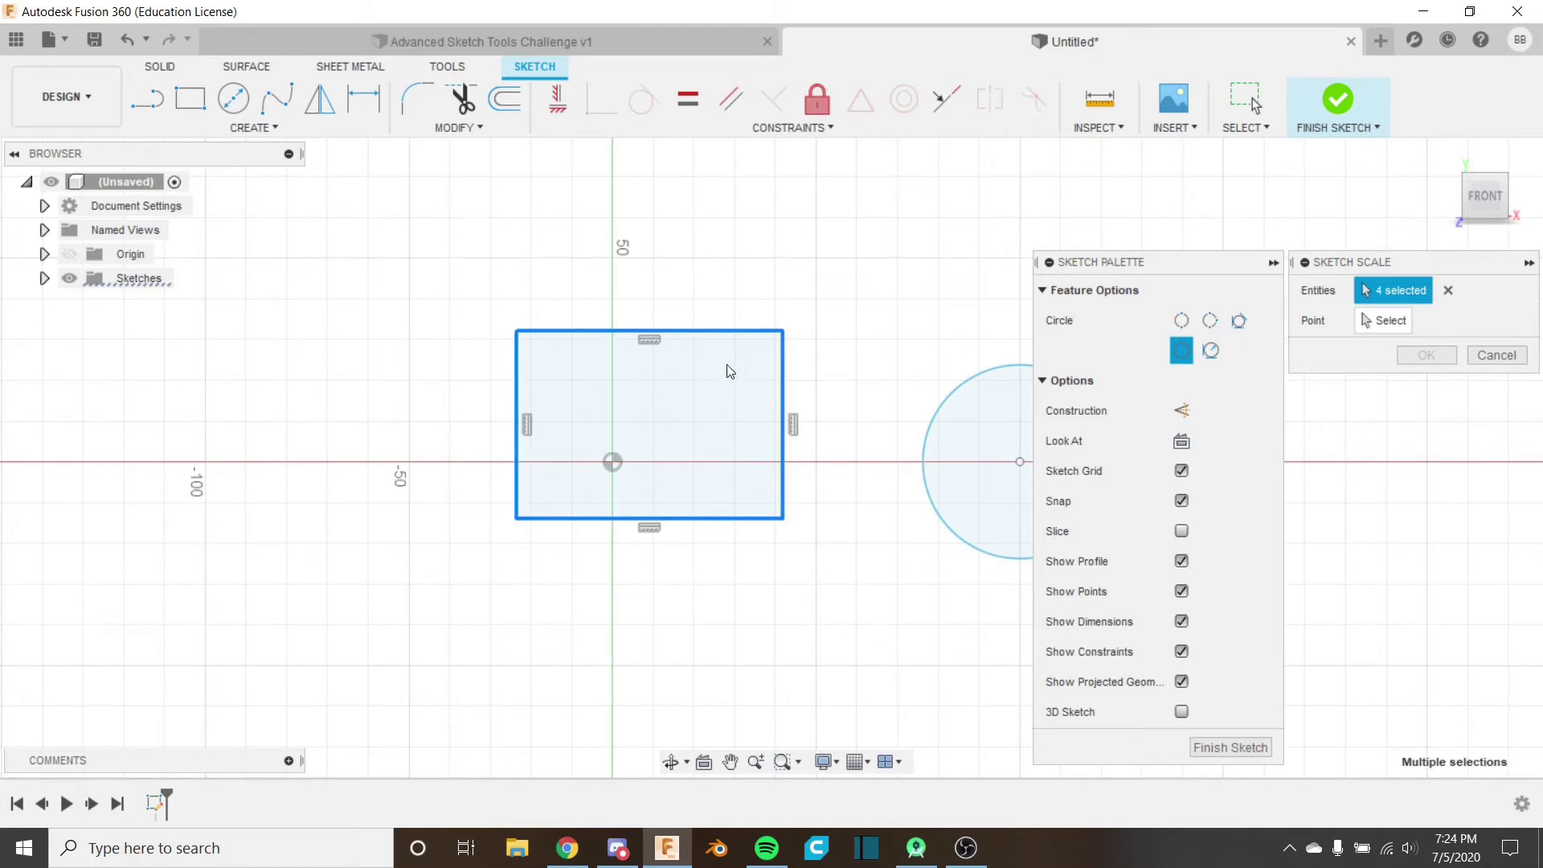
left_click(1382, 321)
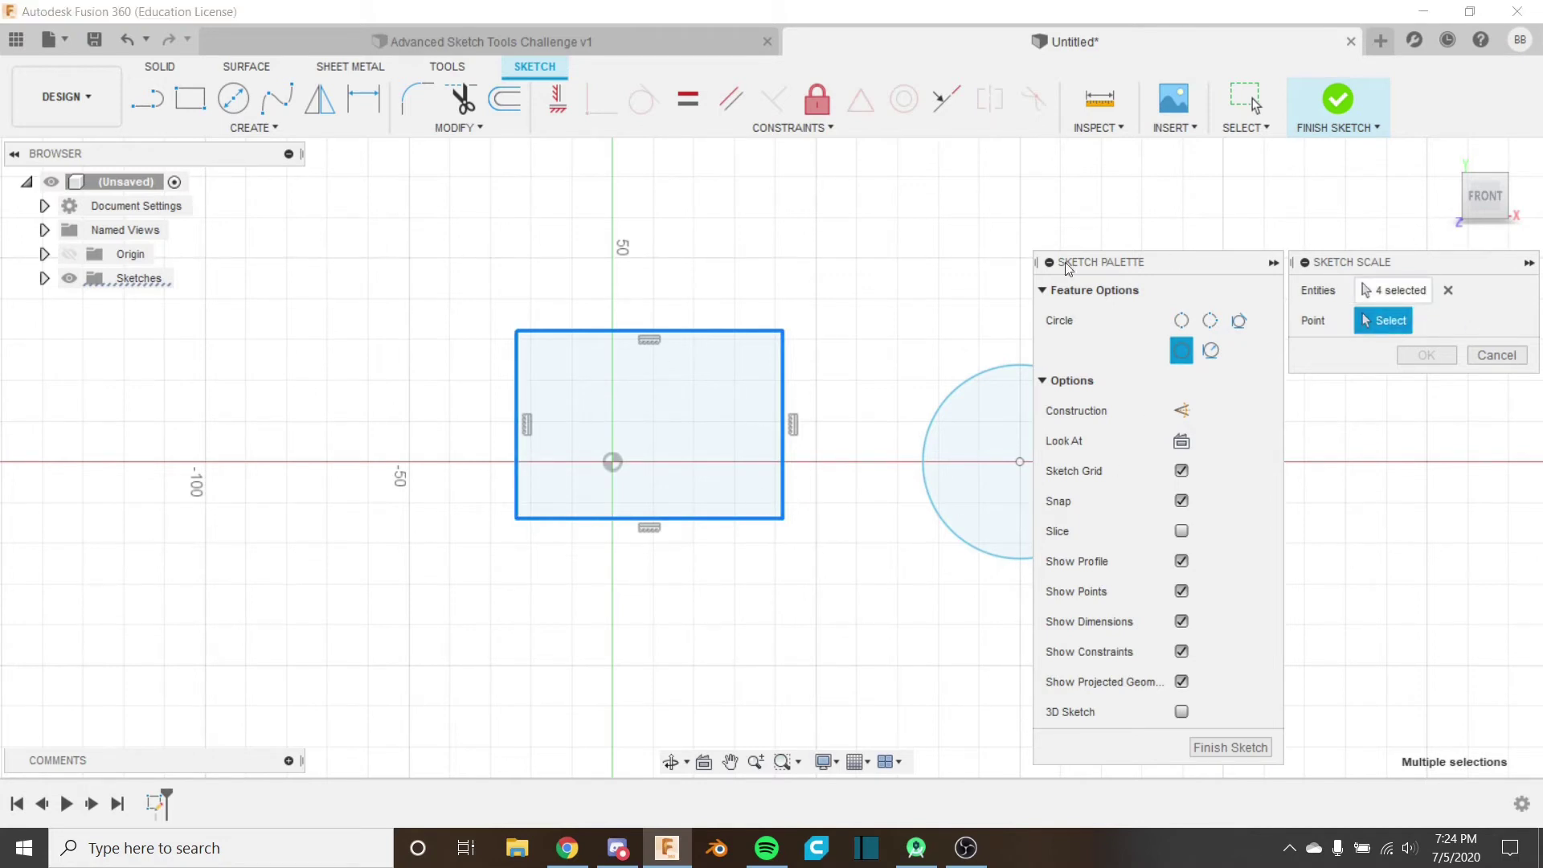
left_click(616, 462)
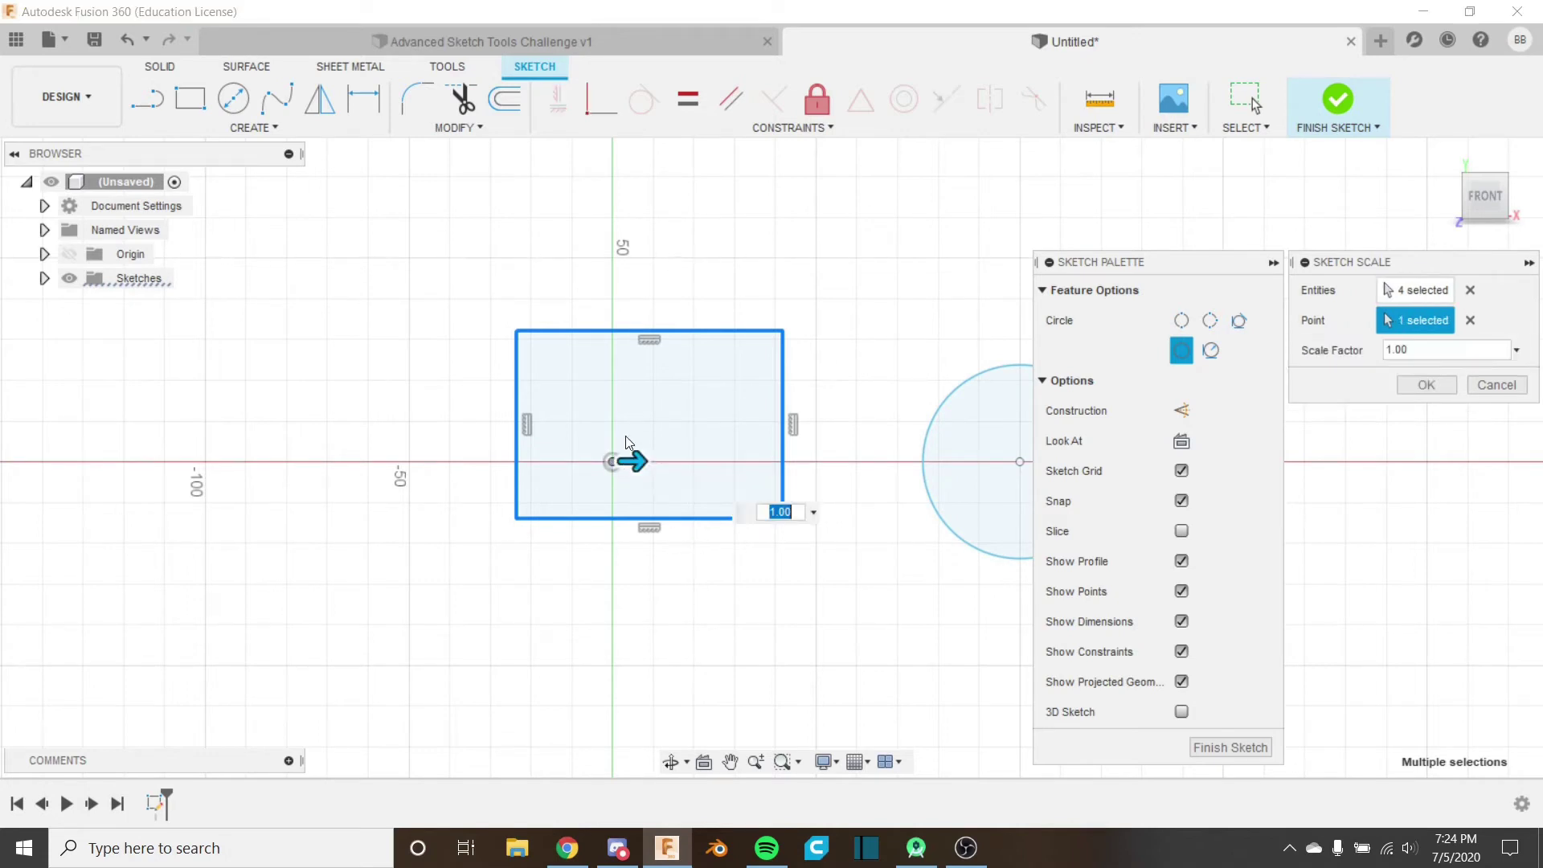
scroll(618, 458, "down", 2)
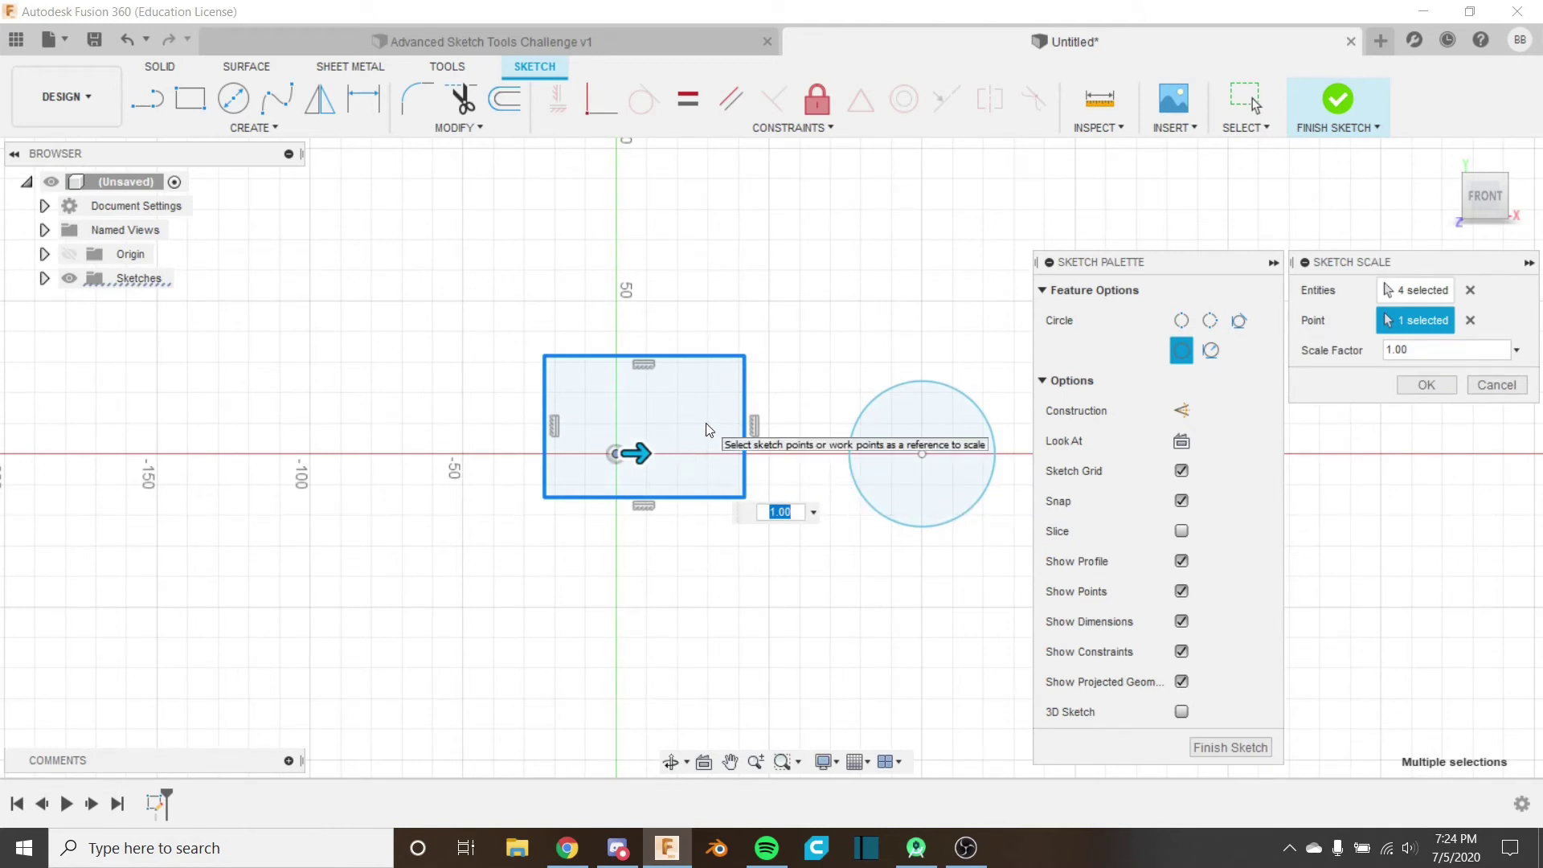
type("0.1")
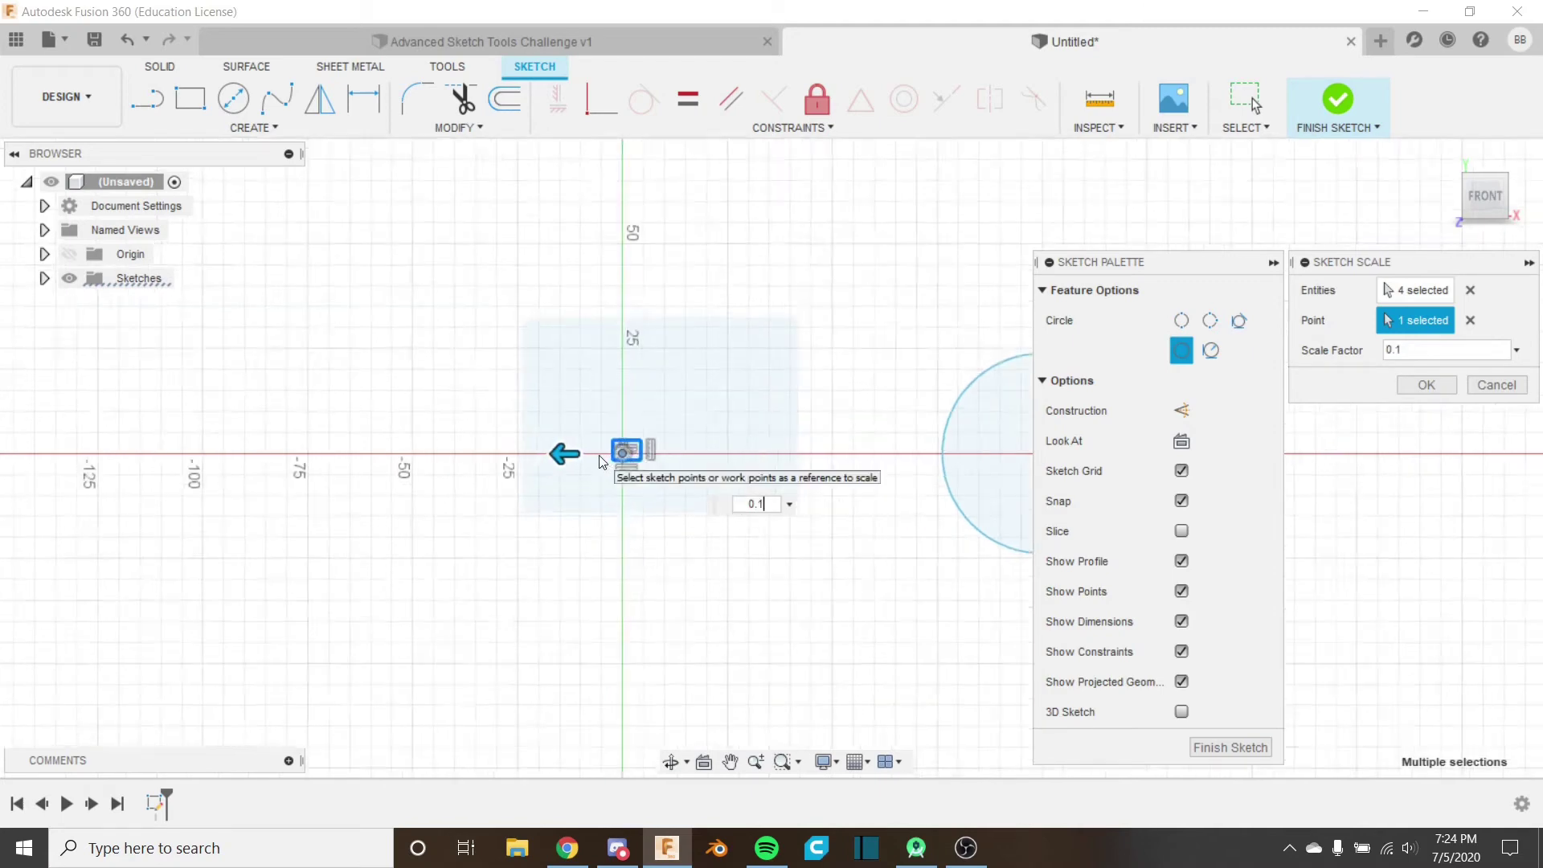
Step: Preview the rectangle at a scale factor of 2 and discard the scaling
scroll(849, 504, "up", 4)
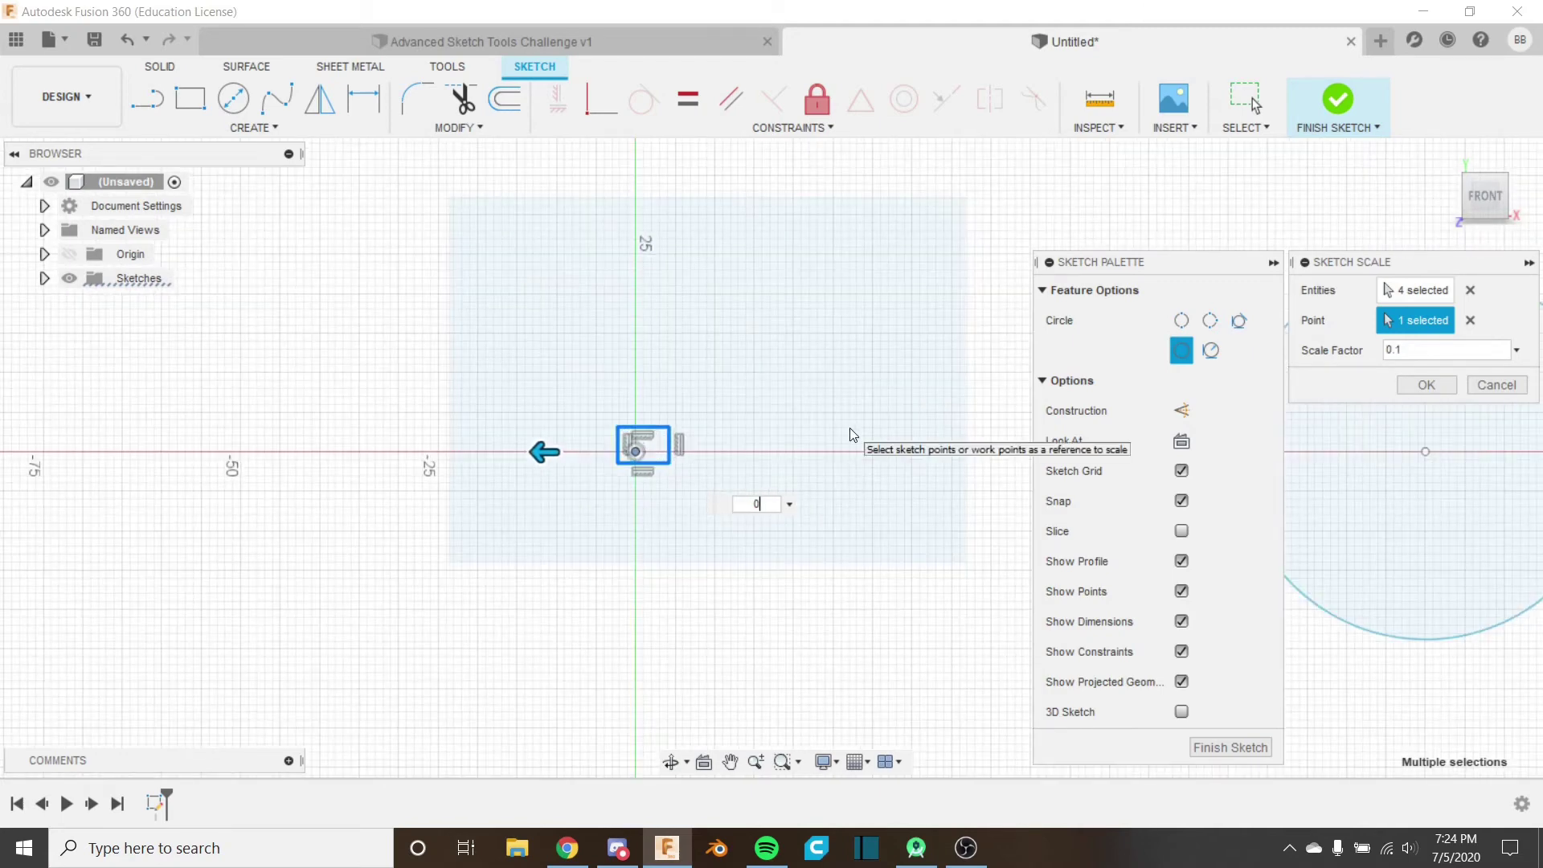
scroll(719, 451, "down", 3)
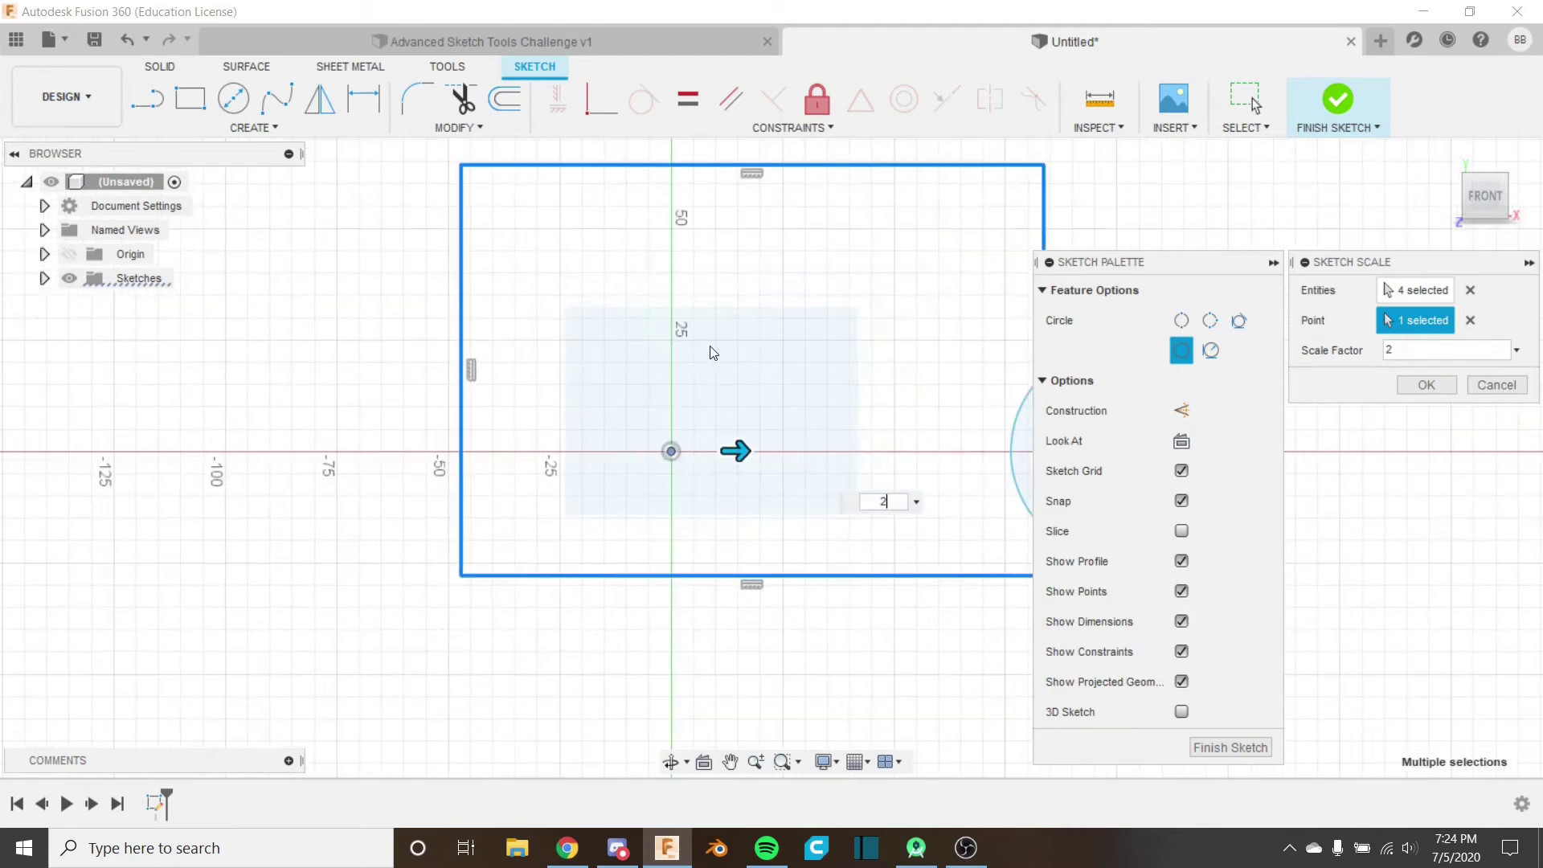
mouse_move(706, 349)
middle_mouse_down()
mouse_move(630, 414)
mouse_move(610, 379)
middle_mouse_up()
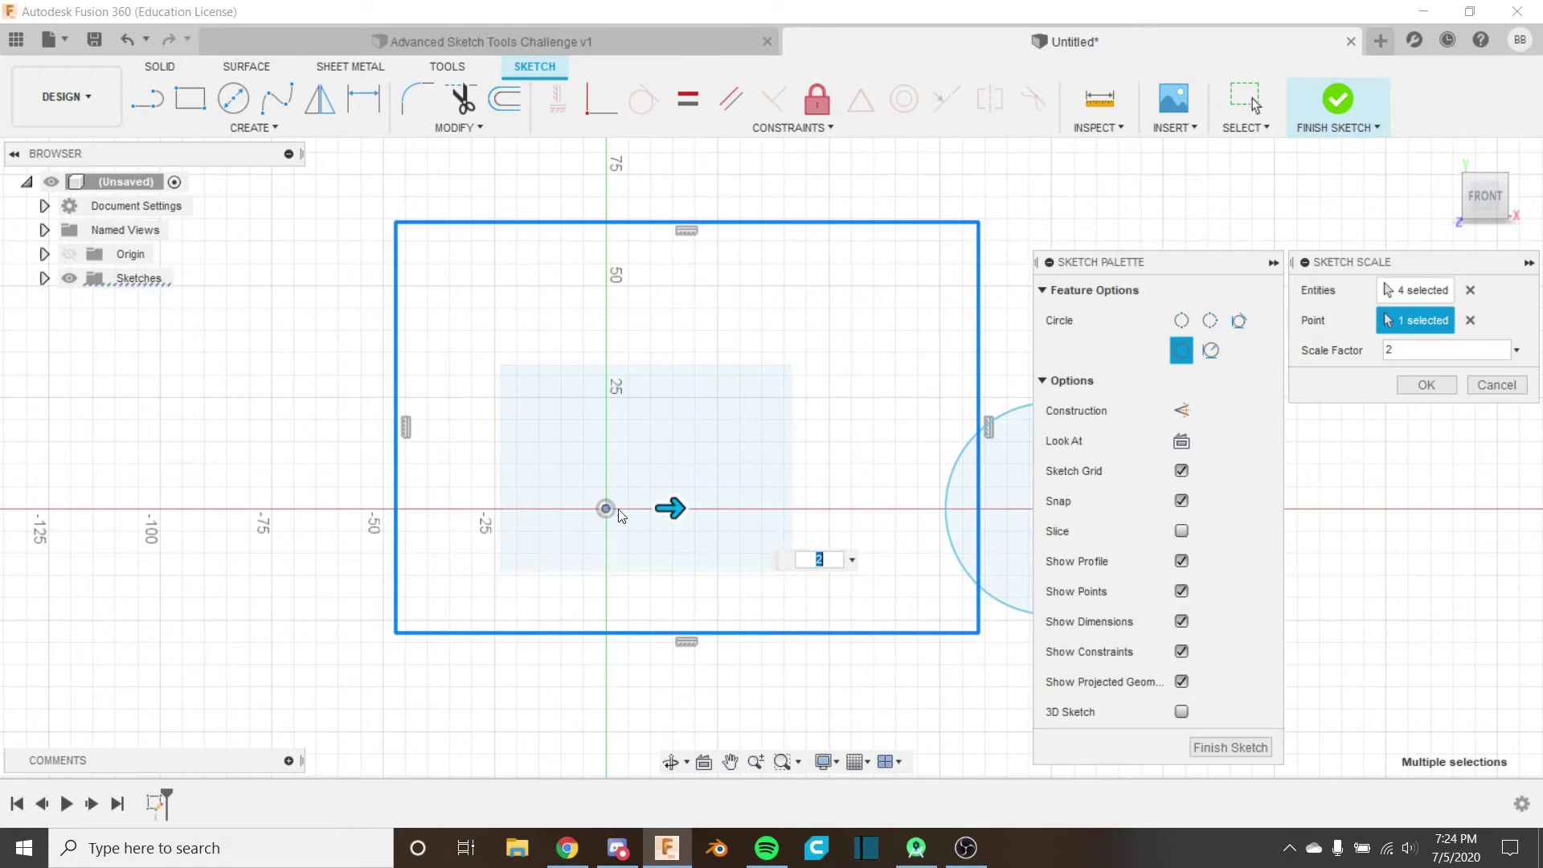
scroll(480, 427, "down", 2)
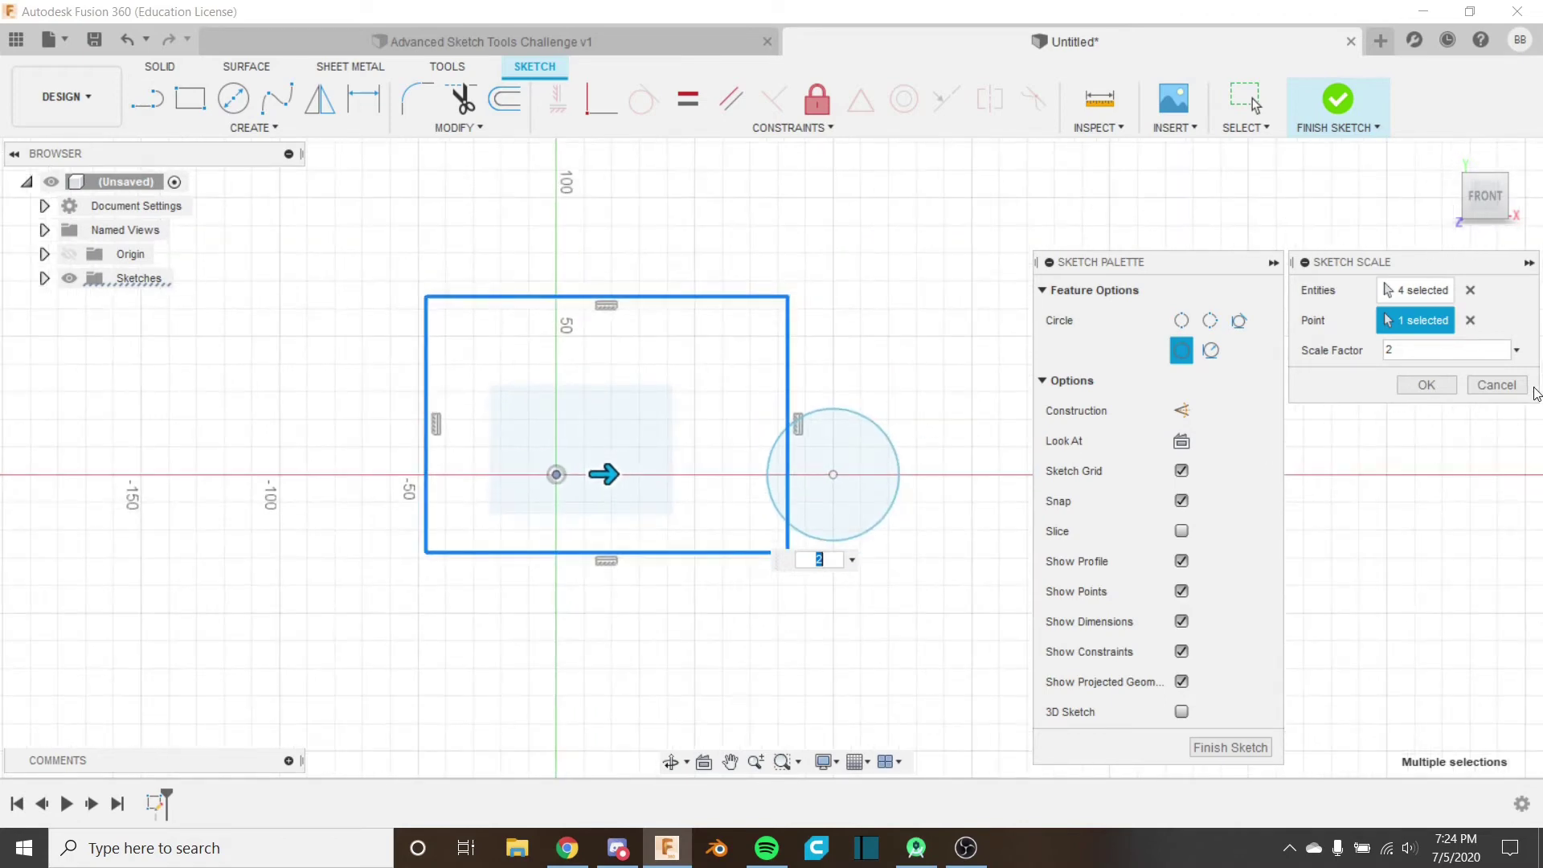
left_click(1497, 385)
Step: Try a Sketch Scale on the rectangle's four sides about the circle's centre point with a scale factor of 2
scroll(815, 469, "up", 3)
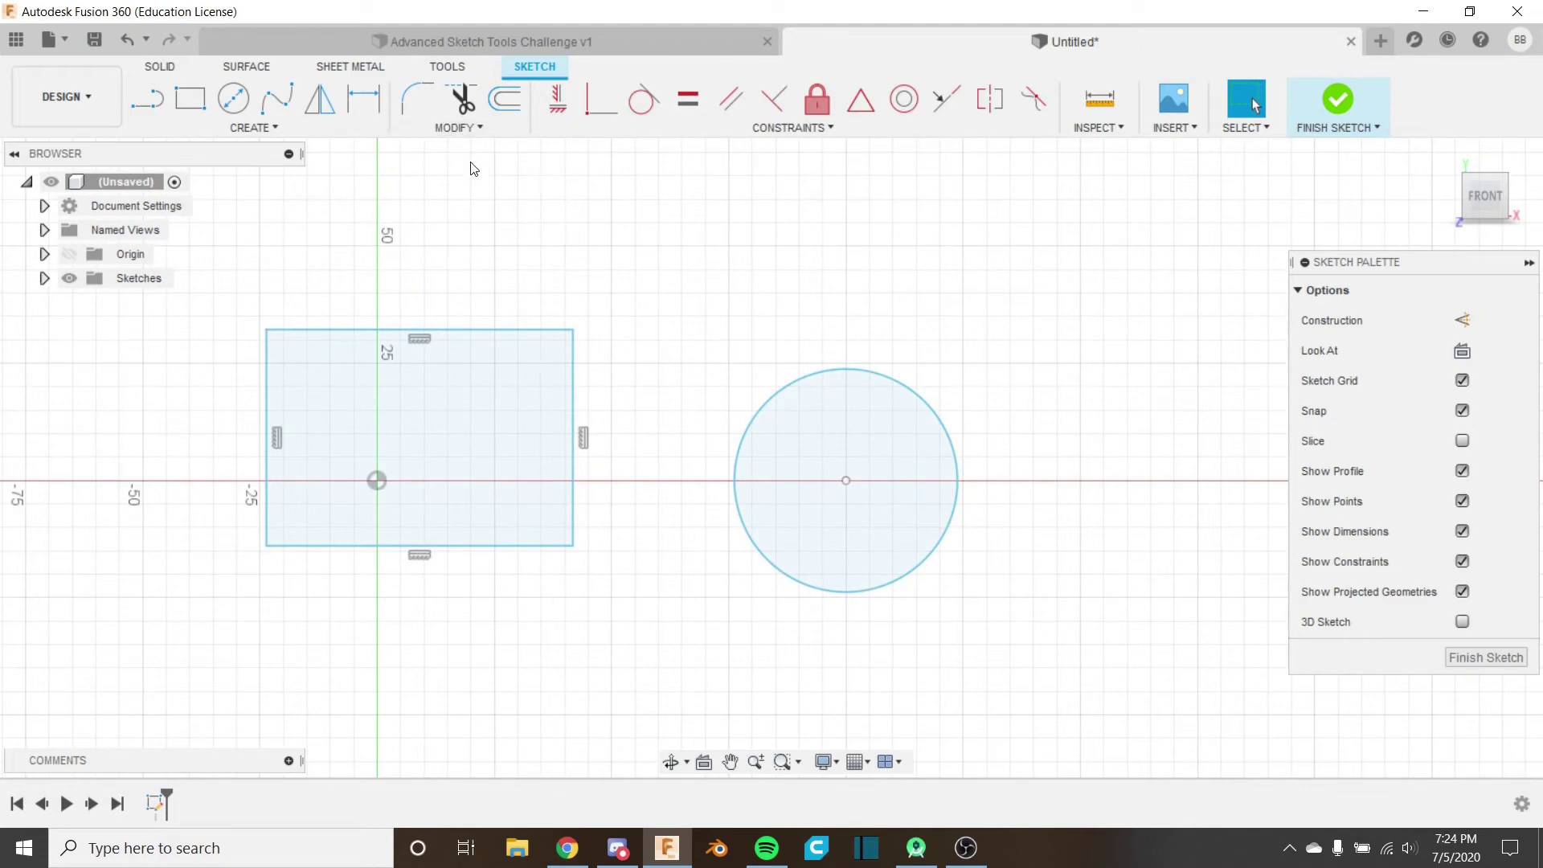
left_click(455, 128)
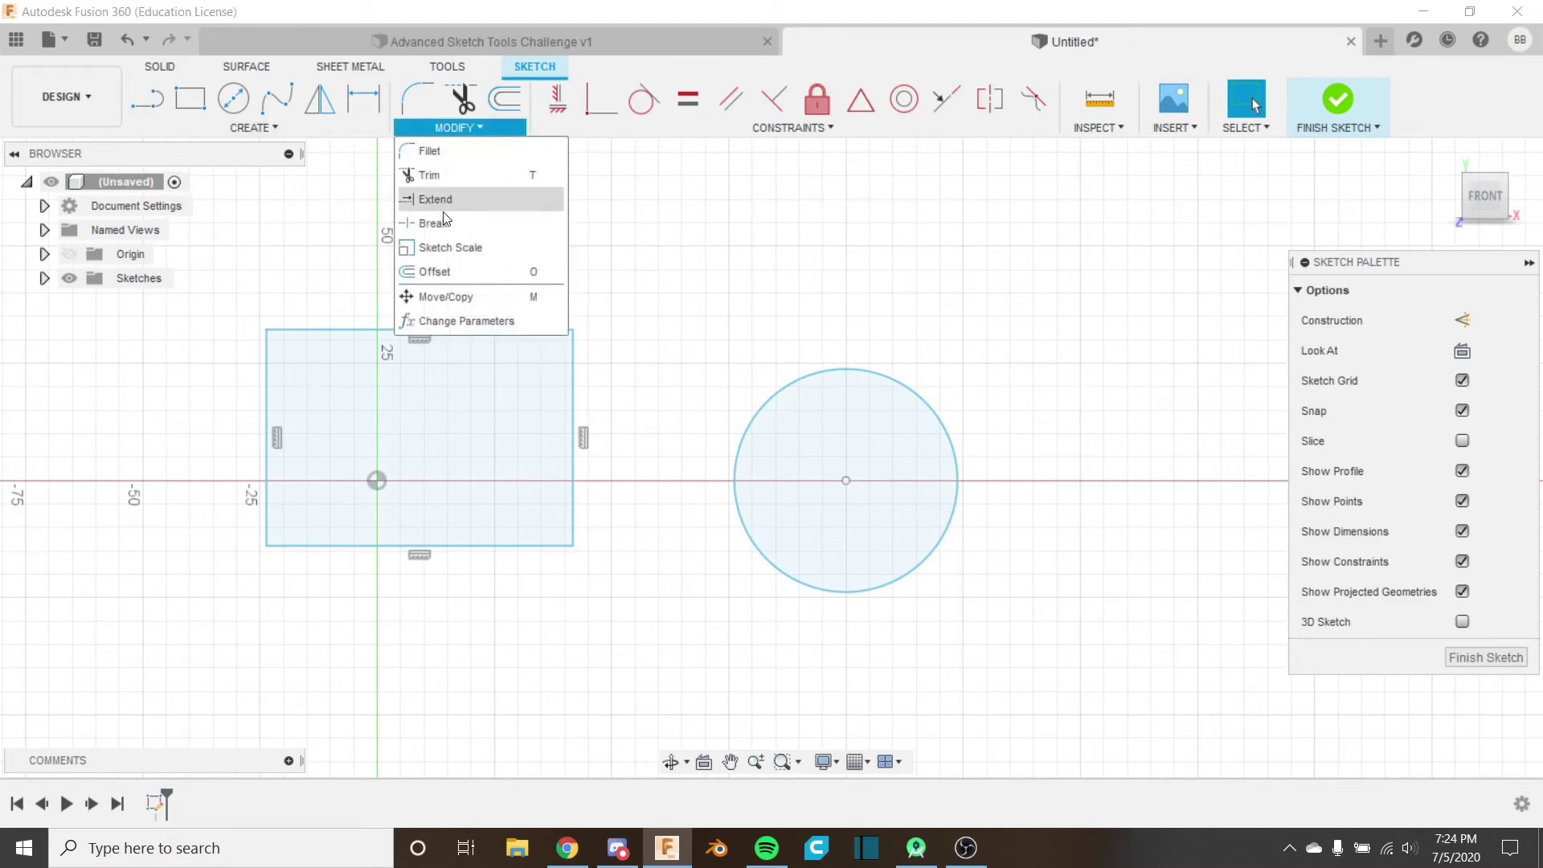
left_click(451, 247)
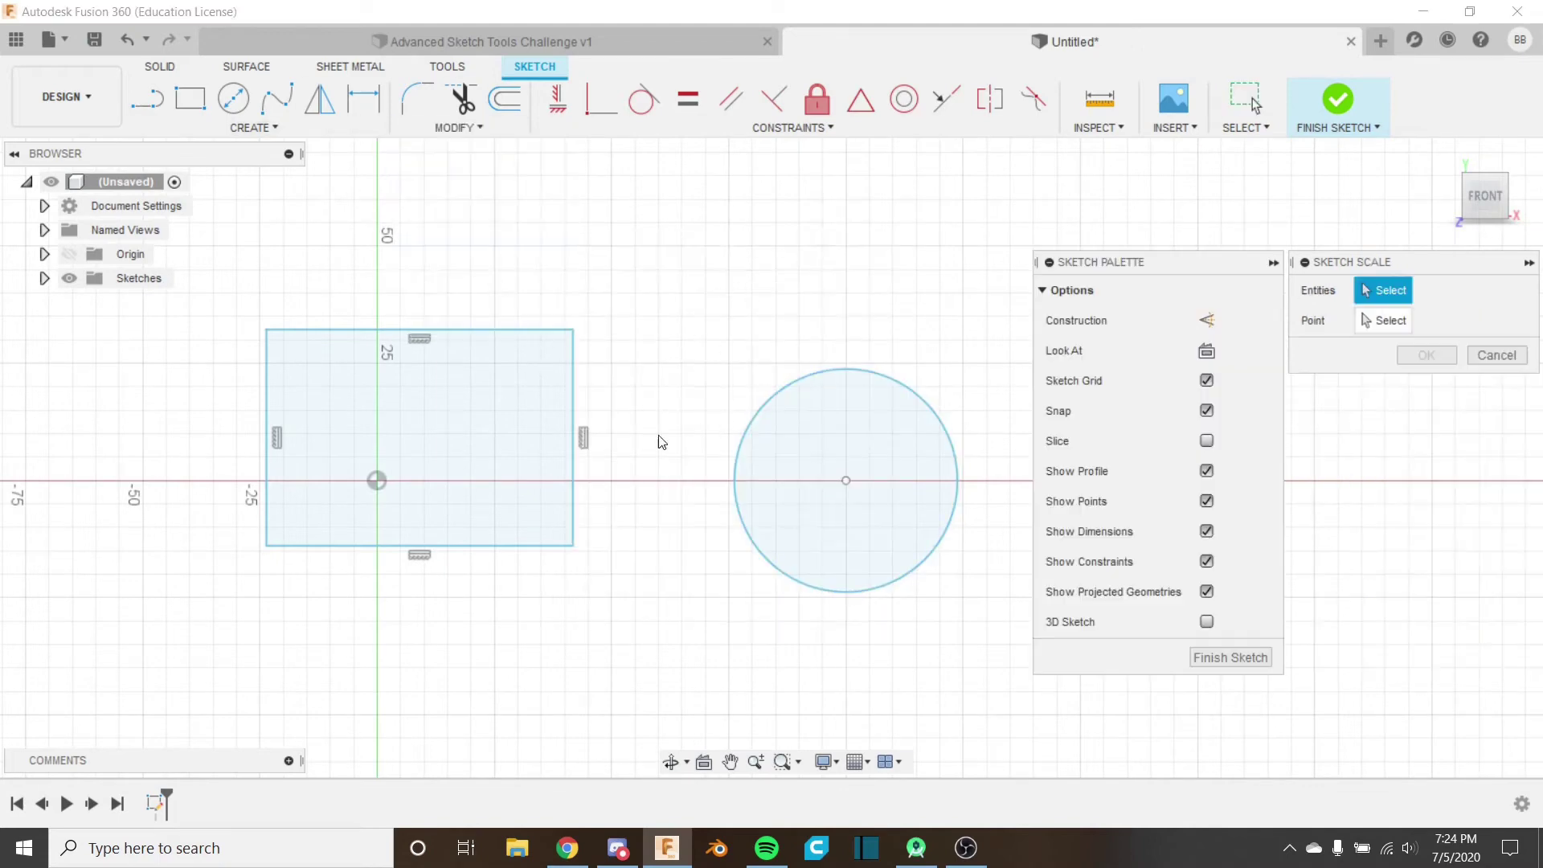
left_click(572, 408)
left_click(514, 328)
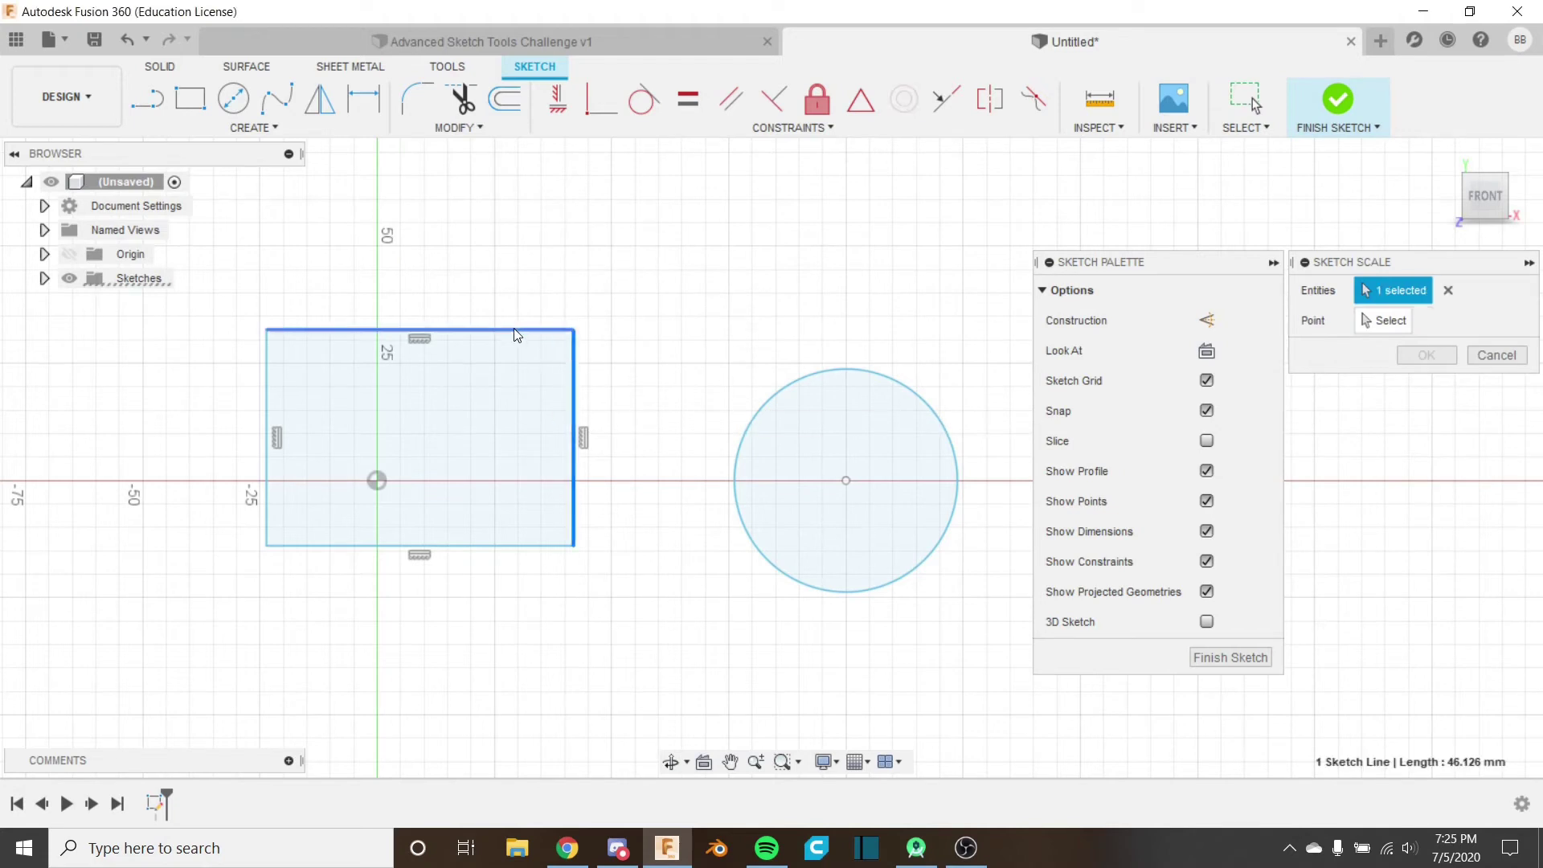
left_click(268, 441)
left_click(348, 546)
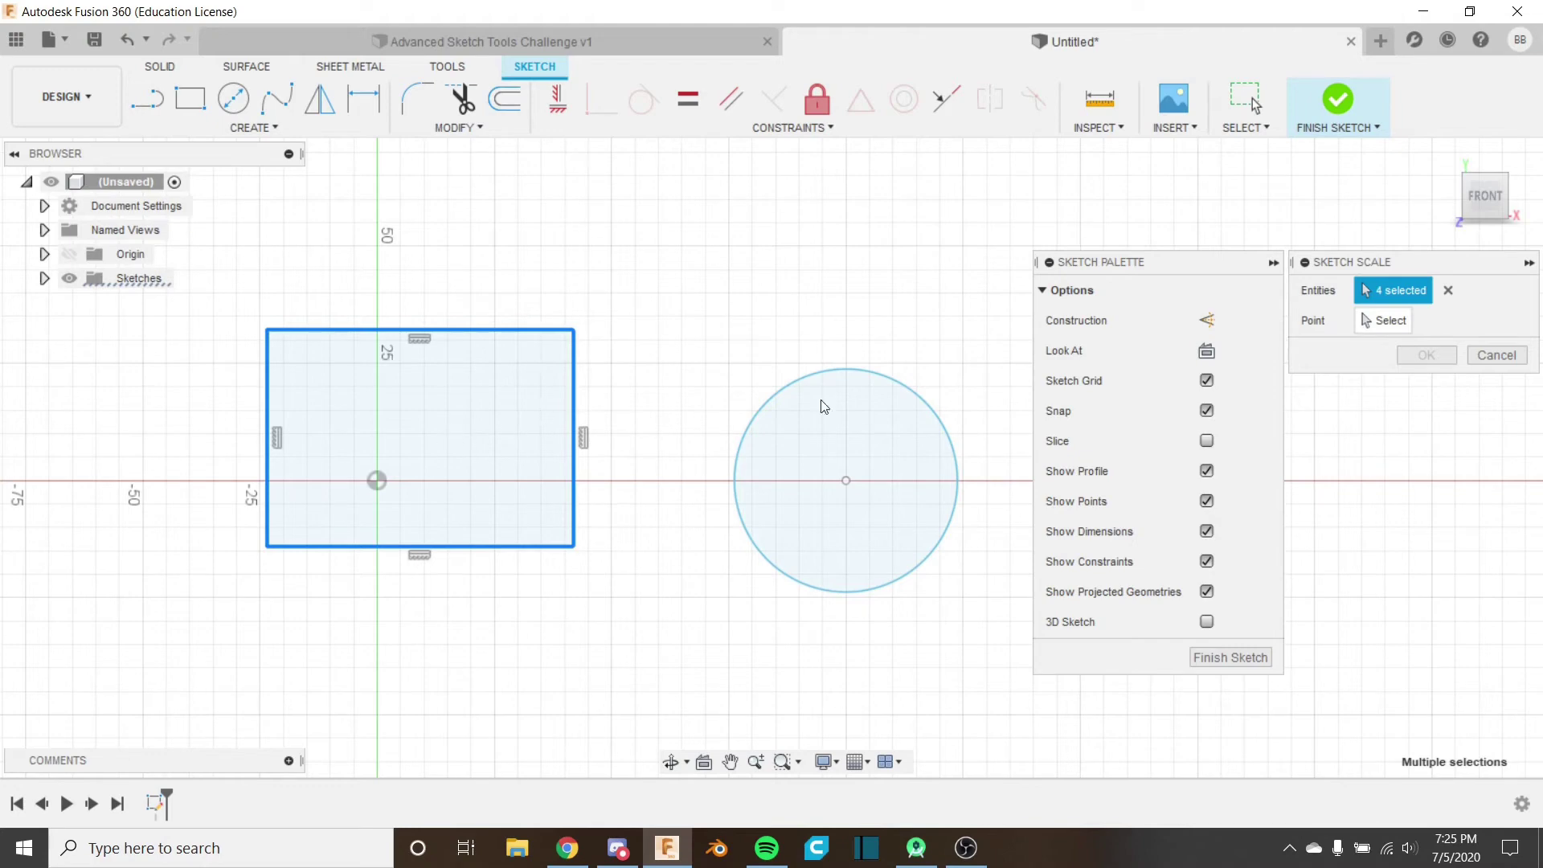
left_click(1381, 321)
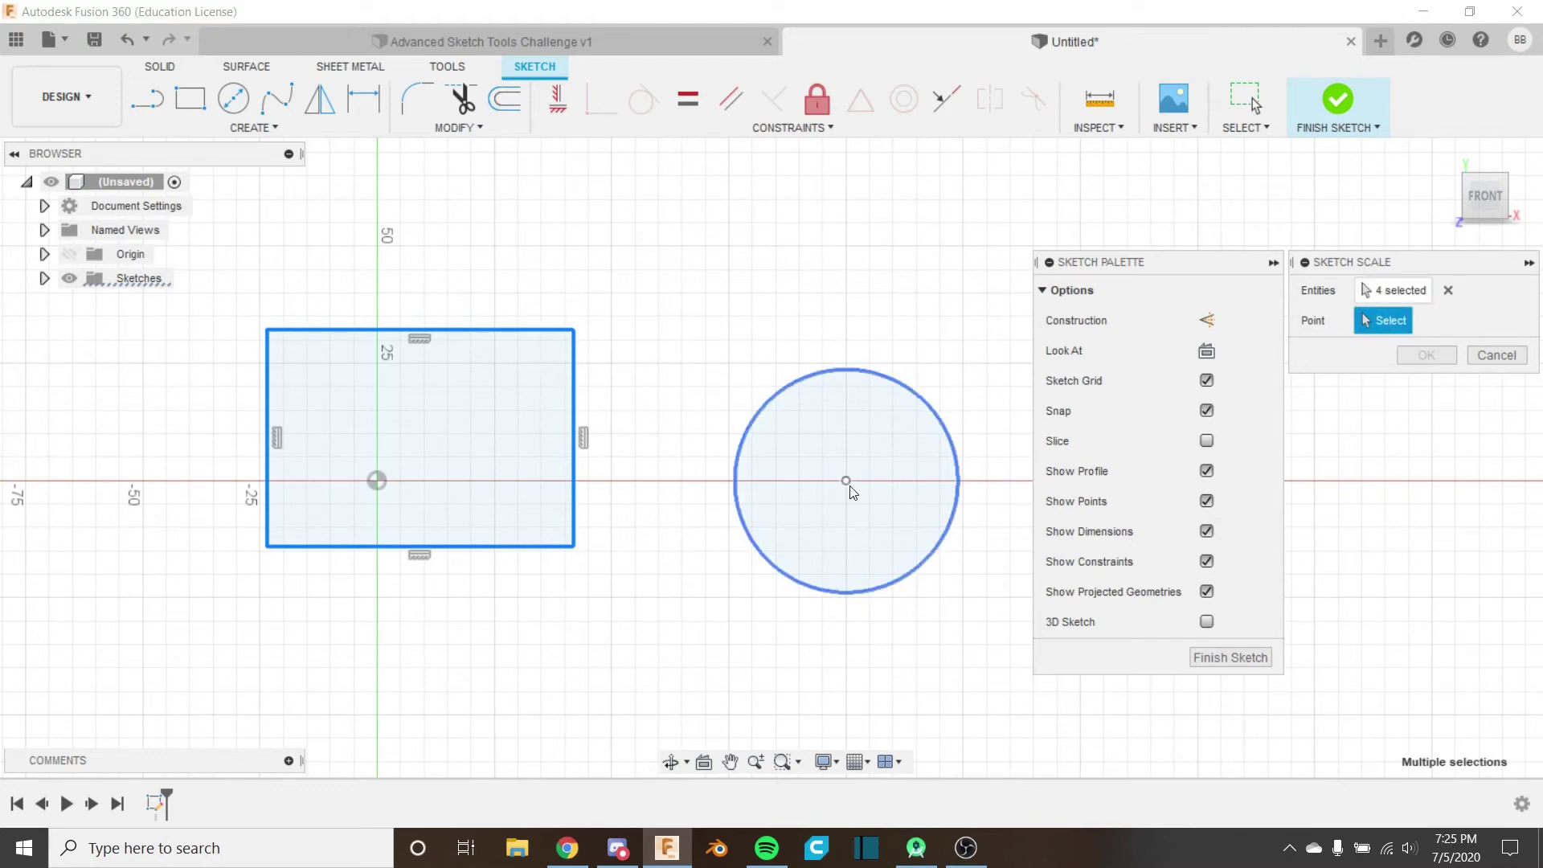
left_click(847, 480)
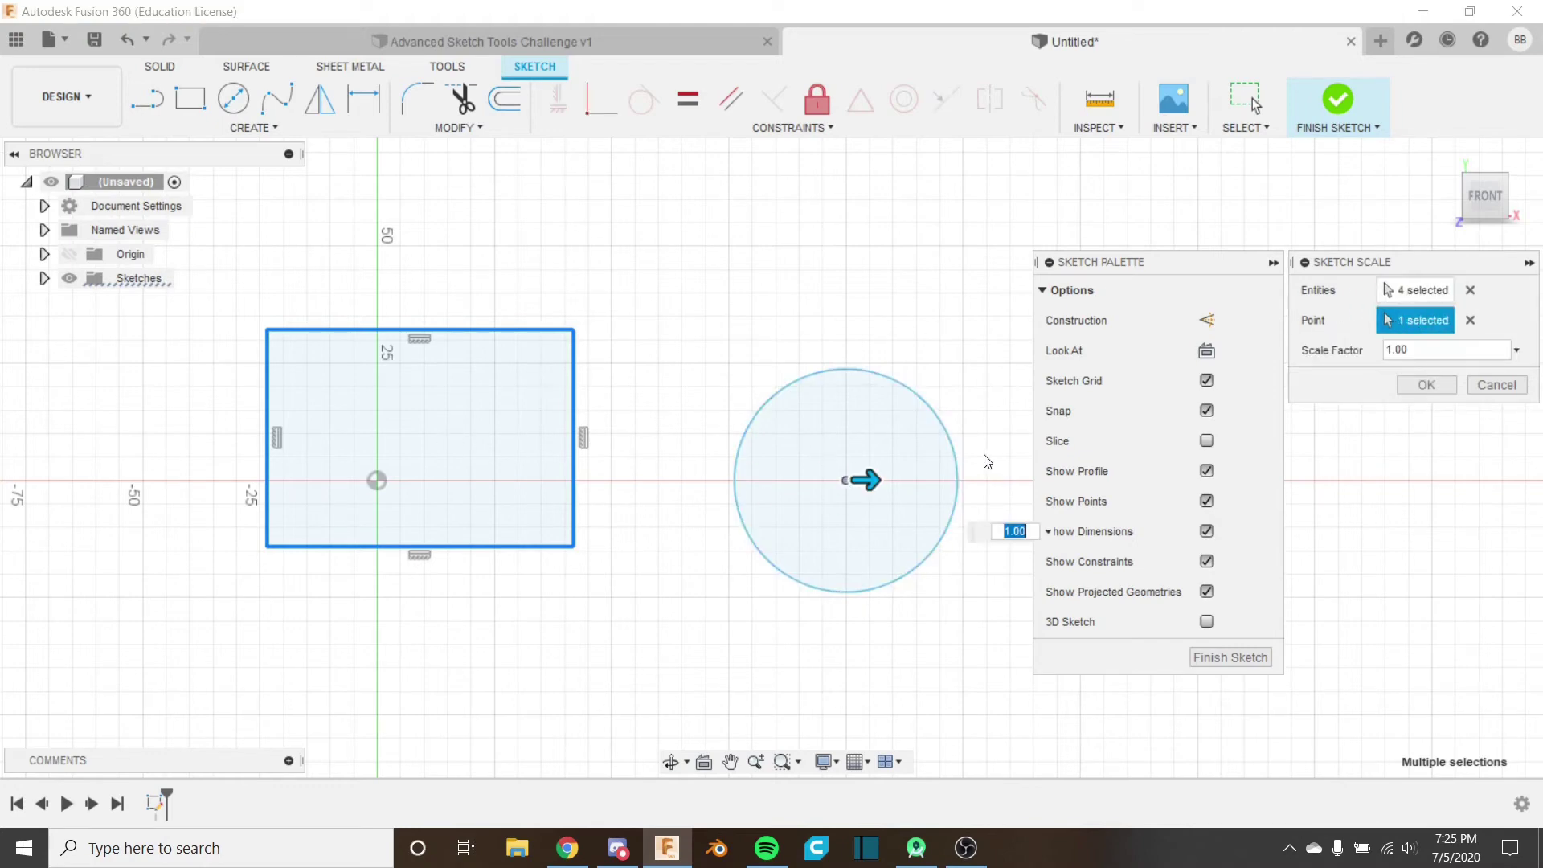
scroll(861, 458, "down", 3)
type("2")
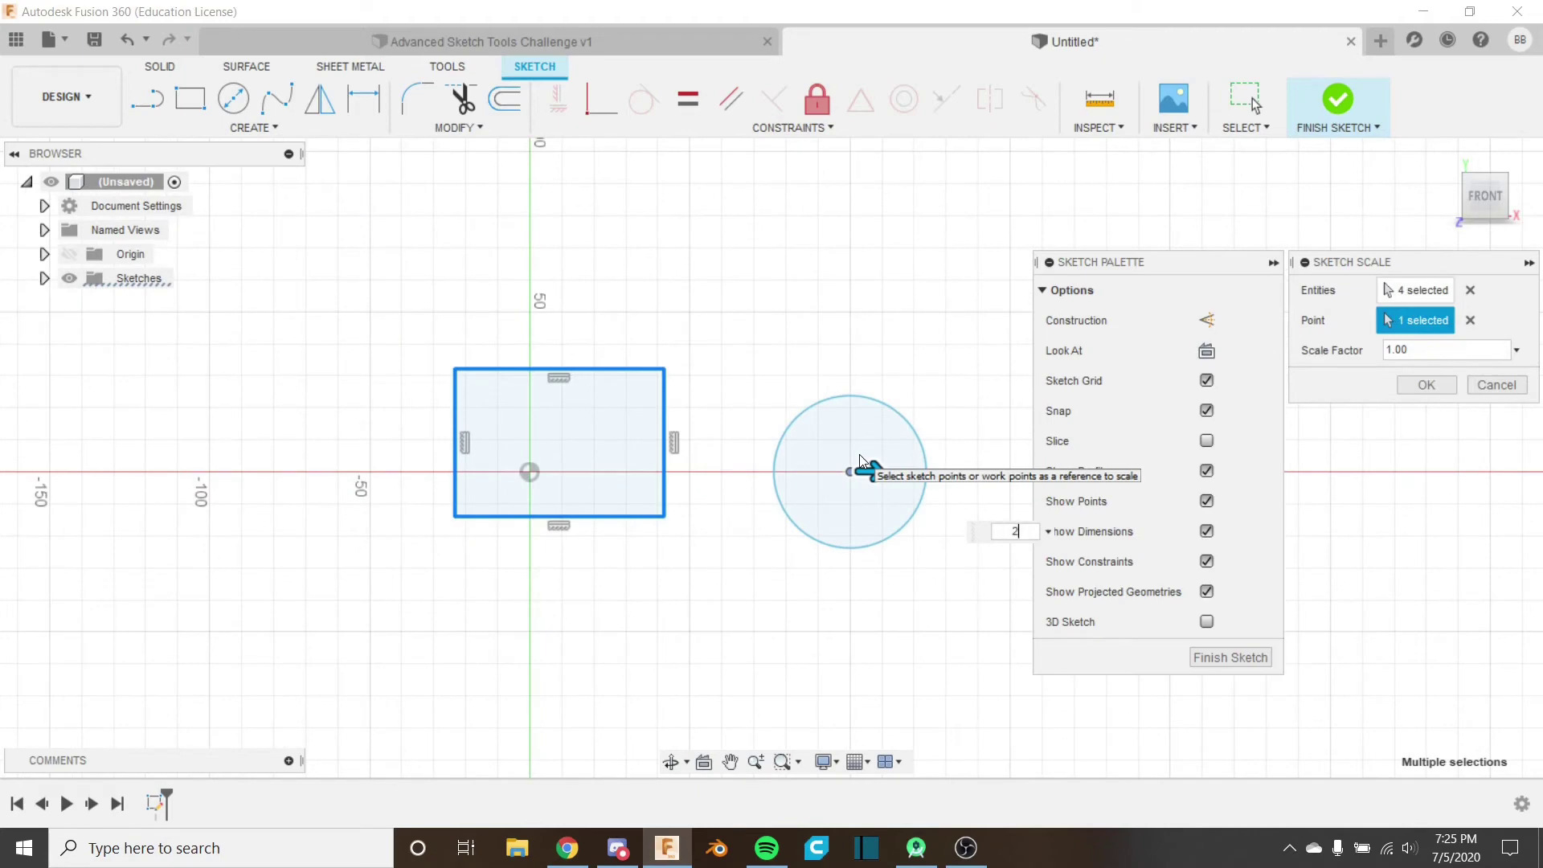
scroll(706, 499, "down", 2)
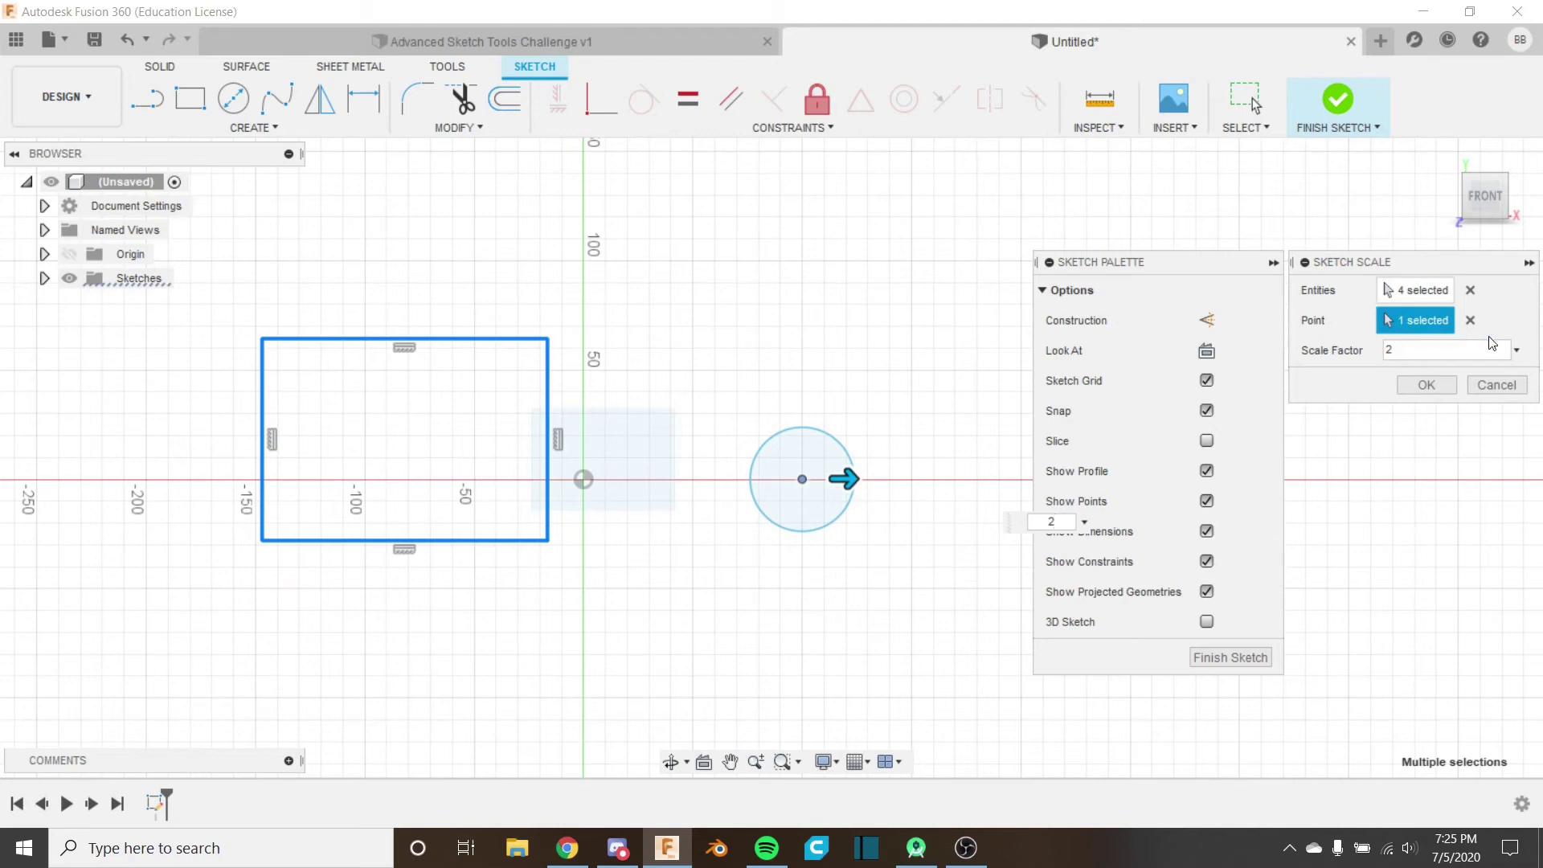
left_click(1511, 387)
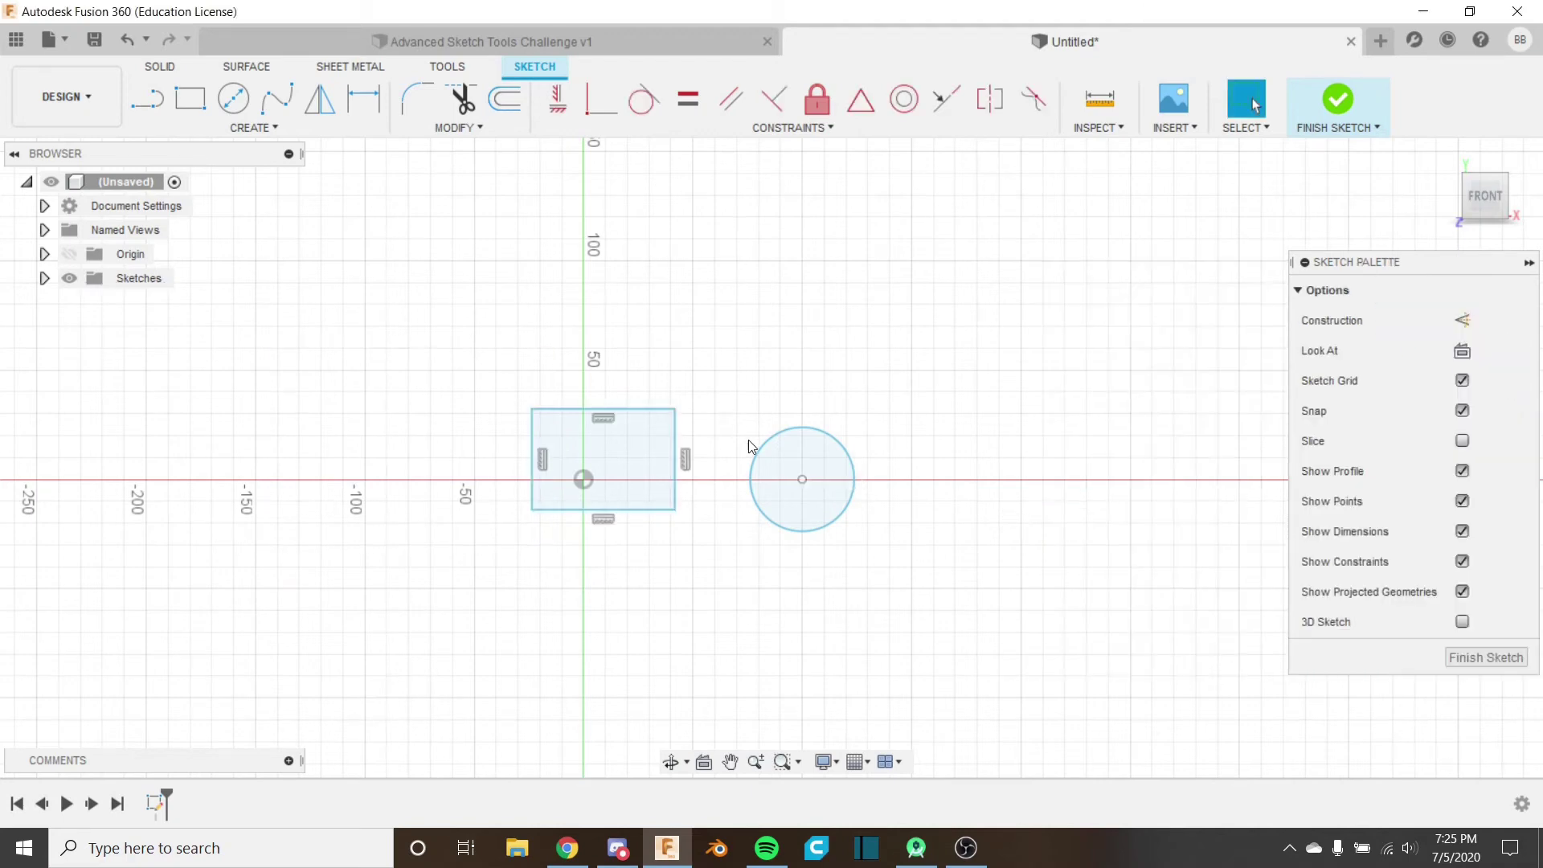
Step: Try a Sketch Scale on the circle about its own centre point and clear the chosen reference point
scroll(814, 511, "up", 2)
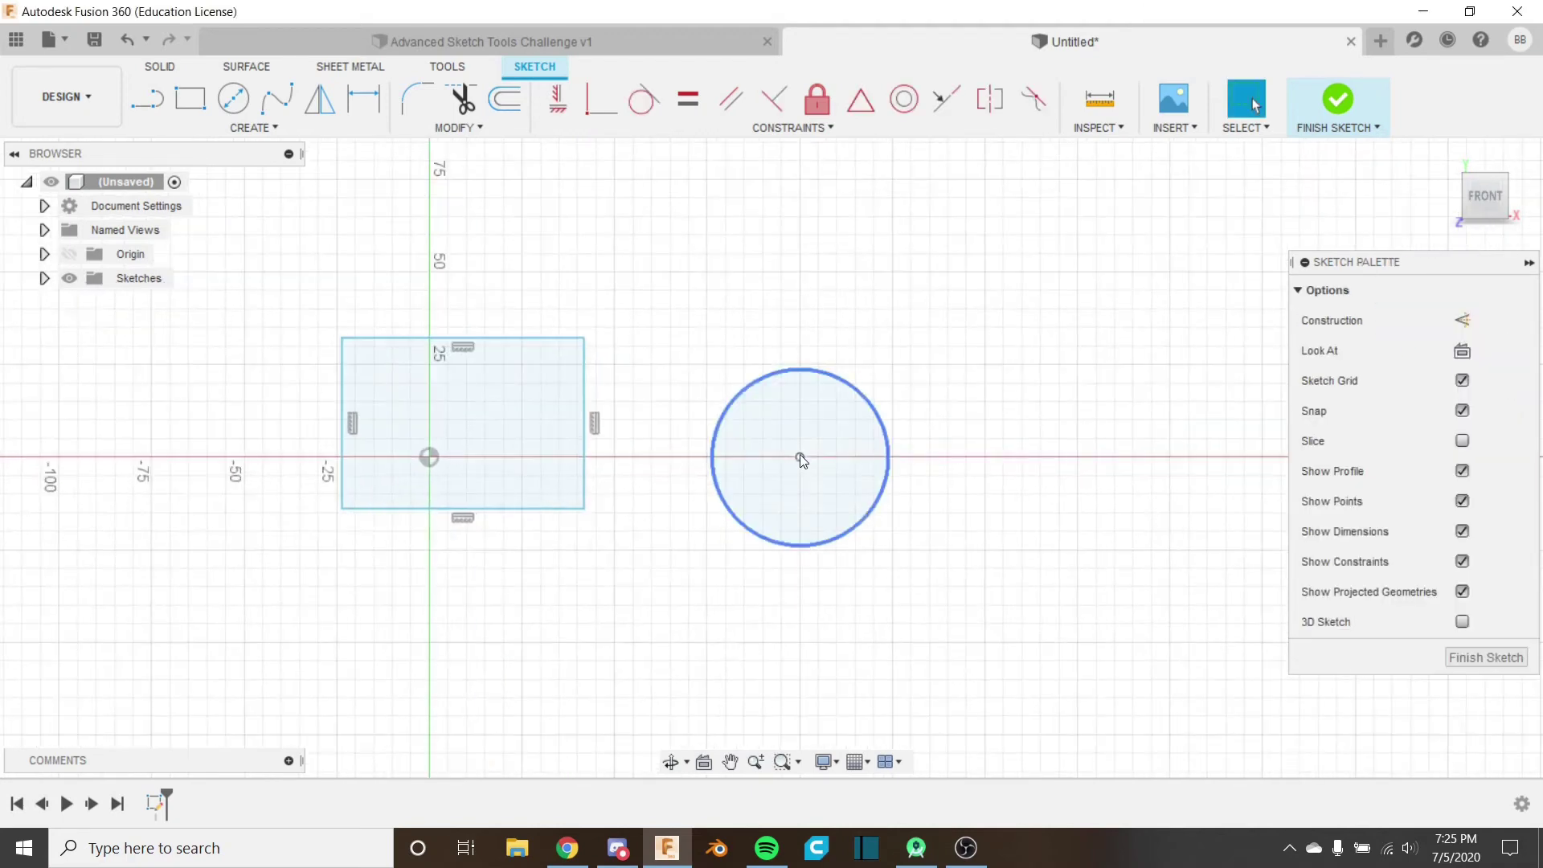
left_click(438, 127)
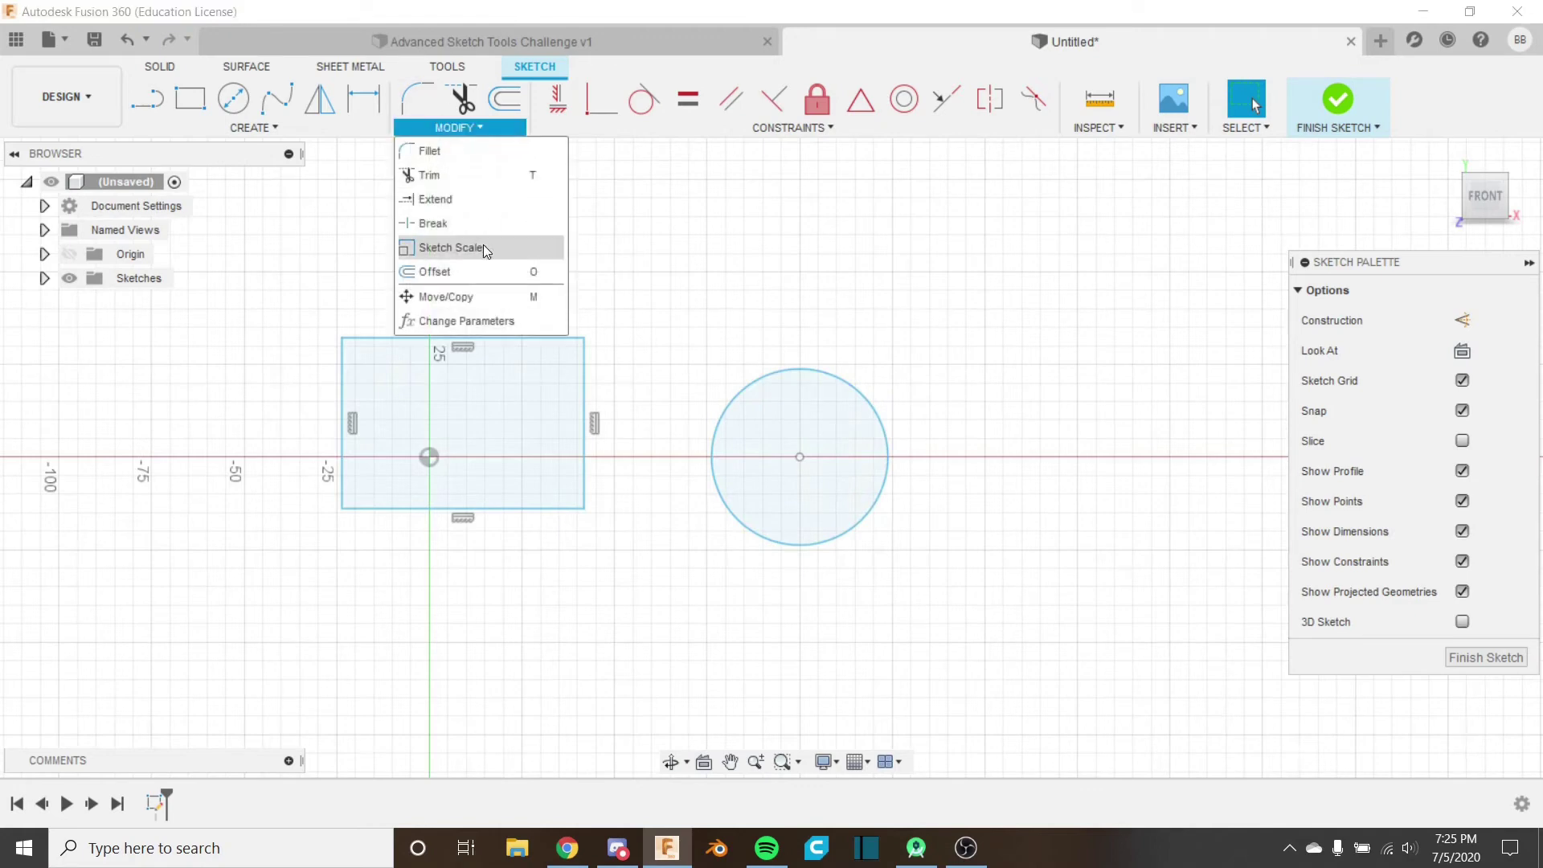
left_click(498, 248)
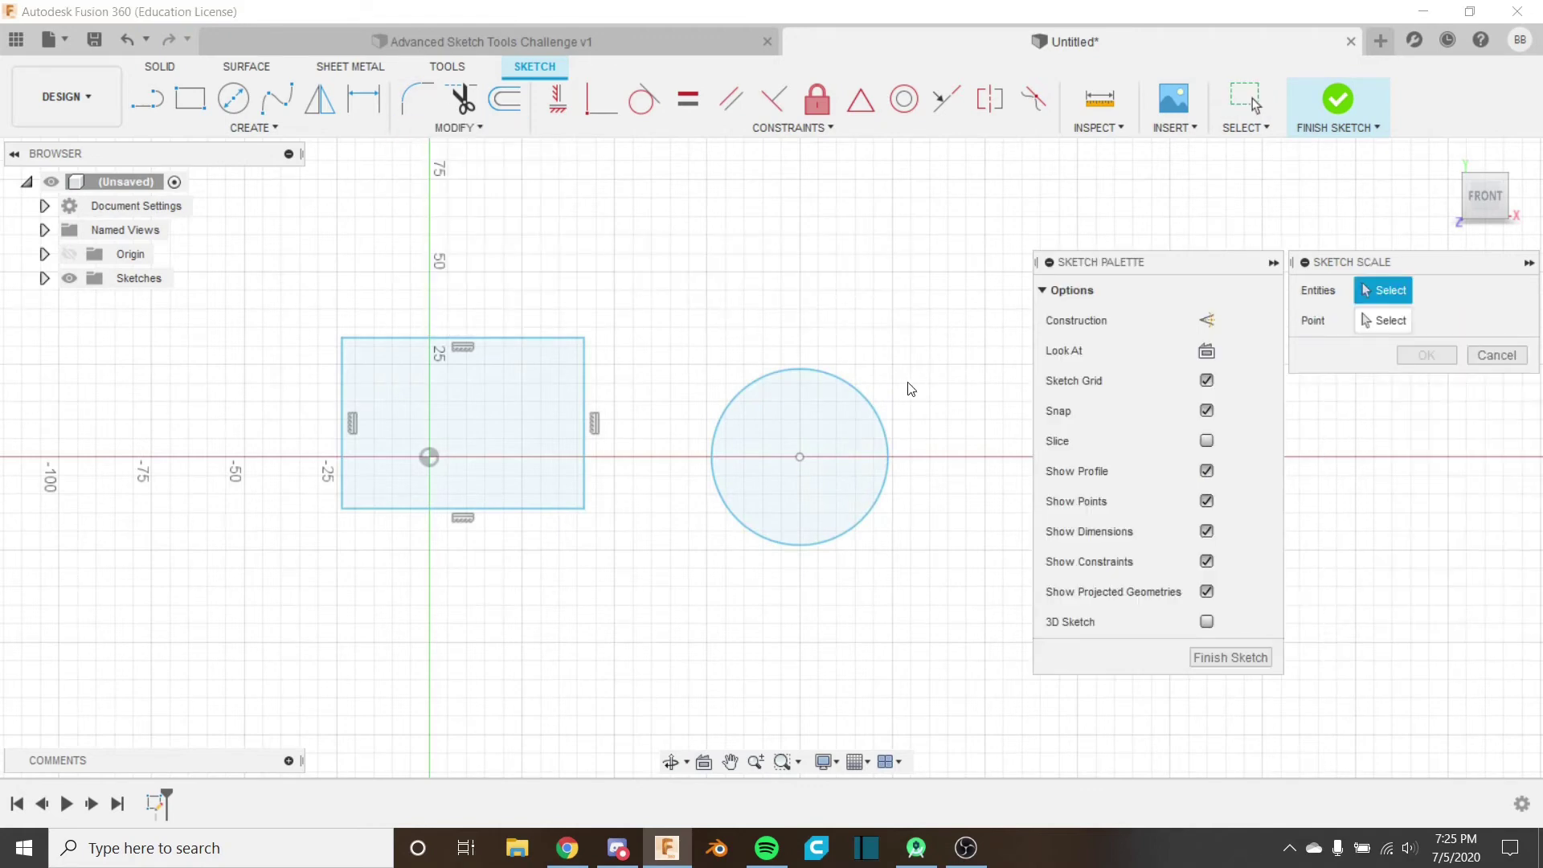
left_click(880, 417)
left_click(1394, 326)
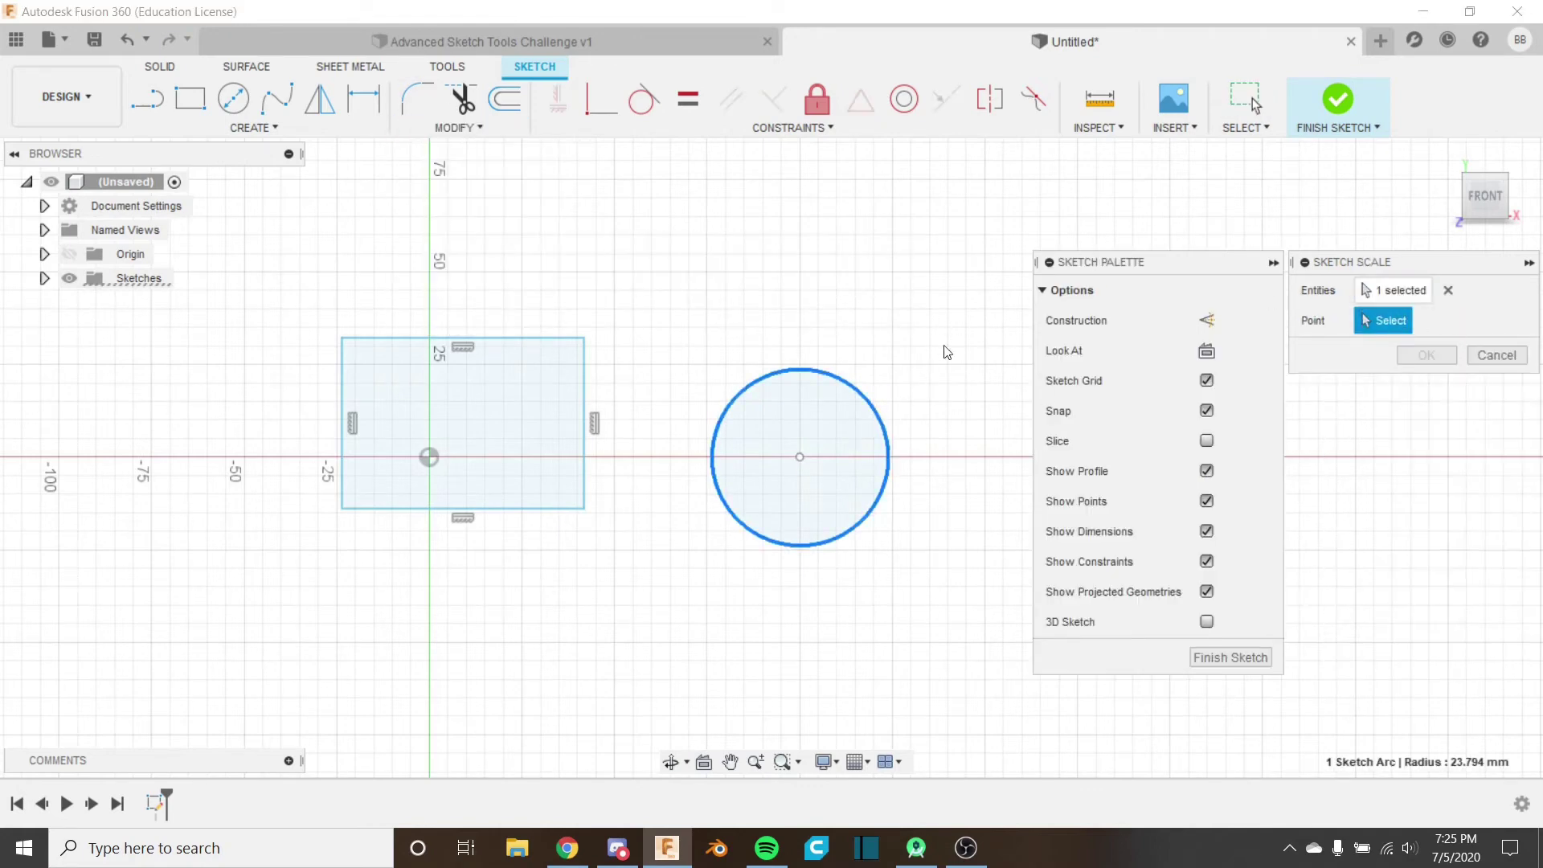
left_click(800, 459)
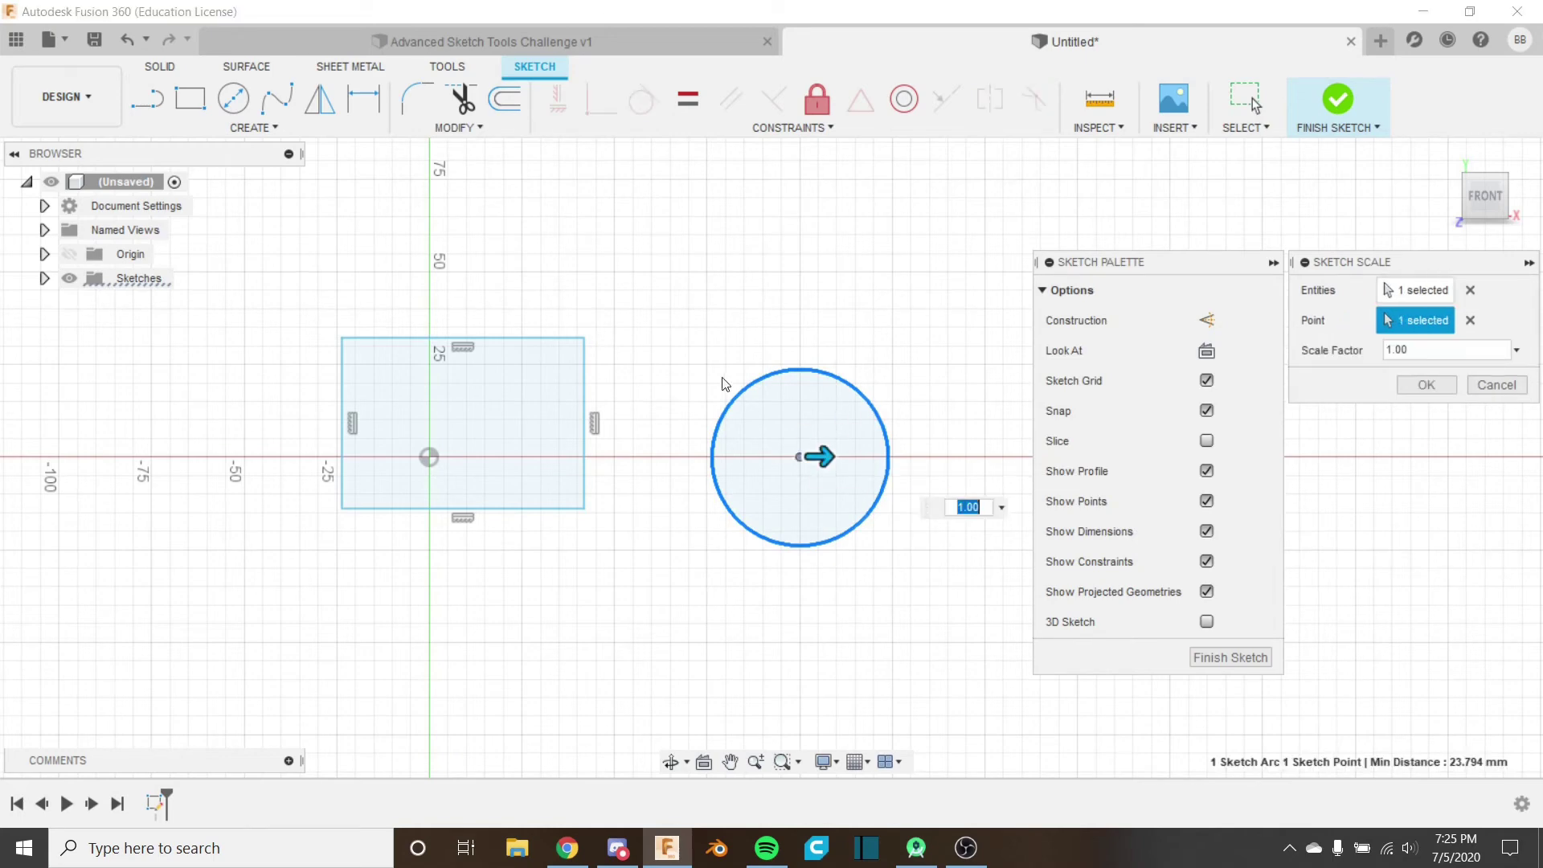
scroll(631, 354, "down", 2)
left_click_drag(794, 434, 836, 432)
left_click(1464, 320)
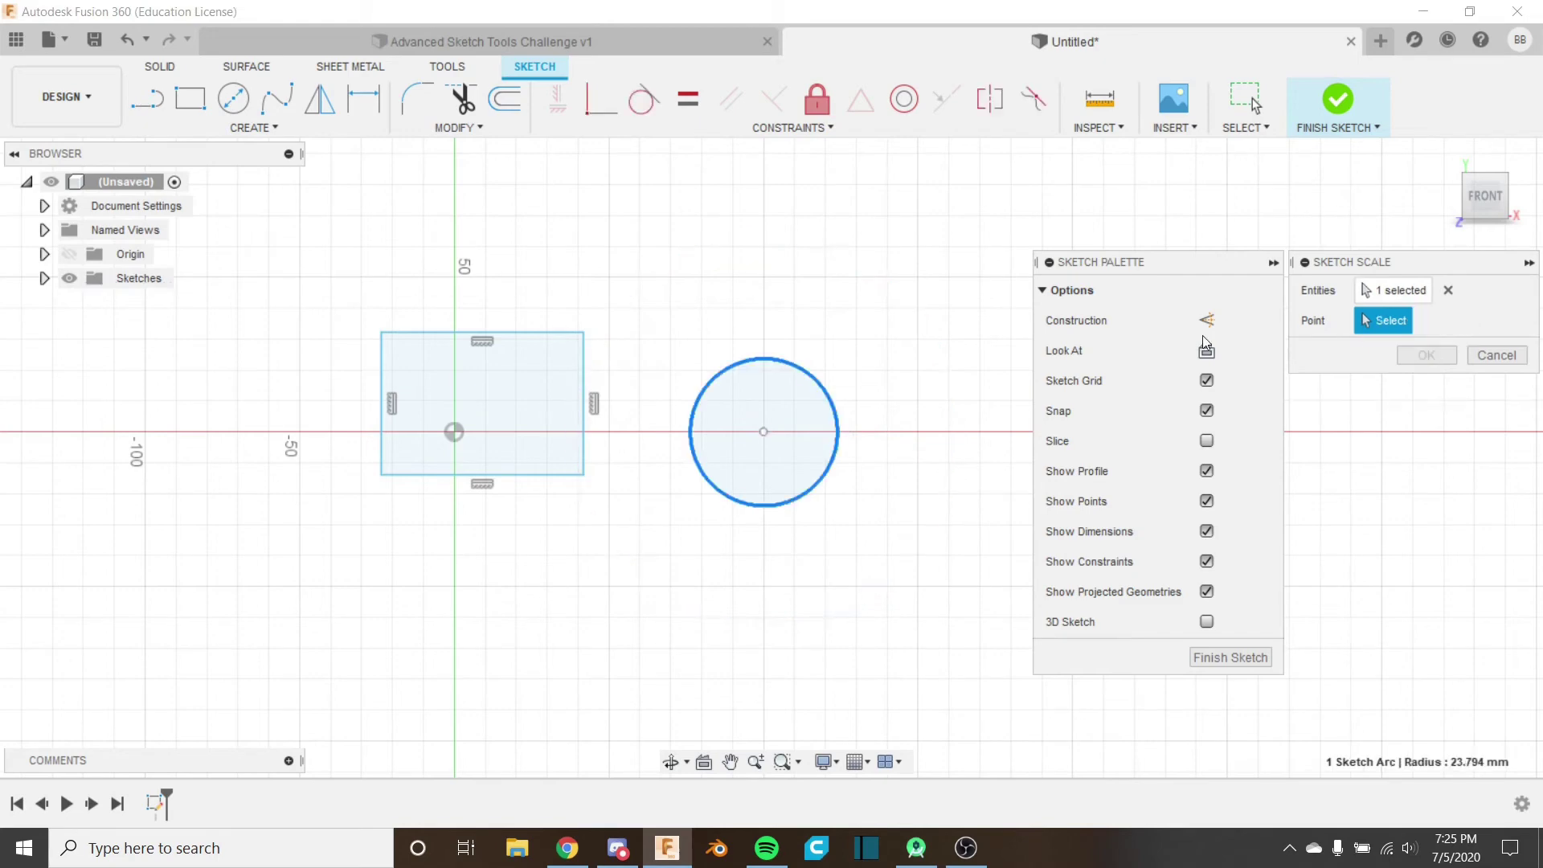
Step: Reselect the circle together with its centre point as the entities to scale and discard the Sketch Scale
scroll(849, 382, "up", 2)
left_click(1396, 296)
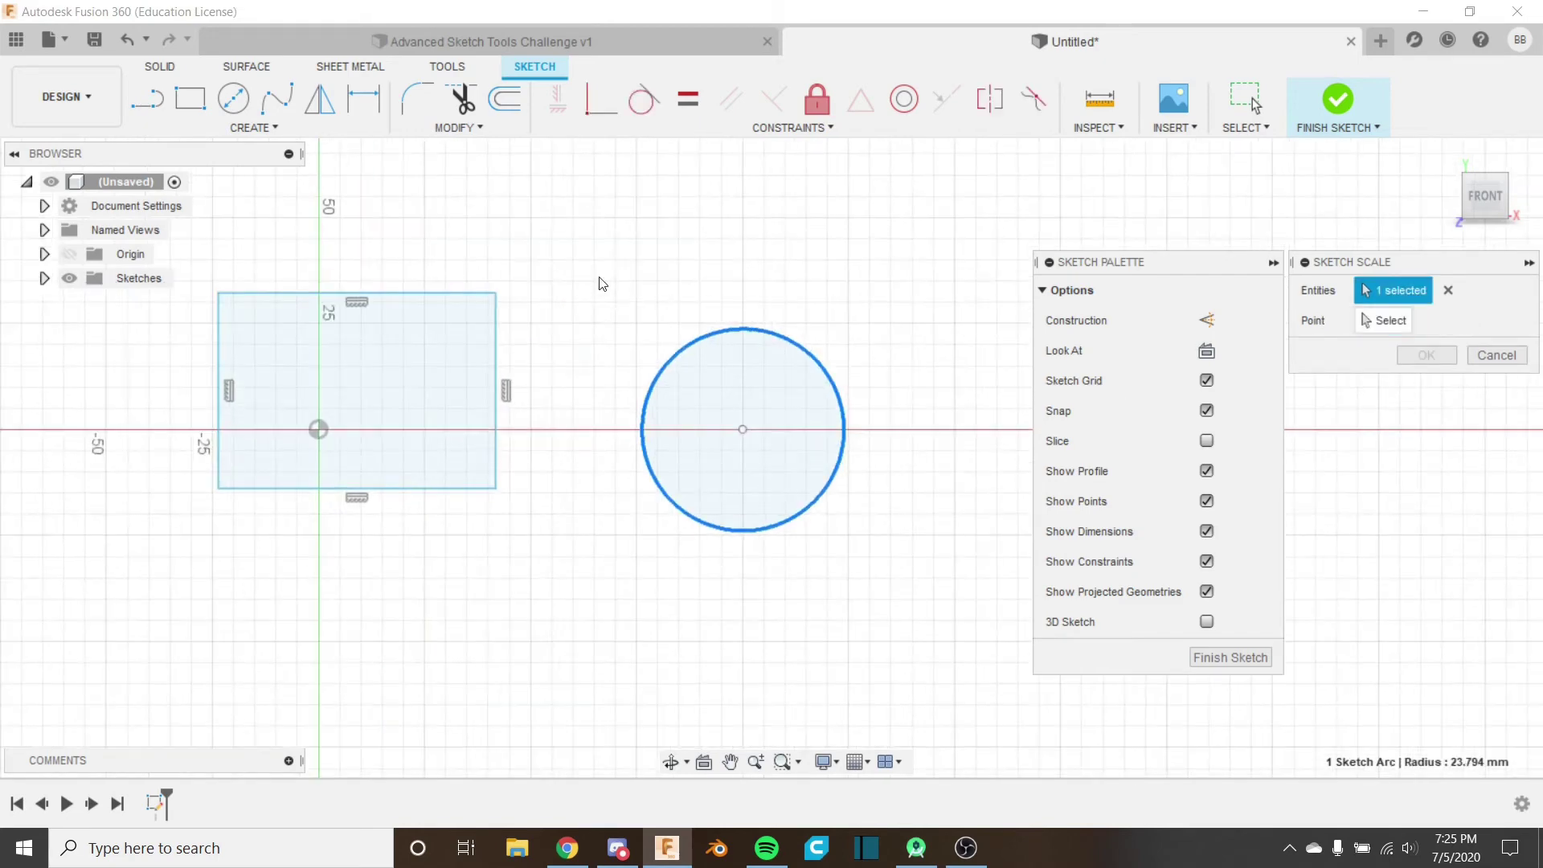
mouse_move(545, 213)
left_mouse_down()
mouse_move(603, 296)
mouse_move(917, 599)
left_mouse_up()
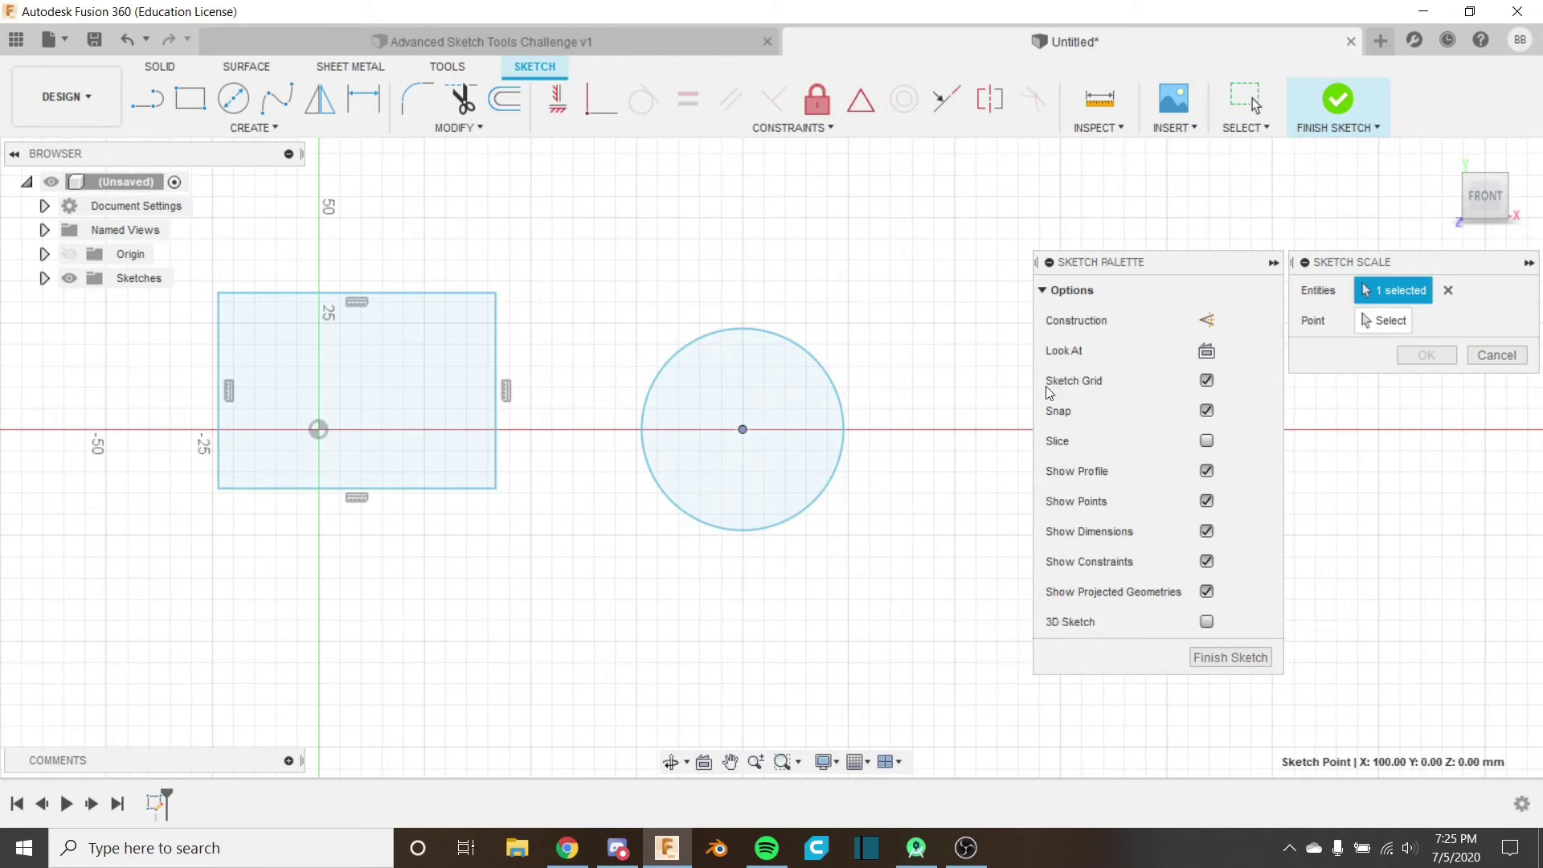
left_click(785, 333)
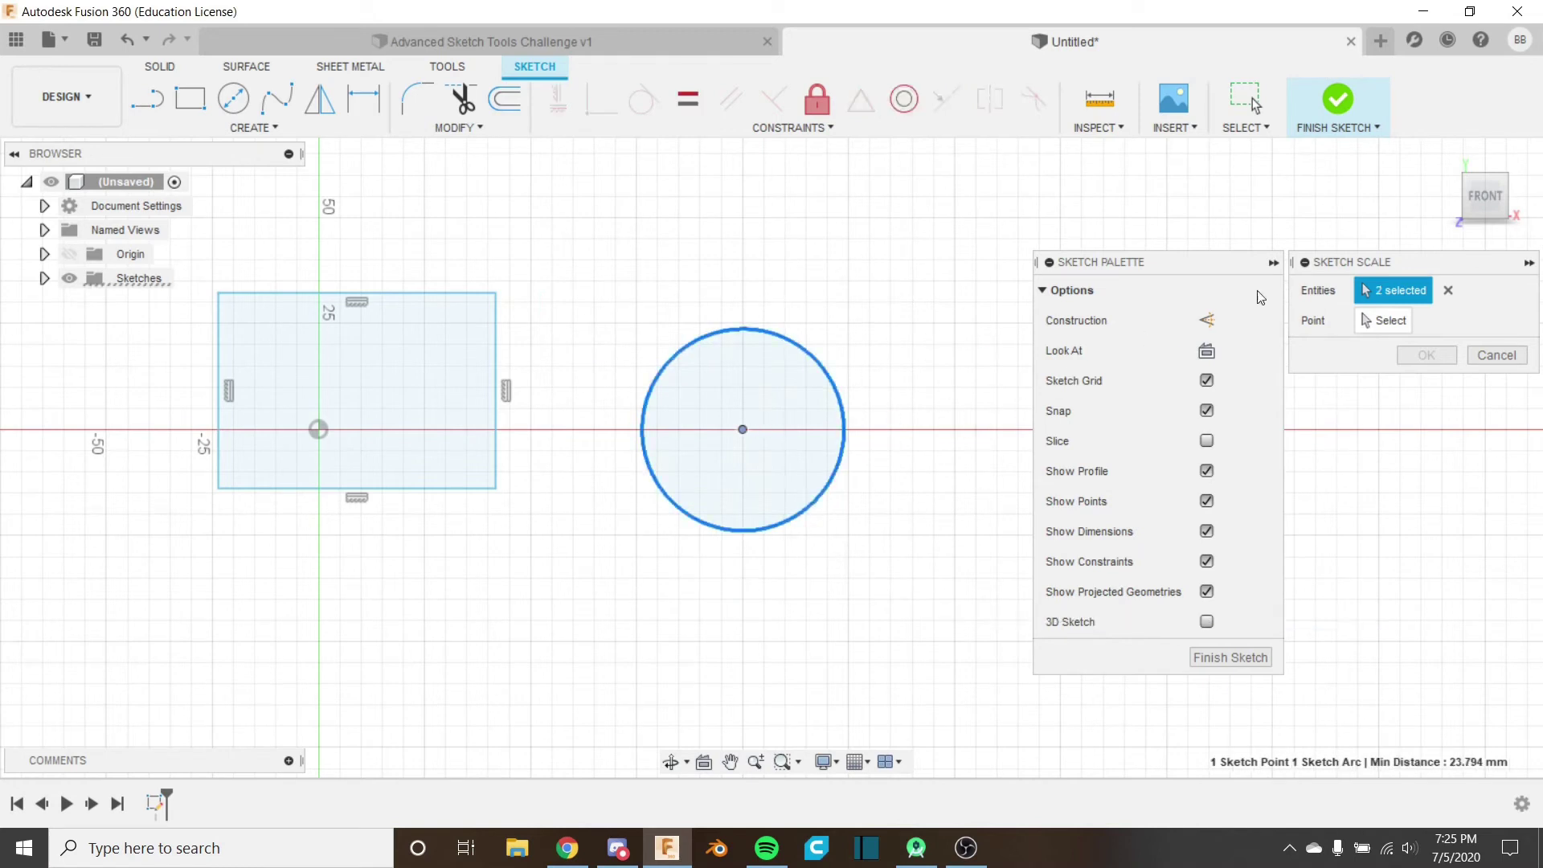
left_click(1449, 290)
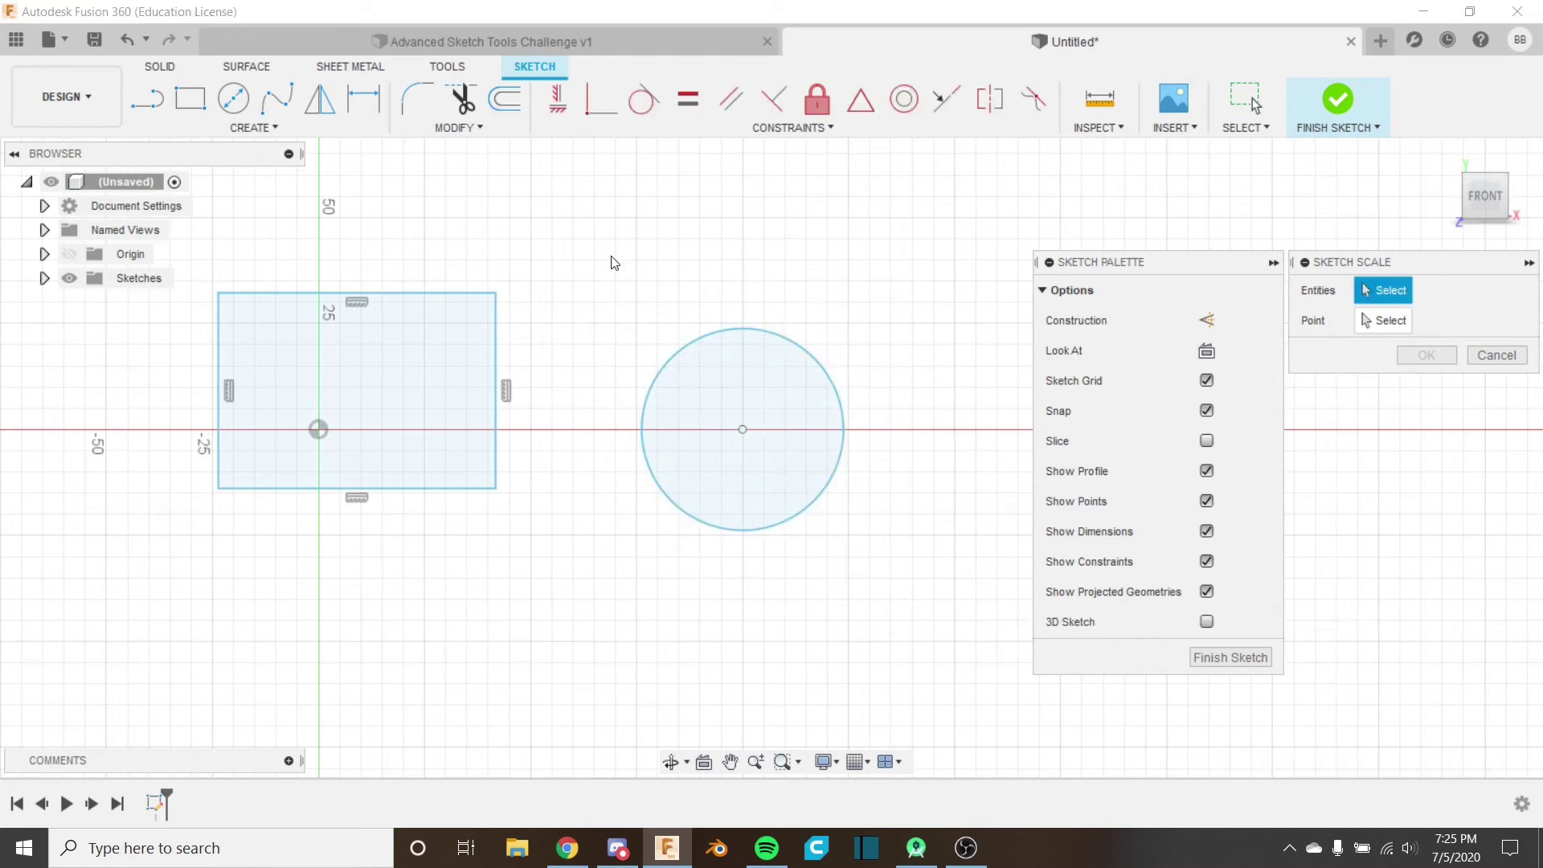
left_click_drag(584, 211, 923, 639)
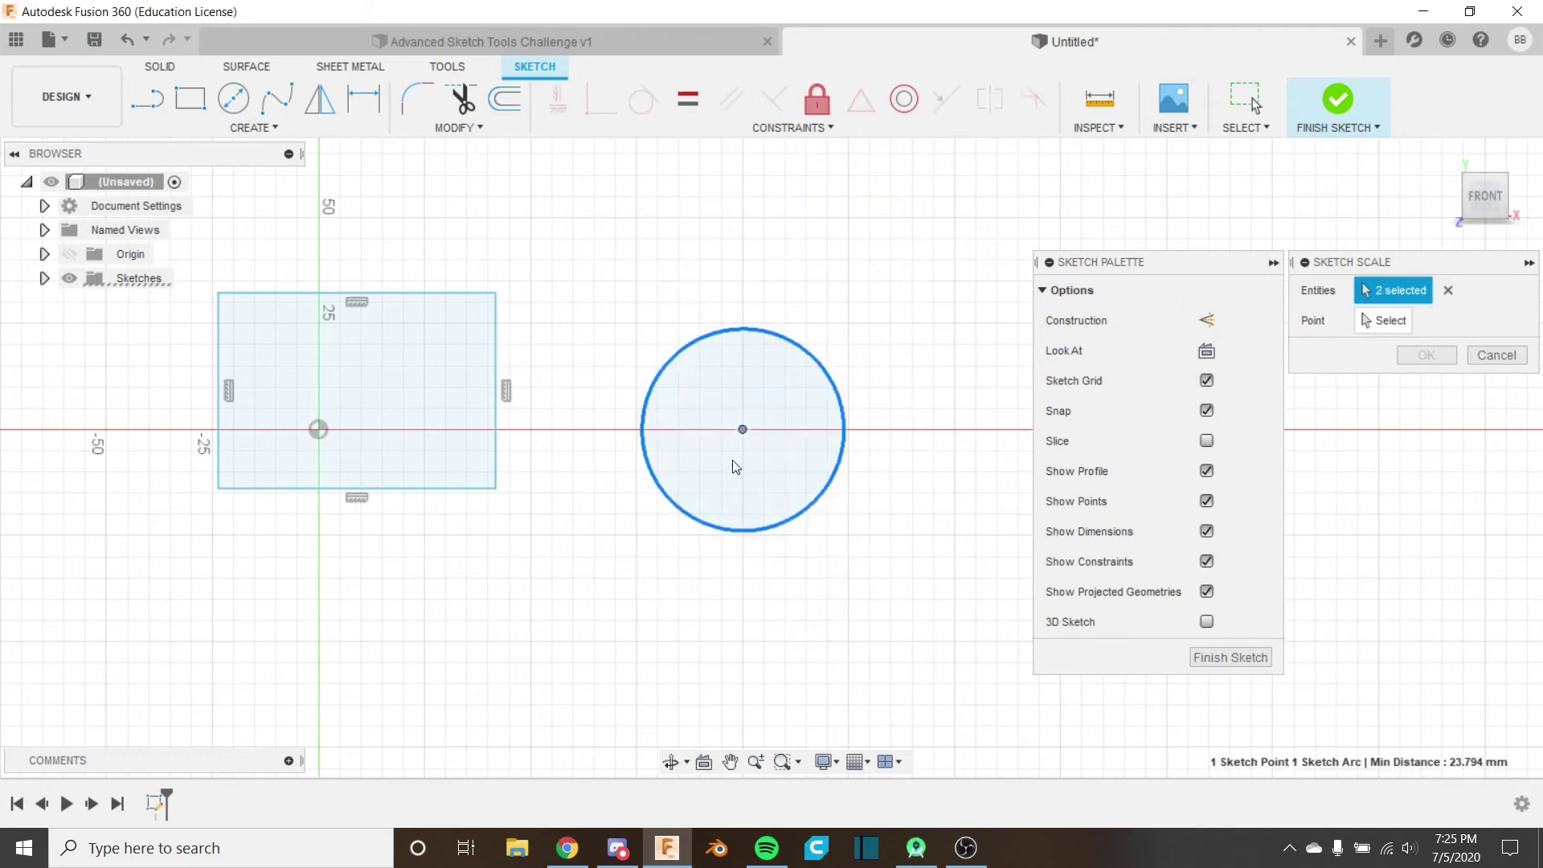
left_click(1397, 321)
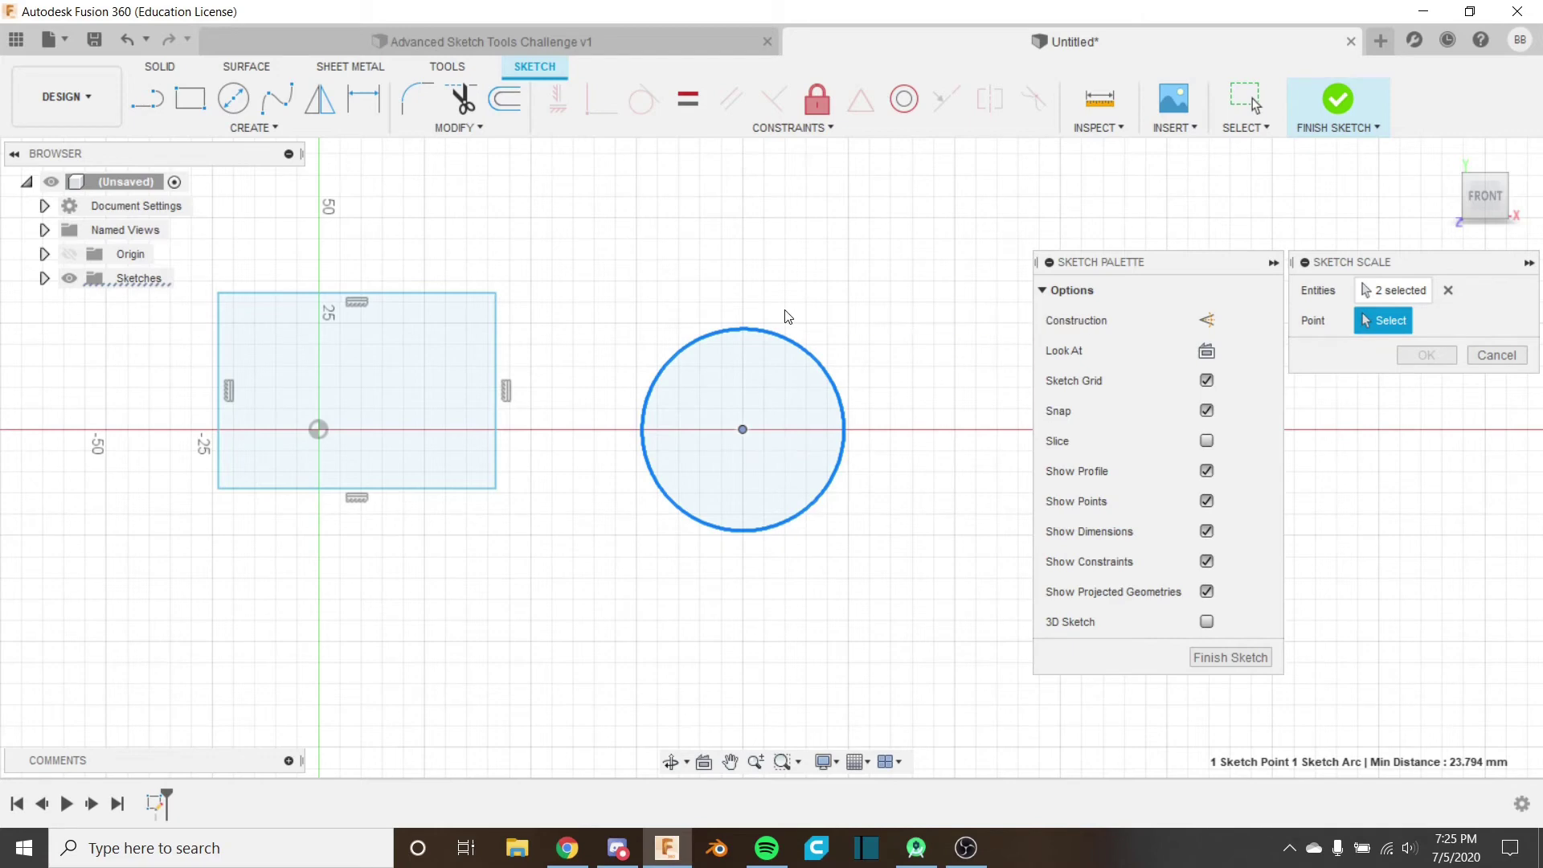
left_click(1493, 355)
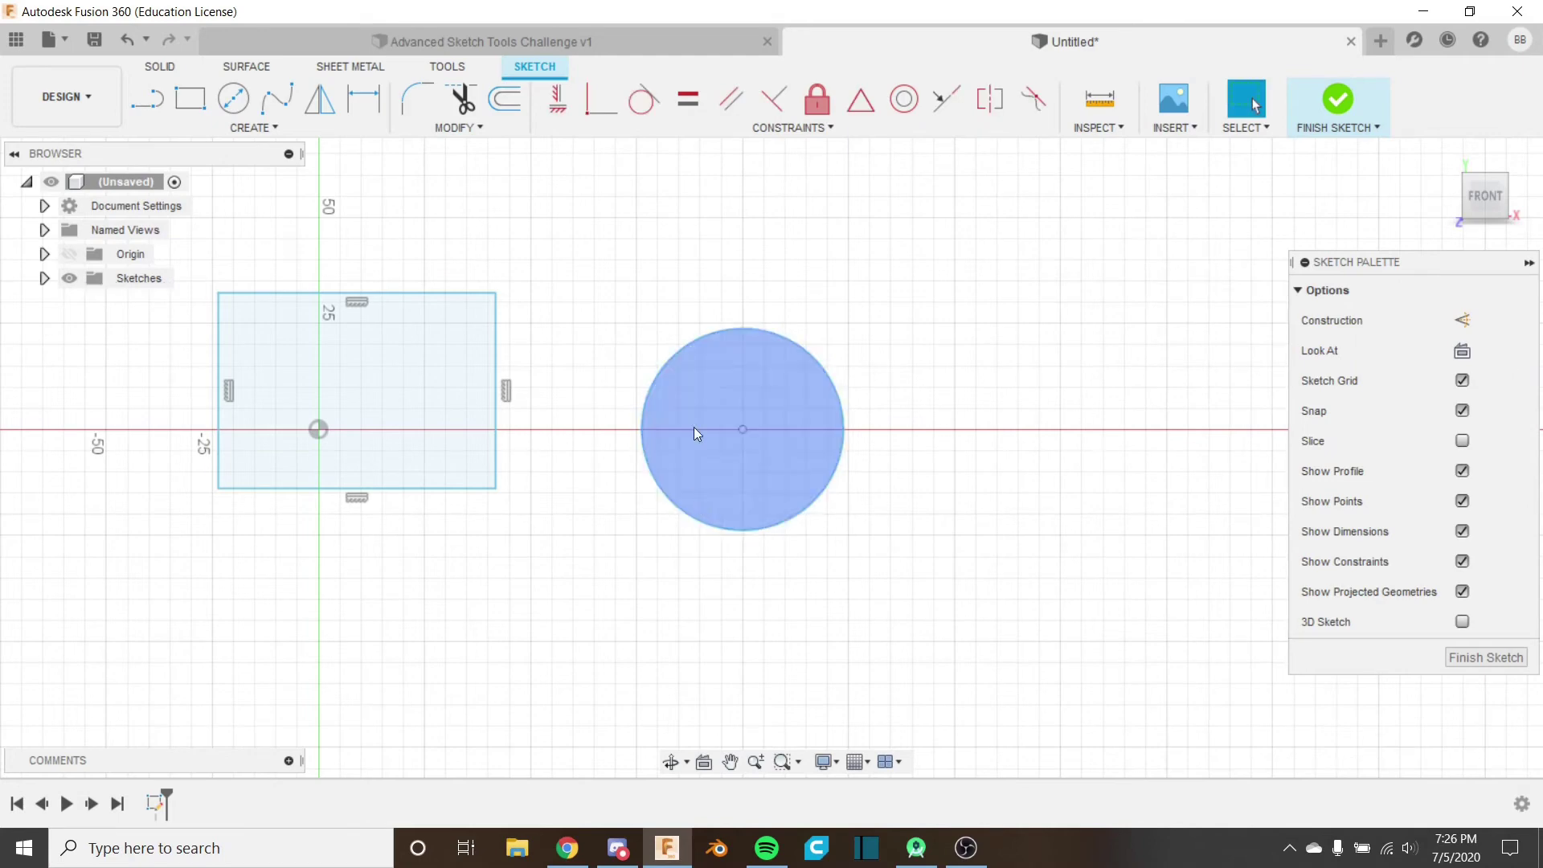
Step: Offset the circle 5 mm, flipped to the inside
left_click(519, 105)
middle_click_drag(636, 323, 644, 312)
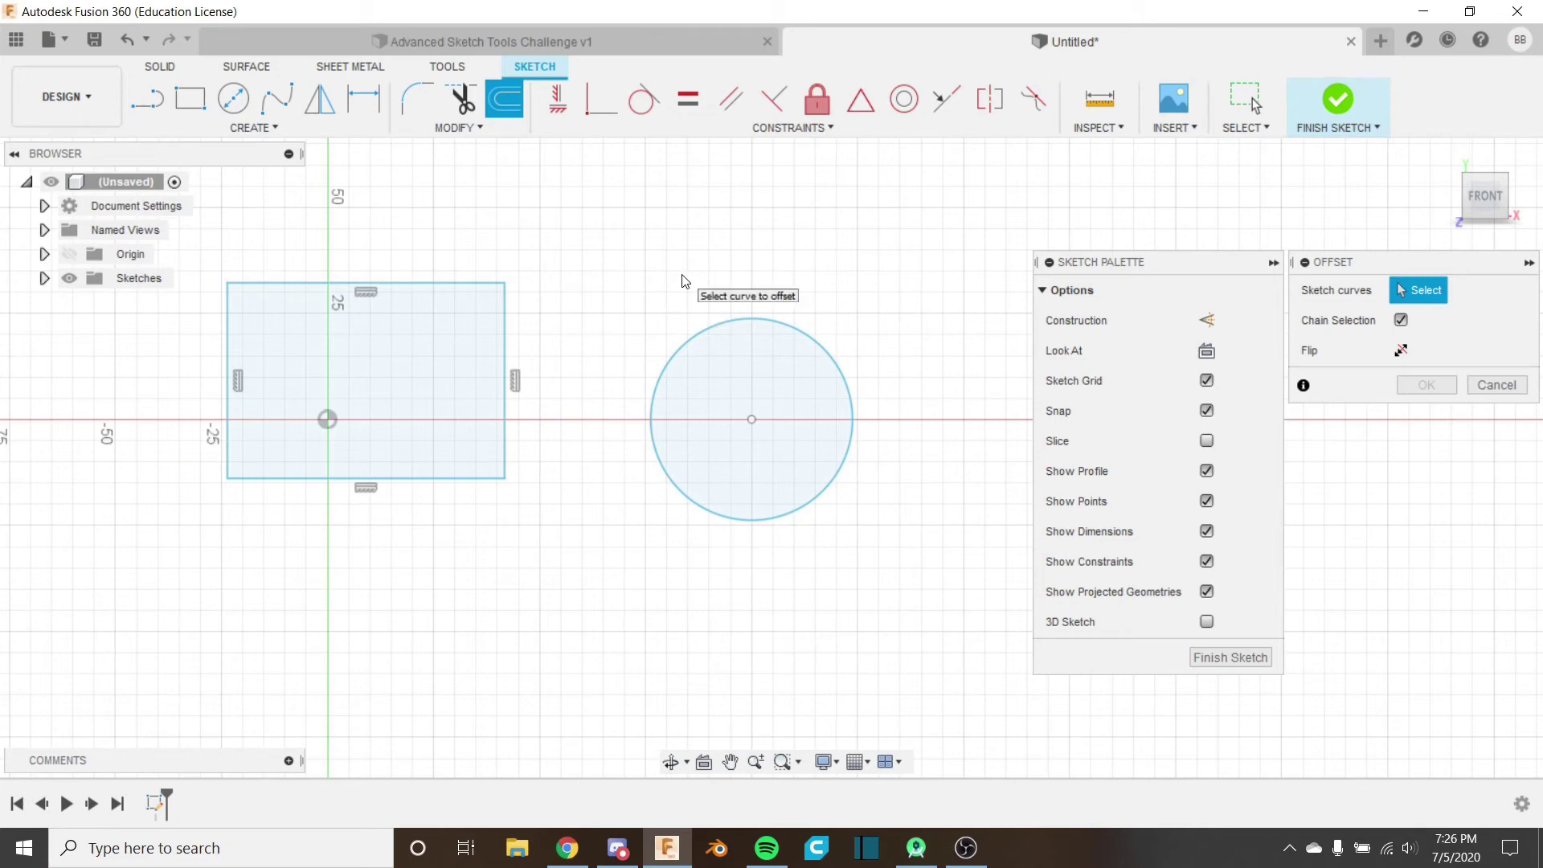
left_click(774, 322)
scroll(822, 335, "up", 3)
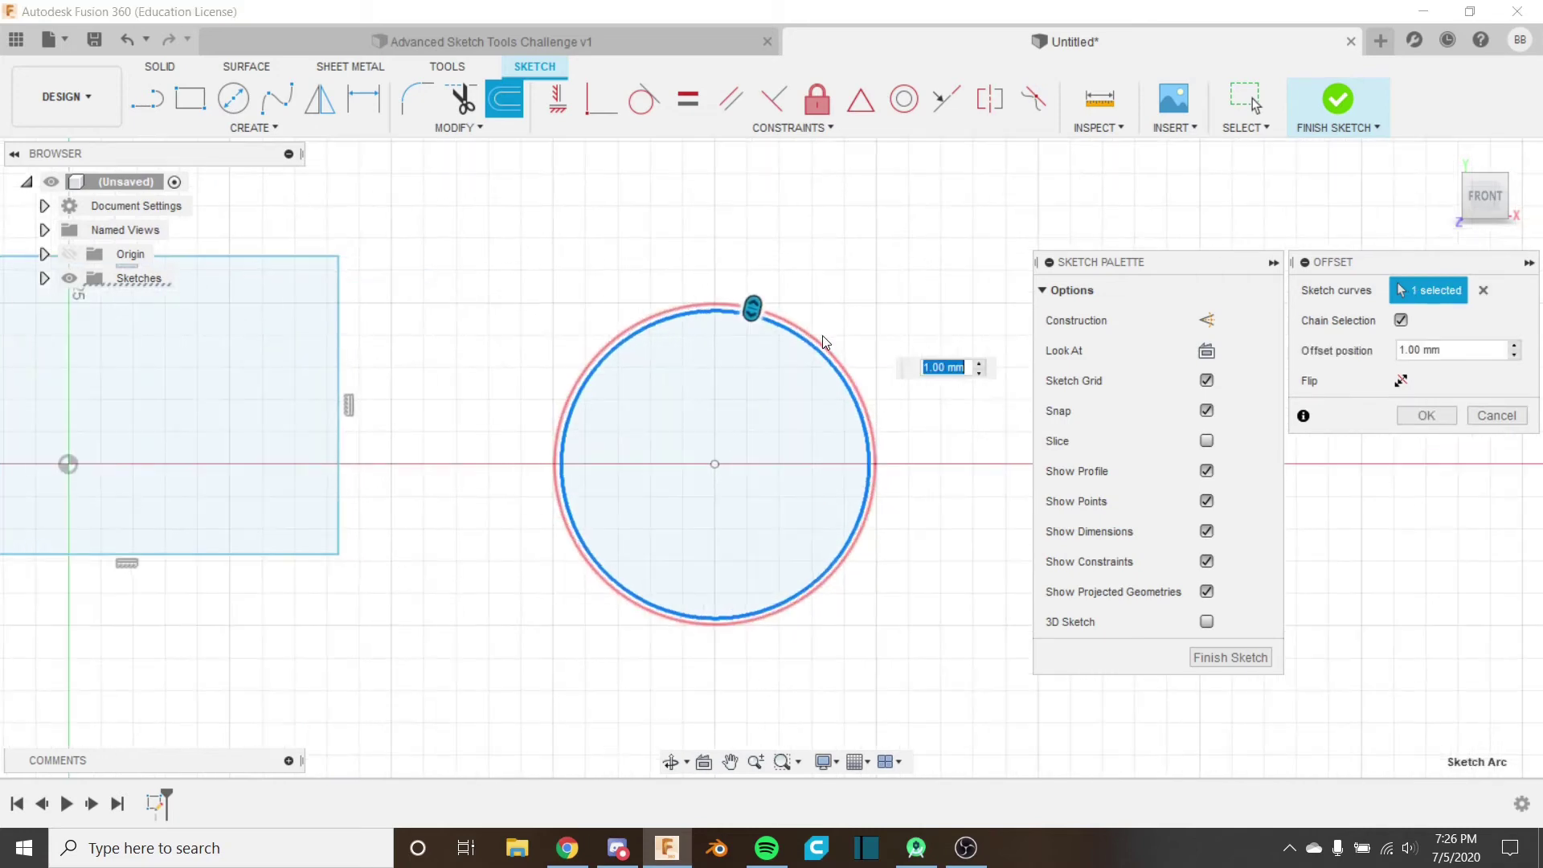
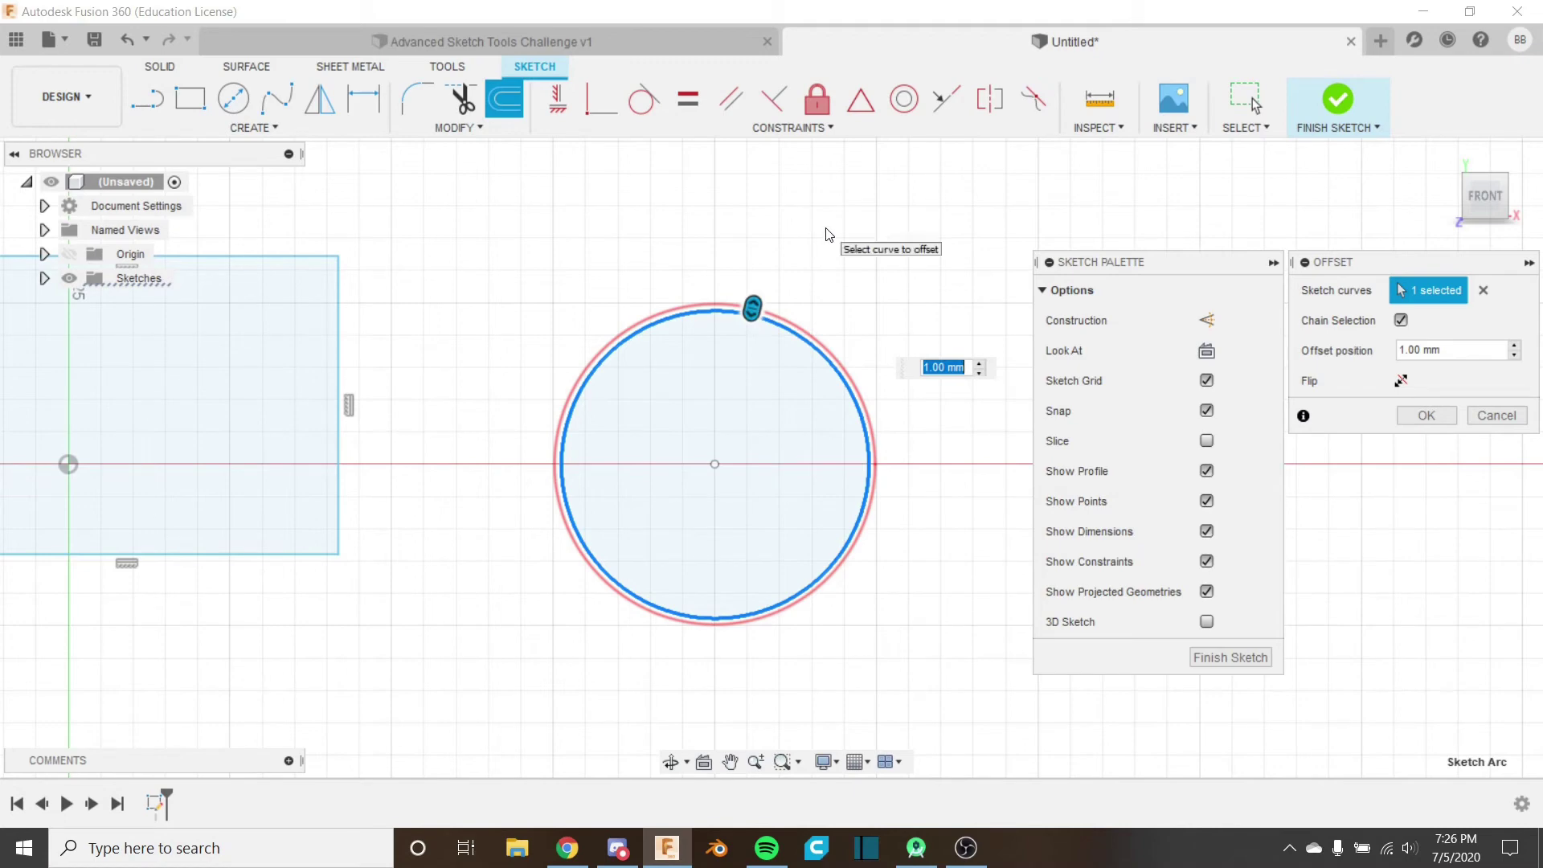
type("5")
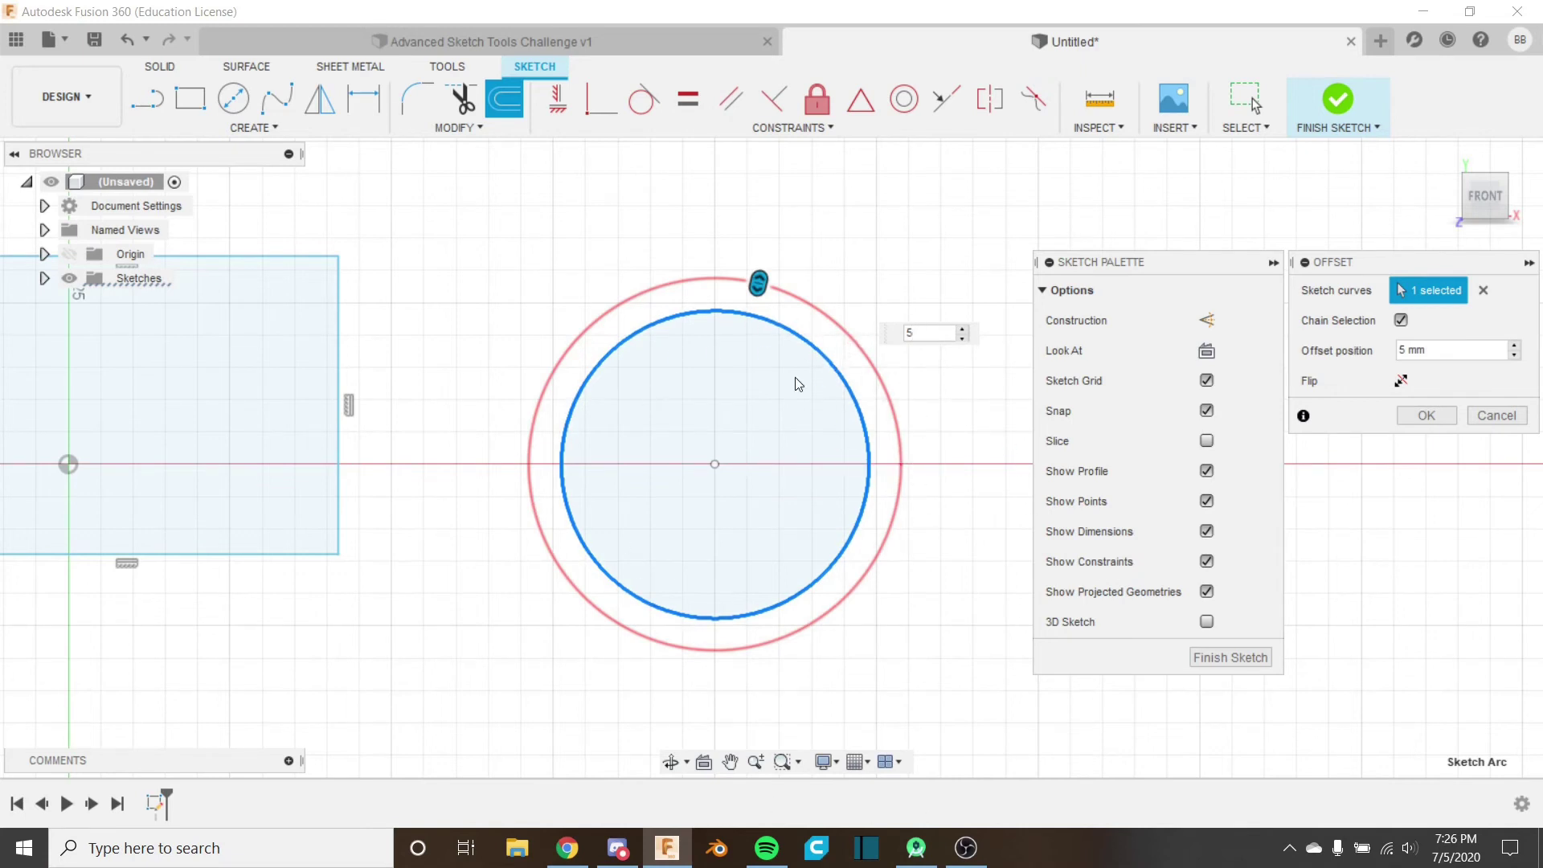
left_click(1402, 384)
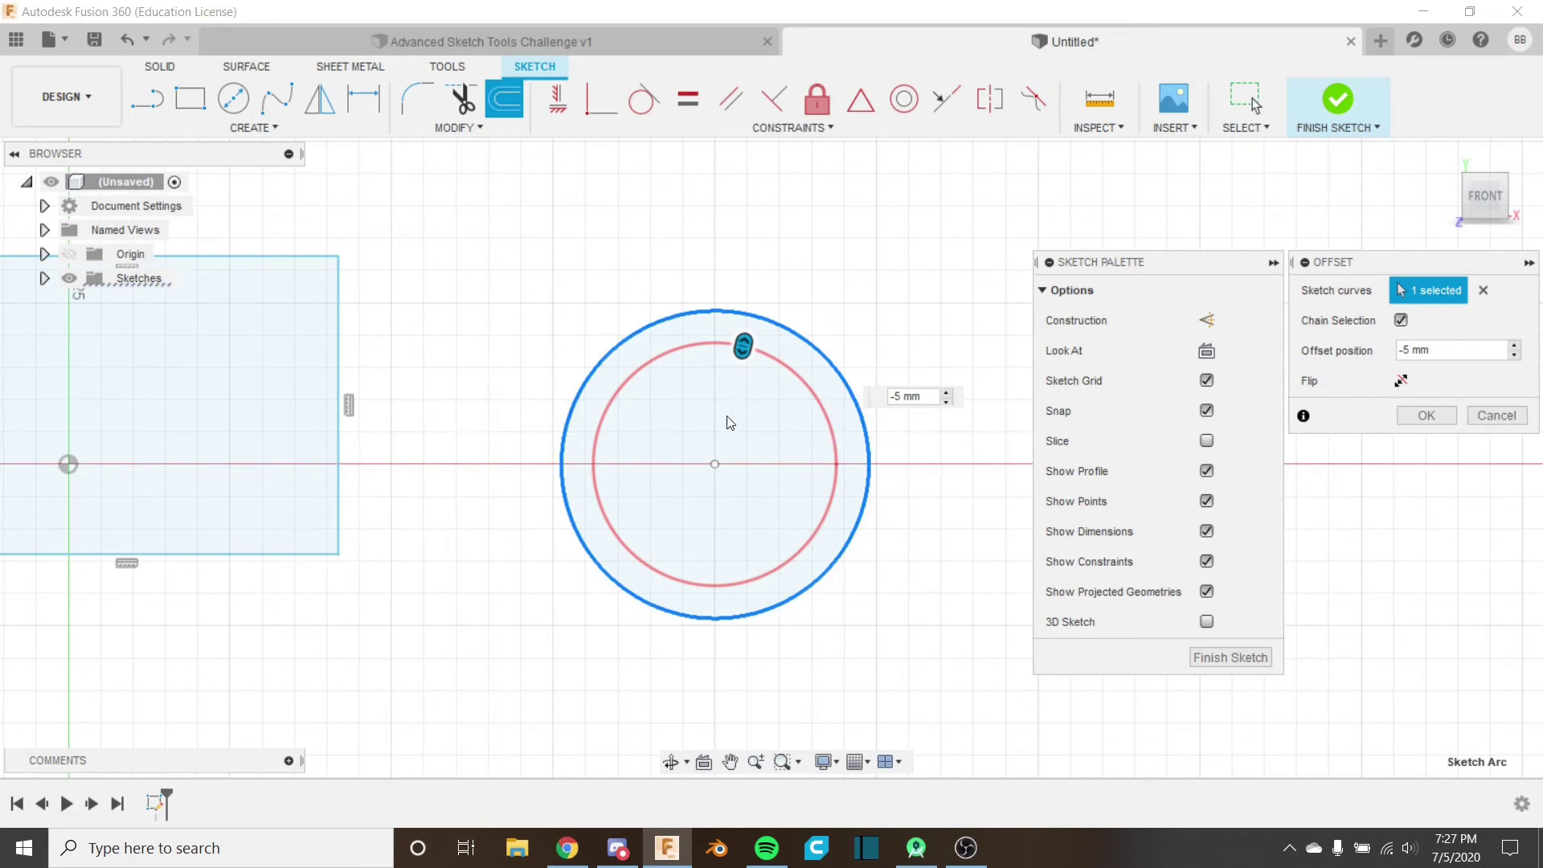
left_click(1419, 414)
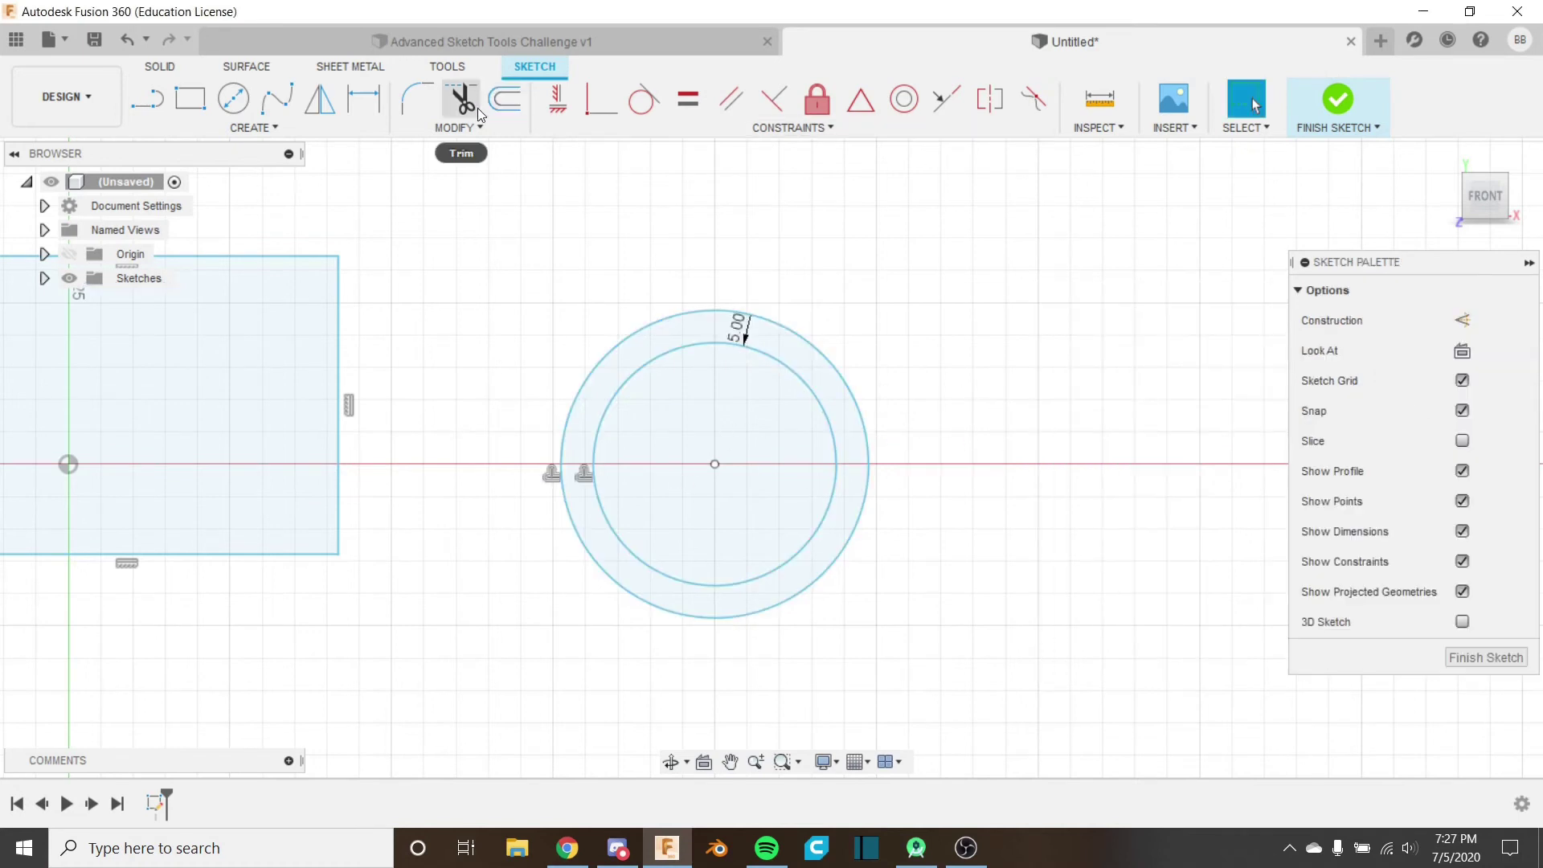
Step: Offset the outer circle inward with an offset position of -10 mm
left_click(506, 100)
left_click(770, 357)
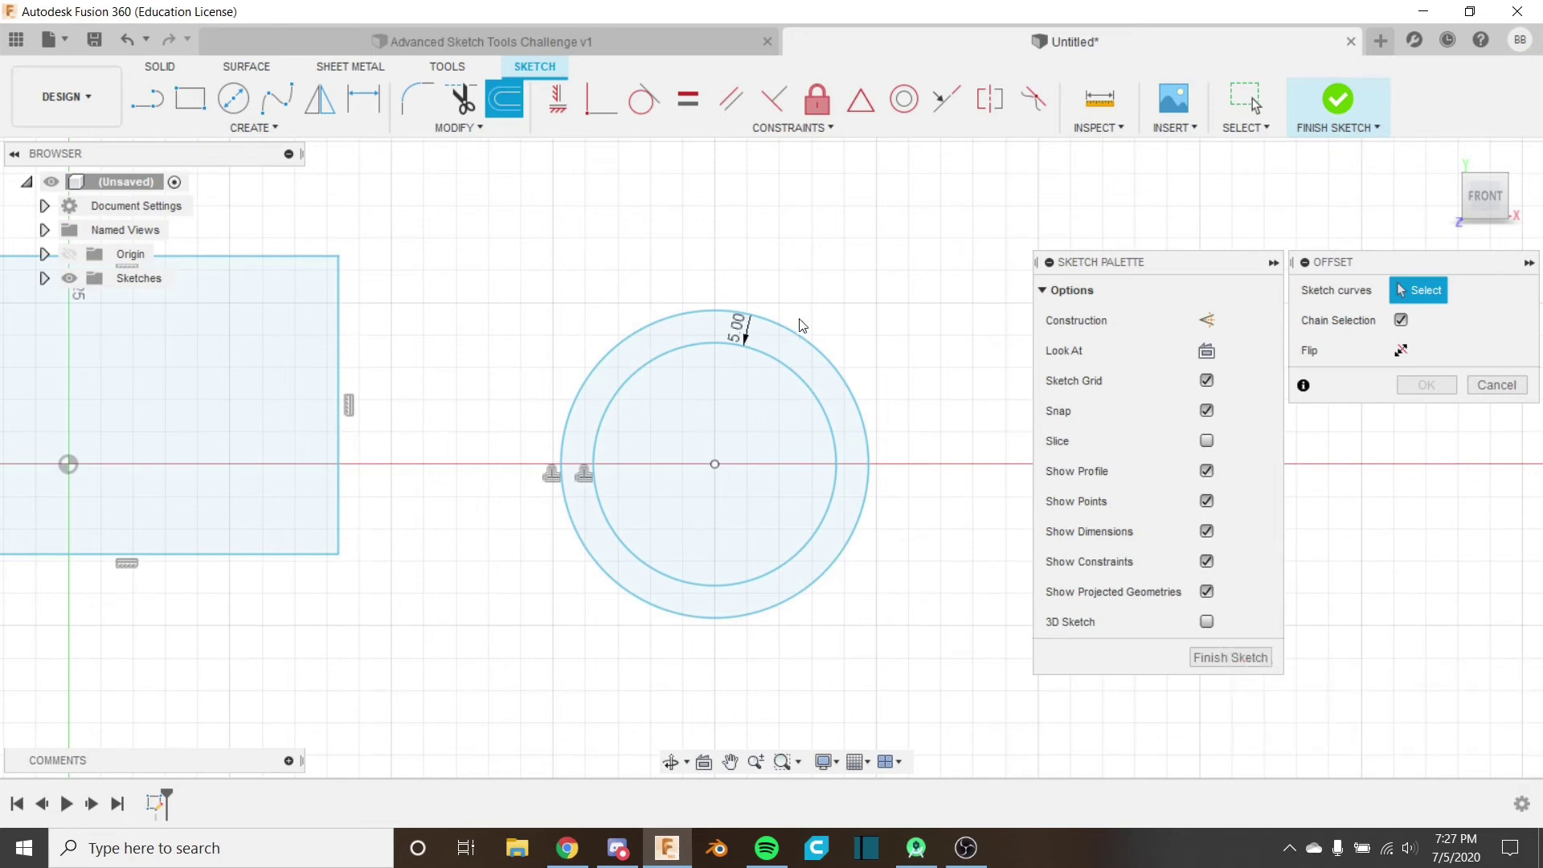
left_click(828, 353)
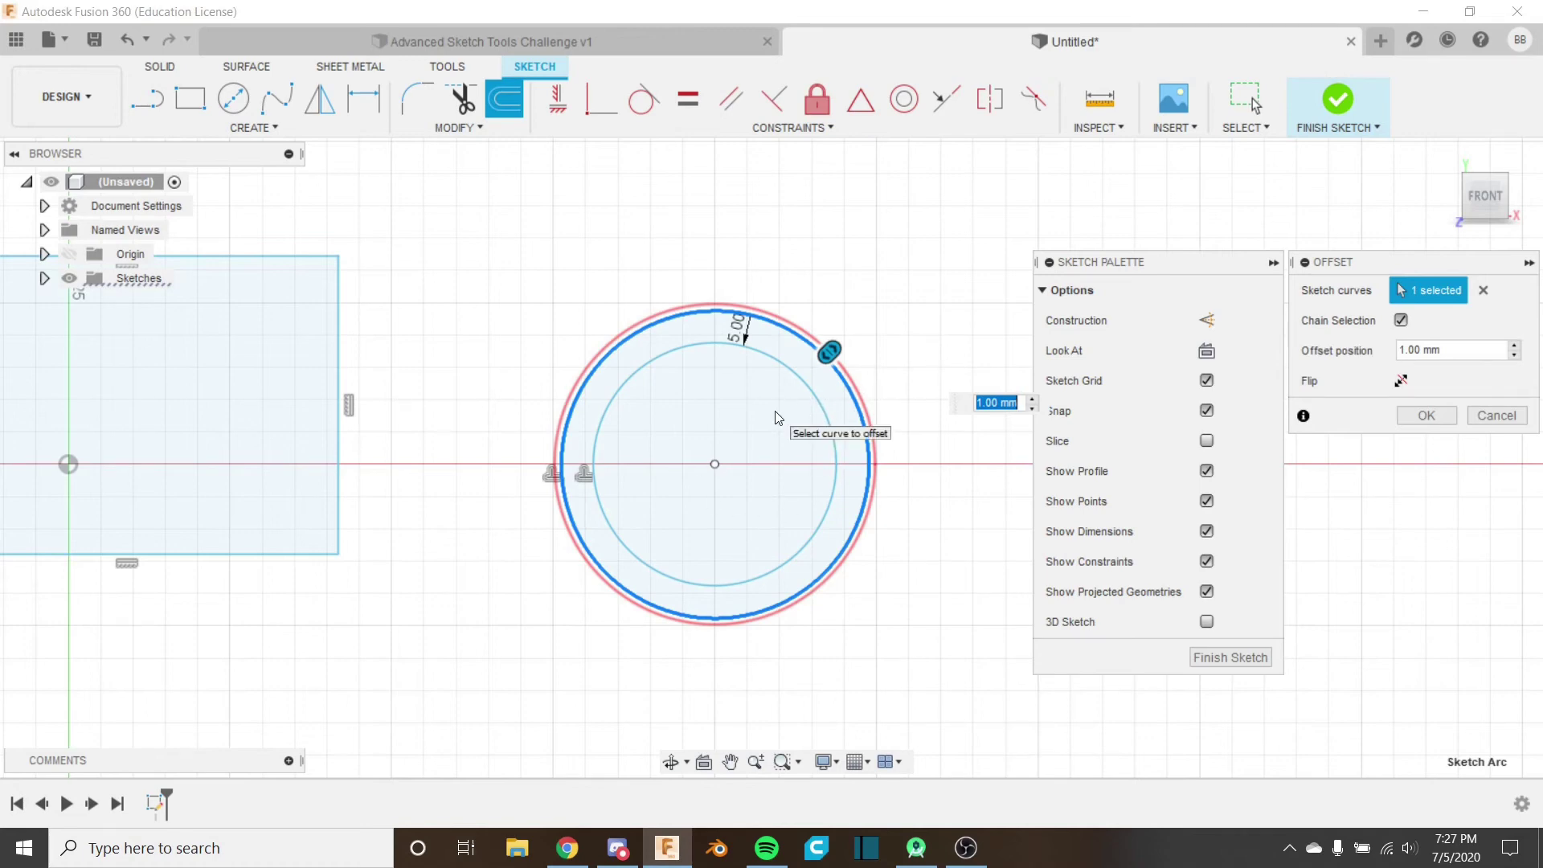
type("-10")
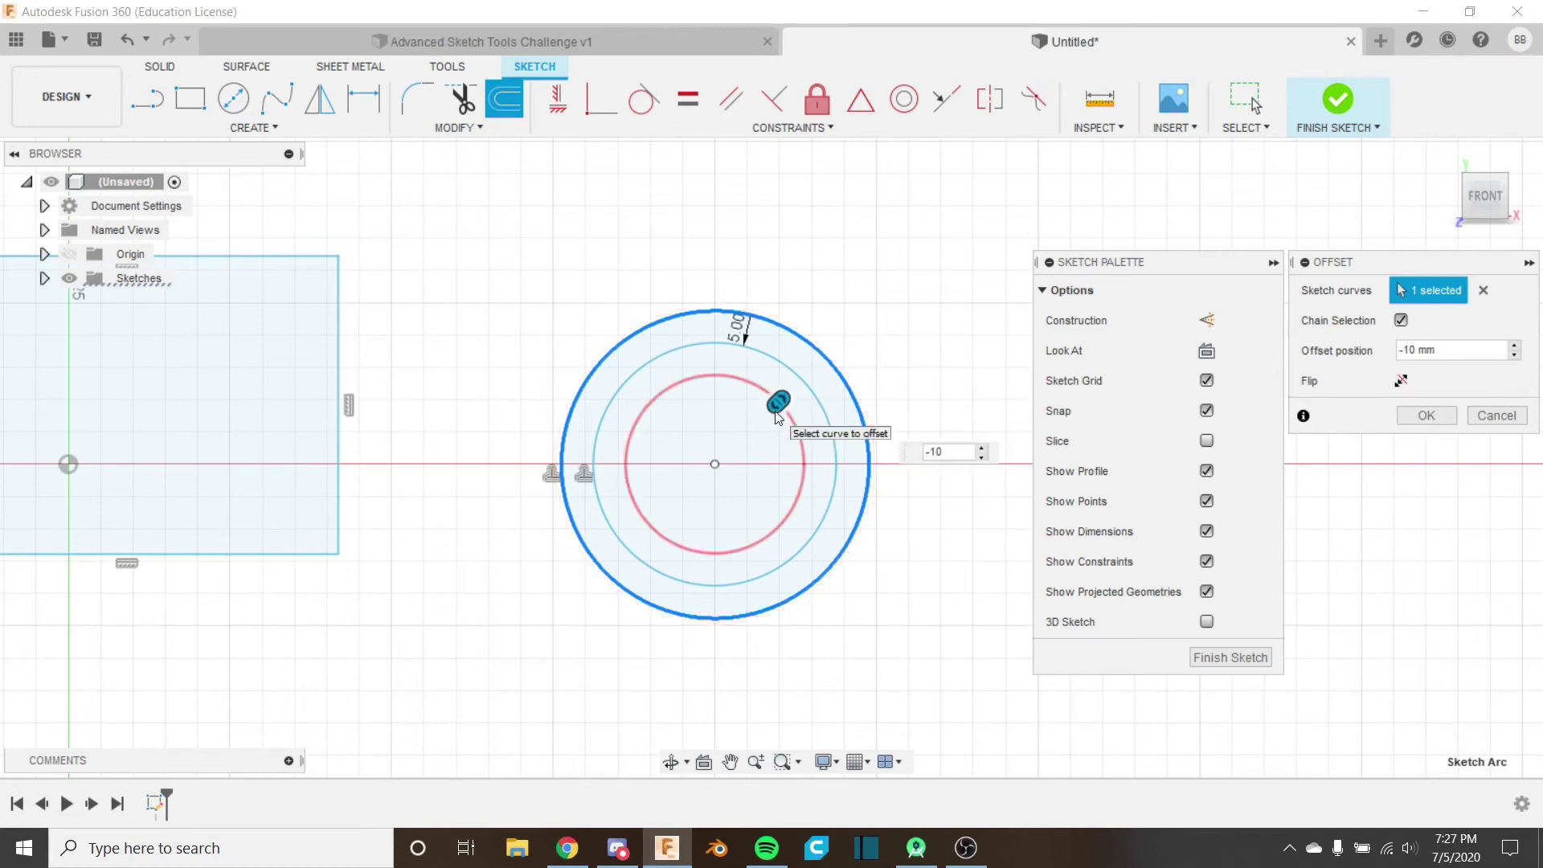
key("Return")
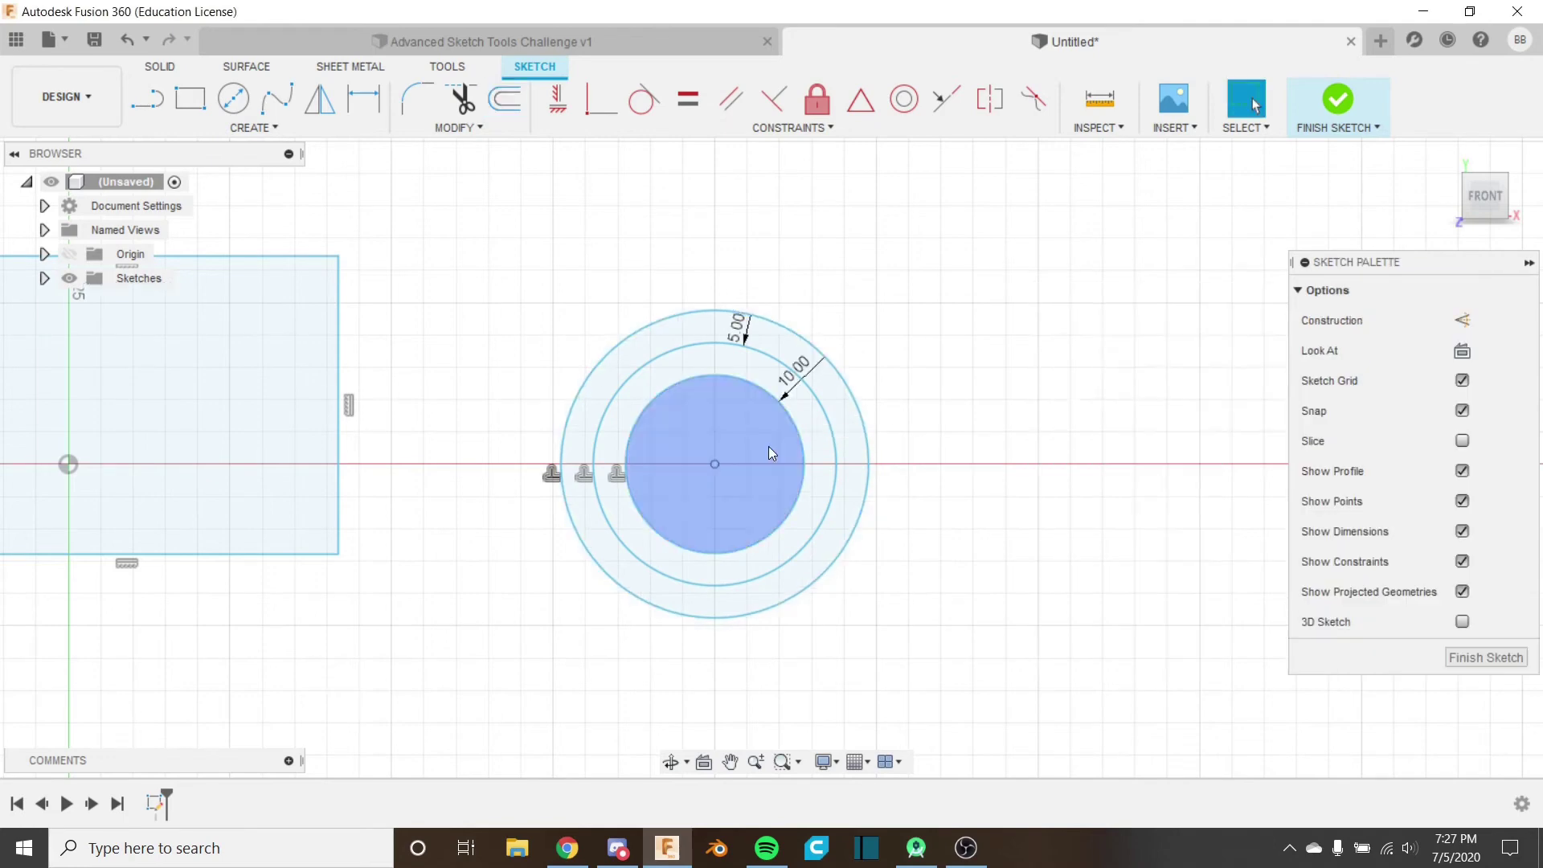
scroll(768, 446, "down", 2)
middle_click_drag(768, 450, 1098, 422)
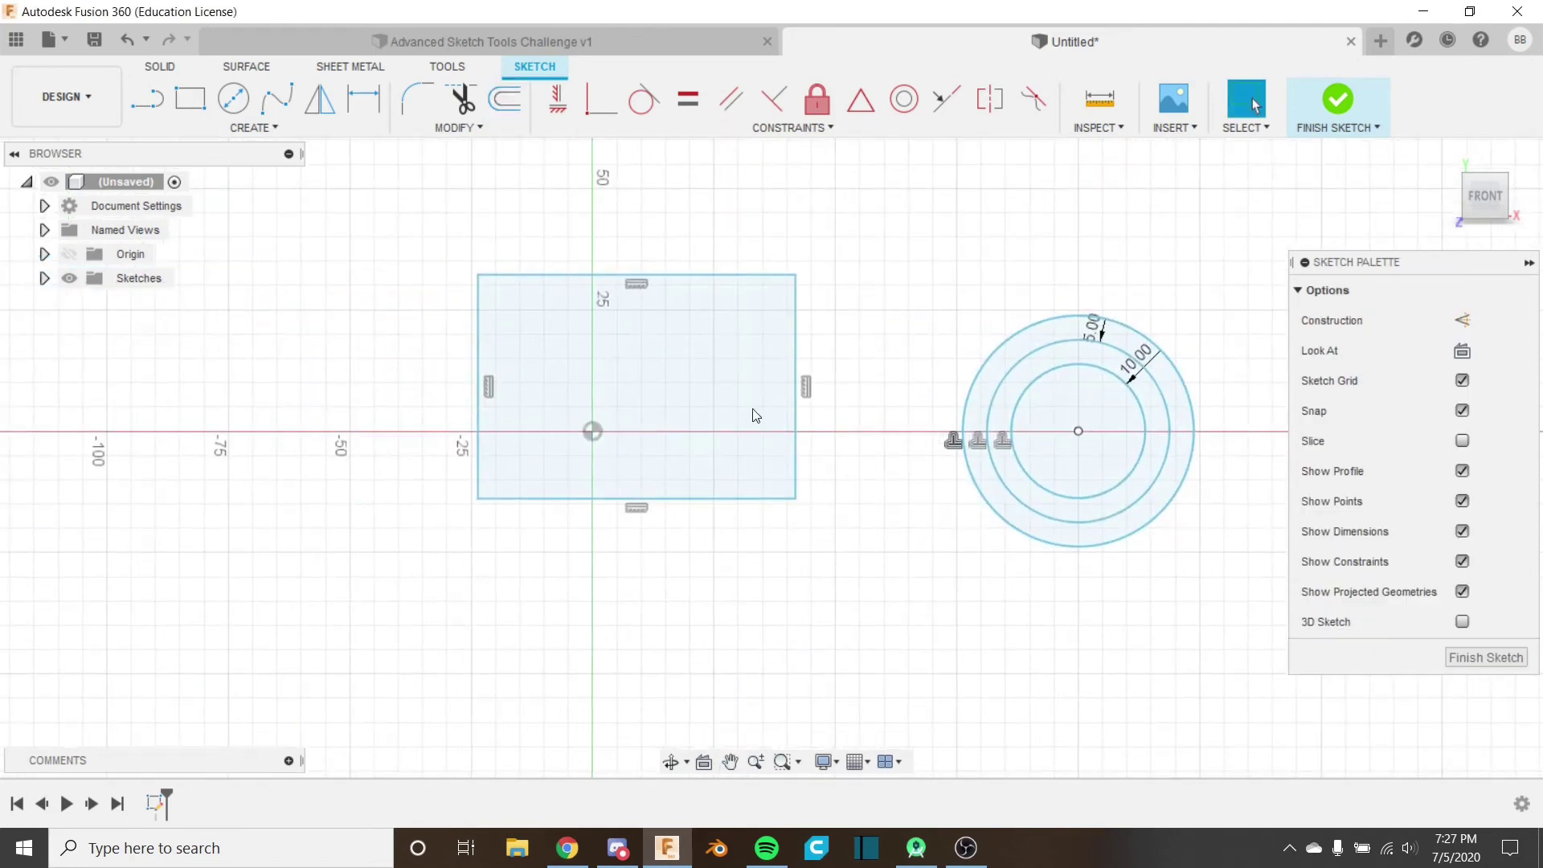
left_click(505, 99)
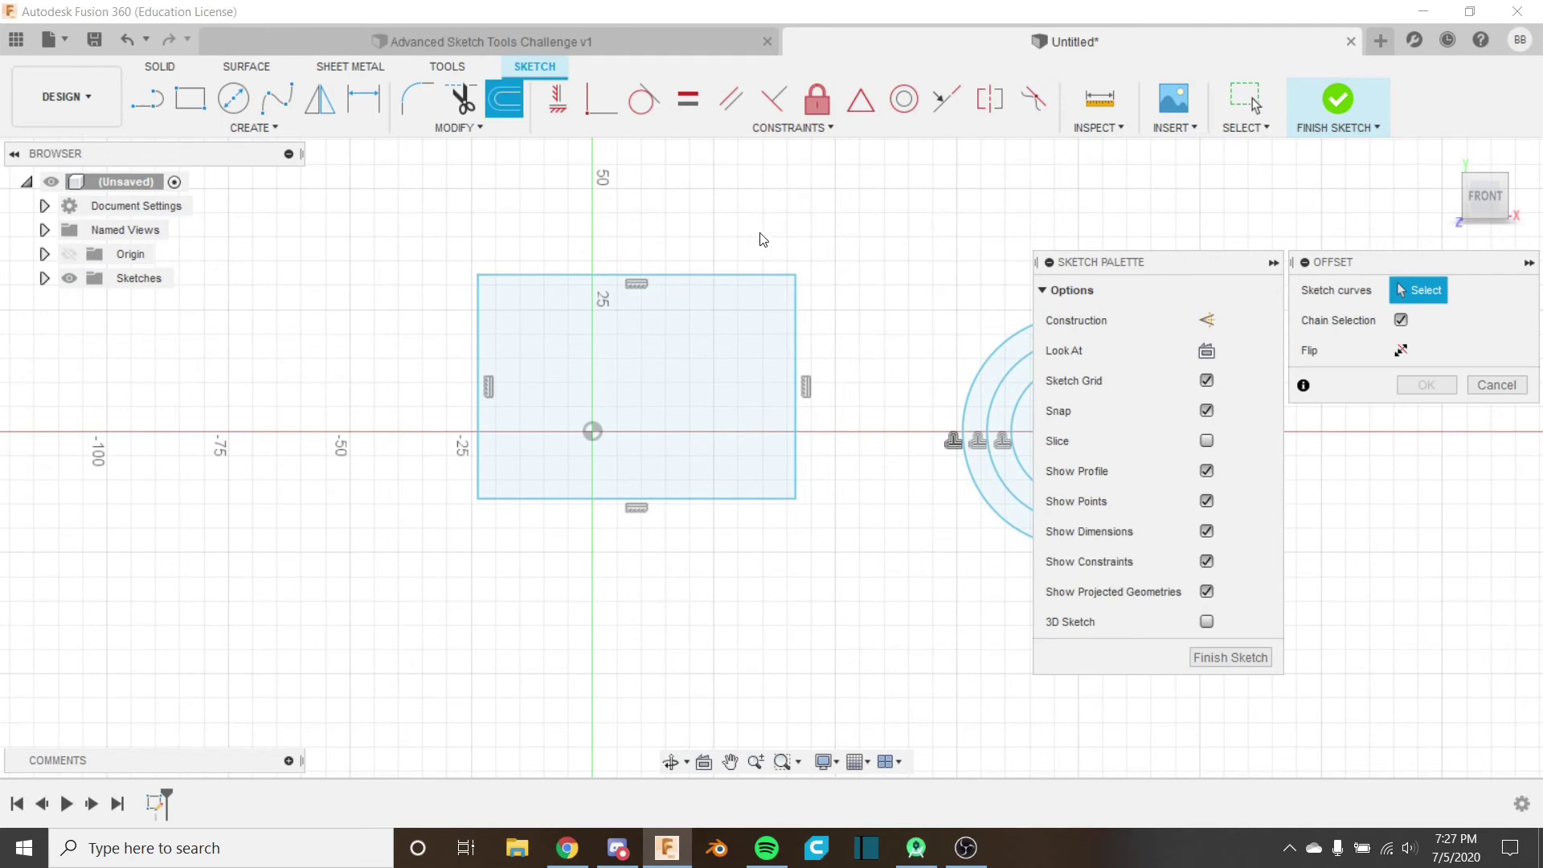
middle_click_drag(756, 221, 641, 222)
middle_click_drag(921, 312, 750, 266)
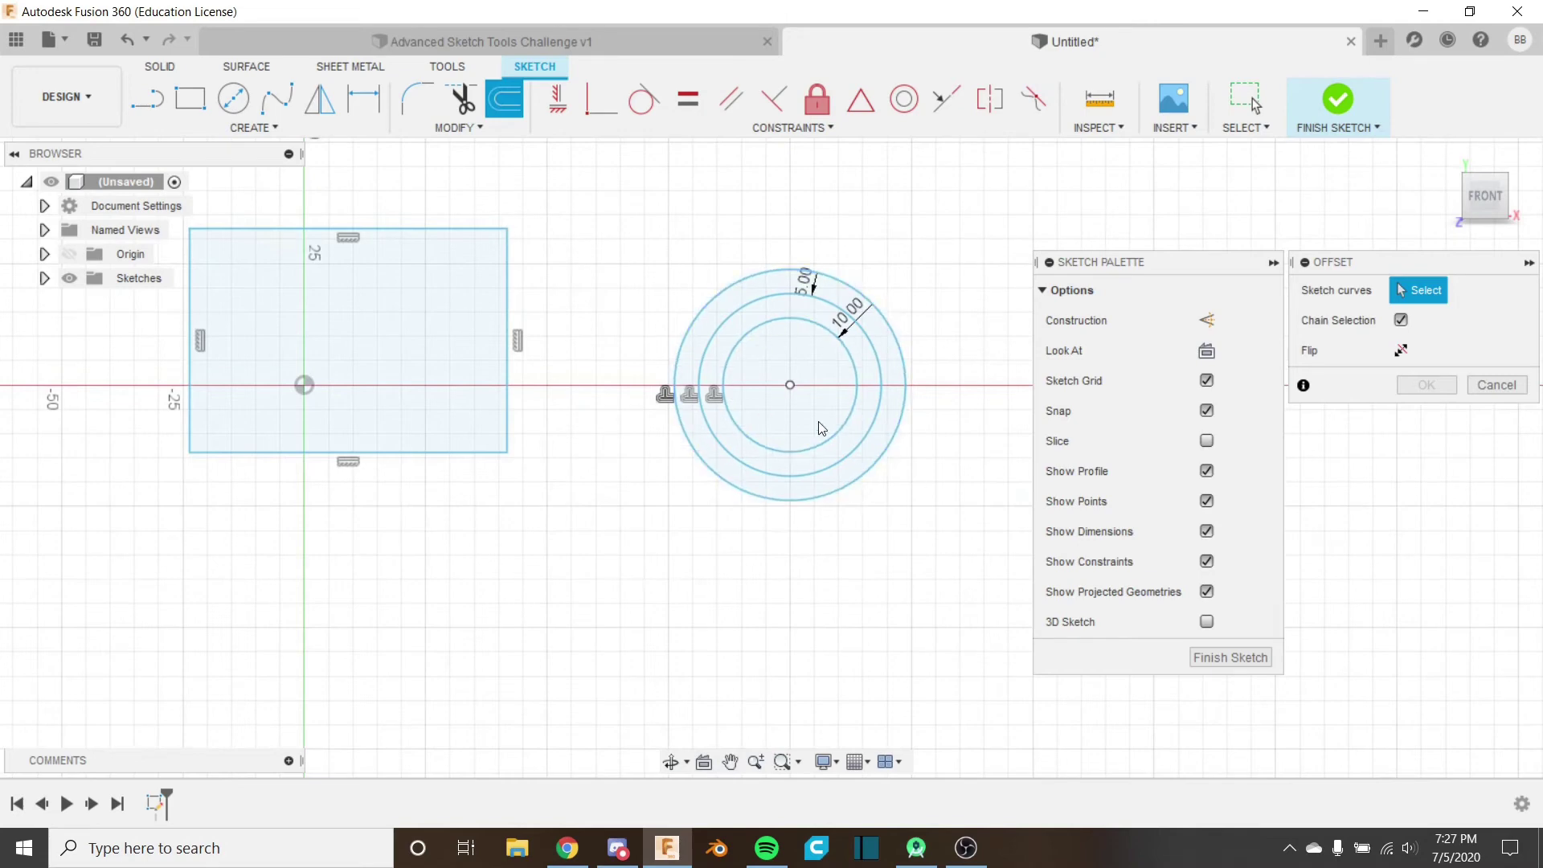
middle_click_drag(541, 357, 709, 369)
middle_click_drag(491, 224, 607, 282)
key("Escape")
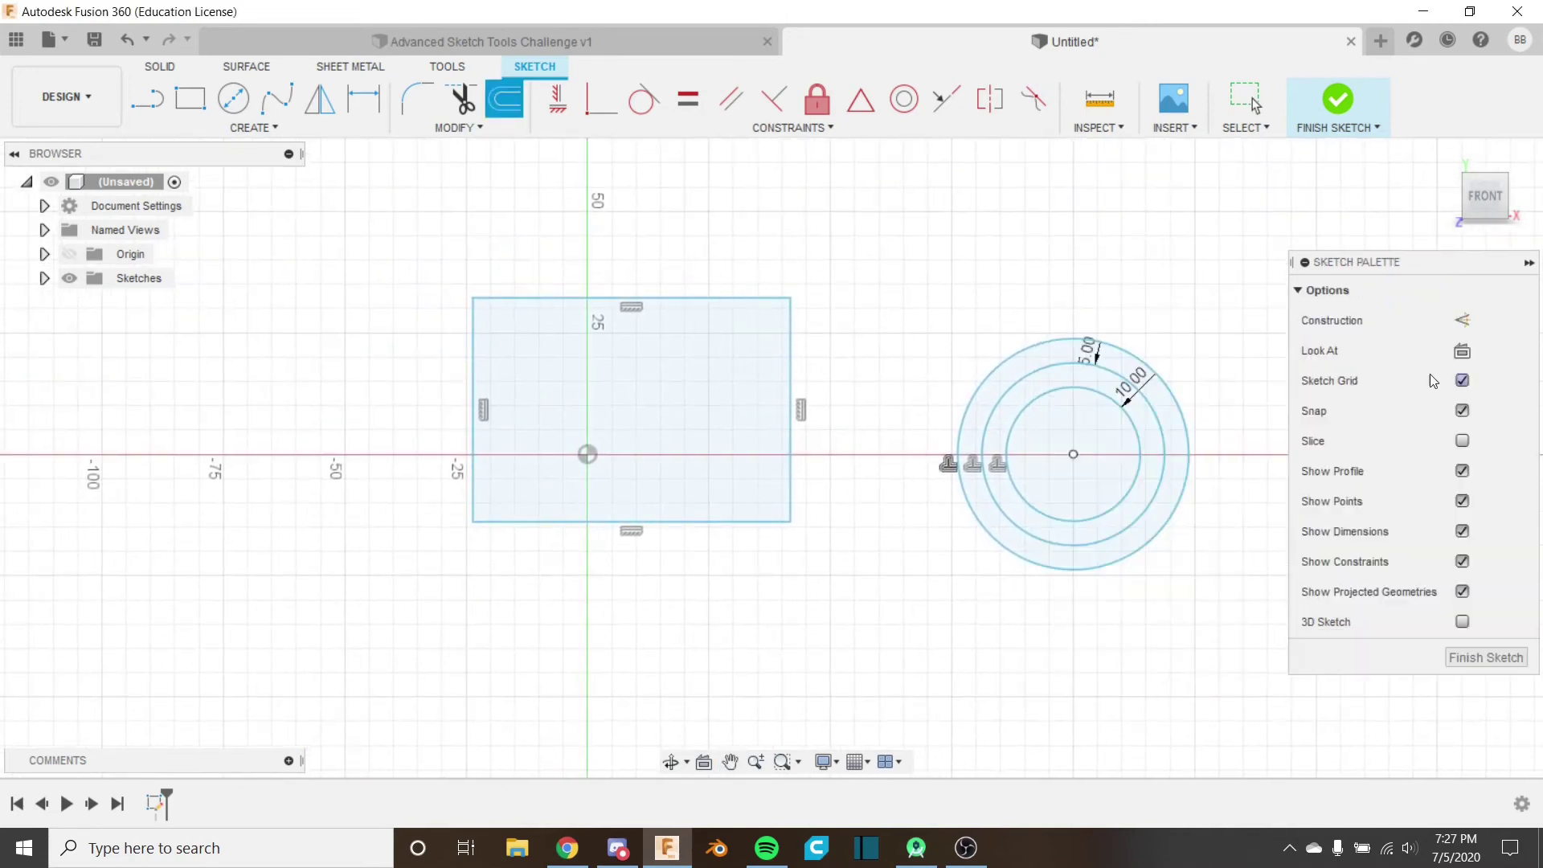
left_click(762, 299)
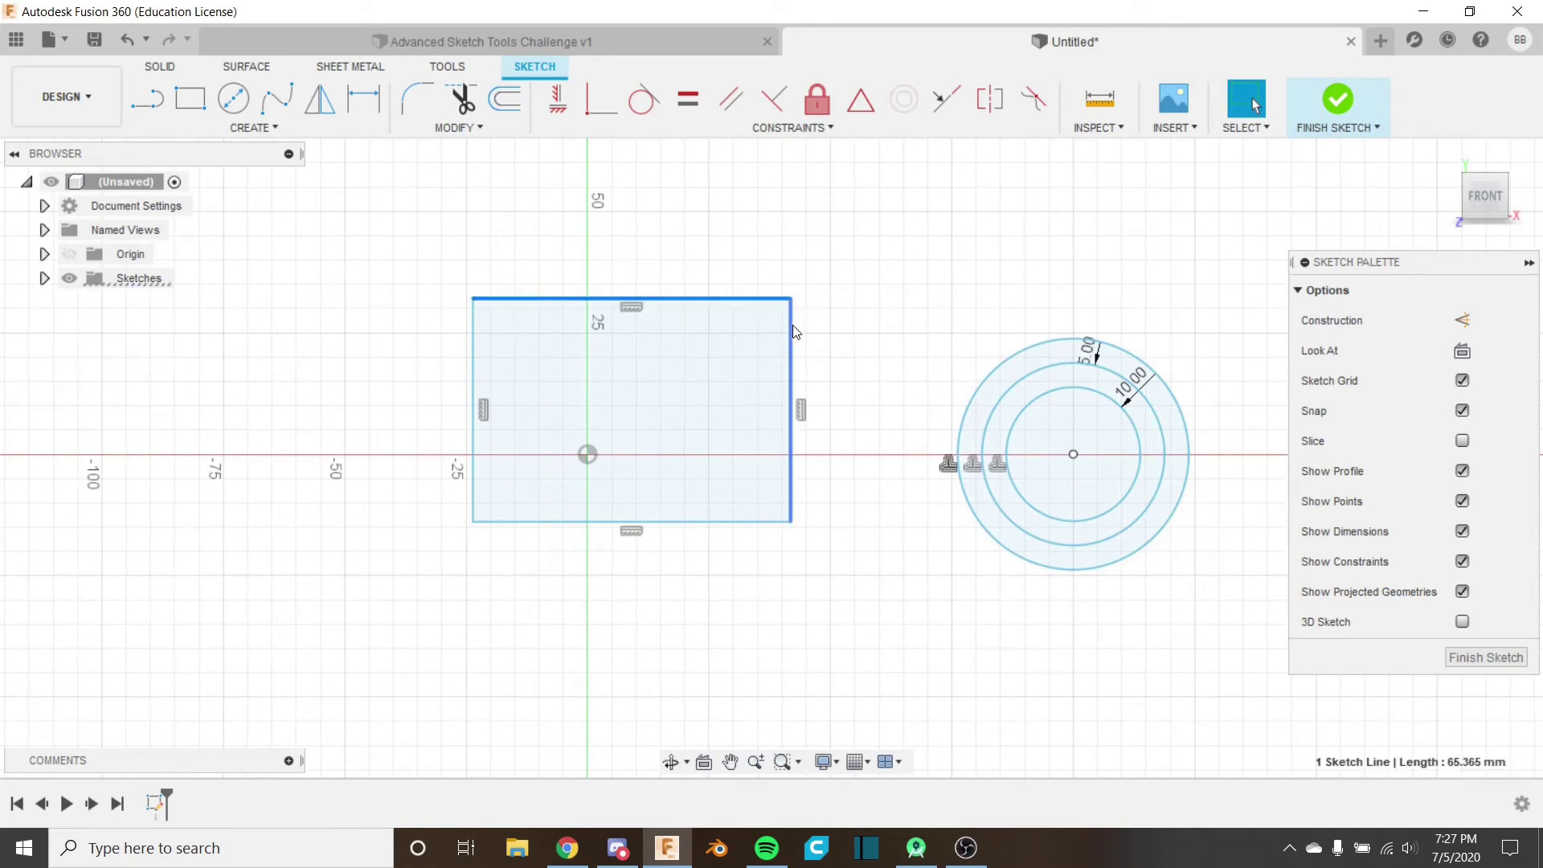
left_click(792, 346)
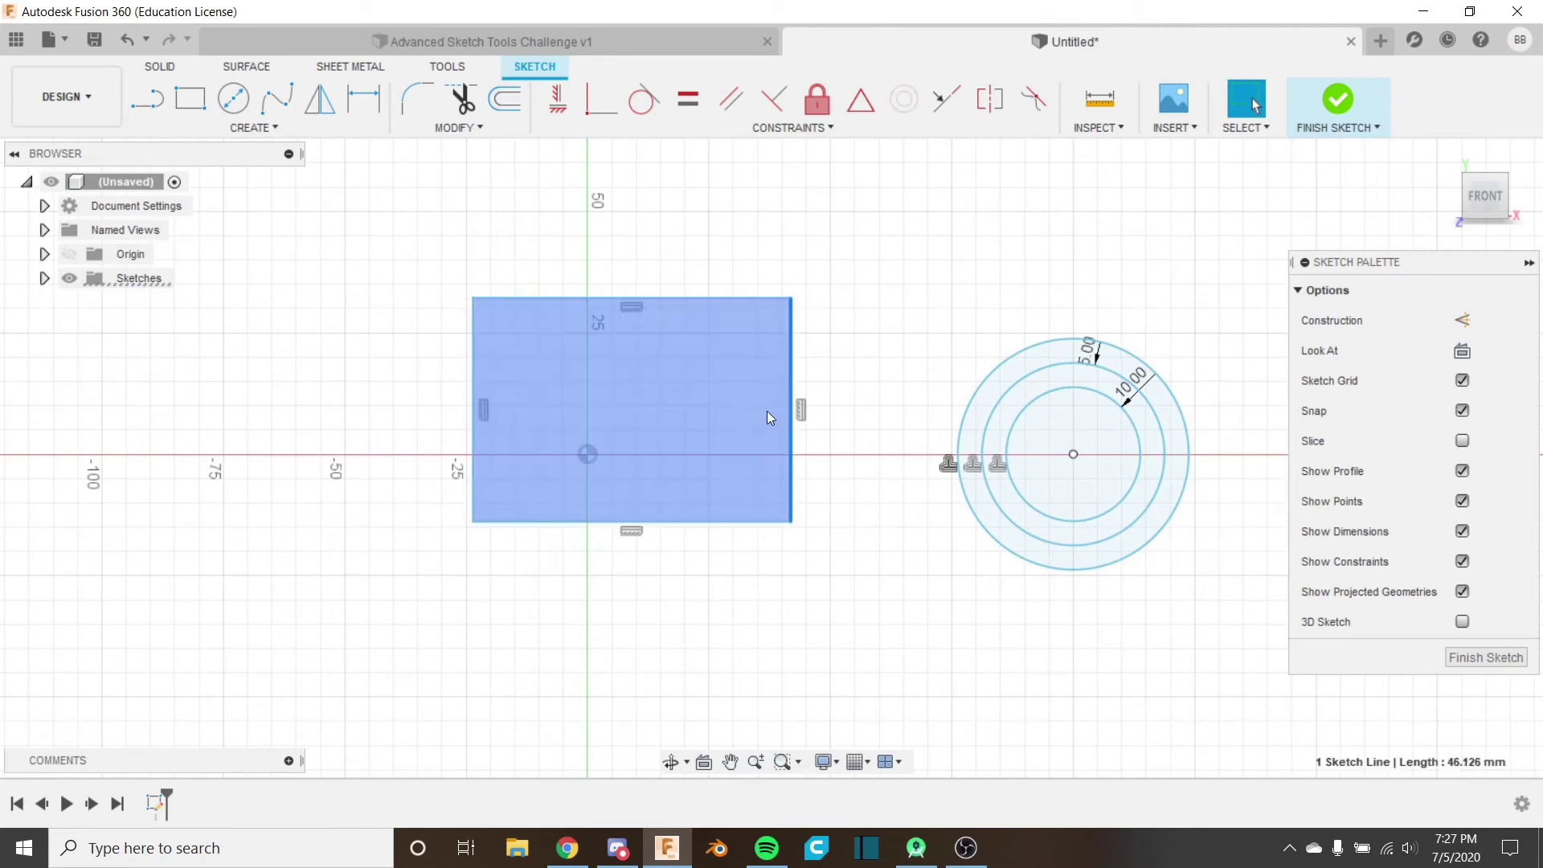
left_click(726, 217)
Step: Try offsetting the rectangle about 6 mm outward with Chain Selection turned off and back on, and discard the Offset
left_click(520, 100)
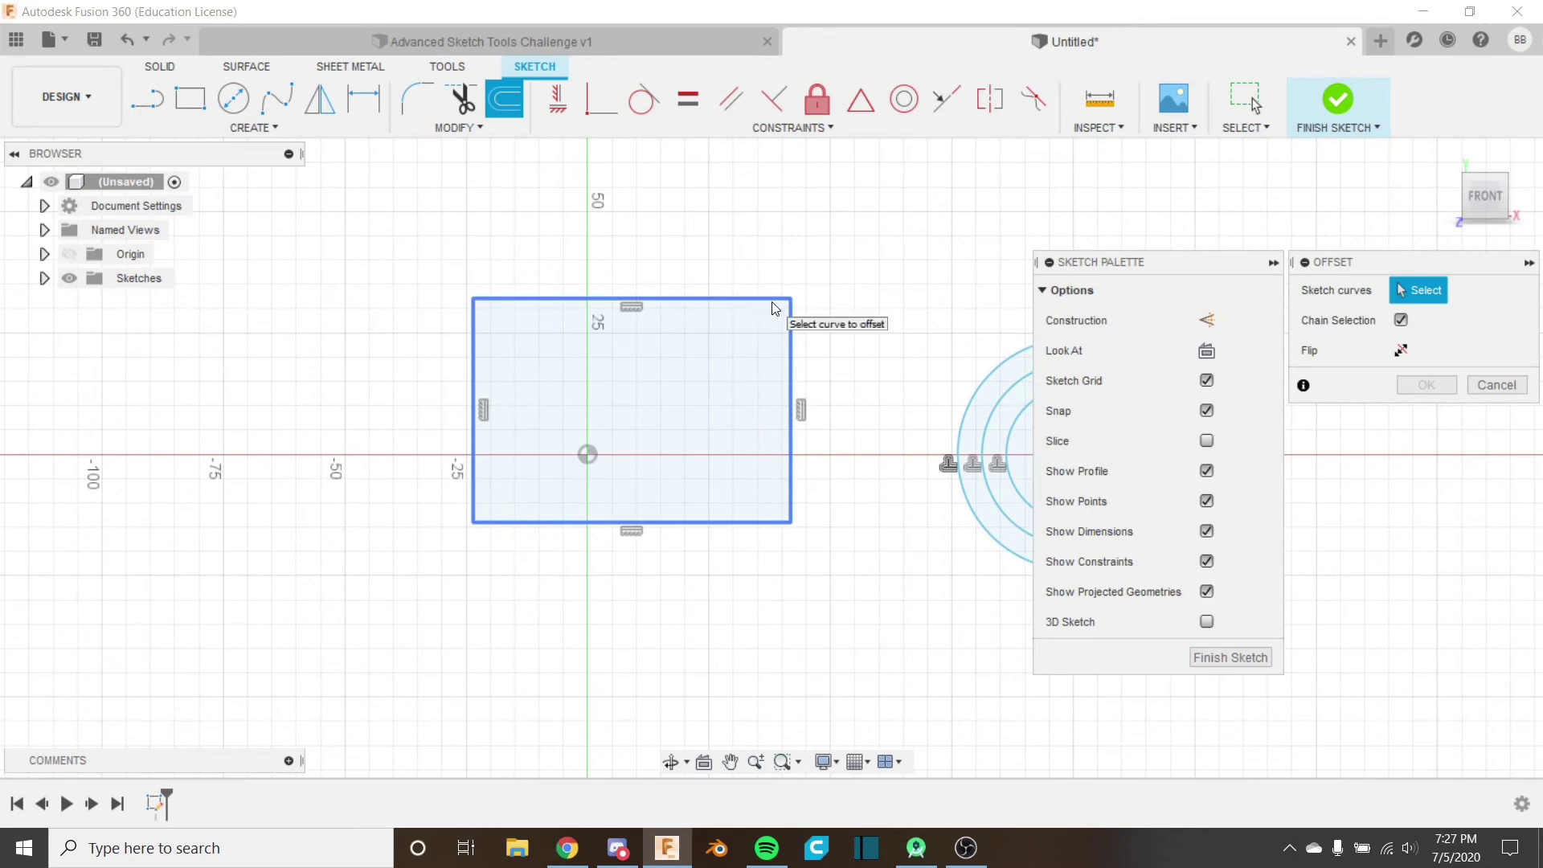
scroll(774, 308, "up", 3)
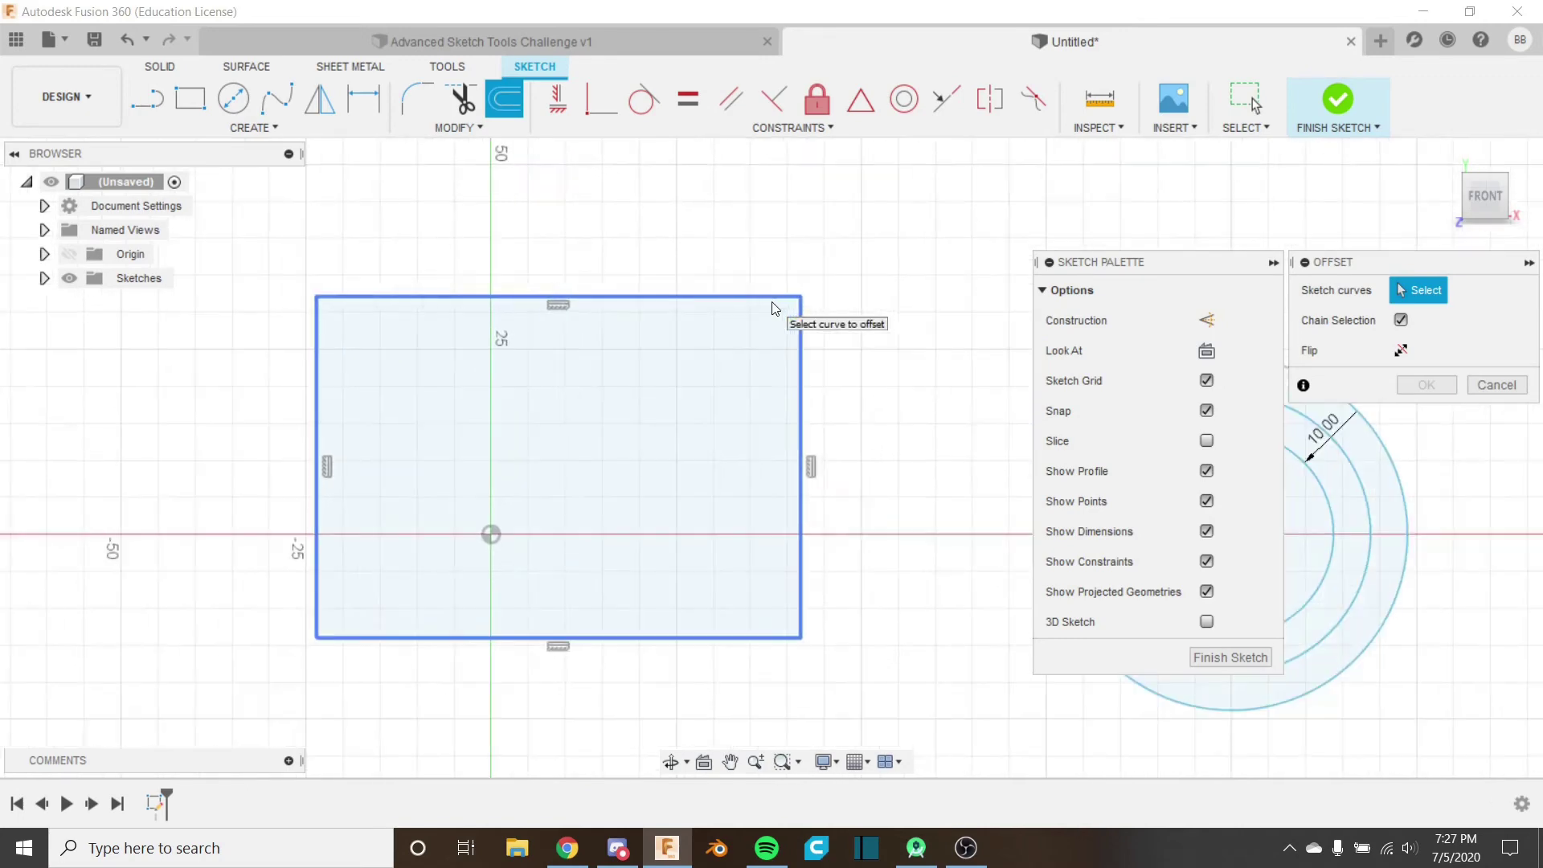
left_click(1402, 321)
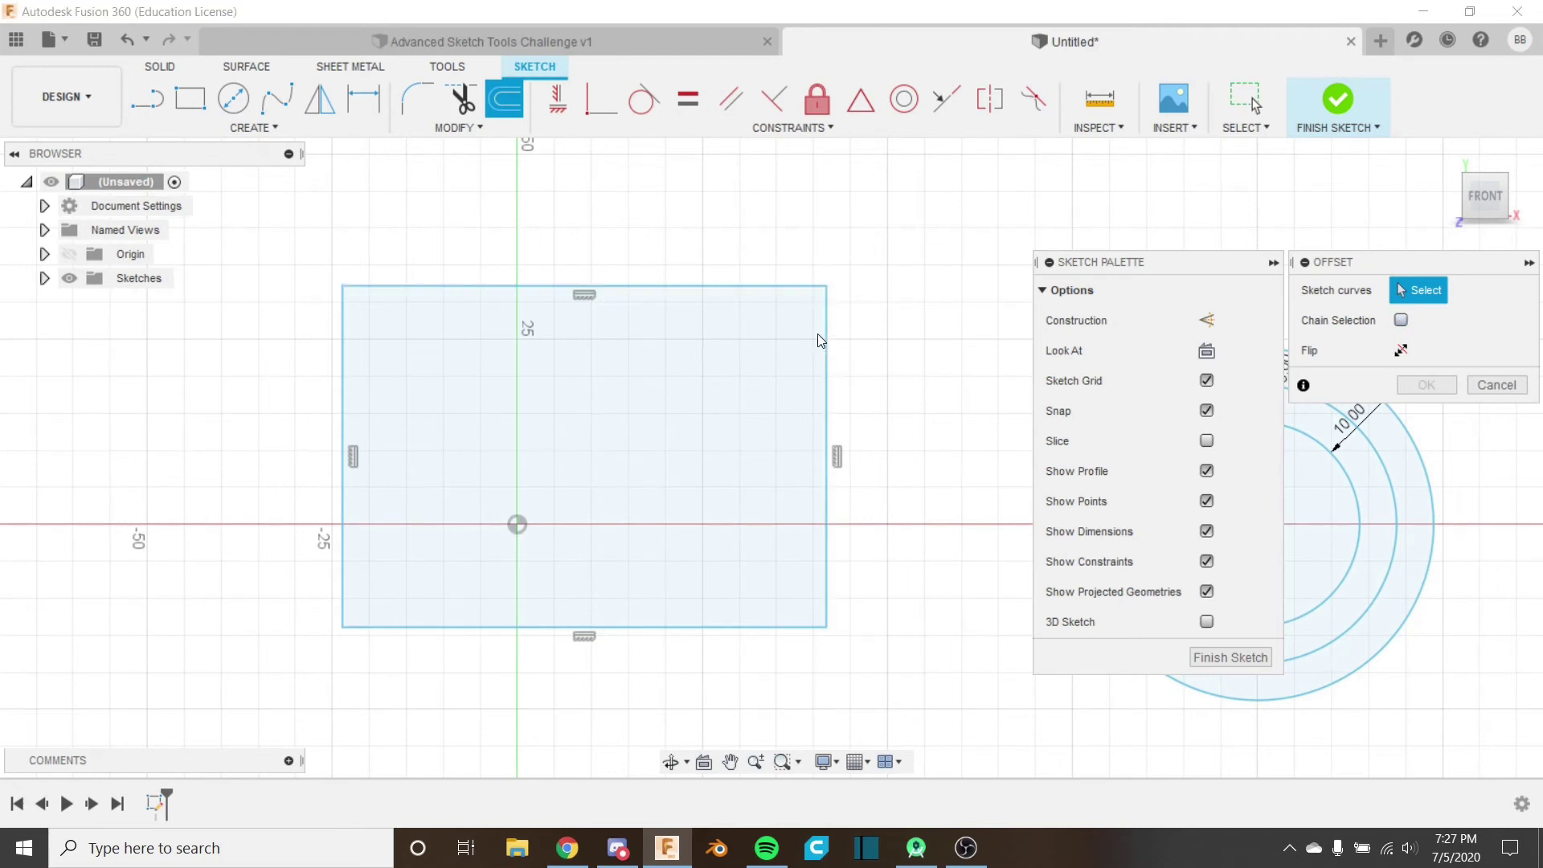
scroll(696, 331, "down", 2)
middle_click_drag(612, 359, 647, 324)
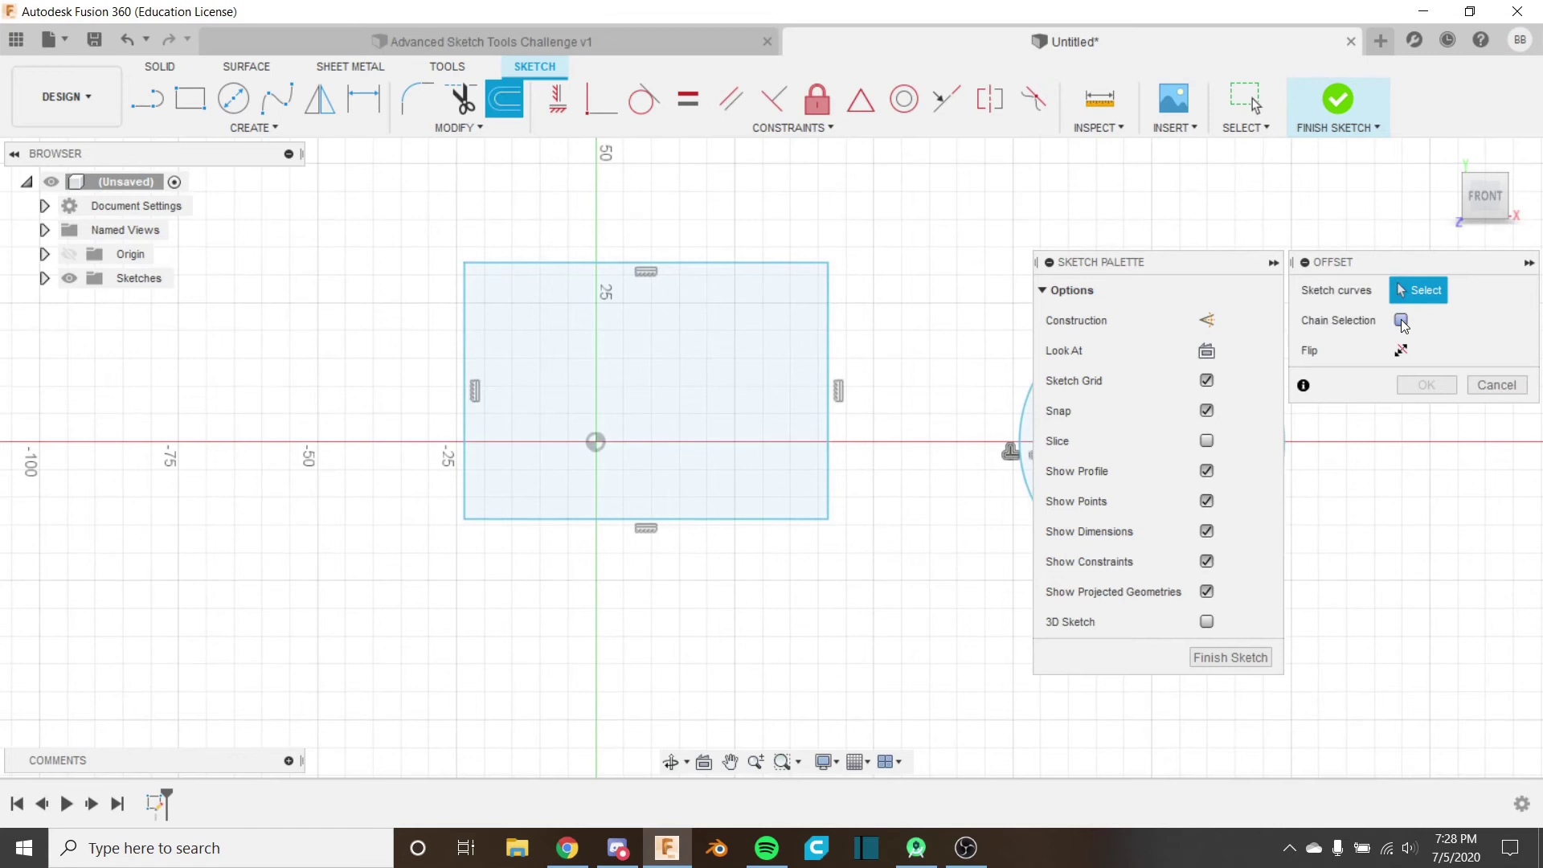
left_click(1402, 320)
left_click(728, 263)
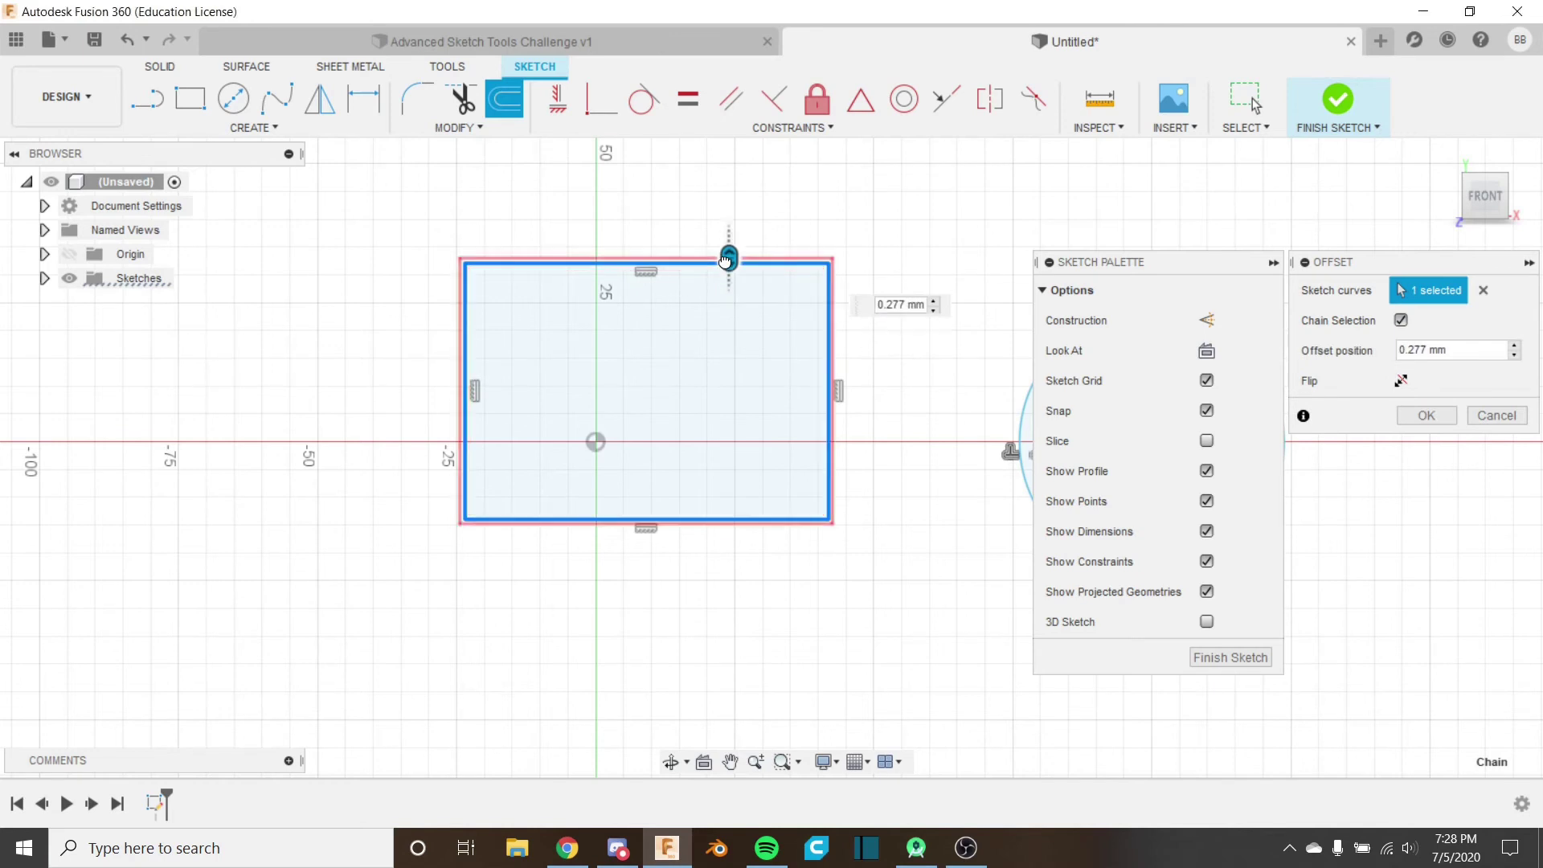
left_click_drag(726, 259, 729, 229)
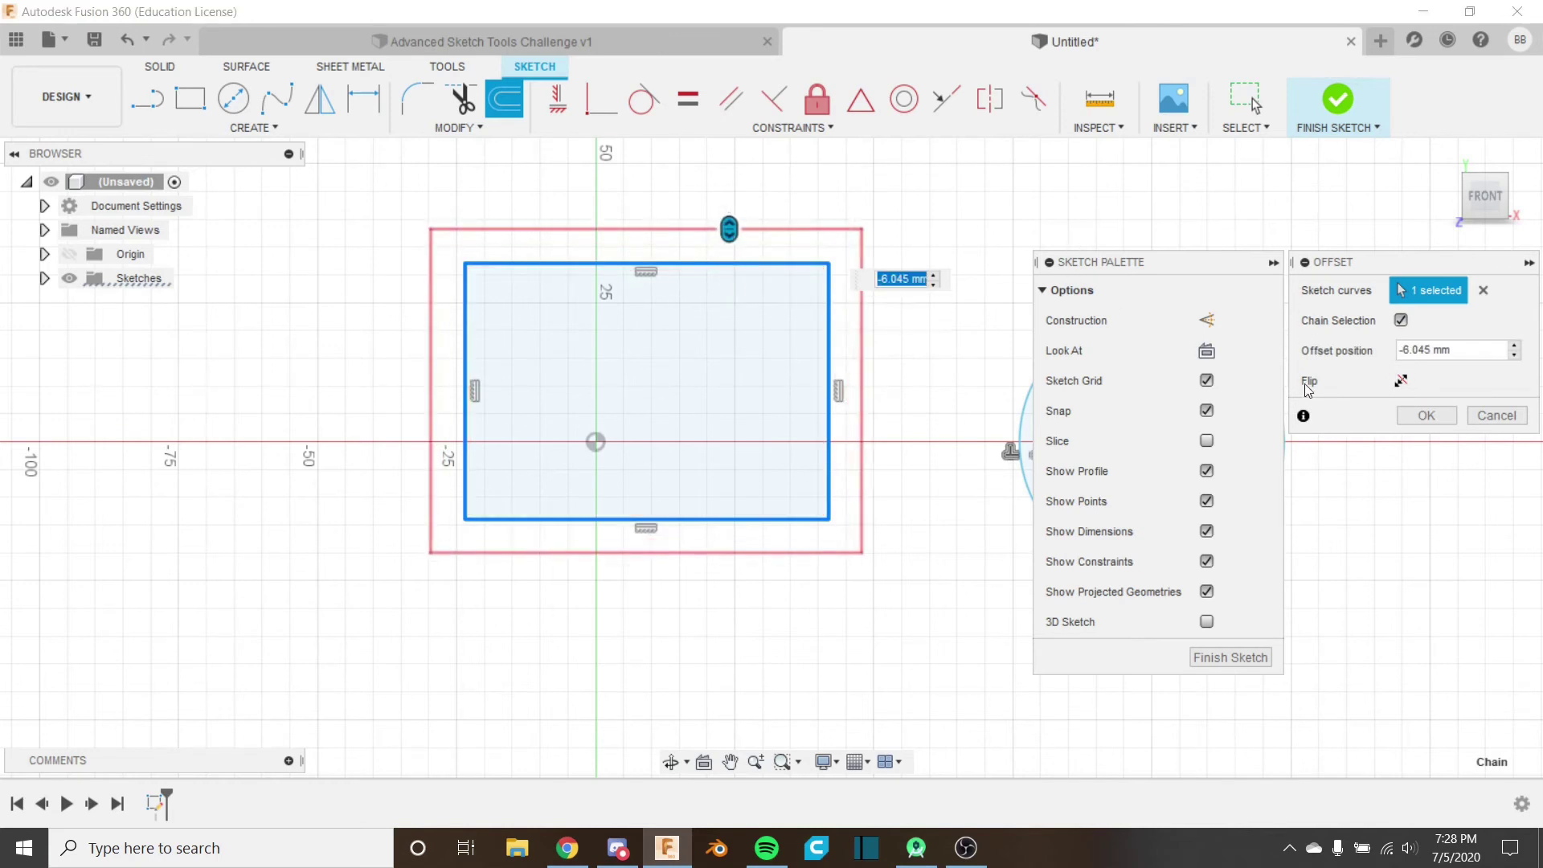
left_click(1497, 416)
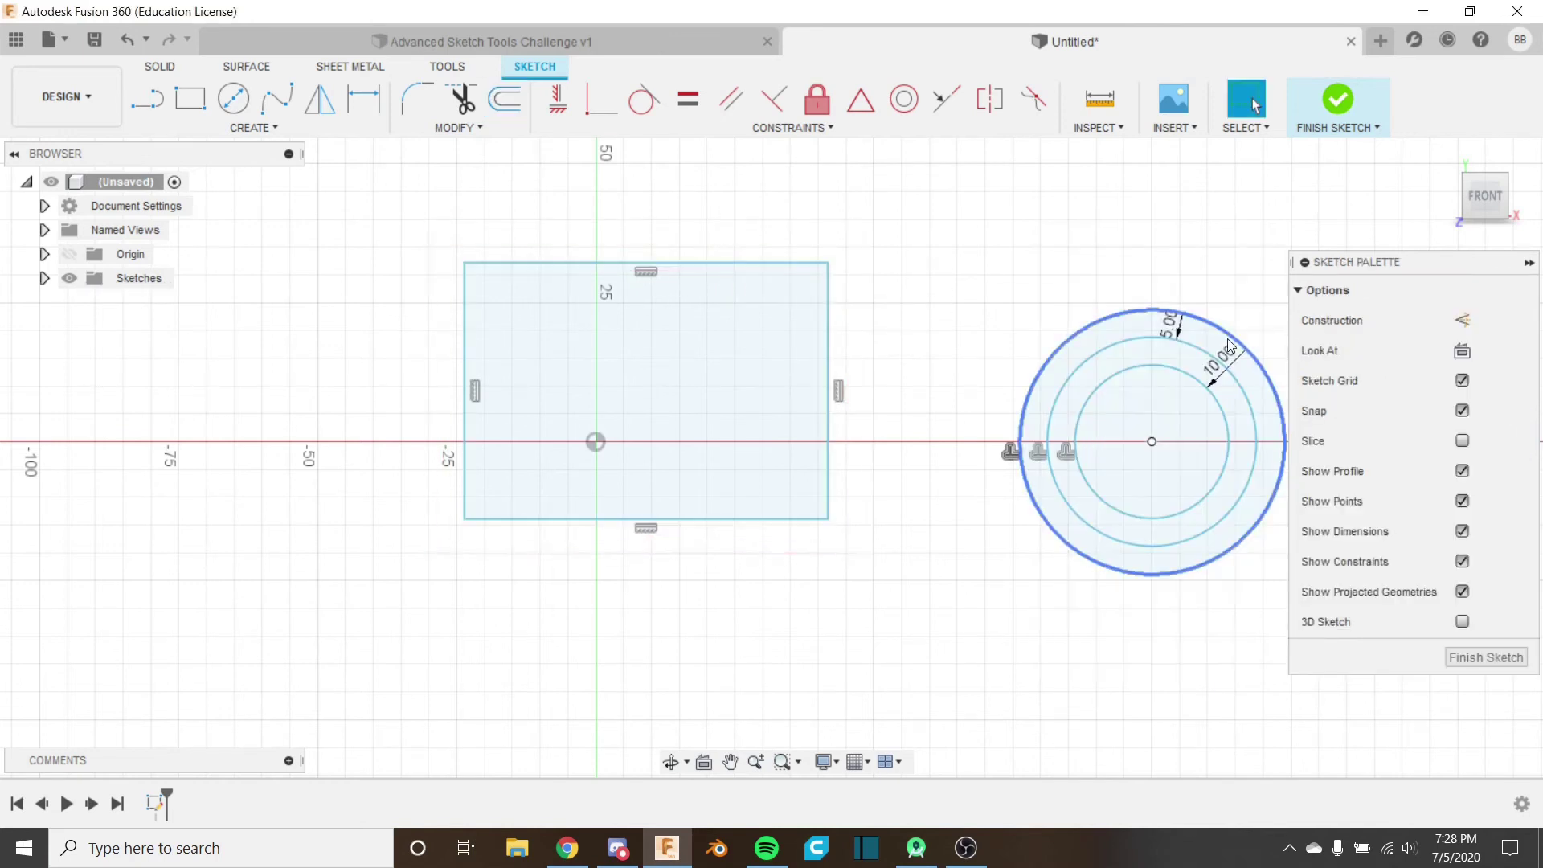
Step: Undo the circle offsets, the circle and the rectangle back to an empty sketch
key("ctrl+z")
key("ctrl+z")
key("ctrl+z")
key("ctrl+z")
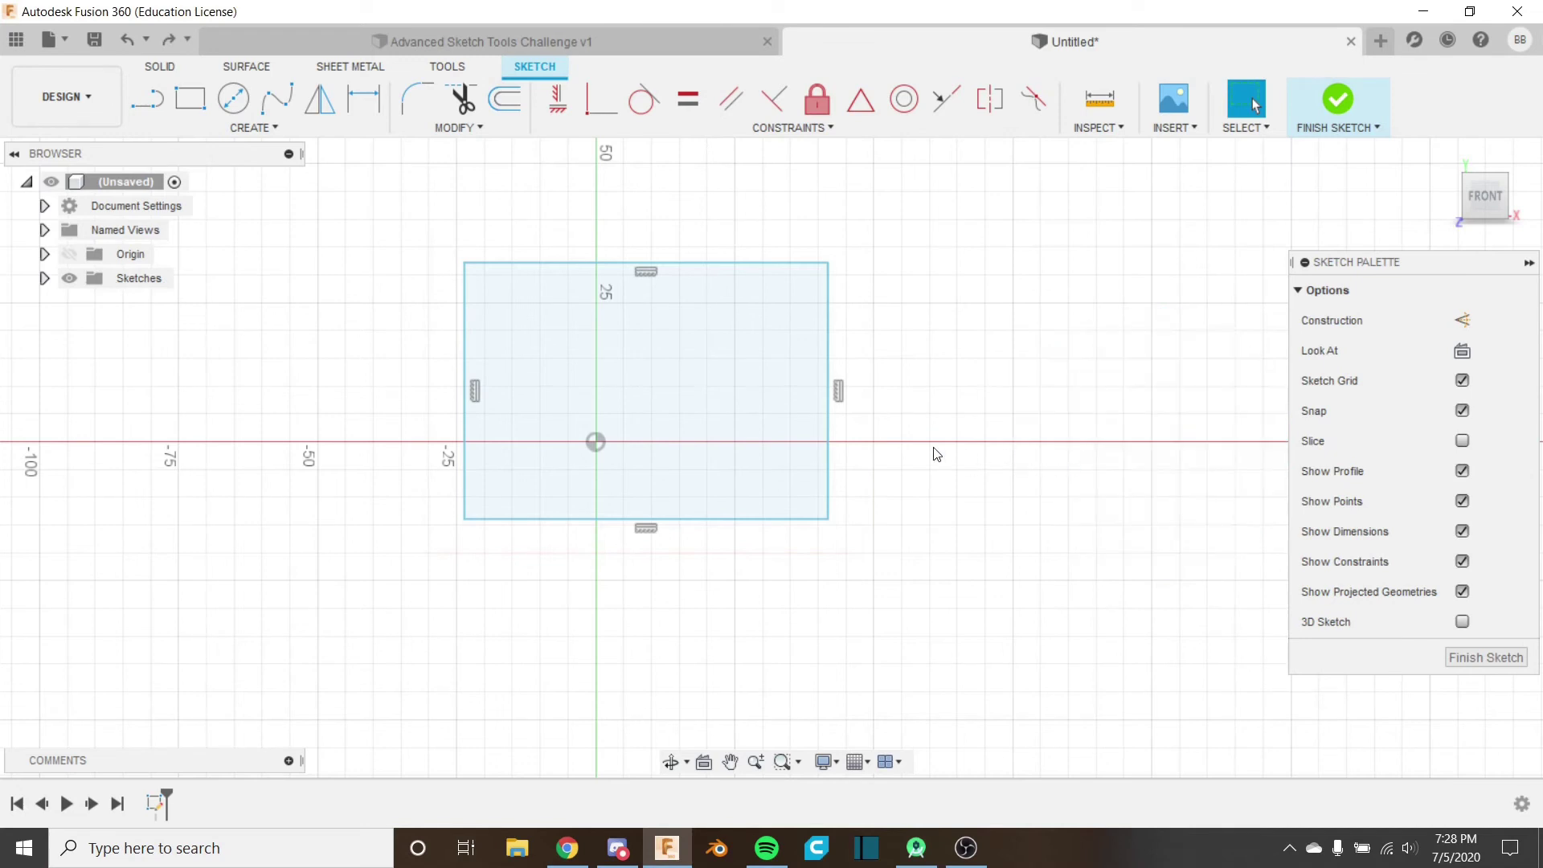
middle_click_drag(687, 315, 861, 320)
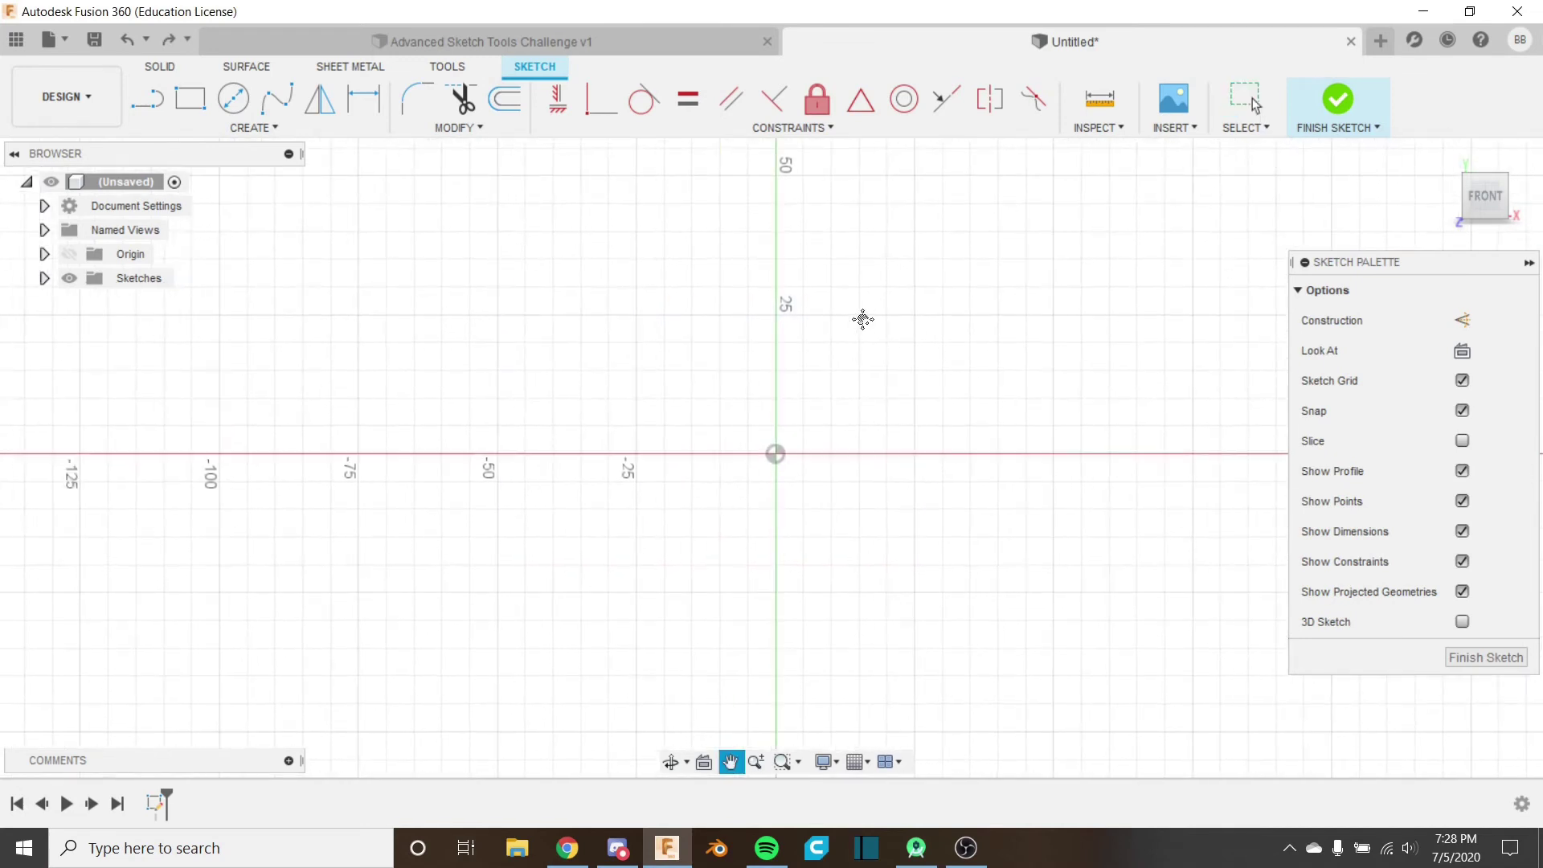
Step: Switch to the Advanced Sketch Tools Challenge v1 document and examine its flower grid alongside the available sketch create and modify commands
left_click(566, 53)
middle_click_drag(736, 314, 477, 378)
scroll(478, 378, "down", 4)
middle_click_drag(832, 254, 880, 431)
scroll(880, 431, "down", 2)
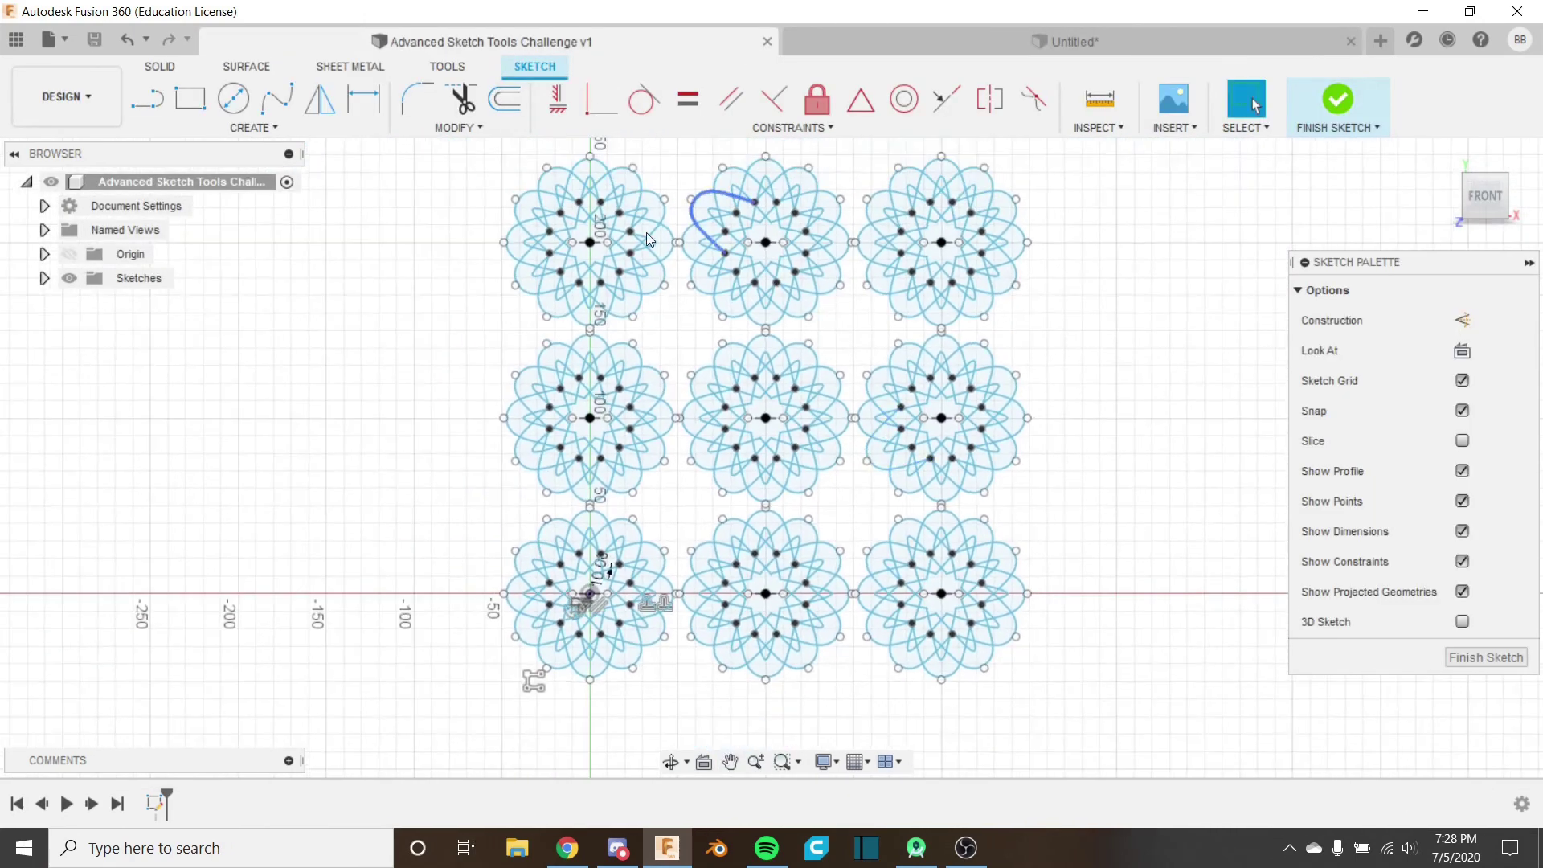
middle_click_drag(723, 265, 721, 294)
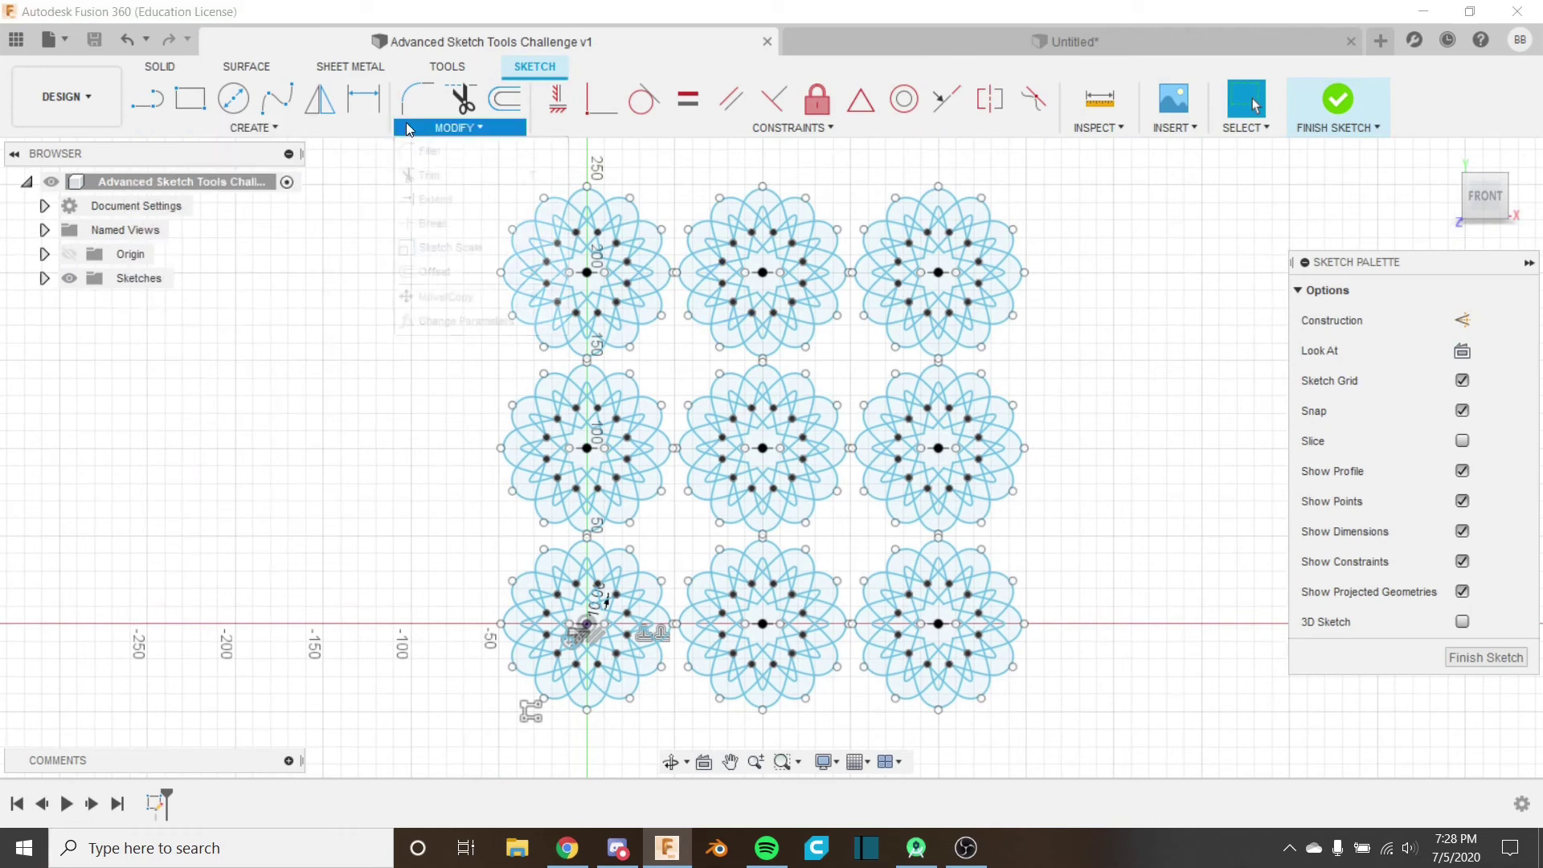
left_click(276, 129)
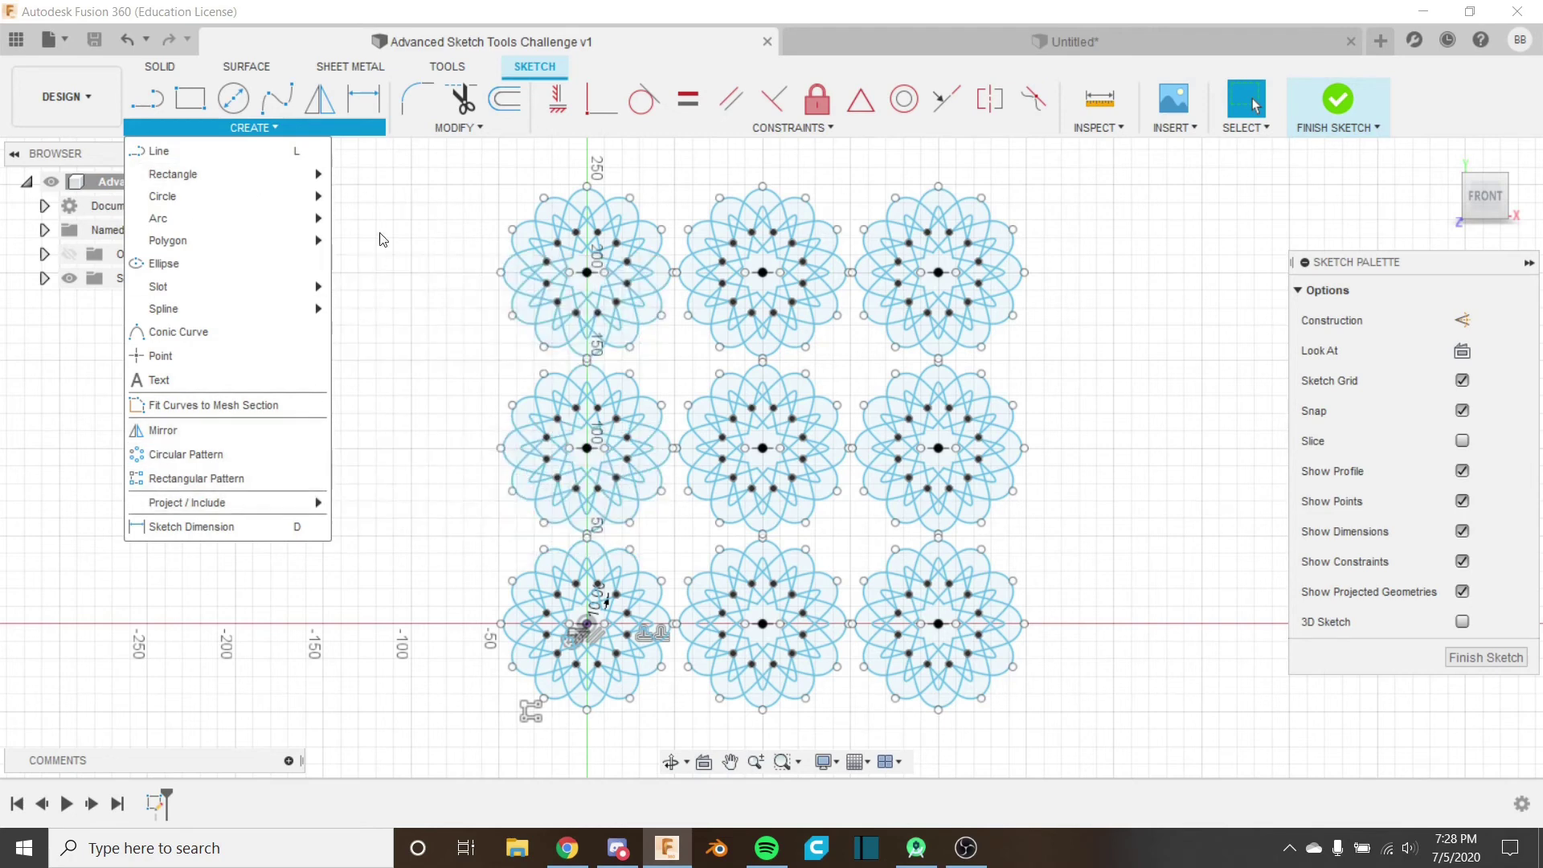
left_click(448, 131)
left_click(442, 127)
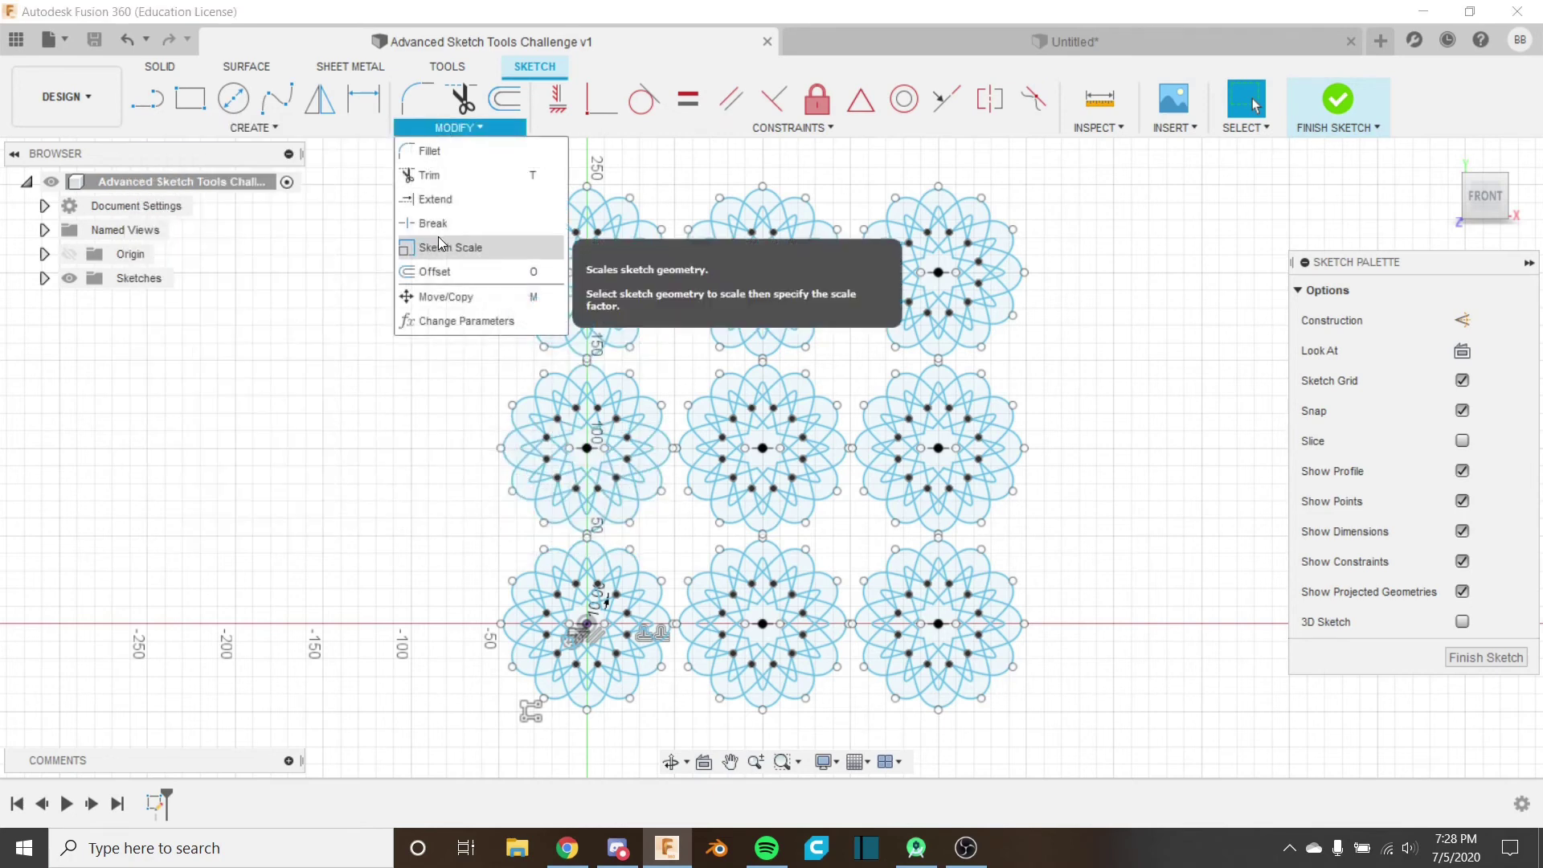
Step: Highlight the four narrow conic petals that form the inner cross of the lower-left flower, selecting them together
scroll(580, 643, "up", 5)
scroll(611, 578, "up", 4)
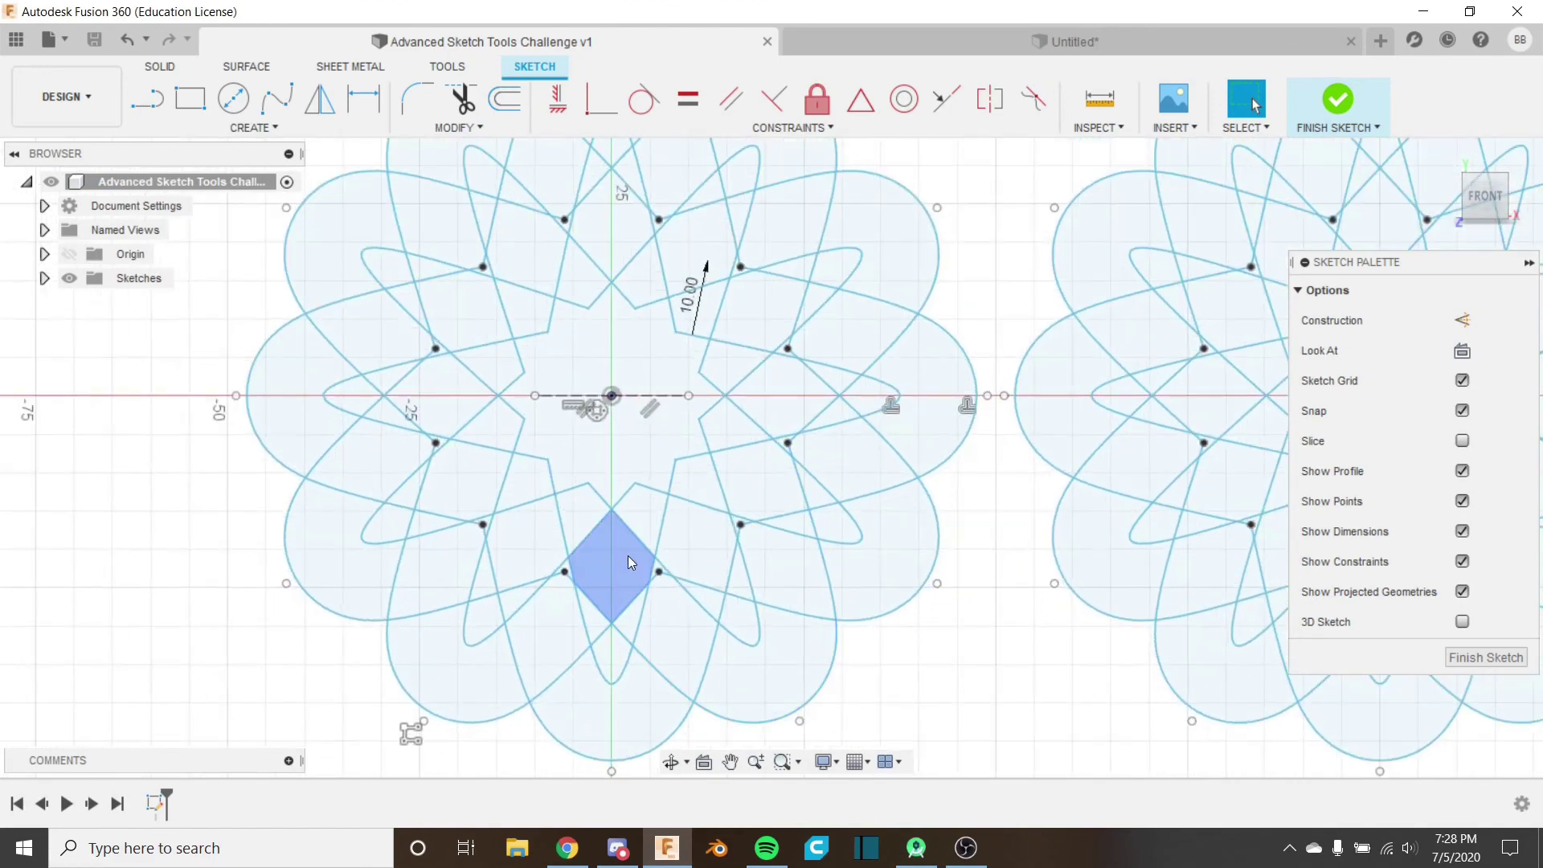
scroll(644, 418, "up", 2)
middle_click_drag(663, 457, 675, 392)
left_click(742, 455)
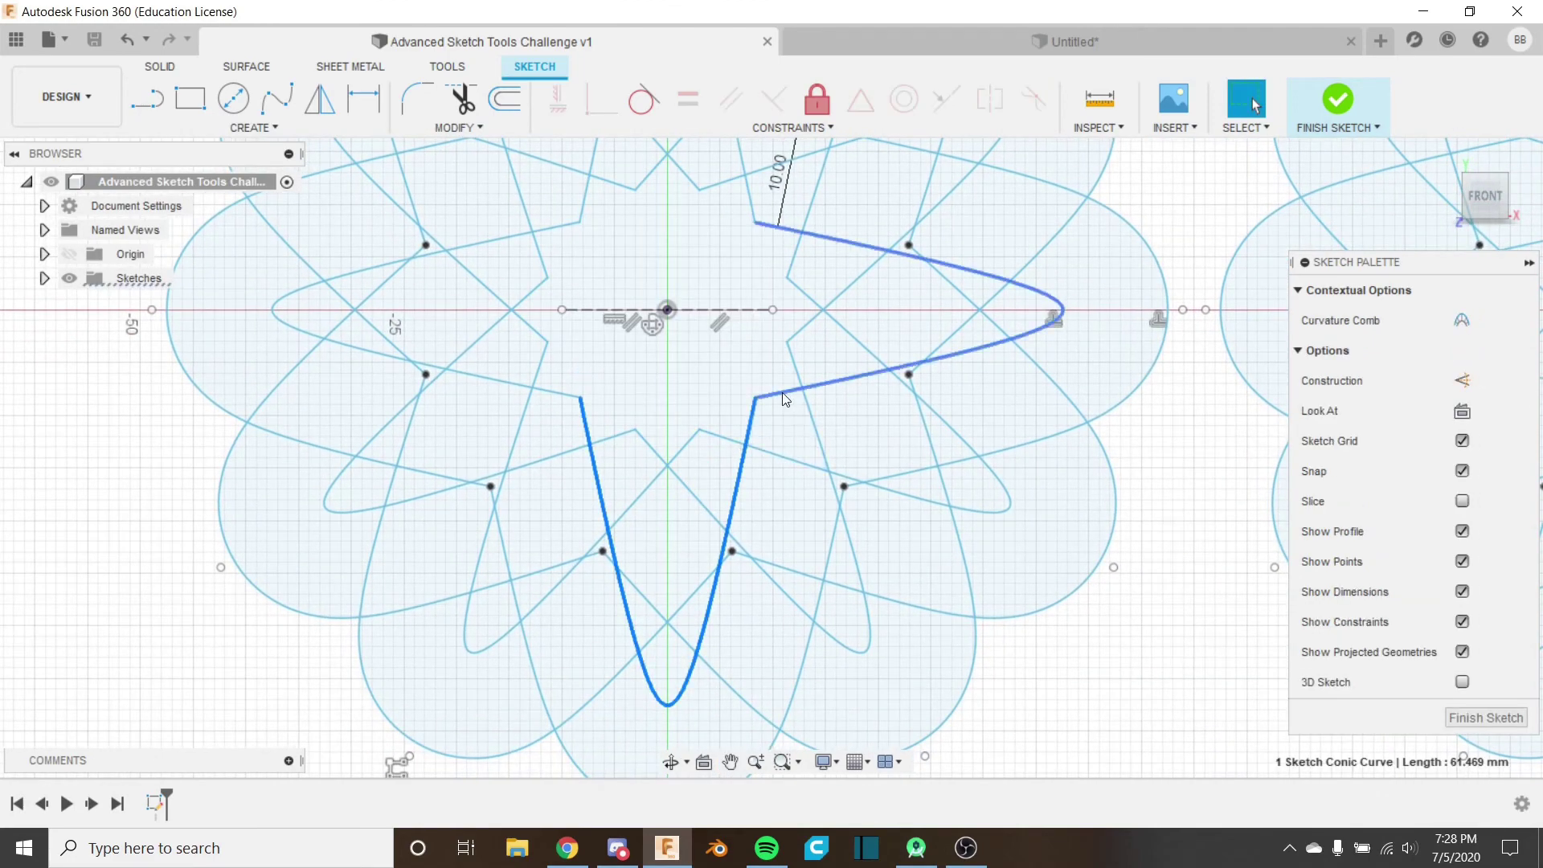
left_click(783, 392)
left_click(759, 210)
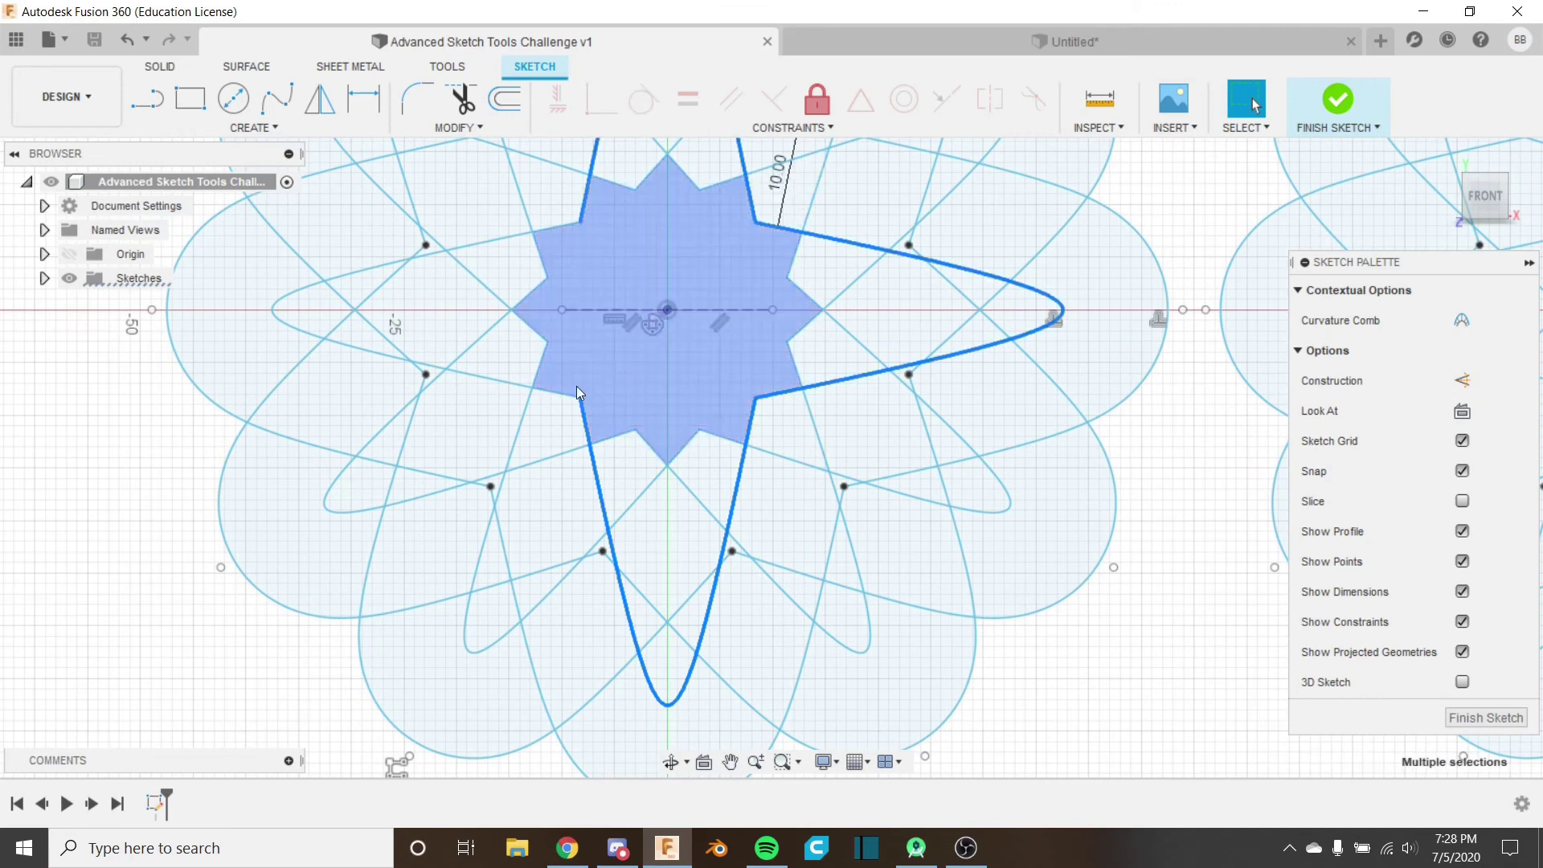
left_click(545, 388)
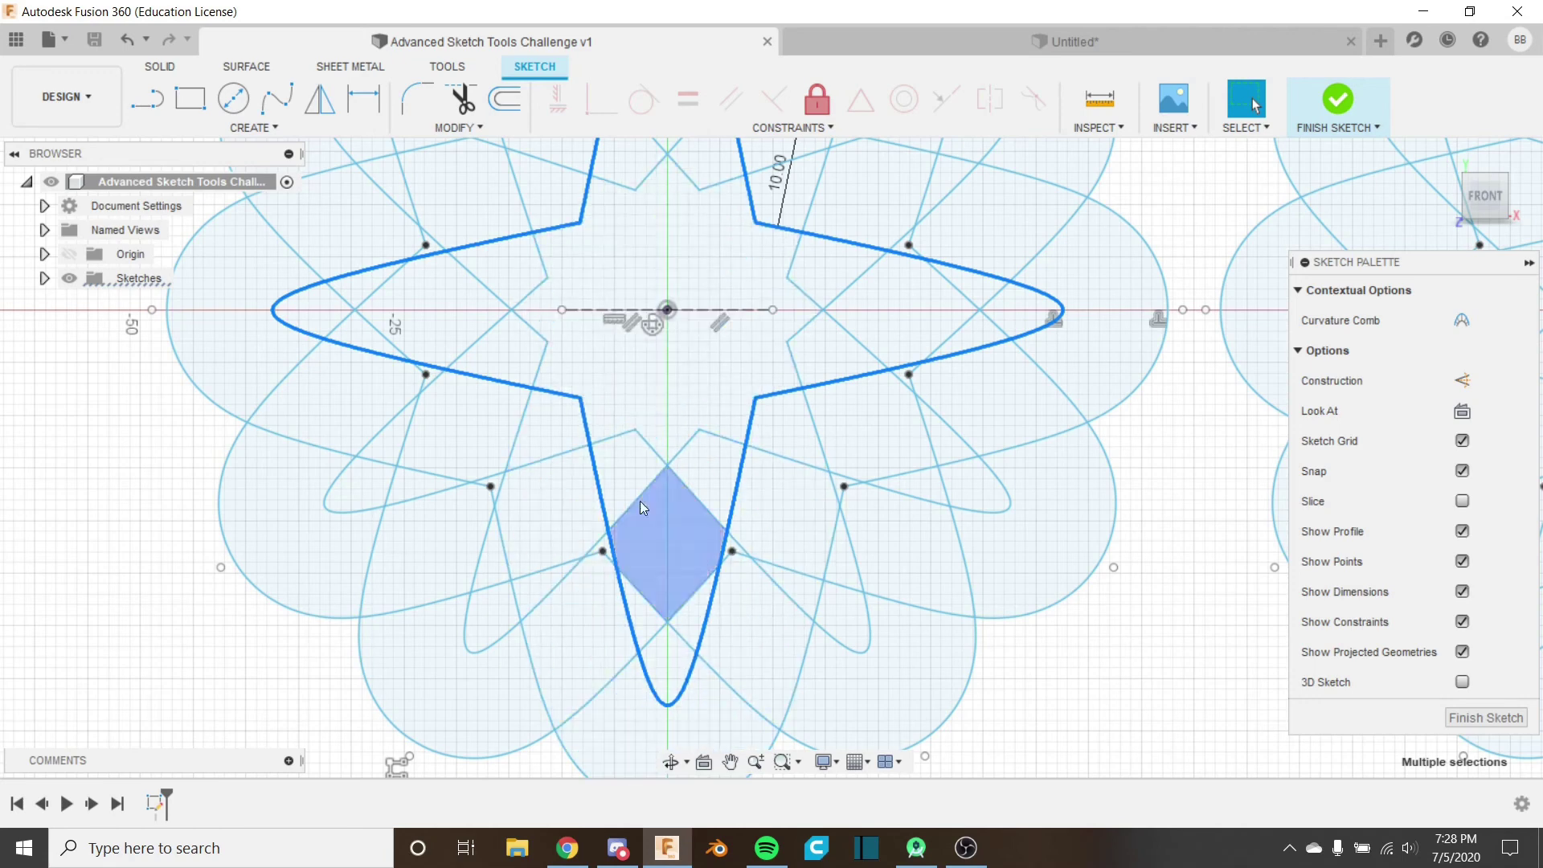
Step: Examine the complete three-by-three flower pattern and clear the petal selection
scroll(631, 520, "down", 3)
scroll(631, 520, "down", 5)
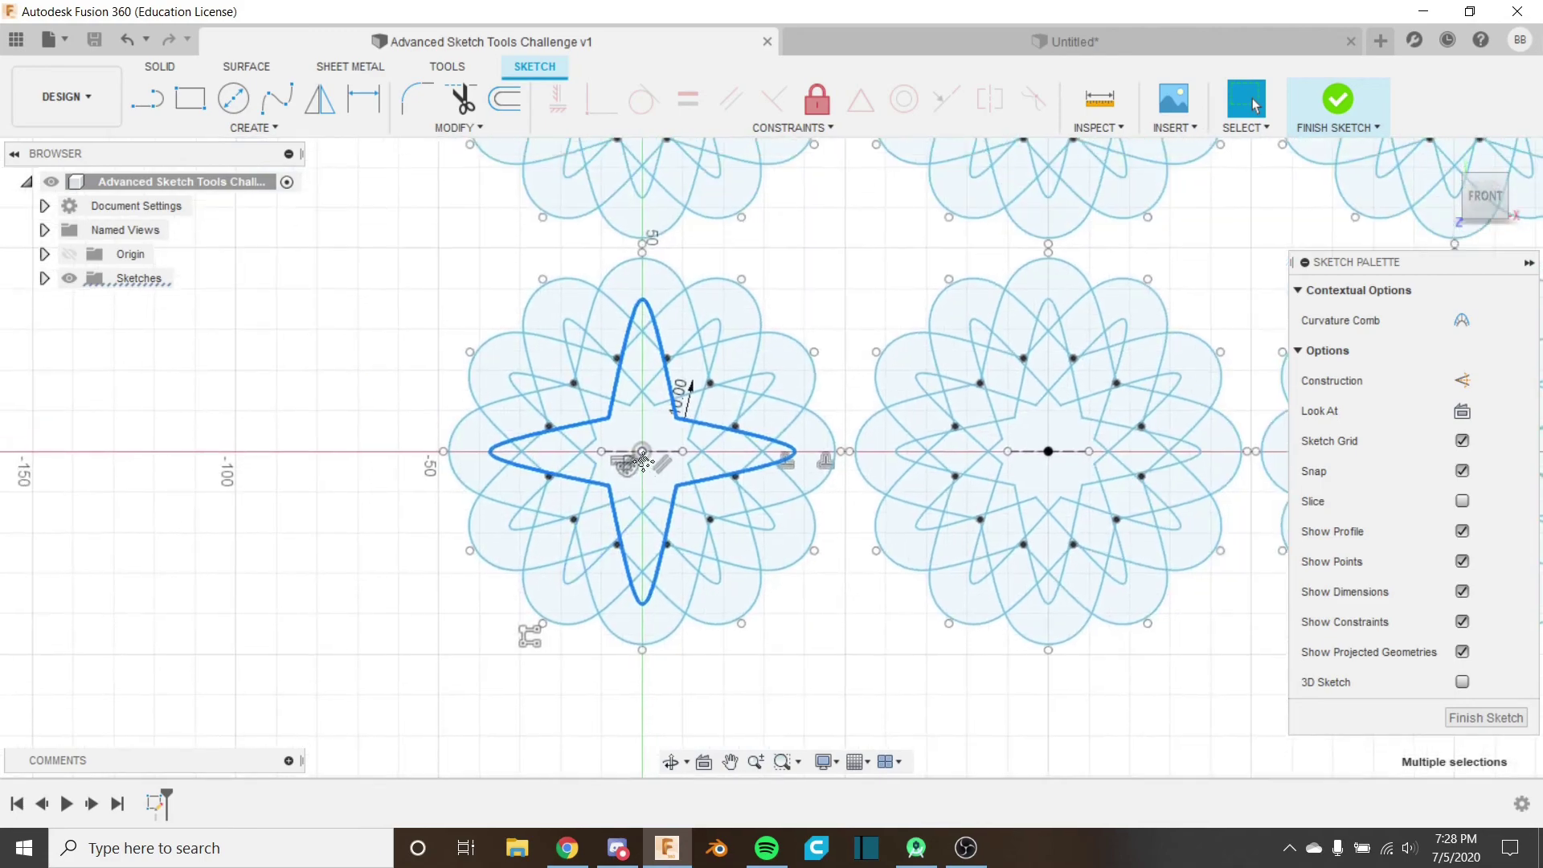
scroll(690, 447, "down", 2)
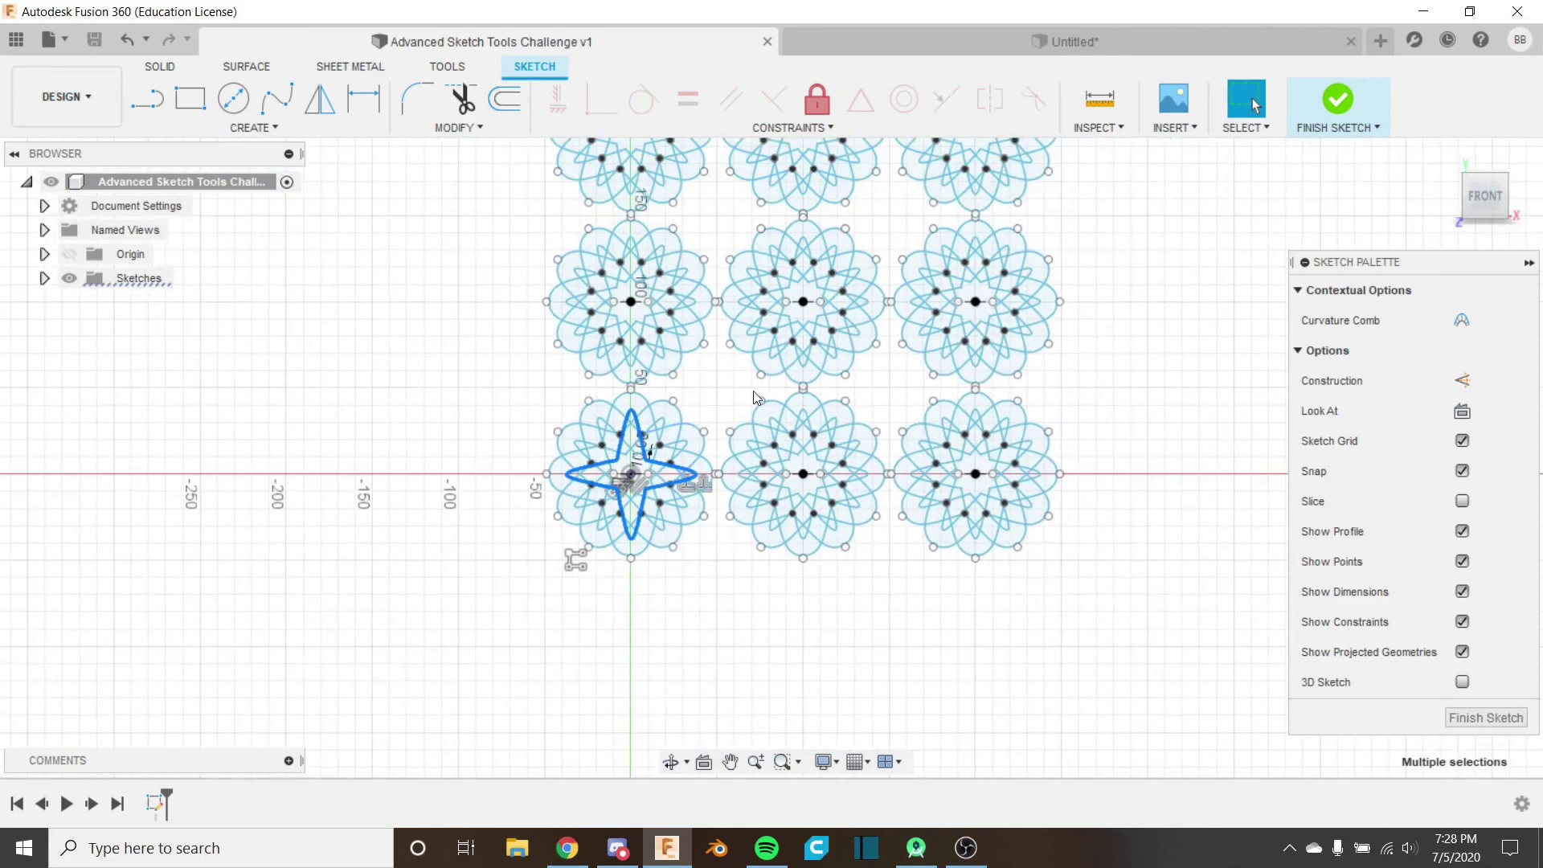
scroll(759, 401, "down", 1)
middle_click_drag(759, 401, 752, 503)
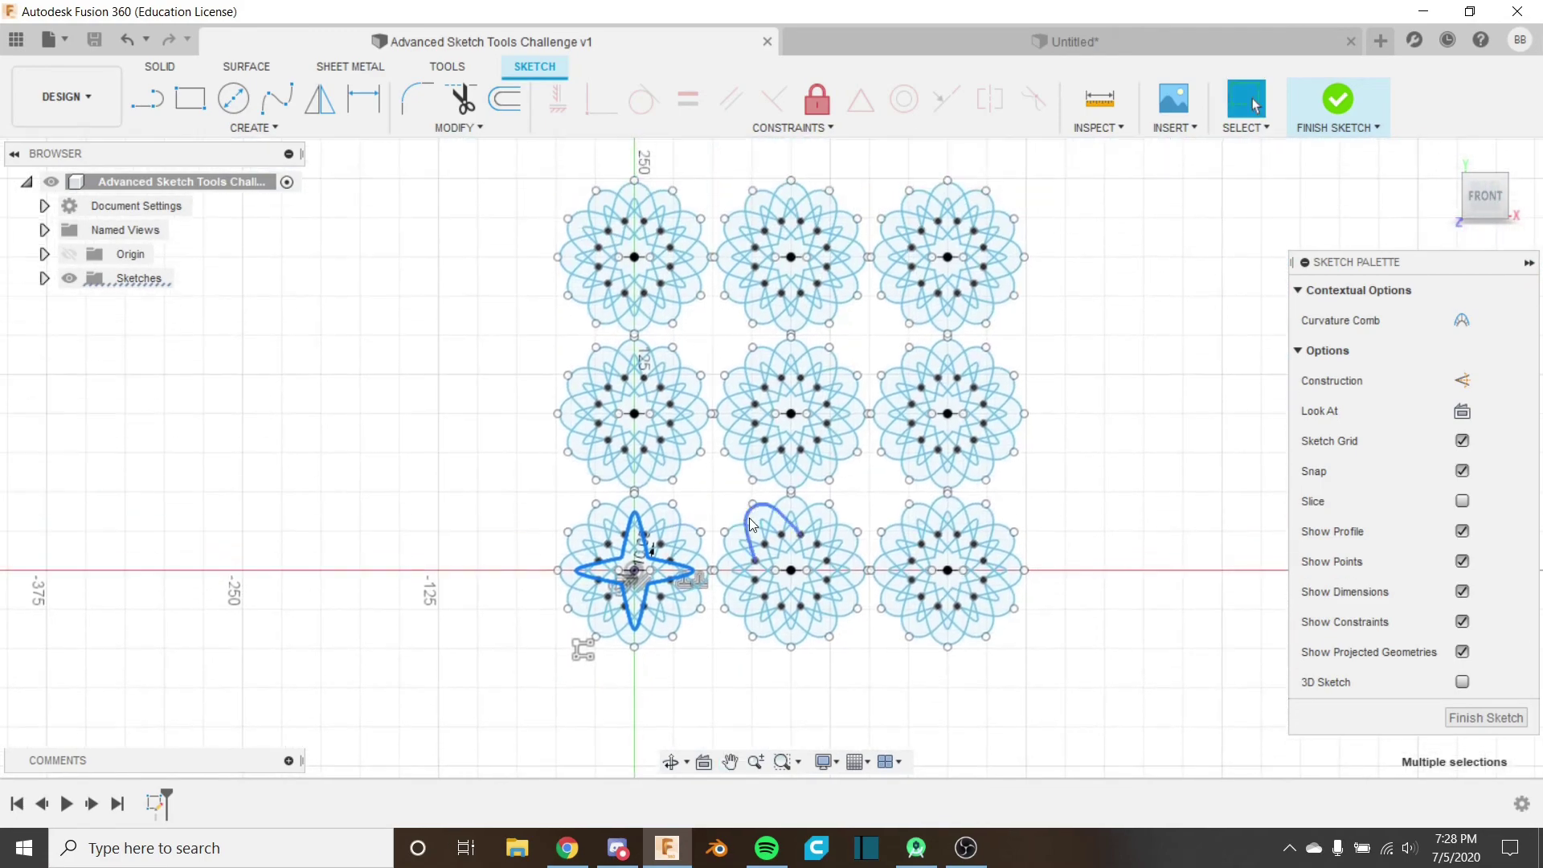
left_click(1099, 518)
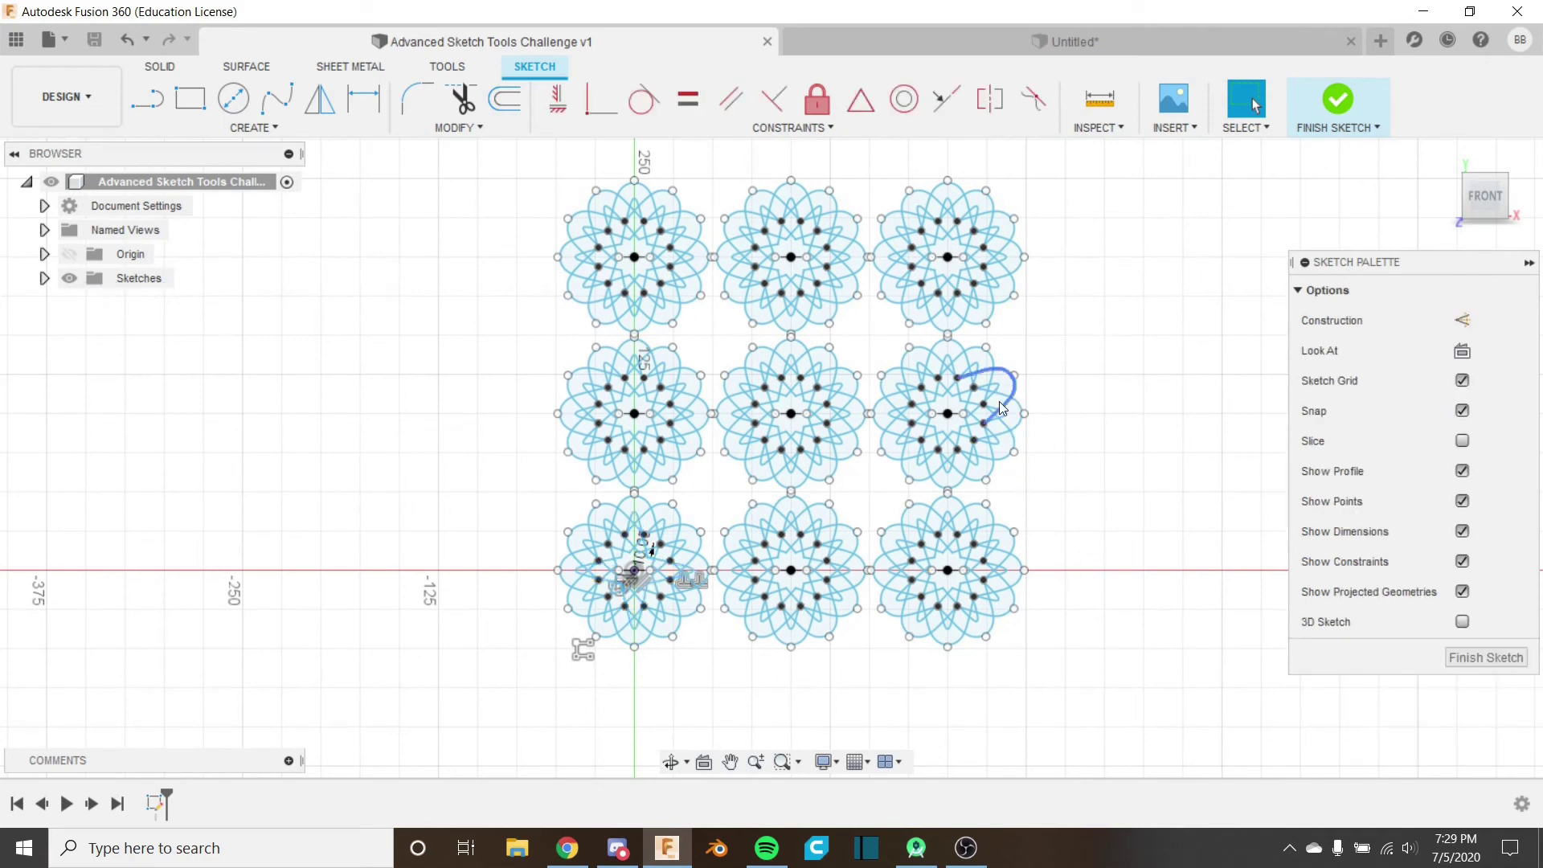
Step: Compare the empty Untitled sketch with the lower-left flower in the Advanced Sketch Tools Challenge v1 document
left_click(1098, 52)
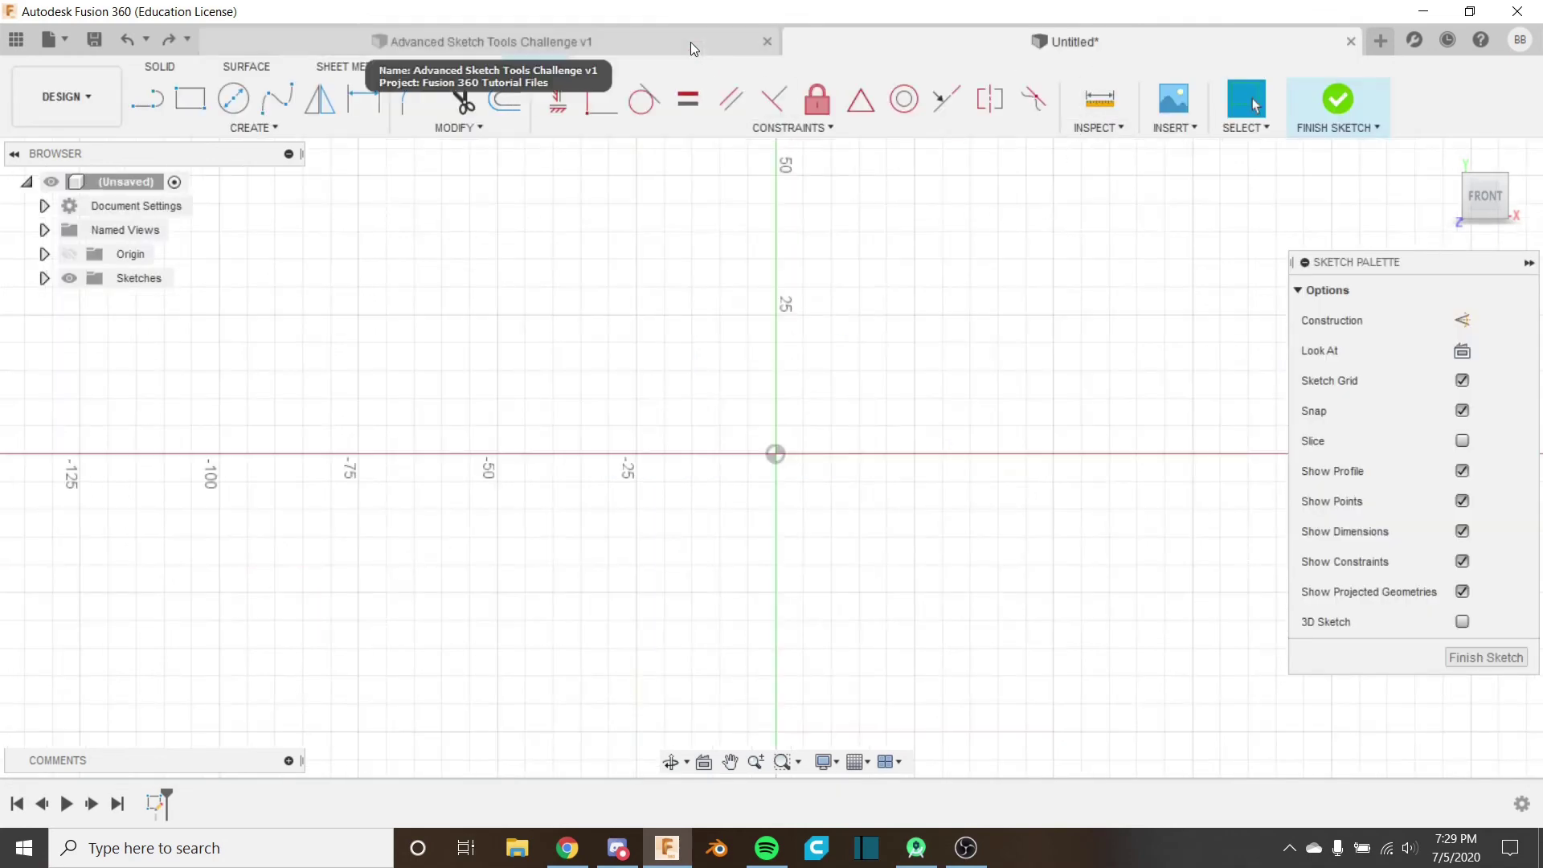
left_click(691, 41)
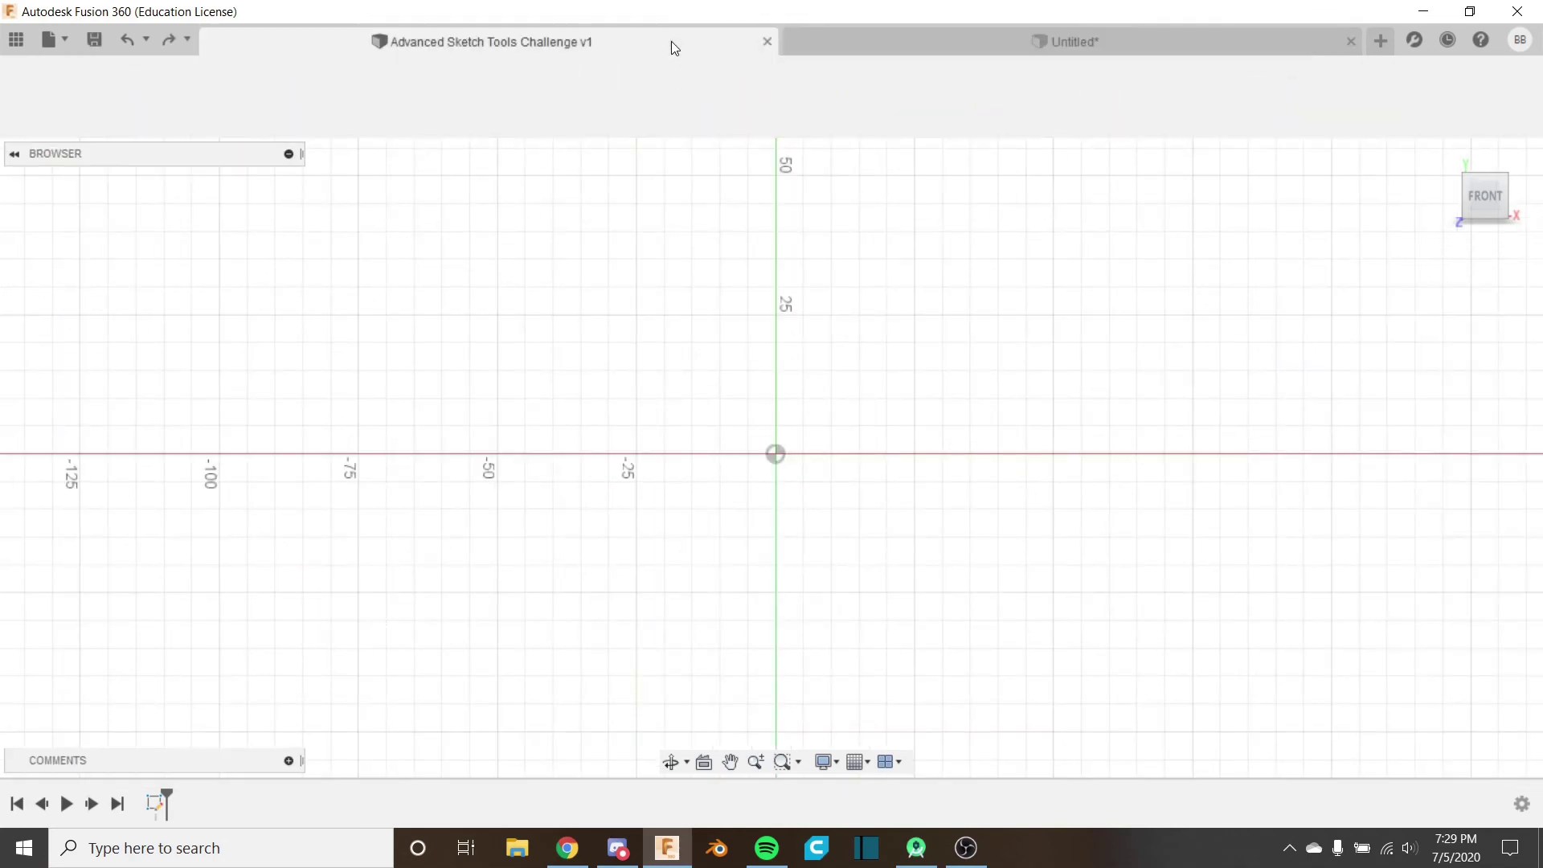
scroll(653, 567, "up", 5)
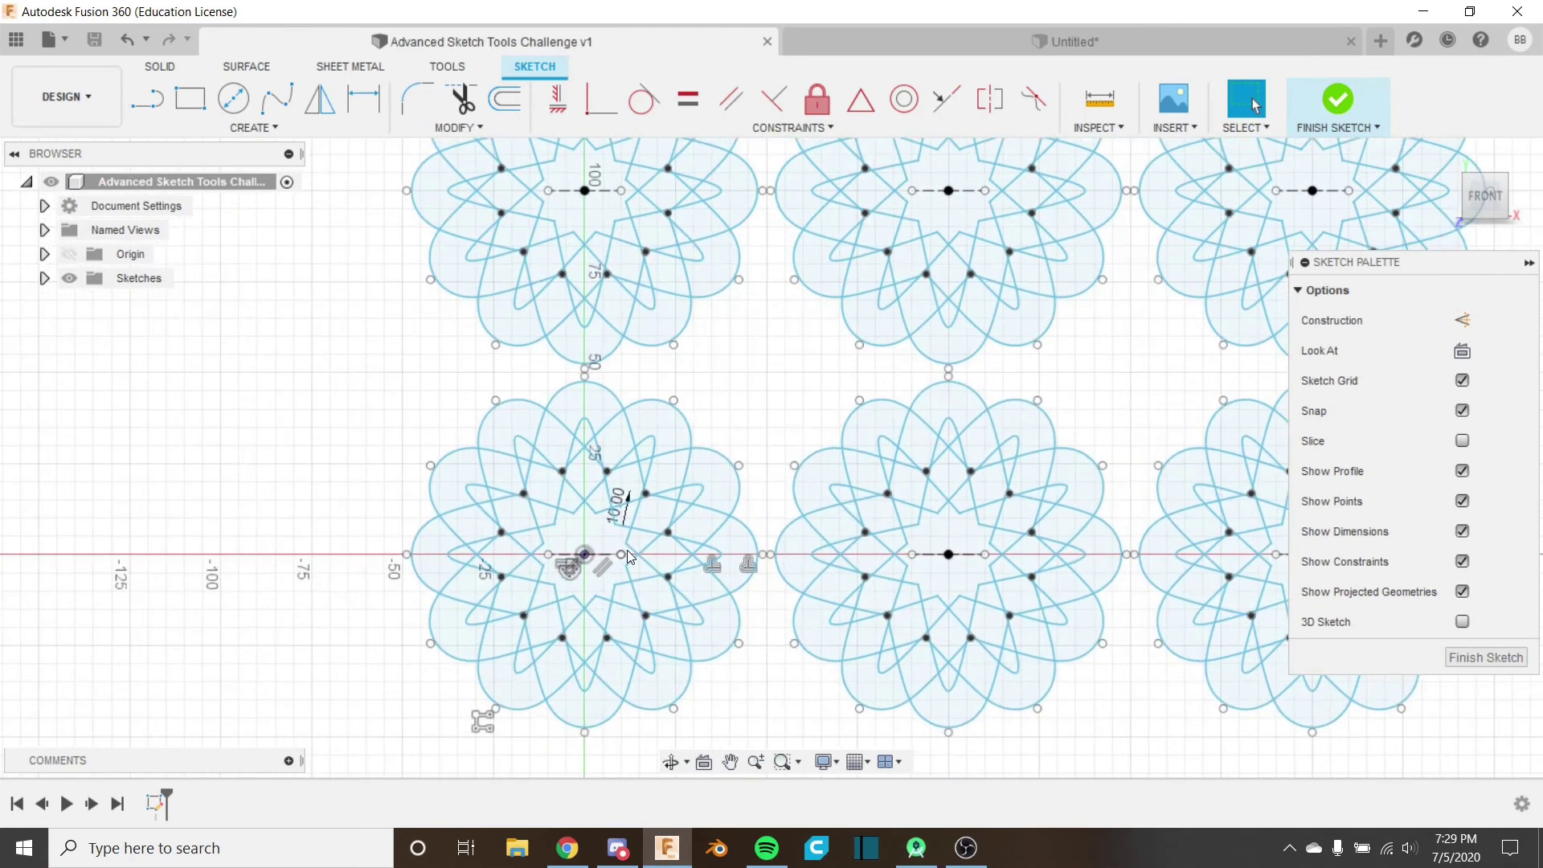
scroll(688, 518, "up", 2)
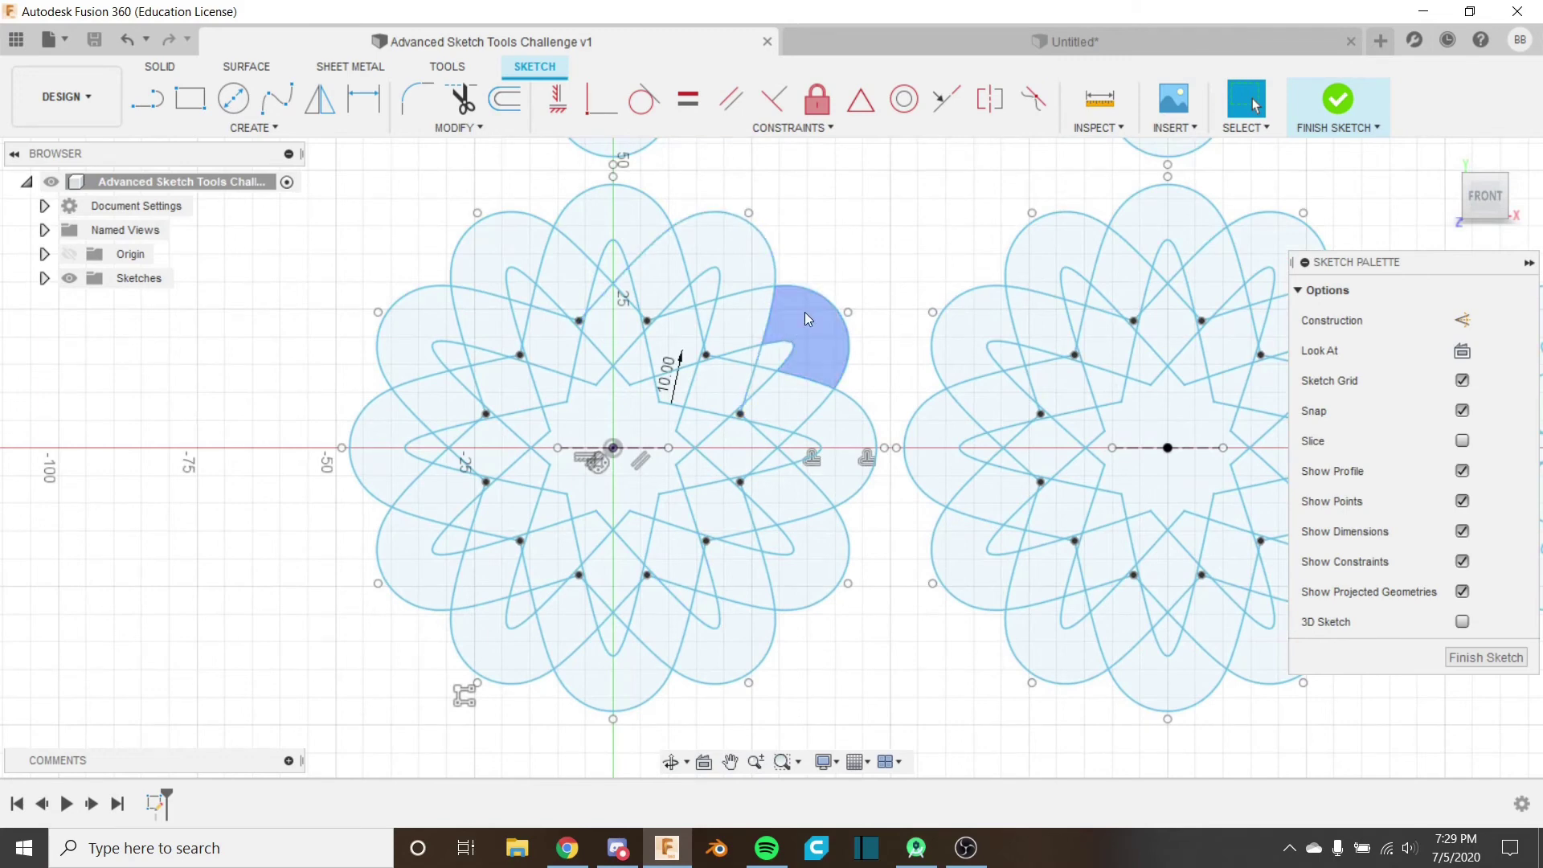
left_click(1143, 37)
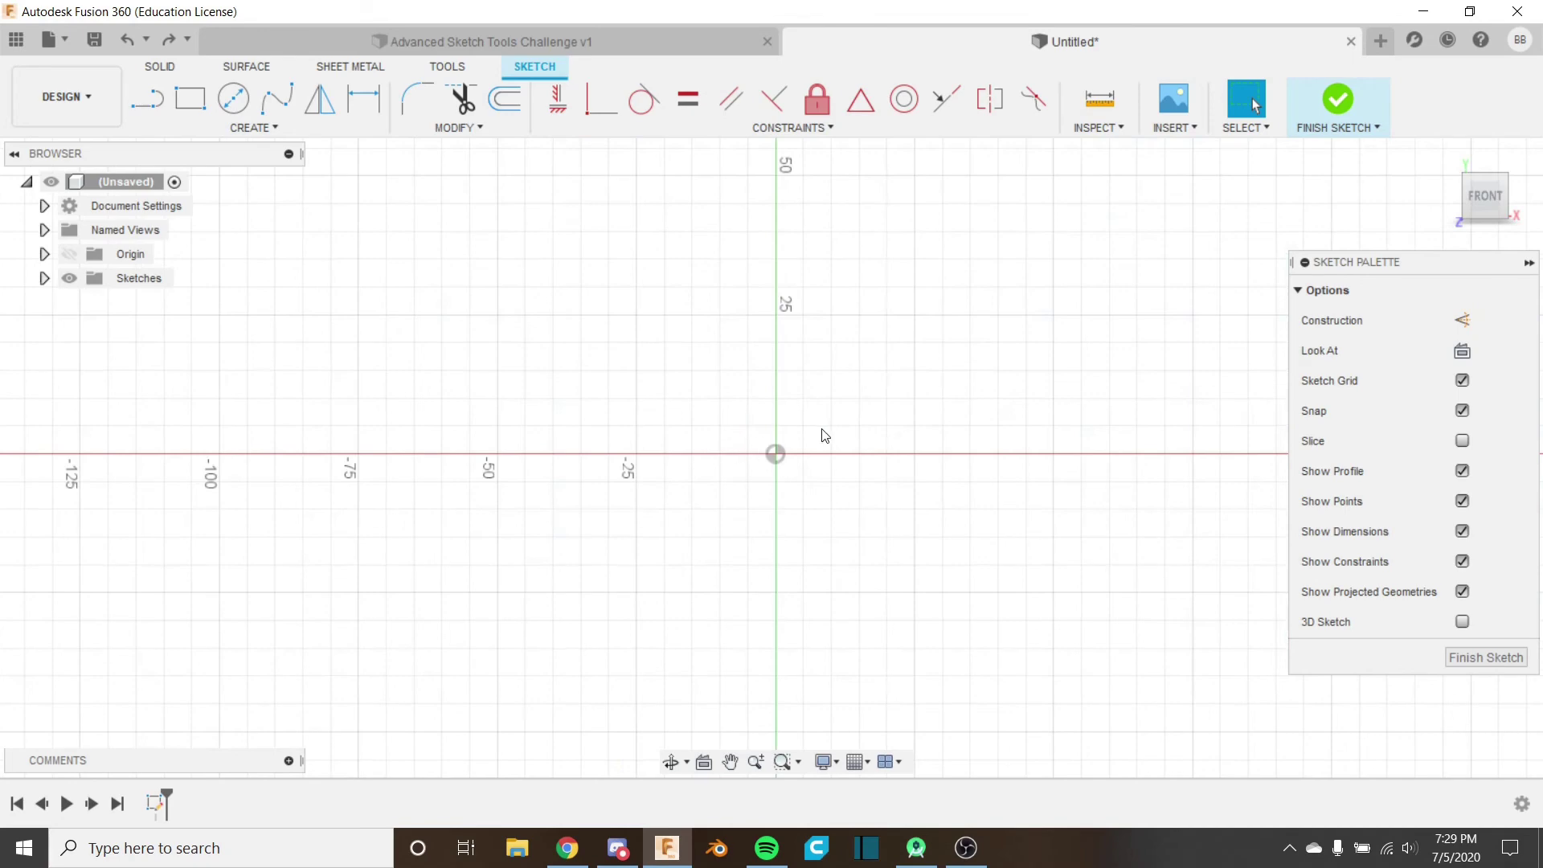
left_click(641, 53)
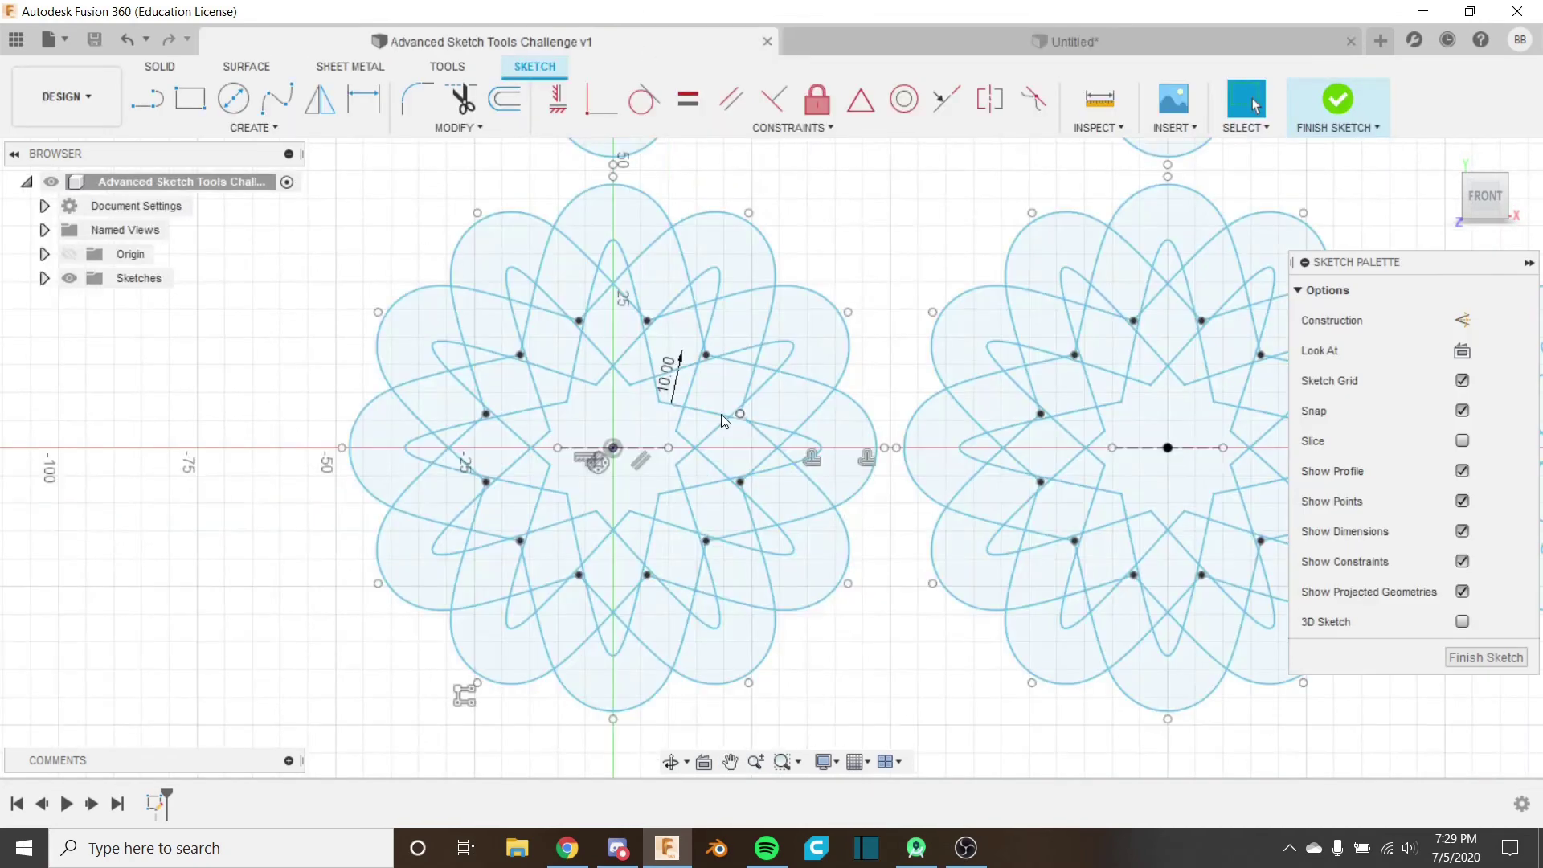
Step: Highlight the four narrow cross petals and two adjacent diagonal petals of the lower-left flower together, and clear the selection
scroll(642, 487, "up", 5)
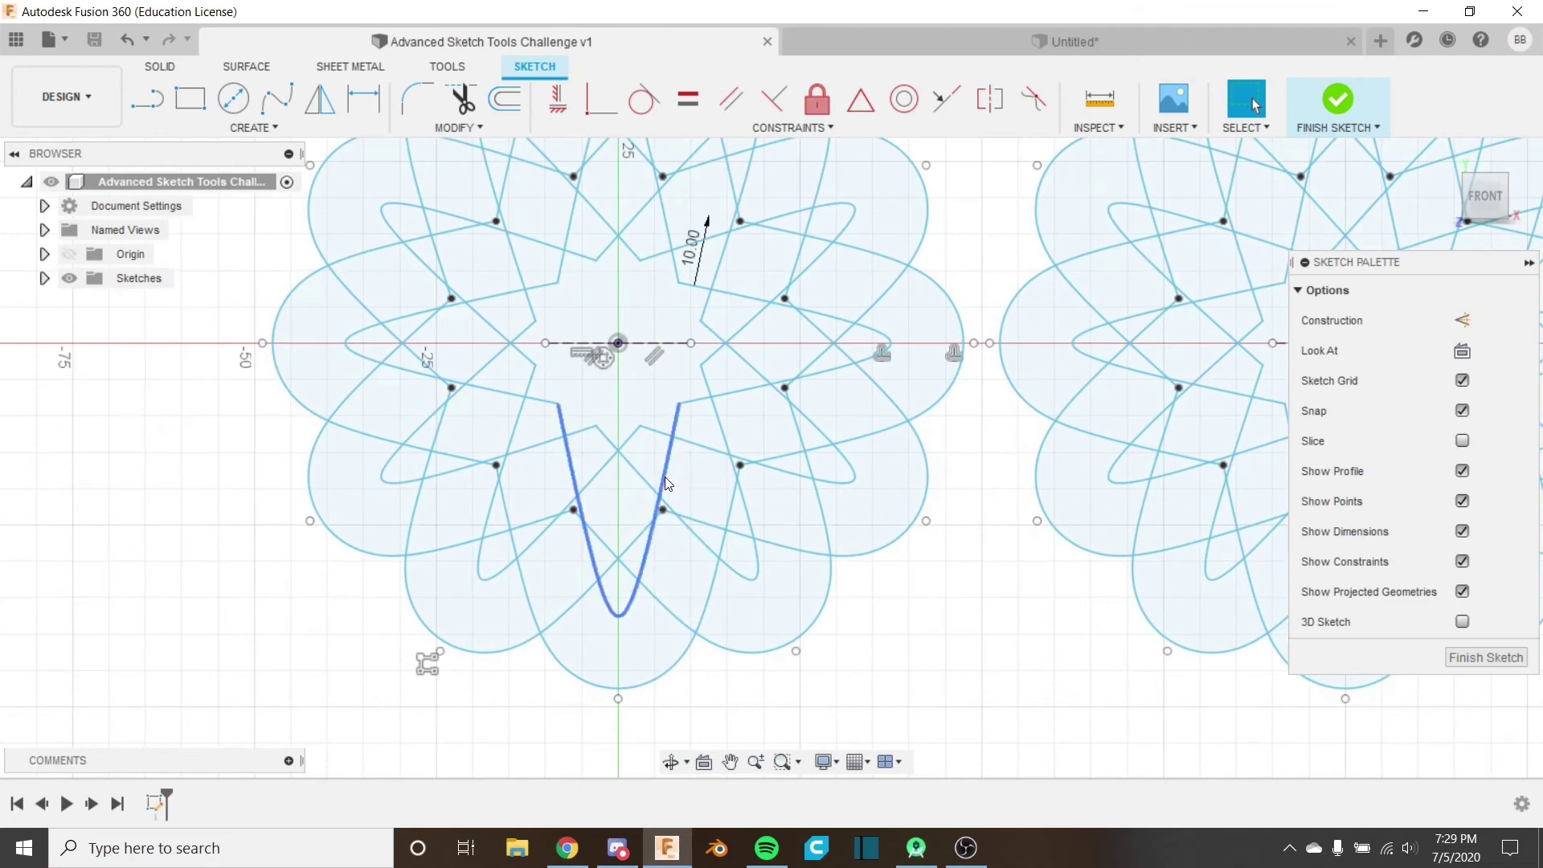
left_click(665, 478)
left_click(691, 402, "ctrl")
left_click(518, 395, "ctrl")
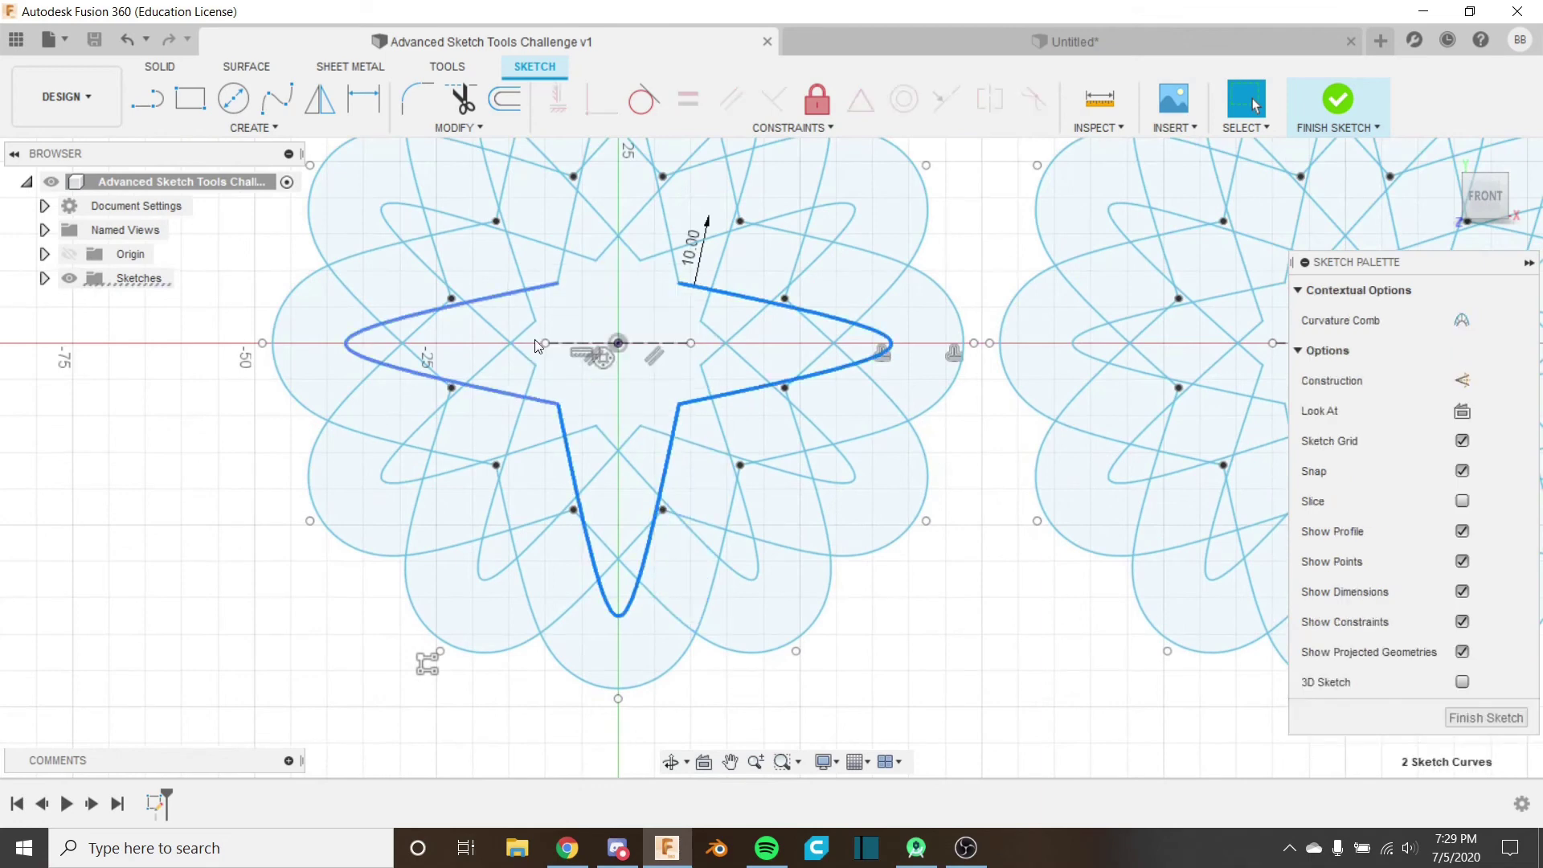
left_click(564, 254, "ctrl")
middle_click_drag(689, 232, 741, 337)
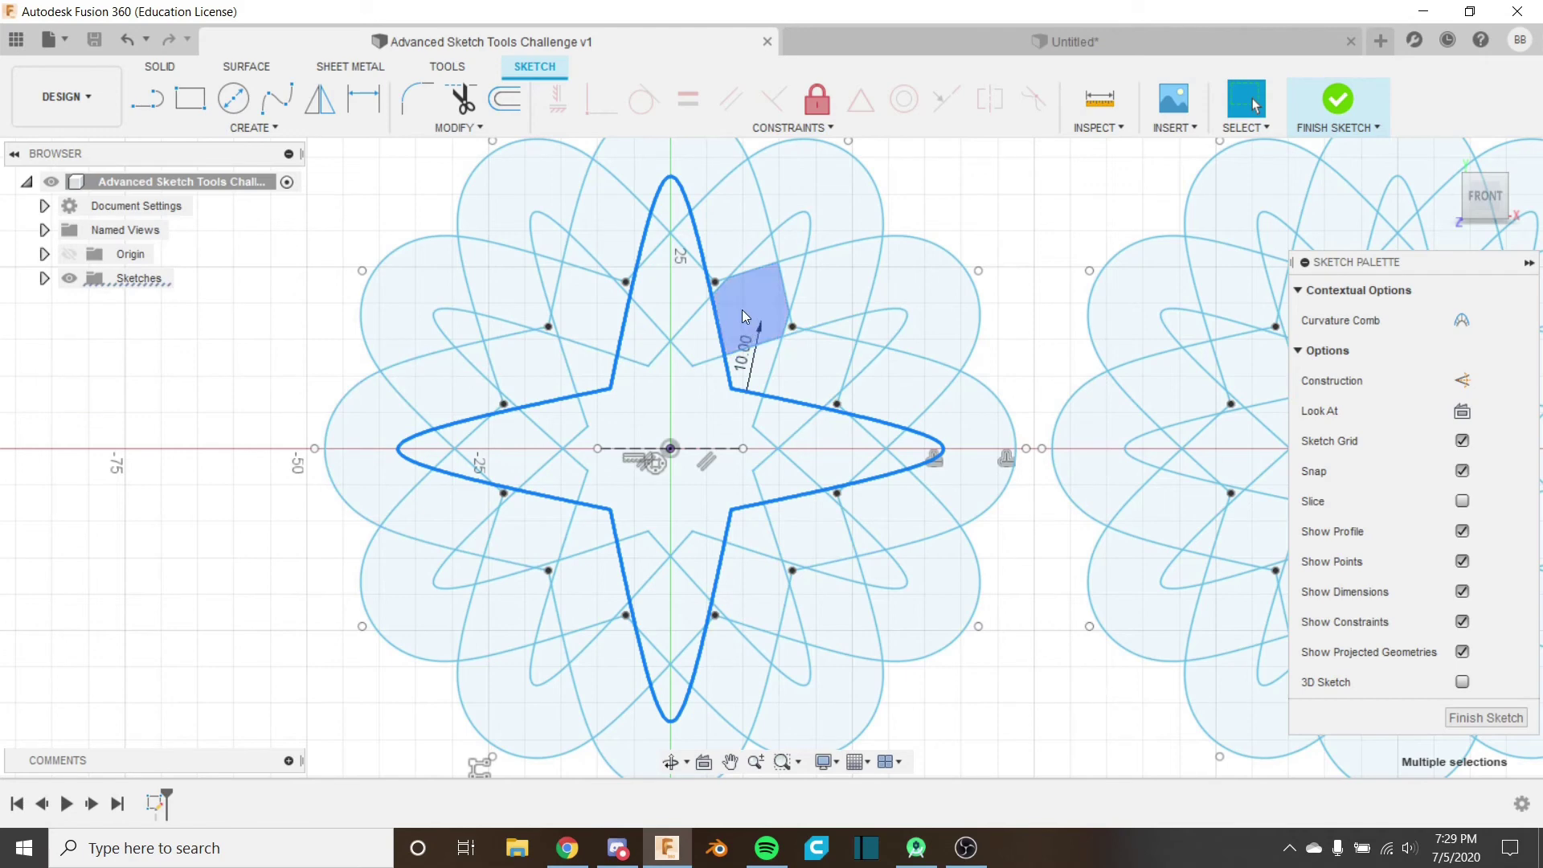
left_click(808, 227, "shift")
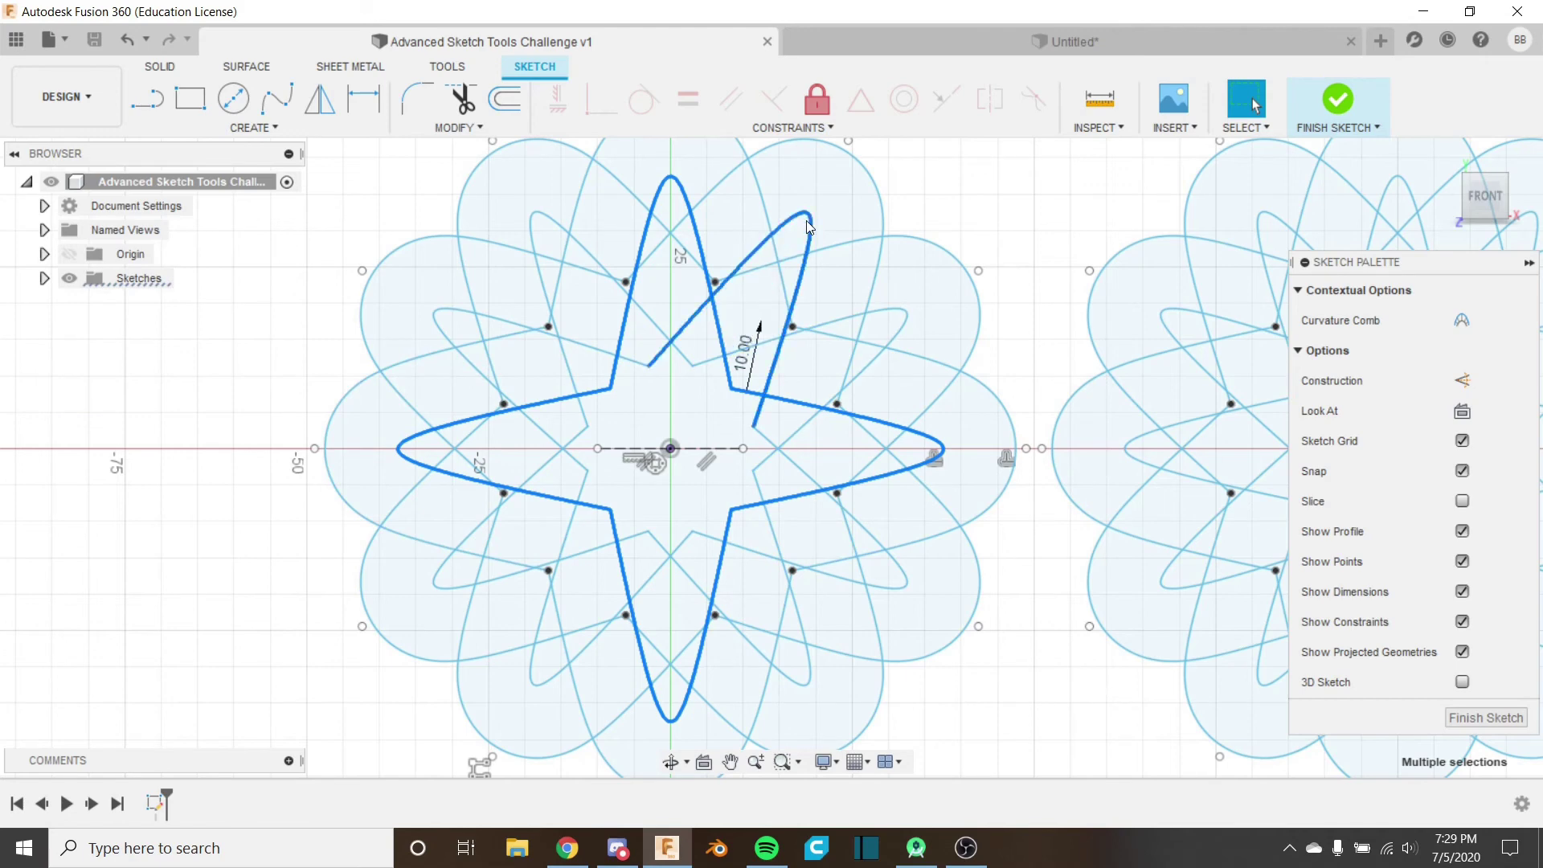
left_click(852, 315, "shift")
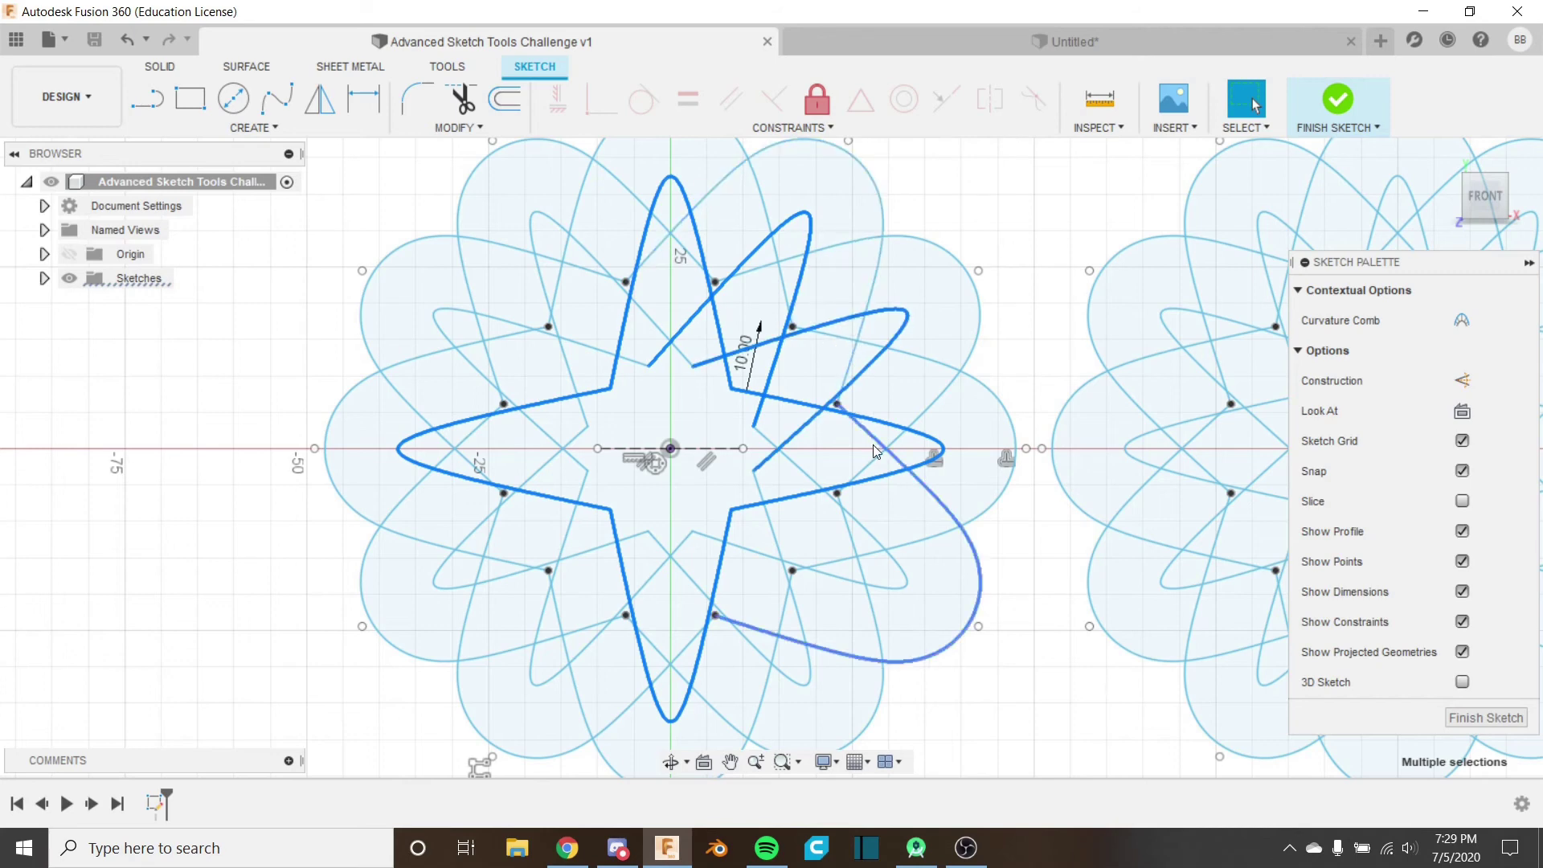
left_click(1011, 560)
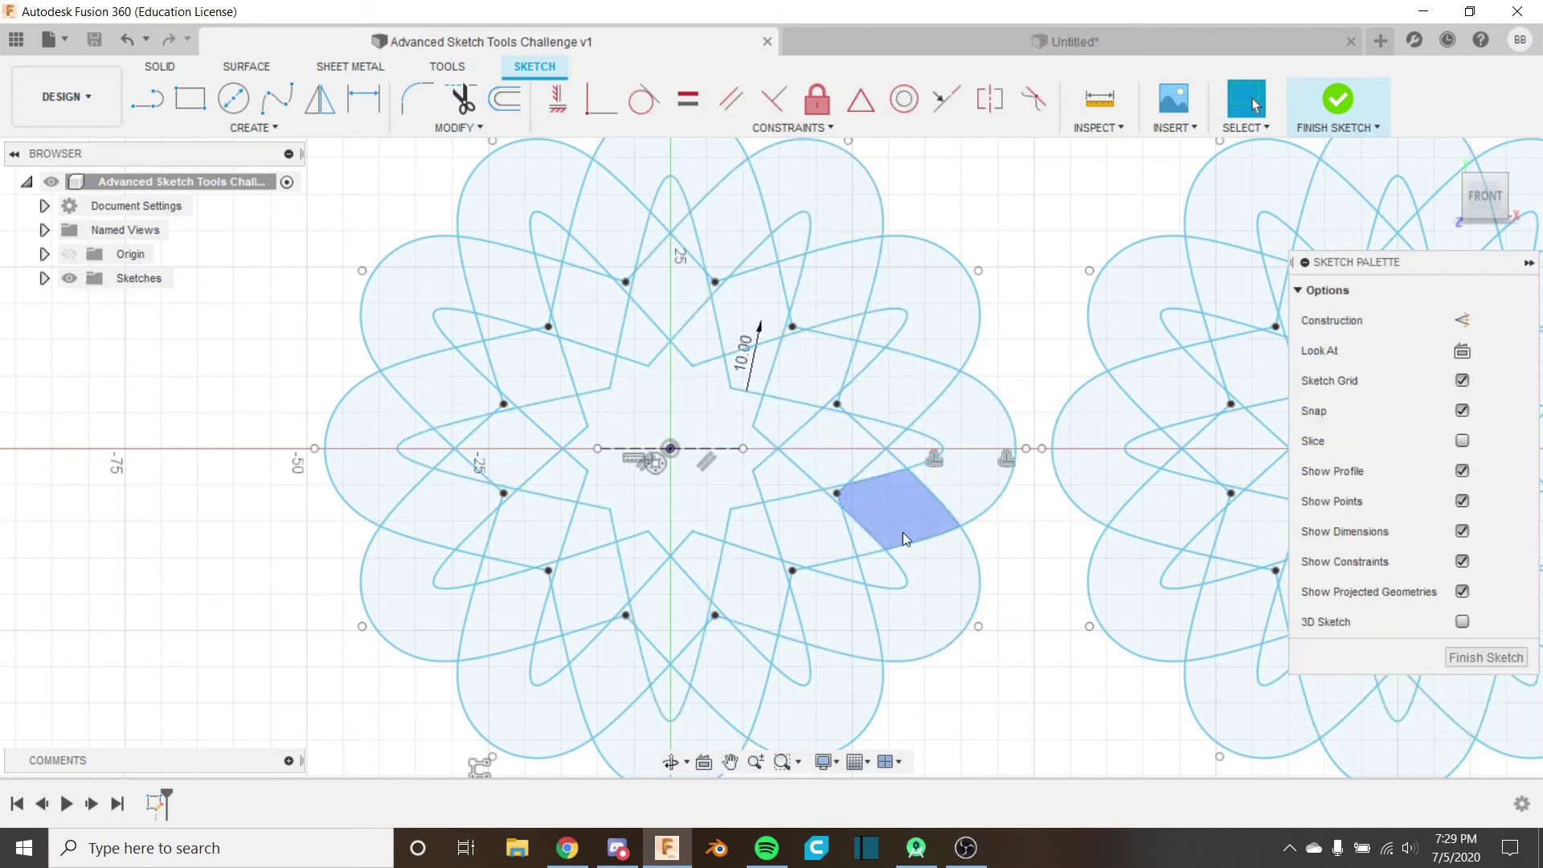
Step: Inspect the lower-right rounded outer petal curve of the flower, restore the front view, and clear the selection
left_click(968, 625)
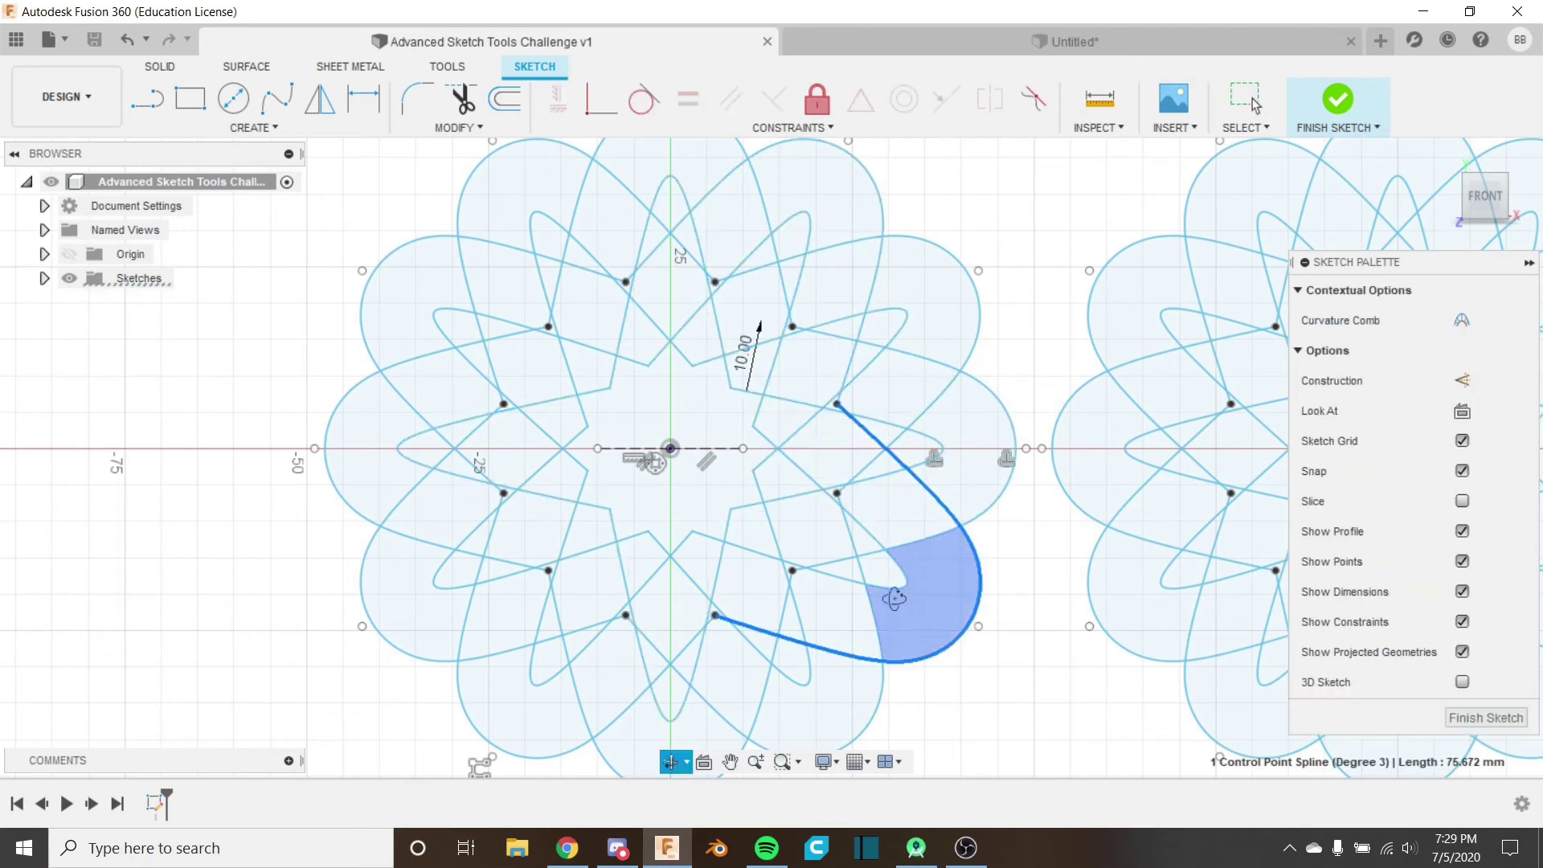
mouse_move(895, 598)
middle_mouse_down("shift")
mouse_move(899, 553)
mouse_move(902, 601)
middle_mouse_up("shift")
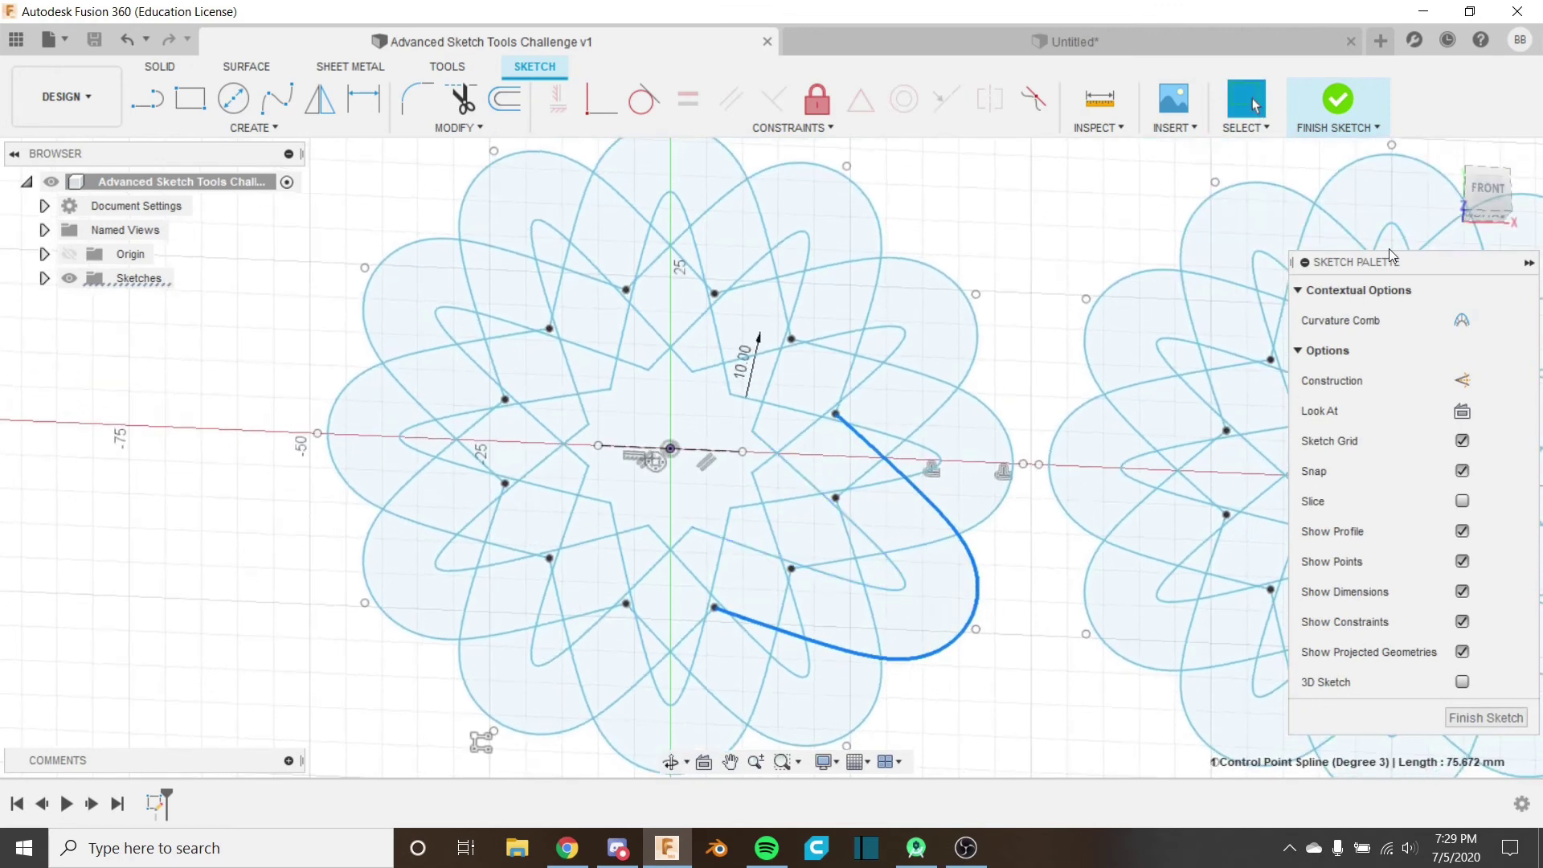
left_click(1488, 189)
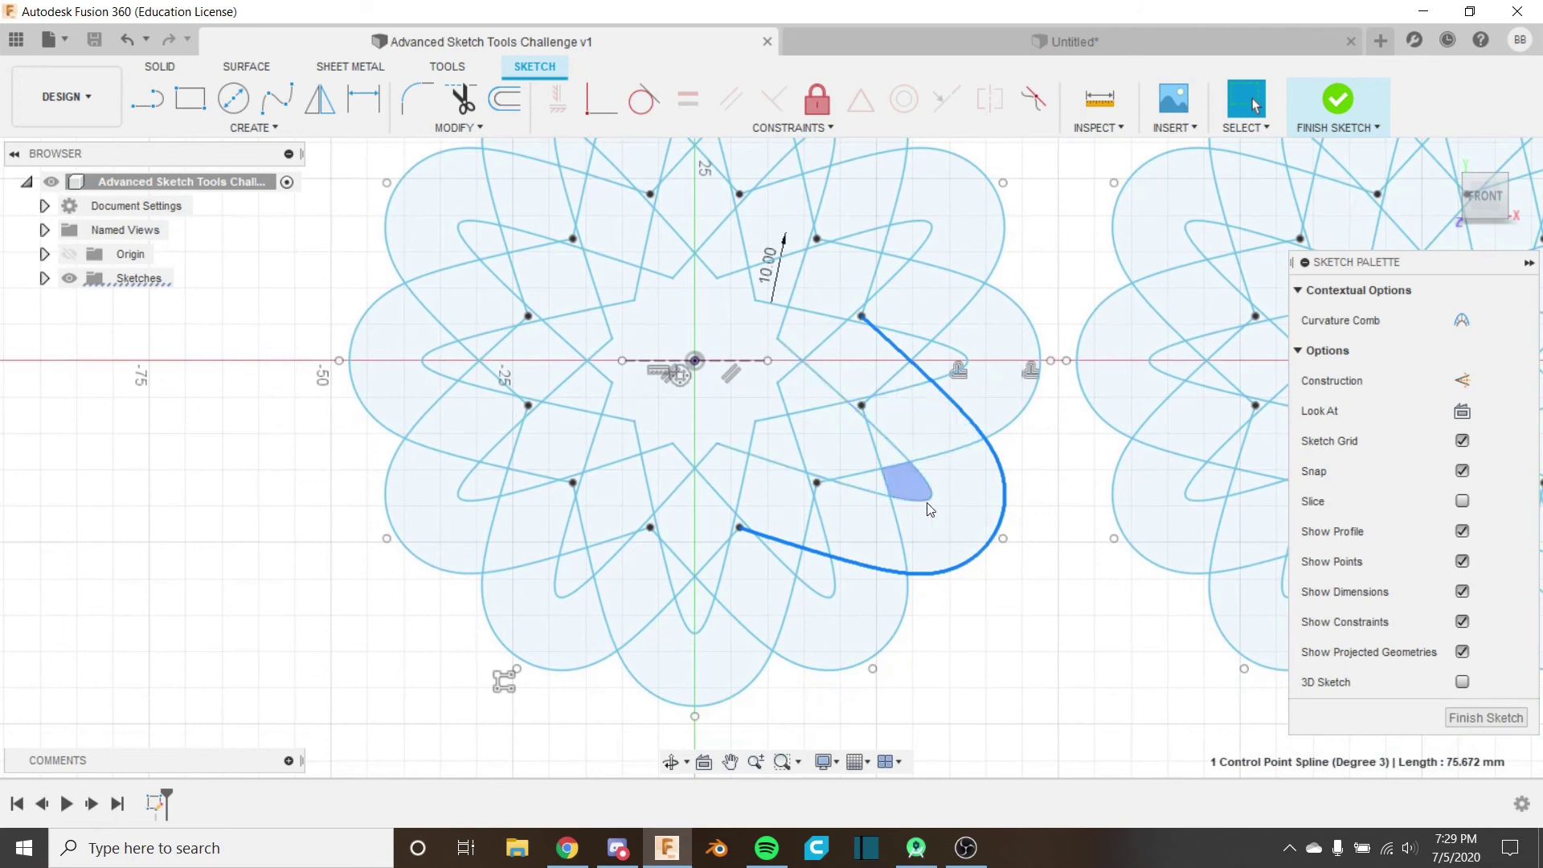
left_click(1026, 598)
middle_click_drag(934, 369, 894, 468)
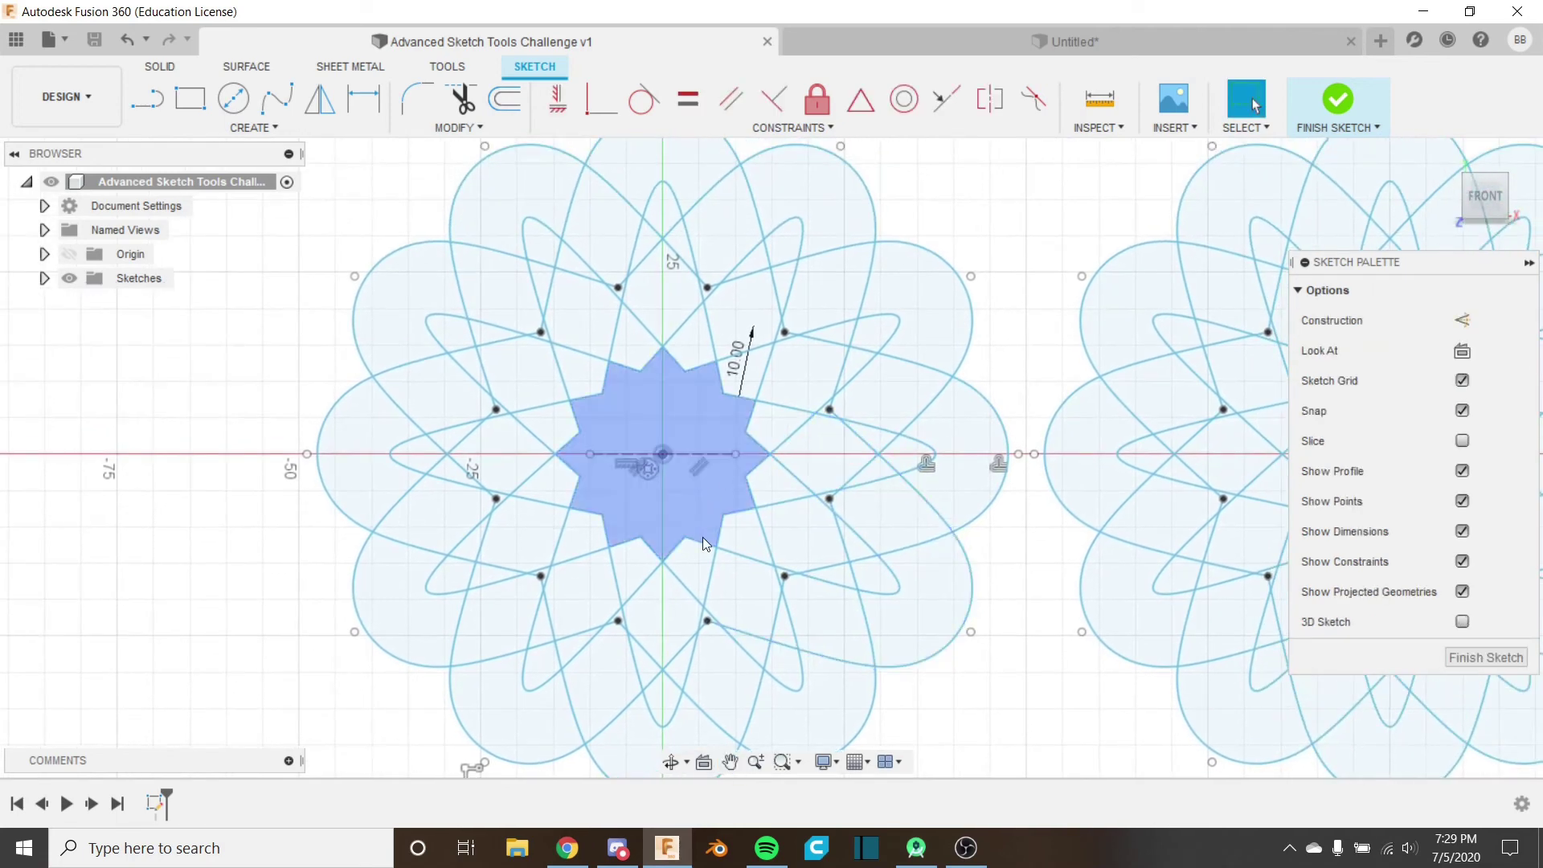
scroll(710, 386, "down", 3)
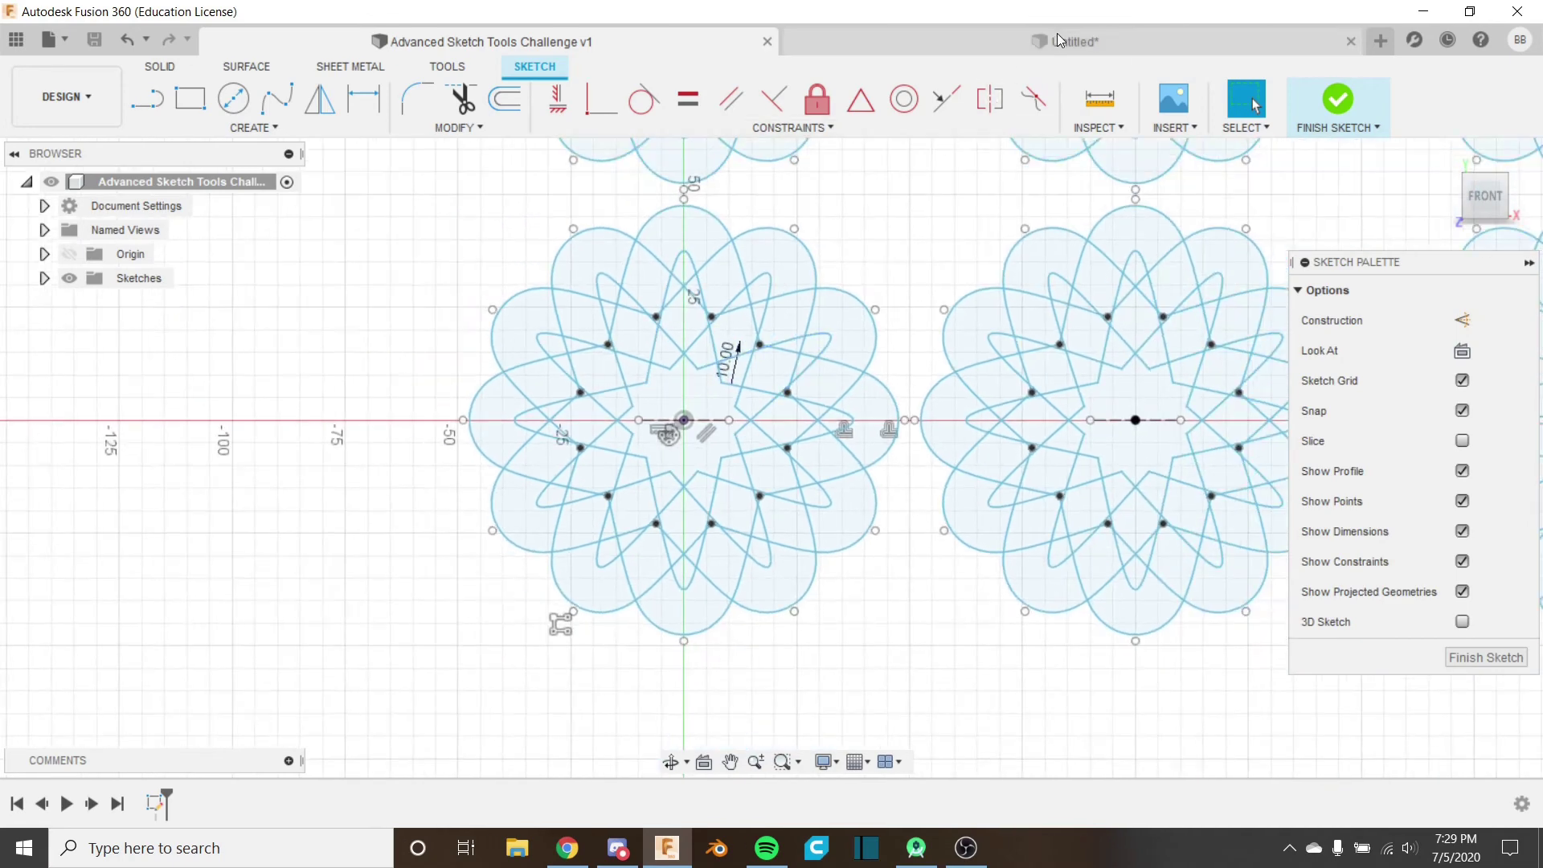
Step: Switch to the Untitled document and draw a 10 mm horizontal construction line from the origin in the positive X direction
left_click(1058, 35)
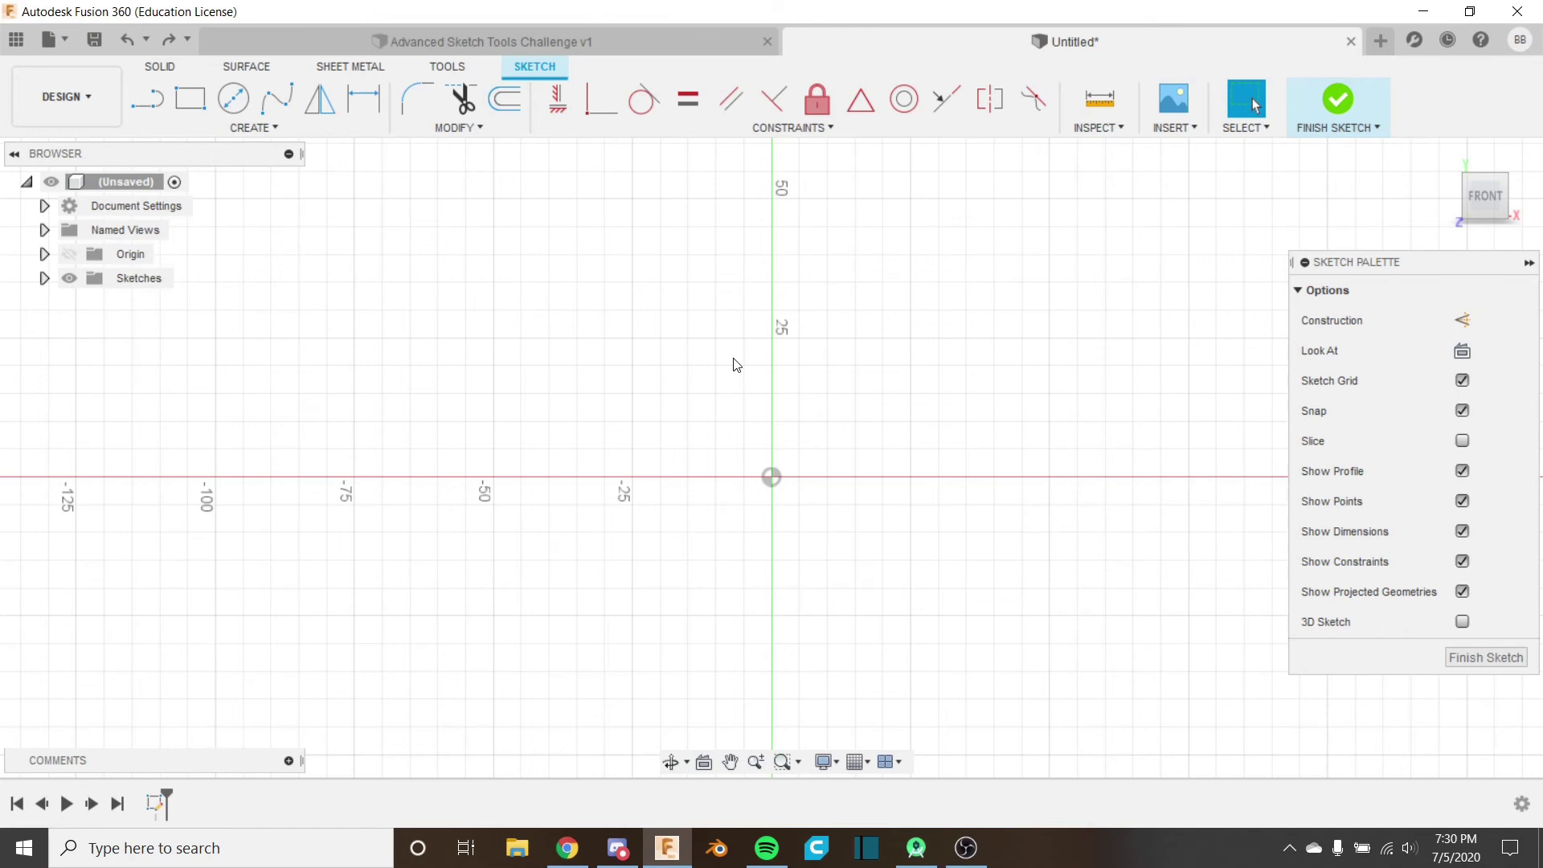
left_click(1465, 321)
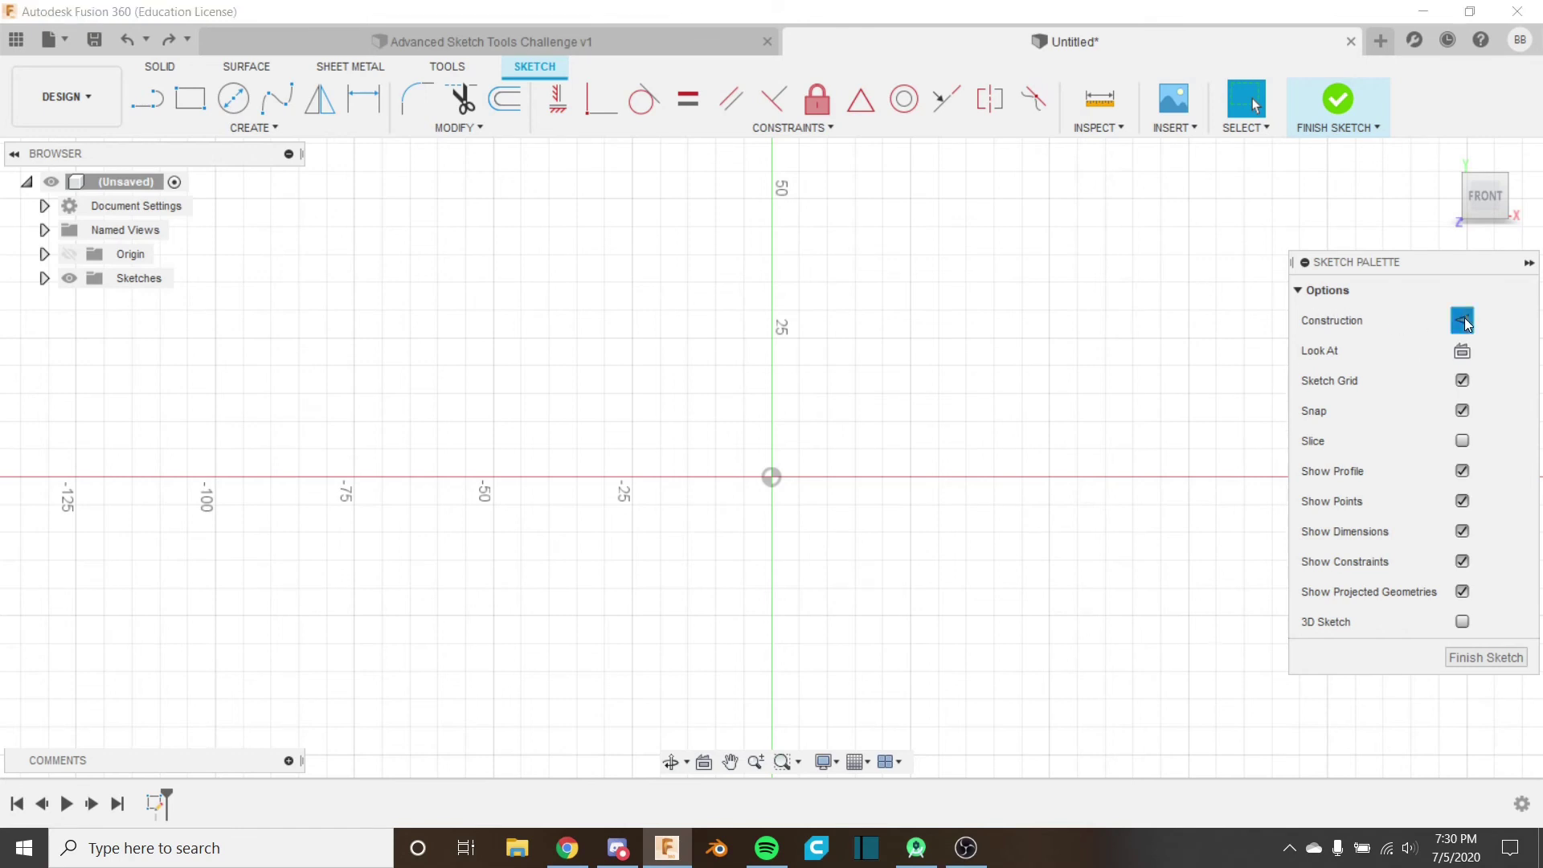
key("l")
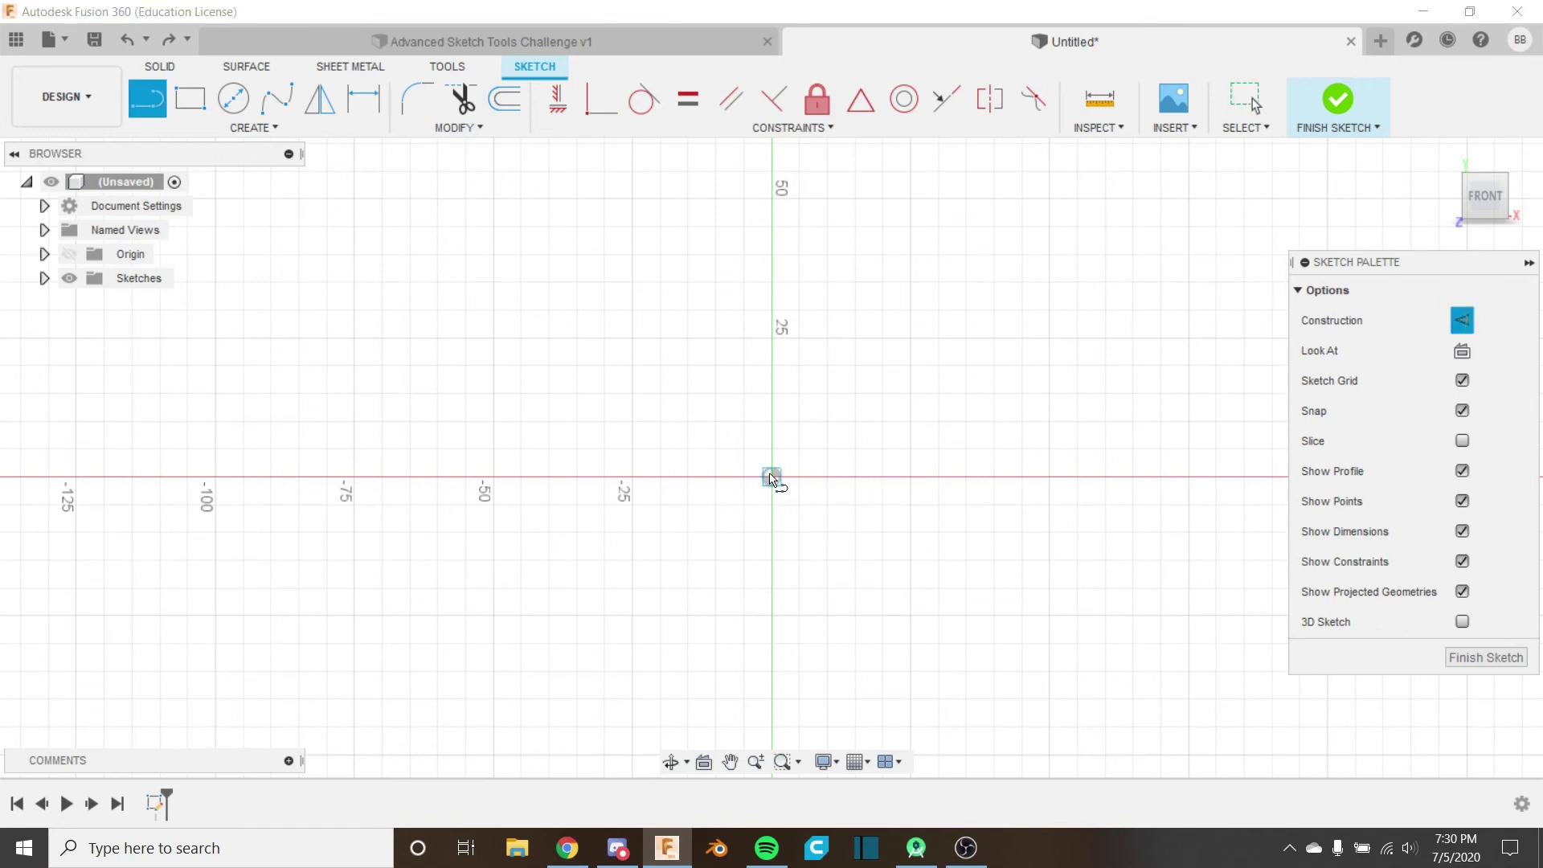
left_click(770, 478)
type("10")
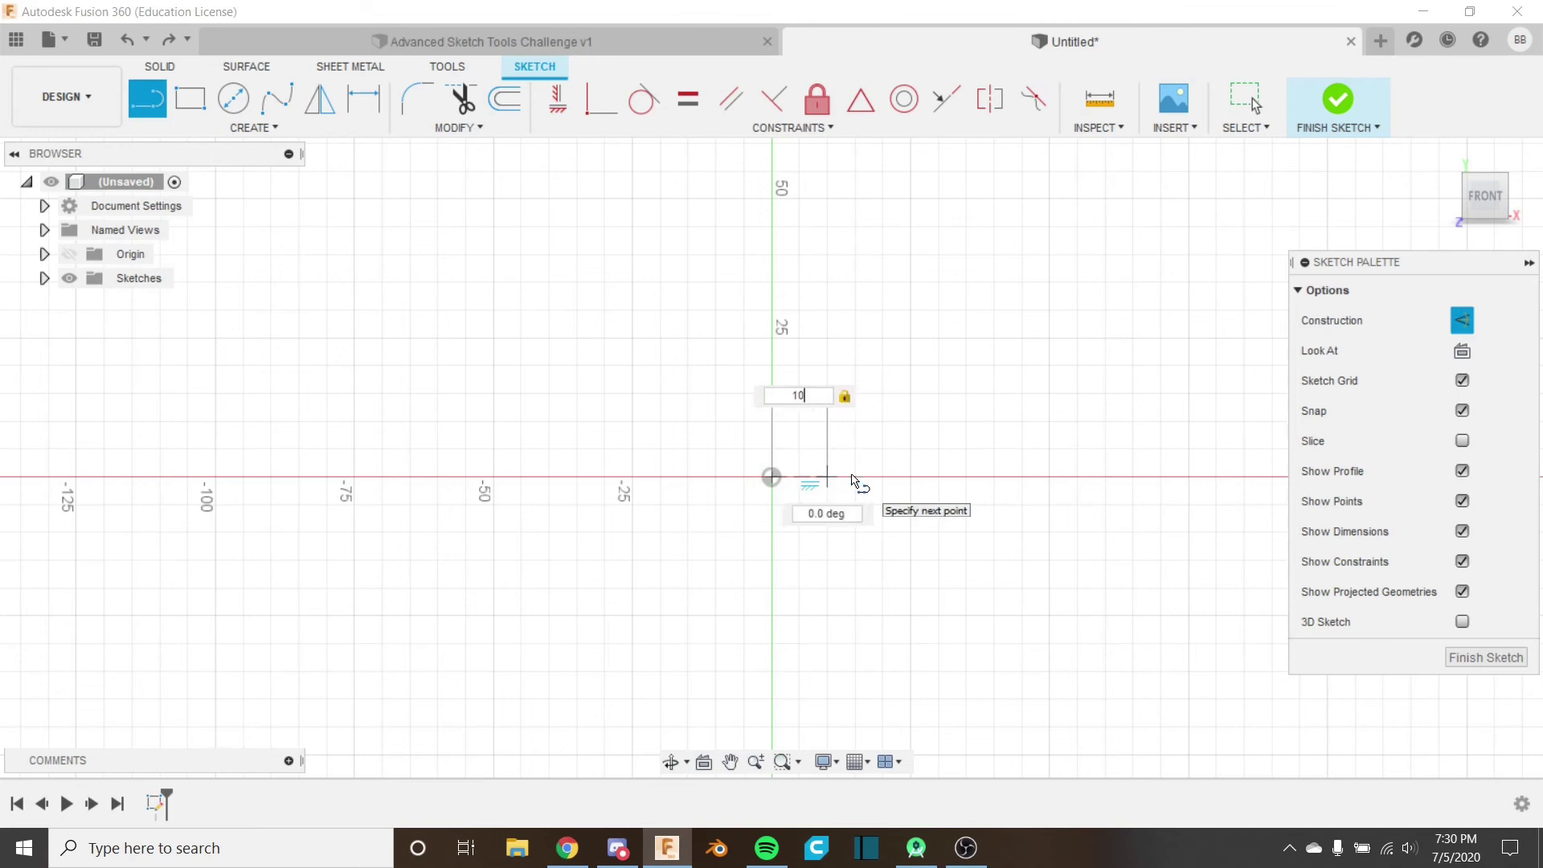
key("Return")
key("Escape")
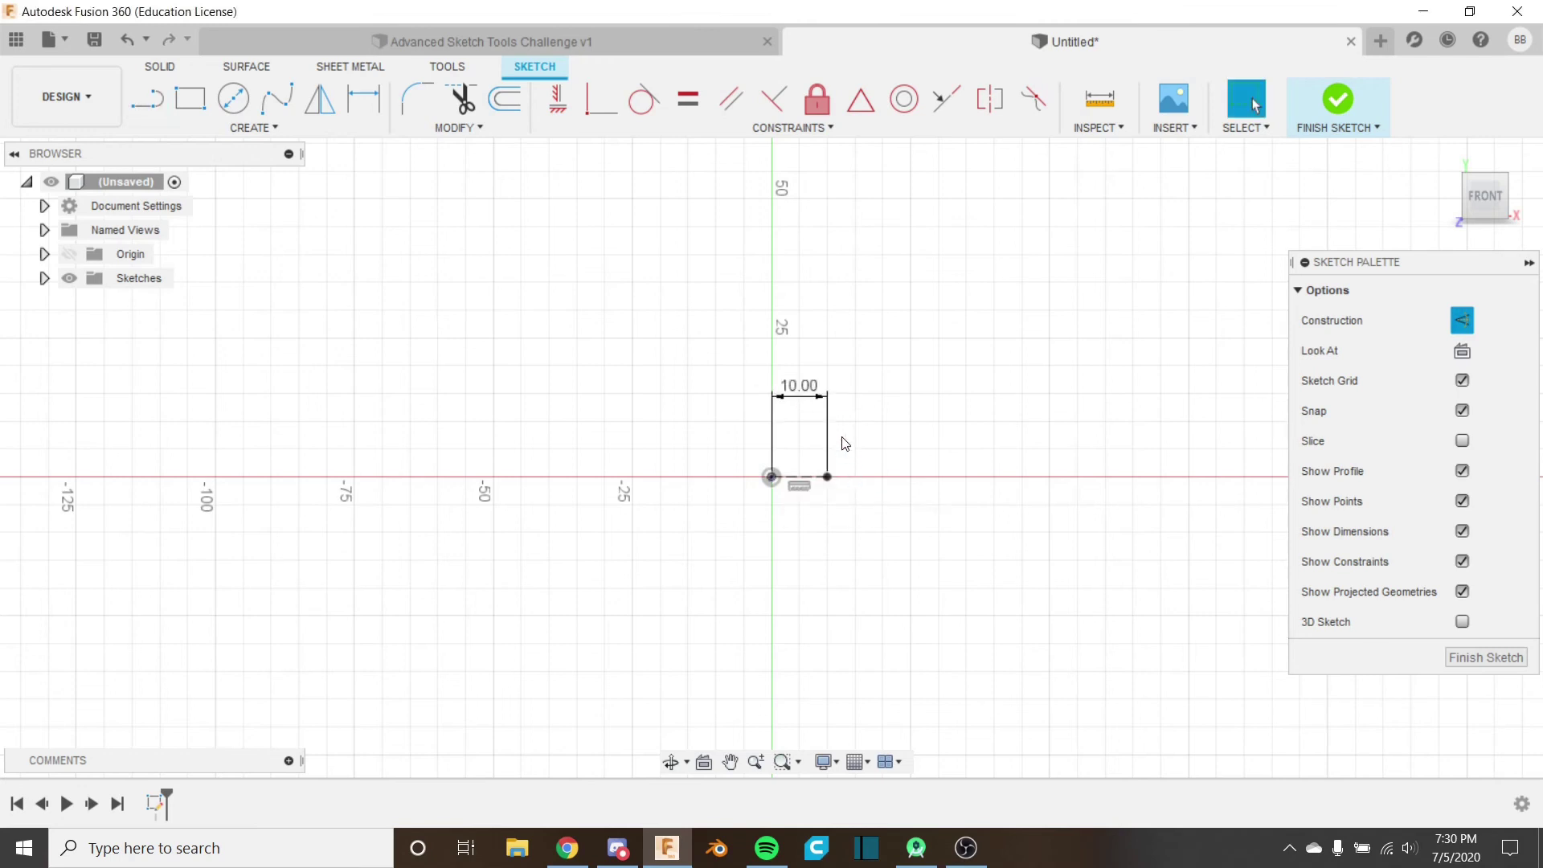
Step: Draw a second horizontal construction line from the origin in the negative X direction, 10 mm long at 180 degrees
key("l")
left_click(770, 477)
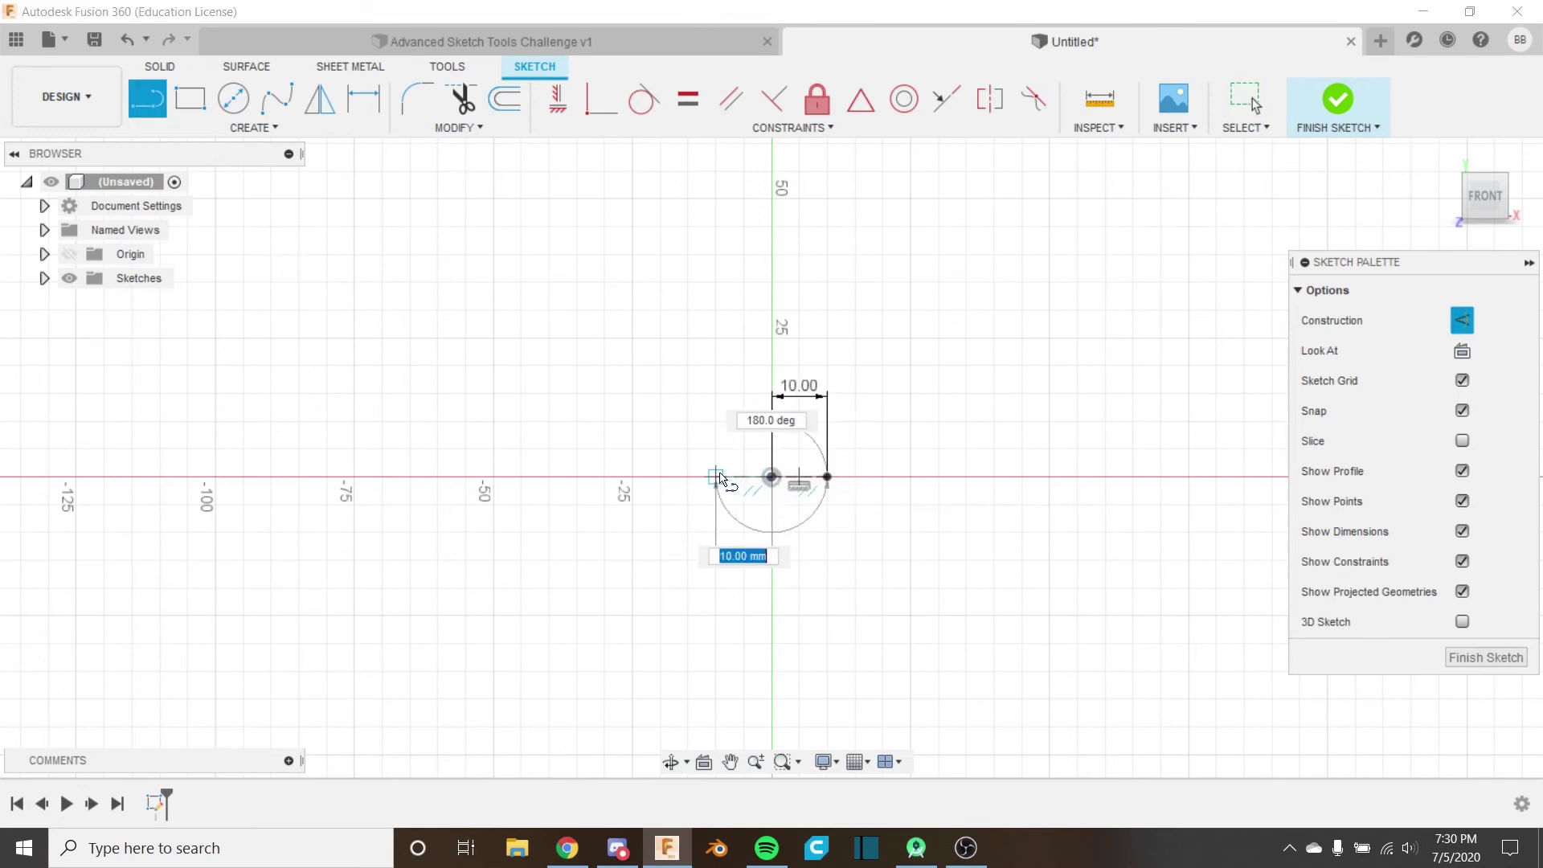
key("Tab")
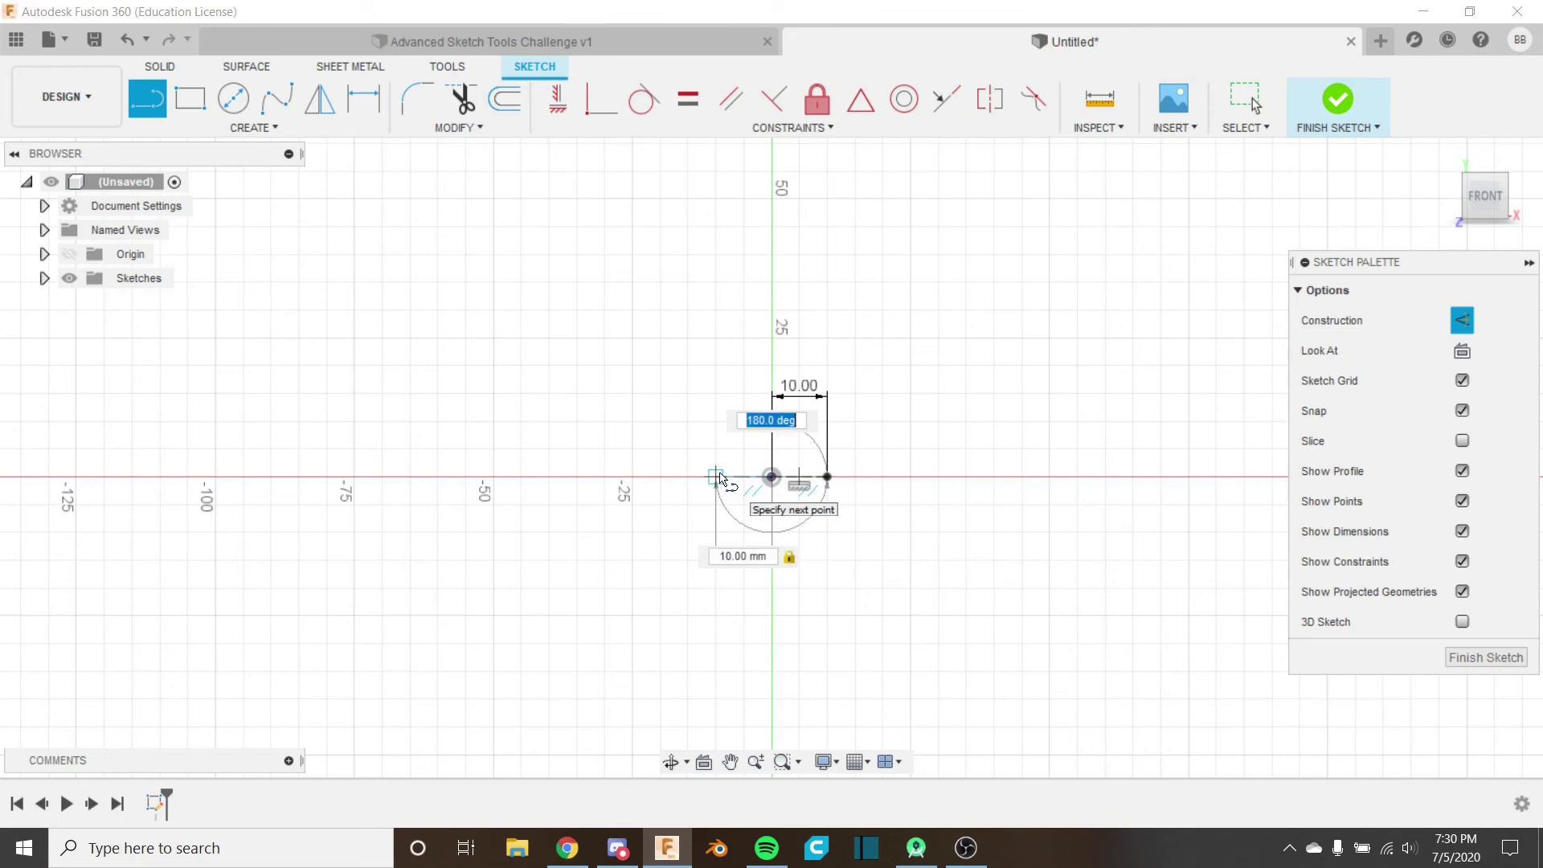
key("Tab")
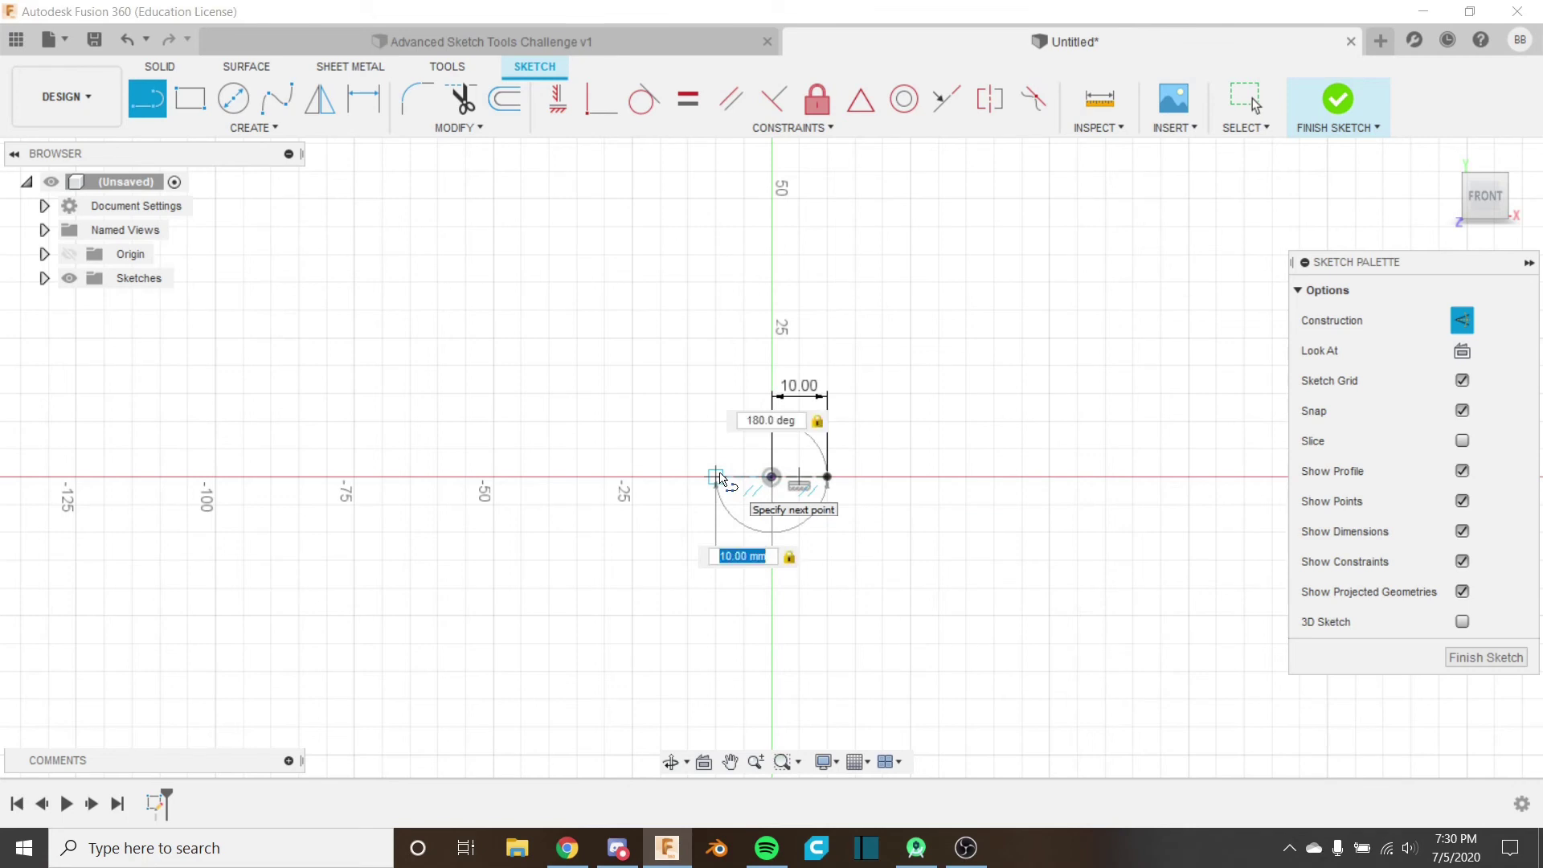
key("Return")
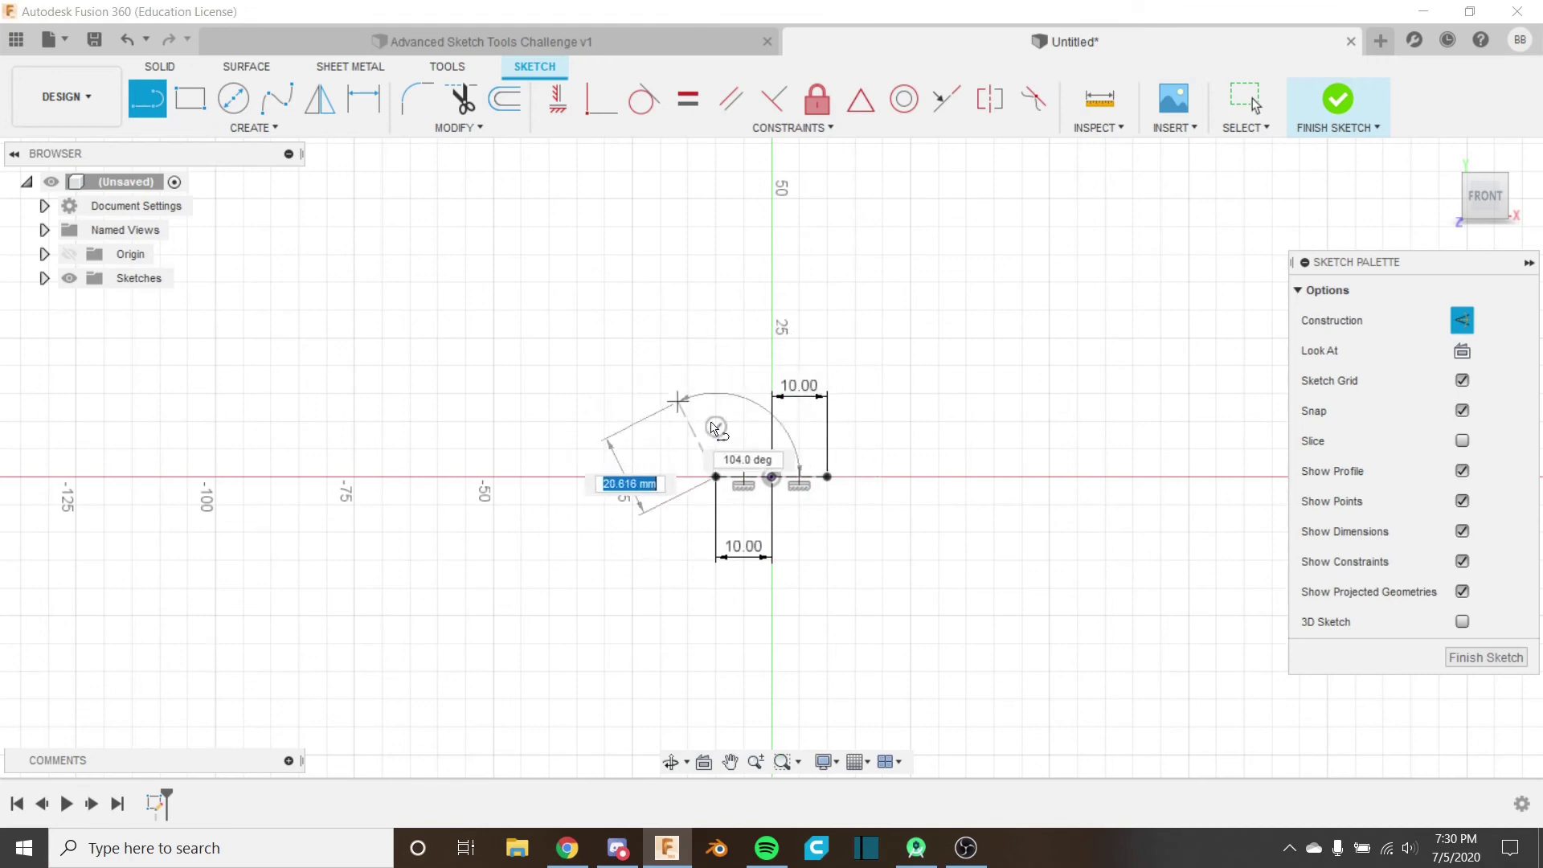
key("Escape")
Step: Draw a vertical construction line 10 mm long straight down from the origin
scroll(738, 496, "up", 4)
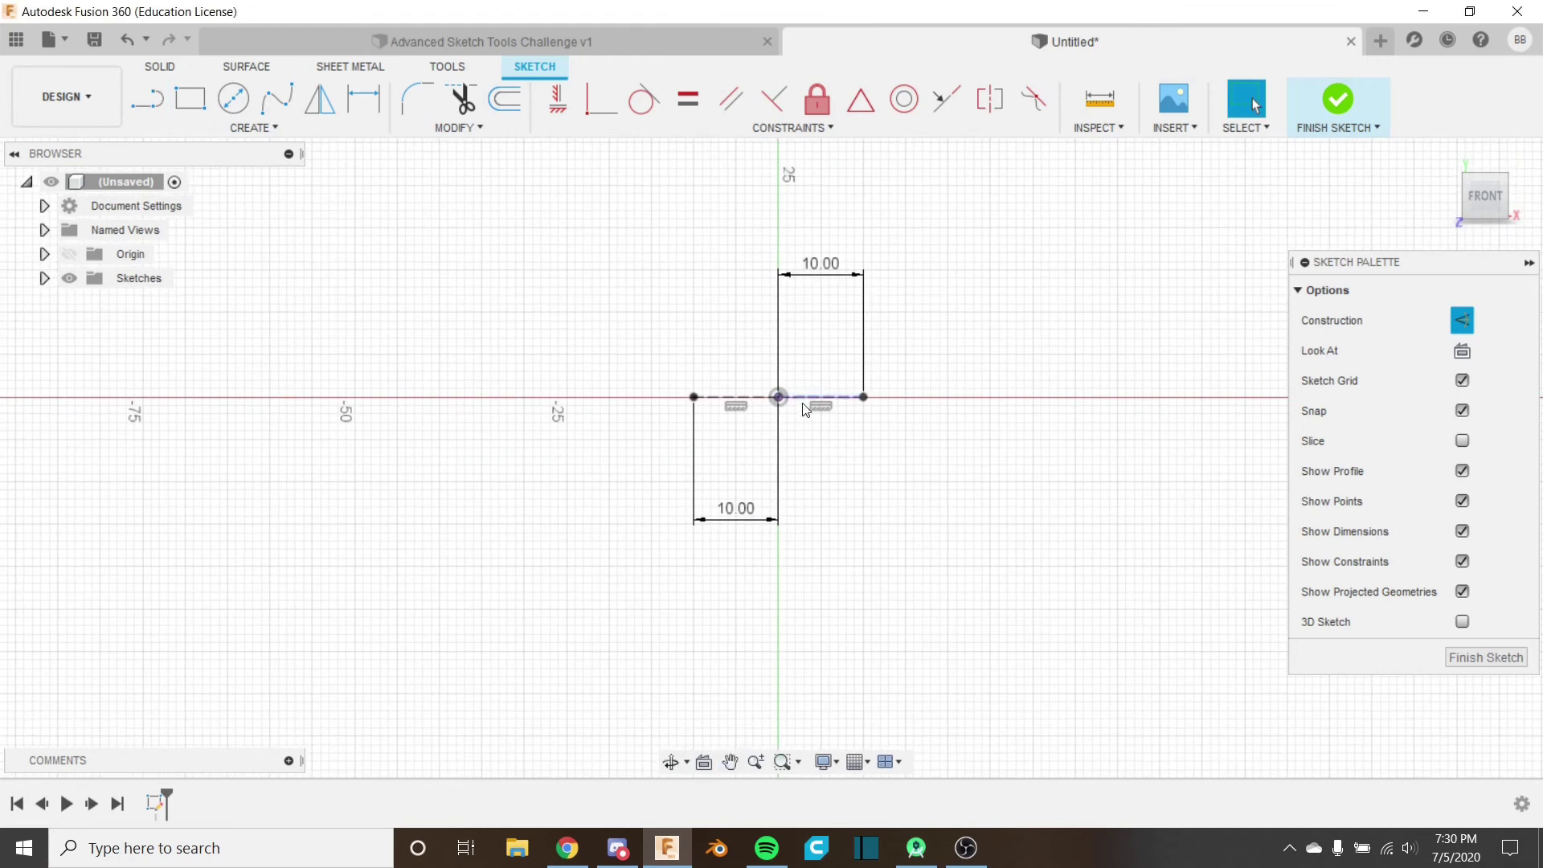
key("l")
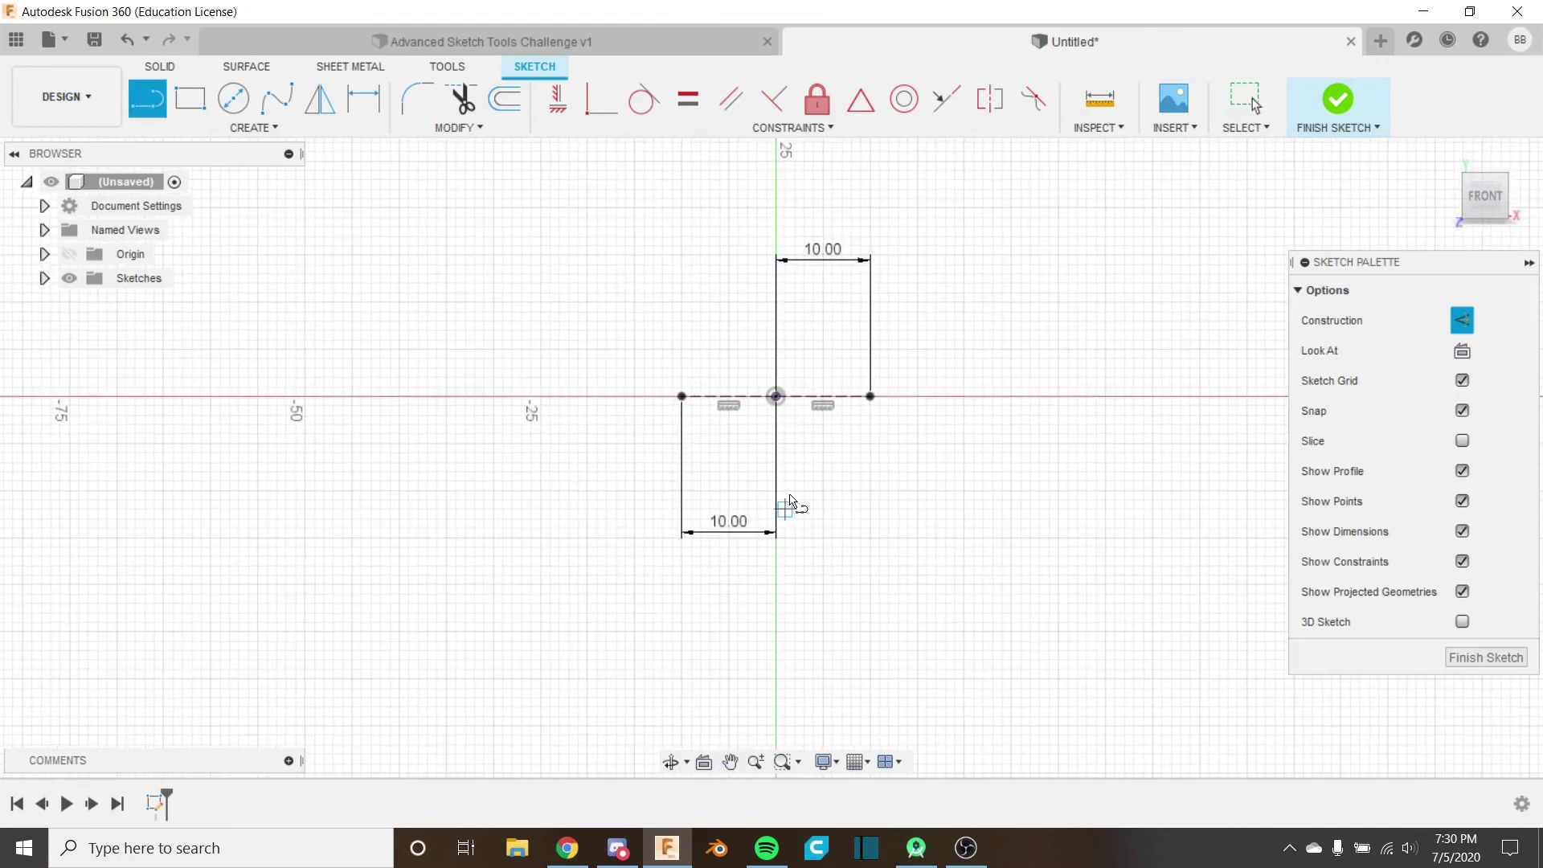
left_click(776, 397)
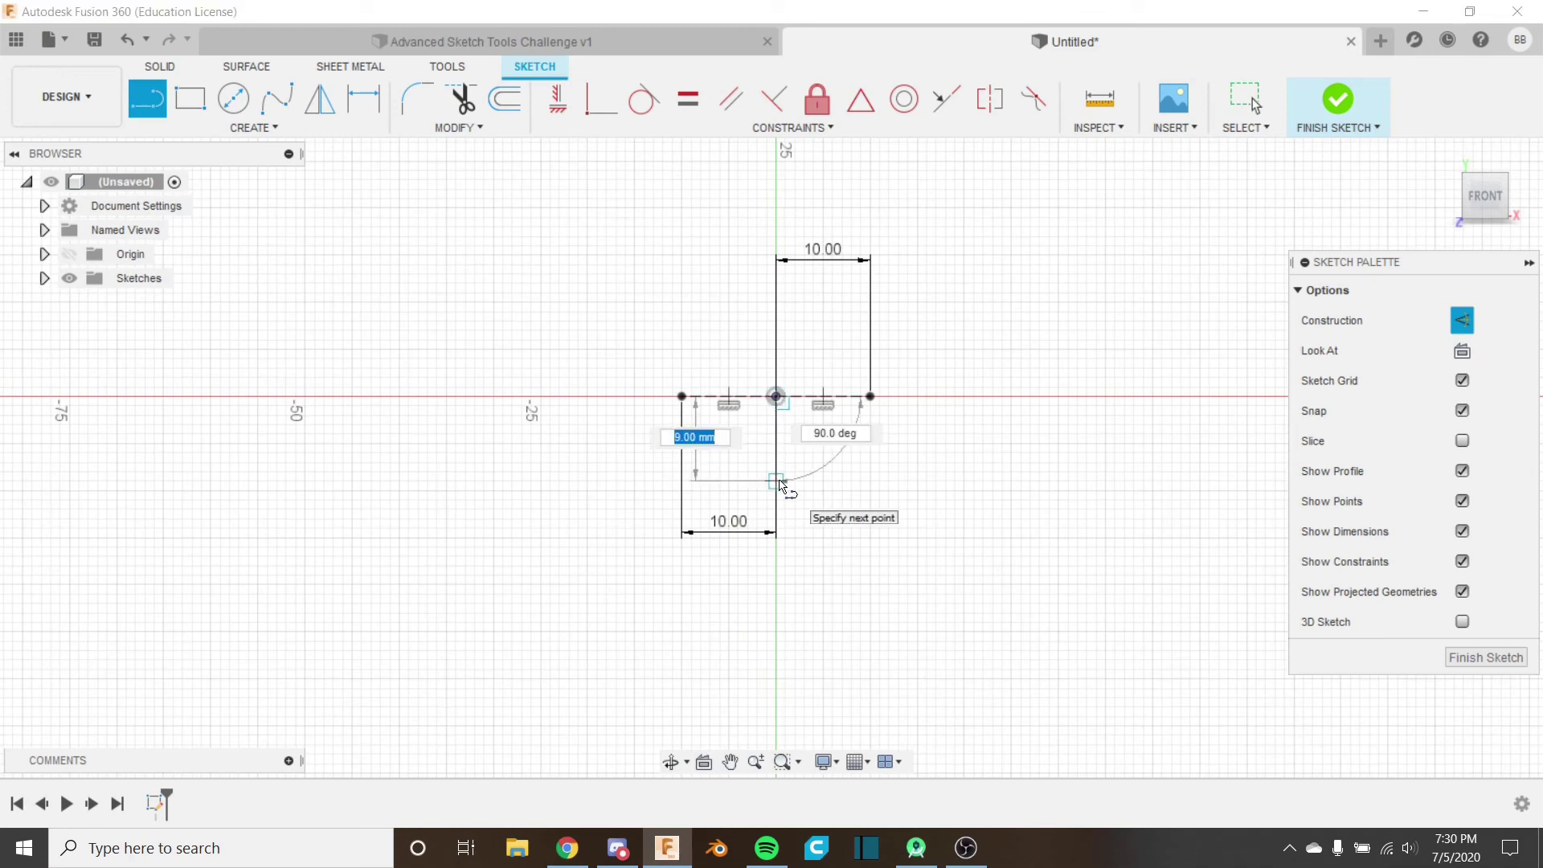
type("10")
key("Return")
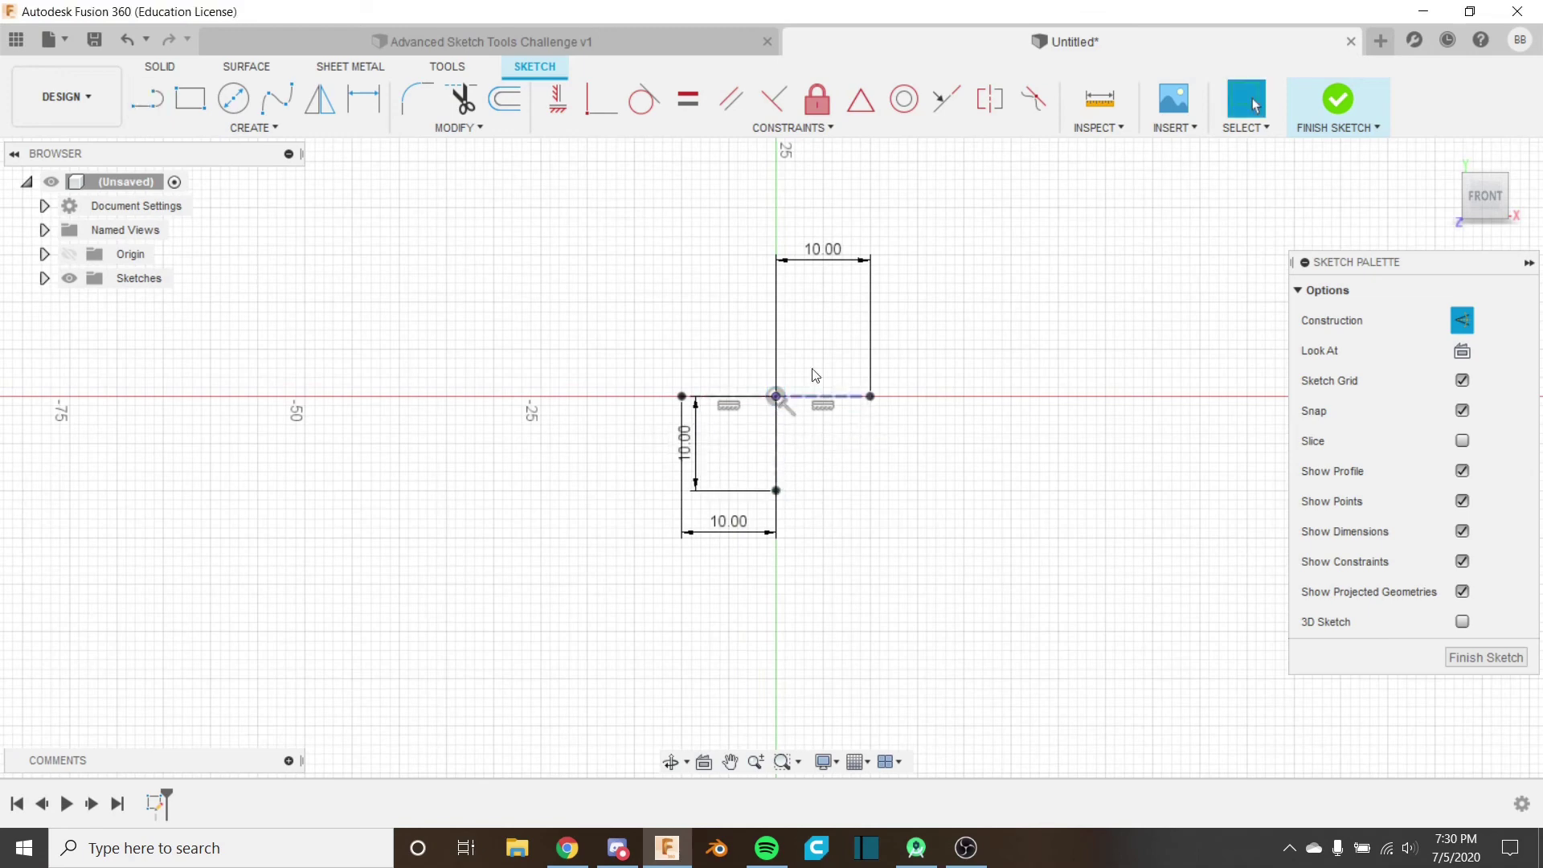
Step: Draw a vertical construction line 10 mm long straight up from the origin and dismiss the recovery file message
left_click(784, 401)
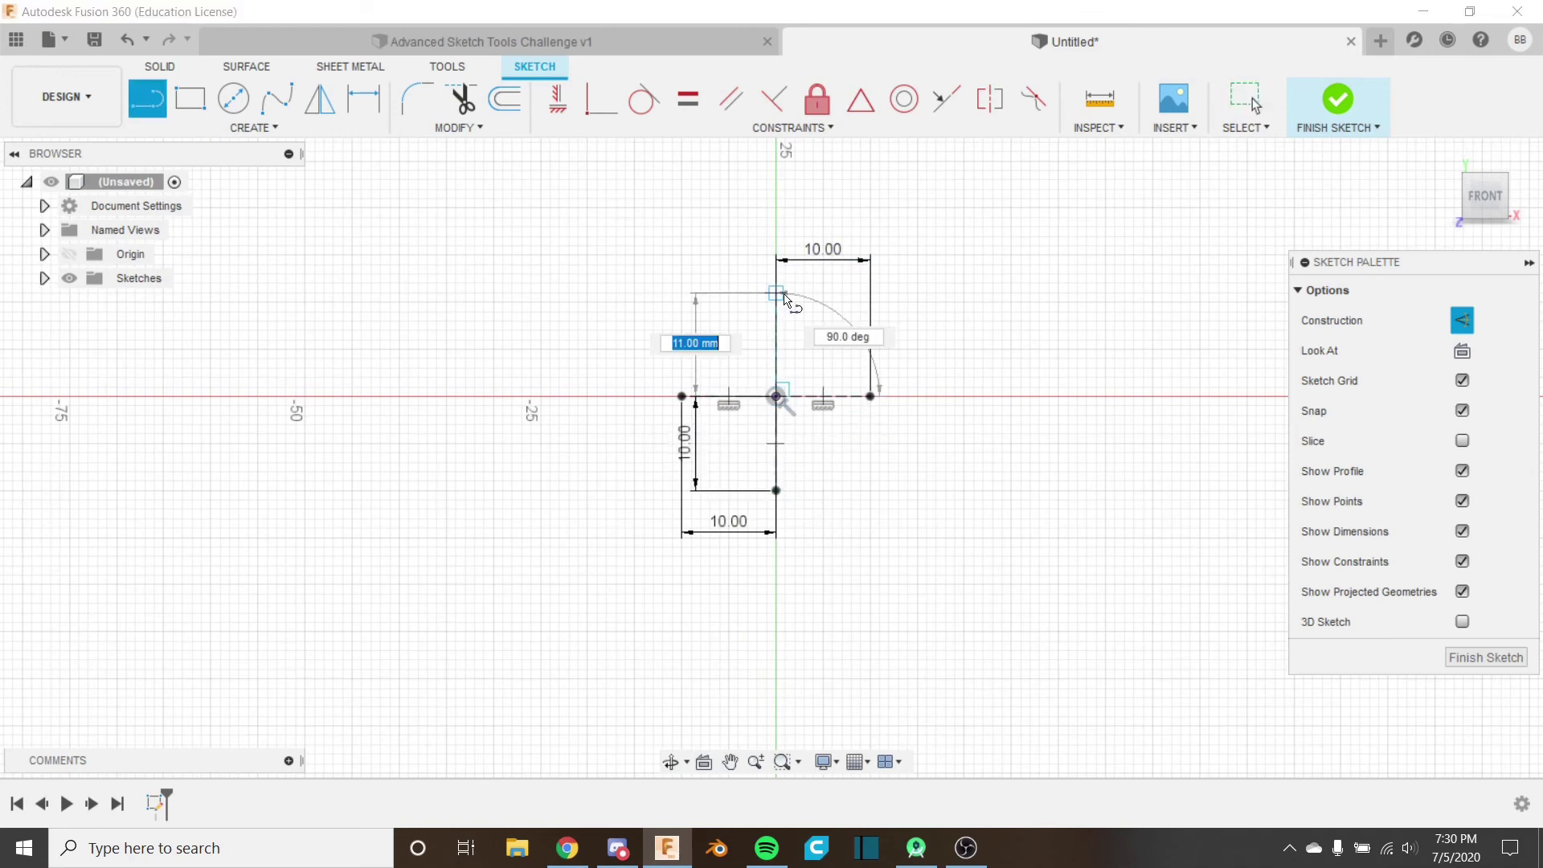
type("10")
key("Return")
key("Escape")
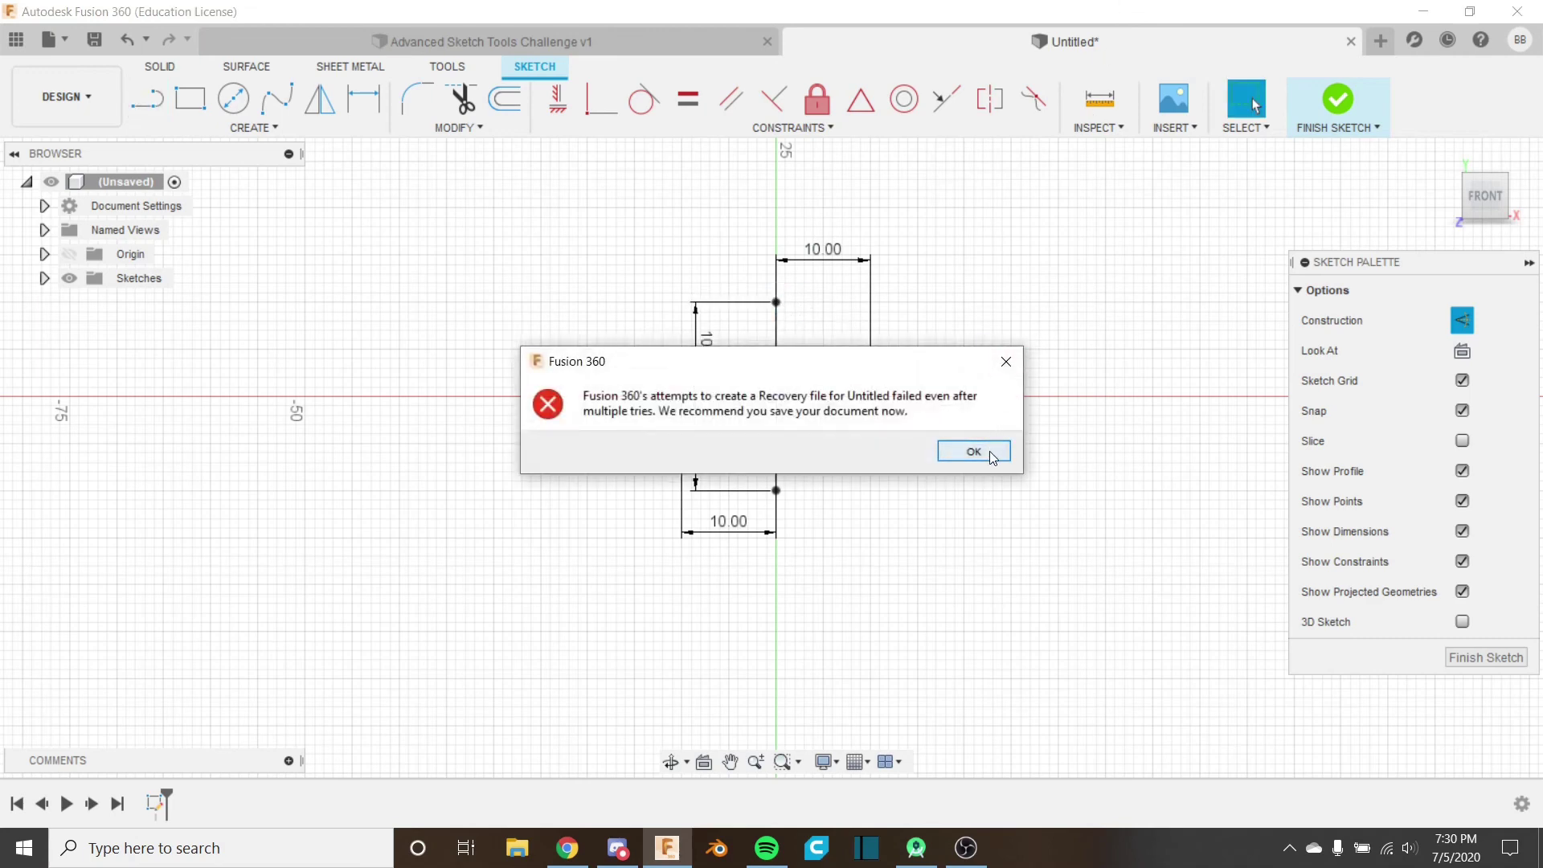
left_click(973, 452)
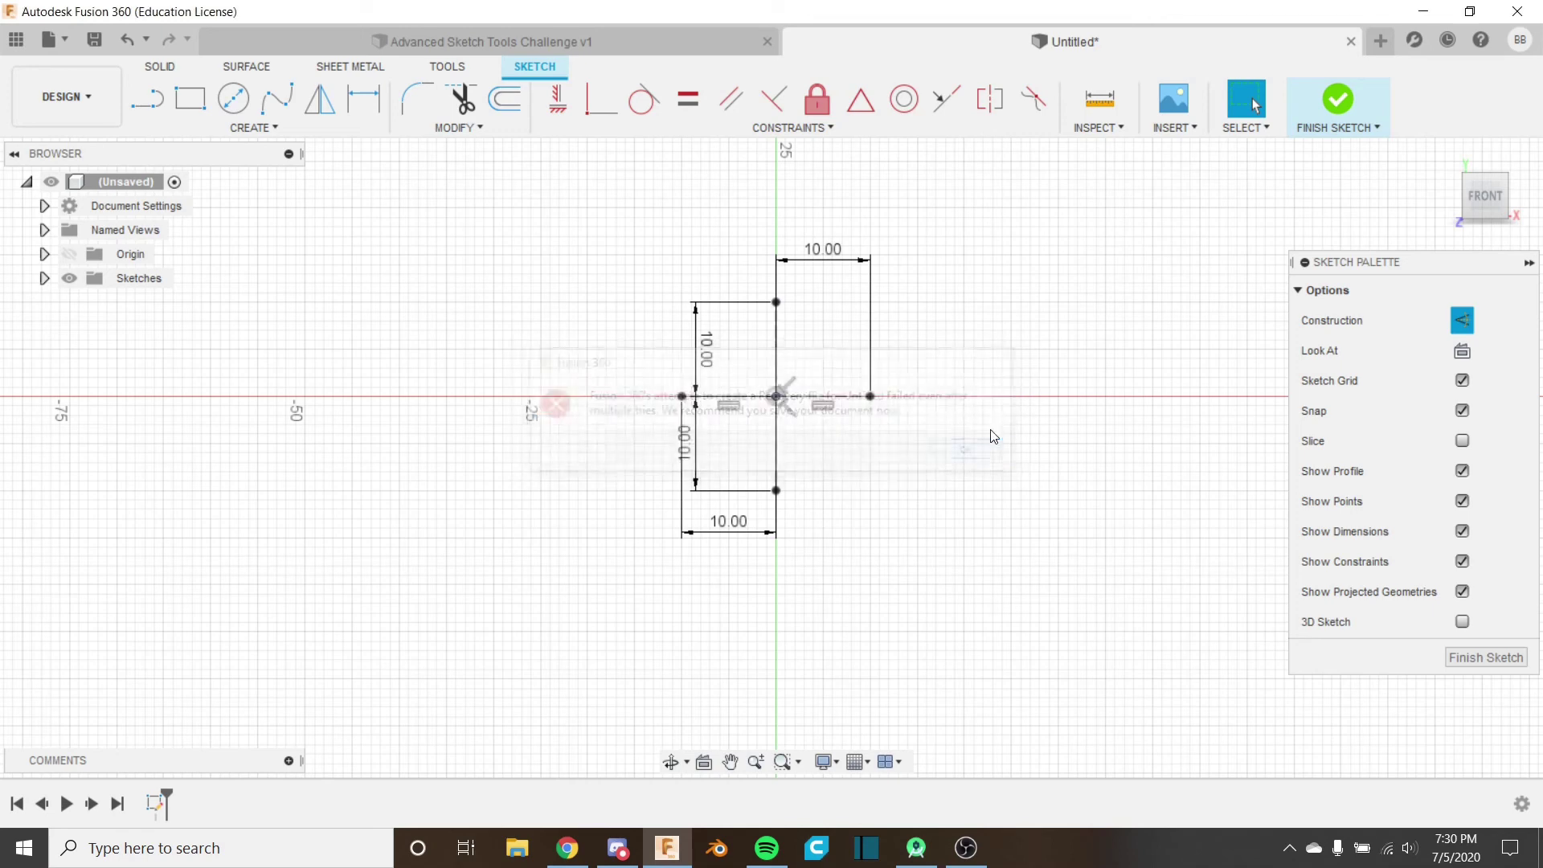
Step: With construction mode off, draw a conic curve between the horizontal lines' outer ends, its apex point about 35 mm above the origin and rho 0.75
scroll(804, 319, "up", 2)
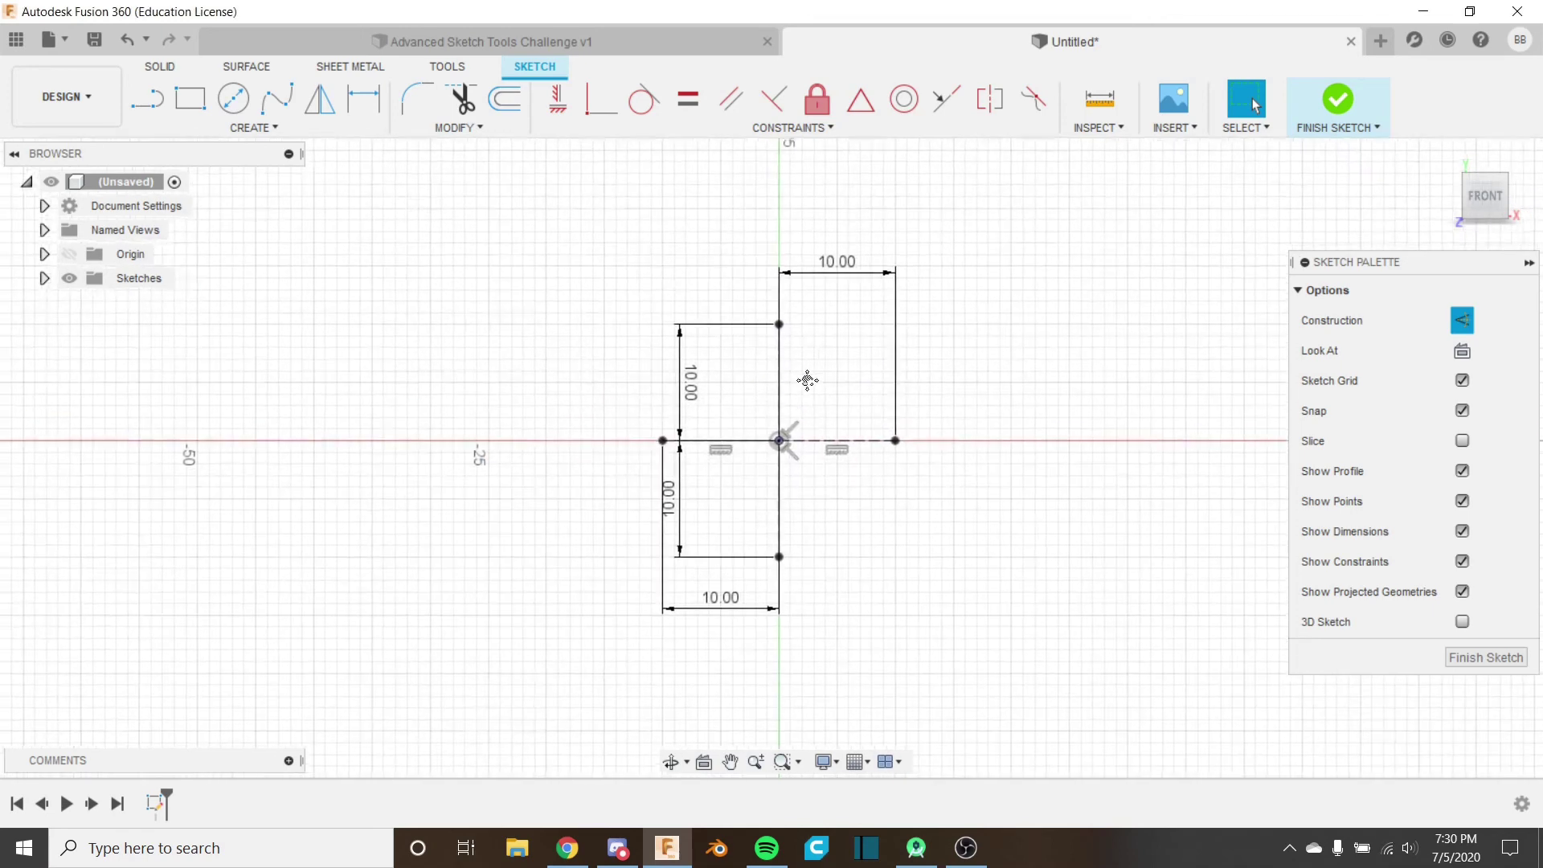
left_click(364, 129)
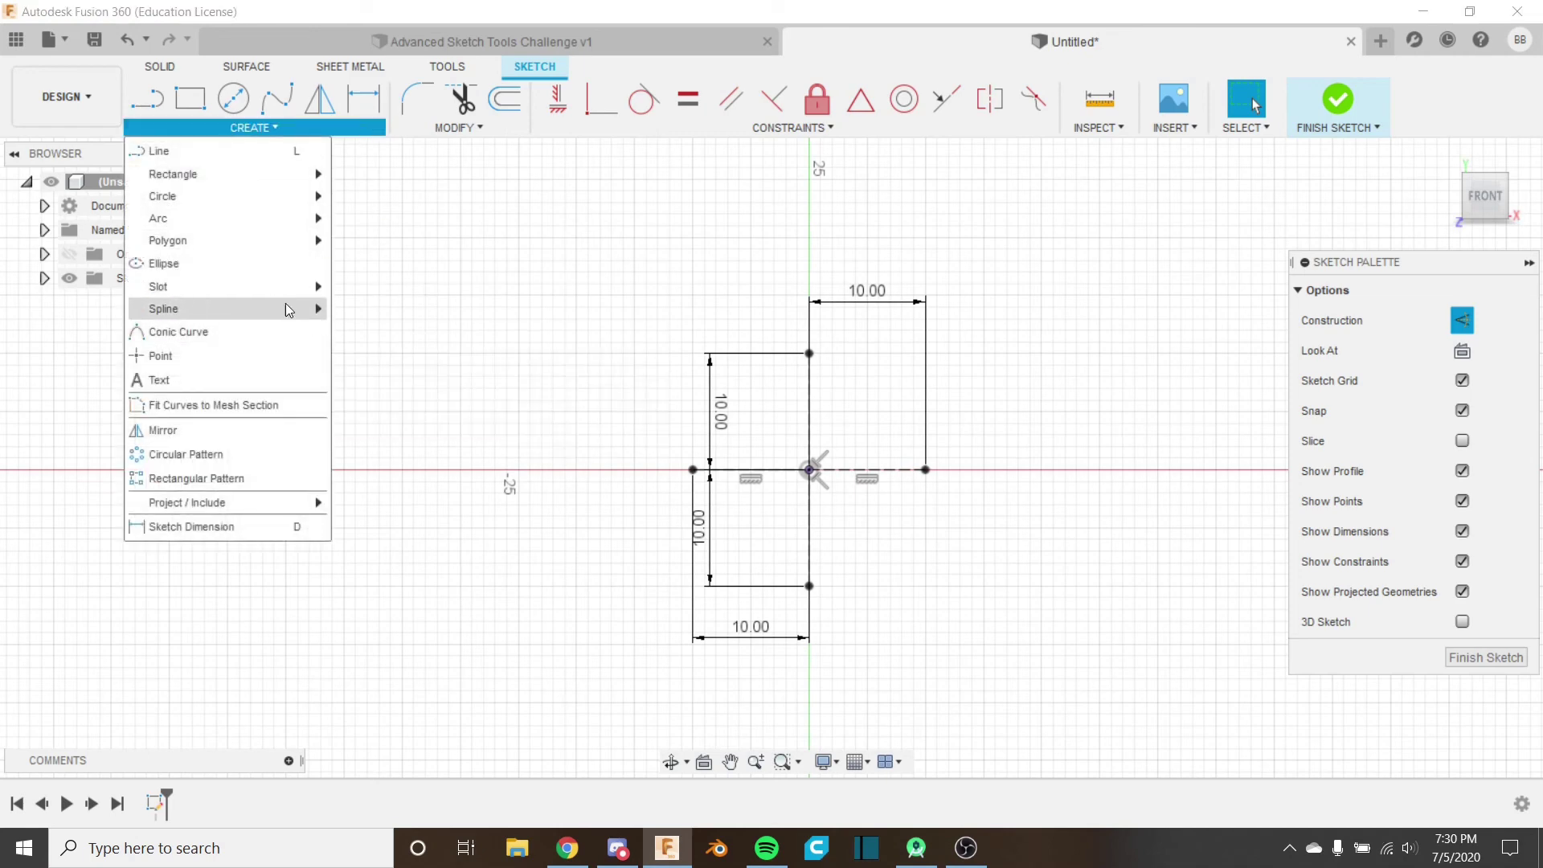
left_click(268, 328)
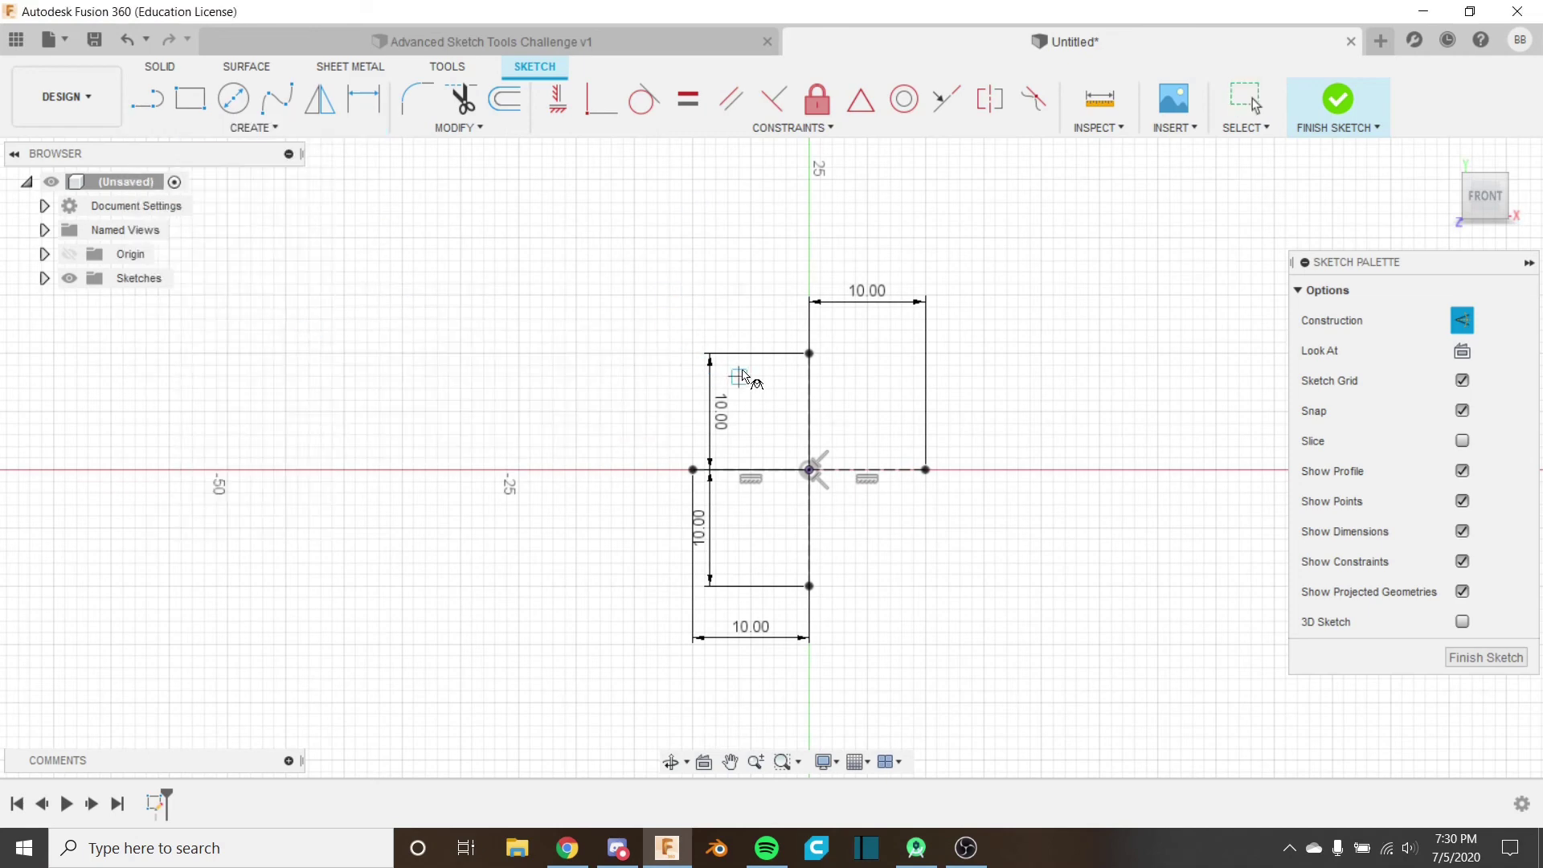
left_click(693, 469)
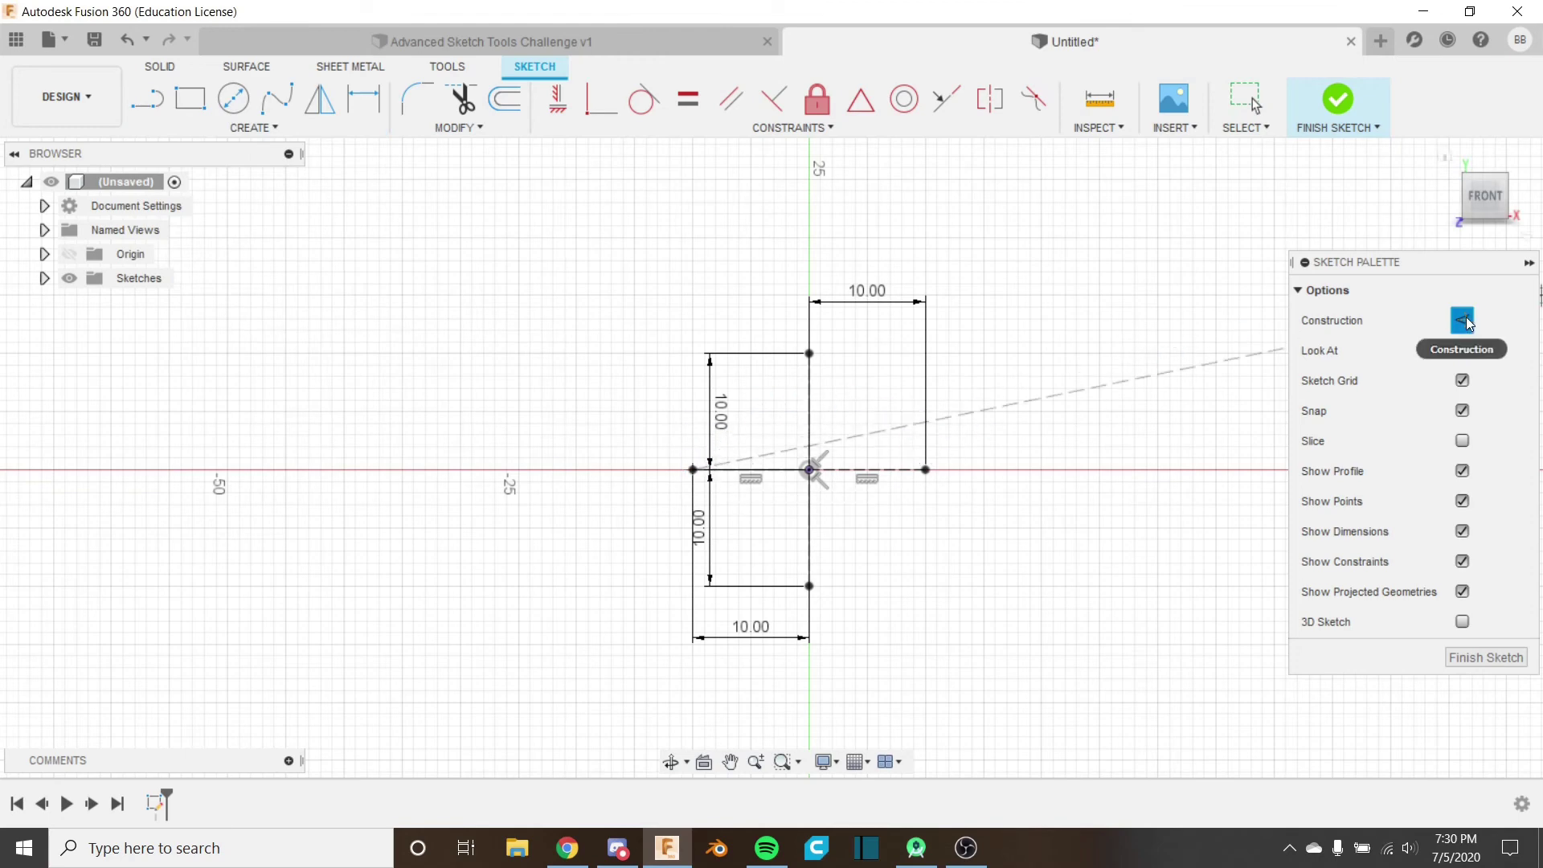
left_click(924, 470)
scroll(800, 174, "down", 3)
middle_click_drag(800, 174, 817, 273)
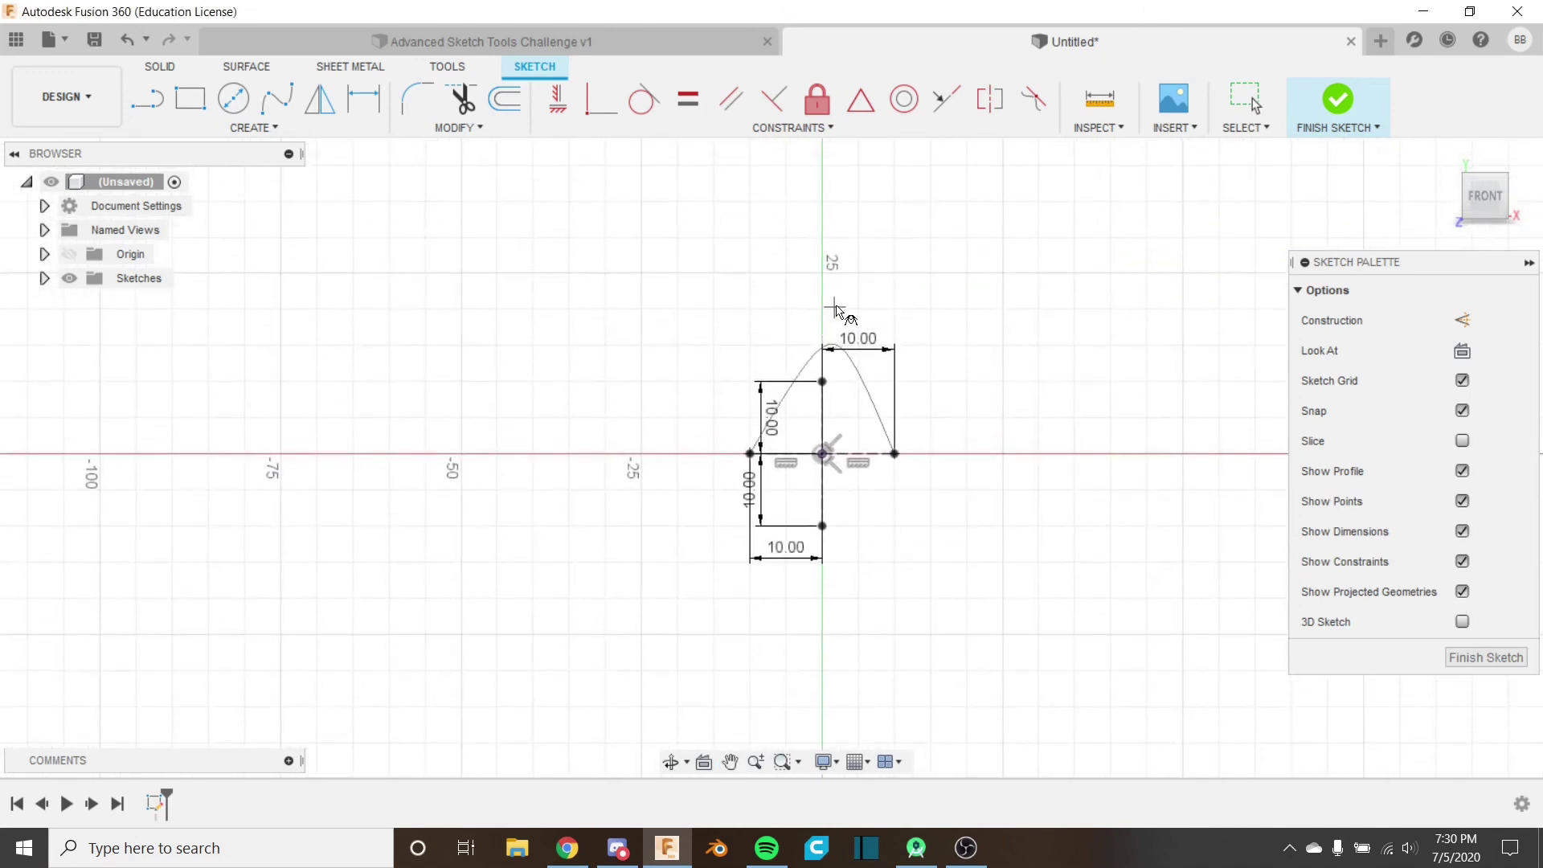
left_click(825, 197)
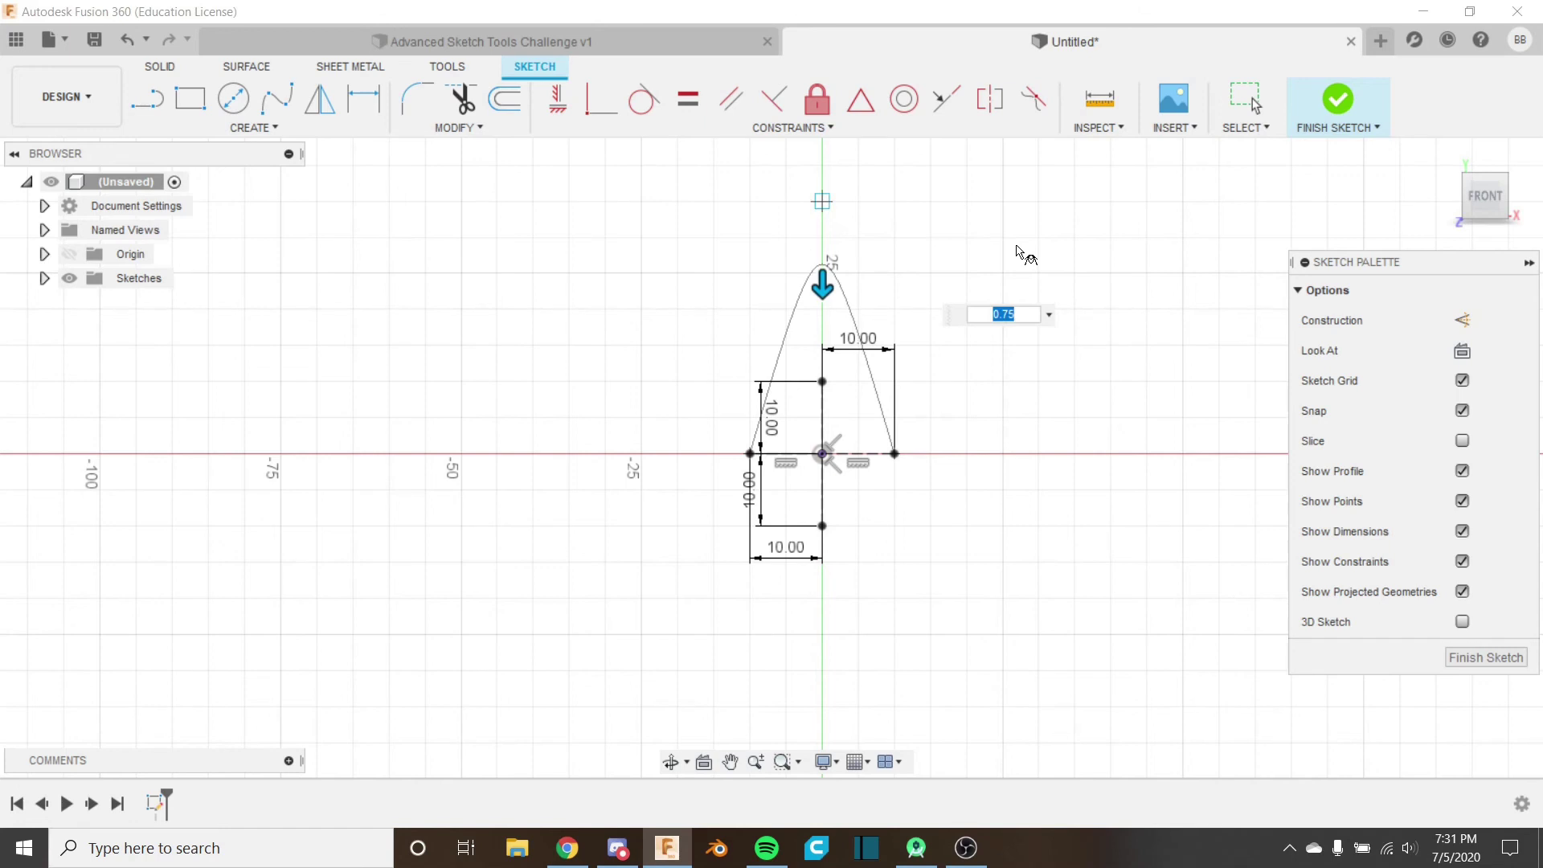
key("Return")
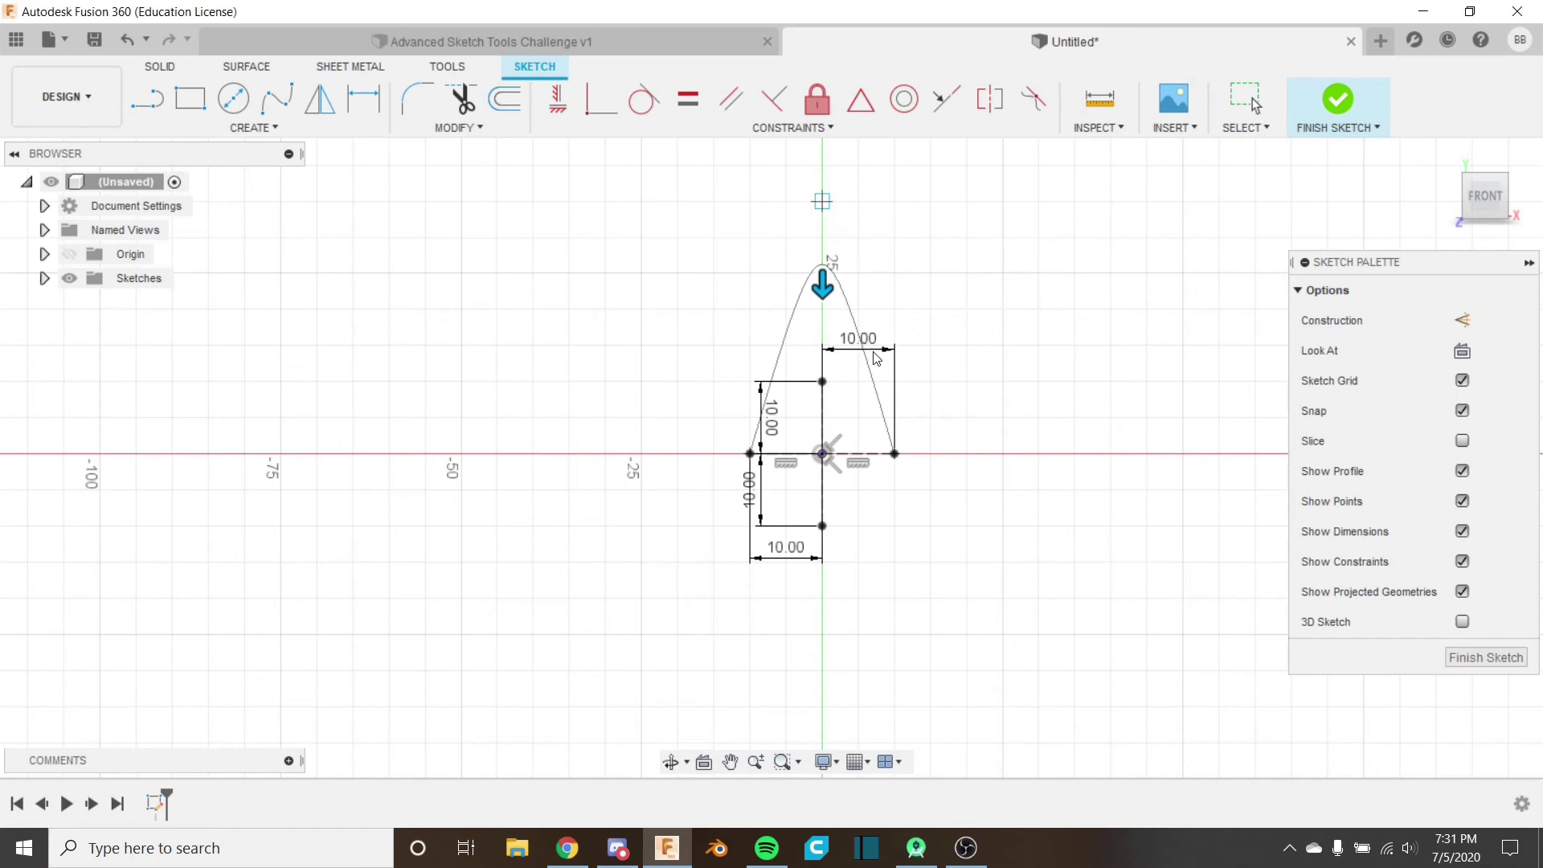
mouse_move(874, 352)
middle_mouse_down()
mouse_move(864, 316)
mouse_move(867, 331)
mouse_move(828, 345)
middle_mouse_up()
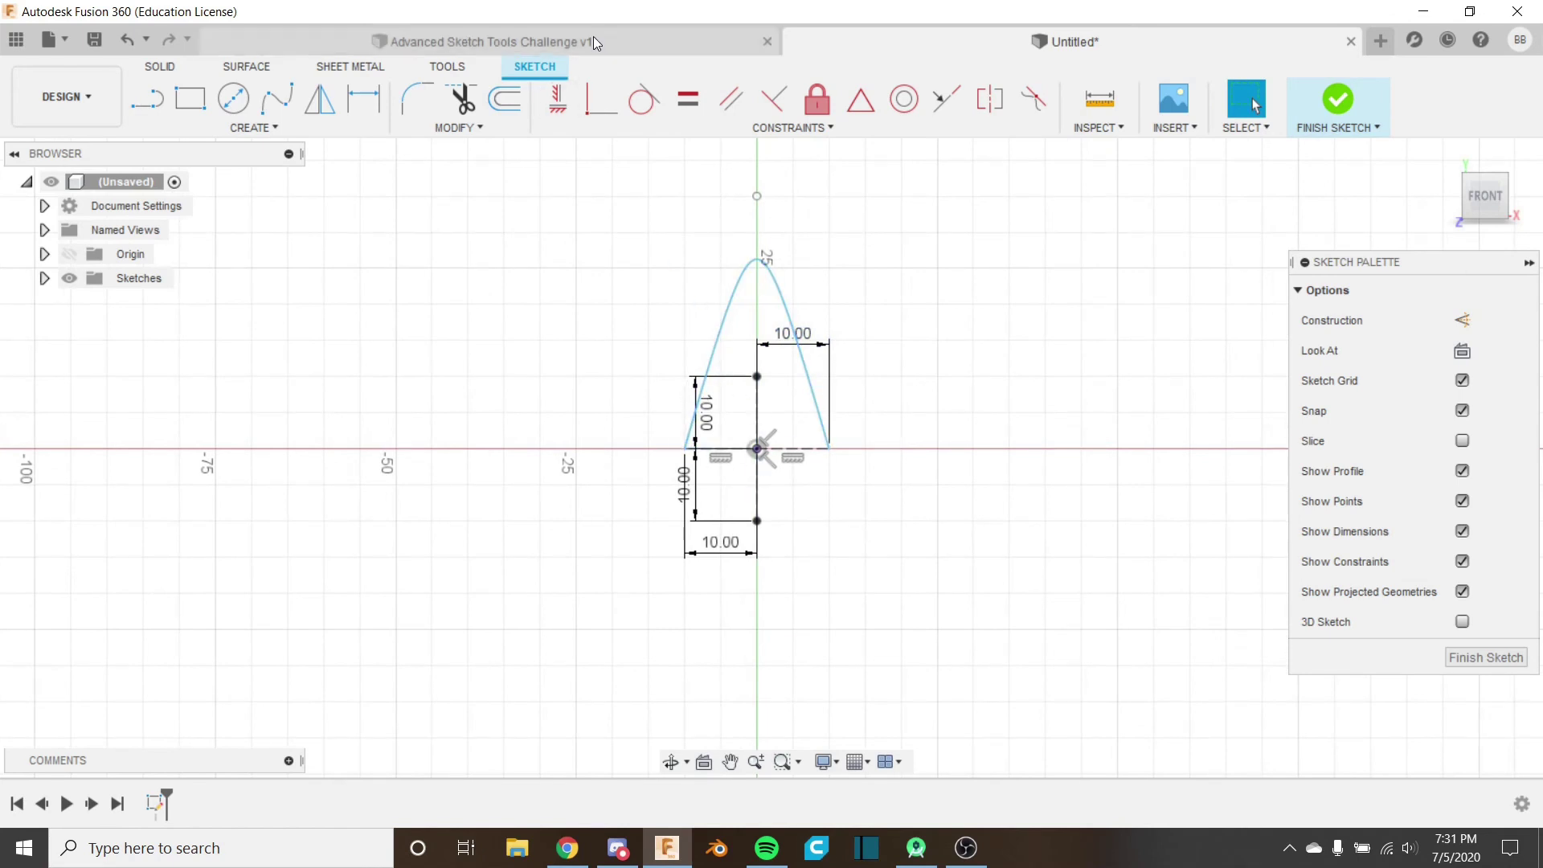
Step: Check the centre of the finished flower in the Advanced Sketch Tools Challenge design, and return to the untitled sketch
left_click(625, 42)
scroll(701, 362, "up", 5)
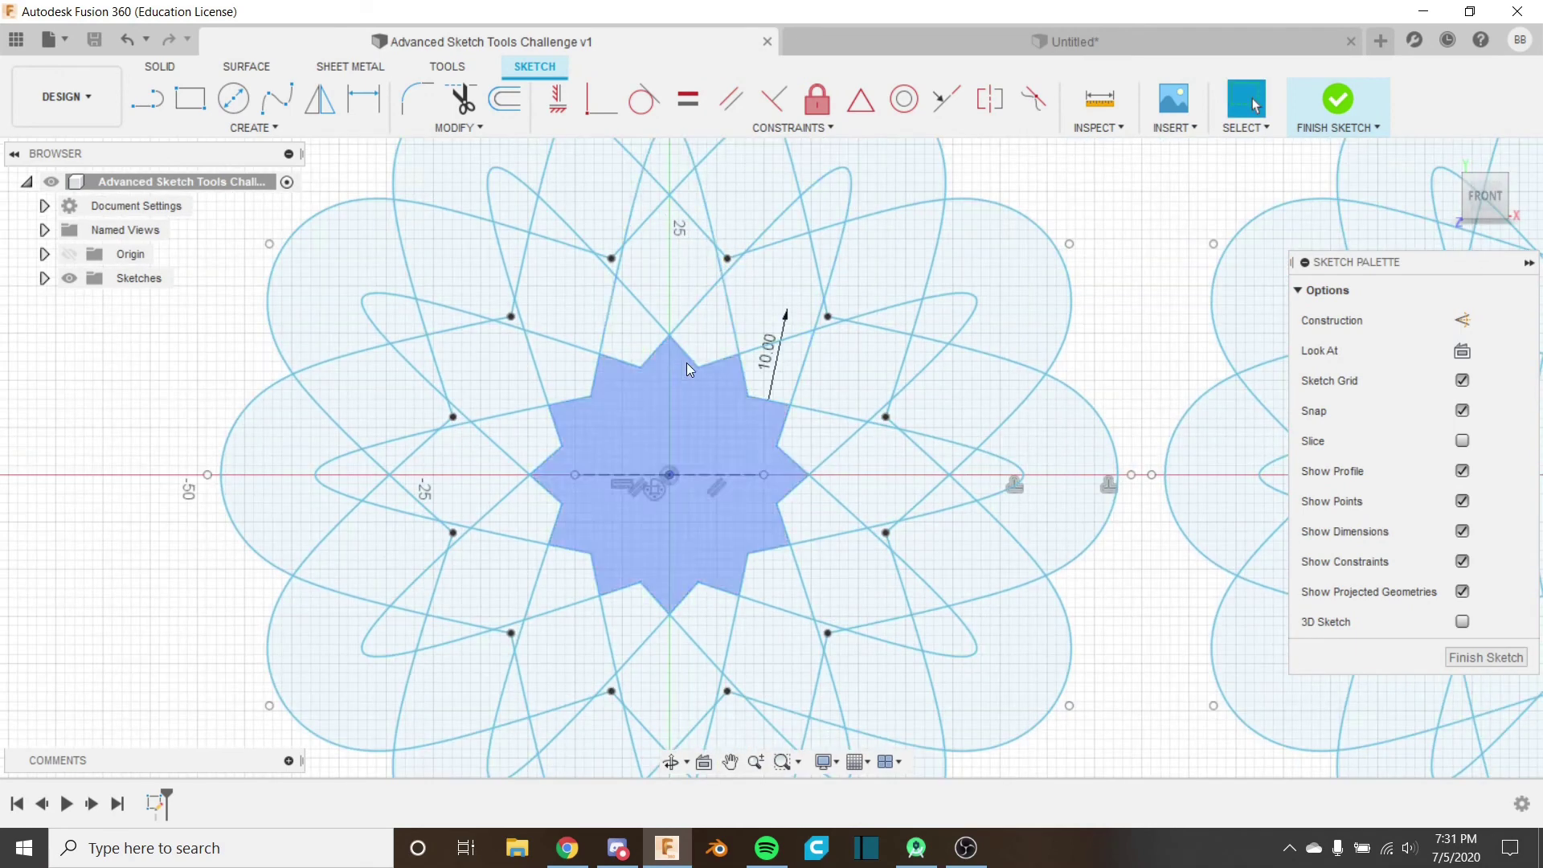
key("ctrl+Tab")
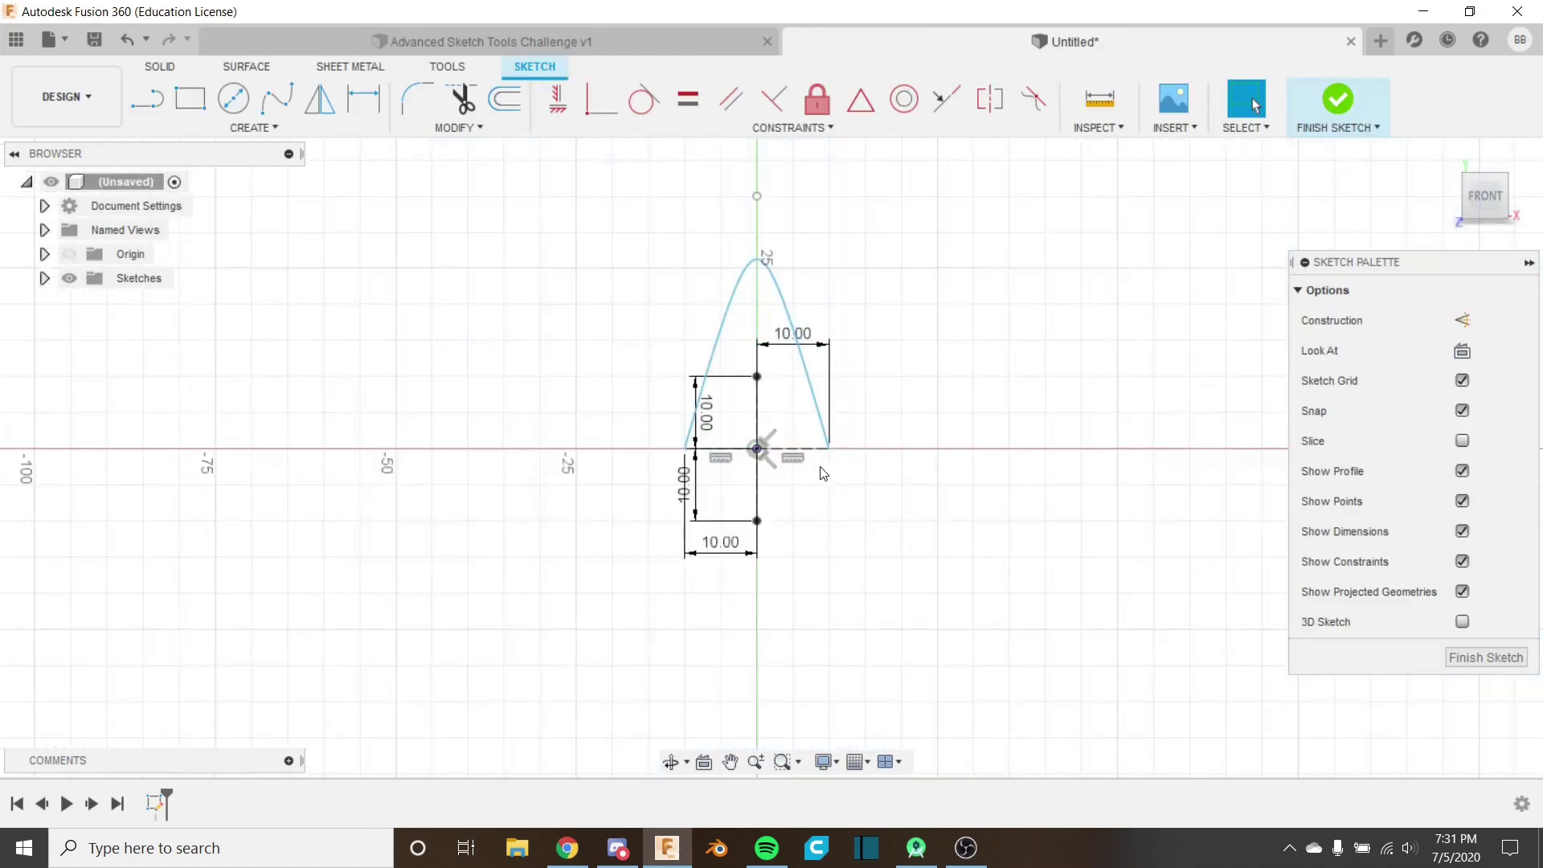
middle_click_drag(824, 473, 819, 425)
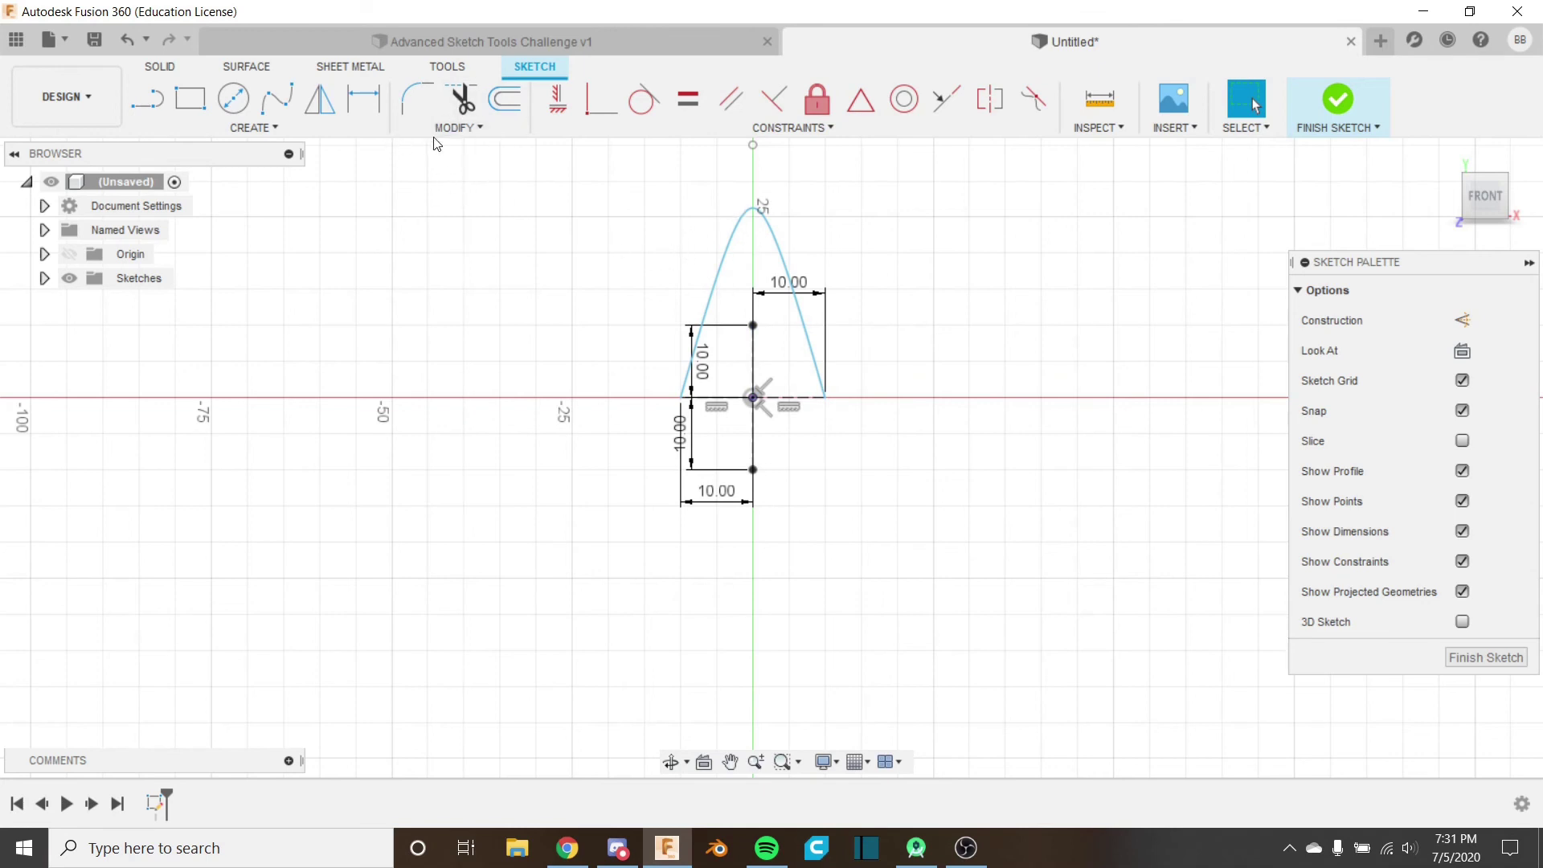
left_click(320, 99)
left_click(790, 281)
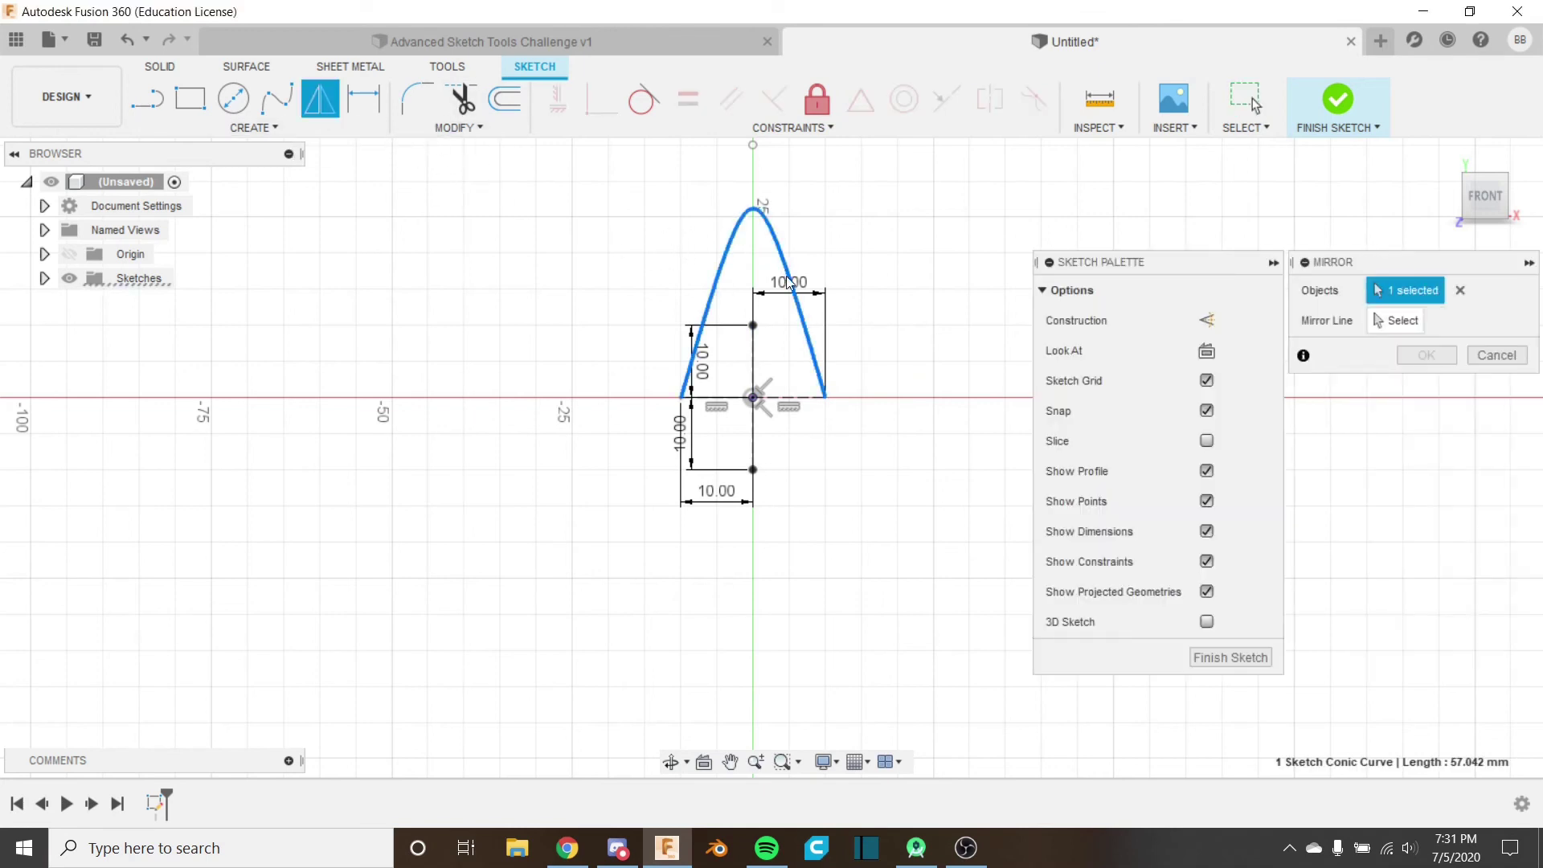
left_click(1399, 320)
left_click(792, 397)
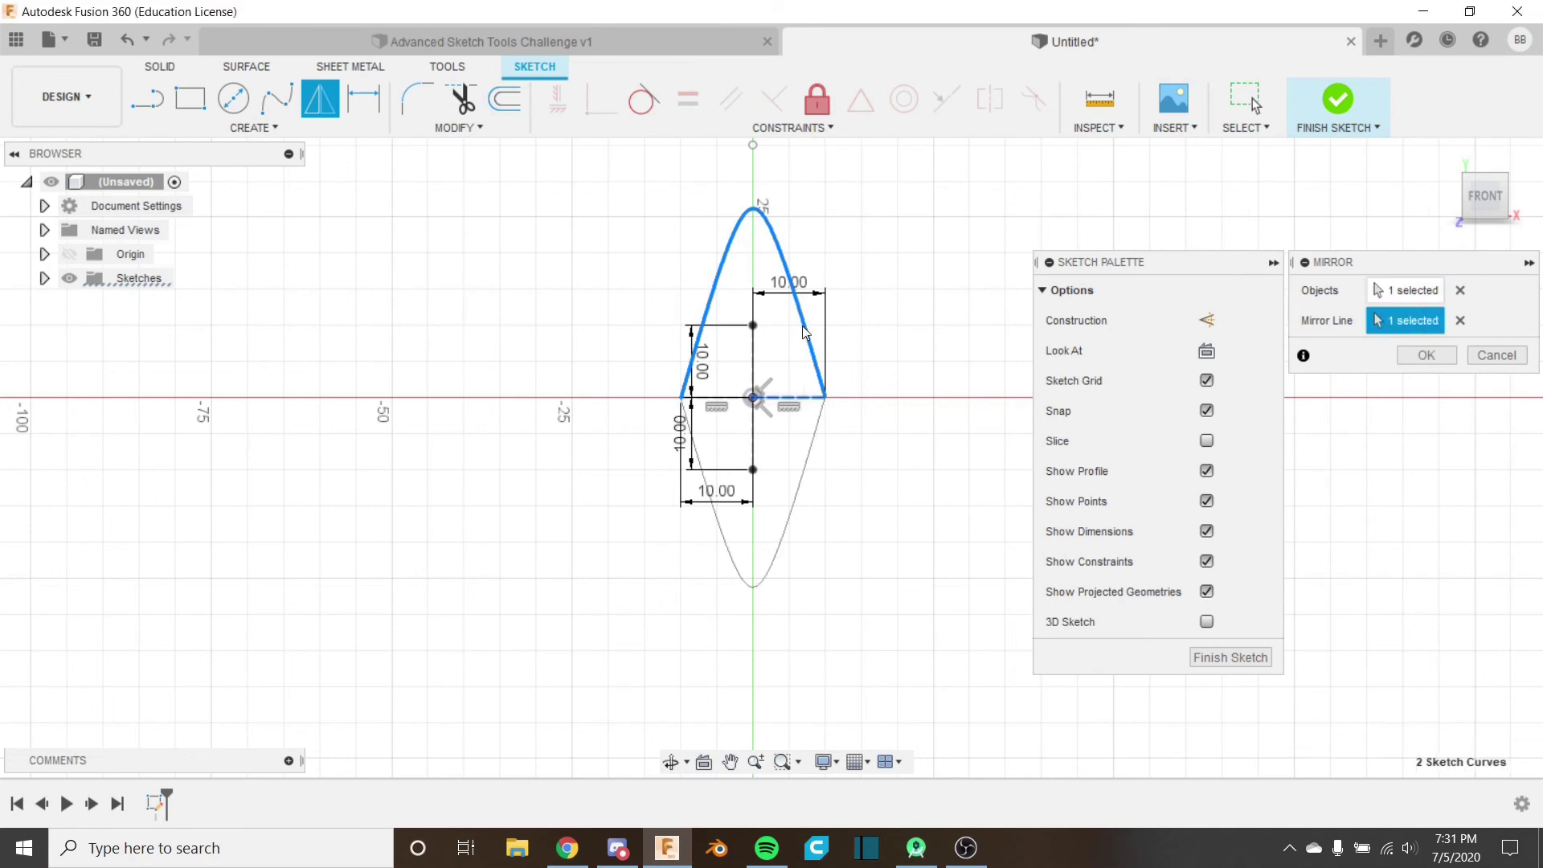
left_click(1500, 355)
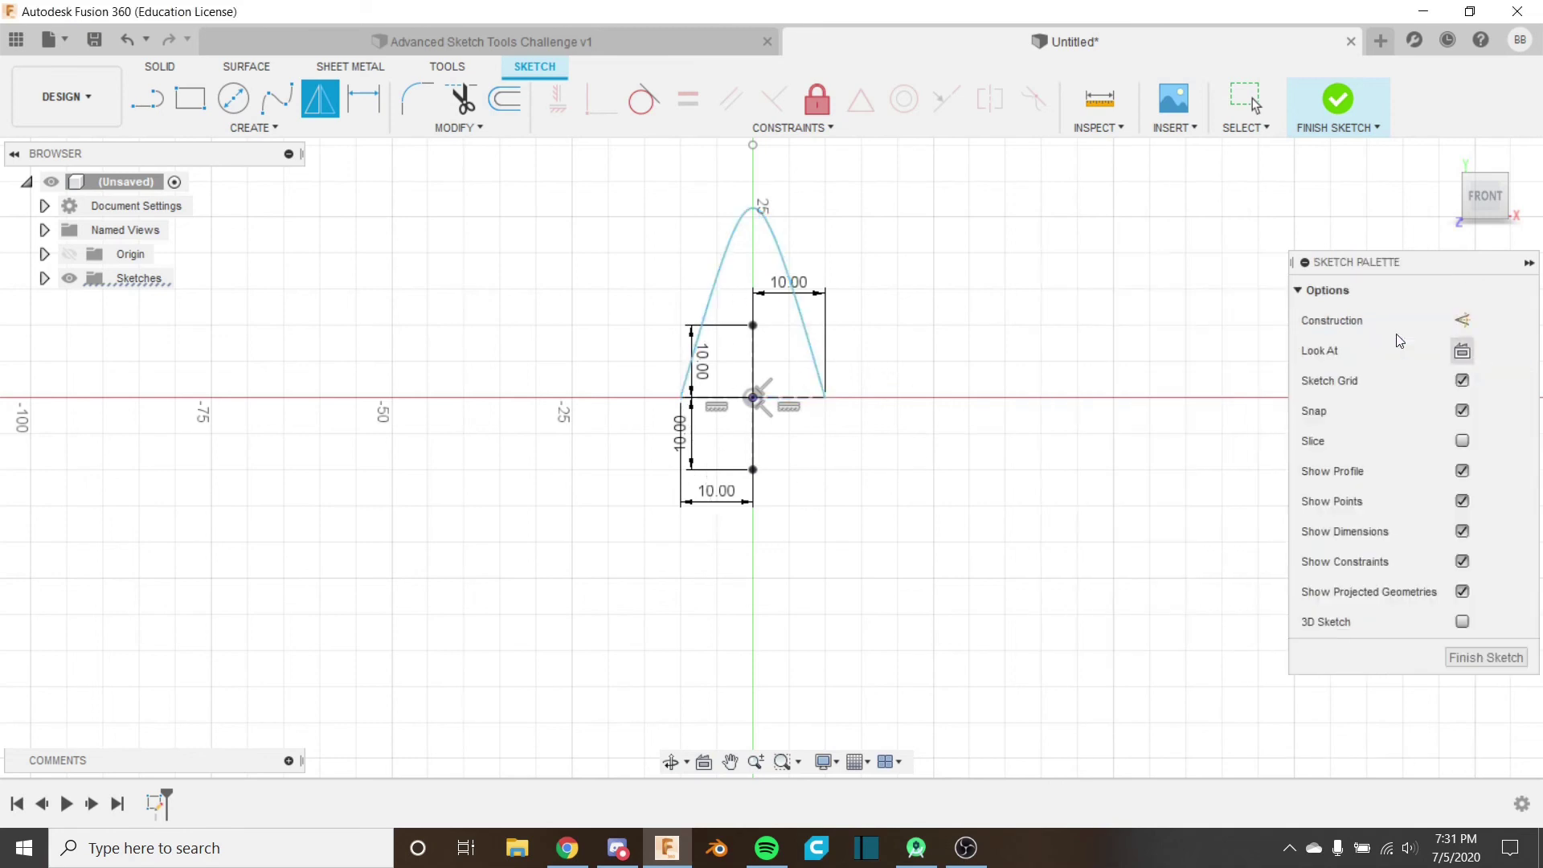
left_click(197, 128)
left_click(284, 333)
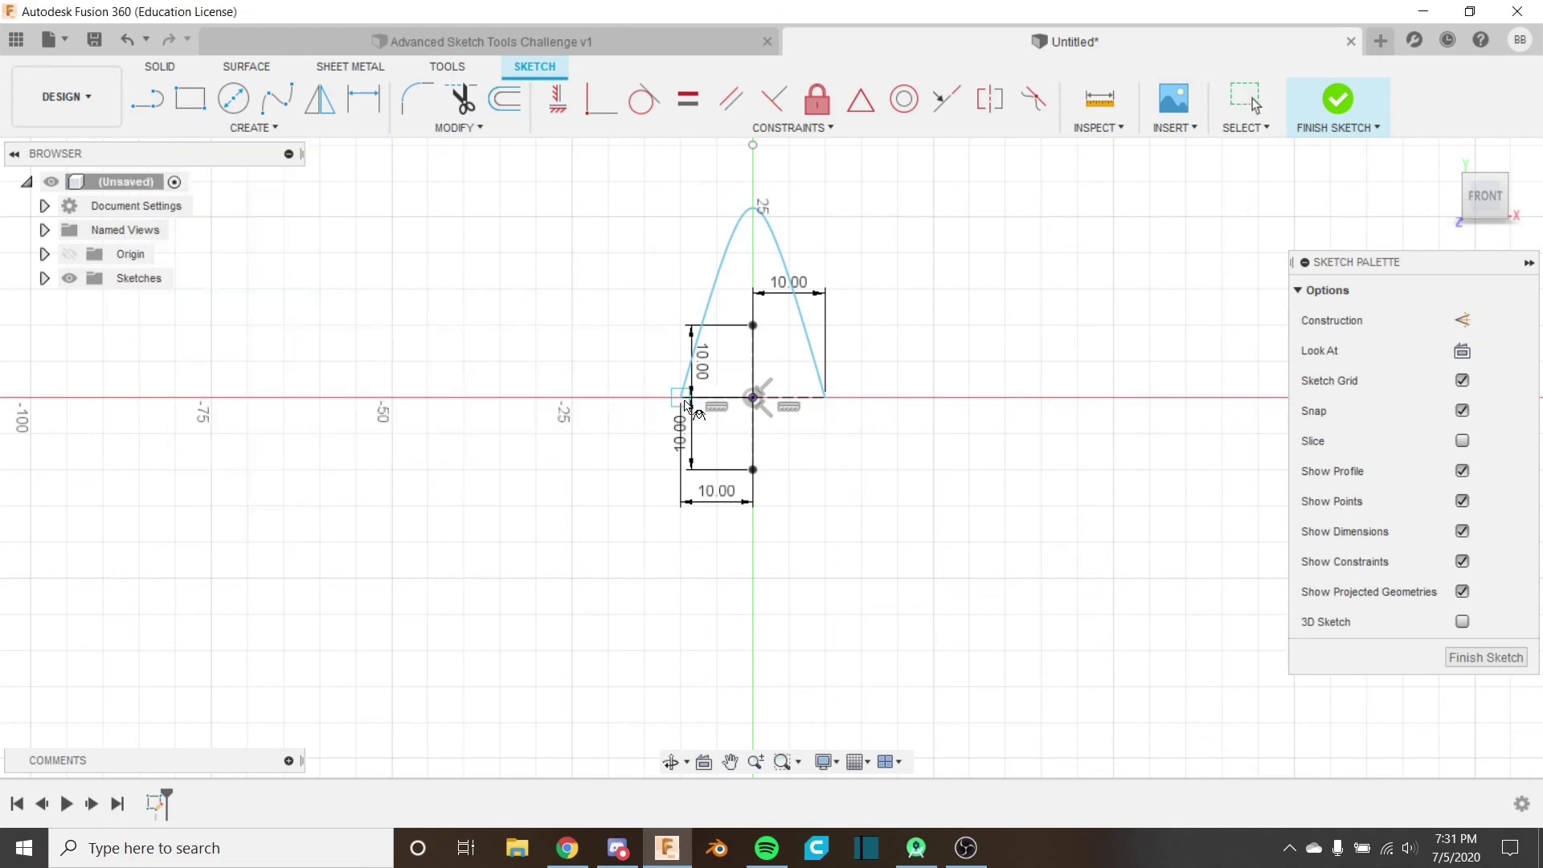
left_click(685, 403)
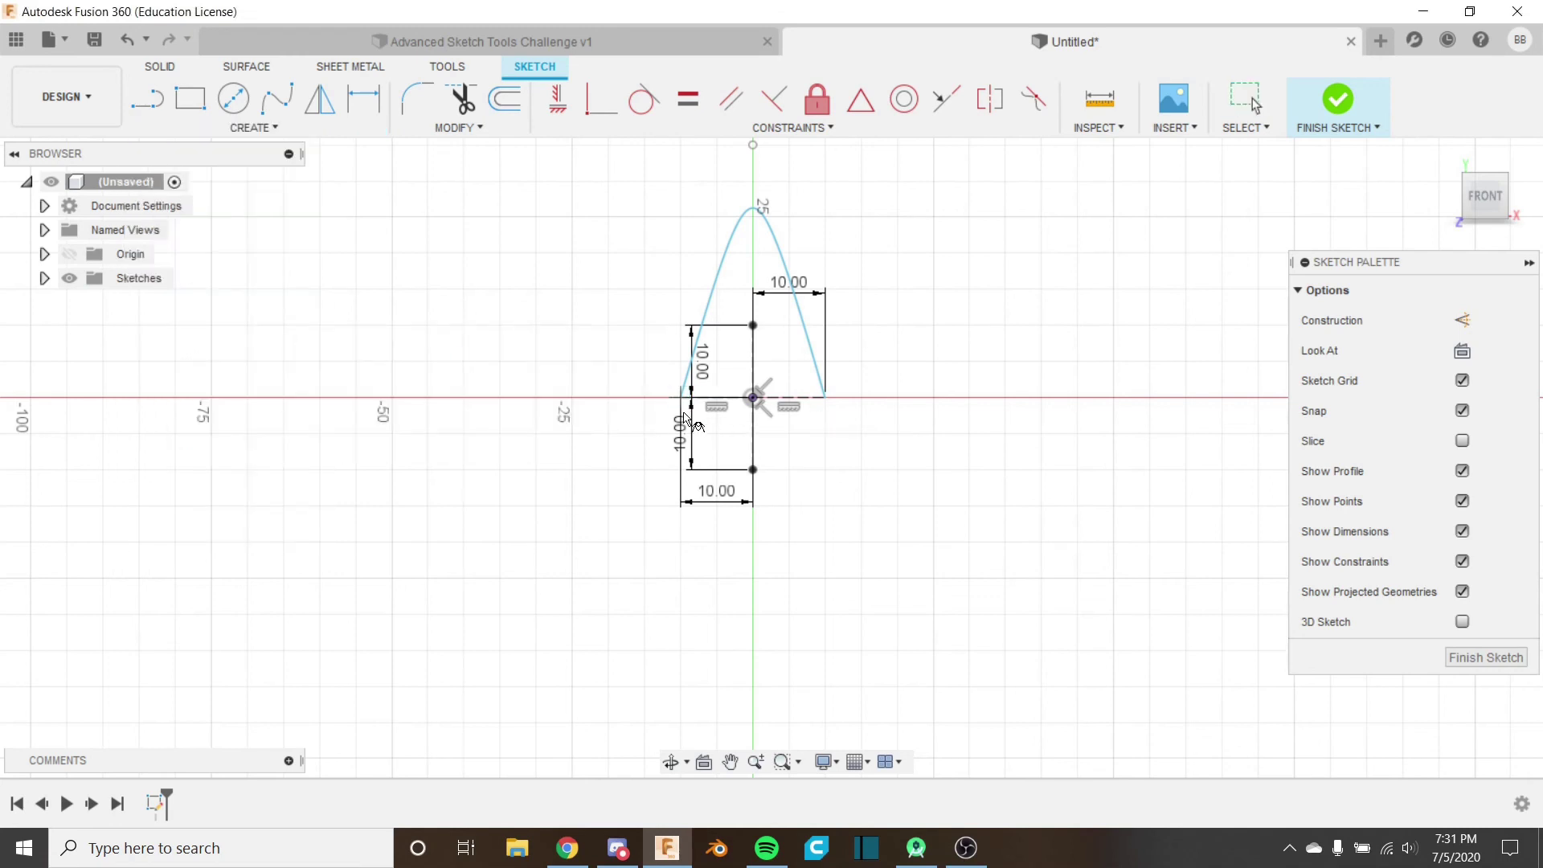
left_click(826, 398)
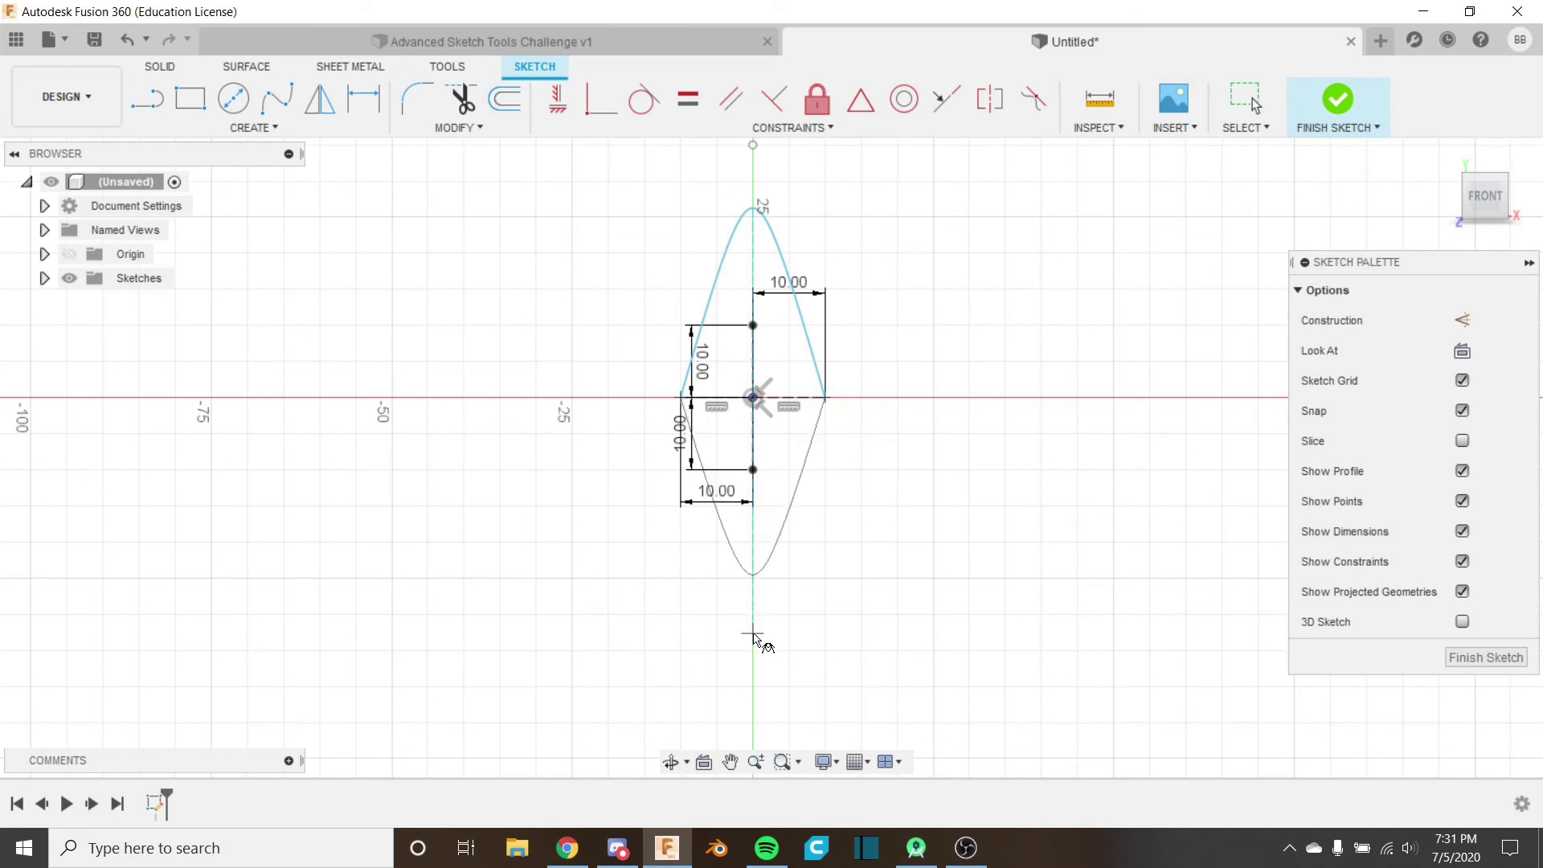
key("Escape")
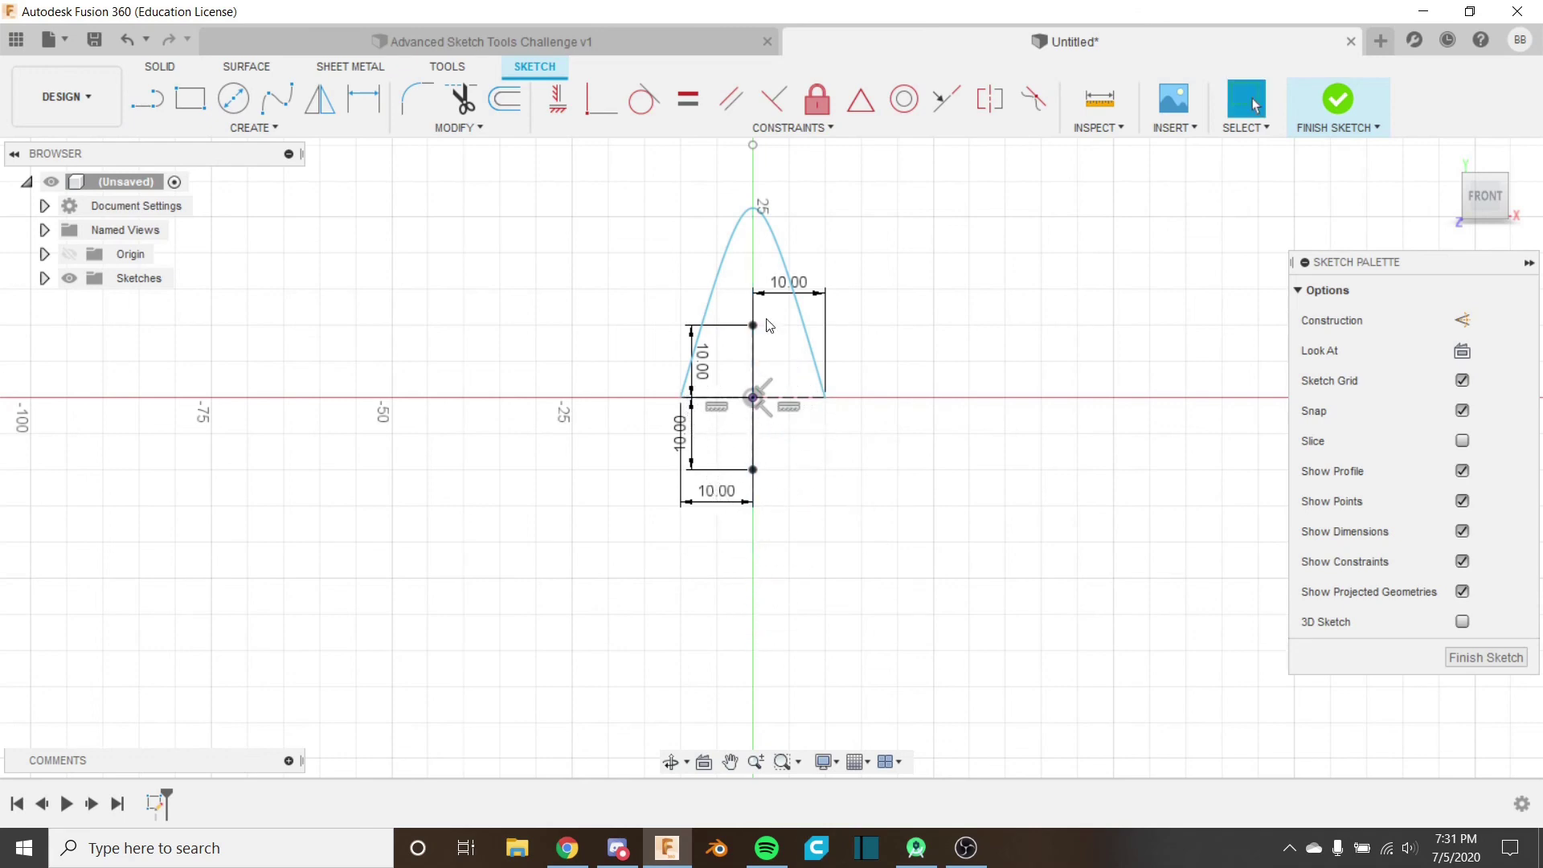
Step: Mirror the conic petal about the horizontal construction line to form its lower half
scroll(490, 230, "up", 1)
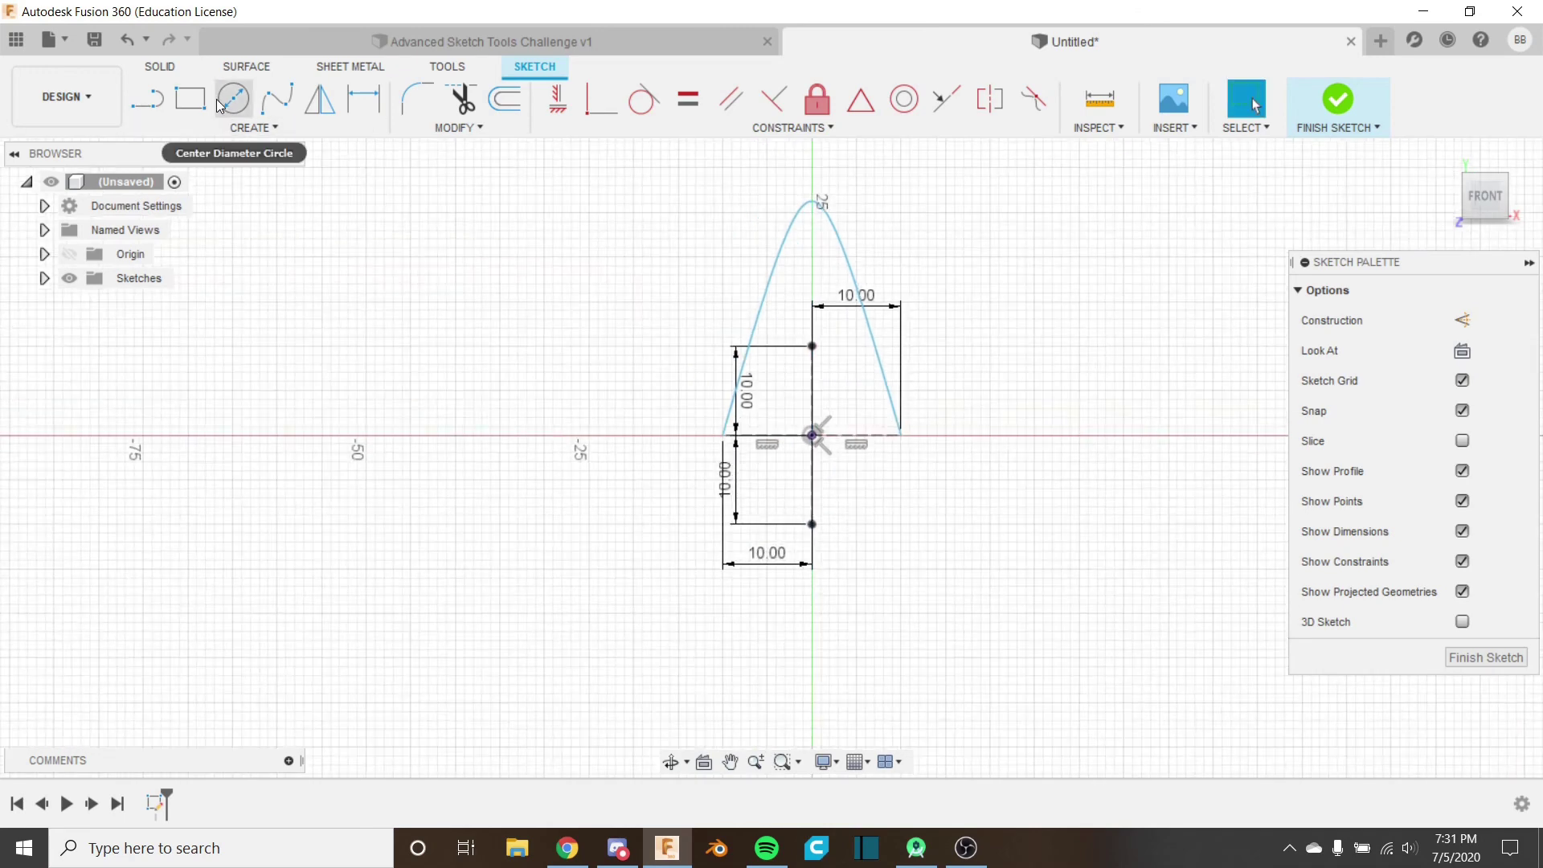
left_click(320, 98)
left_click(837, 231)
left_click(1395, 320)
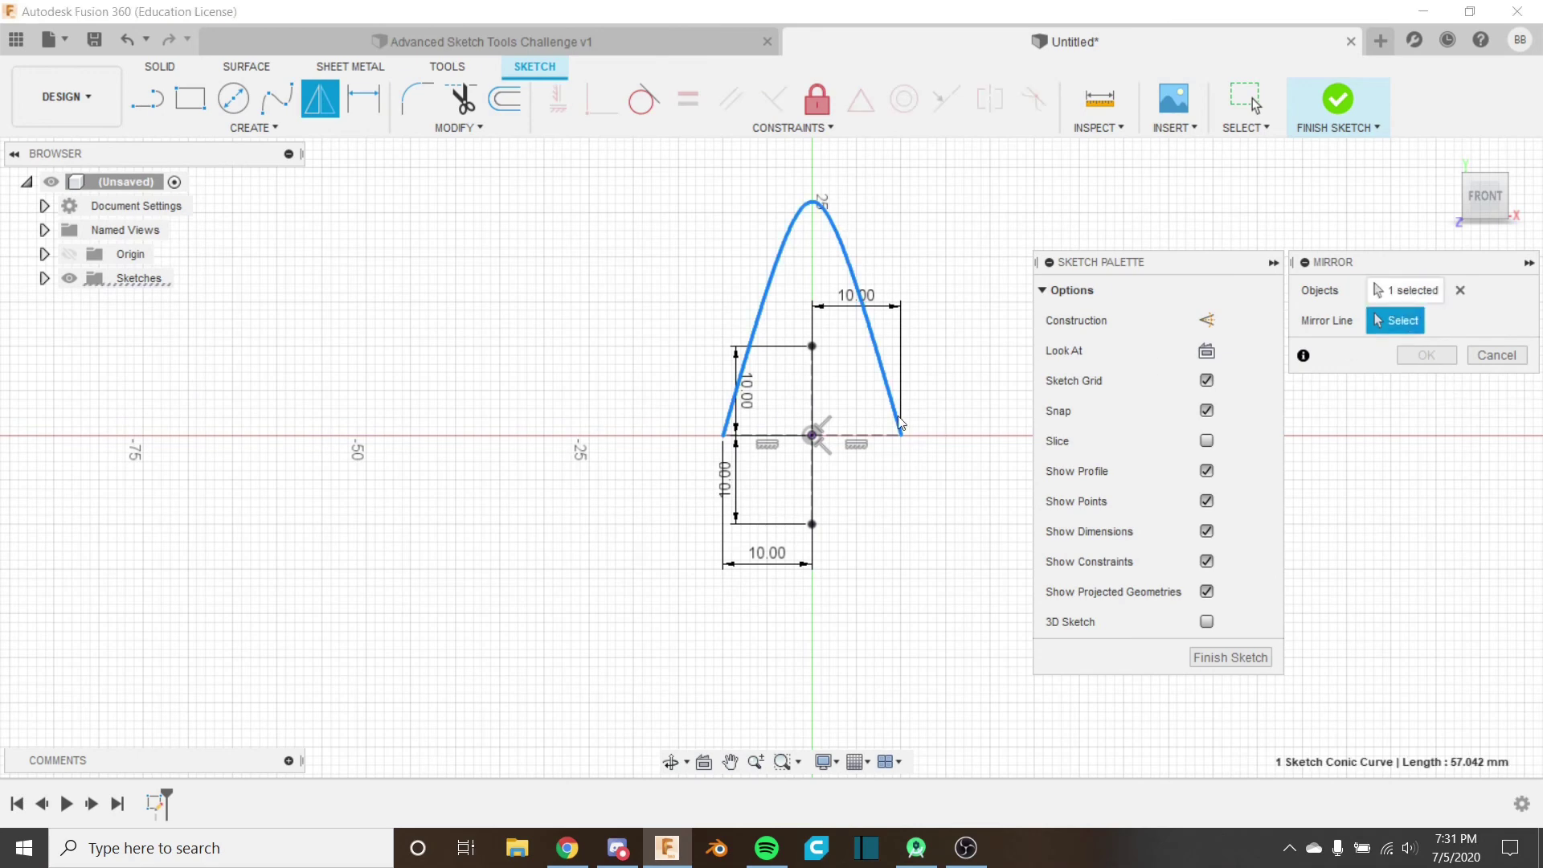
left_click(863, 439)
left_click(1427, 355)
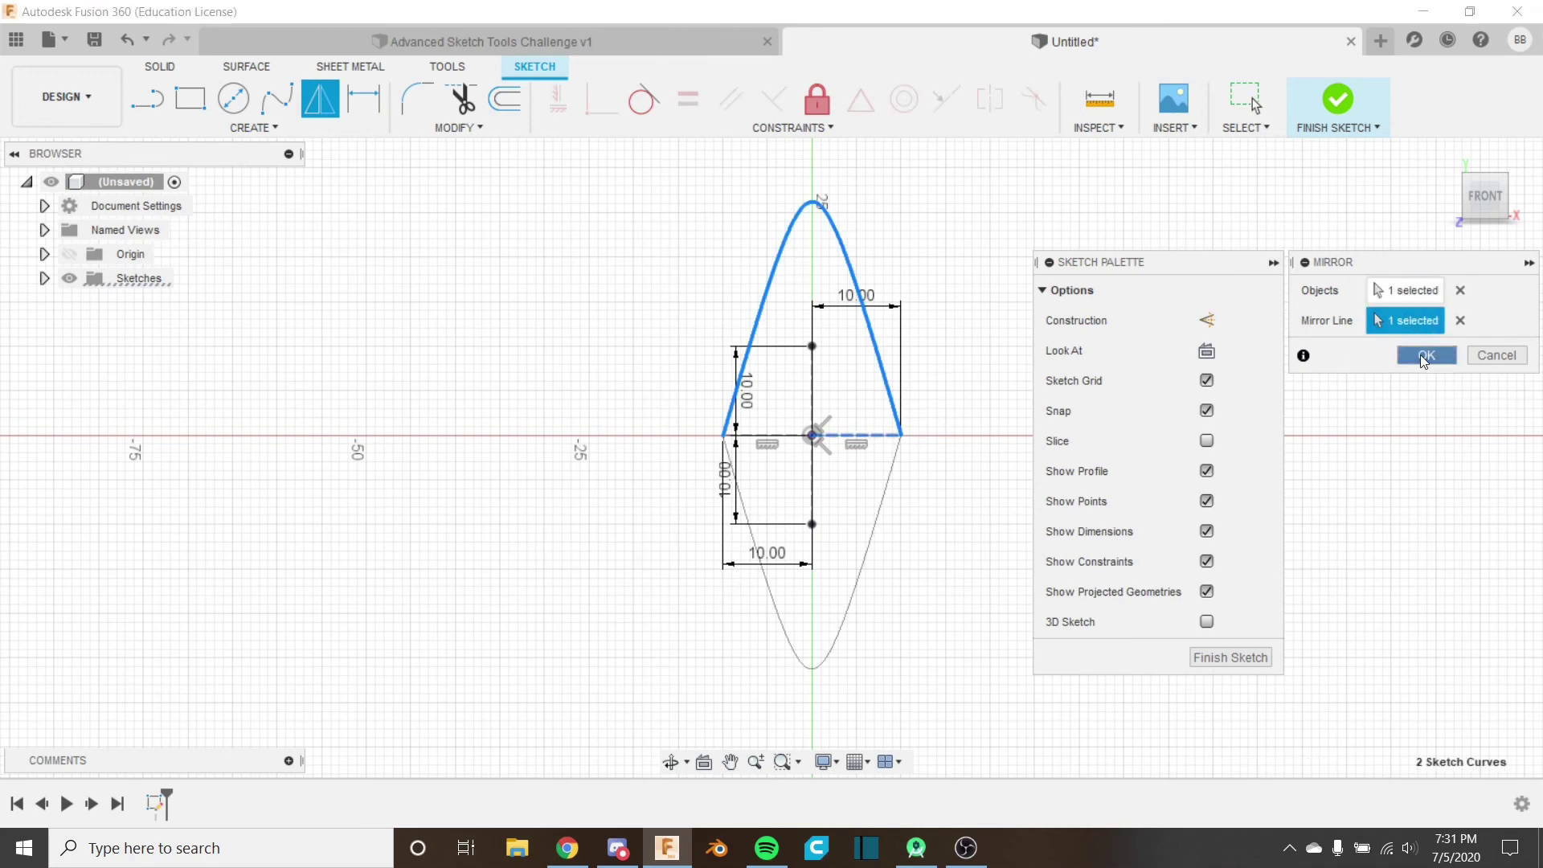
Step: Draw a conic curve between the vertical construction lines' outer ends, its apex point about 35 mm right of the origin and rho 0.75
middle_click_drag(814, 341, 728, 273)
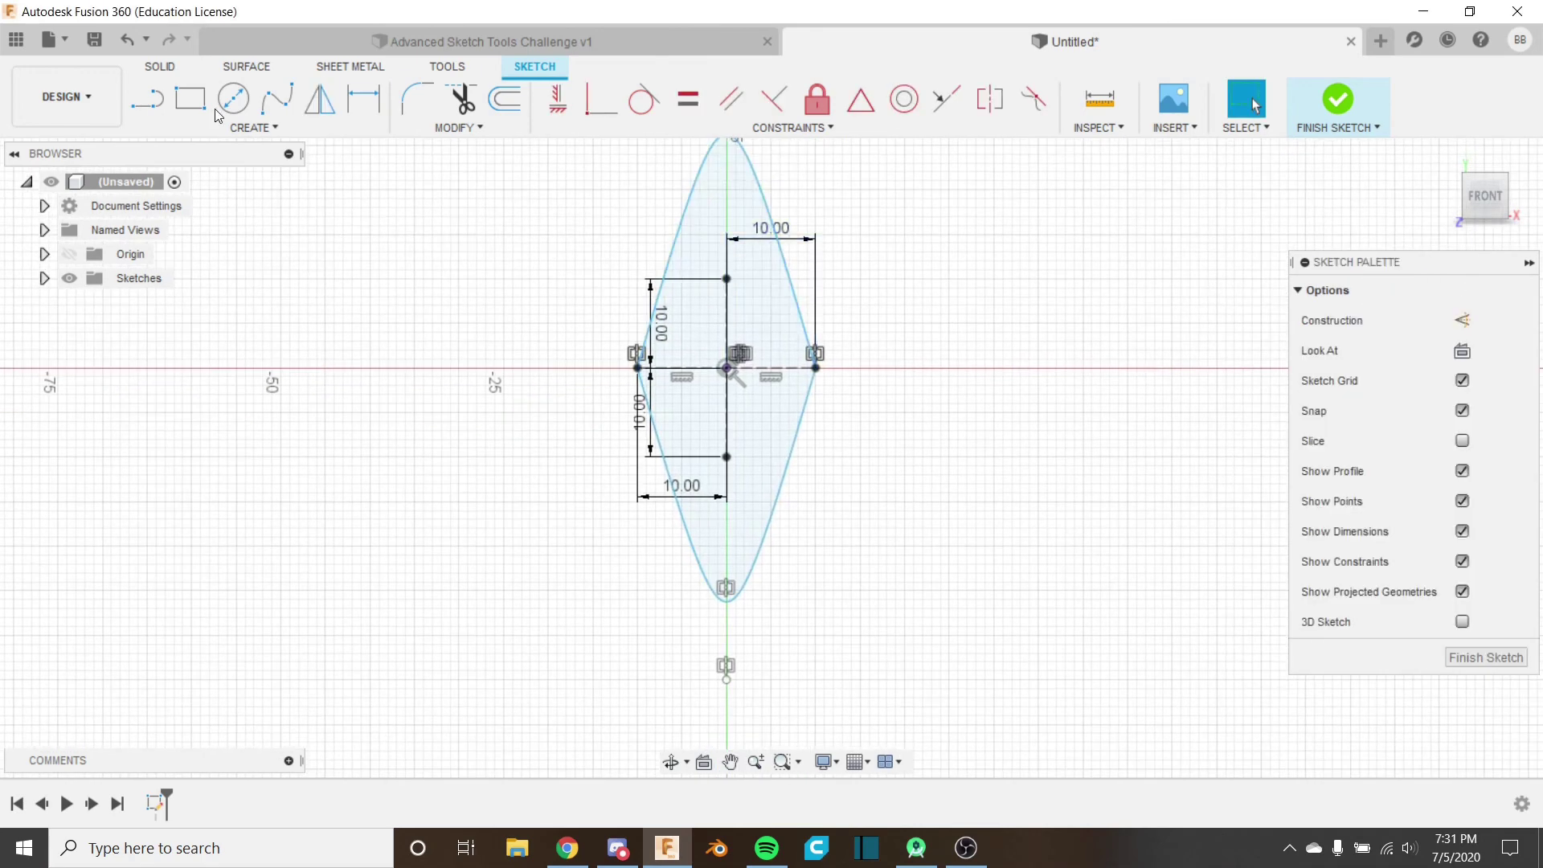
left_click(254, 127)
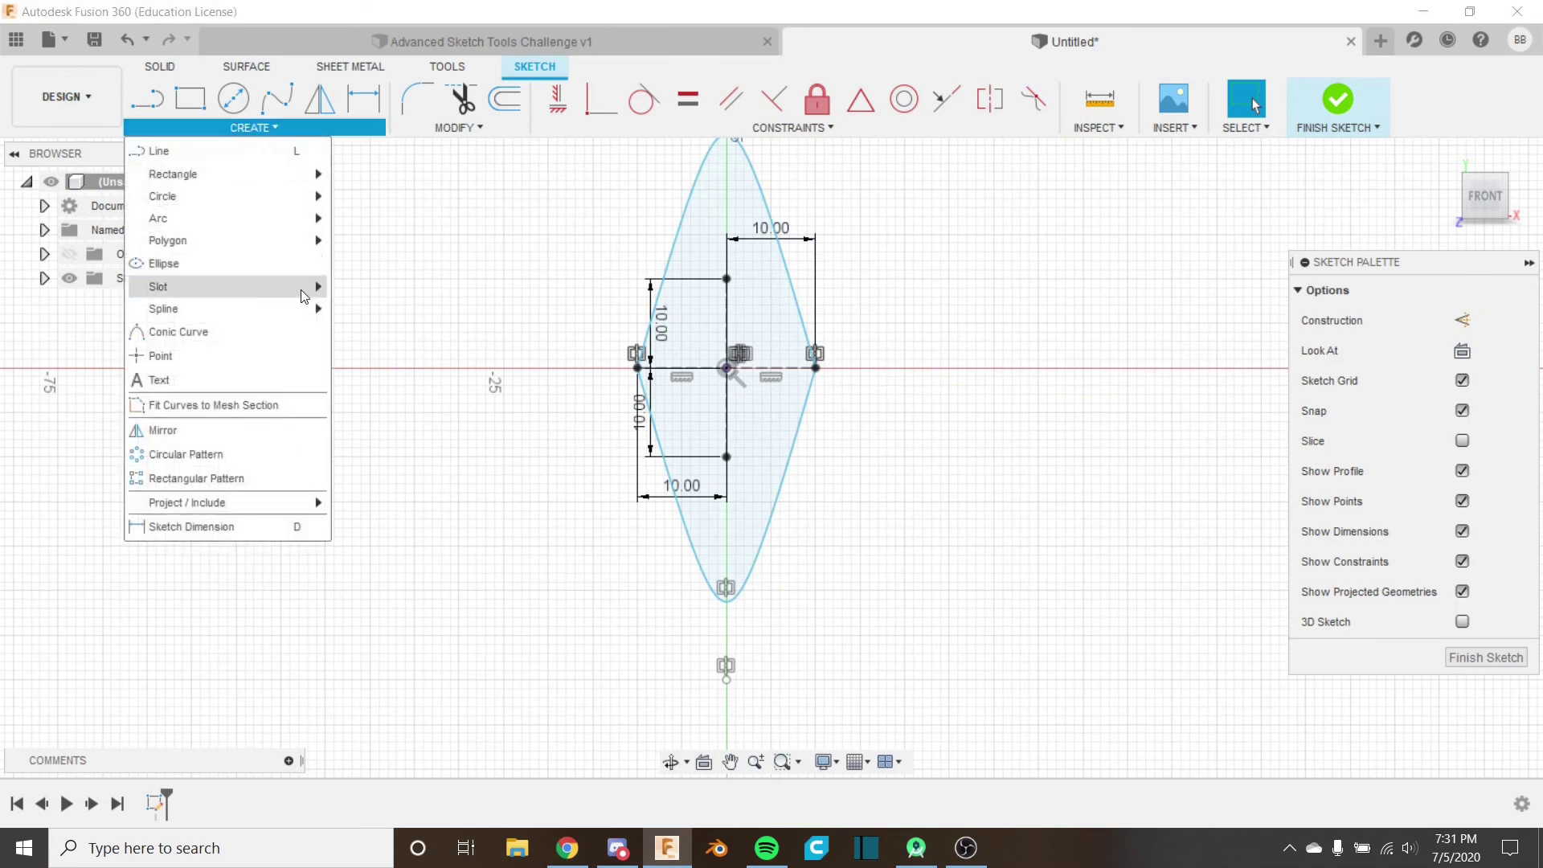
left_click(275, 336)
left_click(726, 279)
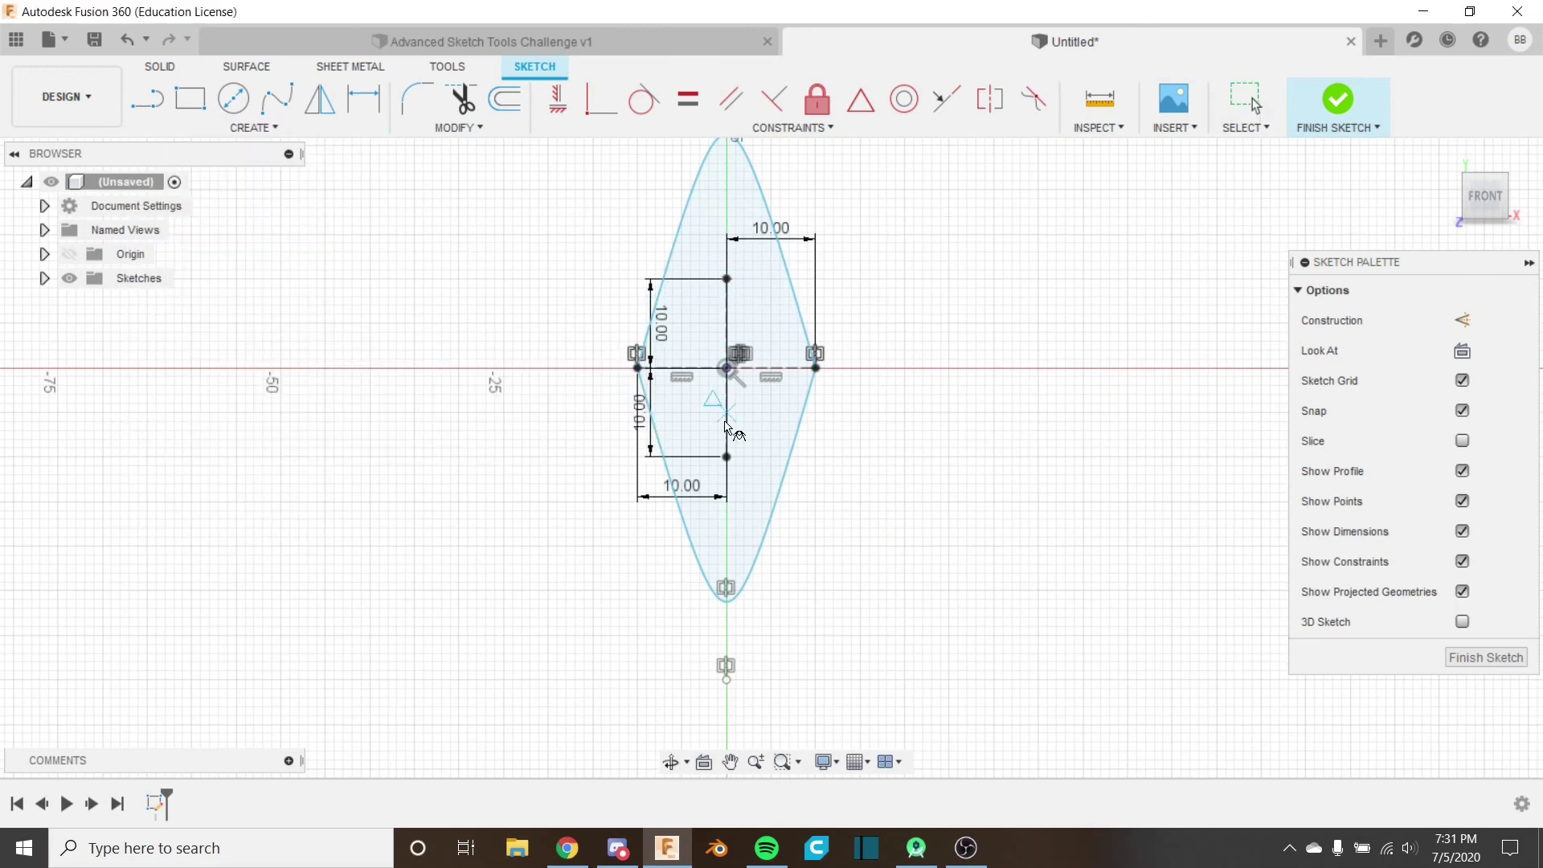
left_click(727, 456)
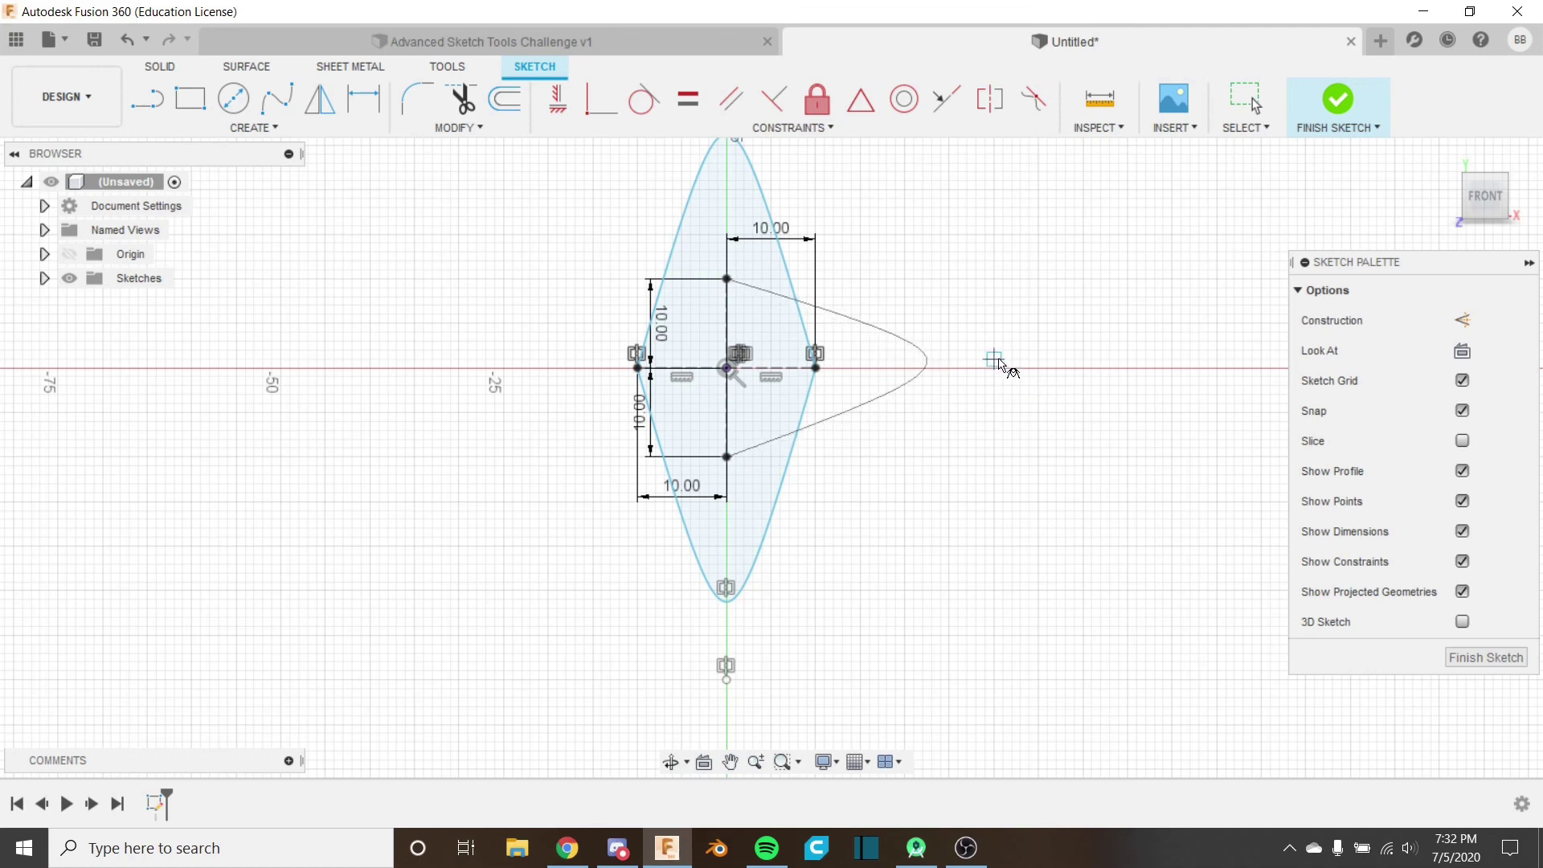
scroll(1068, 364, "down", 1)
middle_click_drag(1068, 365, 1062, 402)
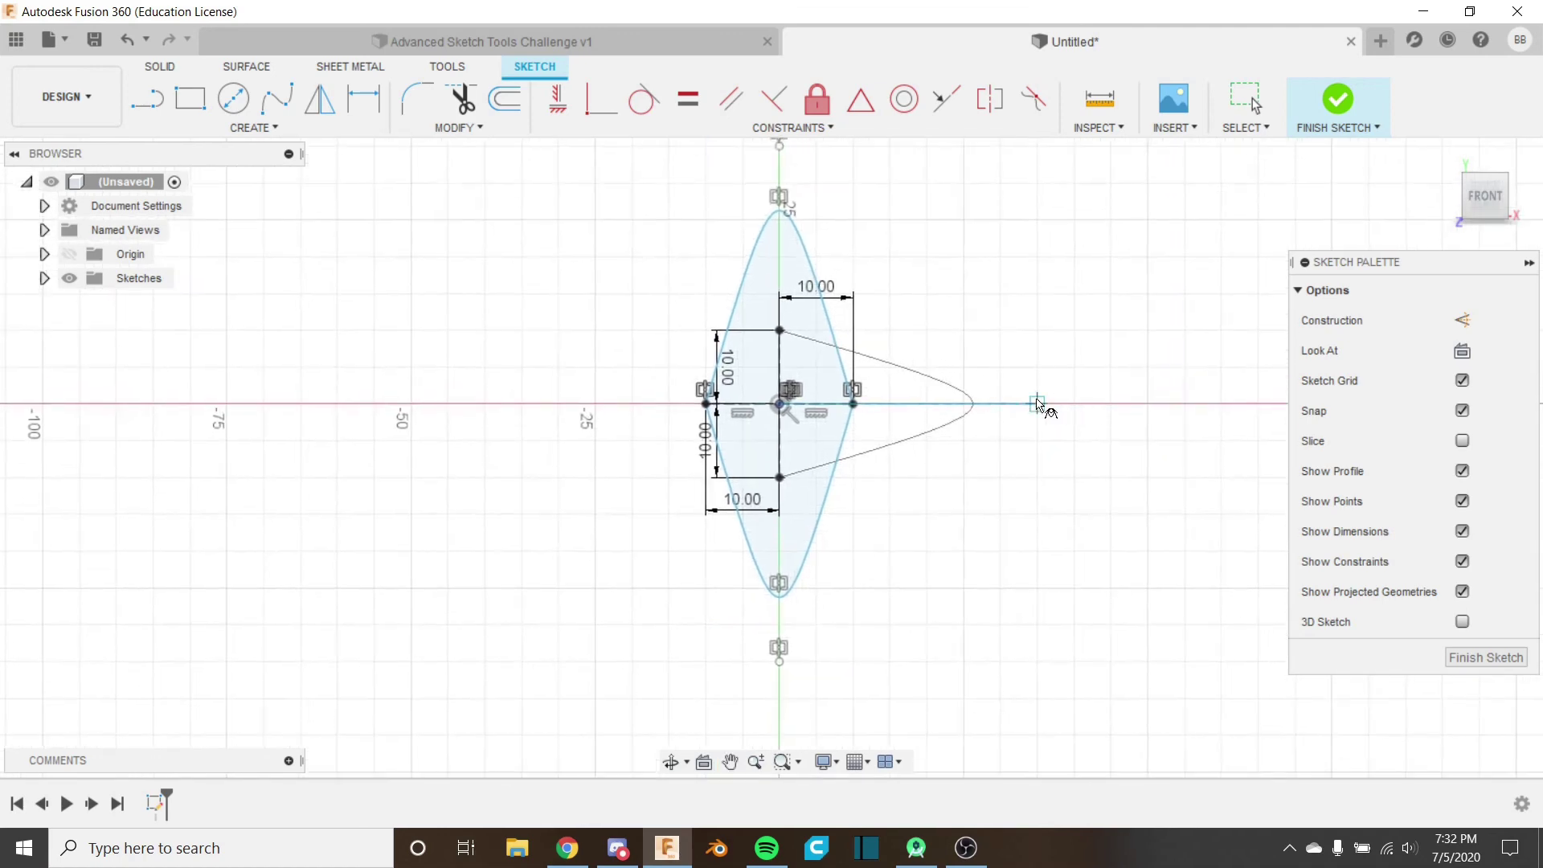
left_click(1037, 404)
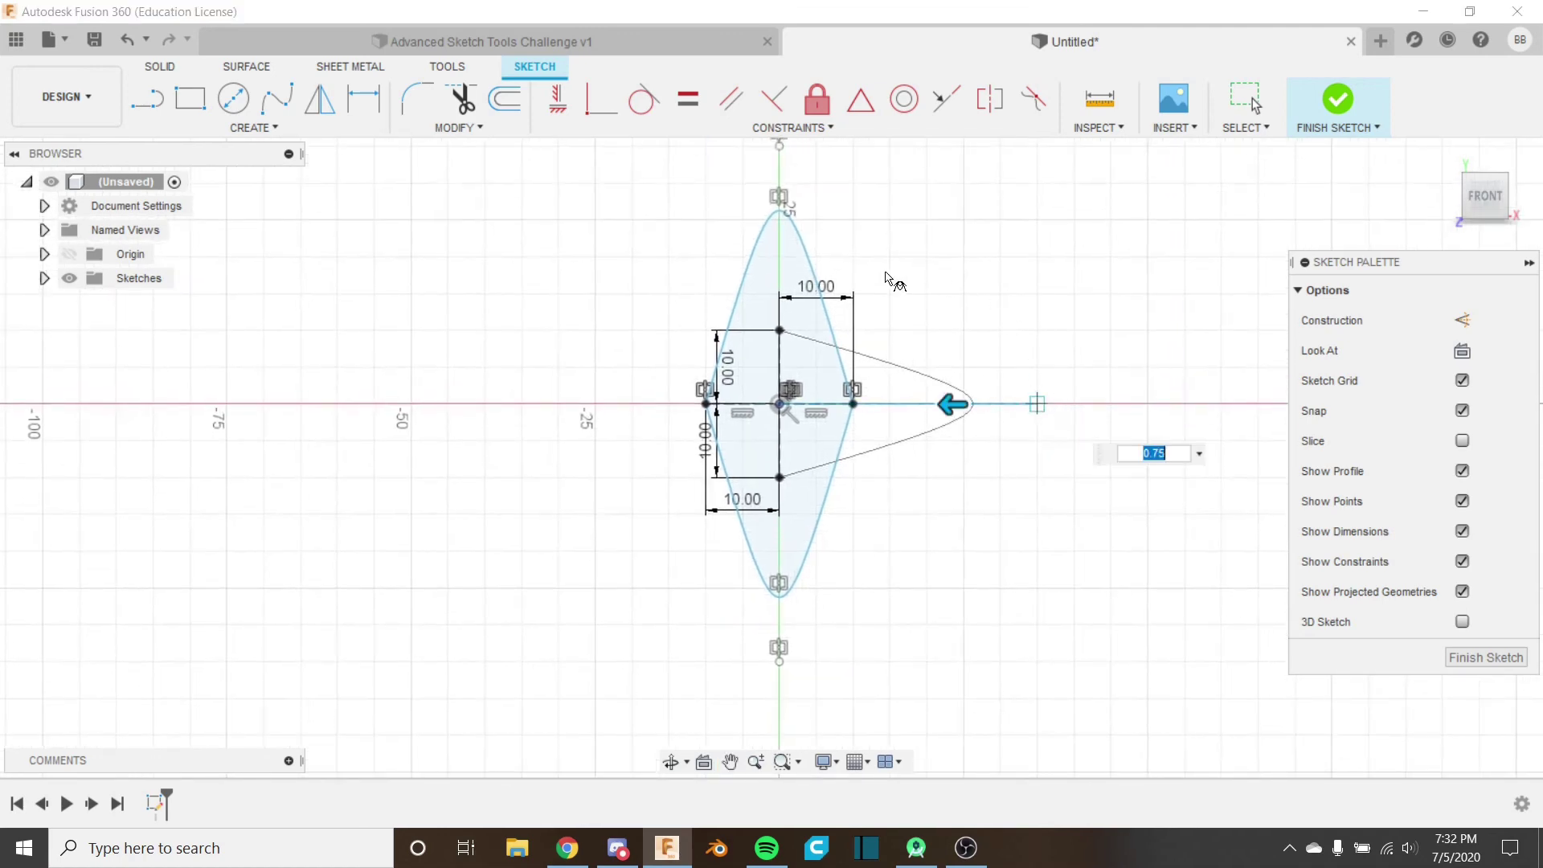
key("Return")
Step: Mirror the right-hand conic petal about the vertical construction line
scroll(810, 497, "up", 2)
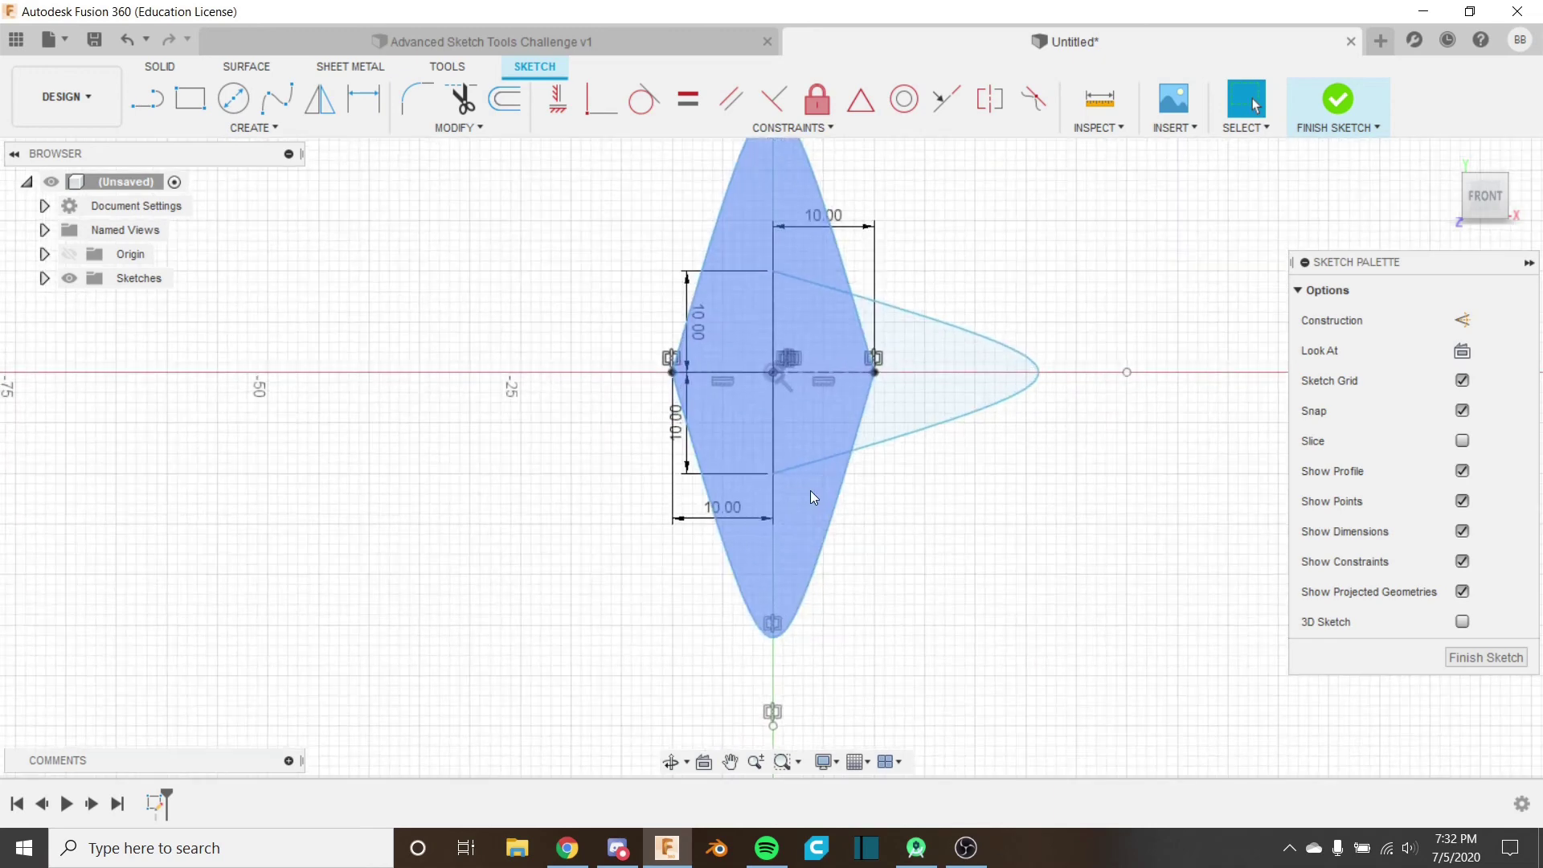
left_click(320, 98)
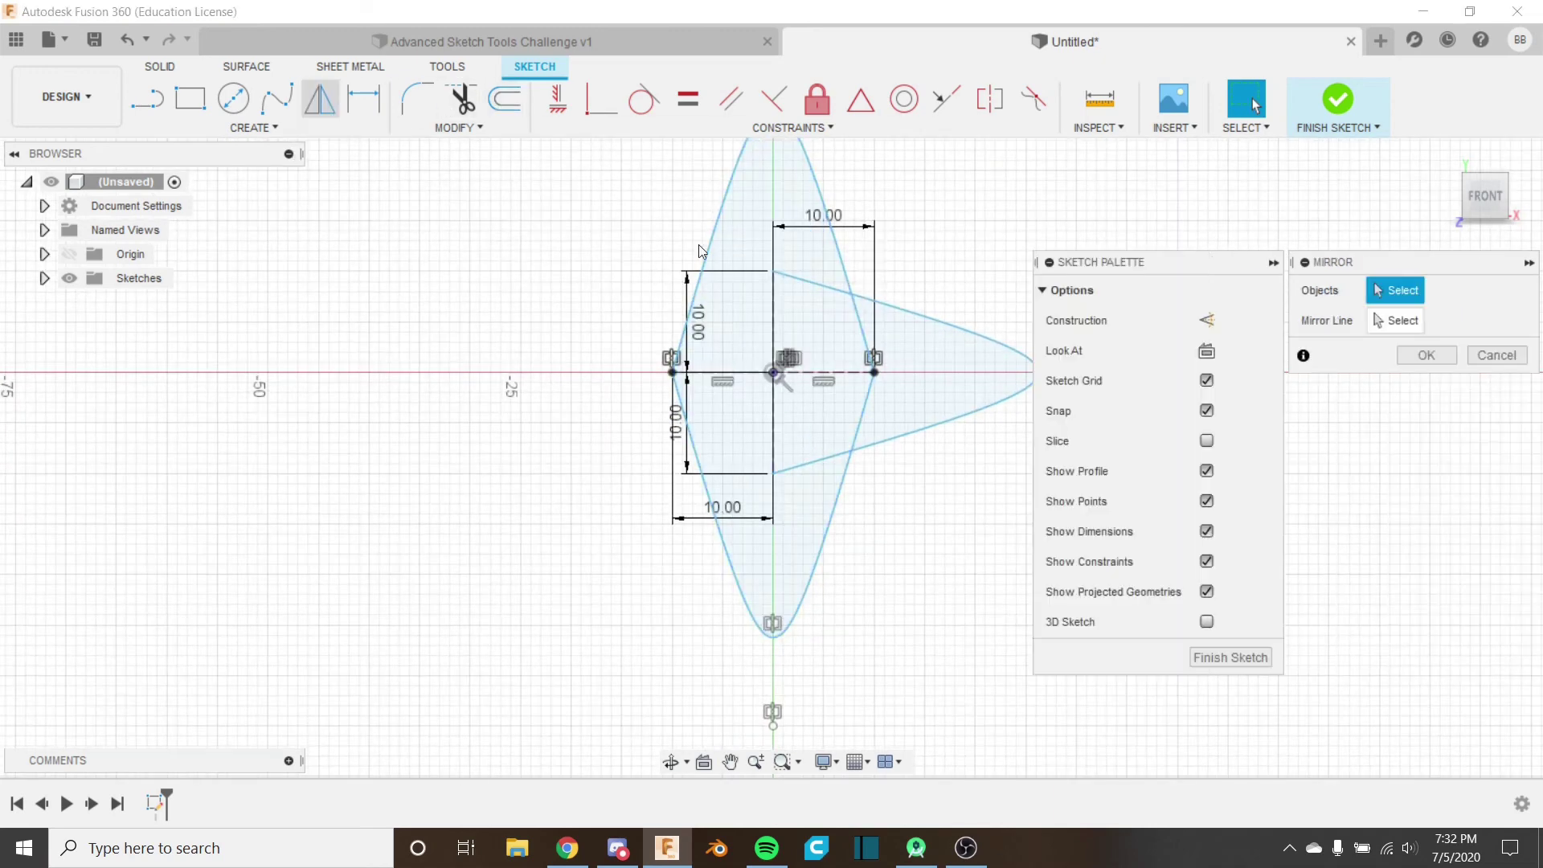
left_click(900, 308)
left_click(1386, 328)
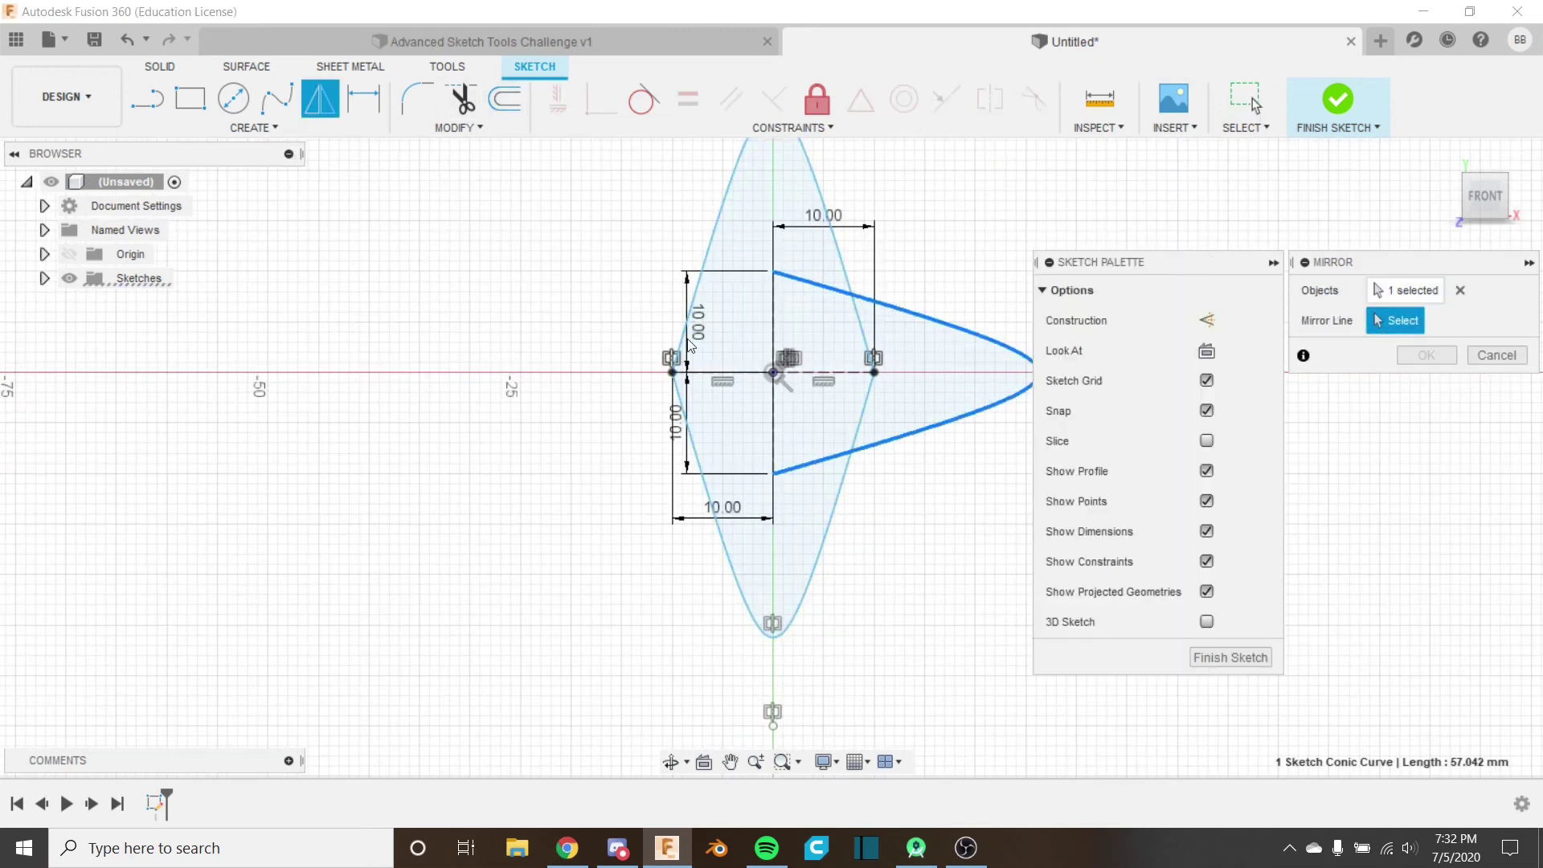
left_click(774, 333)
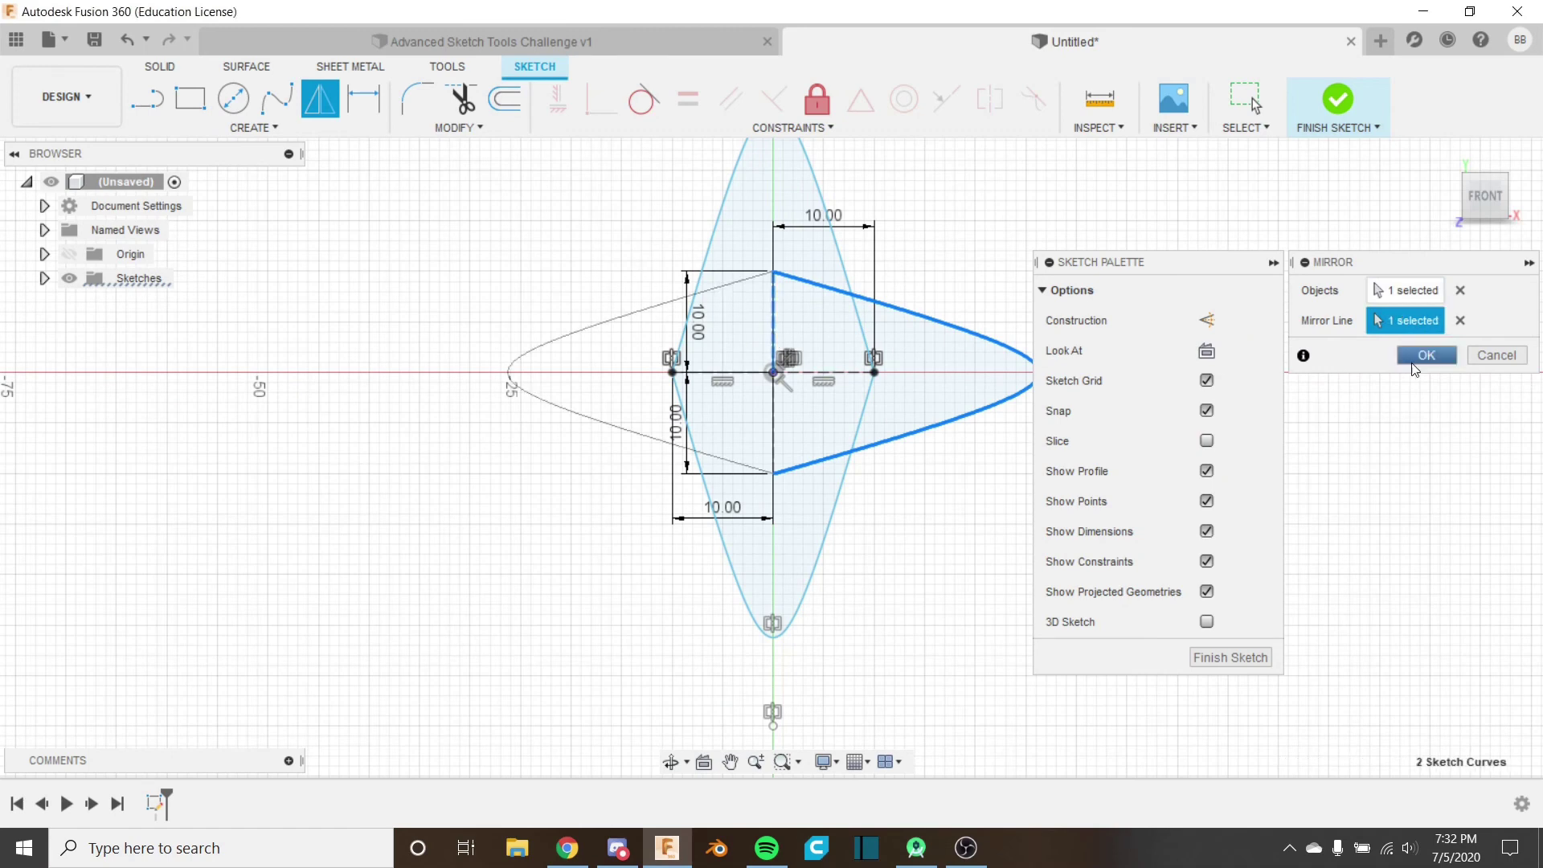
left_click(1427, 355)
scroll(828, 302, "up", 2)
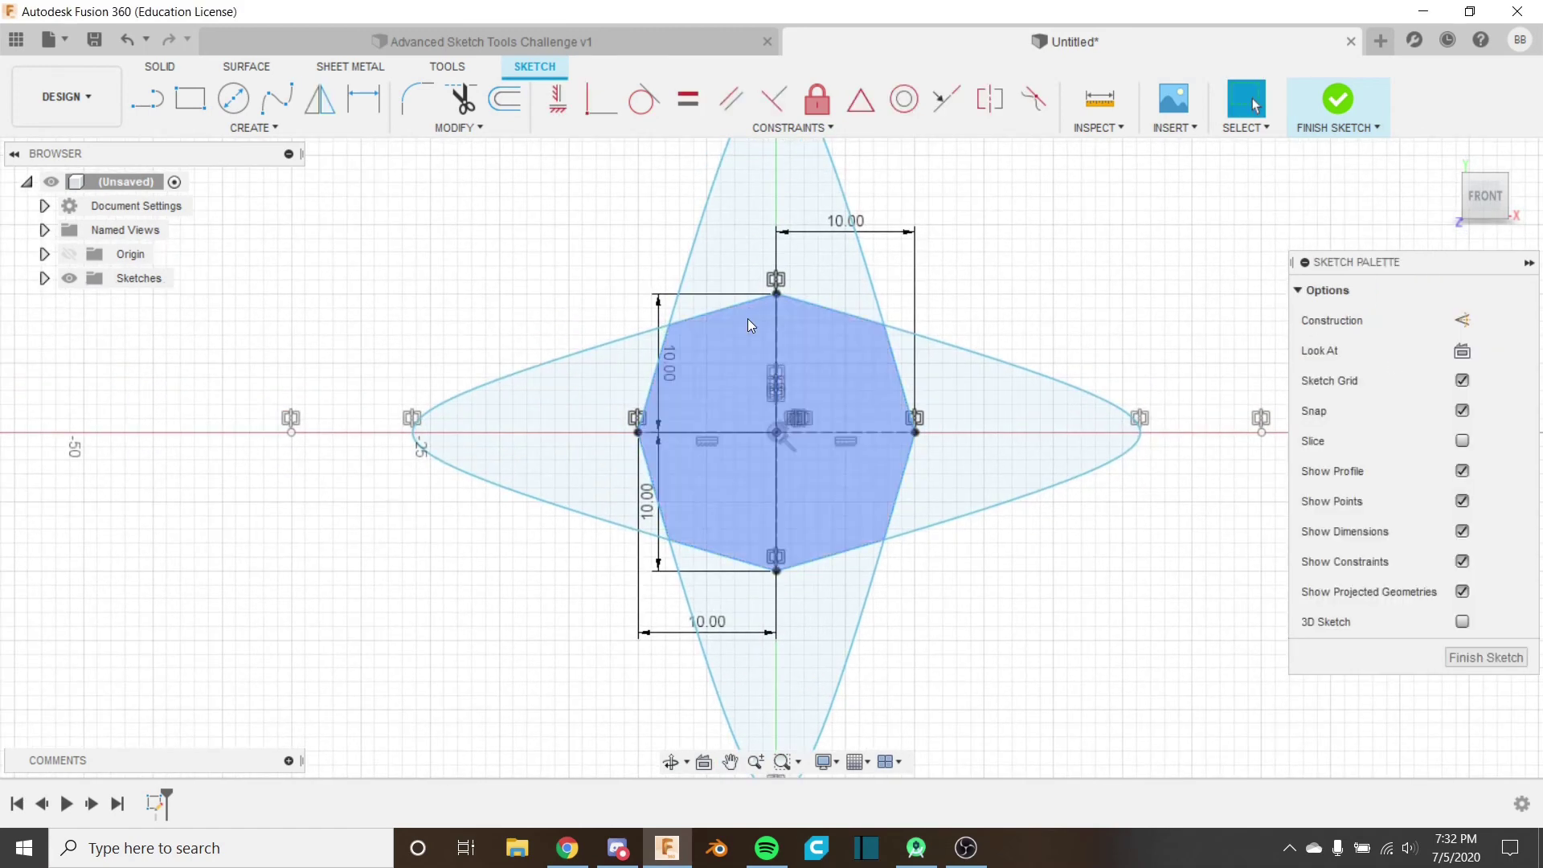
Step: Examine how the inner petals meet in the Advanced Sketch Tools Challenge design, and go back to the untitled sketch
left_click(566, 42)
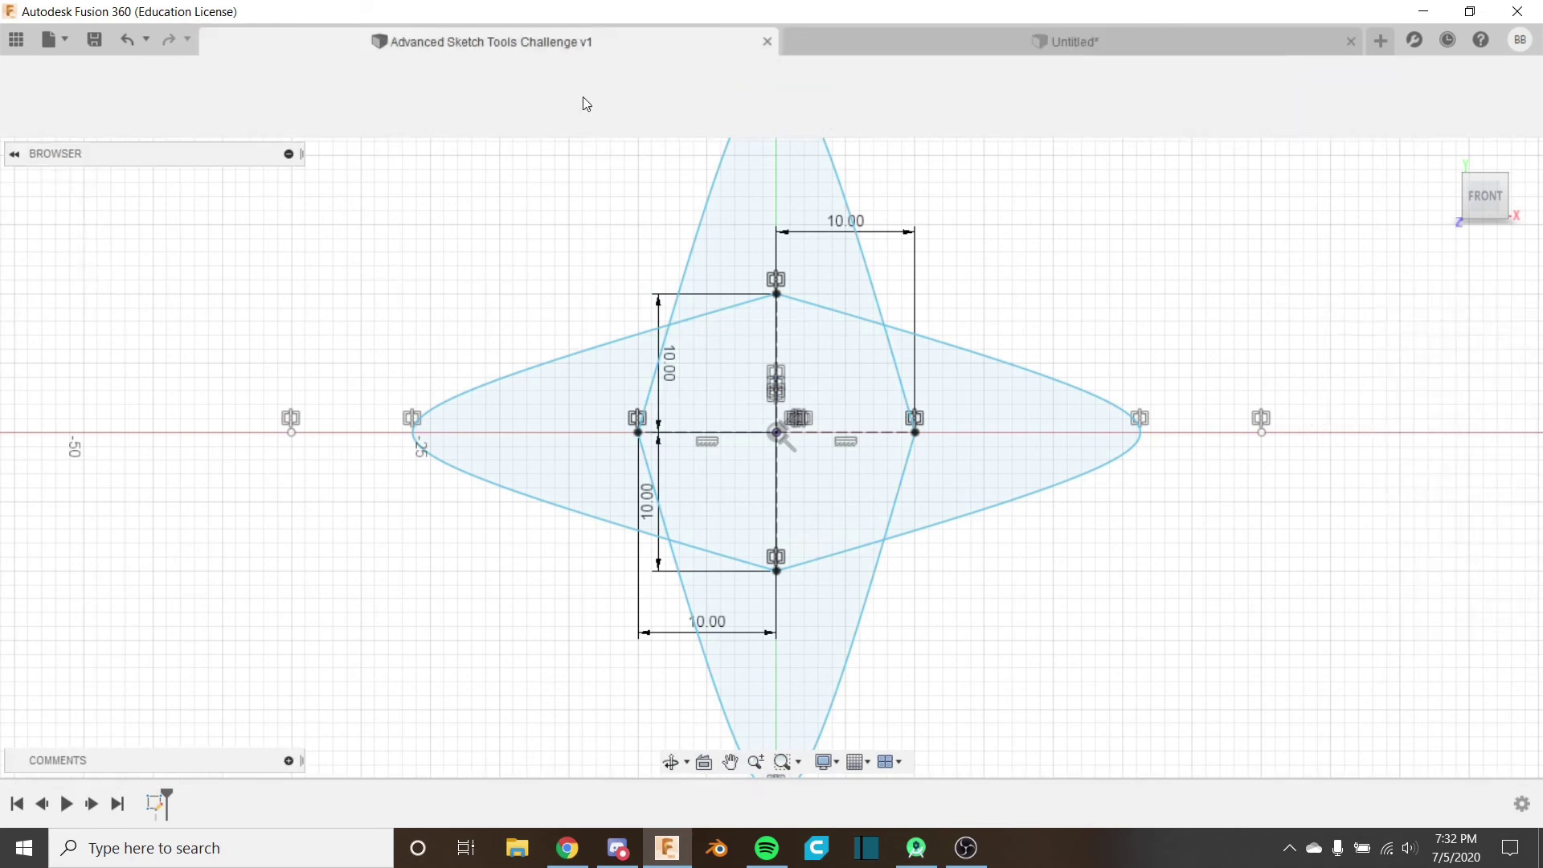
middle_click_drag(727, 459, 763, 402)
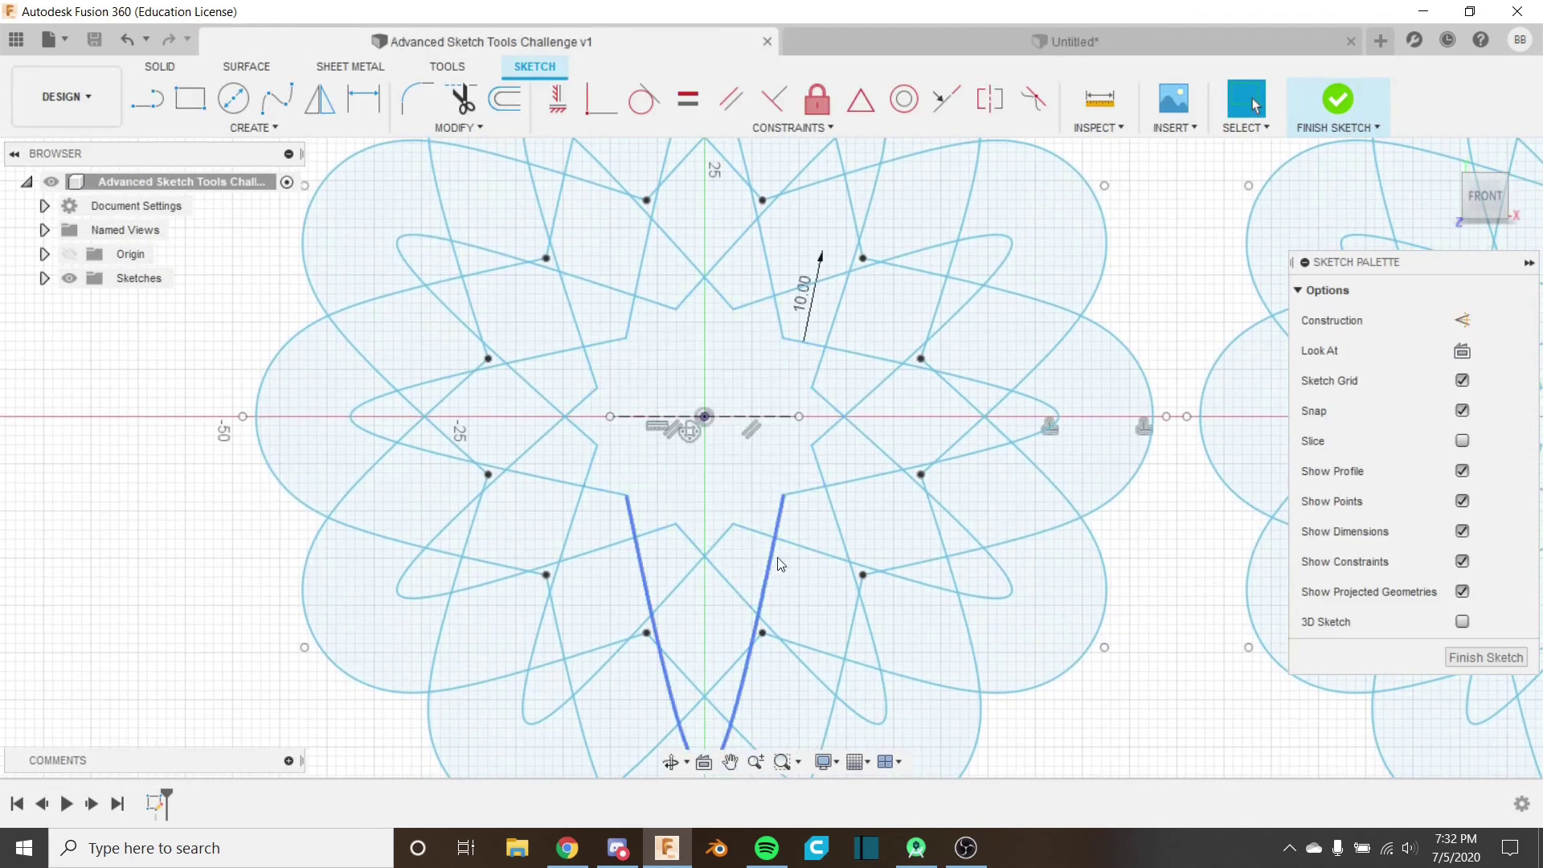
left_click(1075, 41)
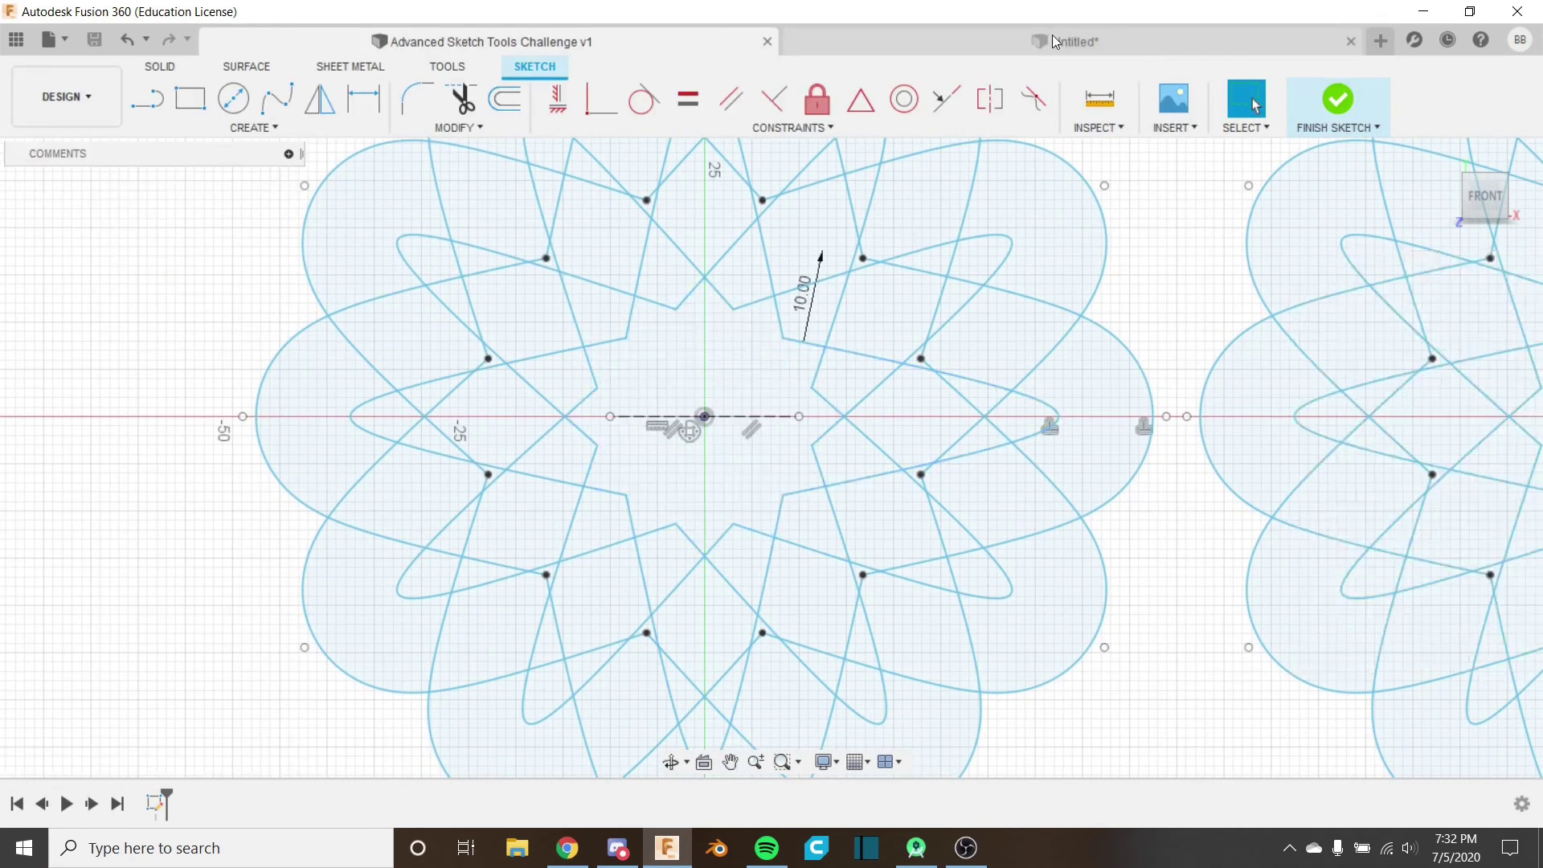
Step: Trim away the overlapping conic segments around the origin, leaving one continuous four-pointed star outline
left_click(463, 108)
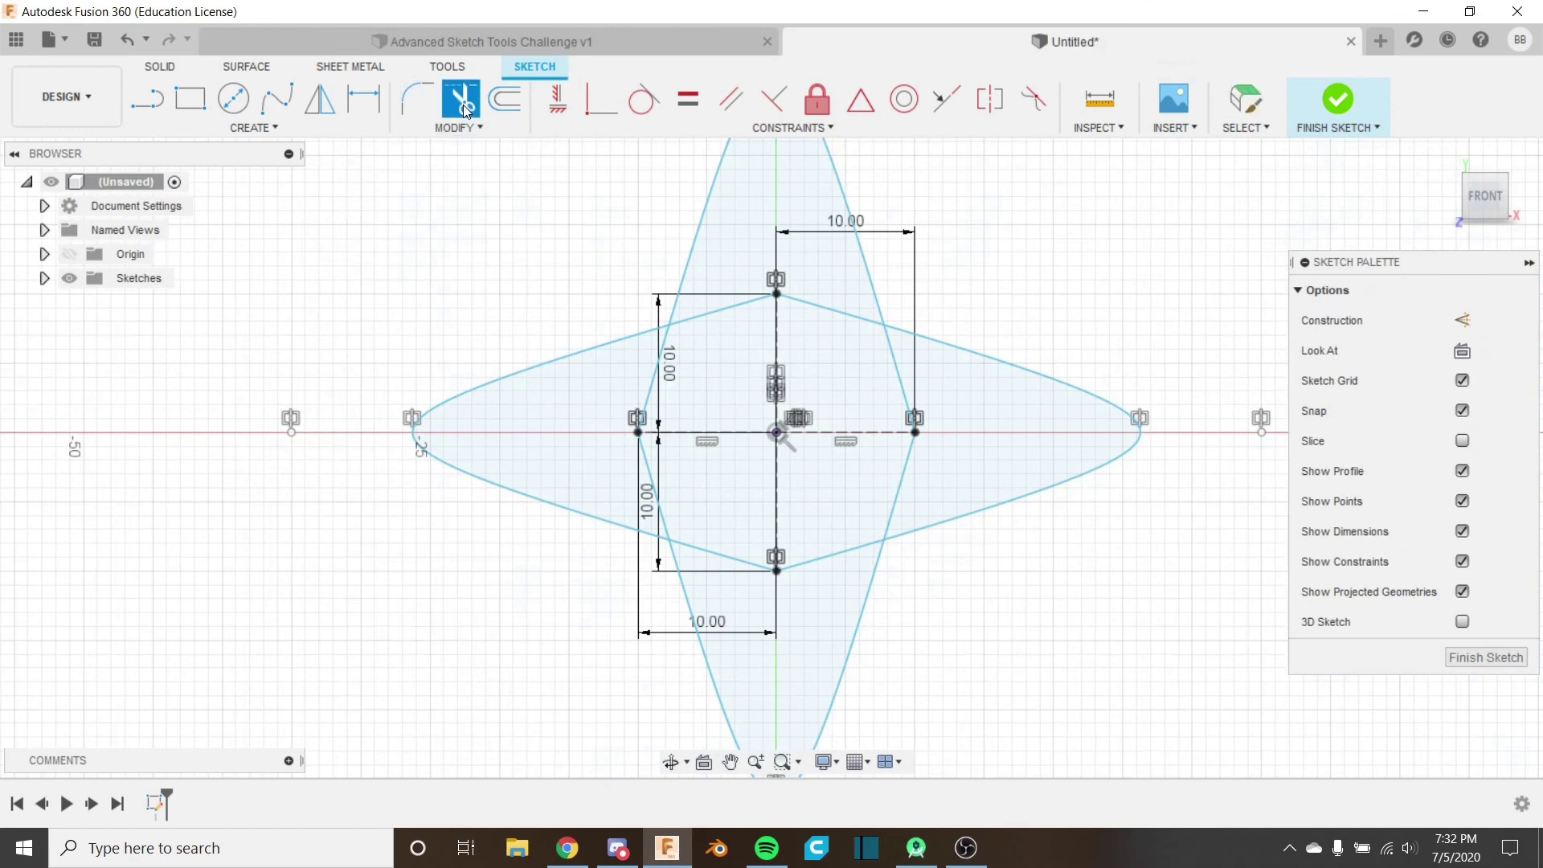
left_click(717, 310)
left_click(826, 315)
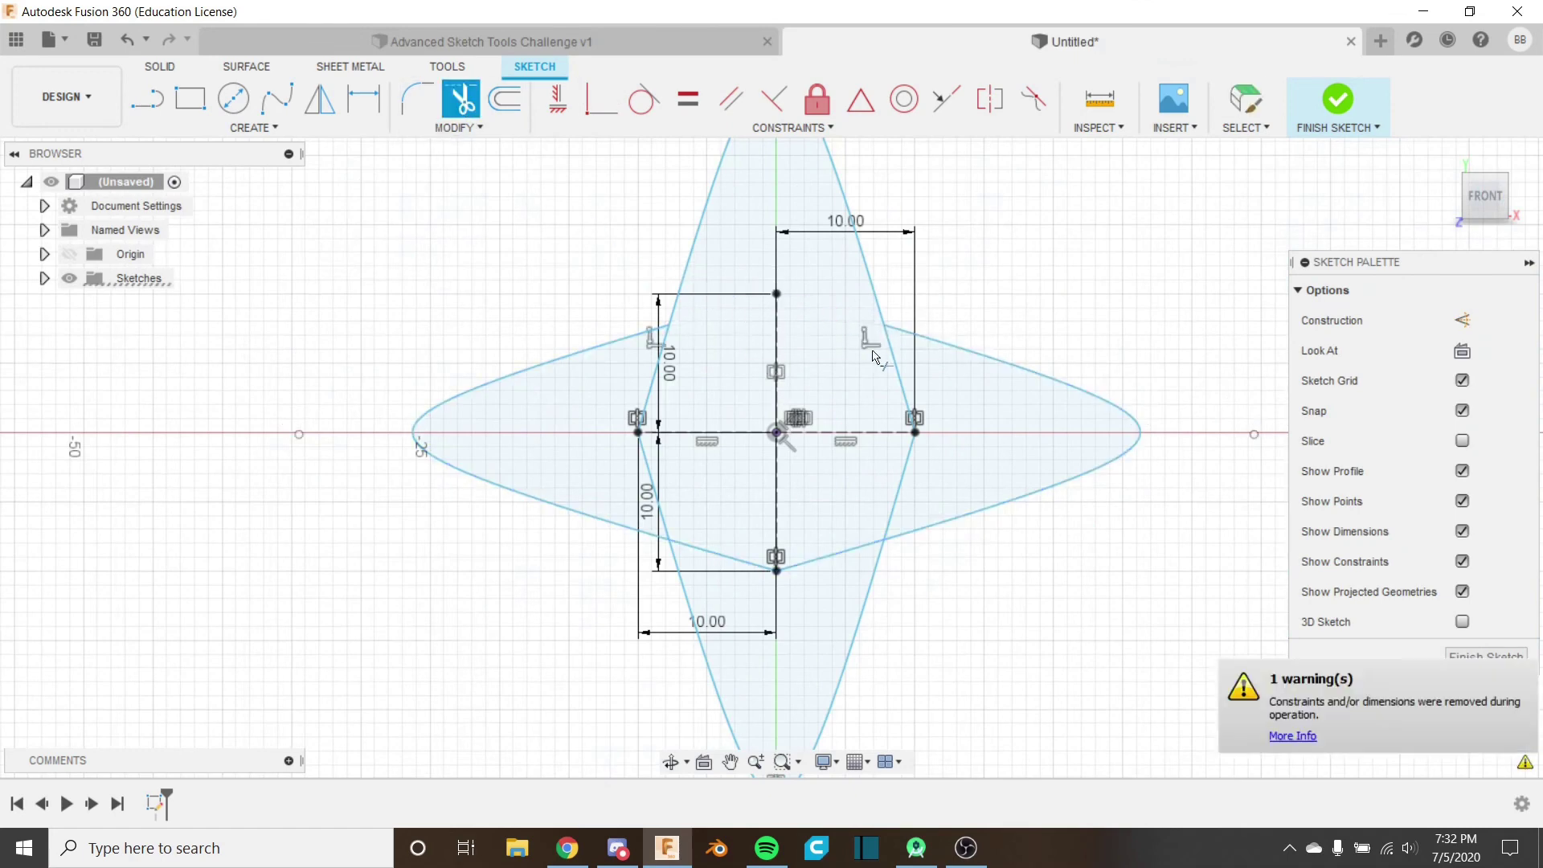
left_click(654, 479)
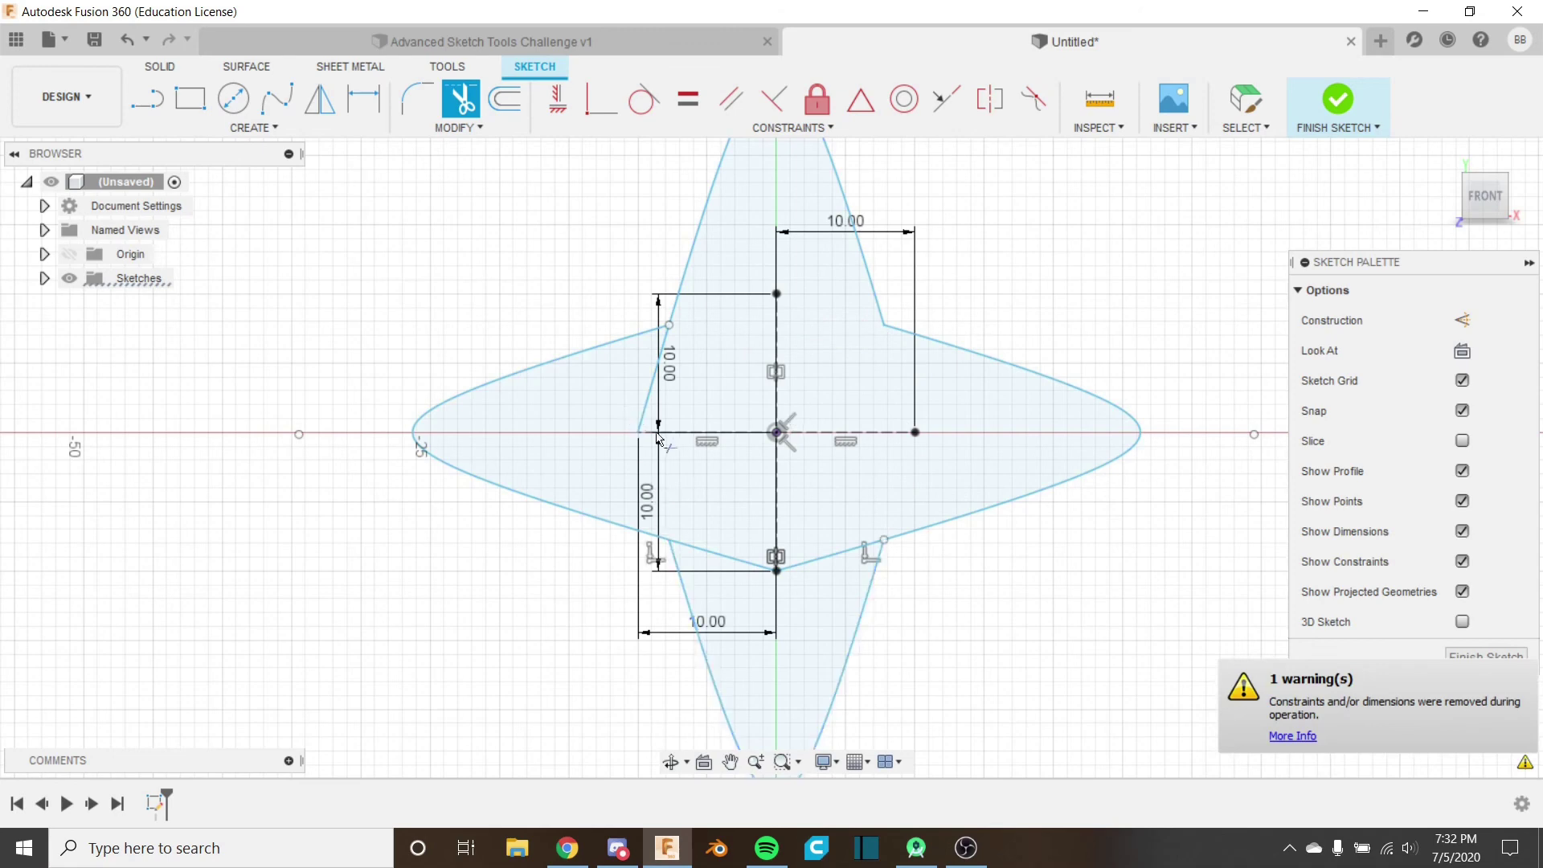
left_click(820, 559)
left_click(741, 562)
scroll(687, 259, "down", 6)
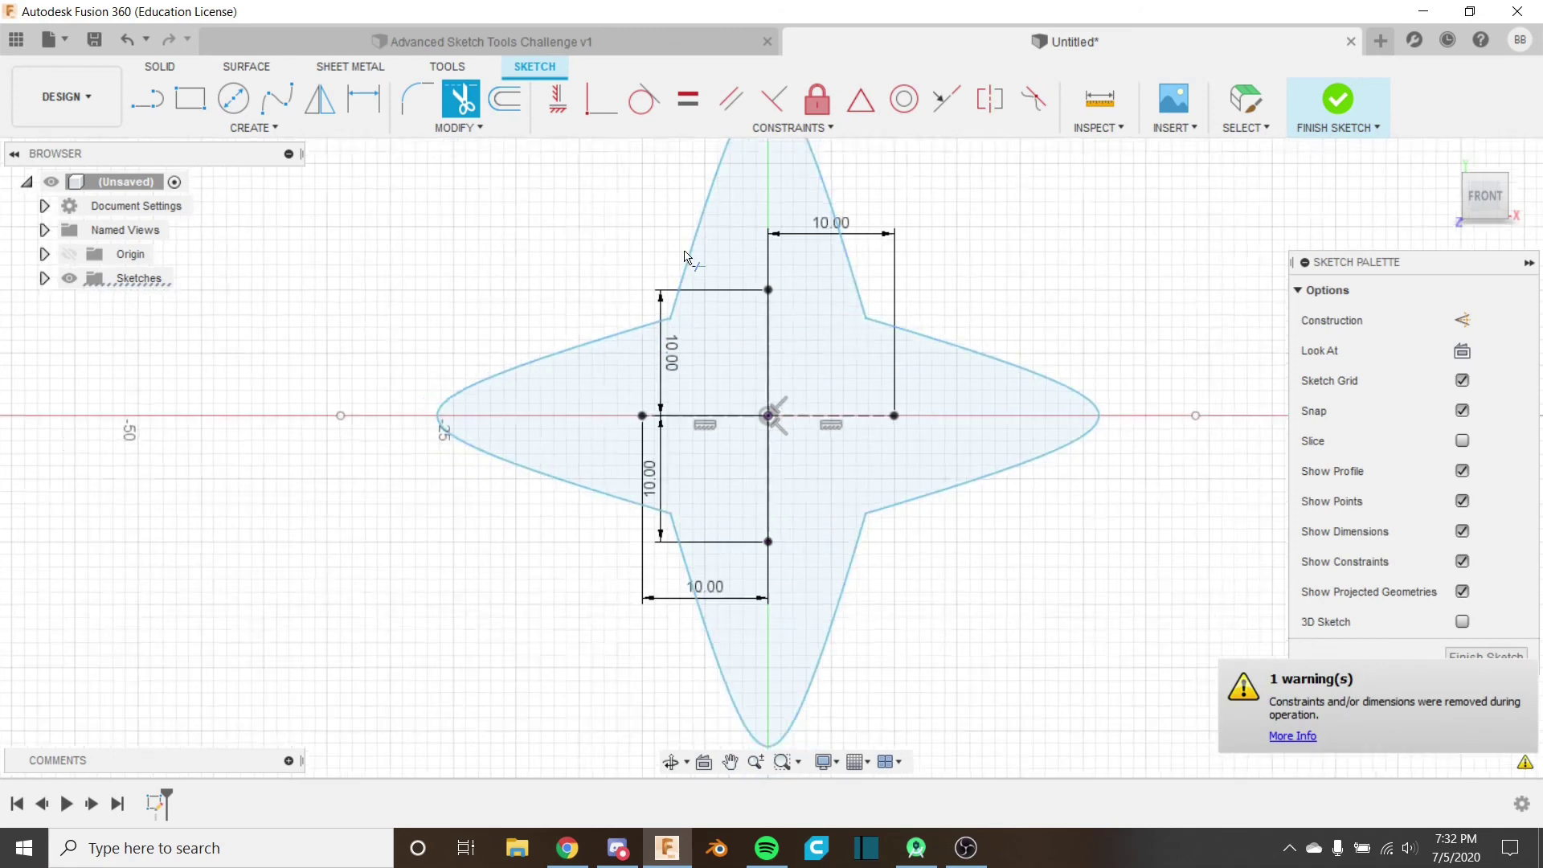
middle_click_drag(696, 268, 907, 335)
key("Escape")
Step: Compare the star outline with the whole flower in the Advanced Sketch Tools Challenge design, and return to the untitled sketch
left_click(490, 41)
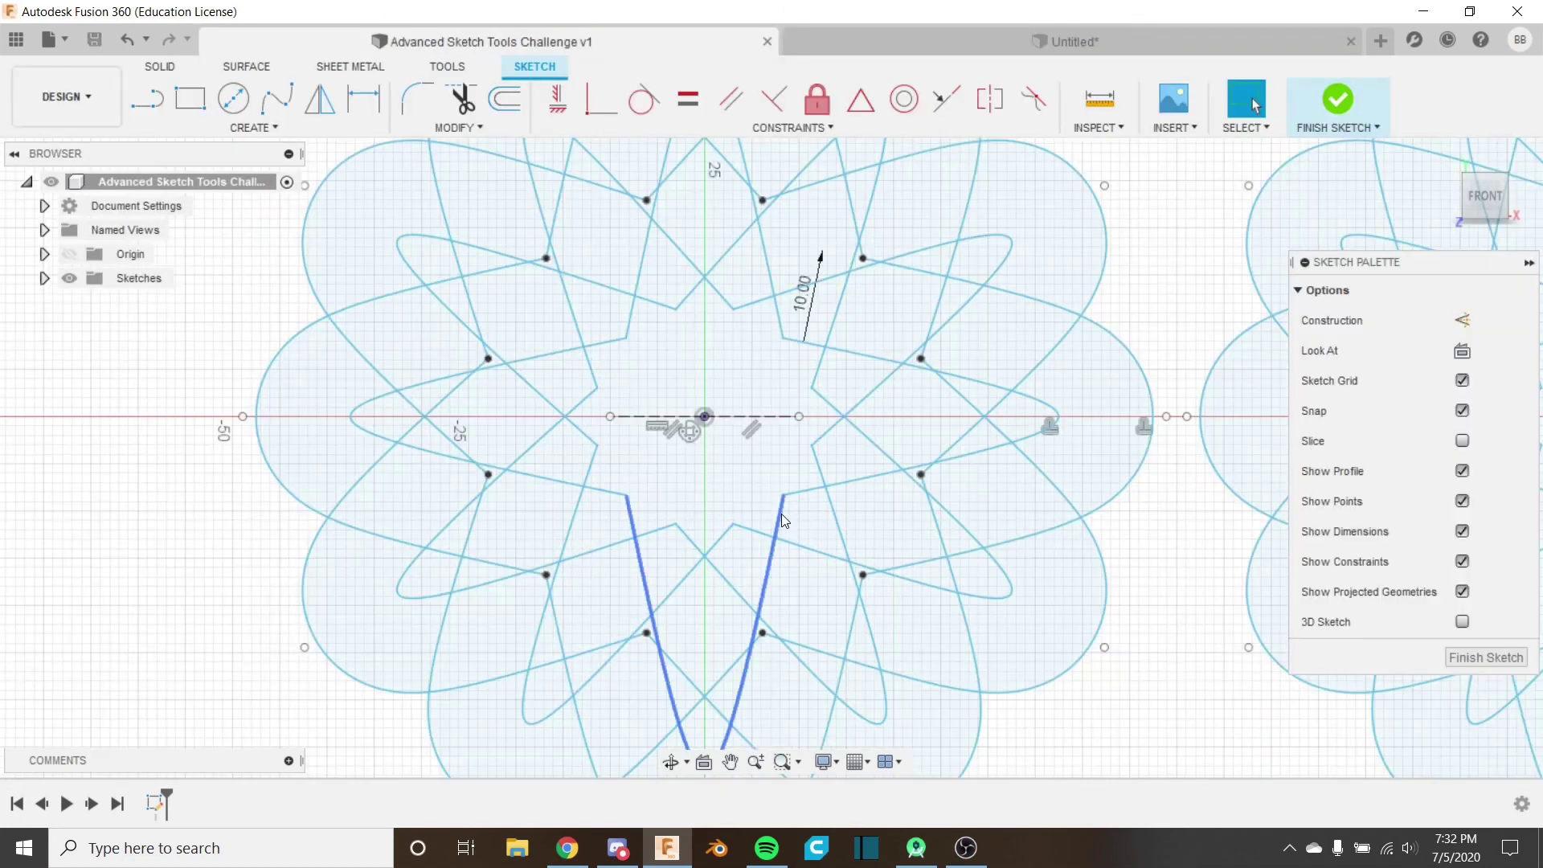
scroll(736, 465, "down", 2)
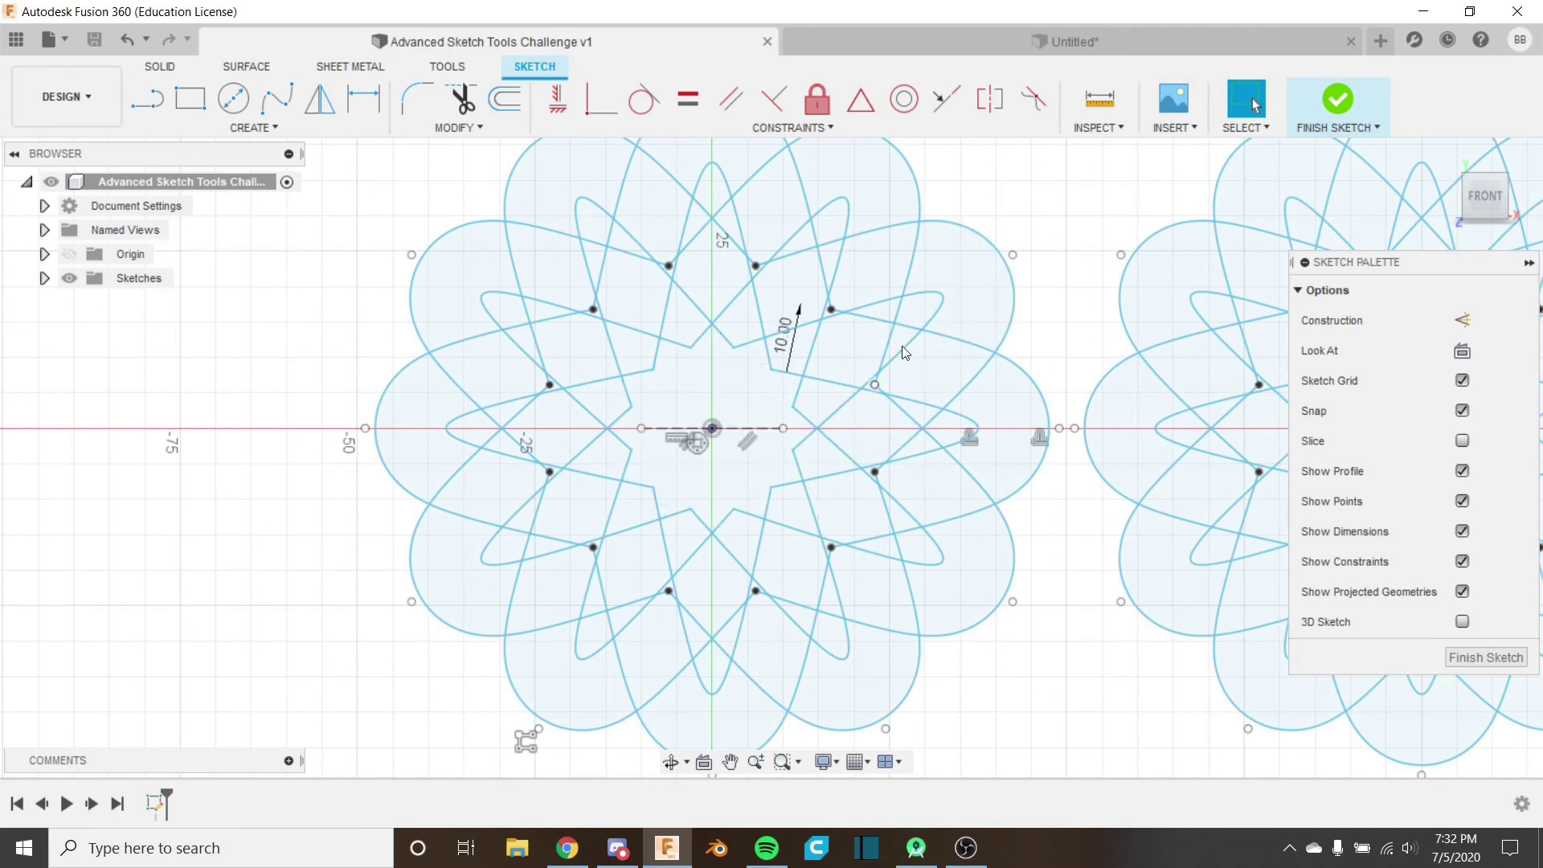
left_click(1068, 51)
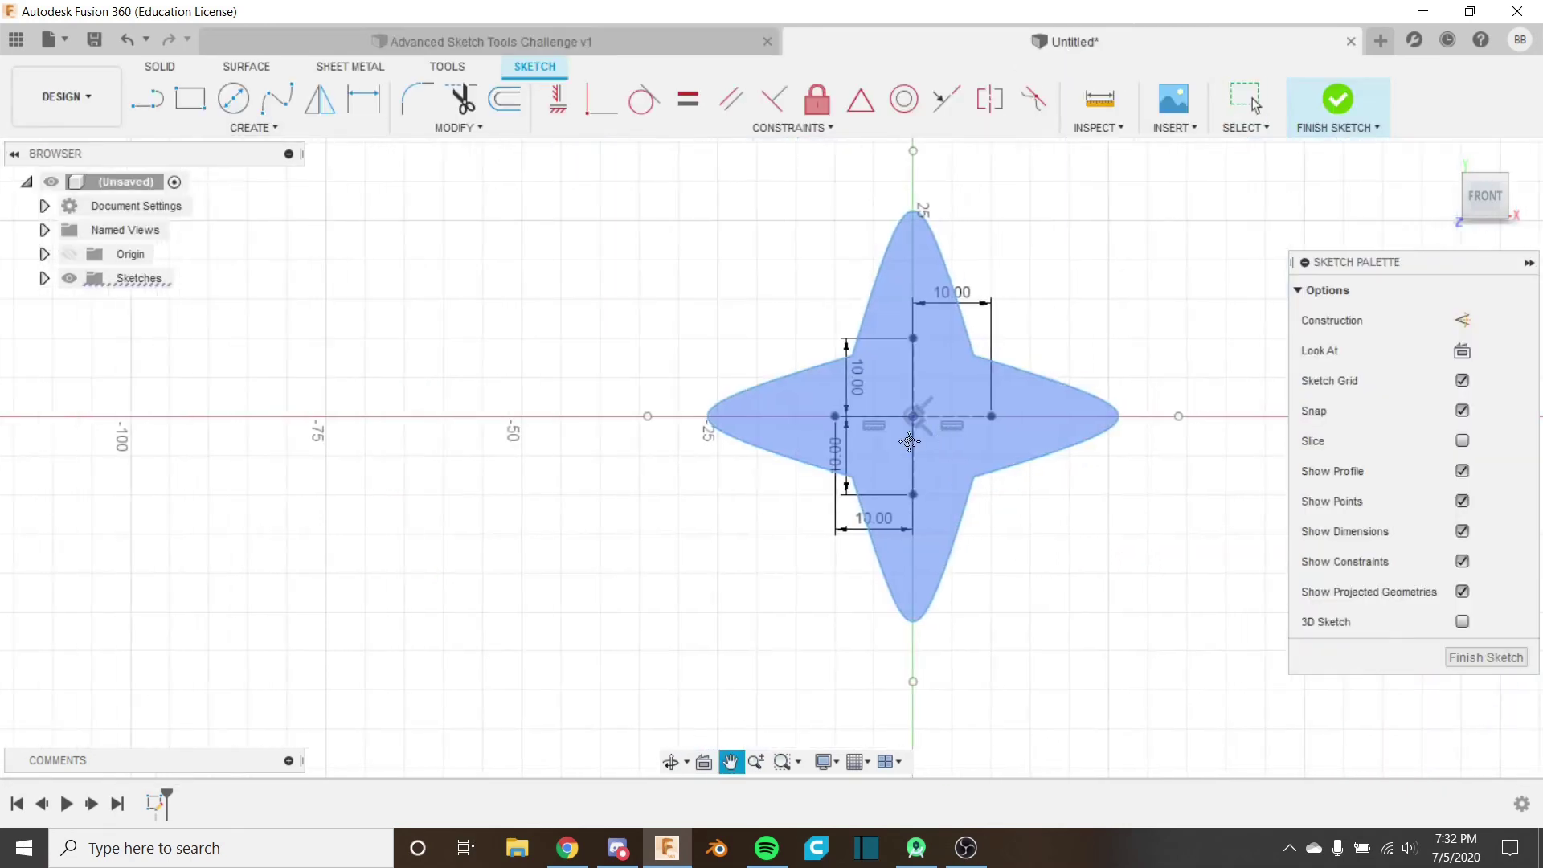
middle_click_drag(844, 308, 648, 317)
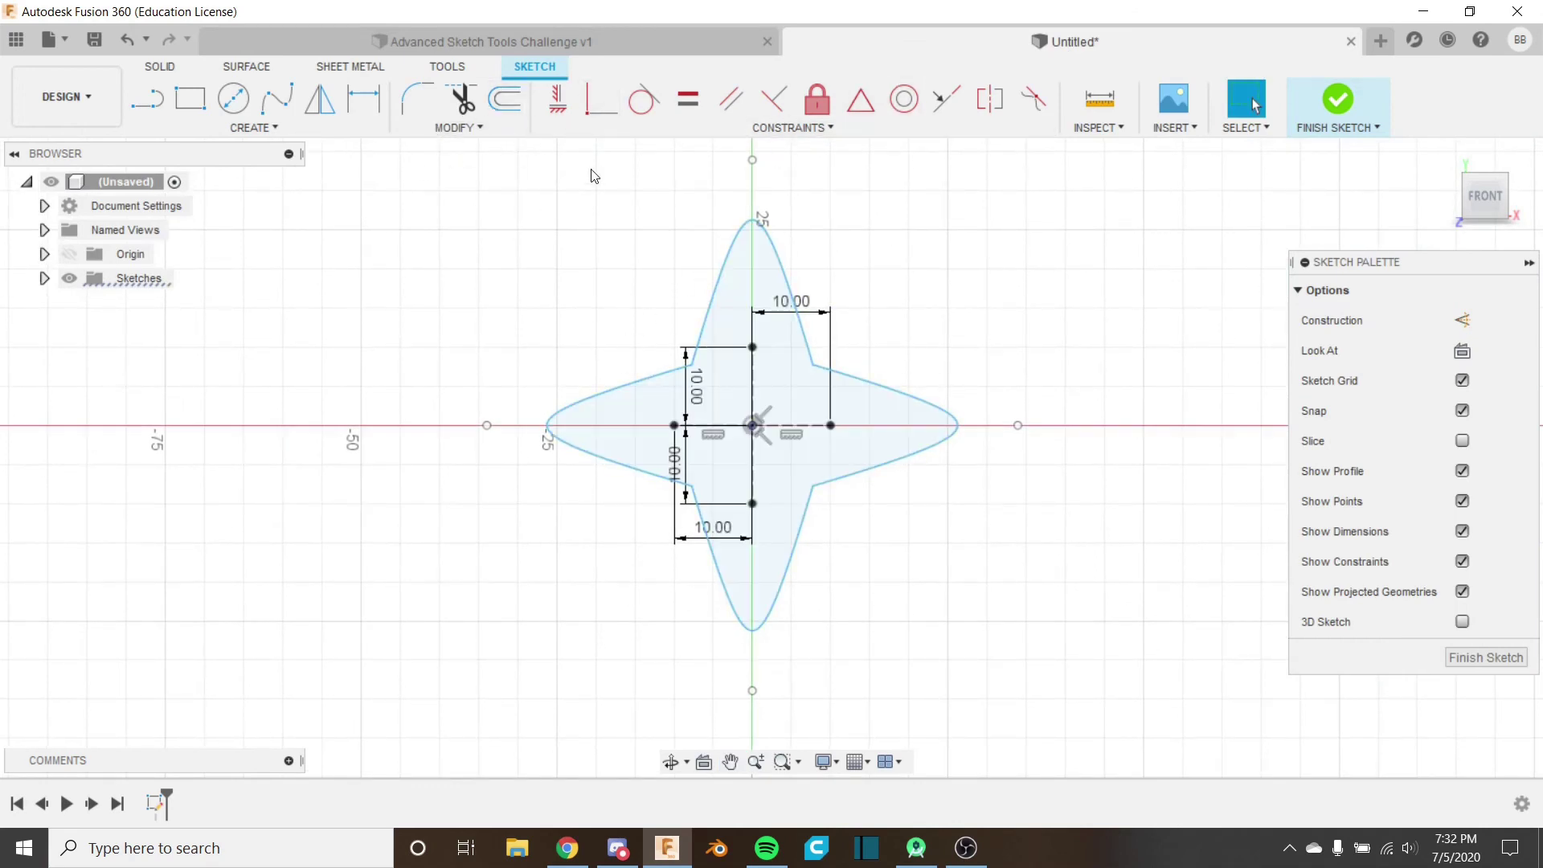
Step: Offset the whole four-pointed star outline outward by 5 mm, entering -5 mm as the offset position
left_click(517, 108)
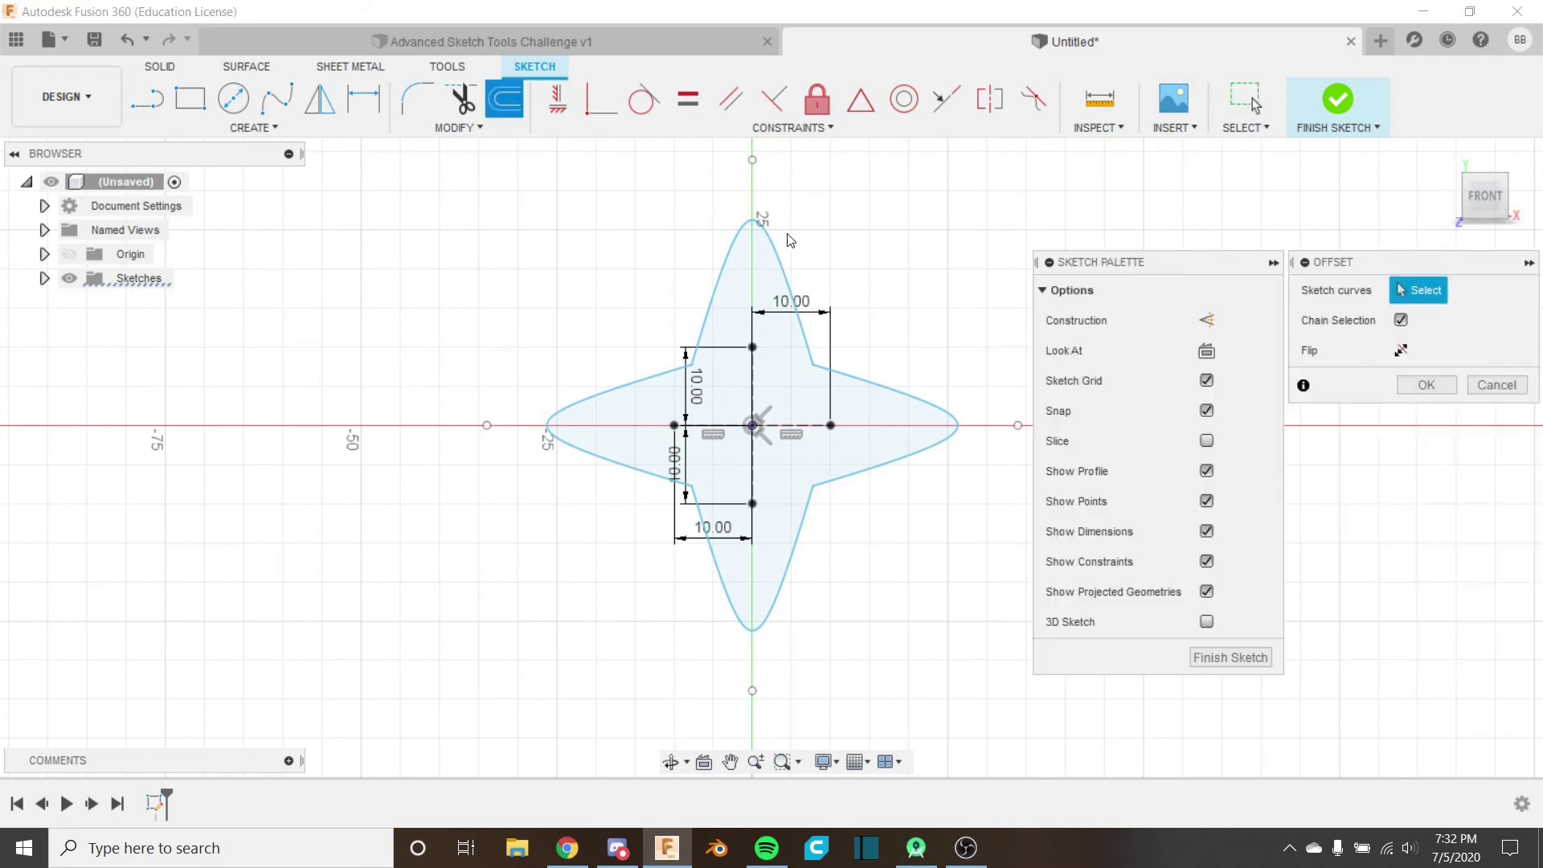
left_click(787, 282)
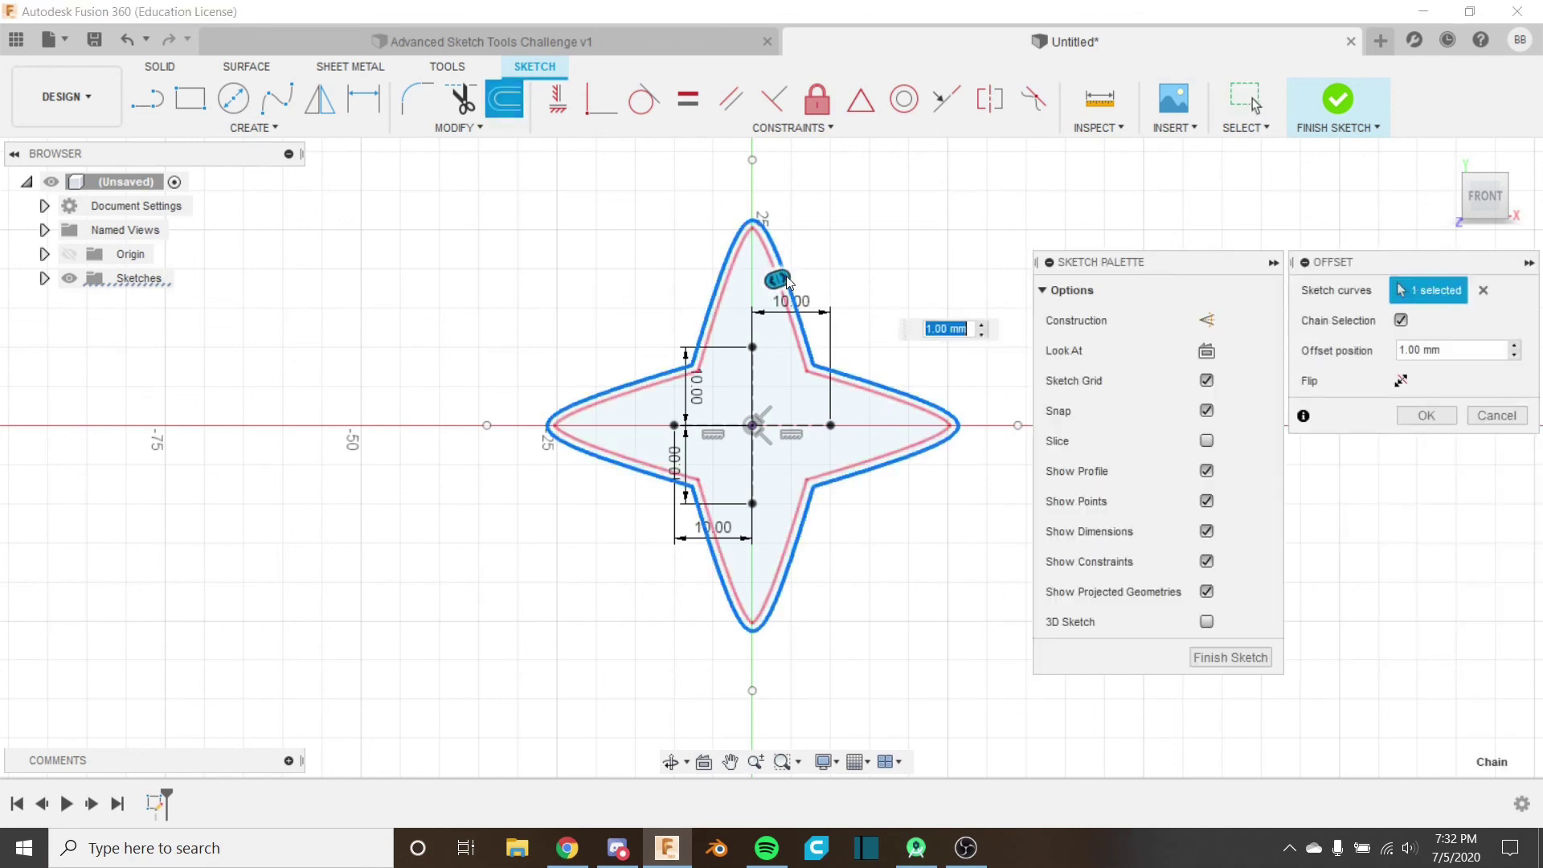
left_click_drag(790, 275, 828, 279)
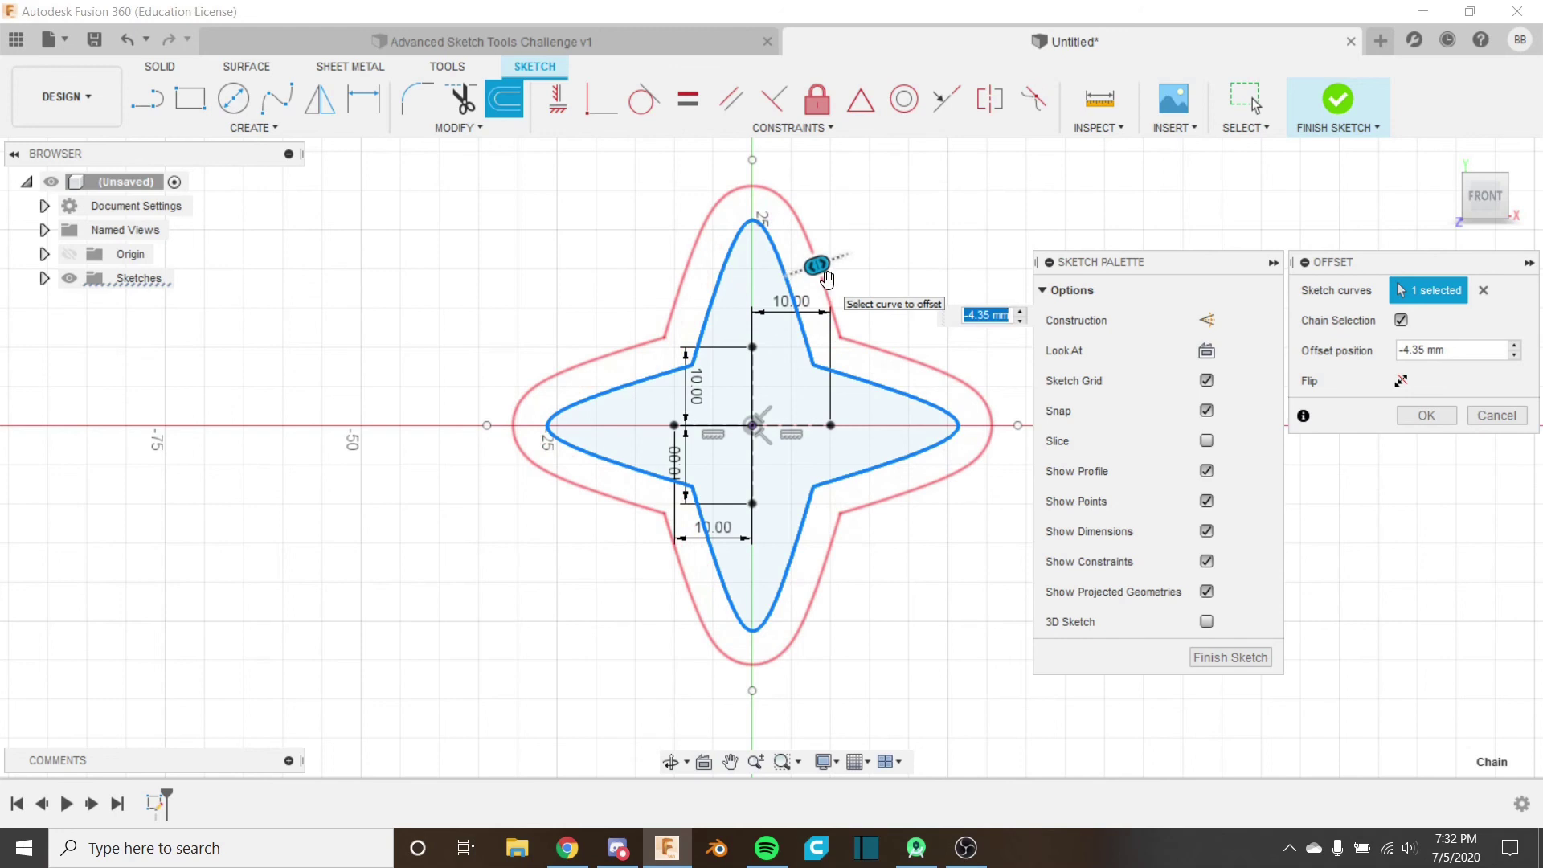
type("5")
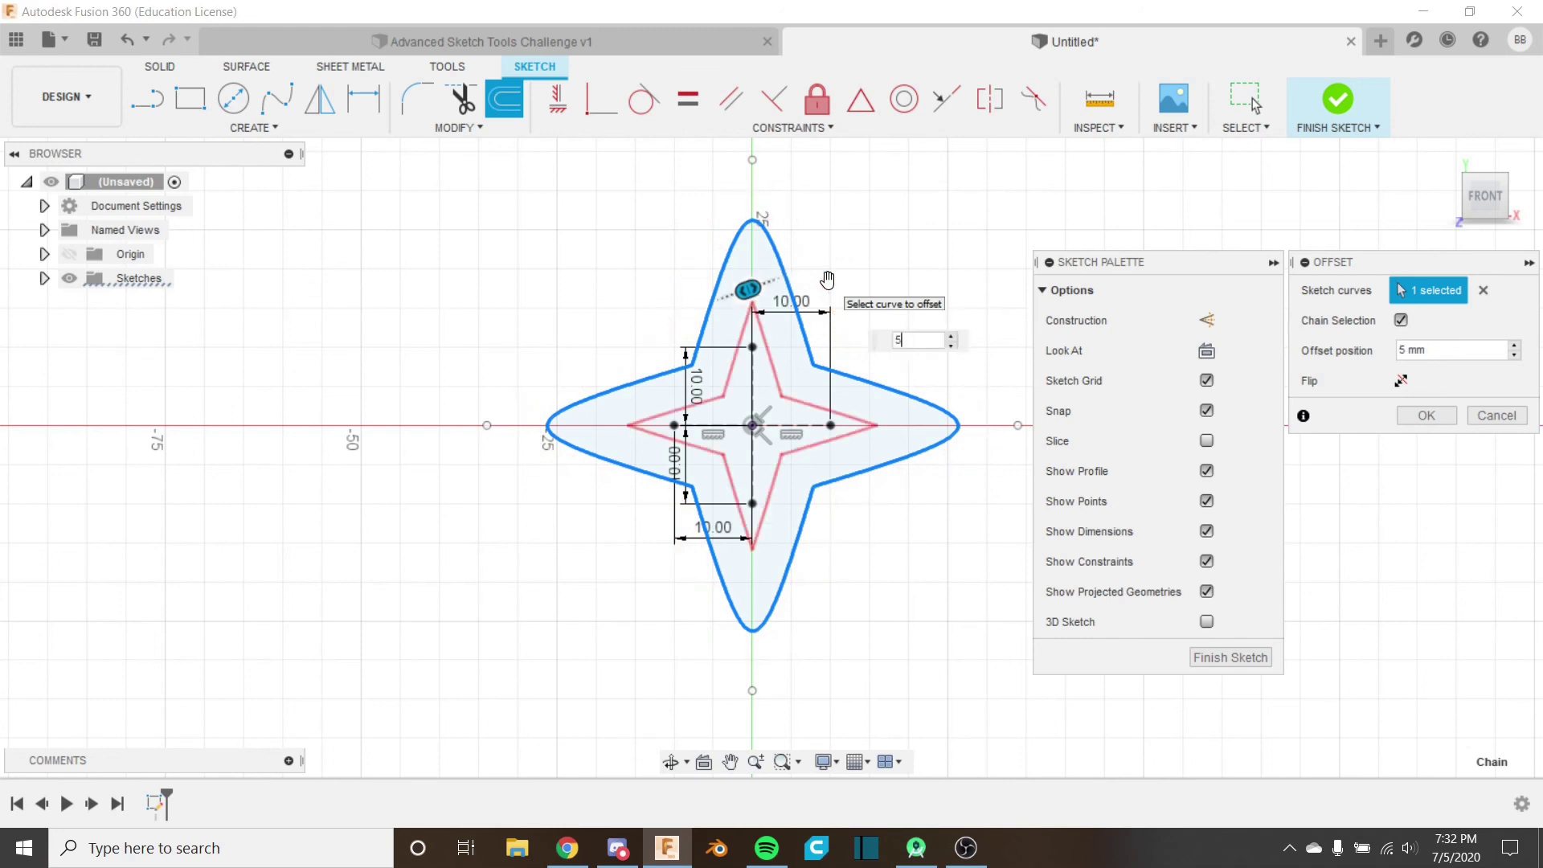
type("-5")
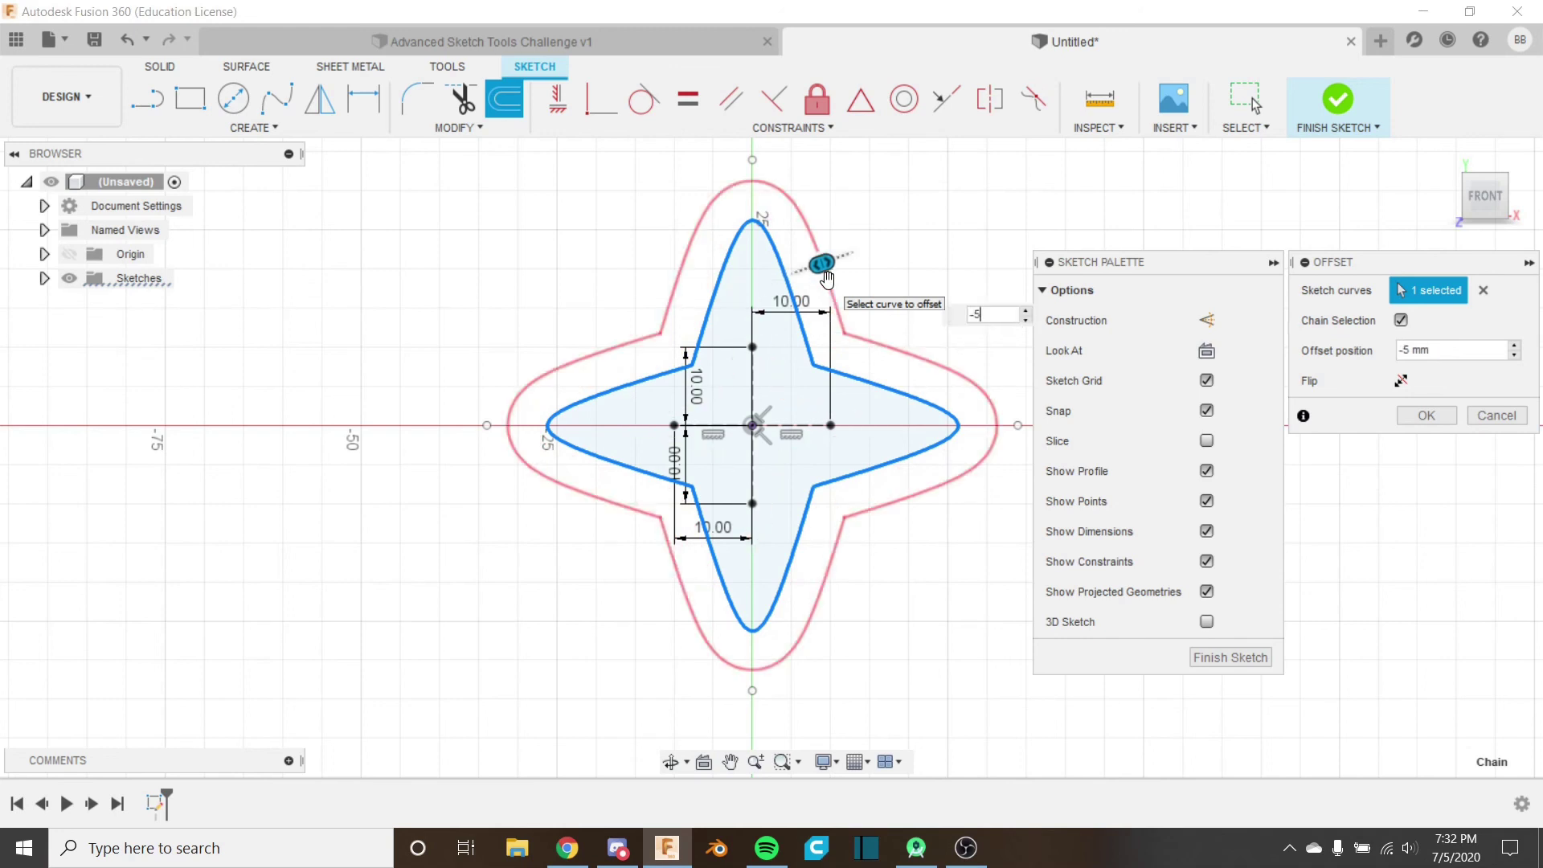
key("Return")
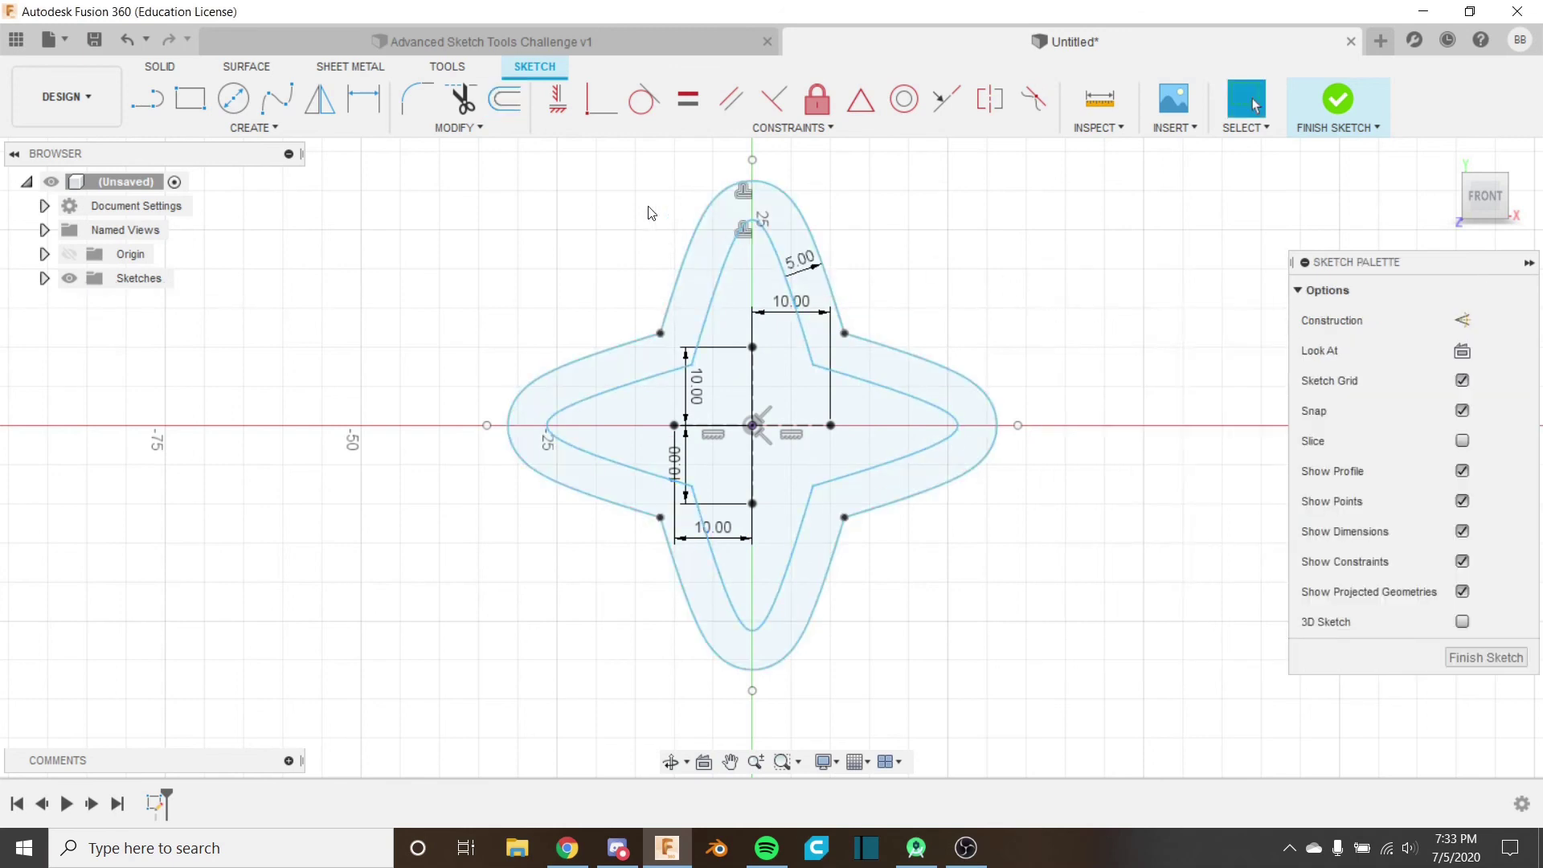
Step: Create a full circular pattern of all eight inner and outer star curves around the origin, with a quantity of 3
left_click(253, 128)
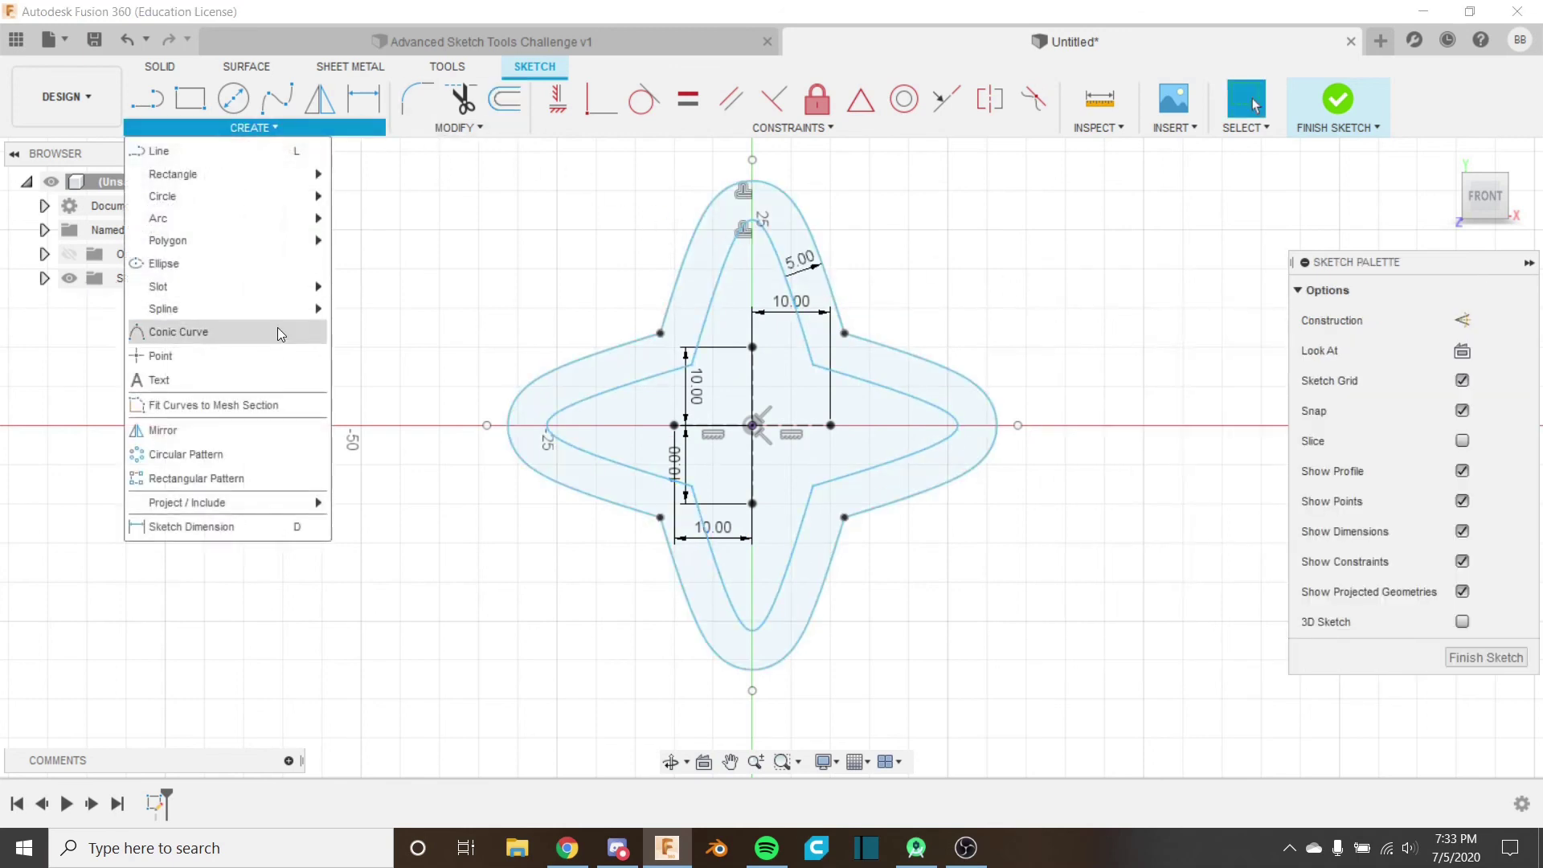
left_click(282, 455)
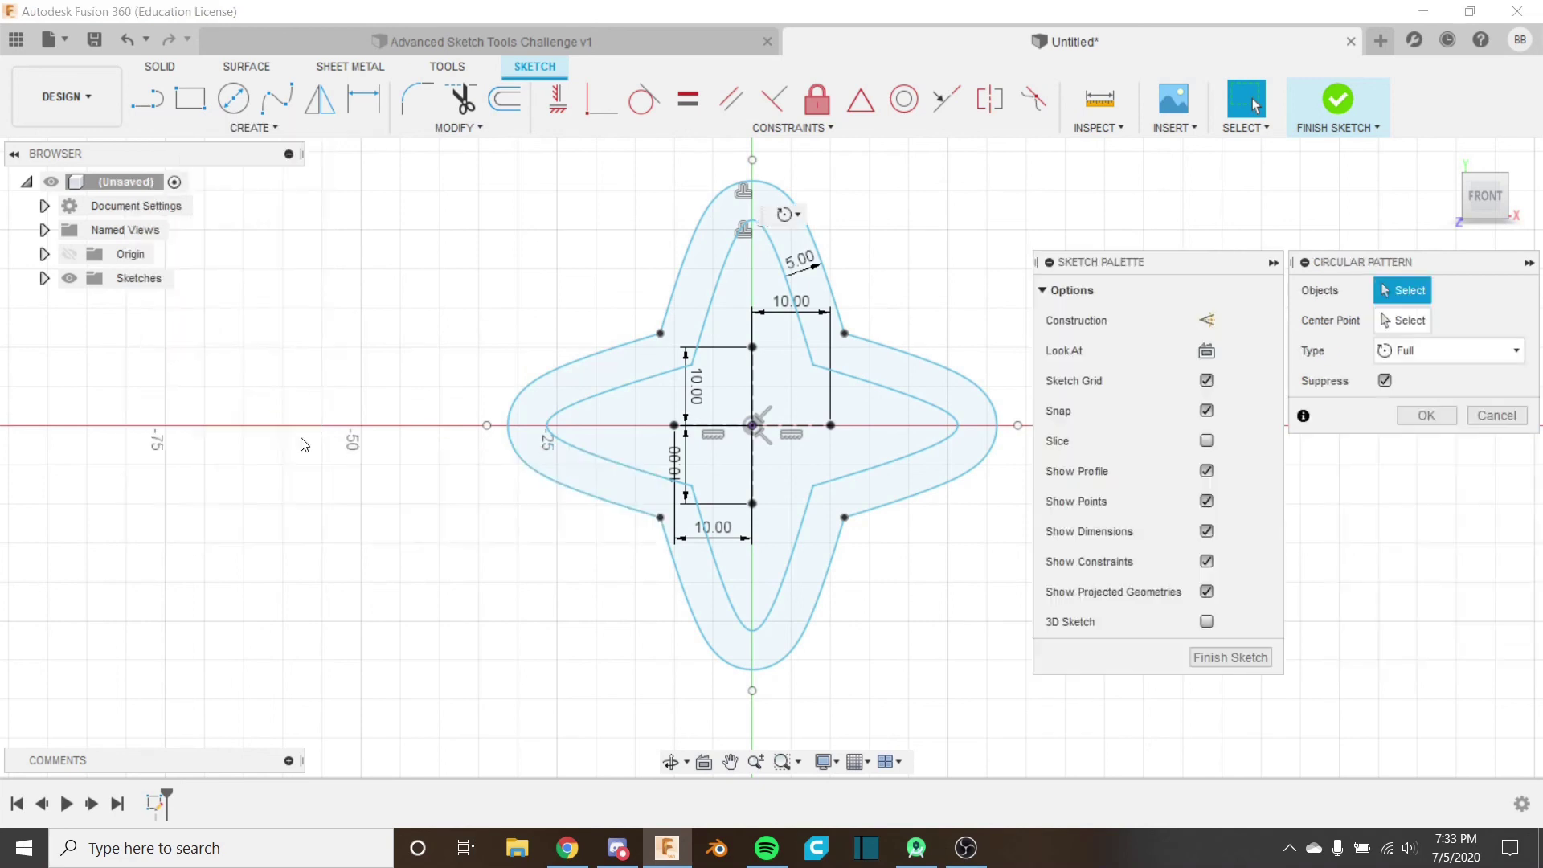
left_click(914, 361)
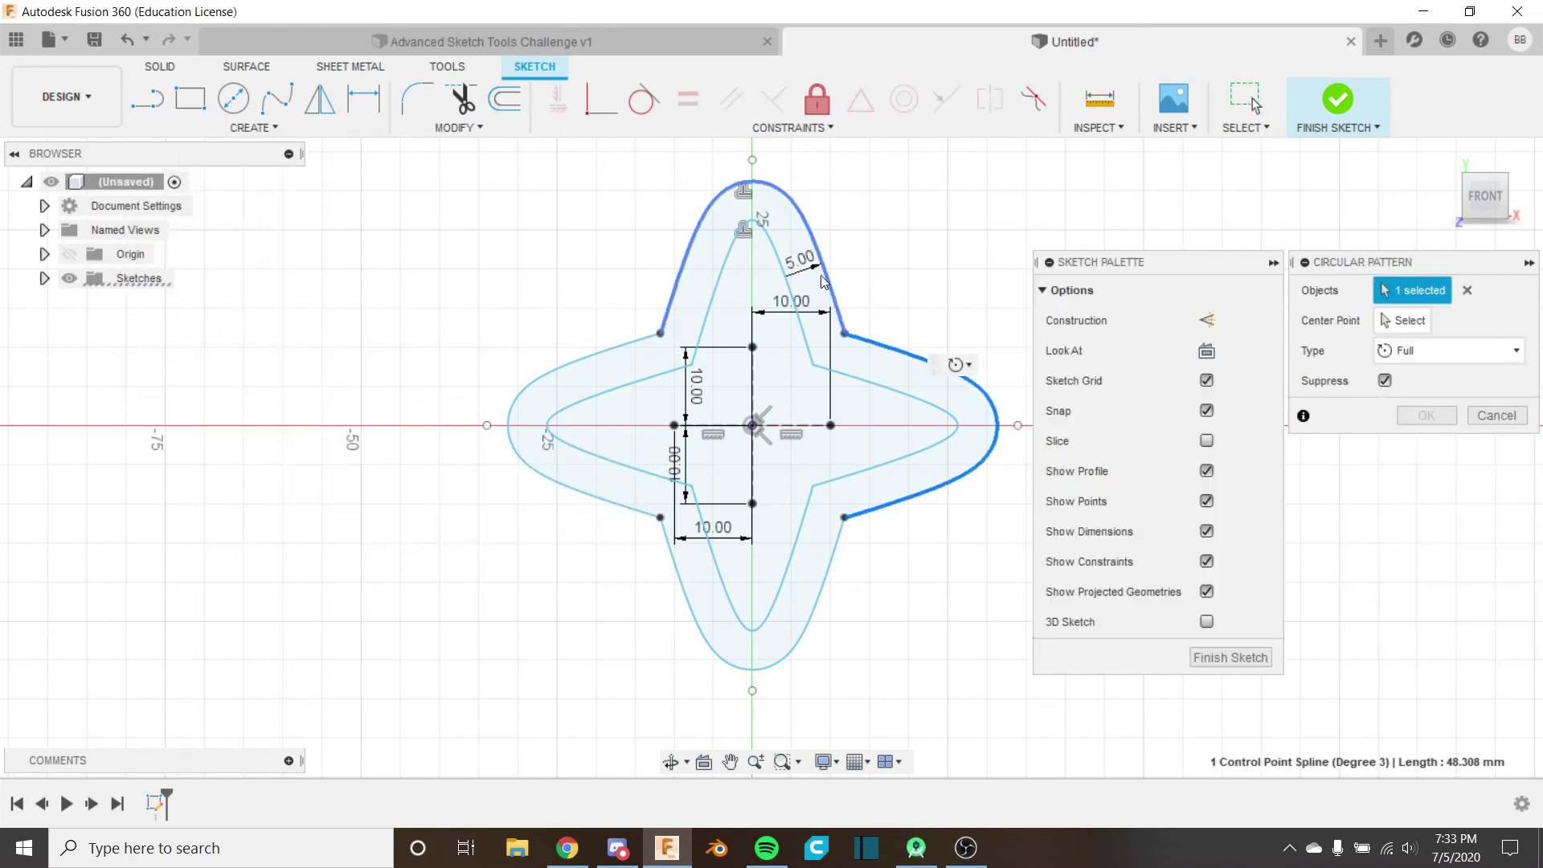
left_click(826, 281)
left_click(642, 339)
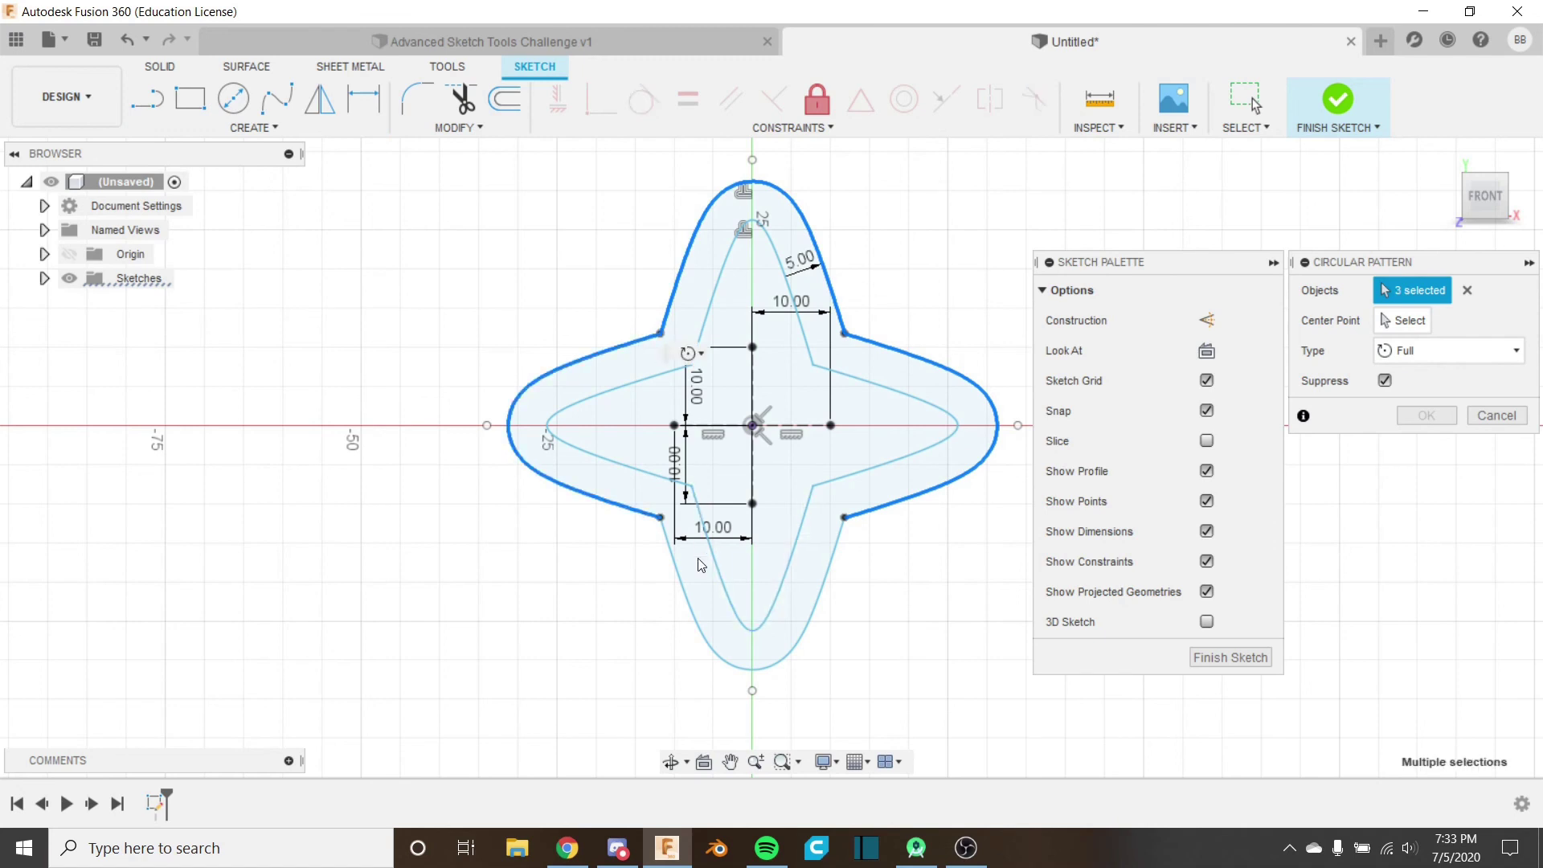
left_click(693, 611)
left_click(804, 514)
left_click(836, 478)
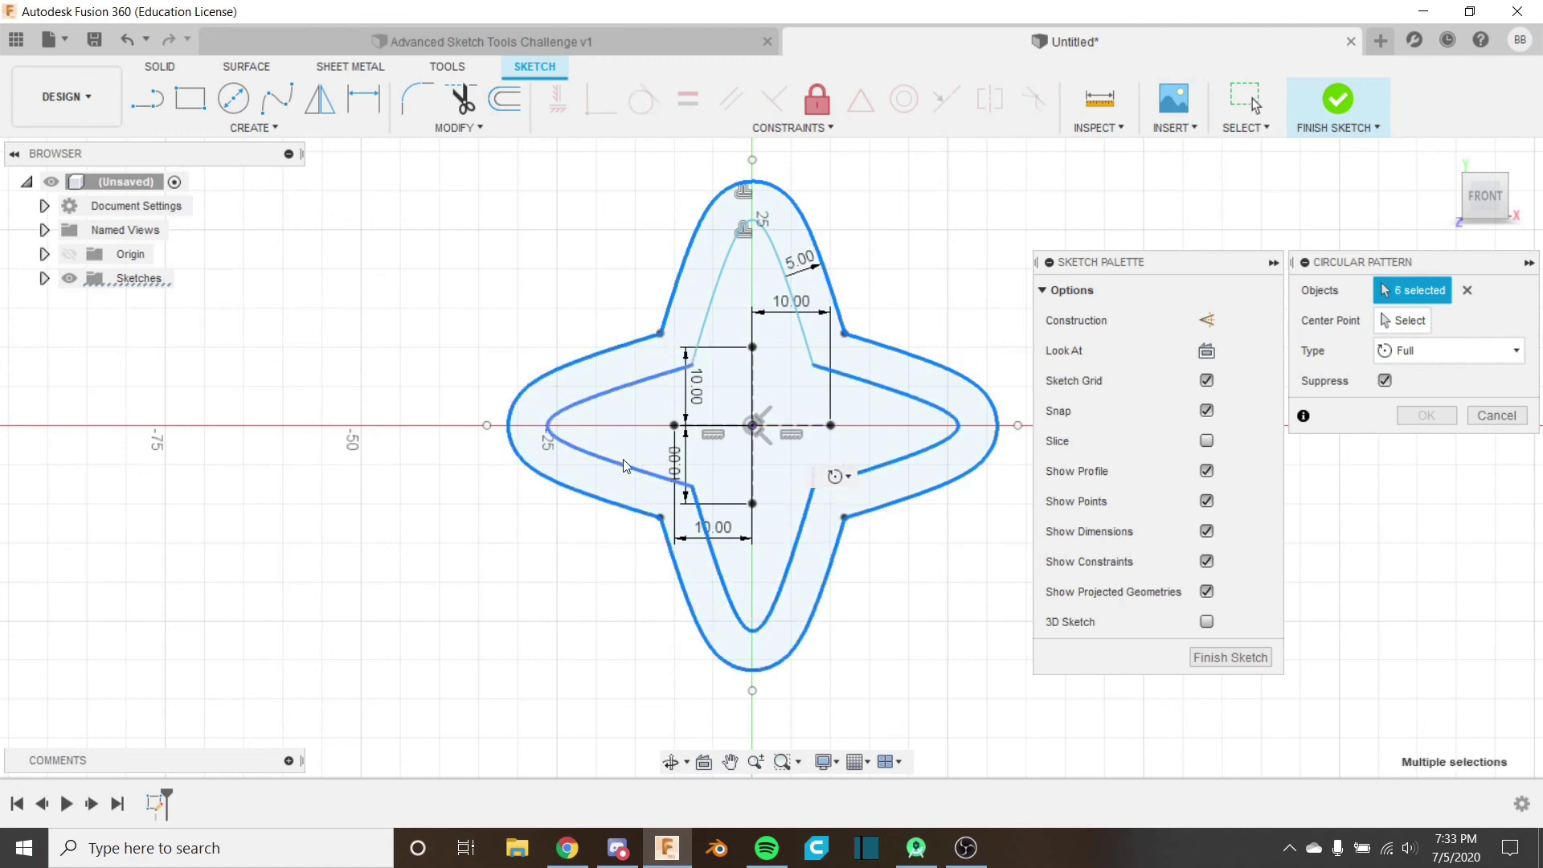
left_click(624, 475)
left_click(708, 336)
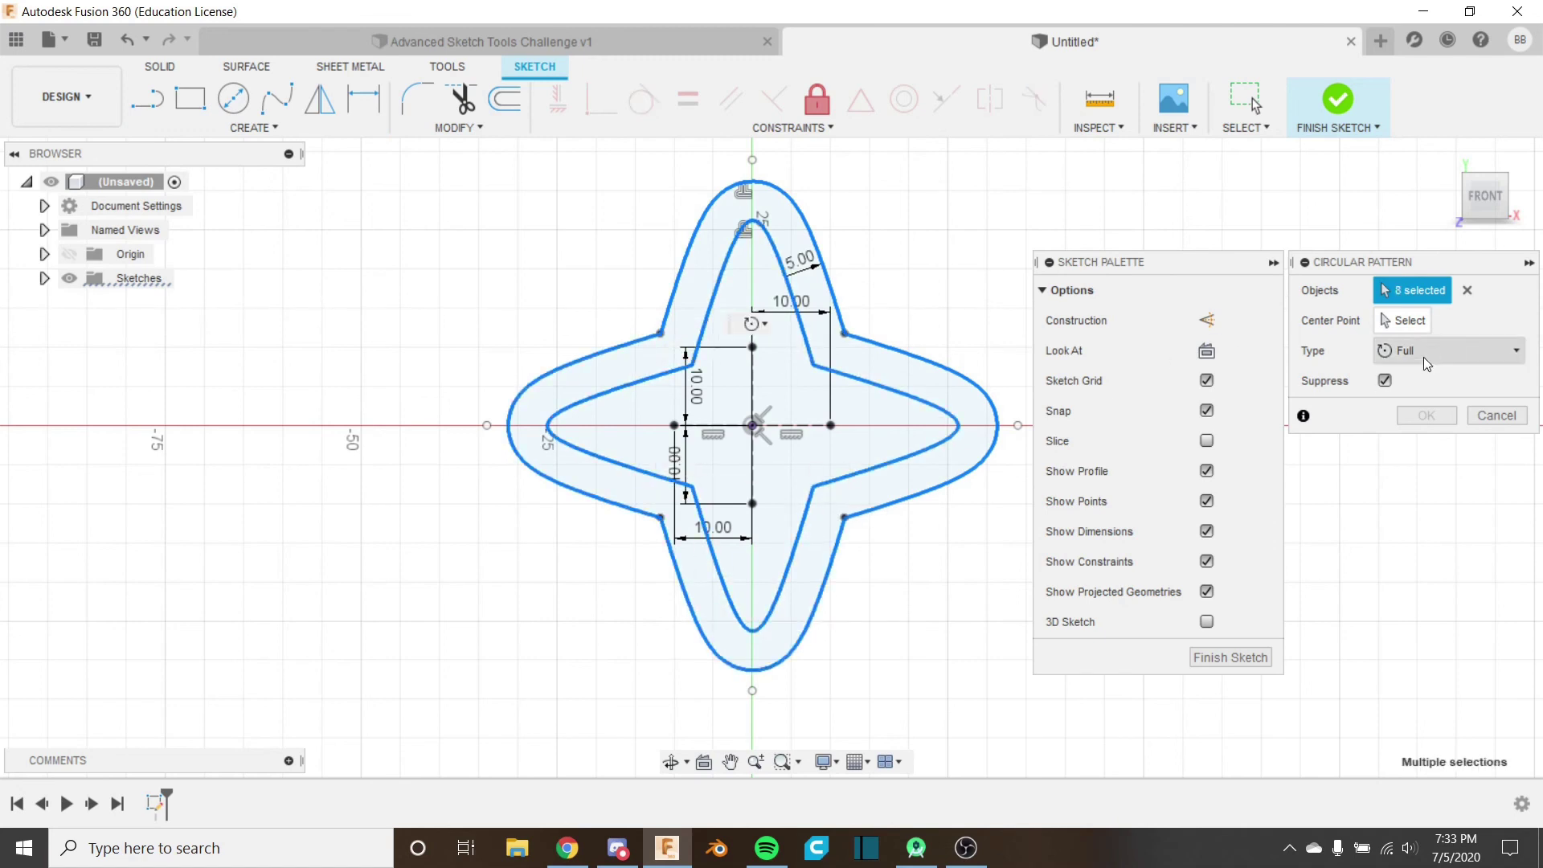
left_click(1411, 323)
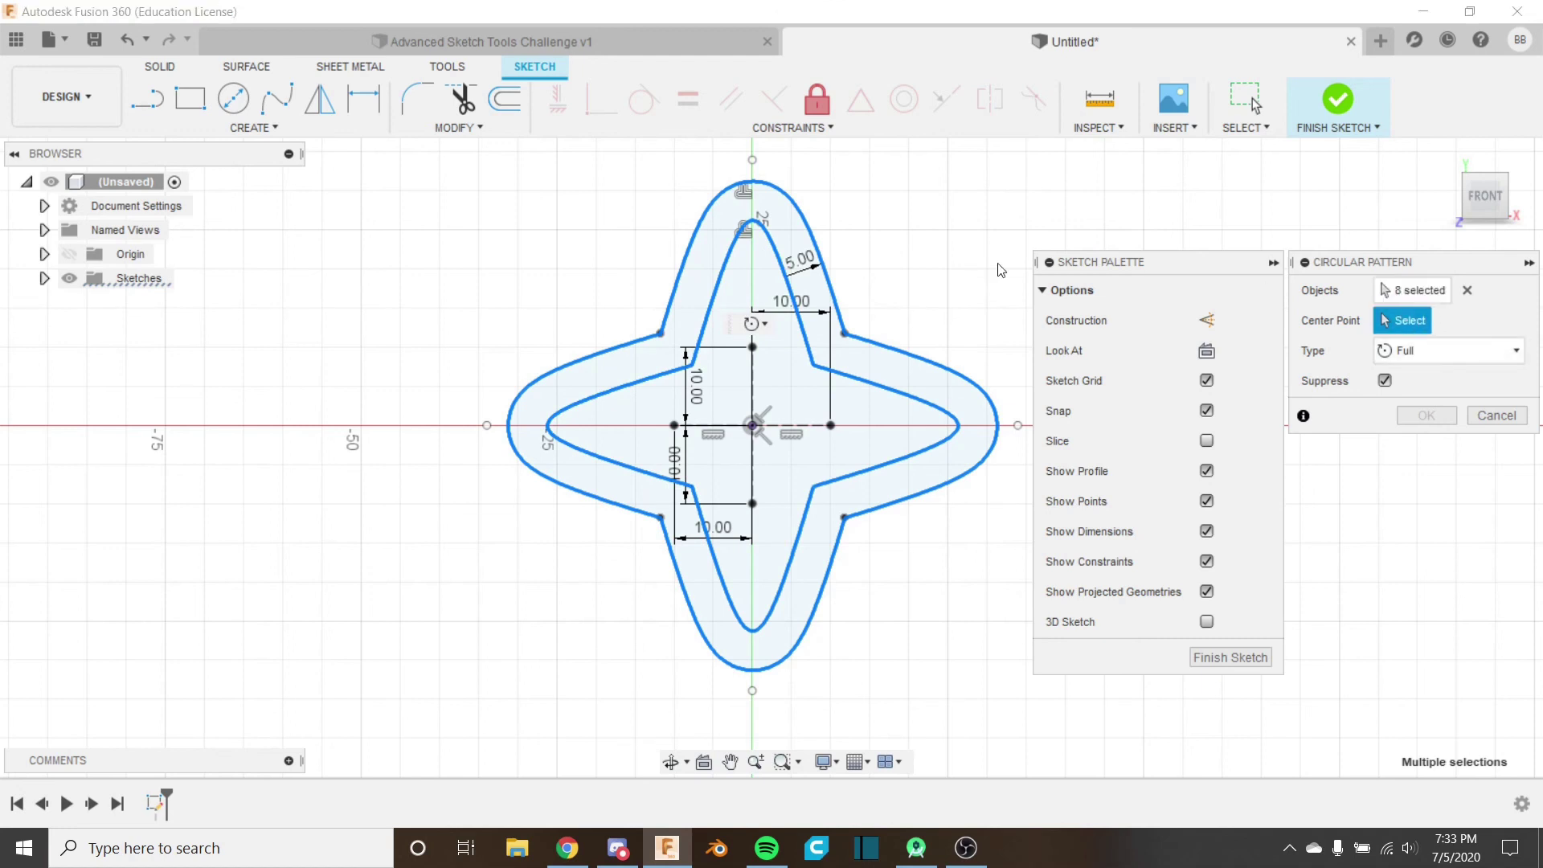
left_click(754, 424)
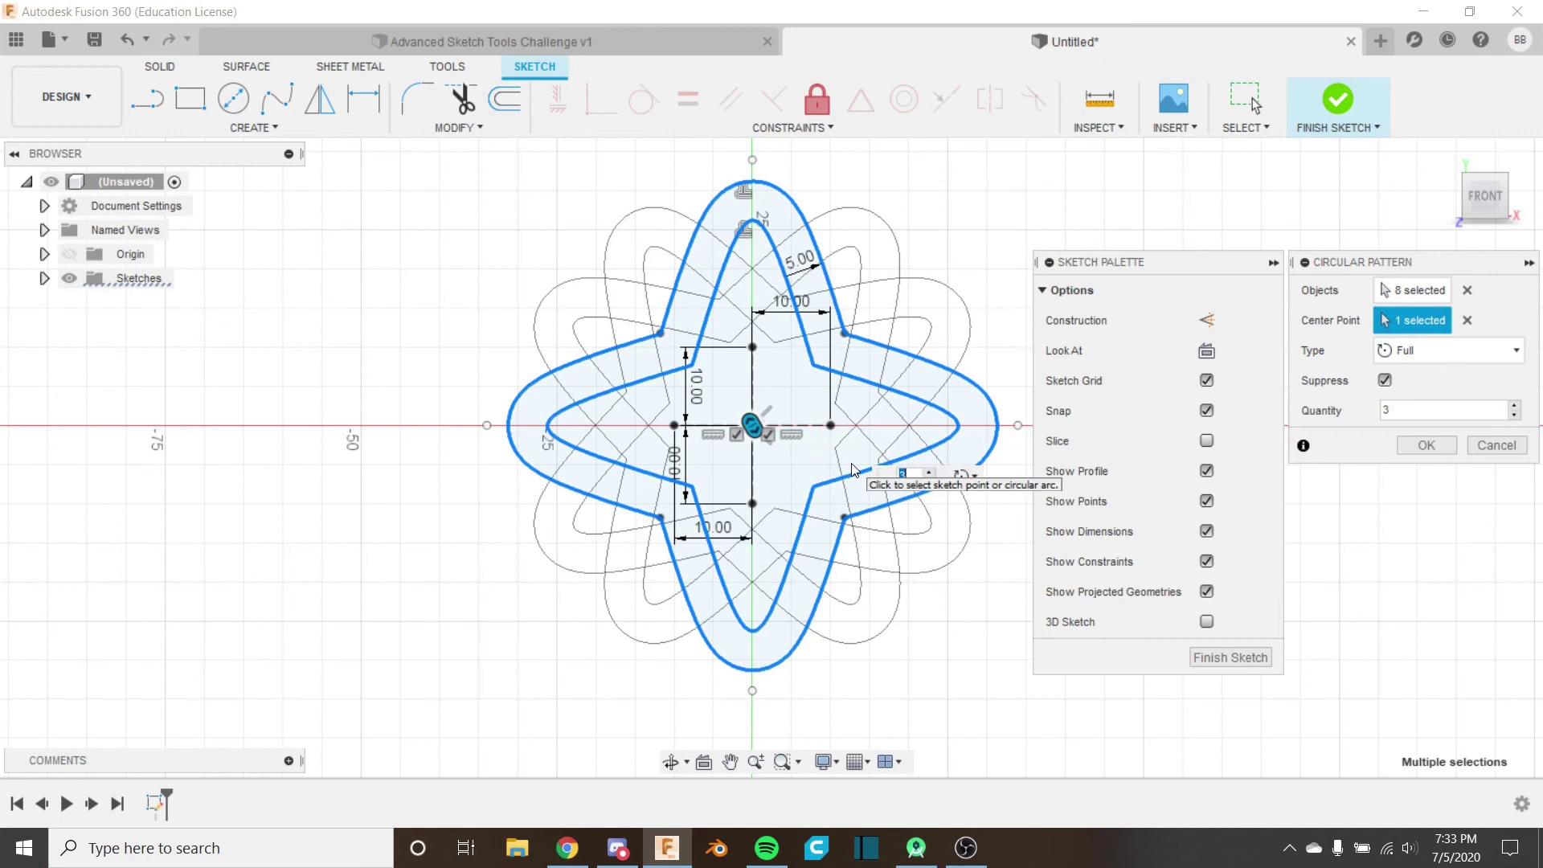
key("Return")
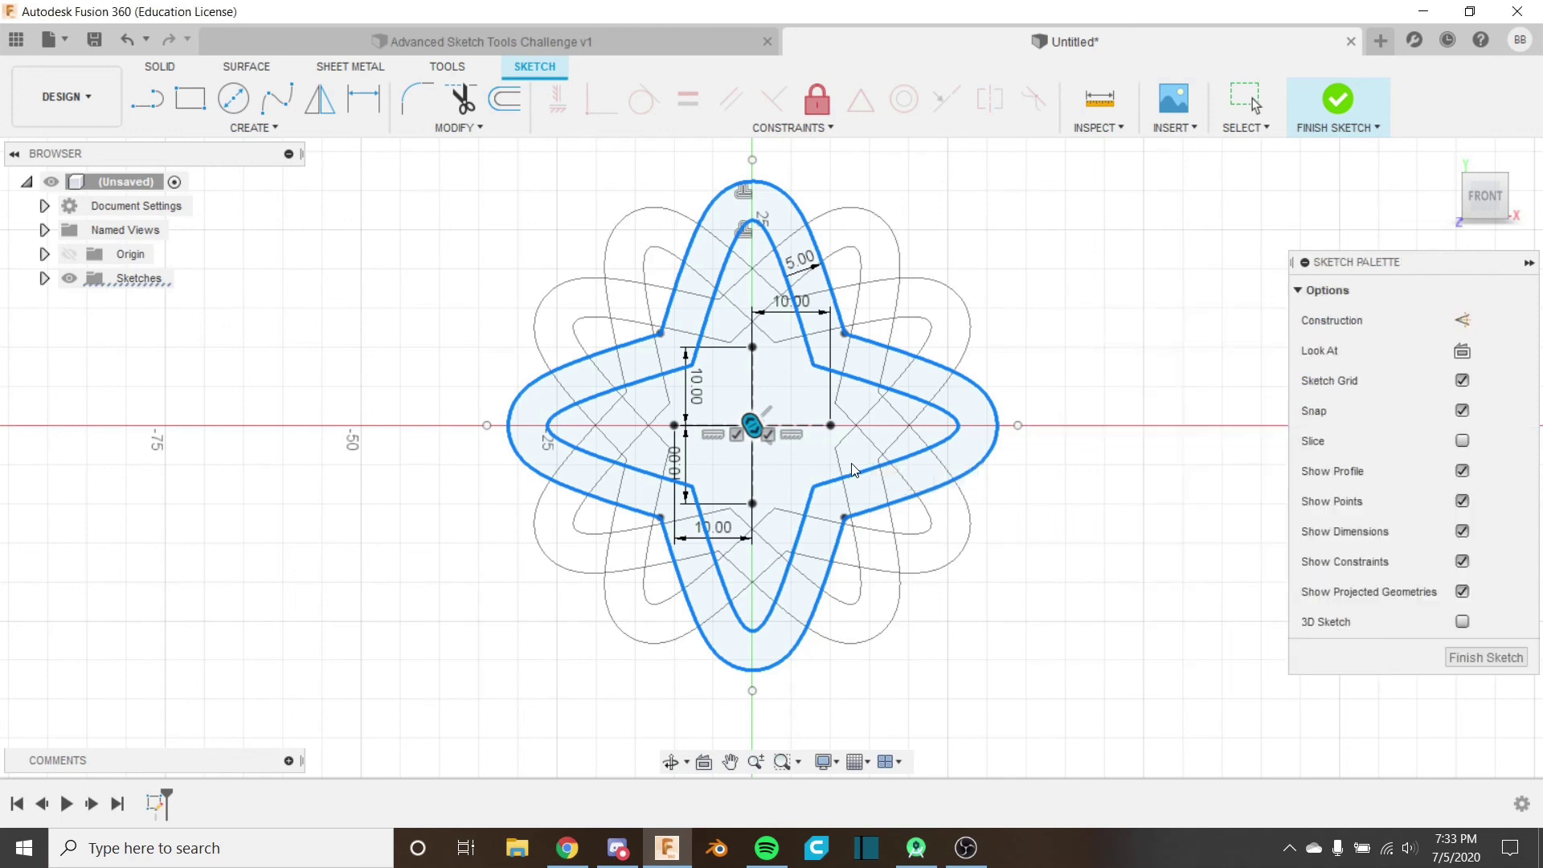
Step: Compare the patterned flower with the one in the Advanced Sketch Tools Challenge design, and return to the untitled sketch
left_click(482, 41)
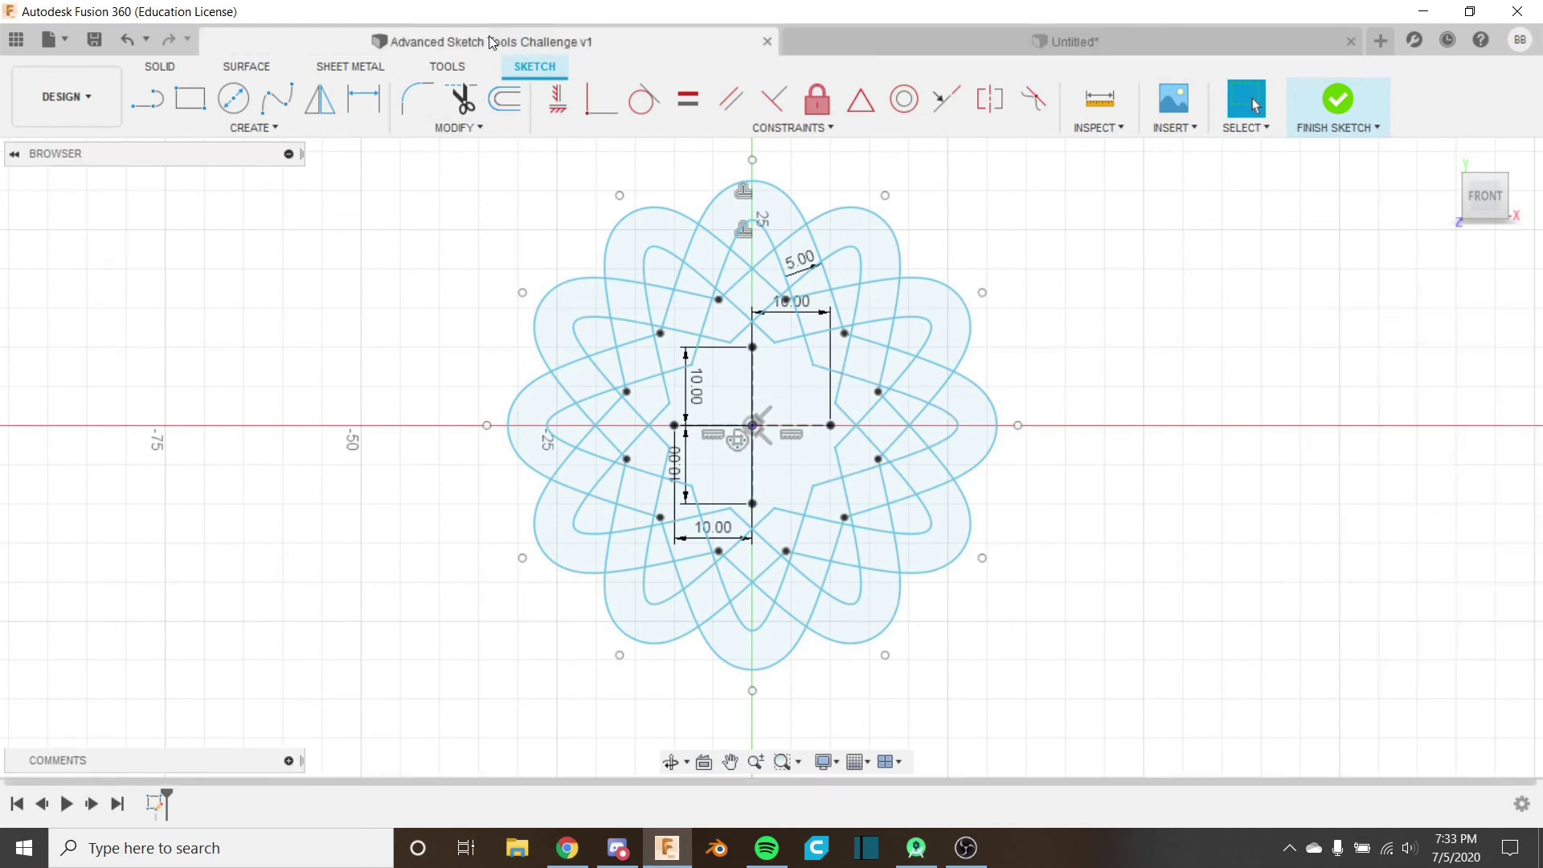
mouse_move(761, 370)
middle_mouse_down()
mouse_move(824, 430)
mouse_move(825, 461)
middle_mouse_up()
scroll(826, 461, "down", 2)
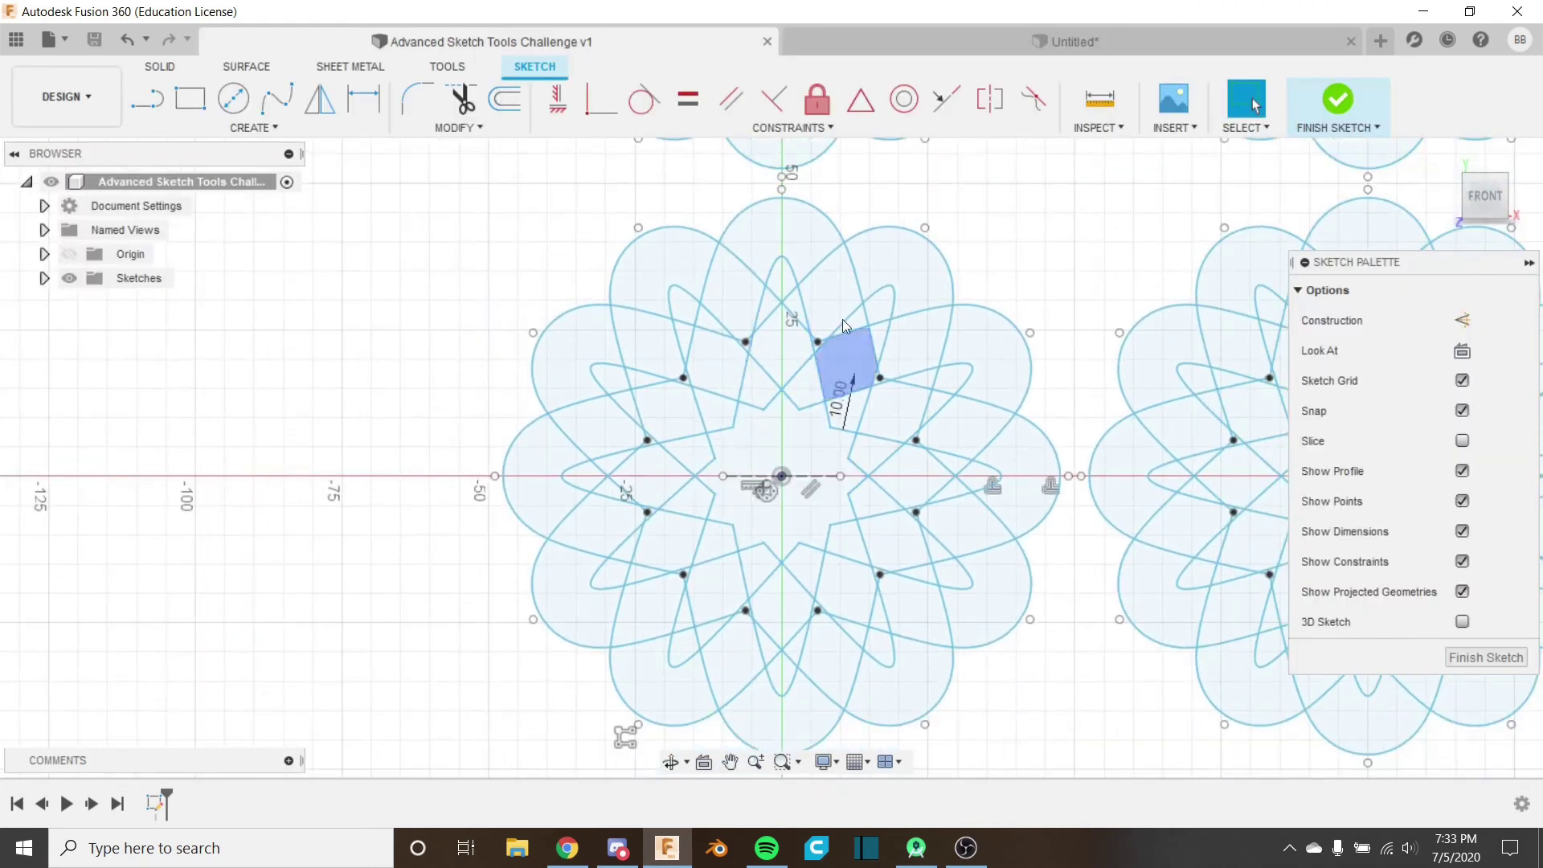
left_click(1115, 42)
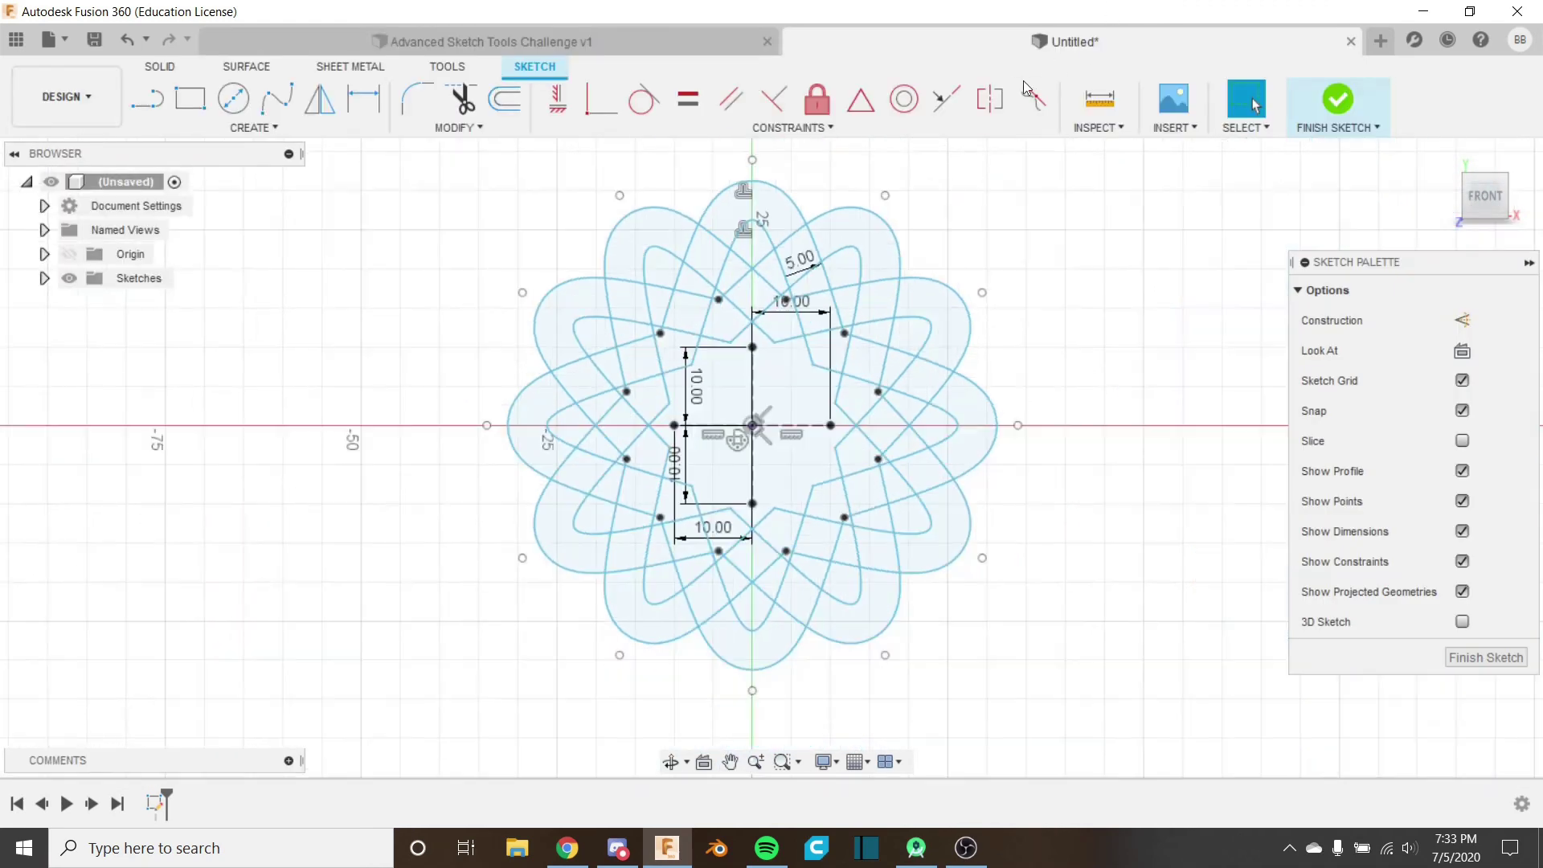
Step: Start a rectangular pattern of the entire flower, with a quantity of 3 and 100 mm spacing in the horizontal direction
left_click(352, 125)
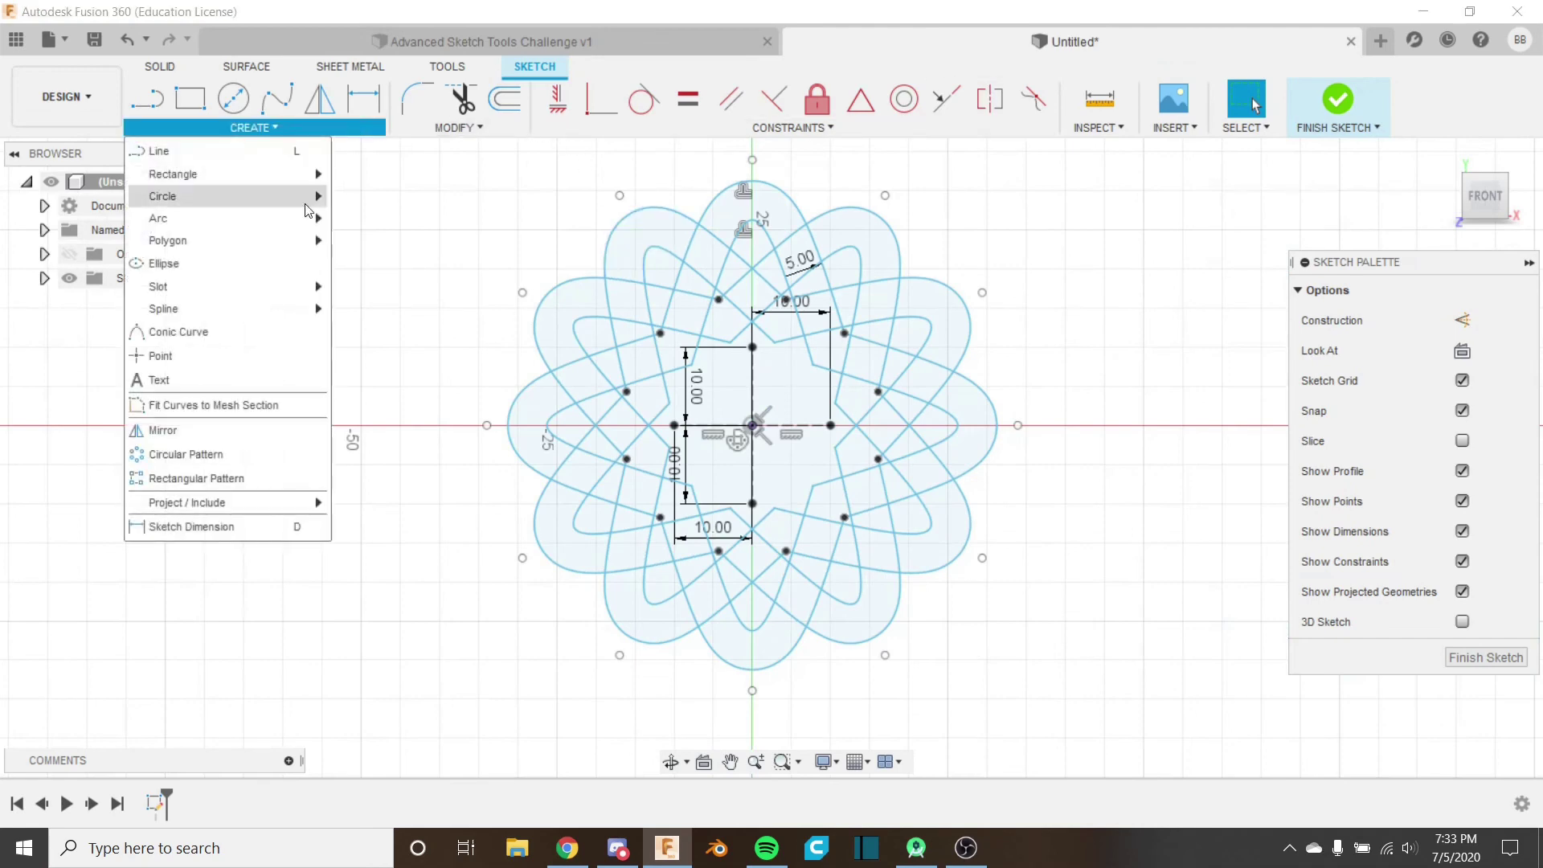
left_click(283, 477)
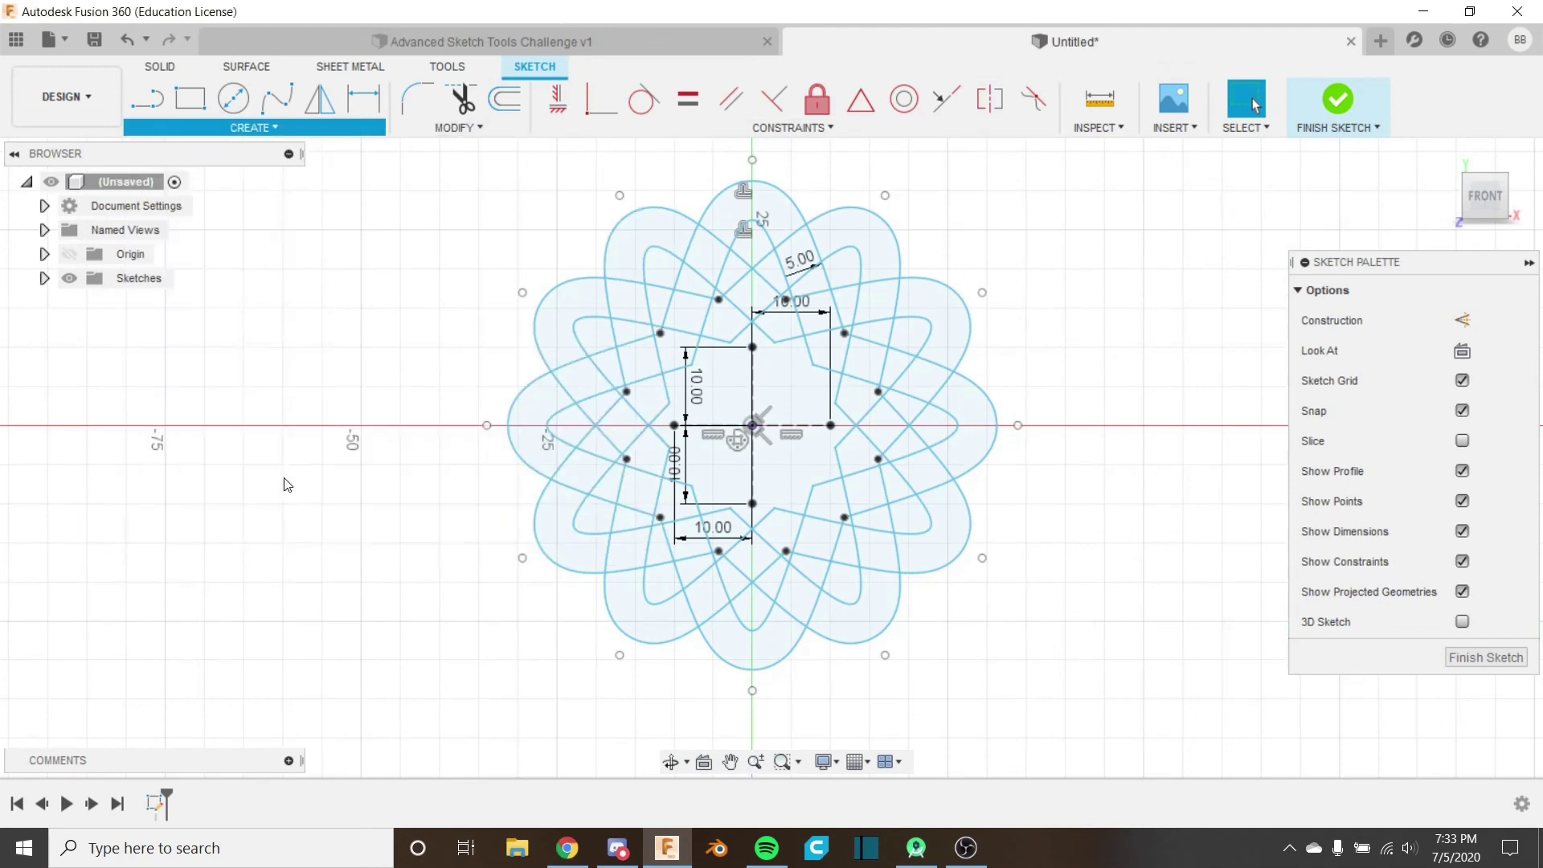
scroll(427, 336, "down", 2)
middle_click_drag(518, 299, 490, 372)
scroll(507, 370, "down", 3)
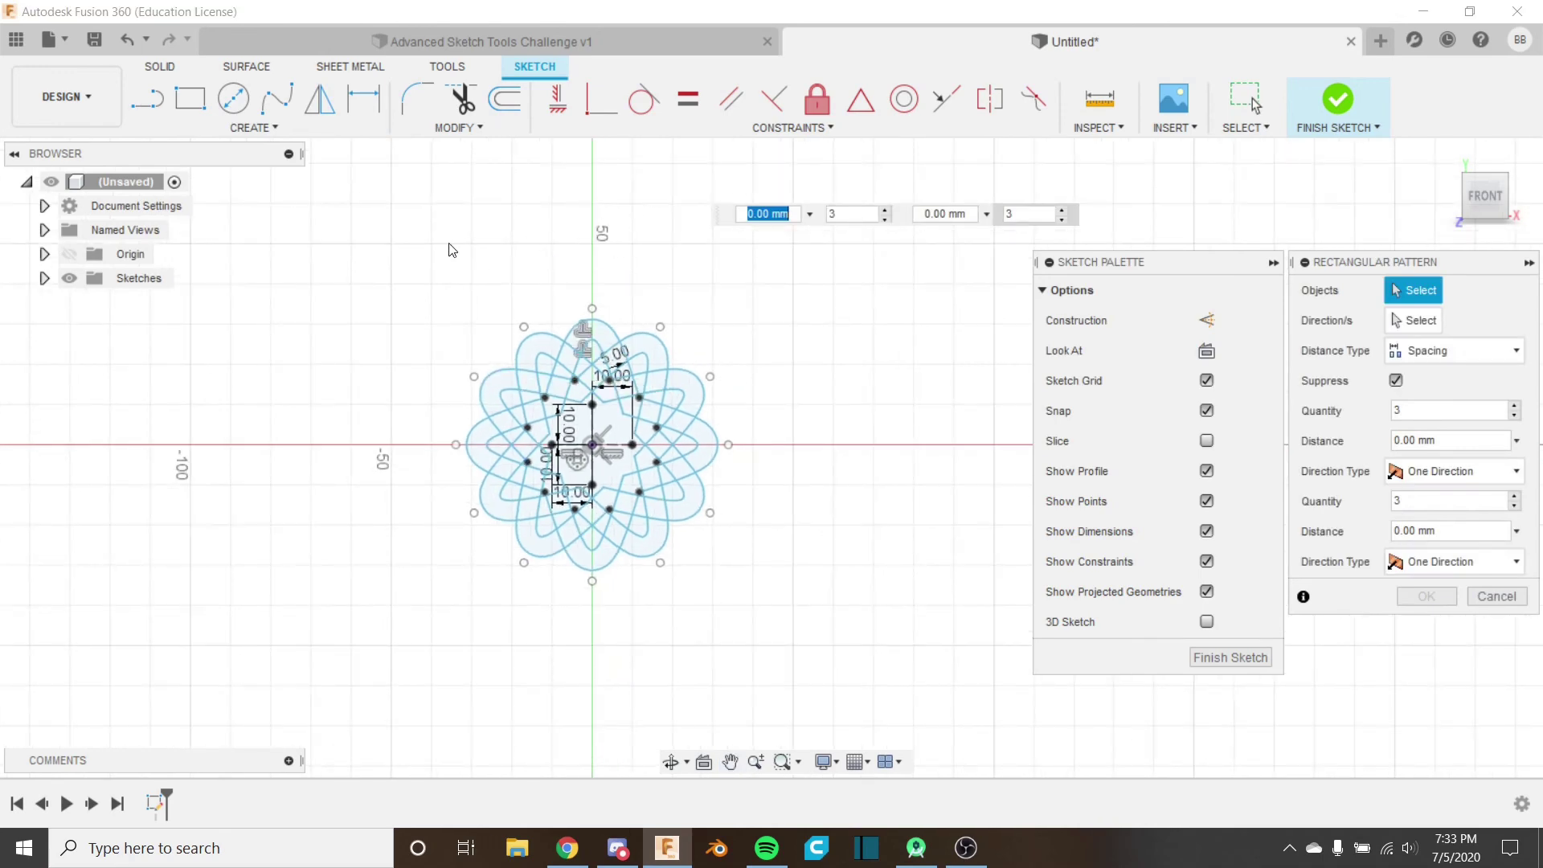
left_click_drag(380, 230, 902, 670)
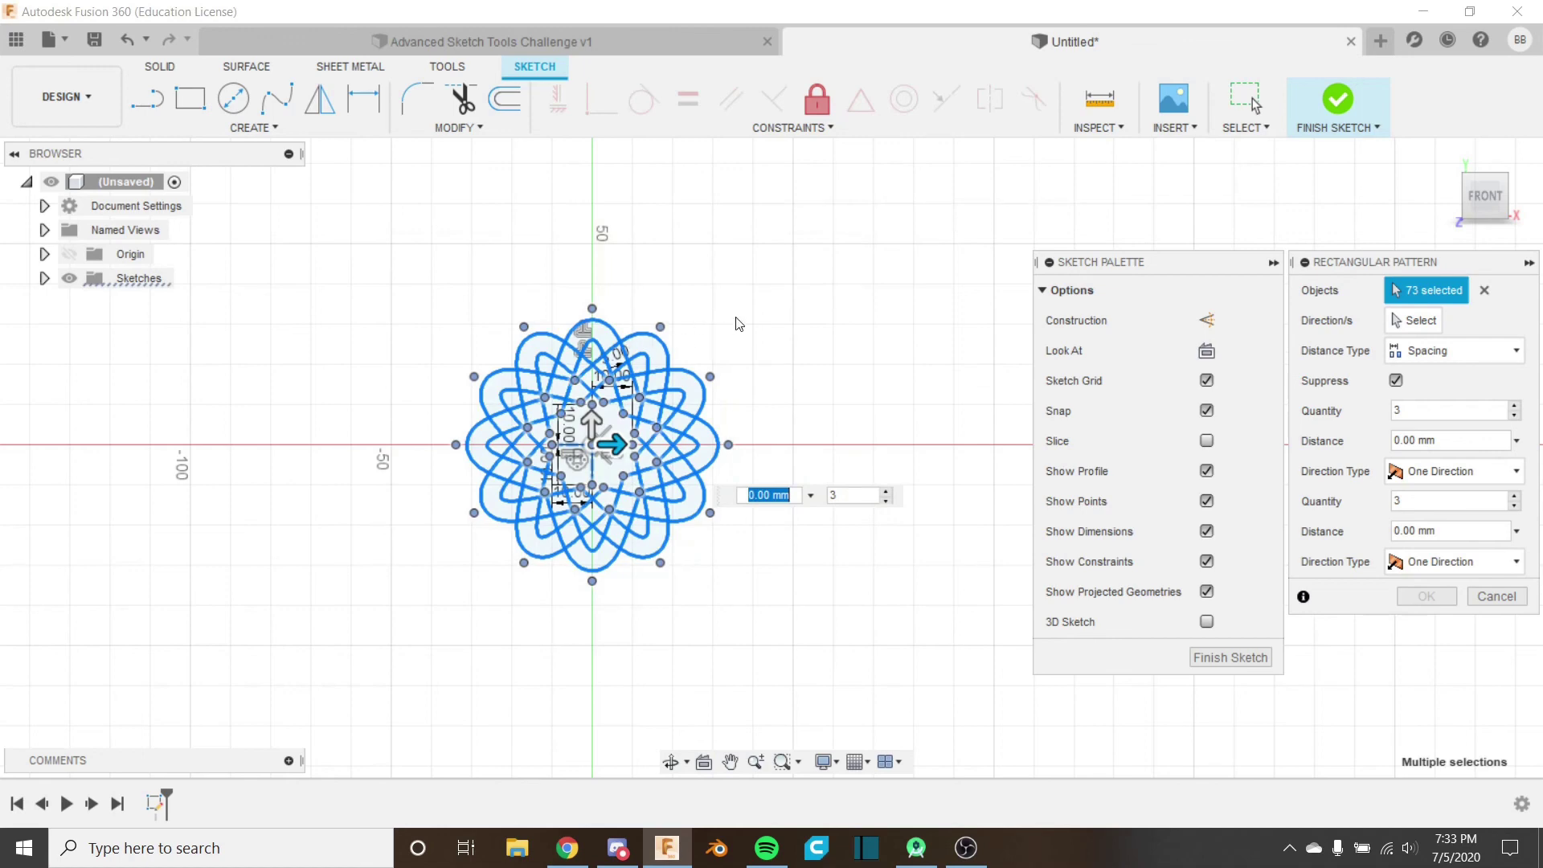
middle_click_drag(738, 324, 723, 387)
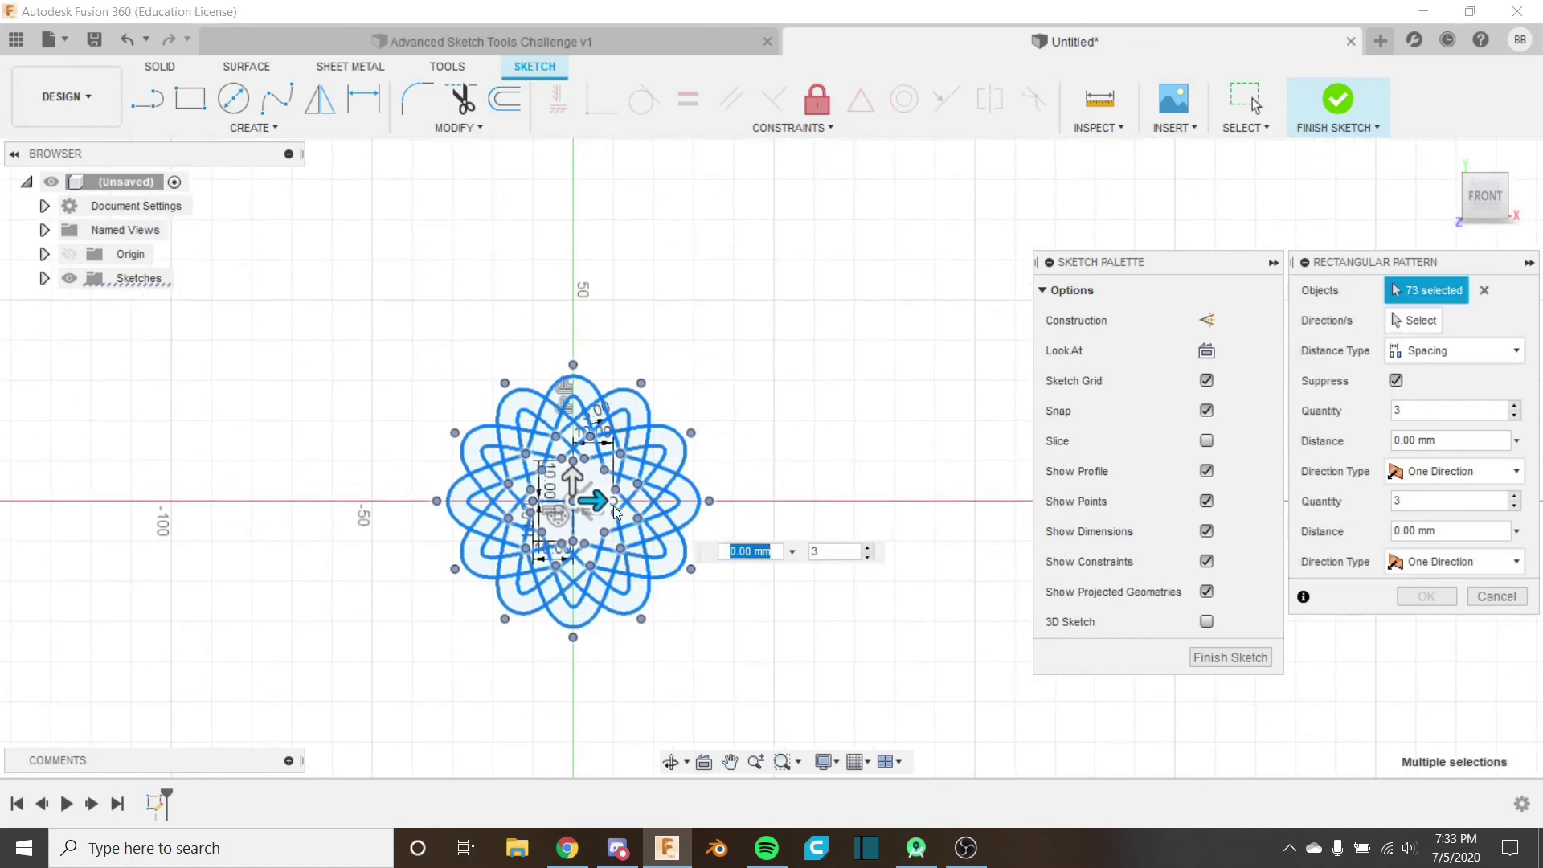
left_click_drag(602, 501, 916, 501)
scroll(561, 441, "down", 3)
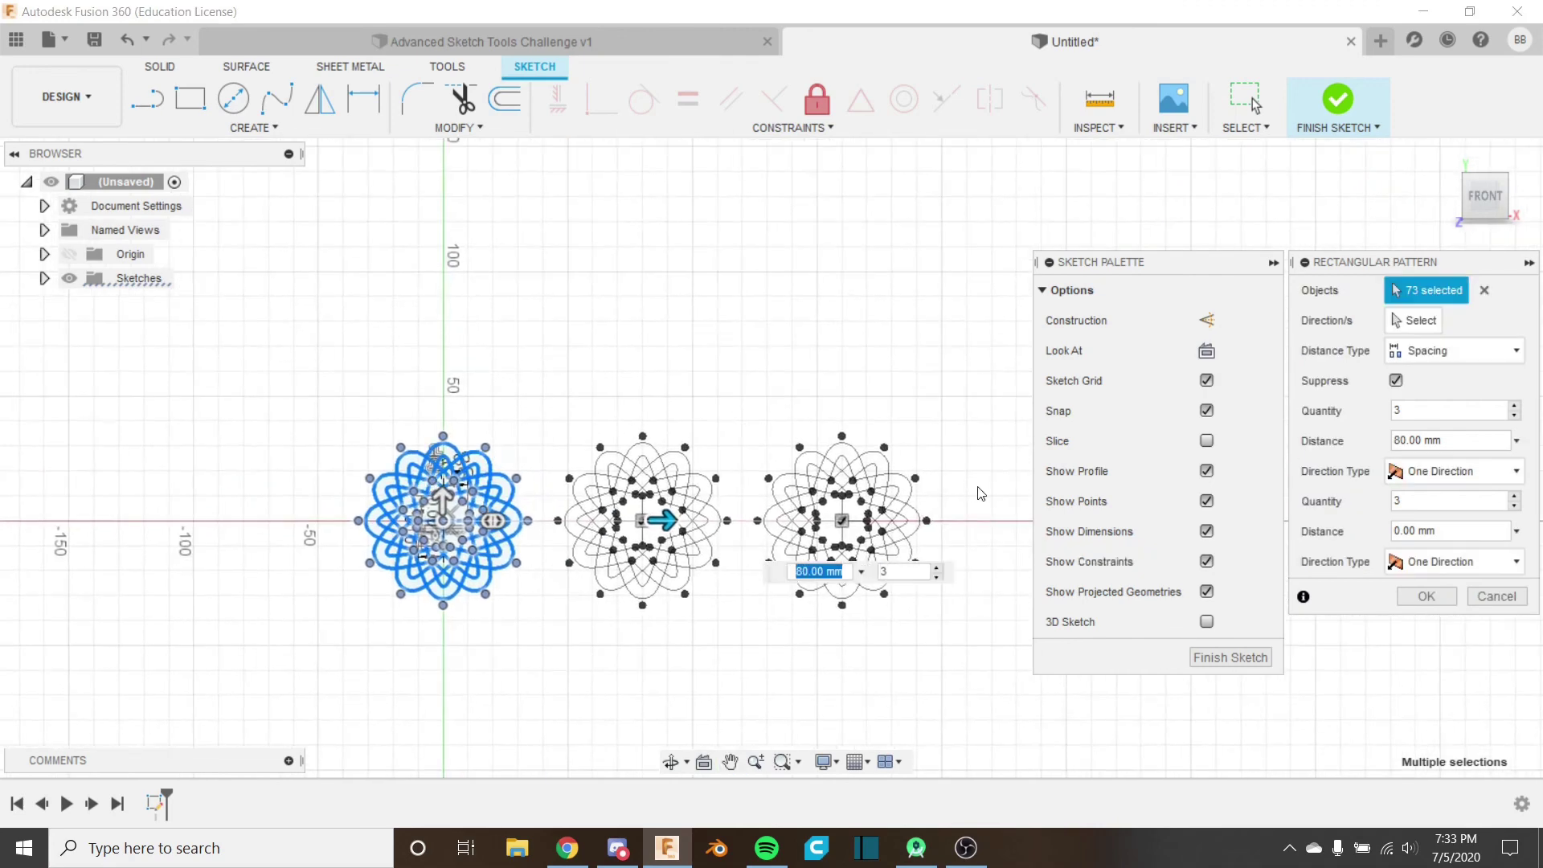
type("100")
key("Return")
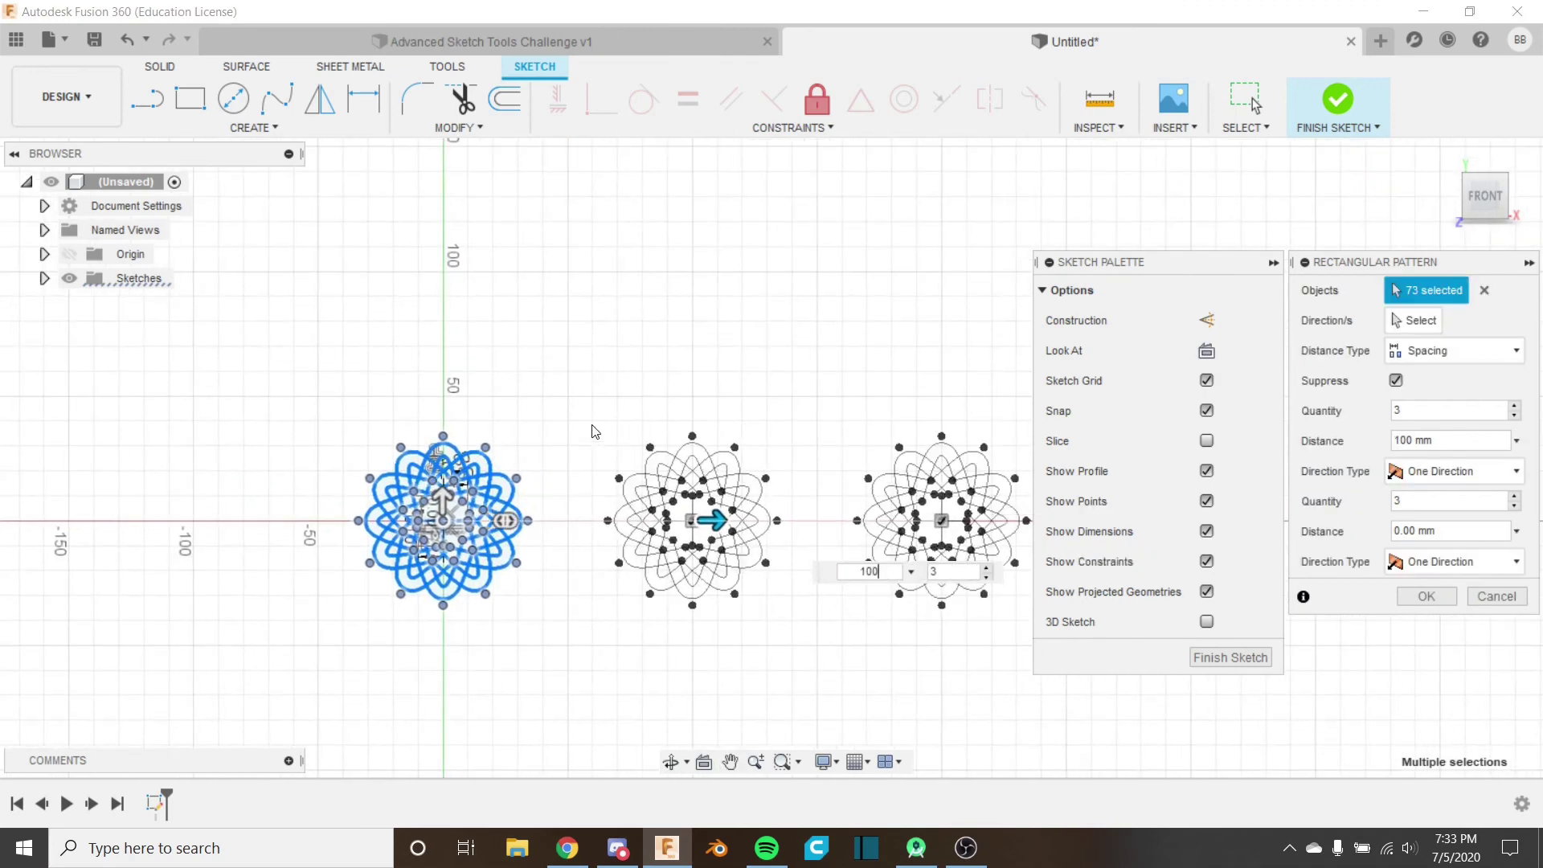
Step: Set the pattern's vertical spacing to 100 mm with a quantity of 3, and create the 3 by 3 grid of flowers
scroll(593, 432, "down", 1)
key("Tab")
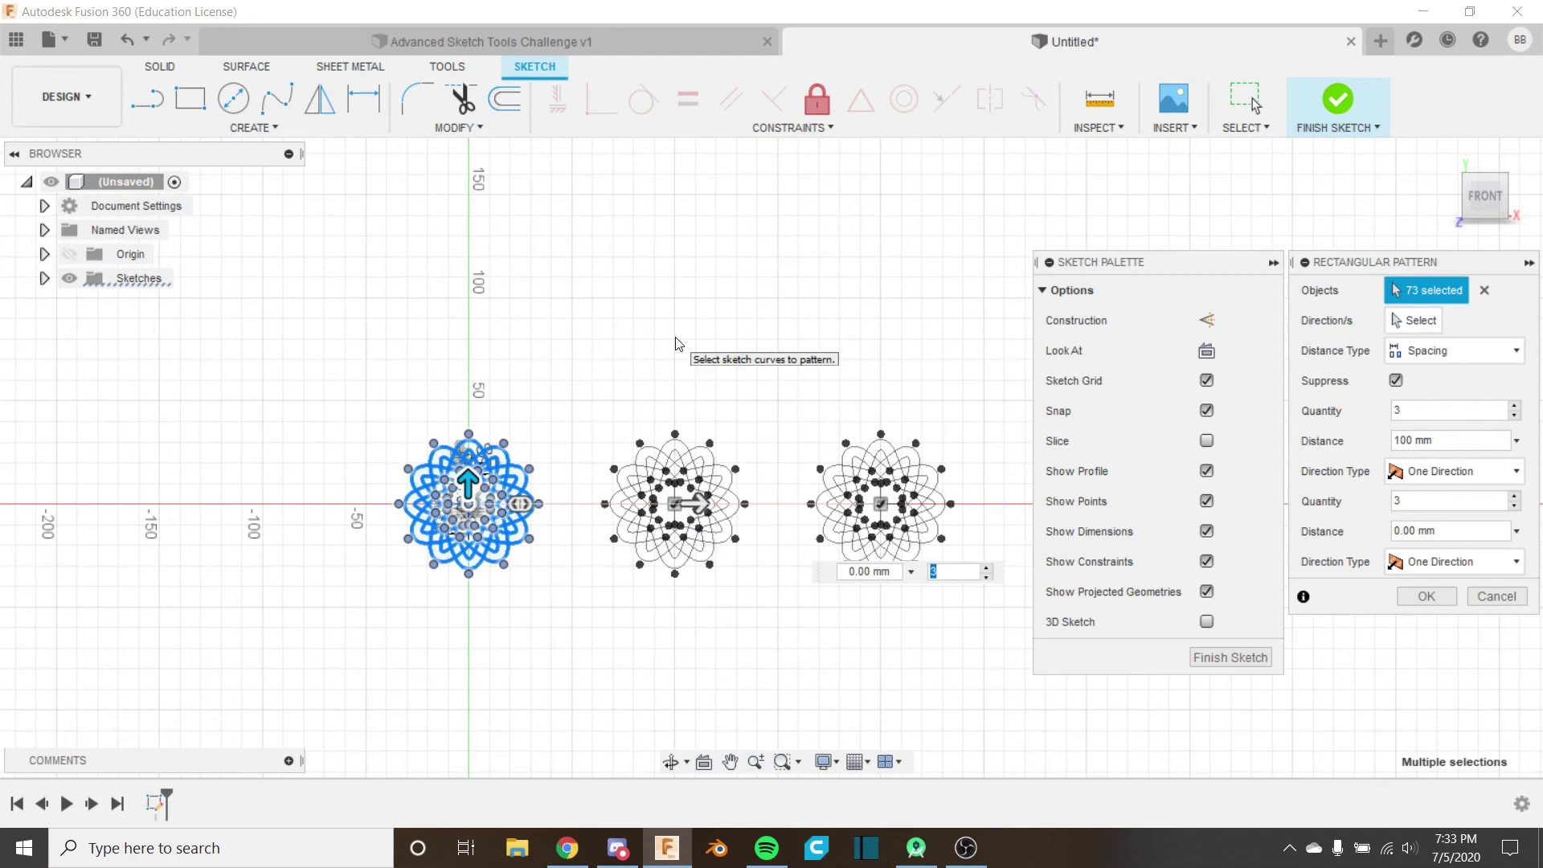
left_click(880, 571)
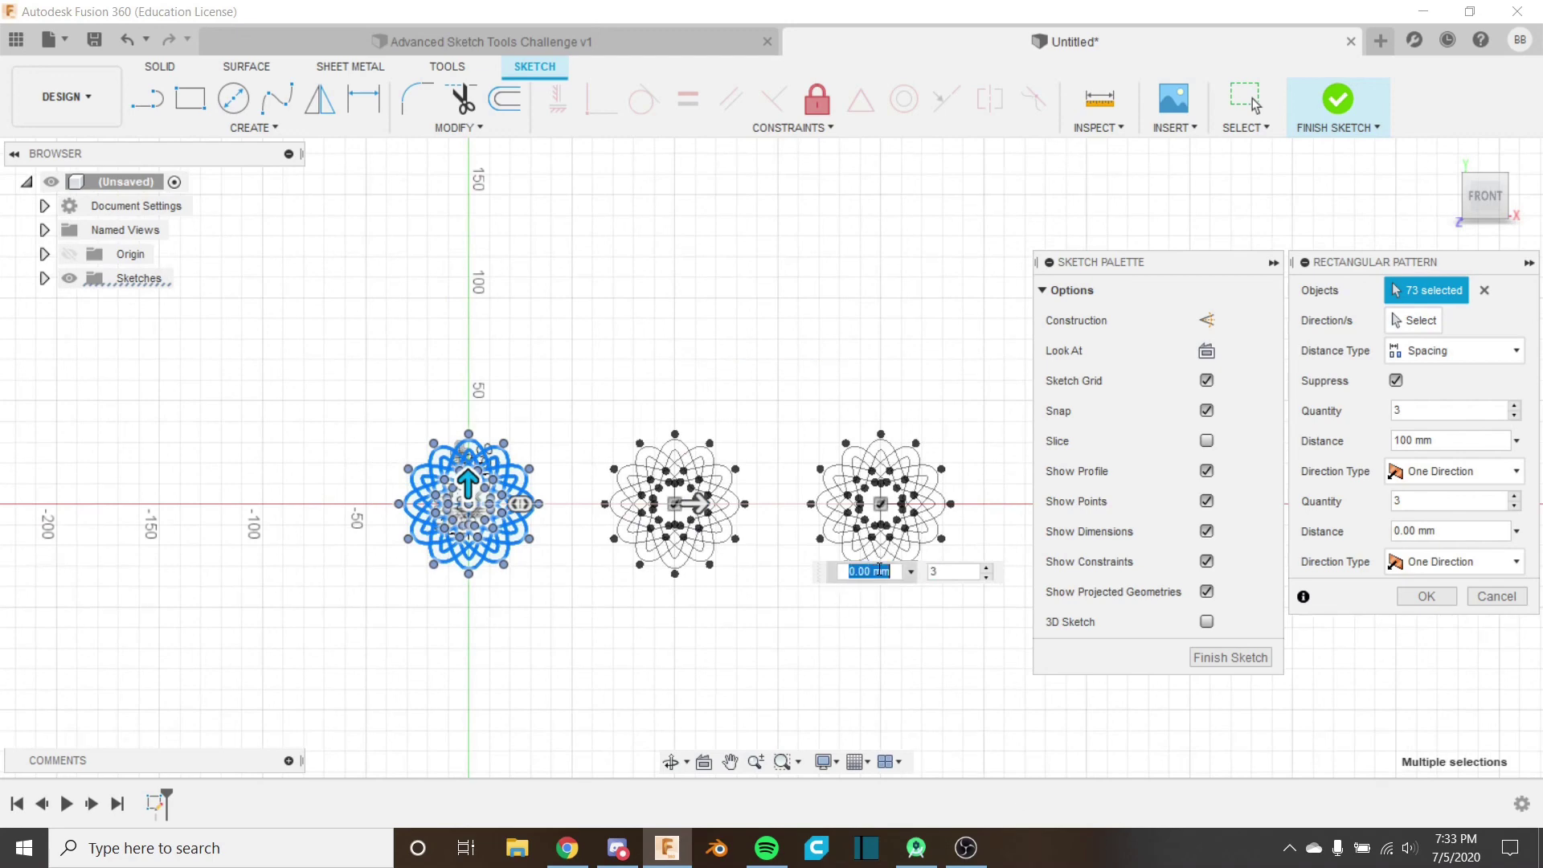
type("100")
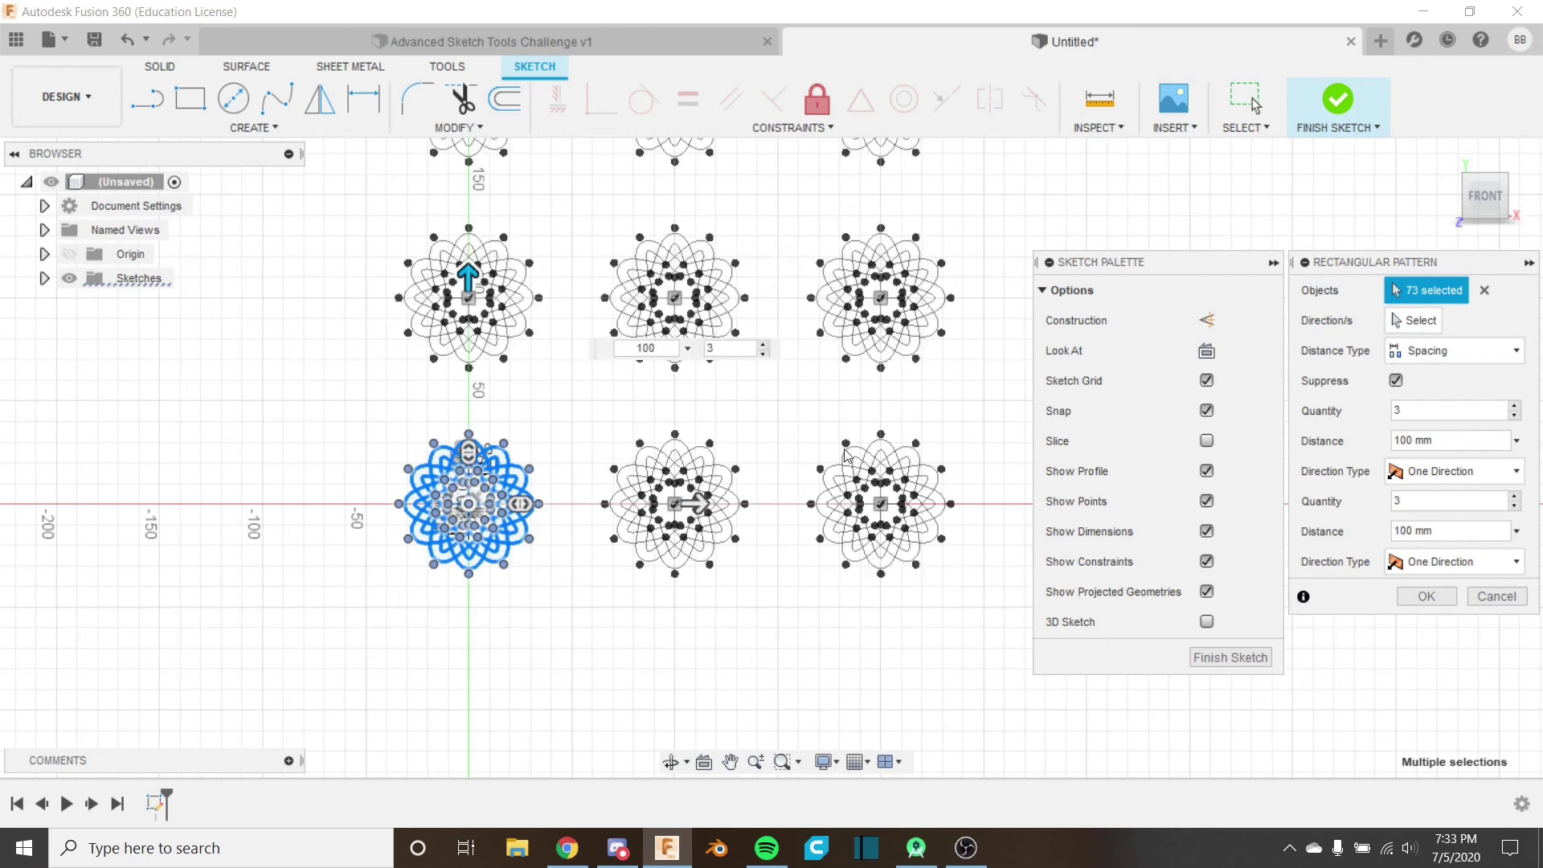
key("Return")
scroll(786, 432, "down", 2)
middle_click_drag(786, 431, 806, 527)
left_click(1427, 595)
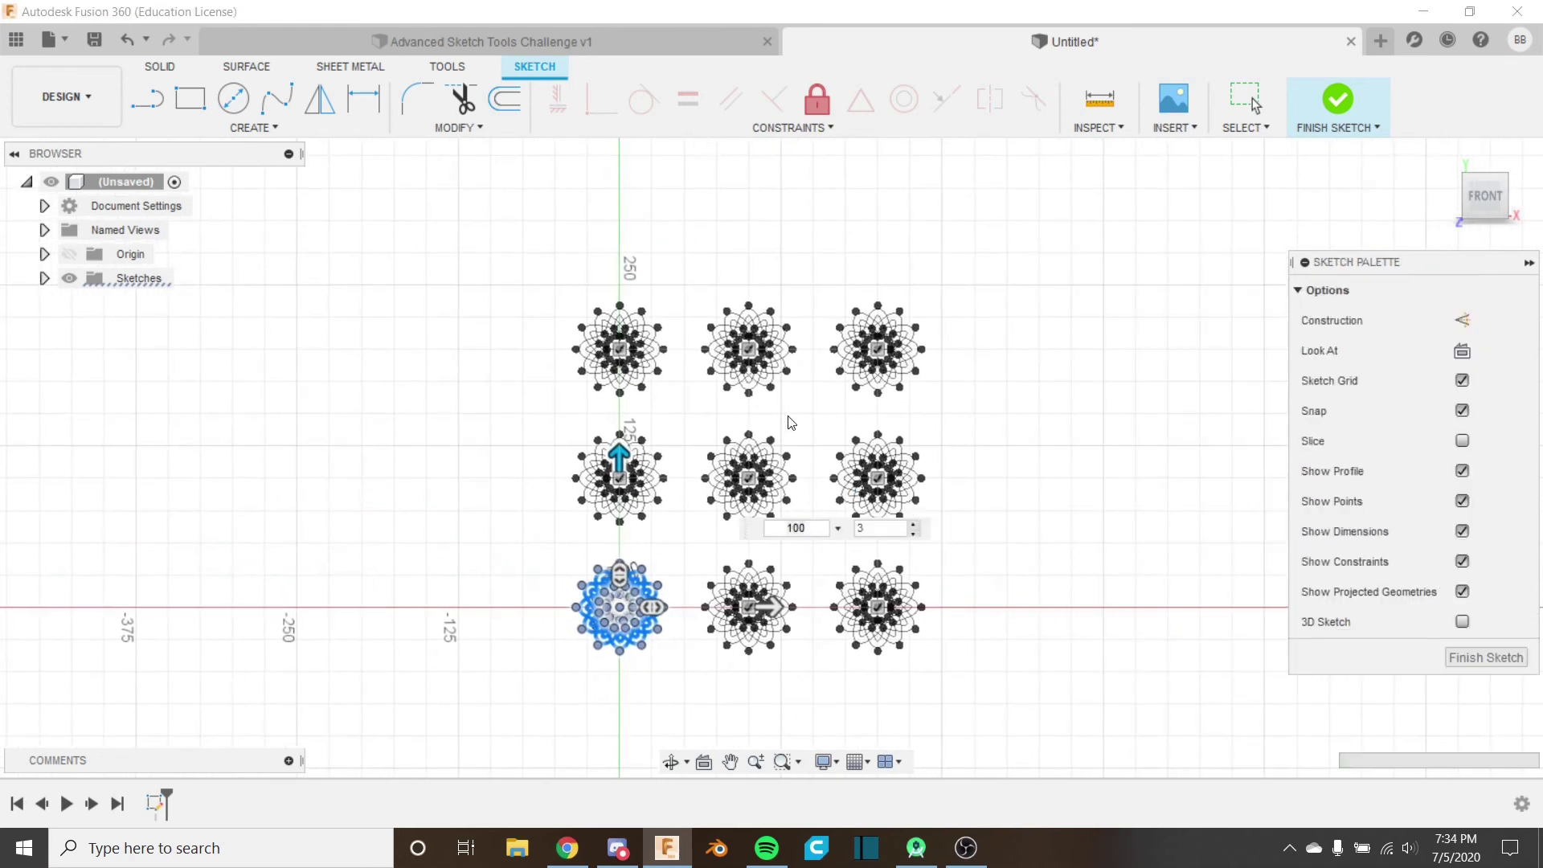
Step: Compare the flower grid's petals and spacing with the Advanced Sketch Tools Challenge design, and return to the untitled sketch
scroll(832, 468, "up", 4)
middle_click_drag(832, 457, 902, 415)
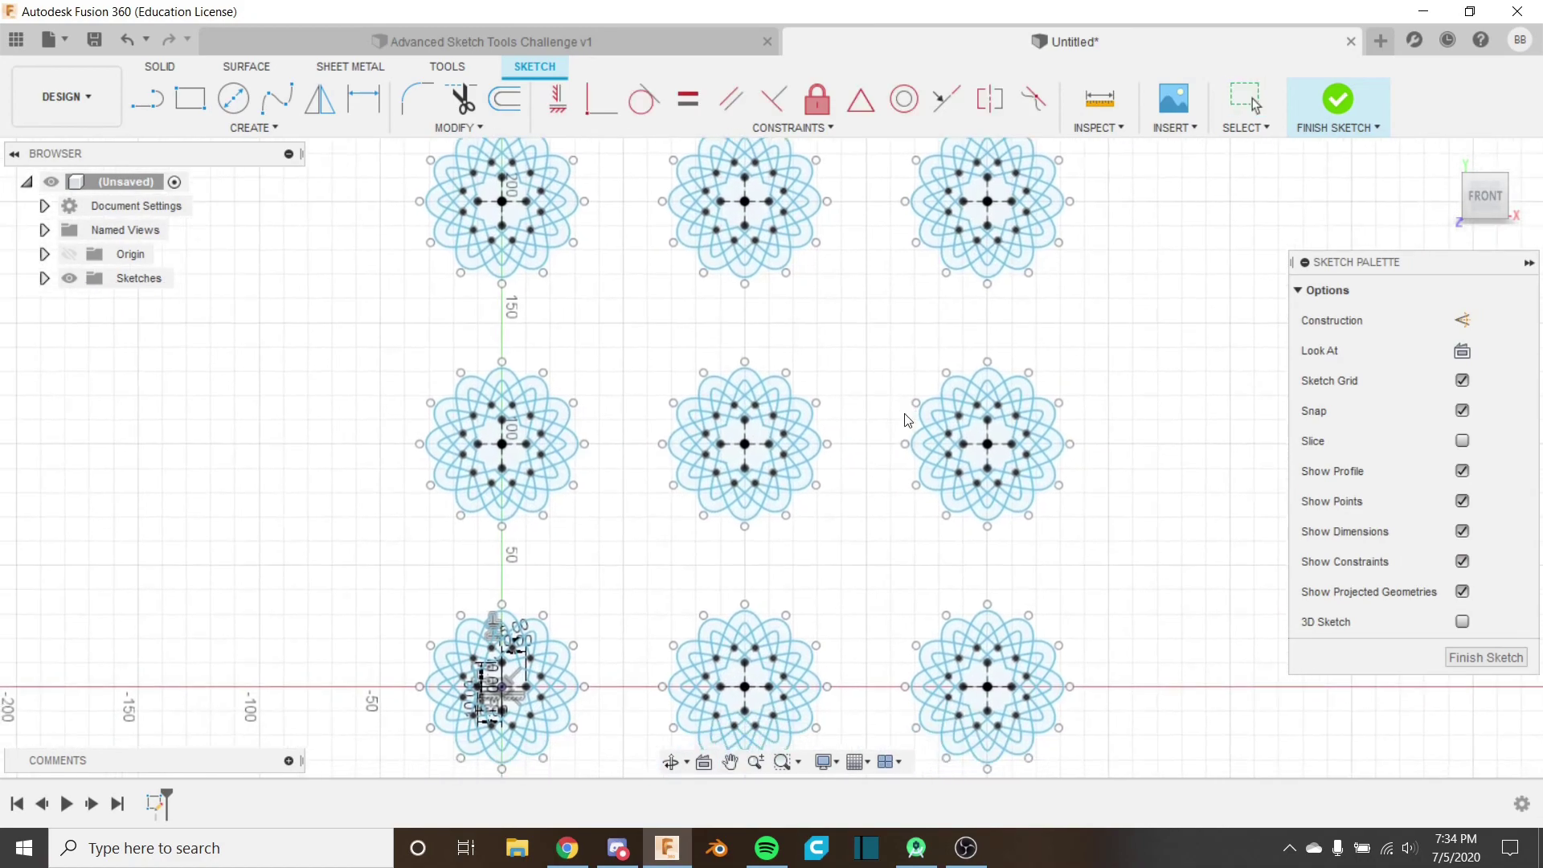
scroll(902, 415, "down", 1)
left_click(698, 45)
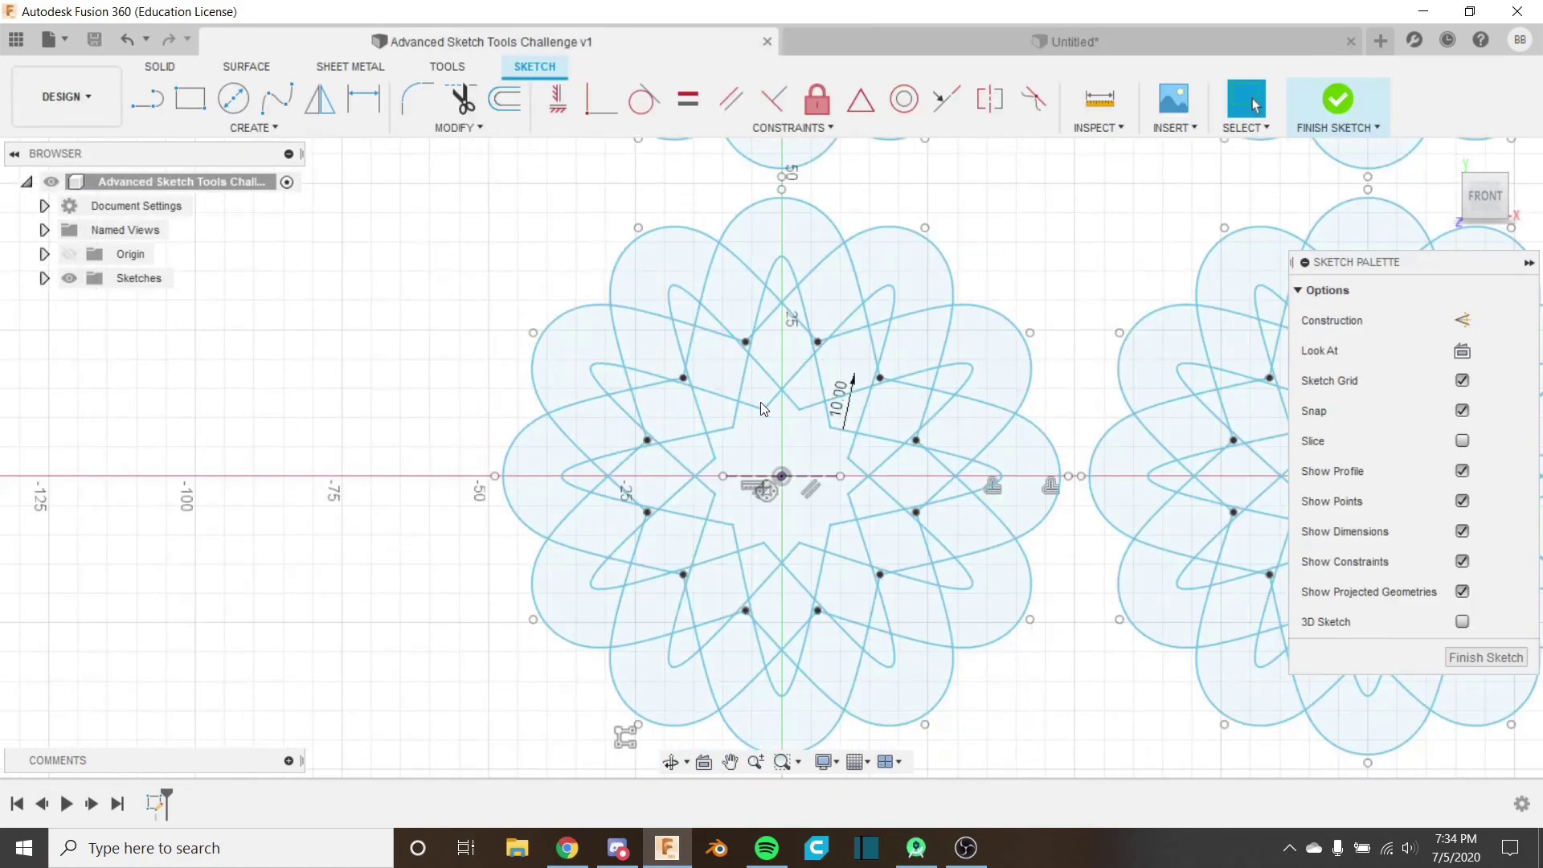
scroll(760, 402, "down", 6)
scroll(866, 429, "up", 3)
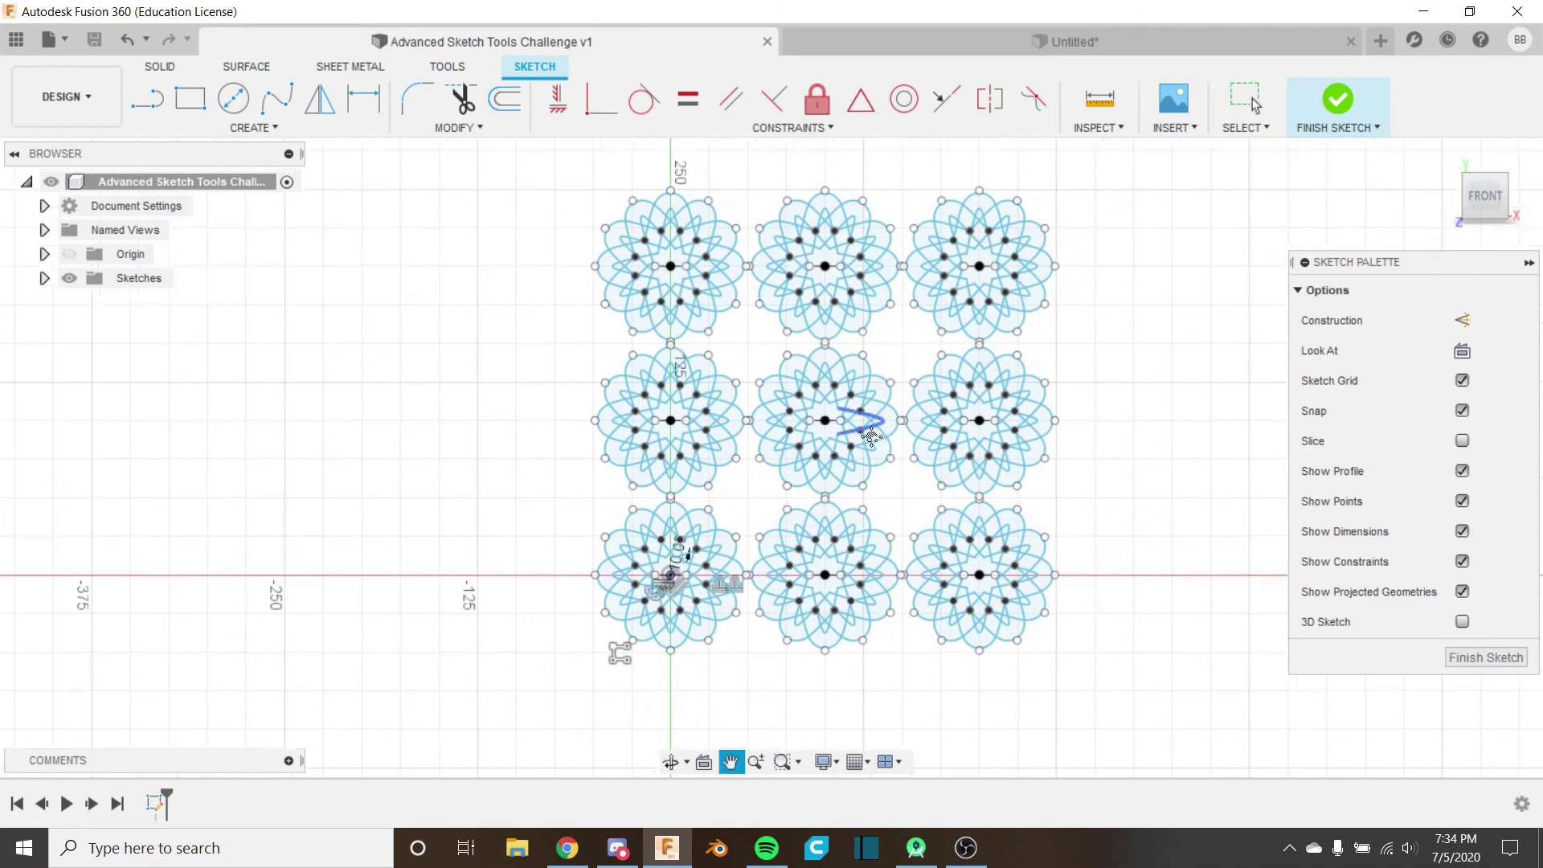
scroll(898, 394, "down", 1)
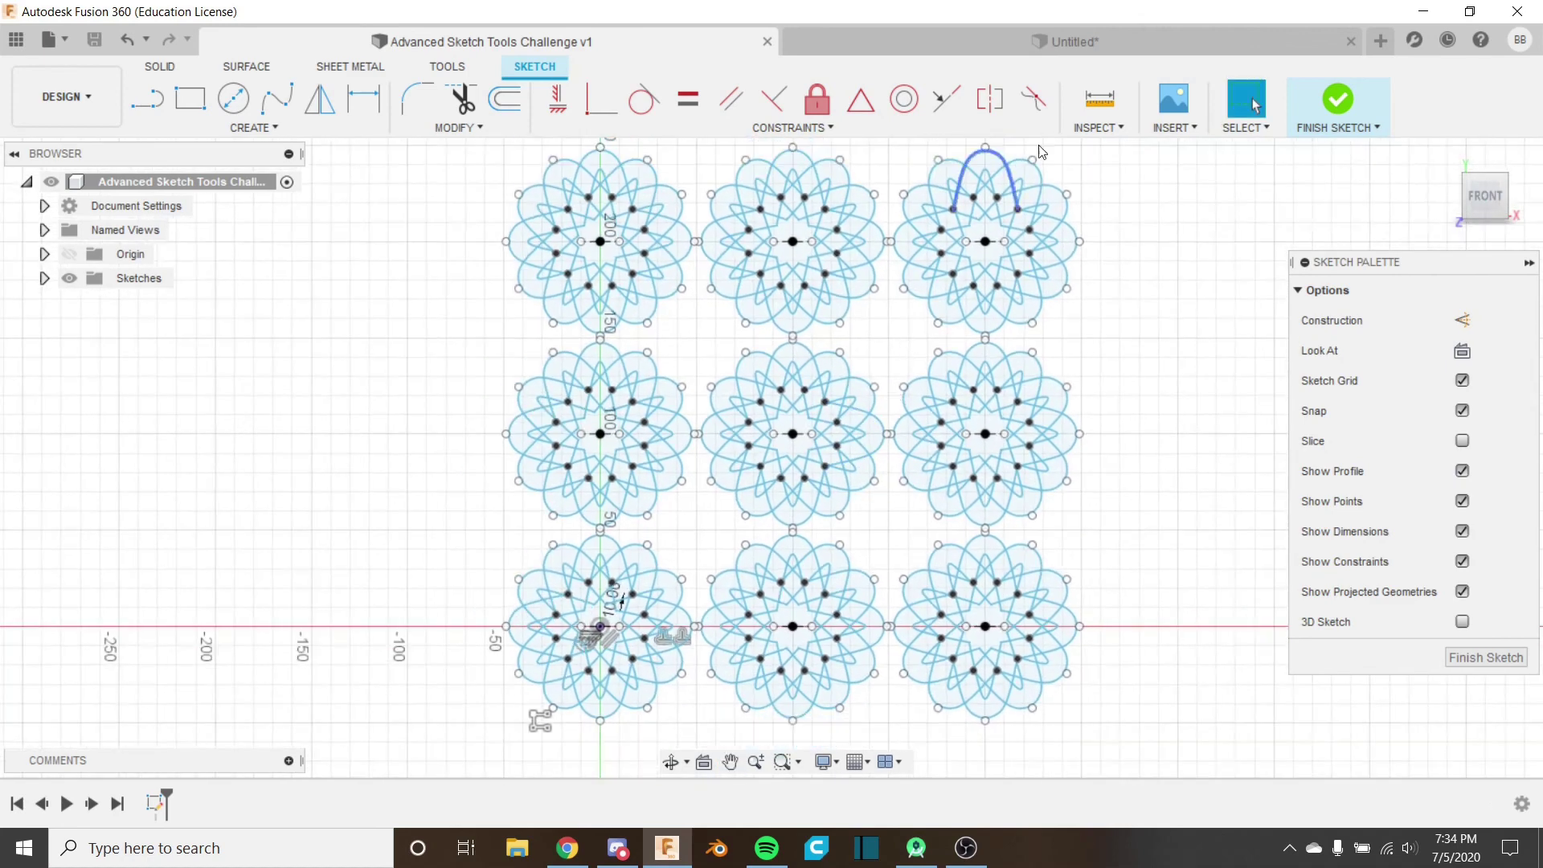
left_click(1144, 33)
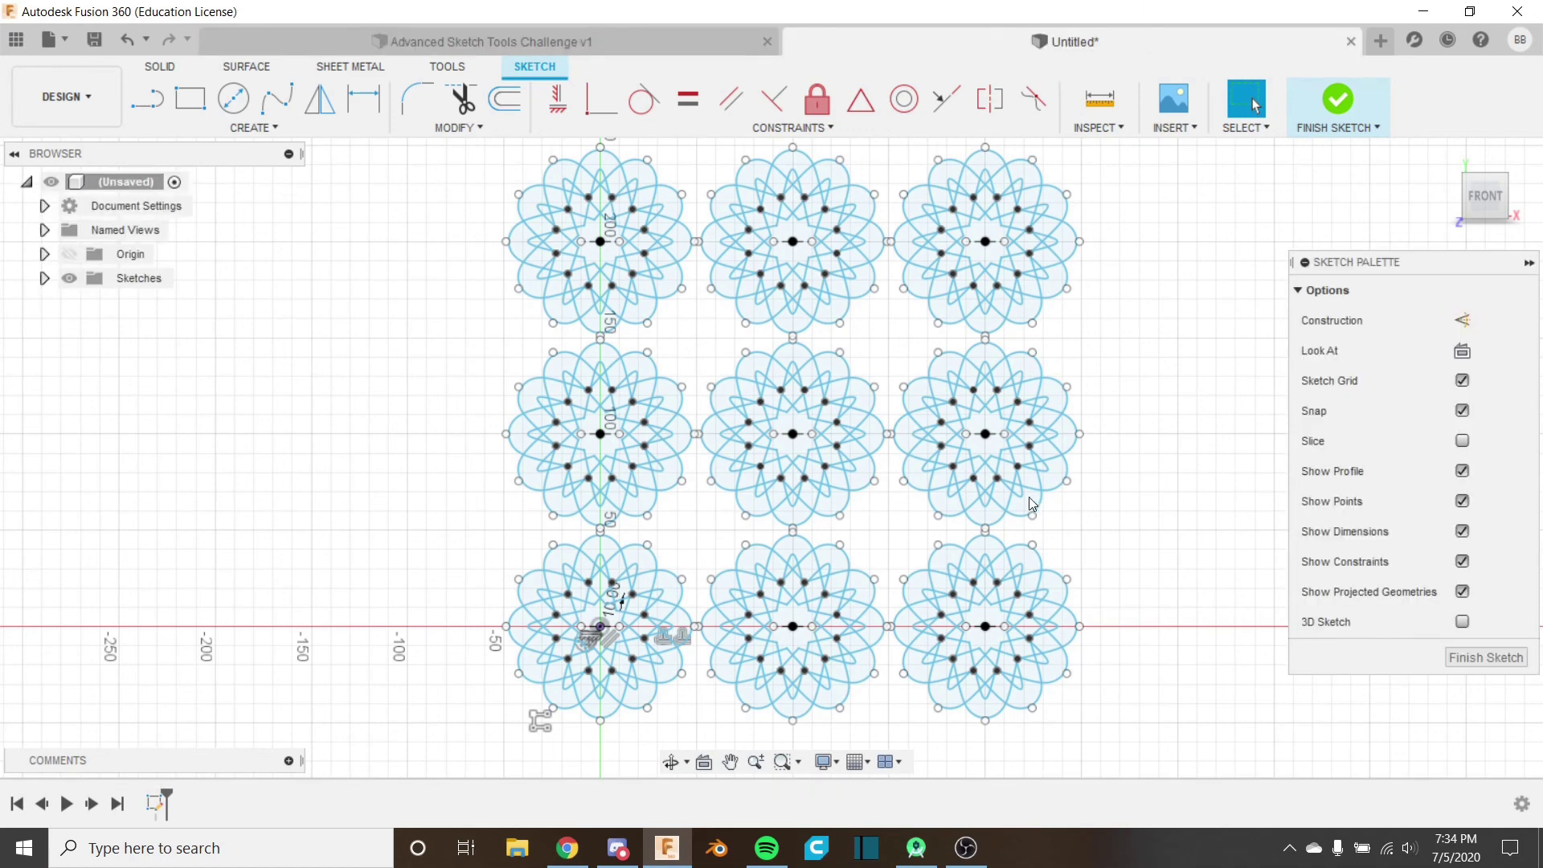
scroll(816, 475, "down", 2)
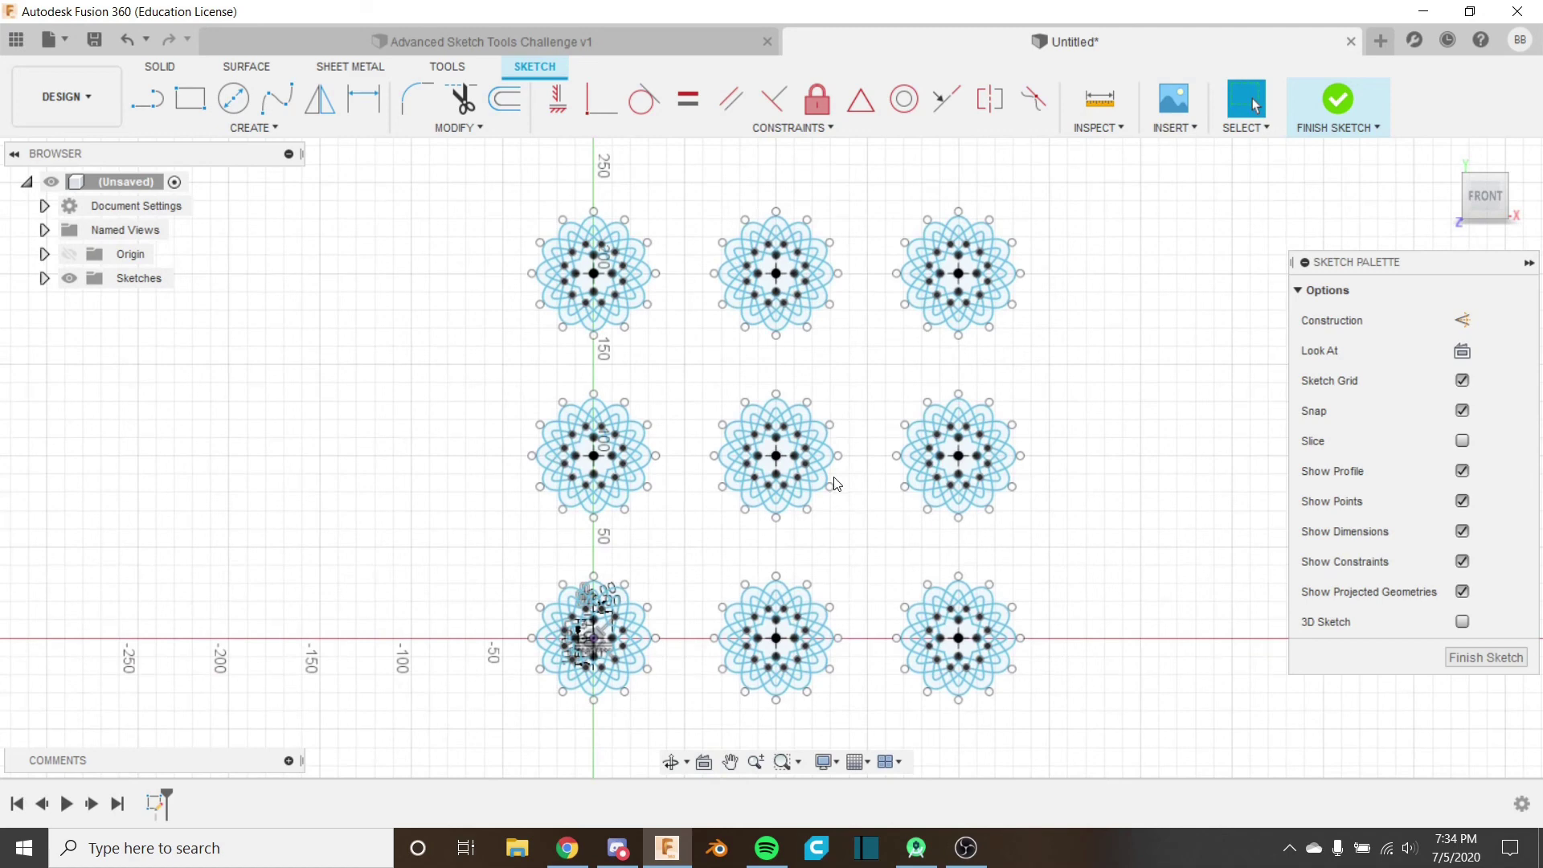
Step: Open the list of available sketch constraints
left_click(886, 131)
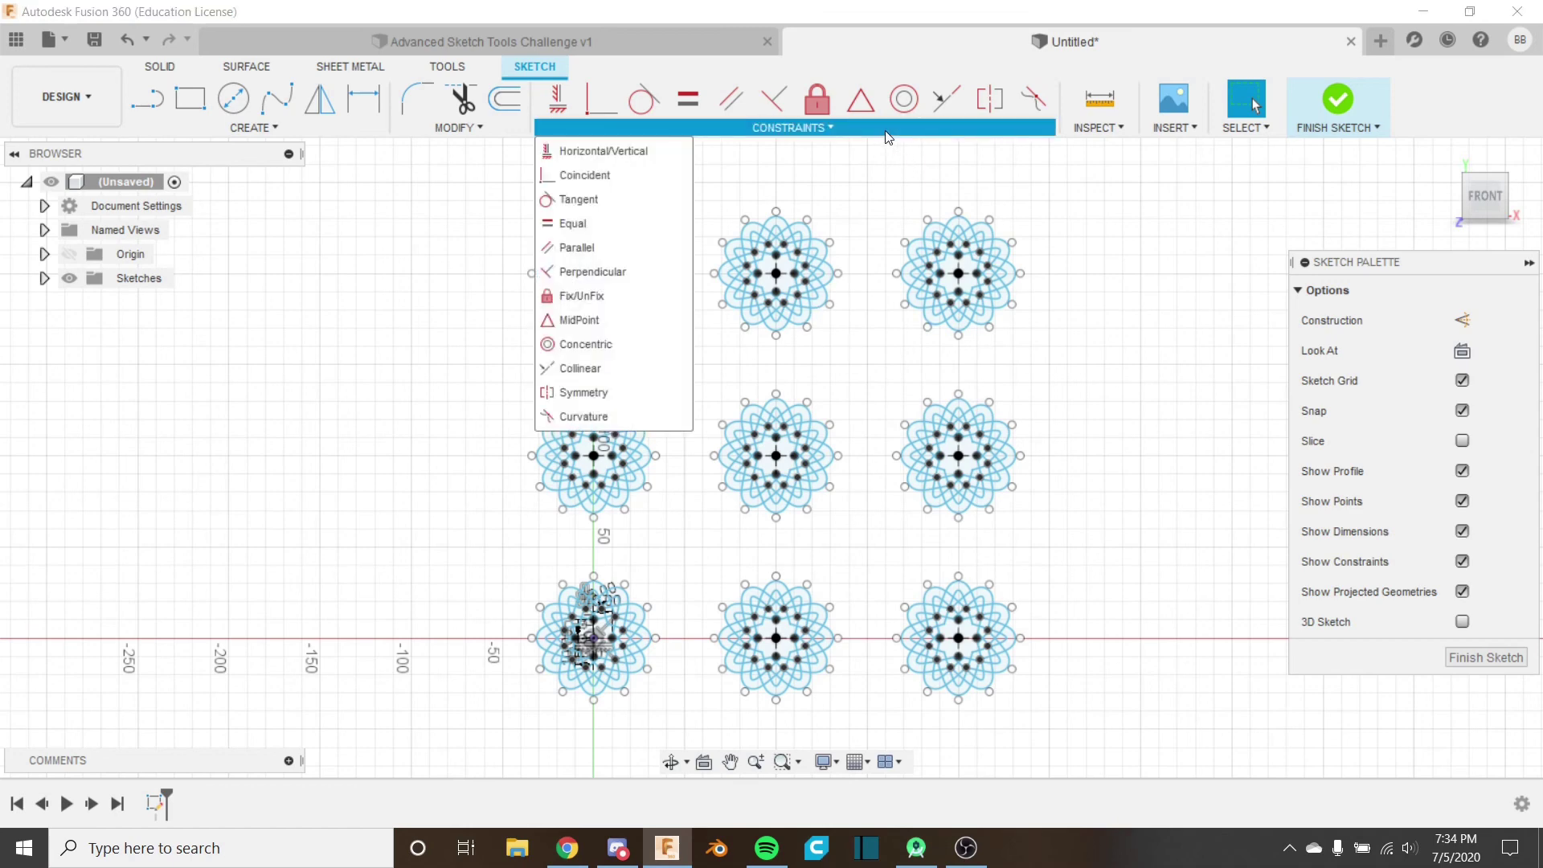